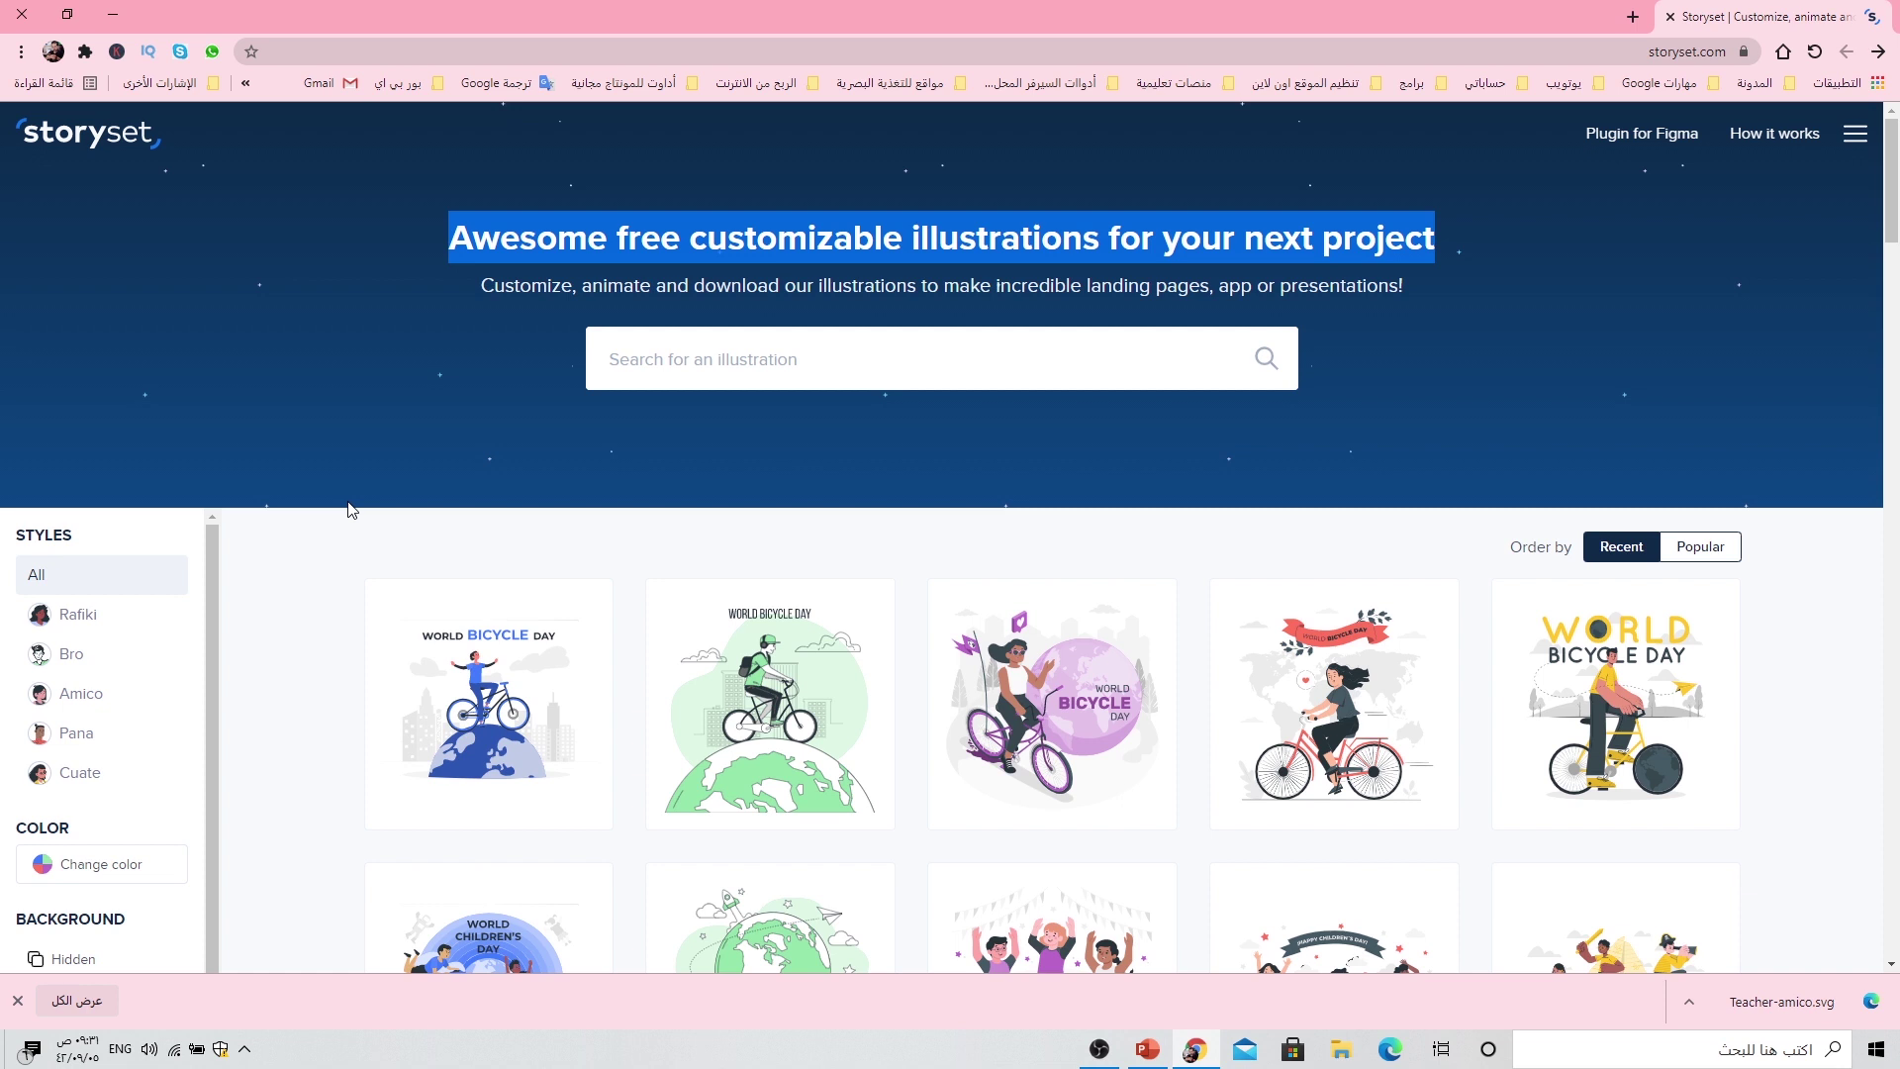
Step: Preview the Rafiki, Bro, Amico and Pana styles, settling on the Cuate gallery
left_click(445, 414)
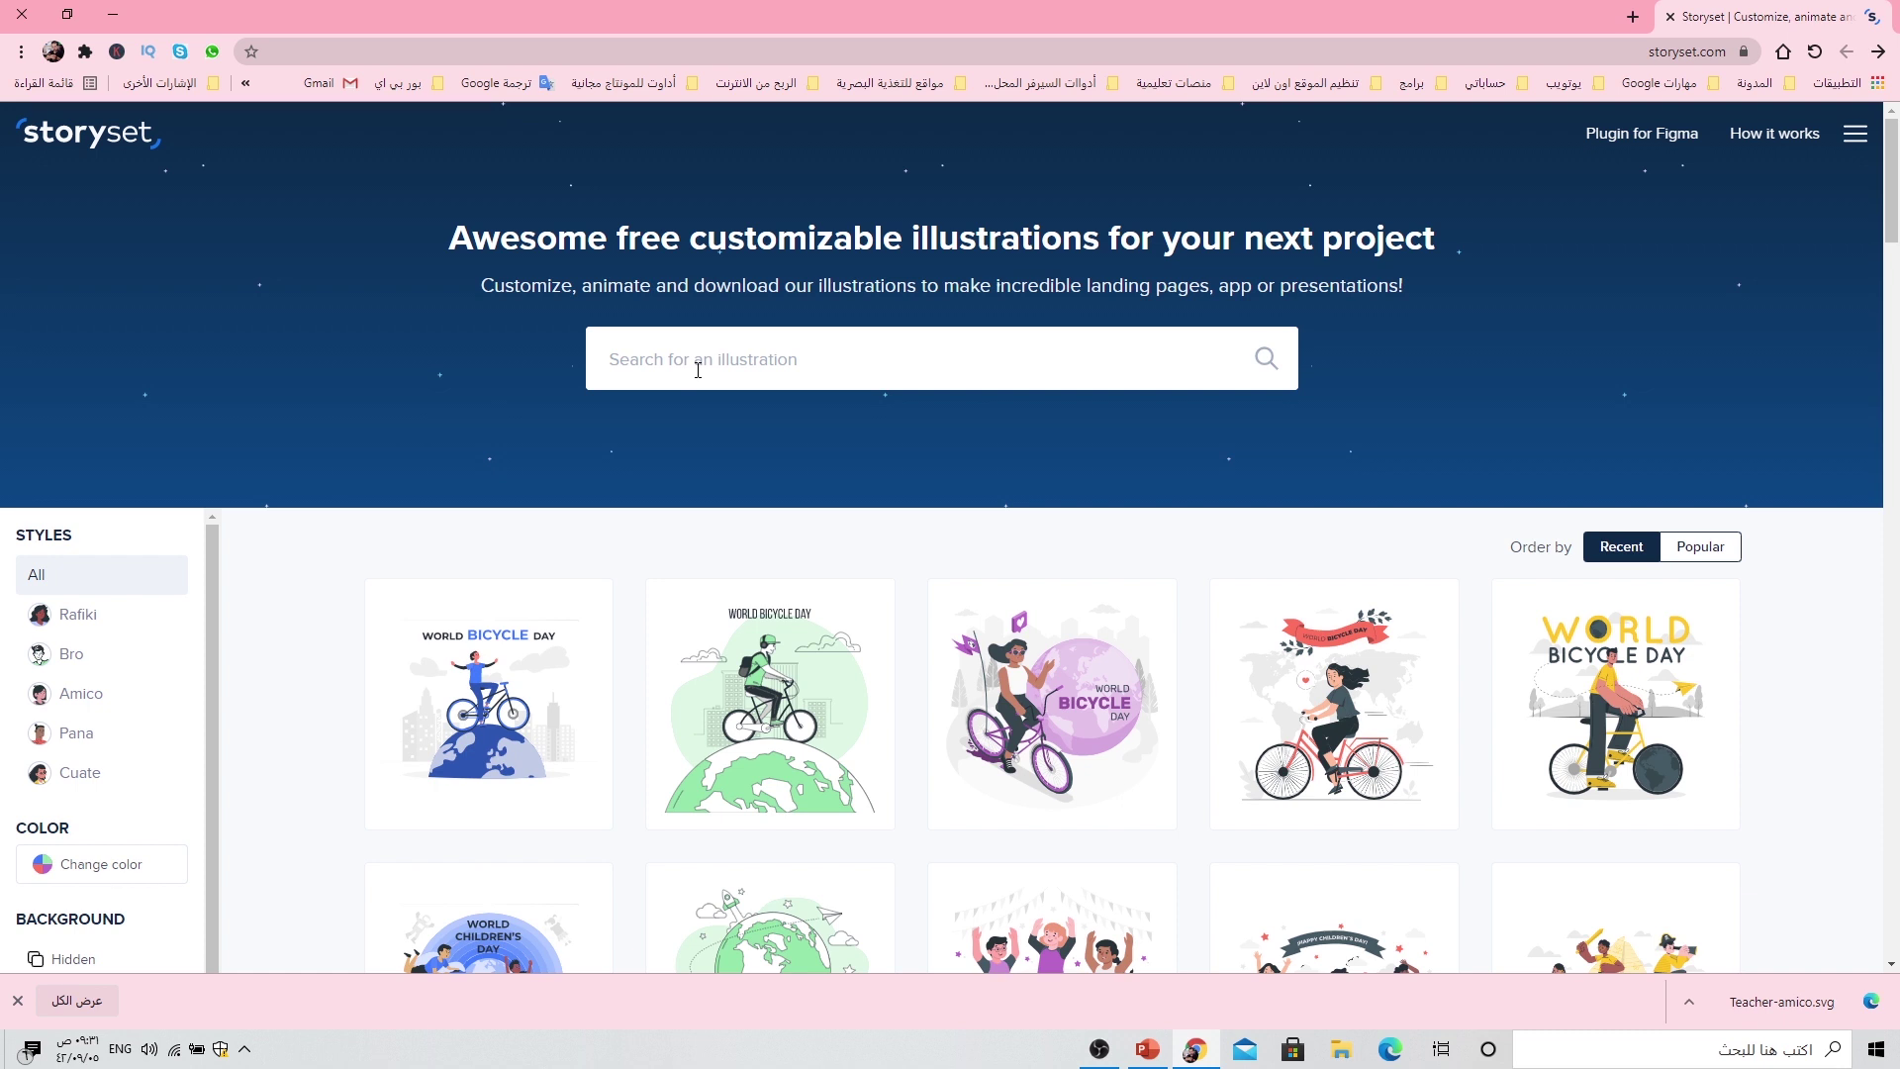
scroll(364, 382, "down", 3)
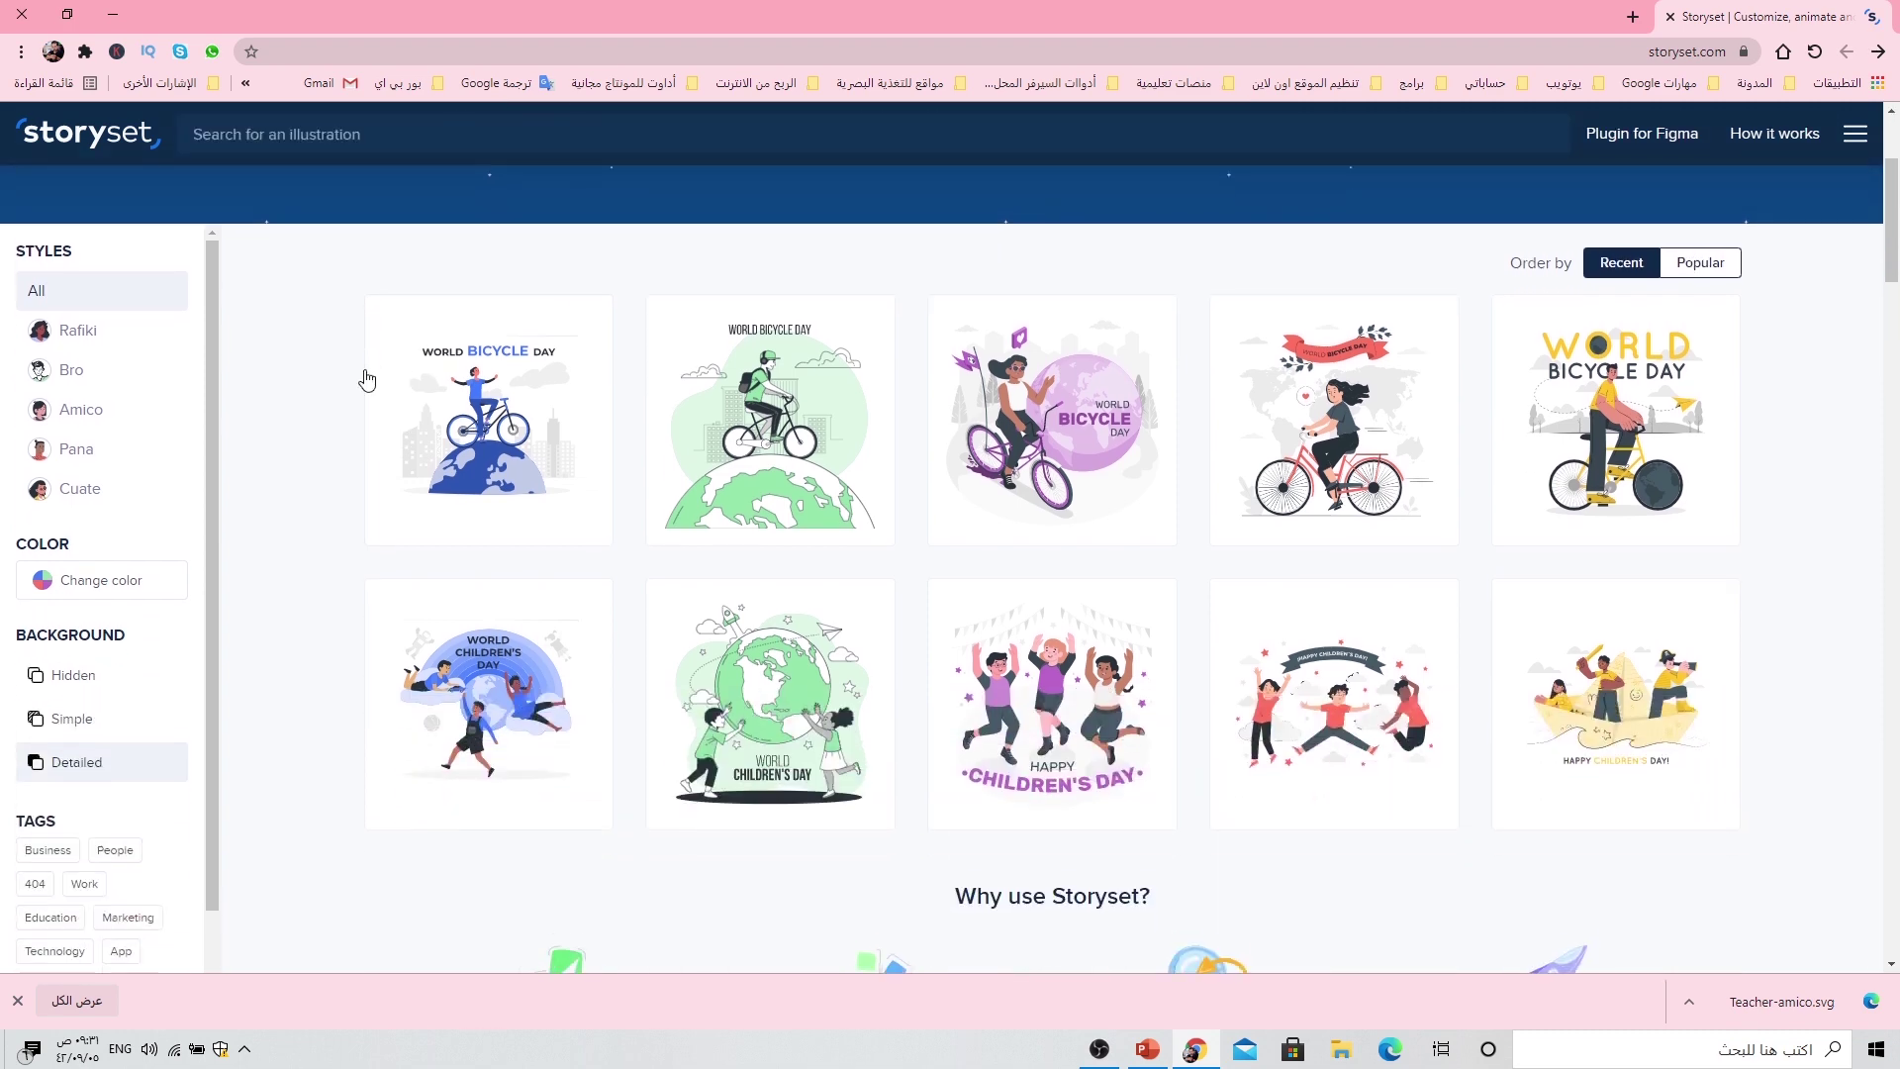
left_click(34, 317)
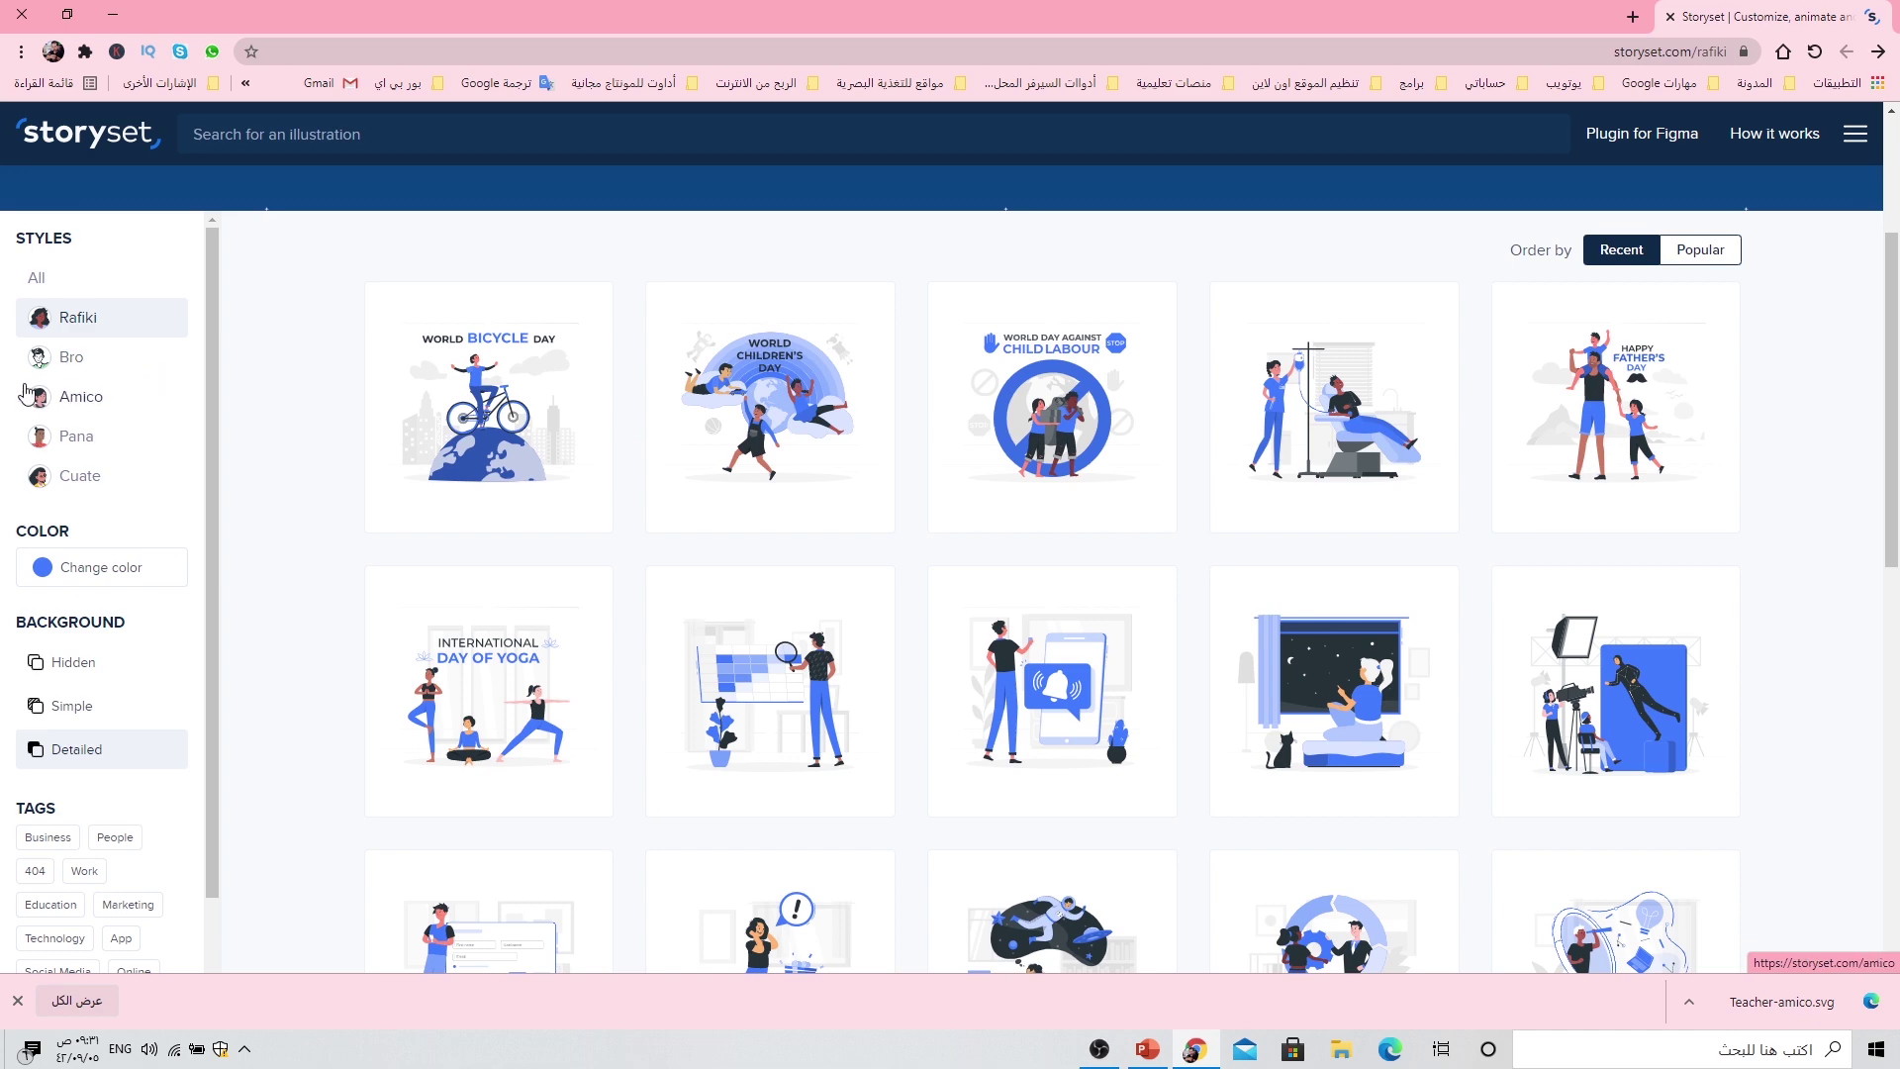
left_click(59, 363)
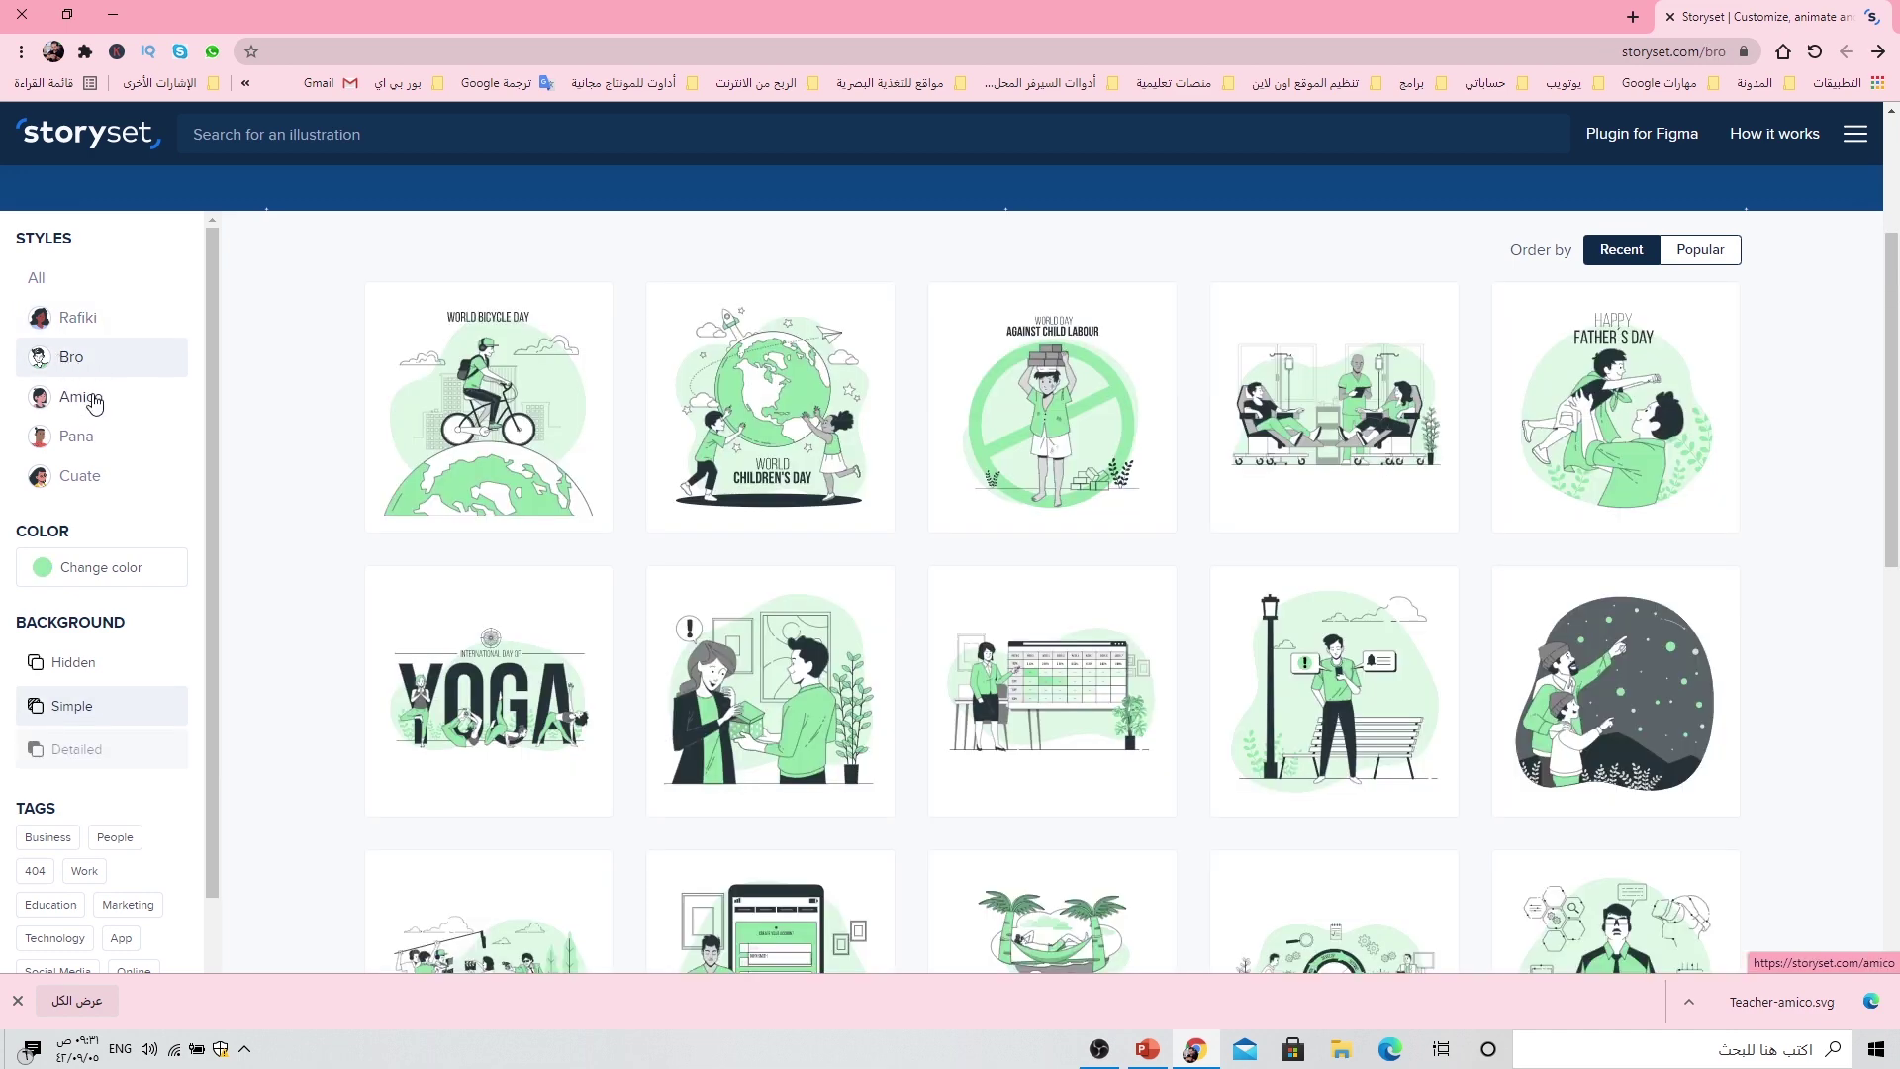
left_click(87, 401)
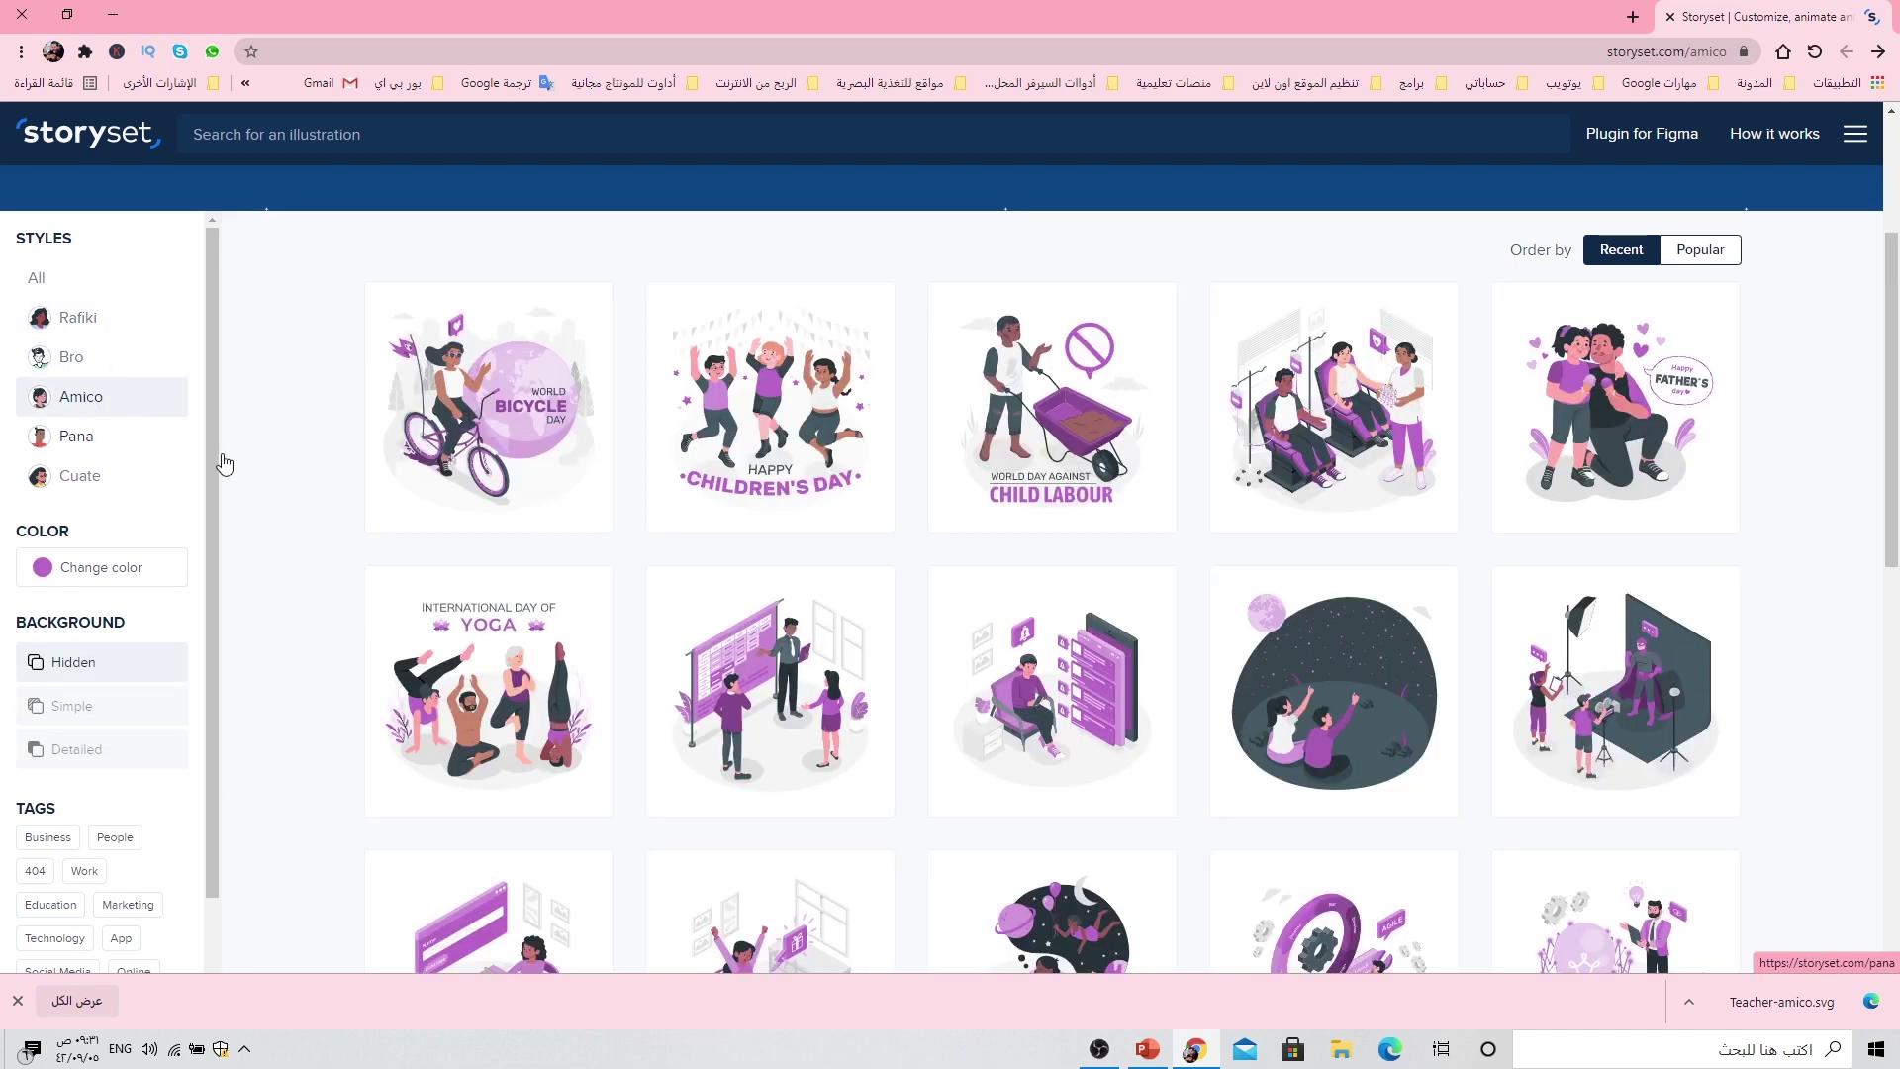
left_click(76, 438)
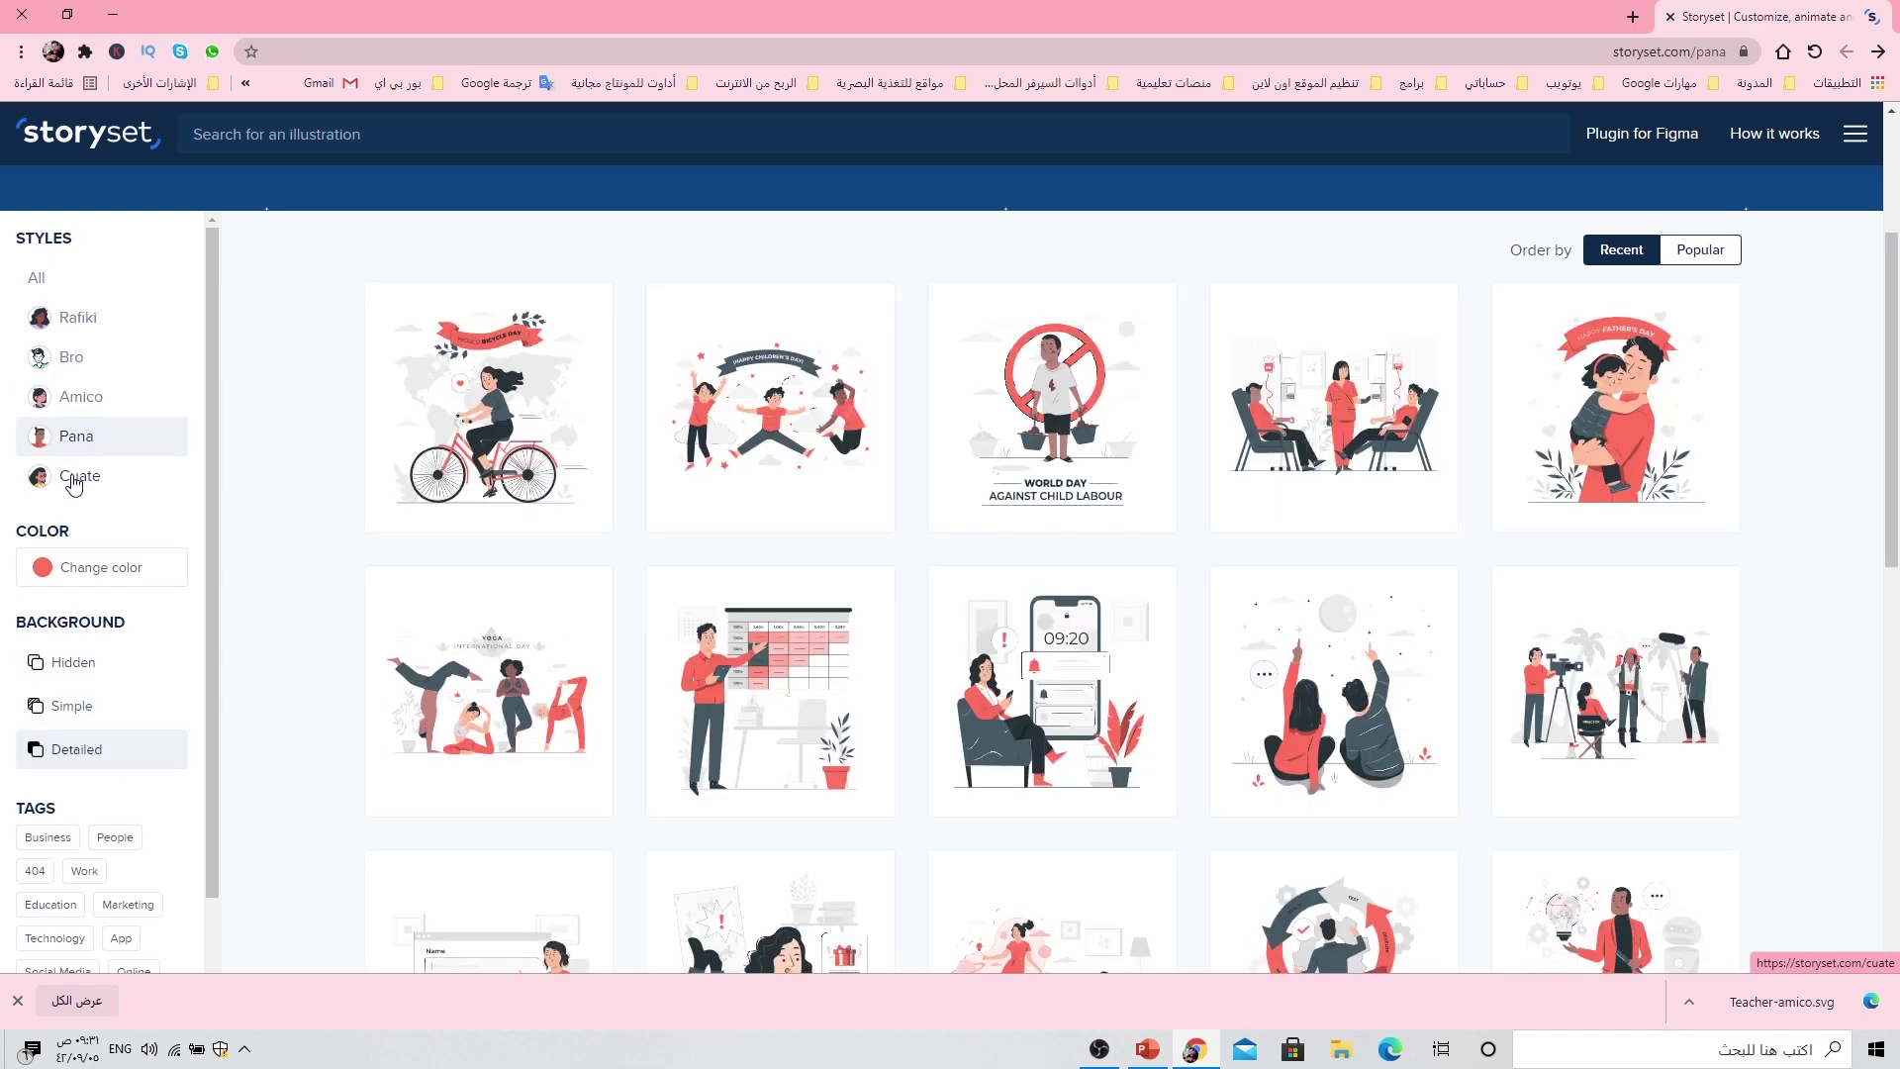
left_click(74, 479)
scroll(124, 436, "down", 1)
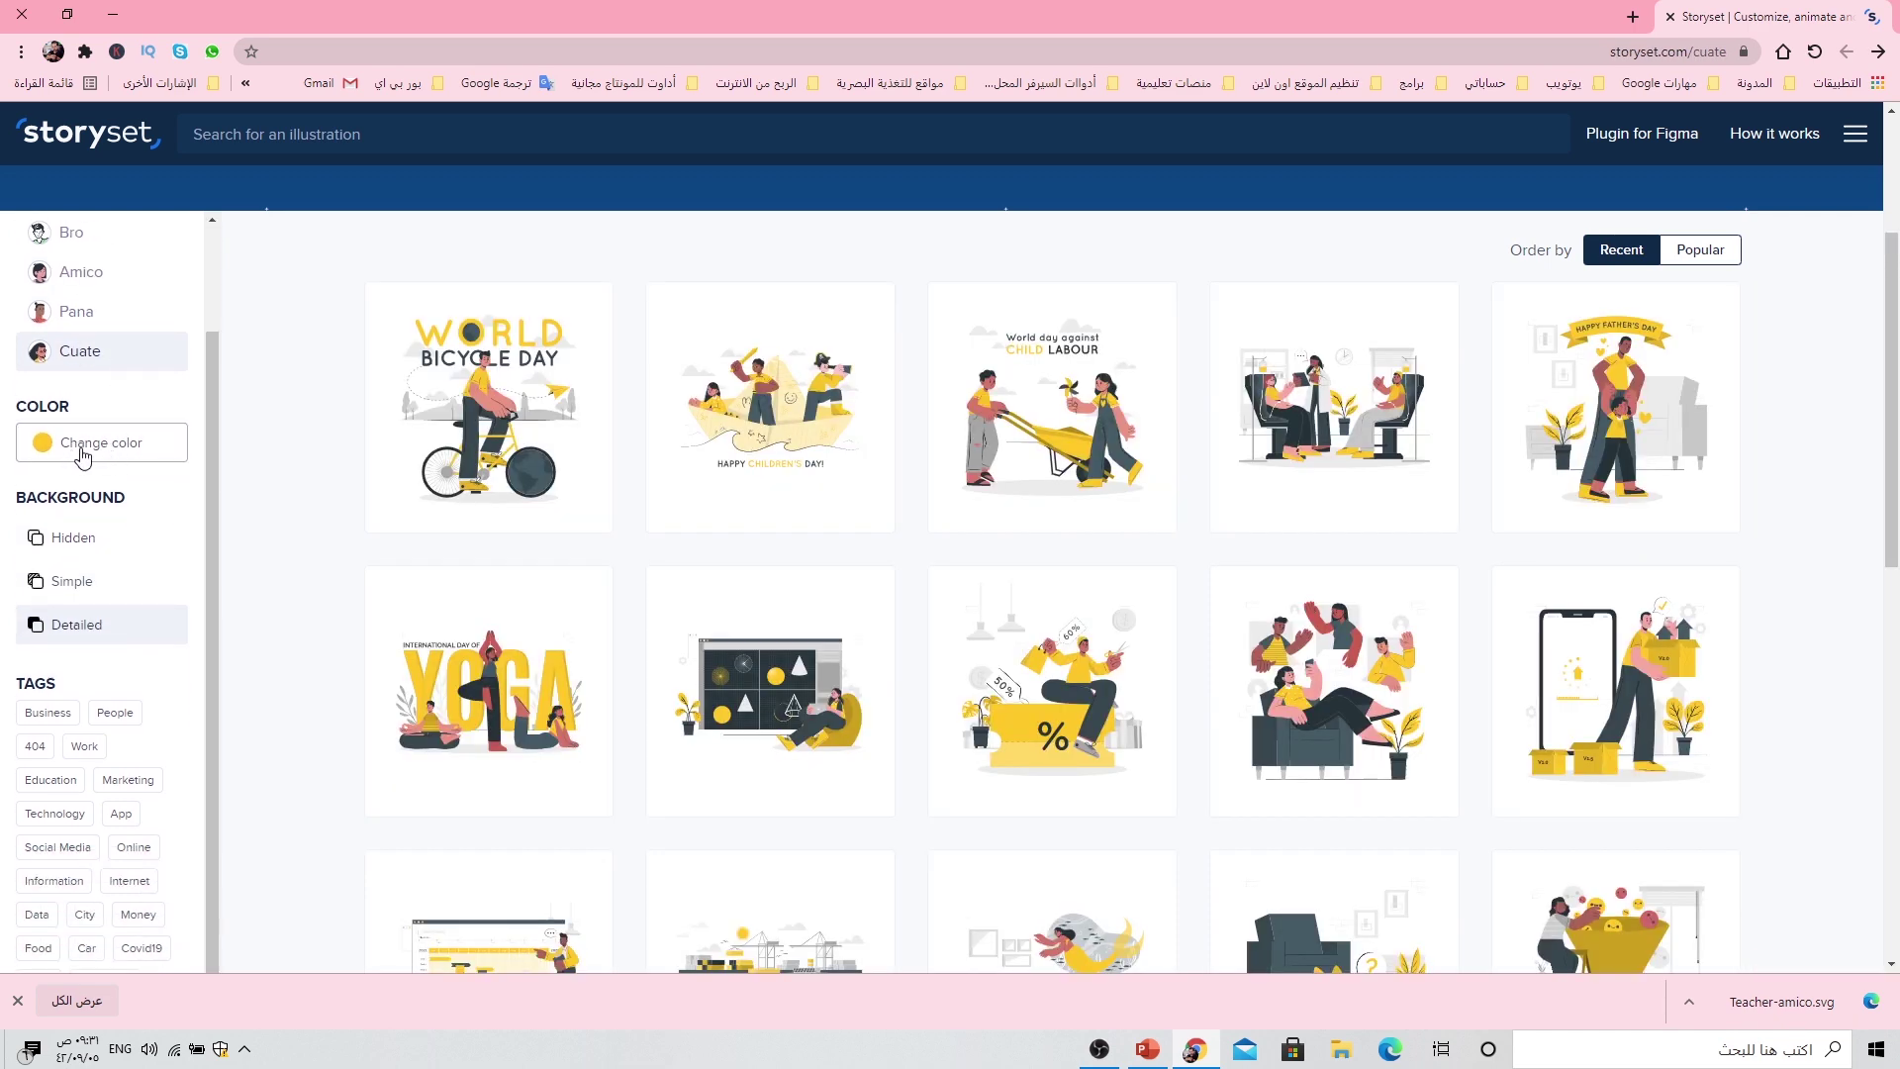
Step: Try red, purple, light blue and blue swatches, ending with pink illustrations
left_click(84, 456)
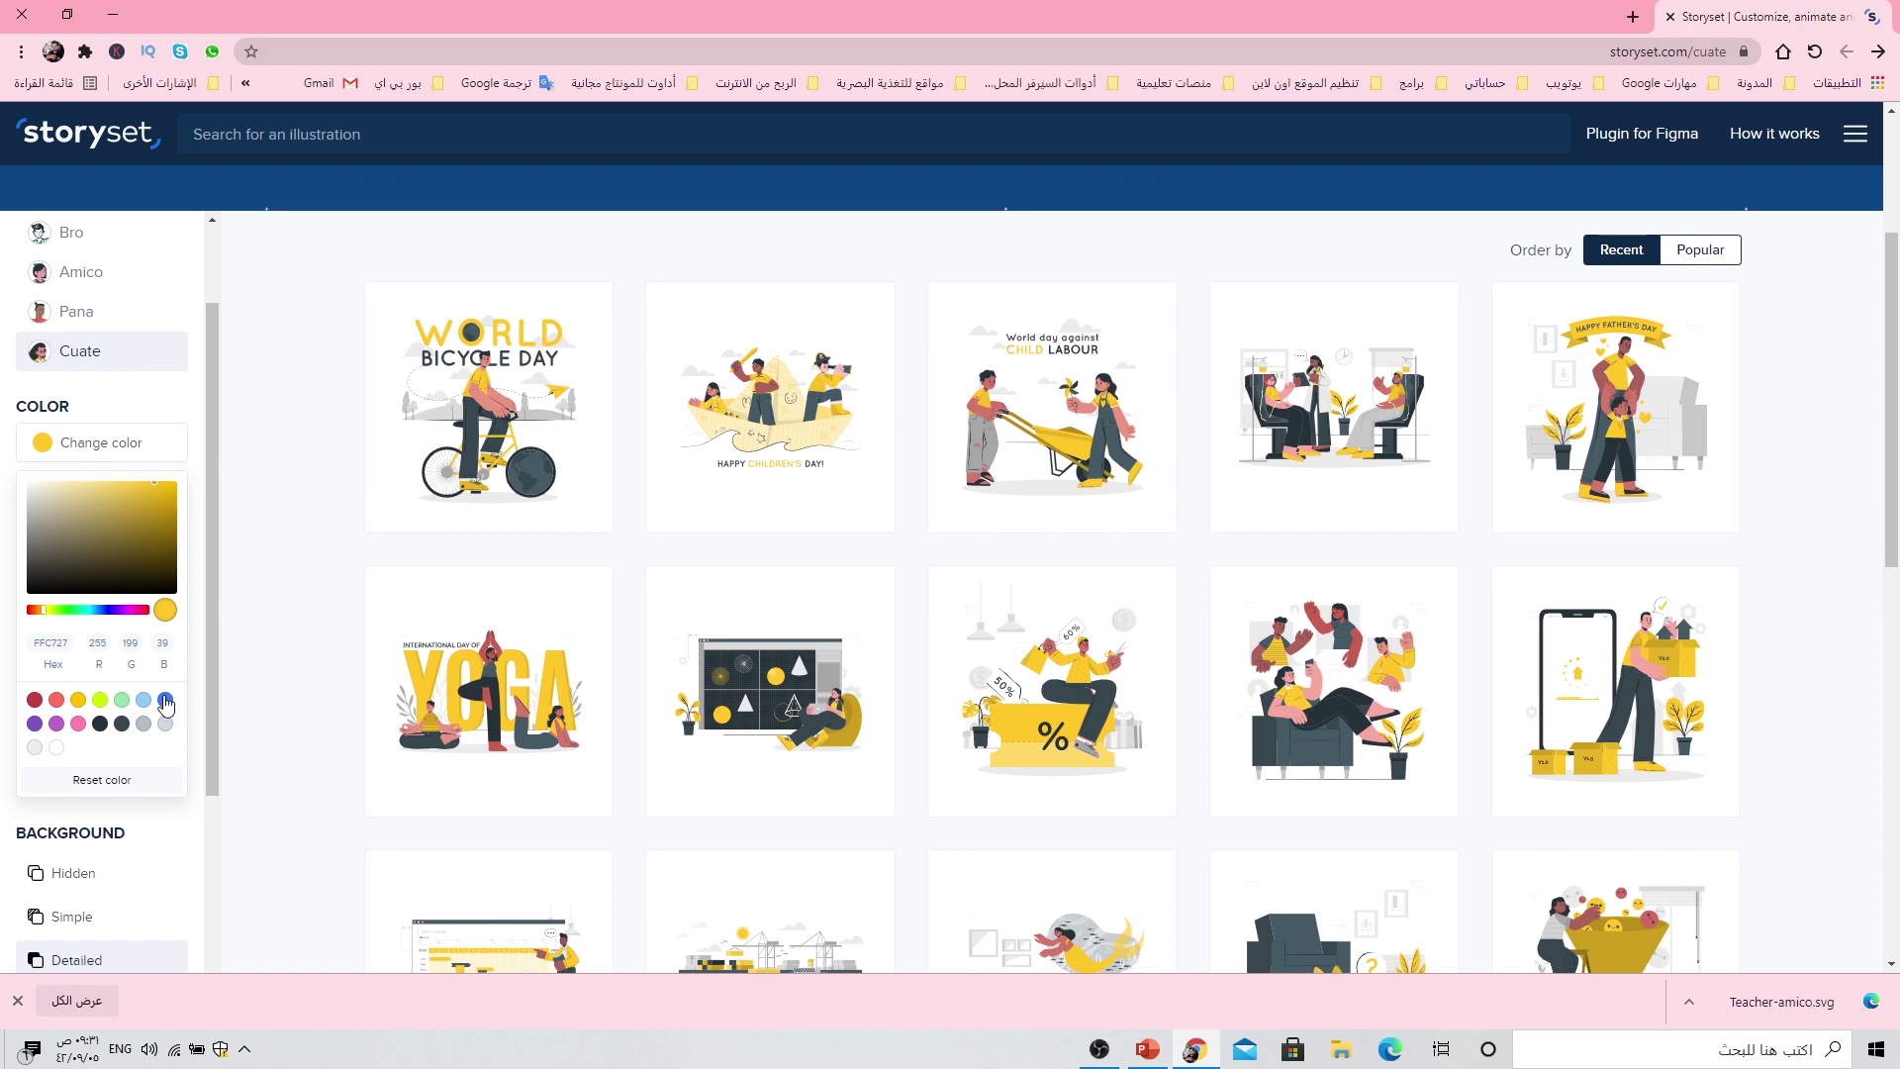
left_click(59, 702)
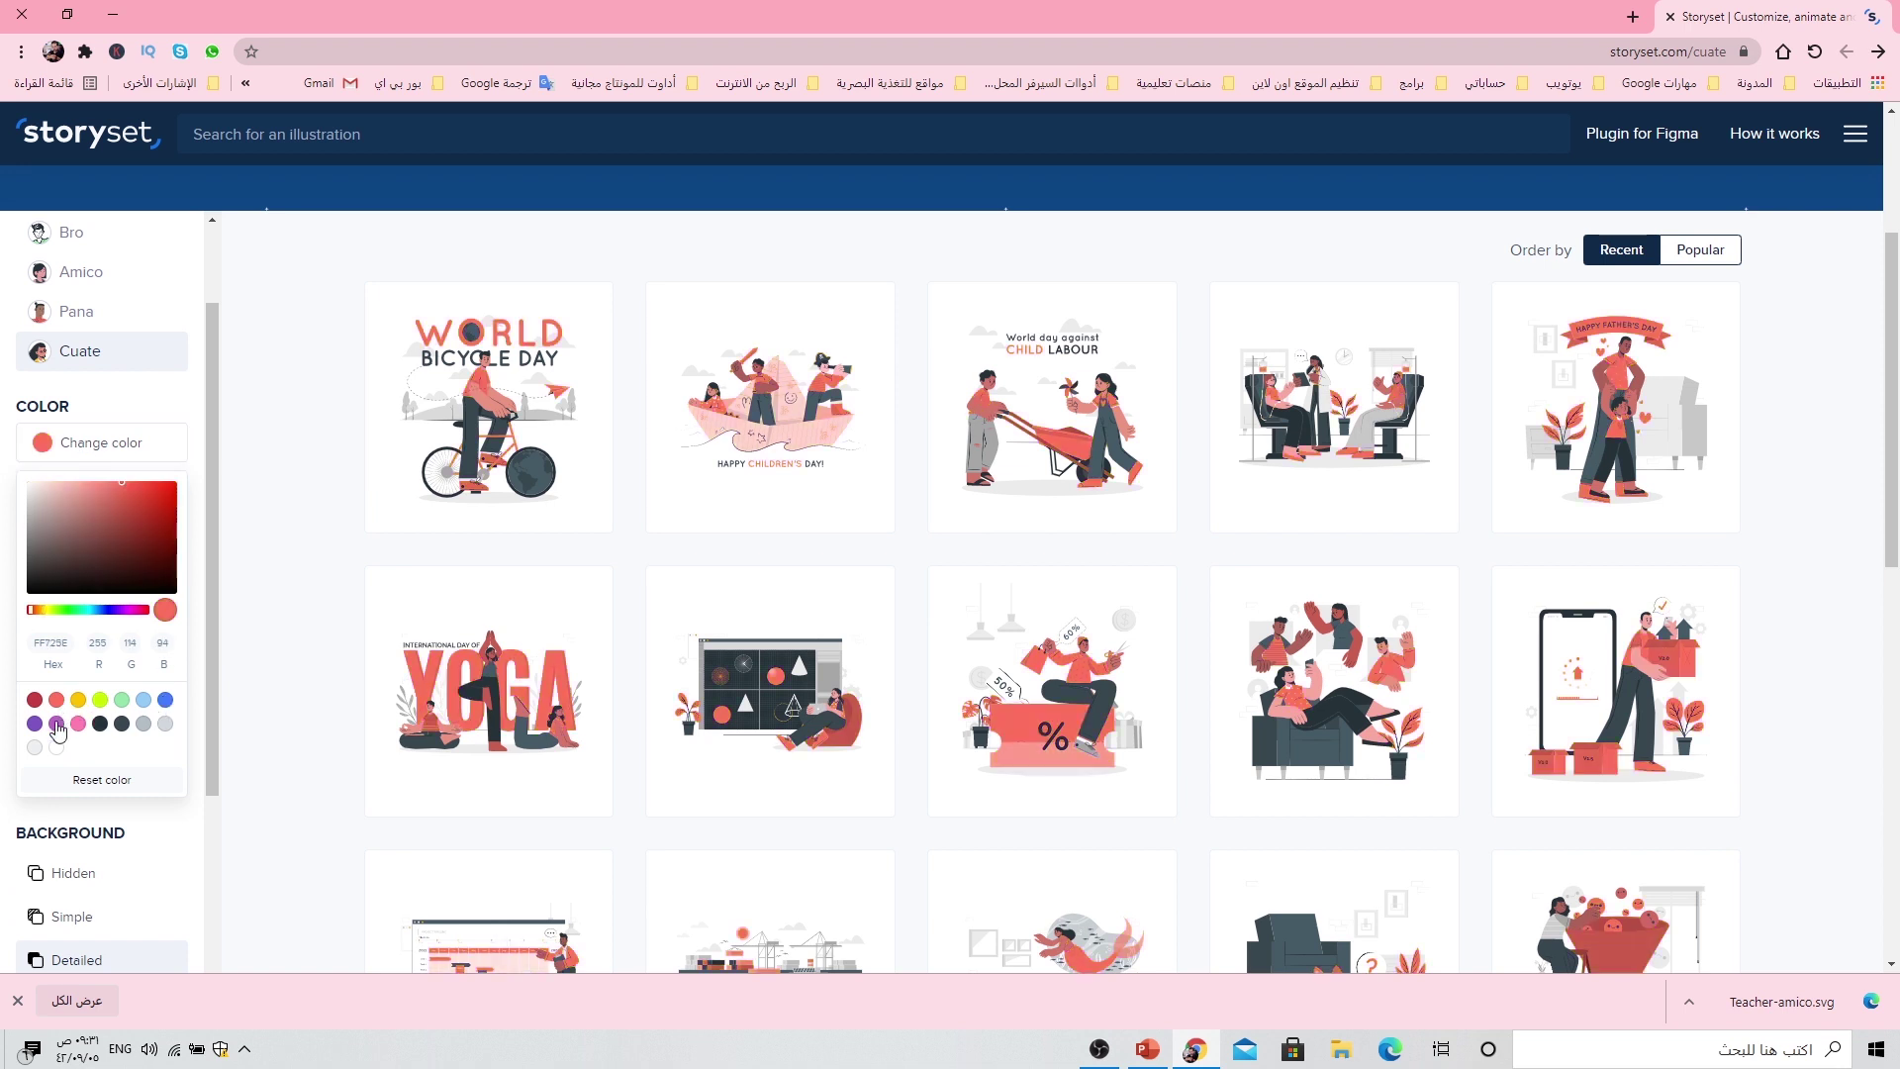
left_click(59, 725)
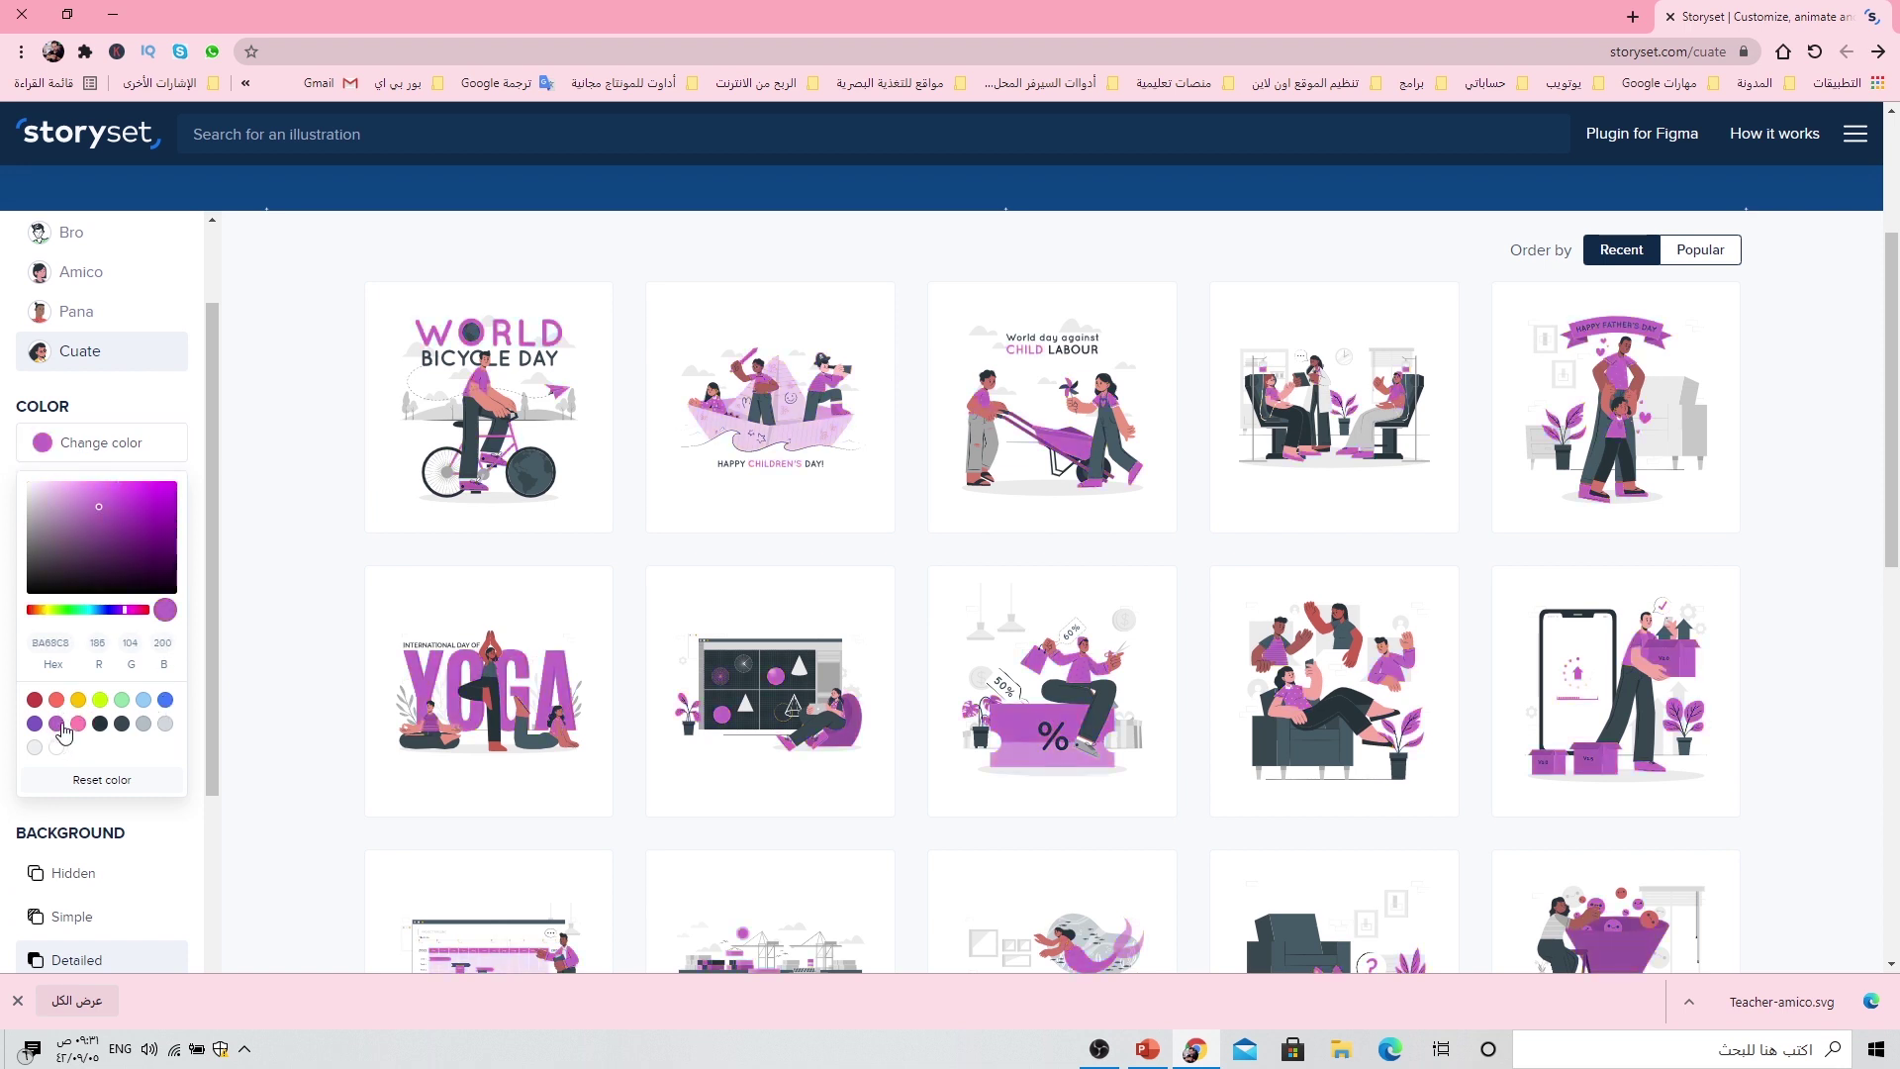
left_click(149, 705)
left_click(166, 702)
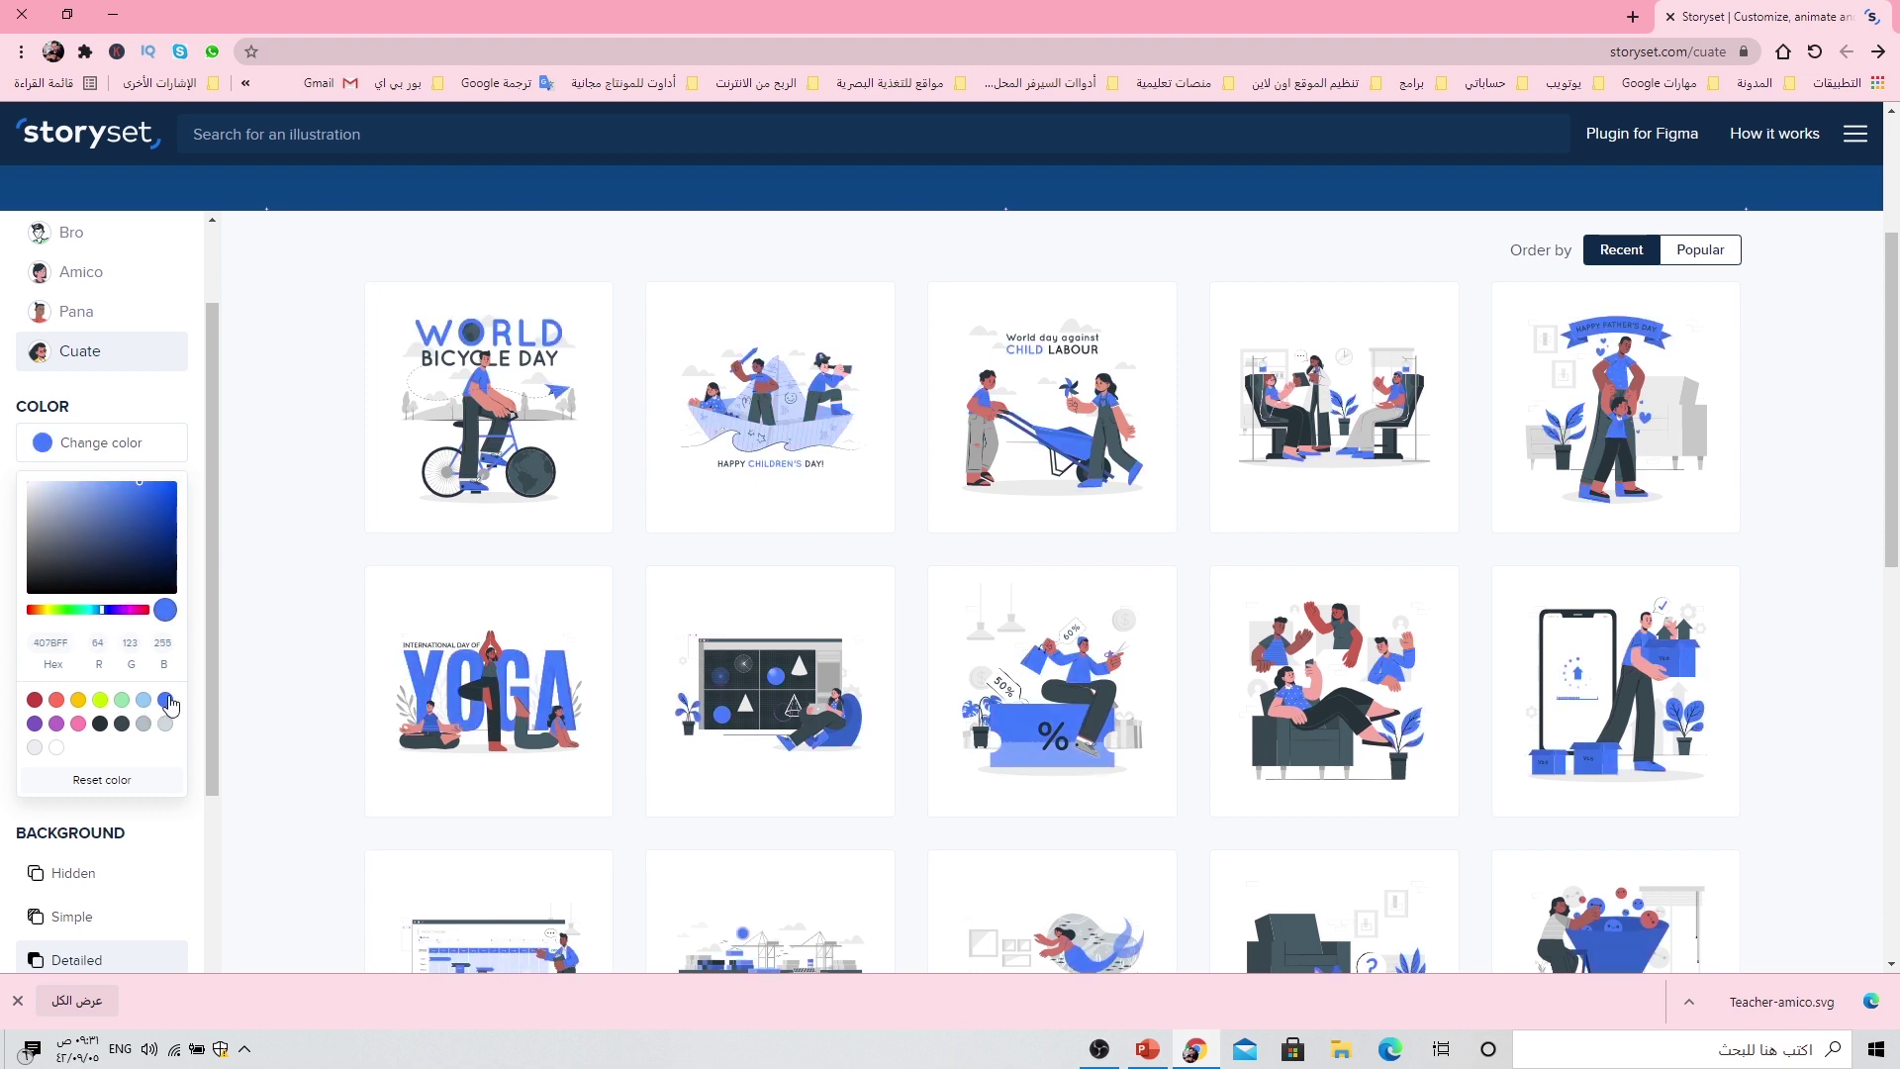
left_click(79, 723)
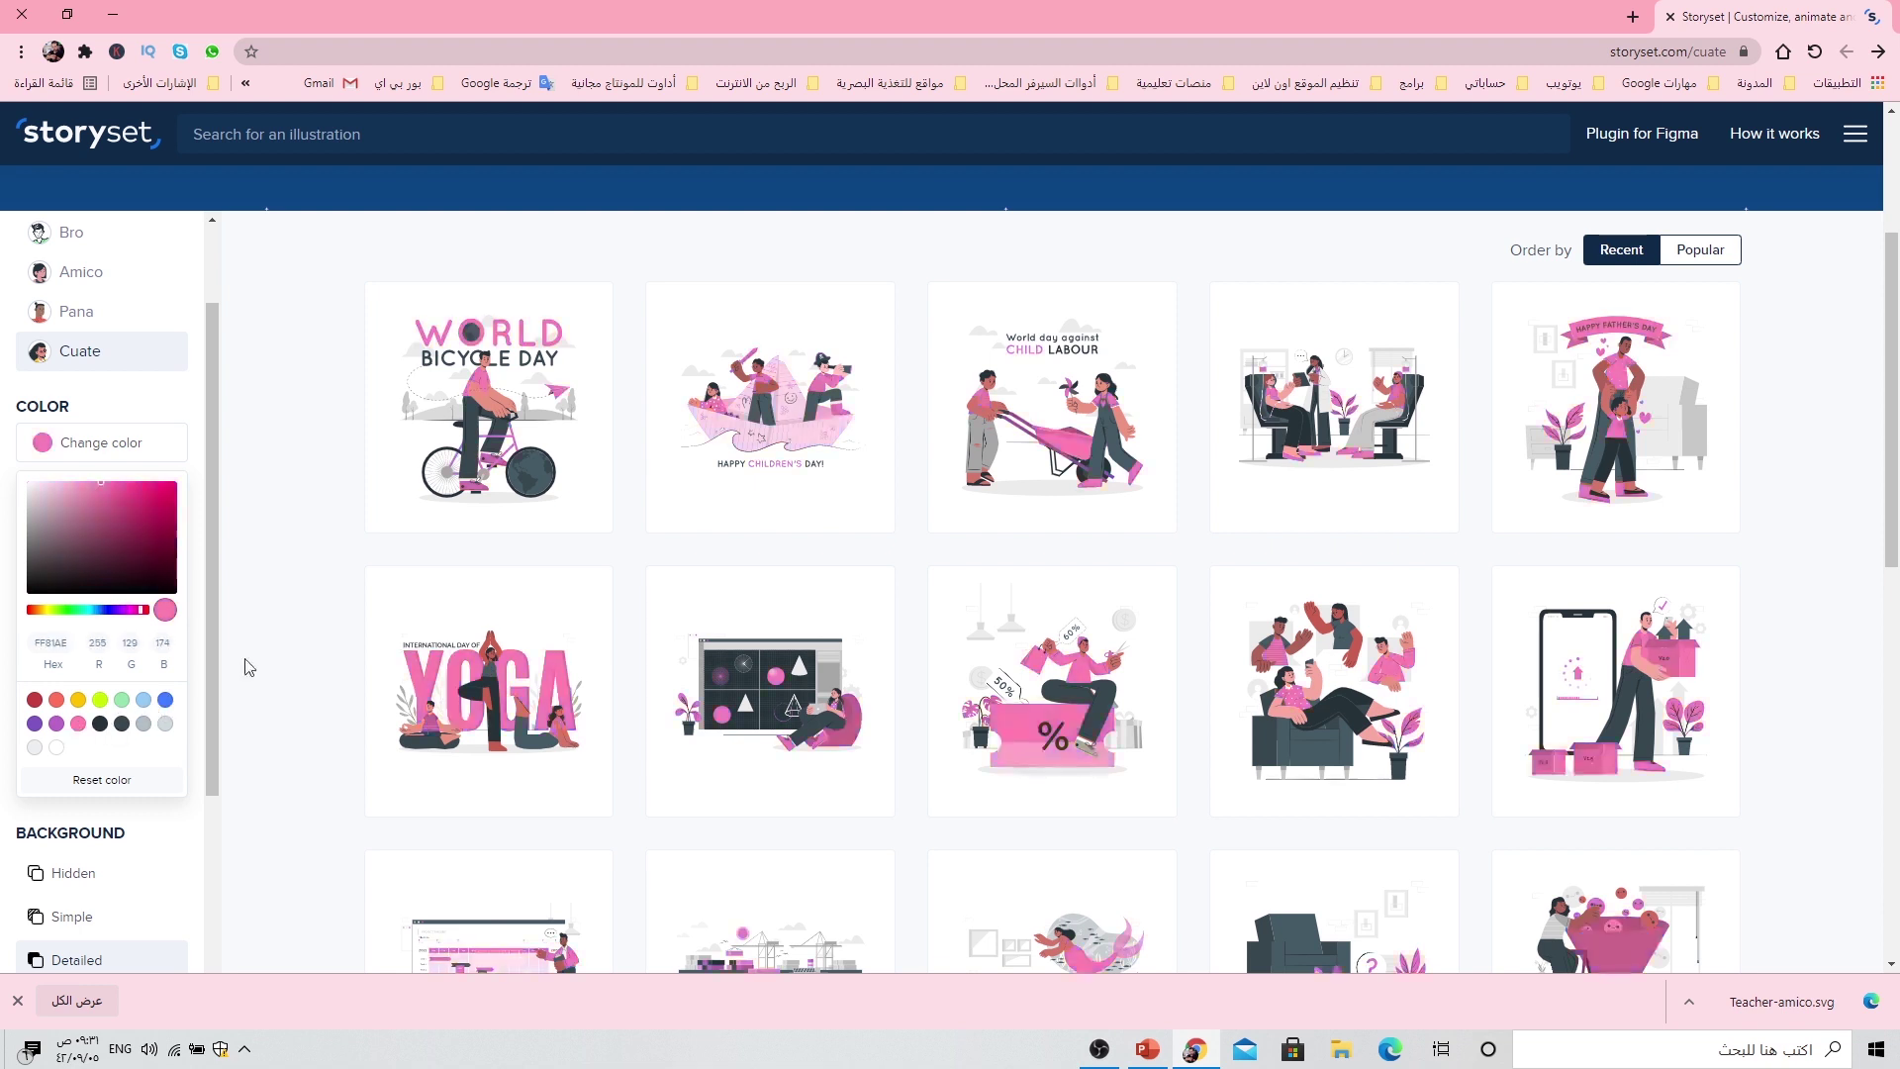
left_click(284, 556)
Step: Switch the background between Hidden, Simple and Detailed, finishing on Detailed
scroll(288, 677, "down", 2)
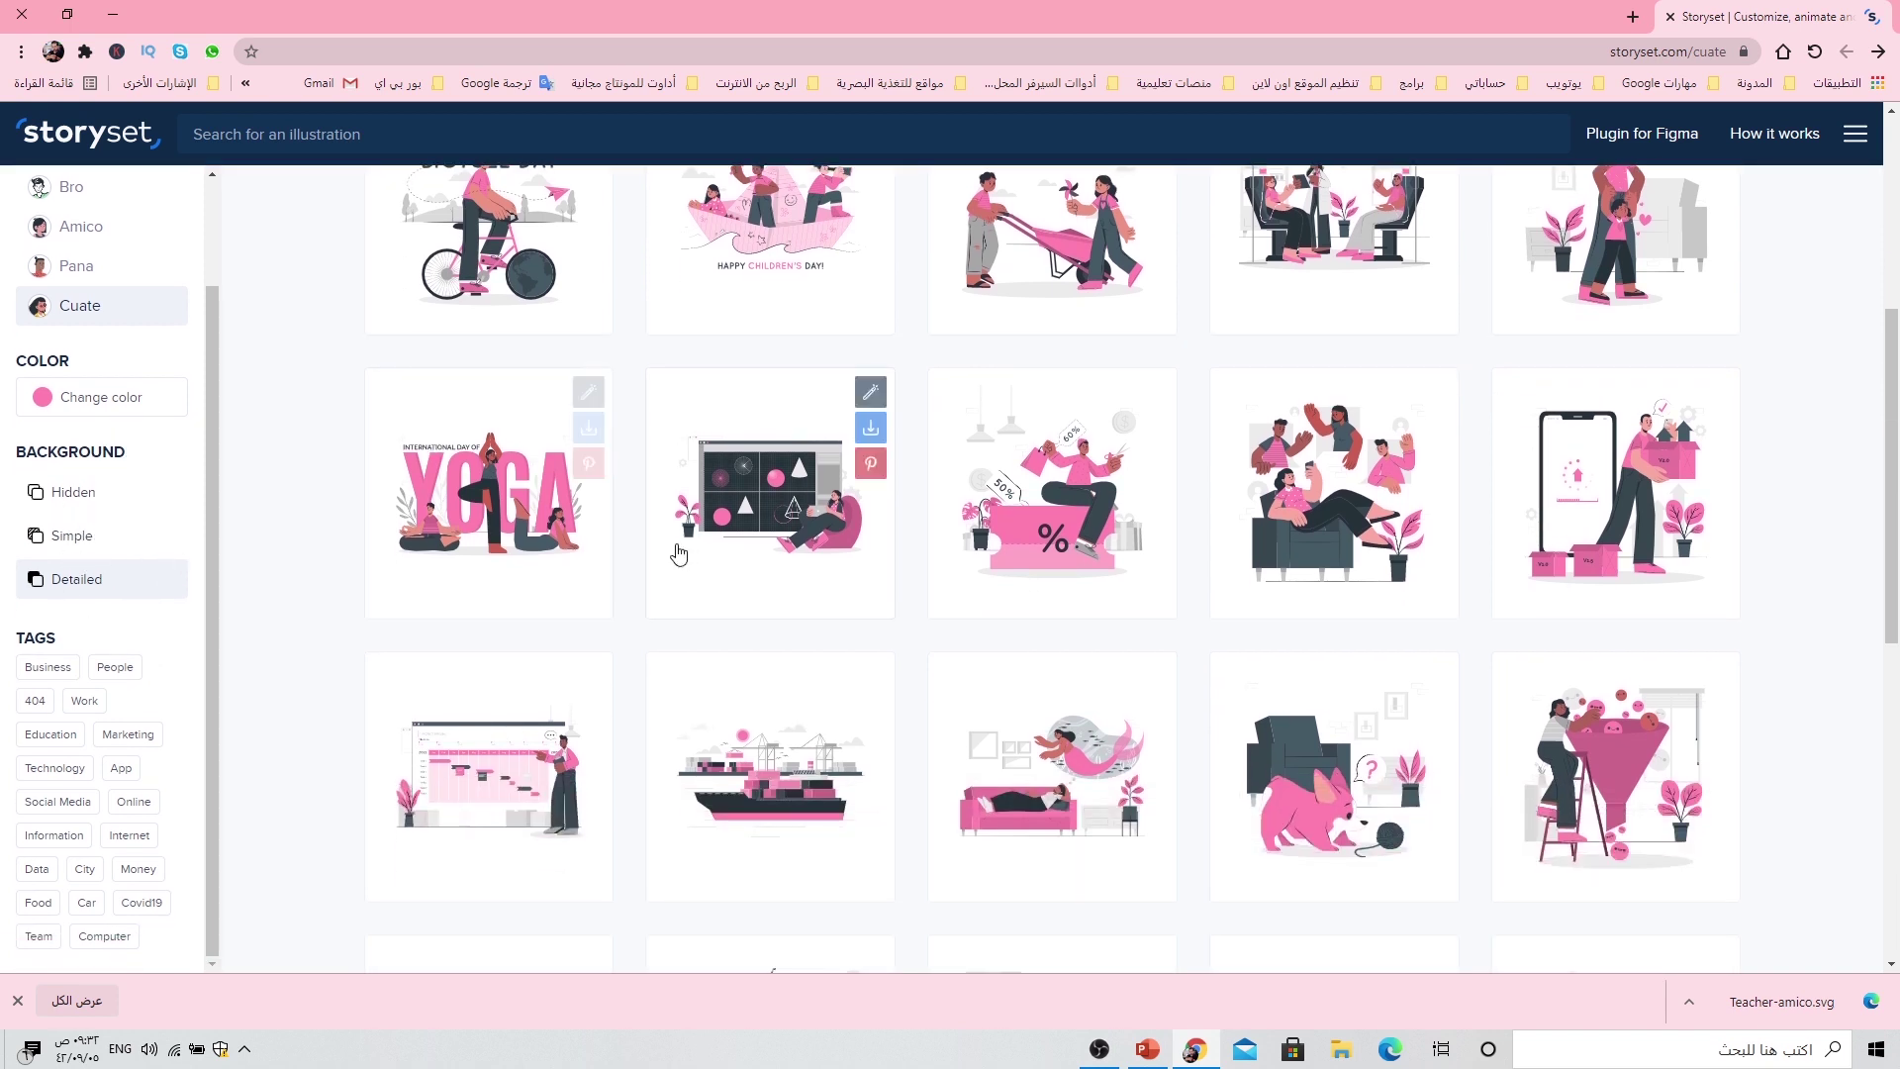
scroll(752, 554, "up", 1)
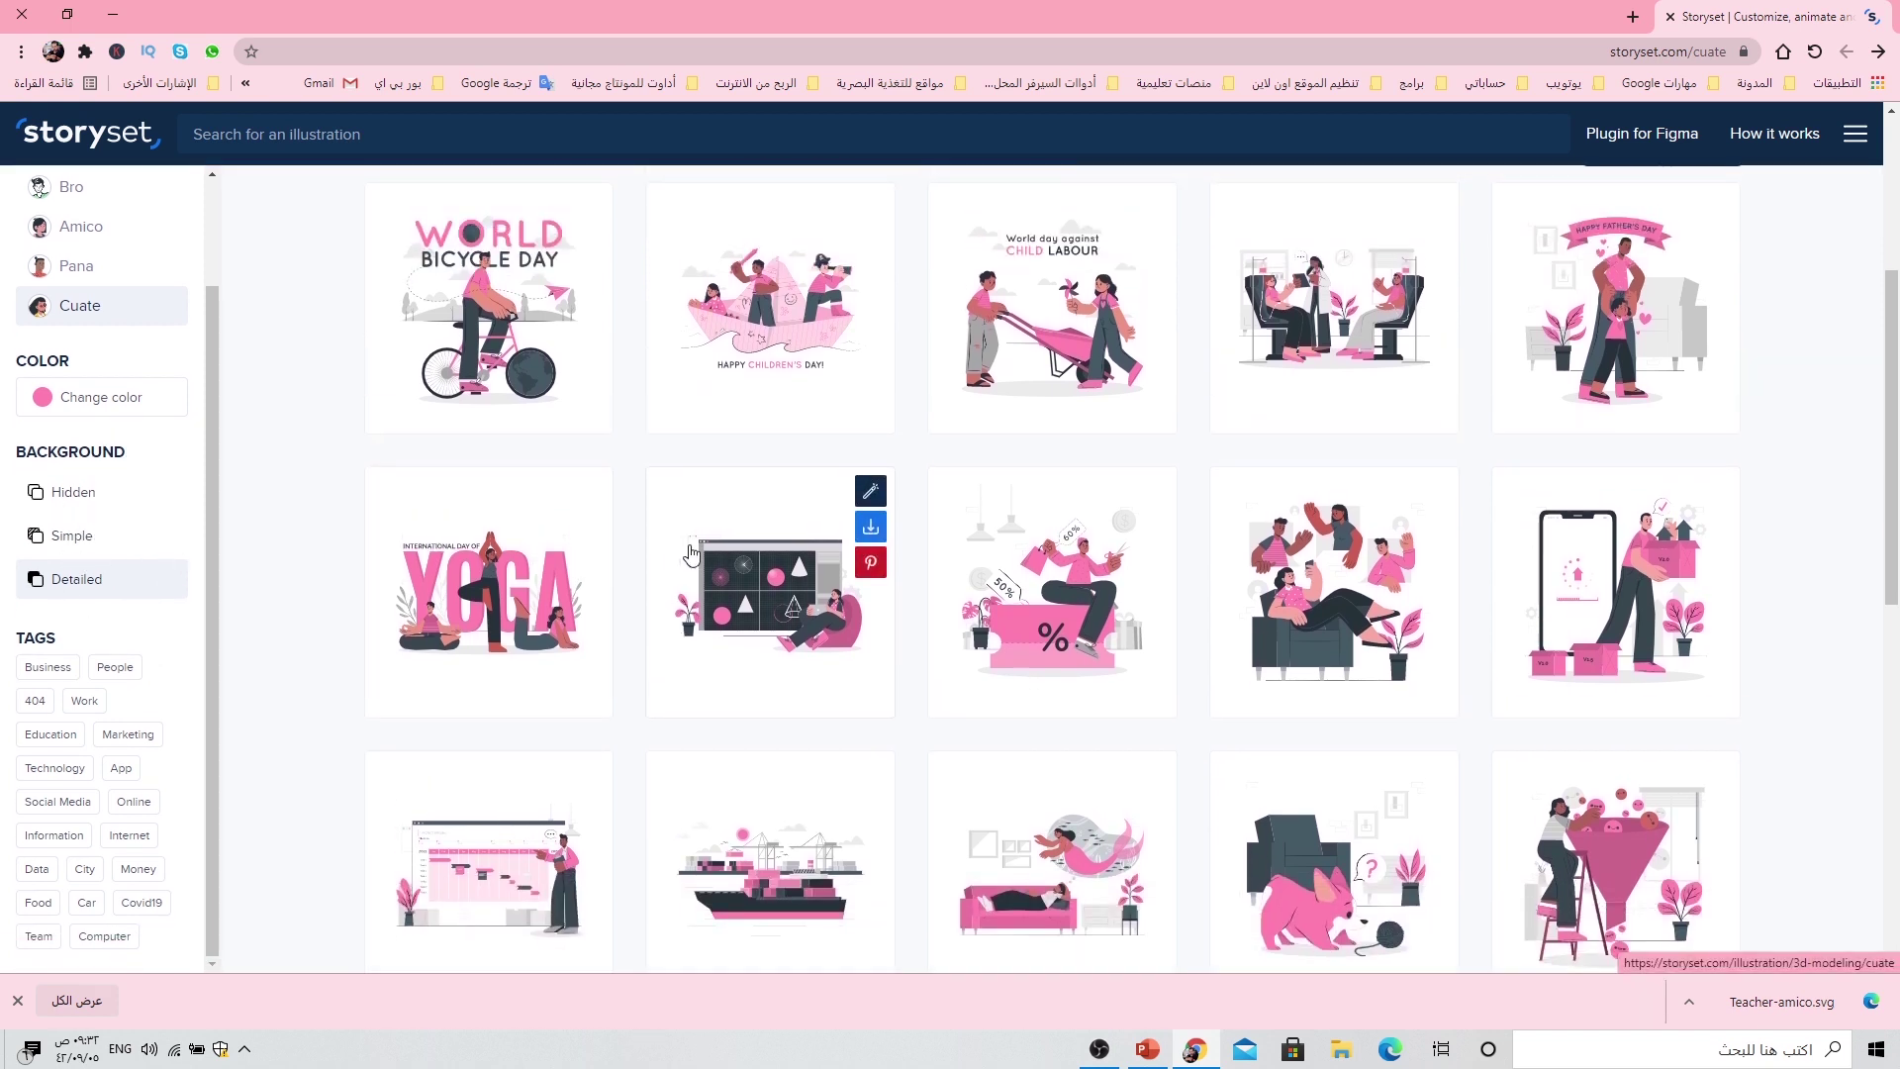
left_click(83, 503)
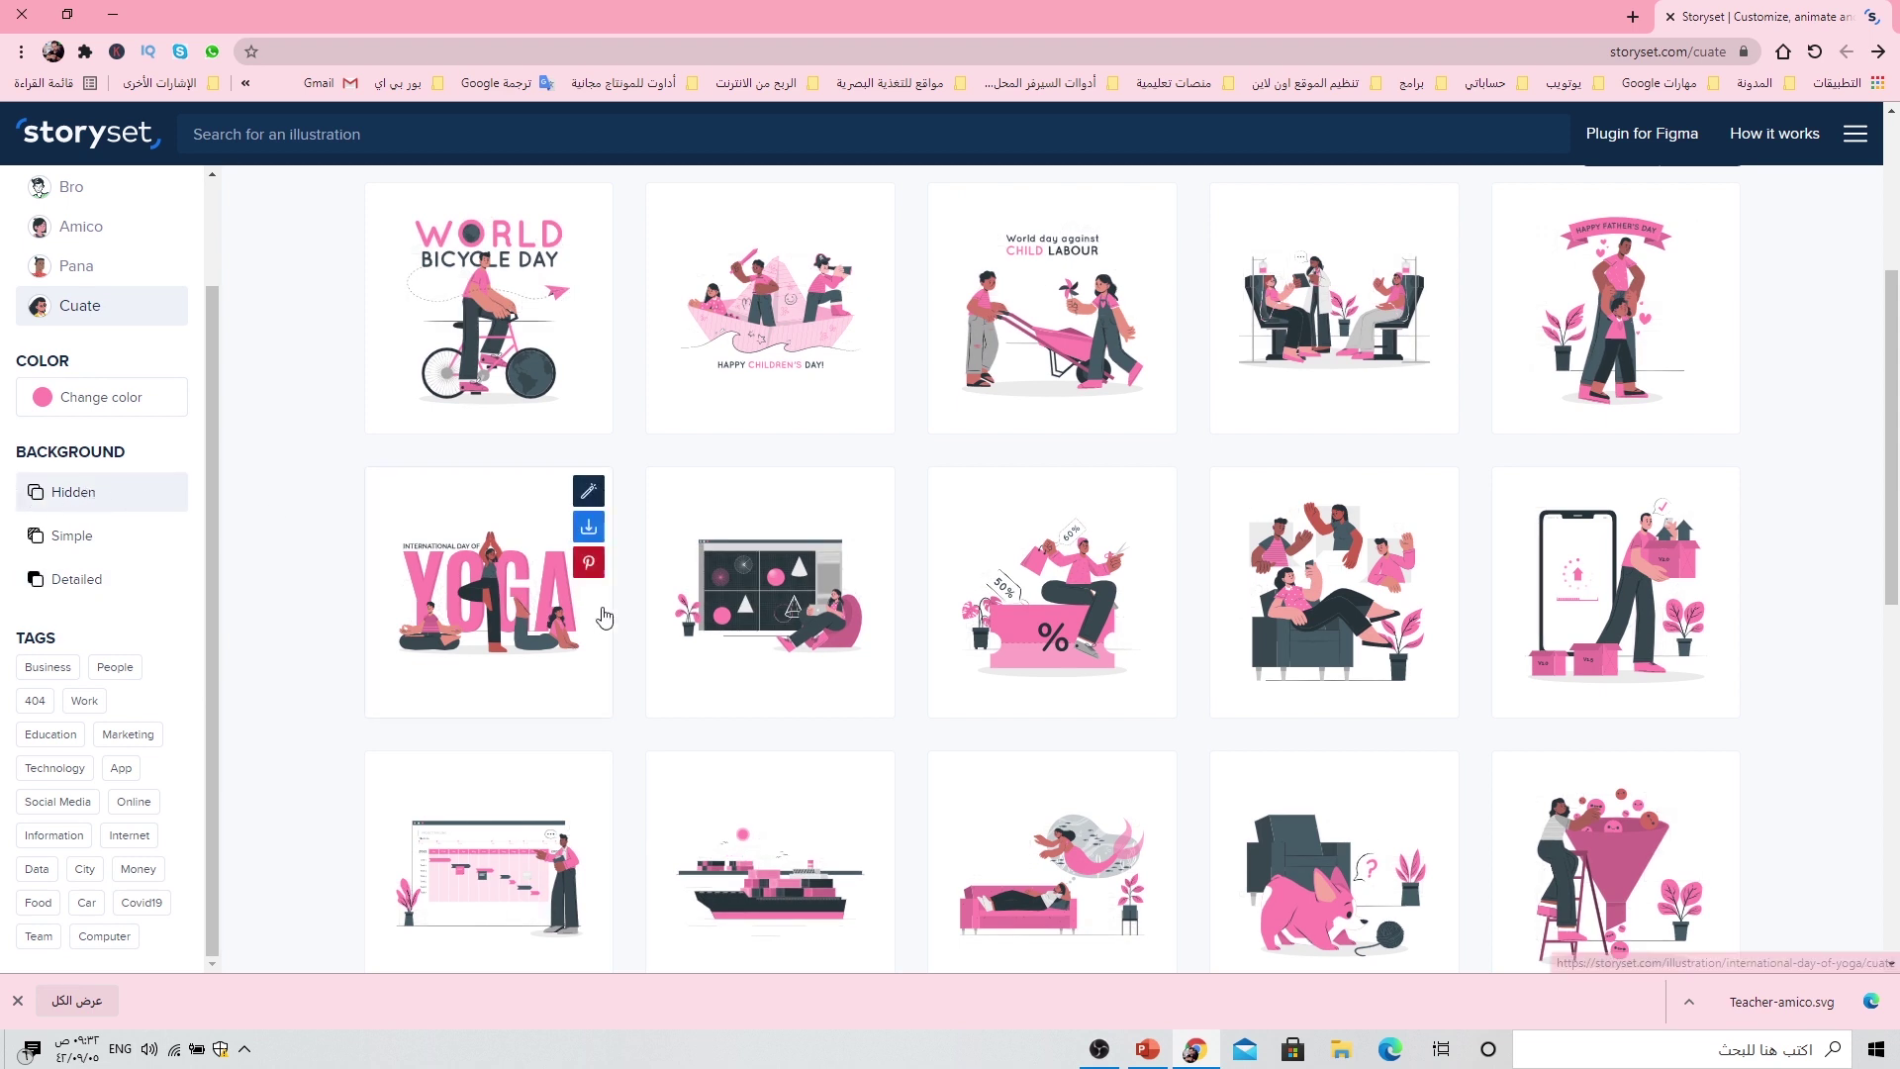
left_click(53, 539)
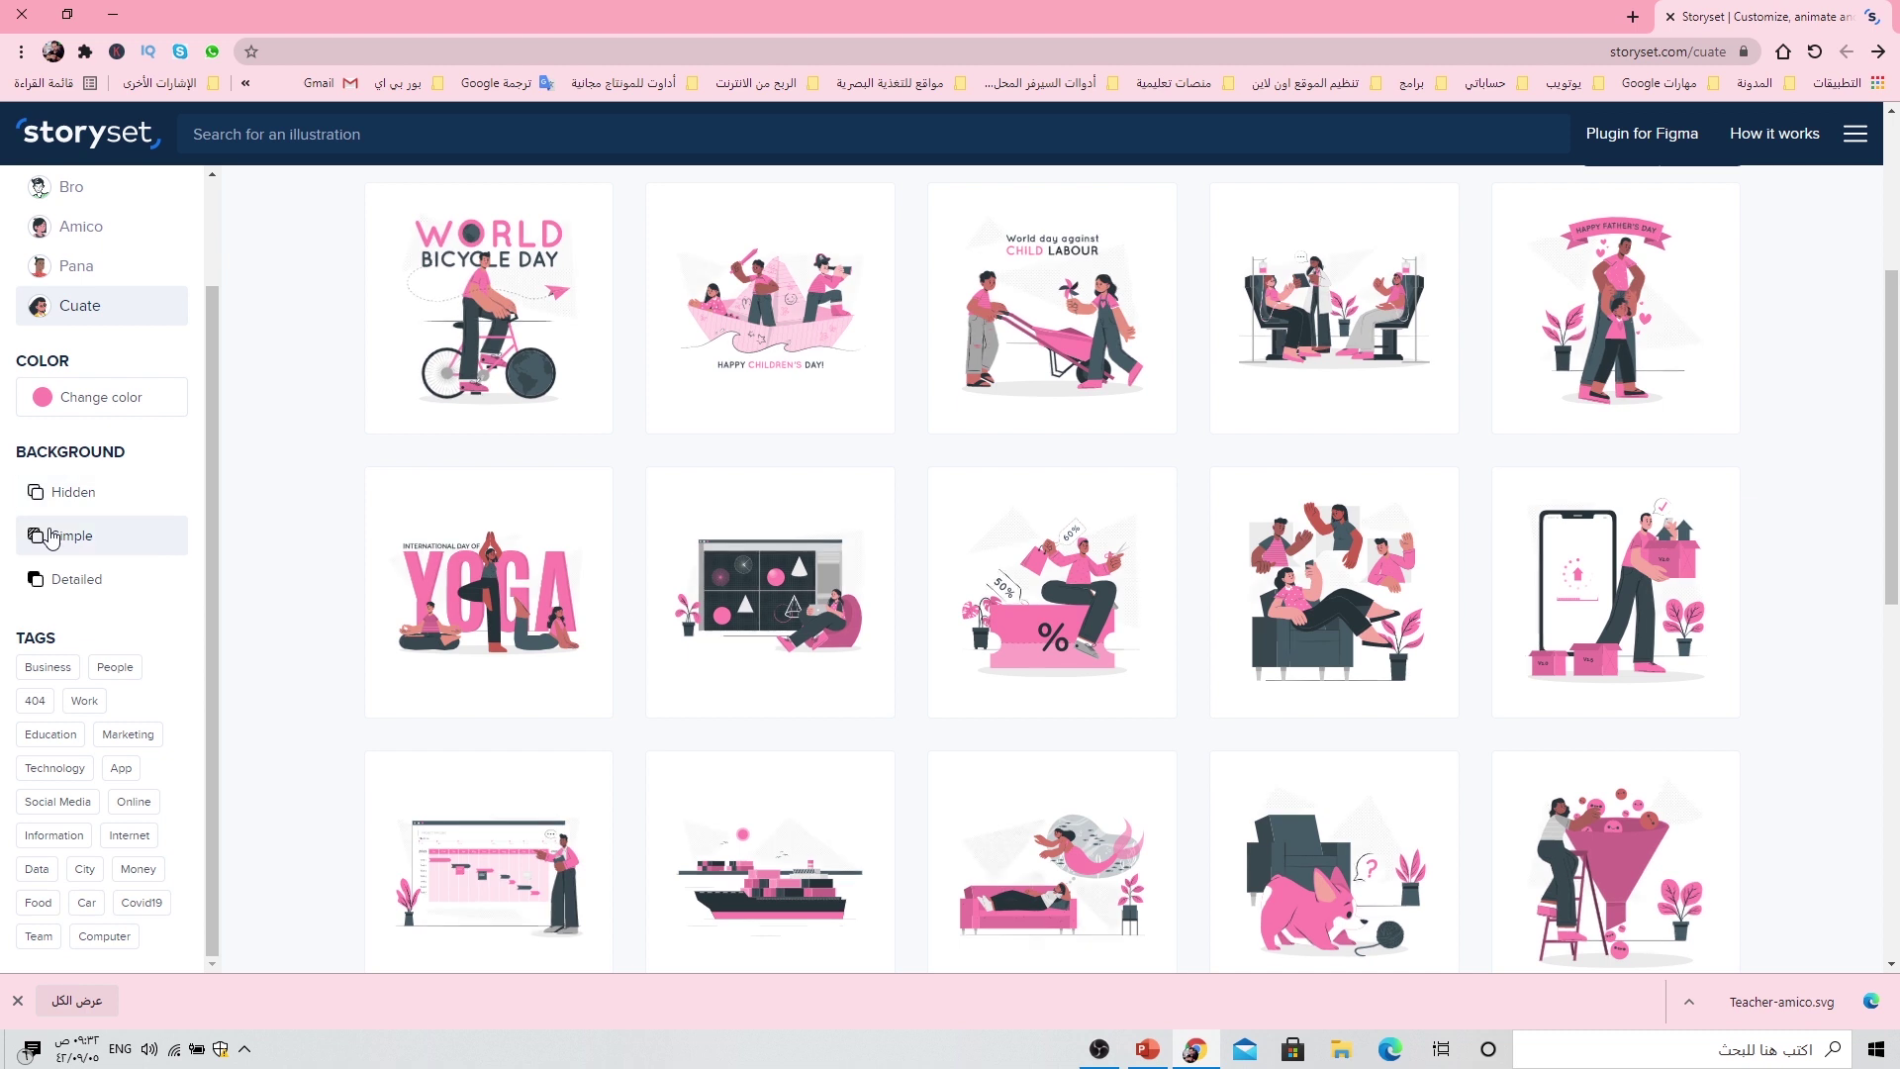
left_click(70, 586)
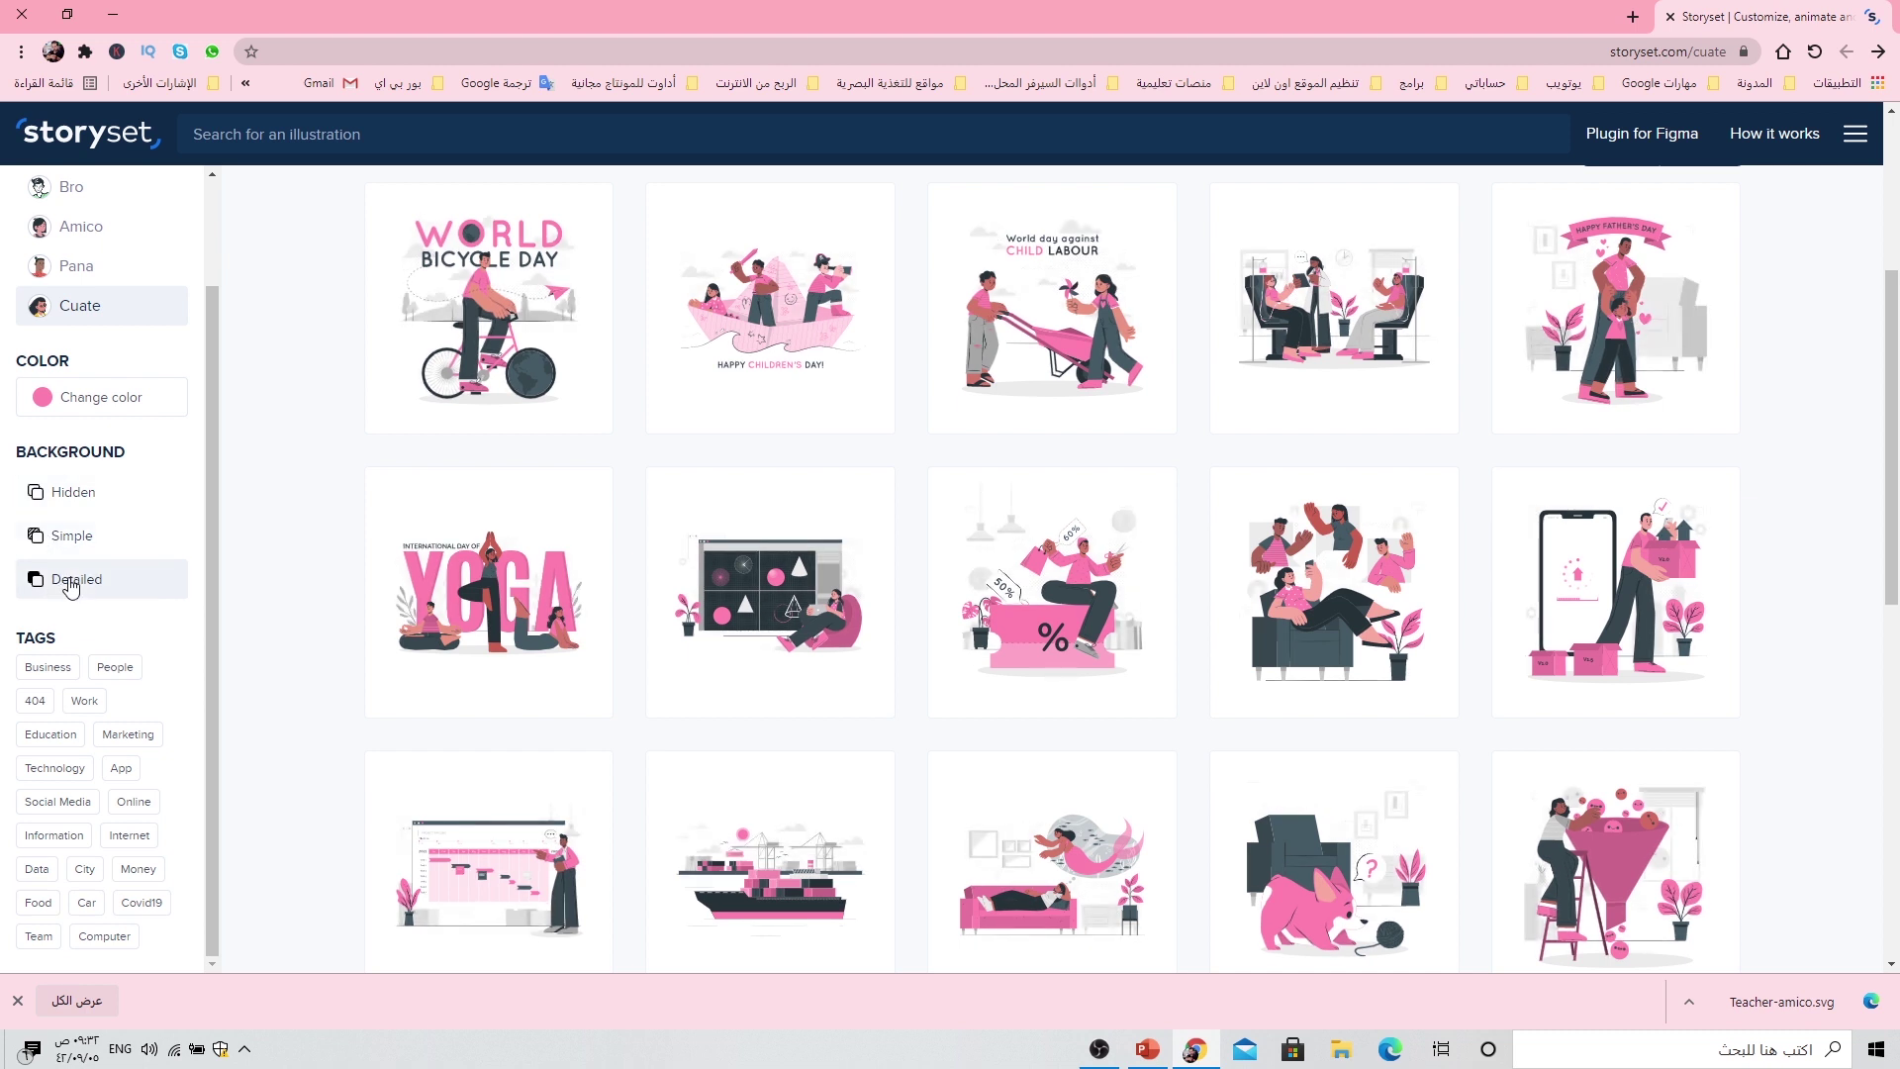
mouse_move(1333, 869)
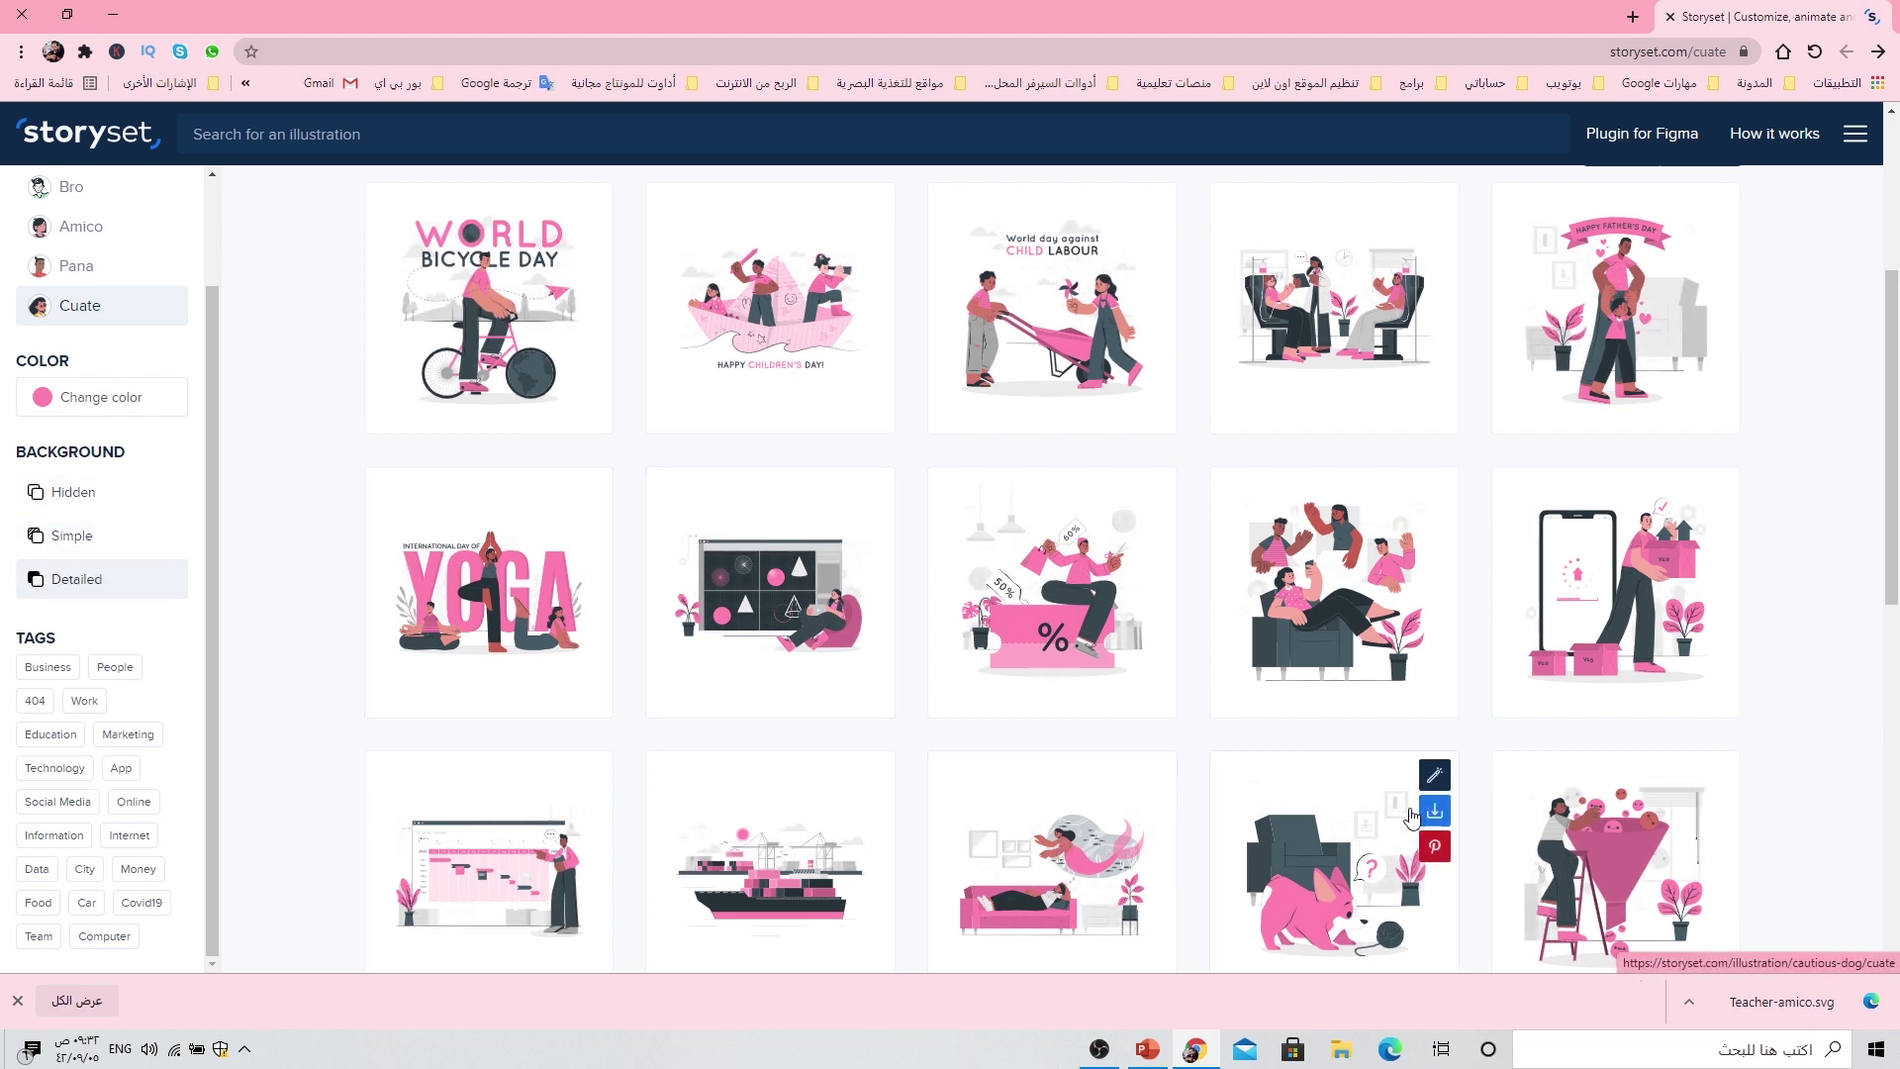
scroll(1147, 806, "down", 2)
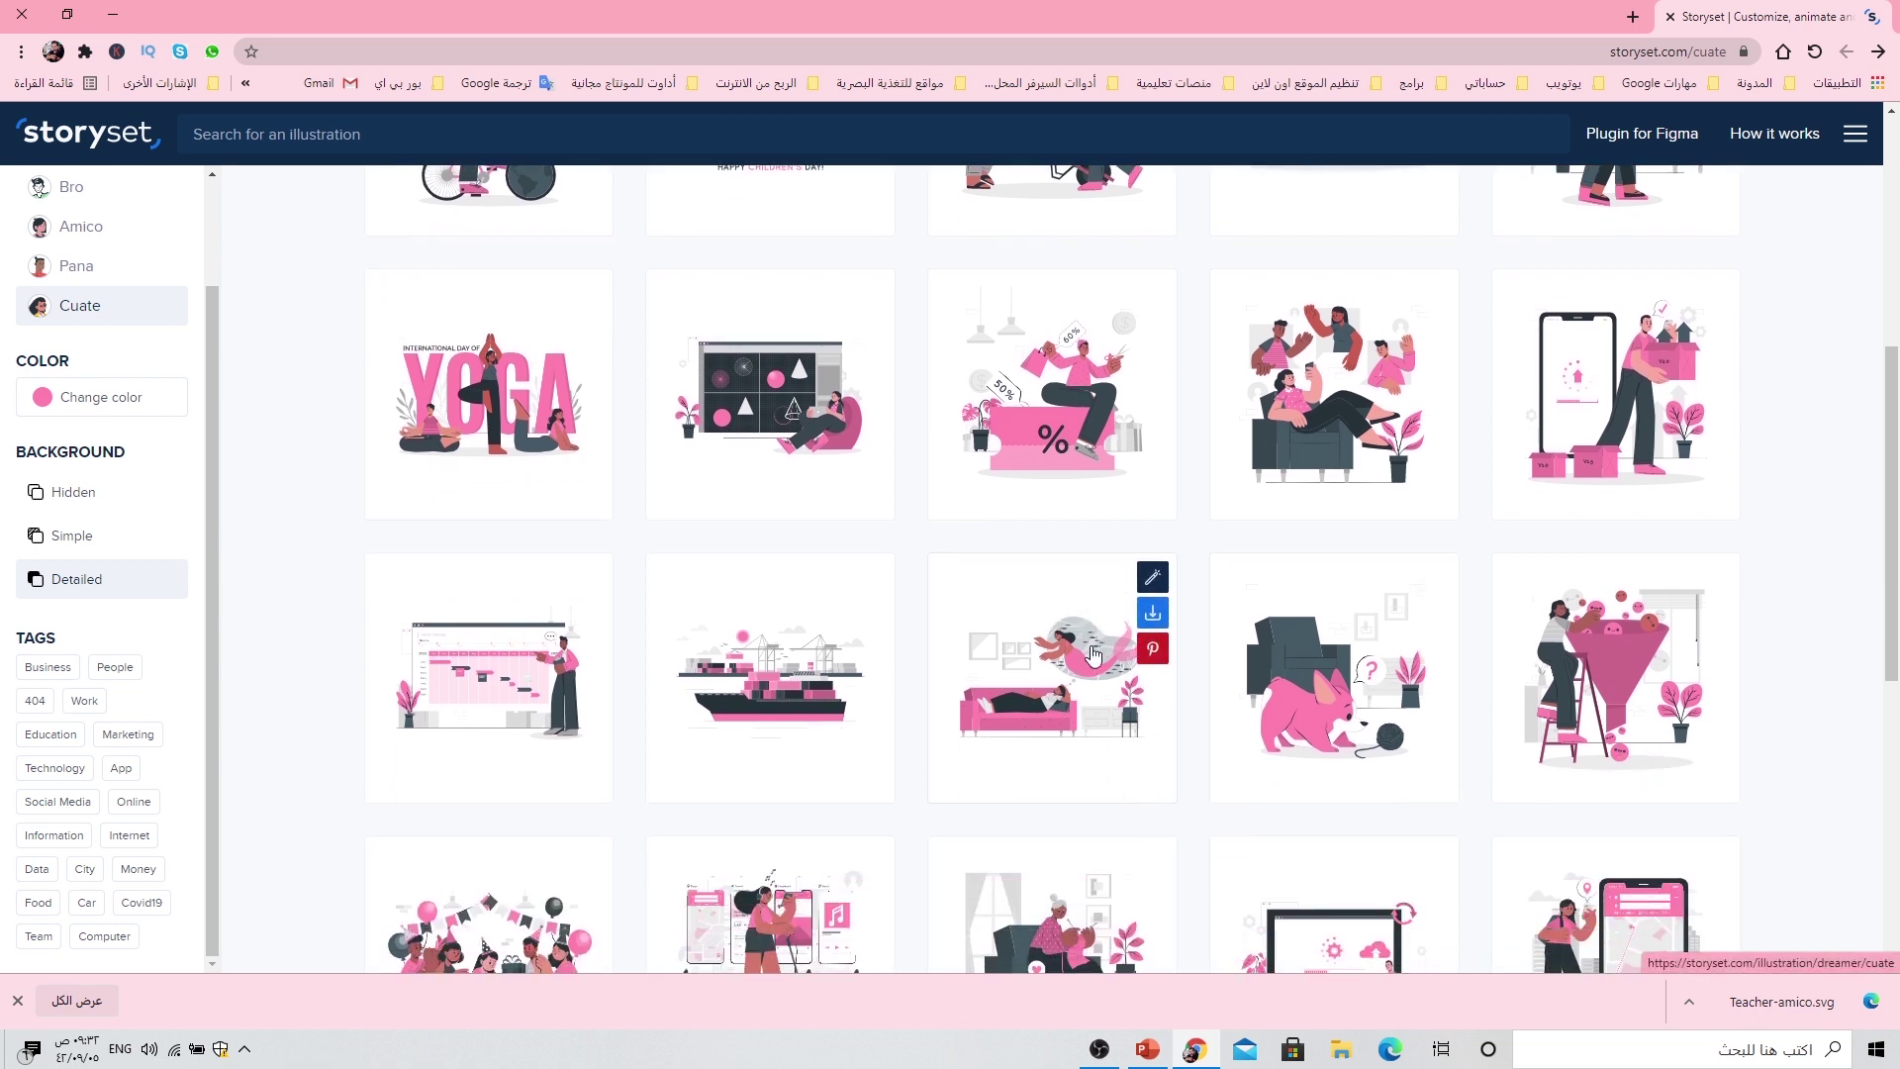
left_click(99, 499)
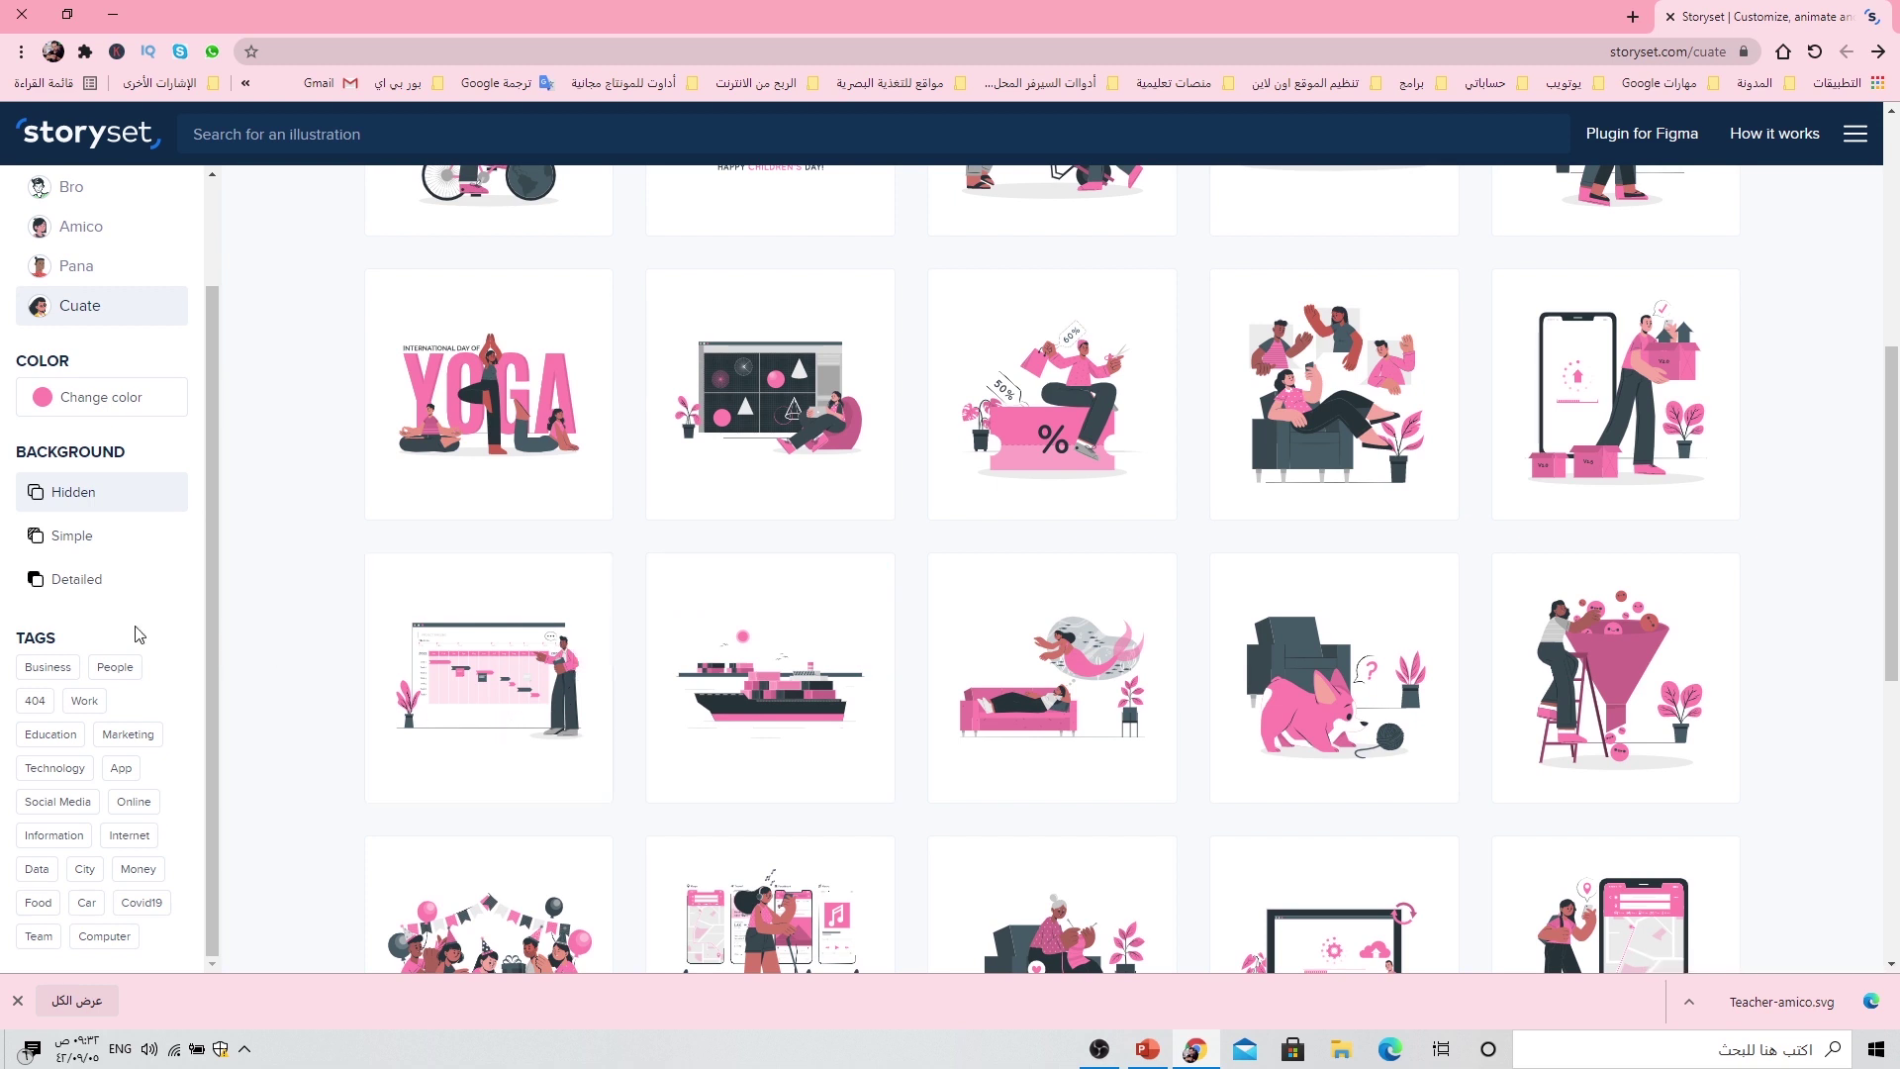
left_click(76, 590)
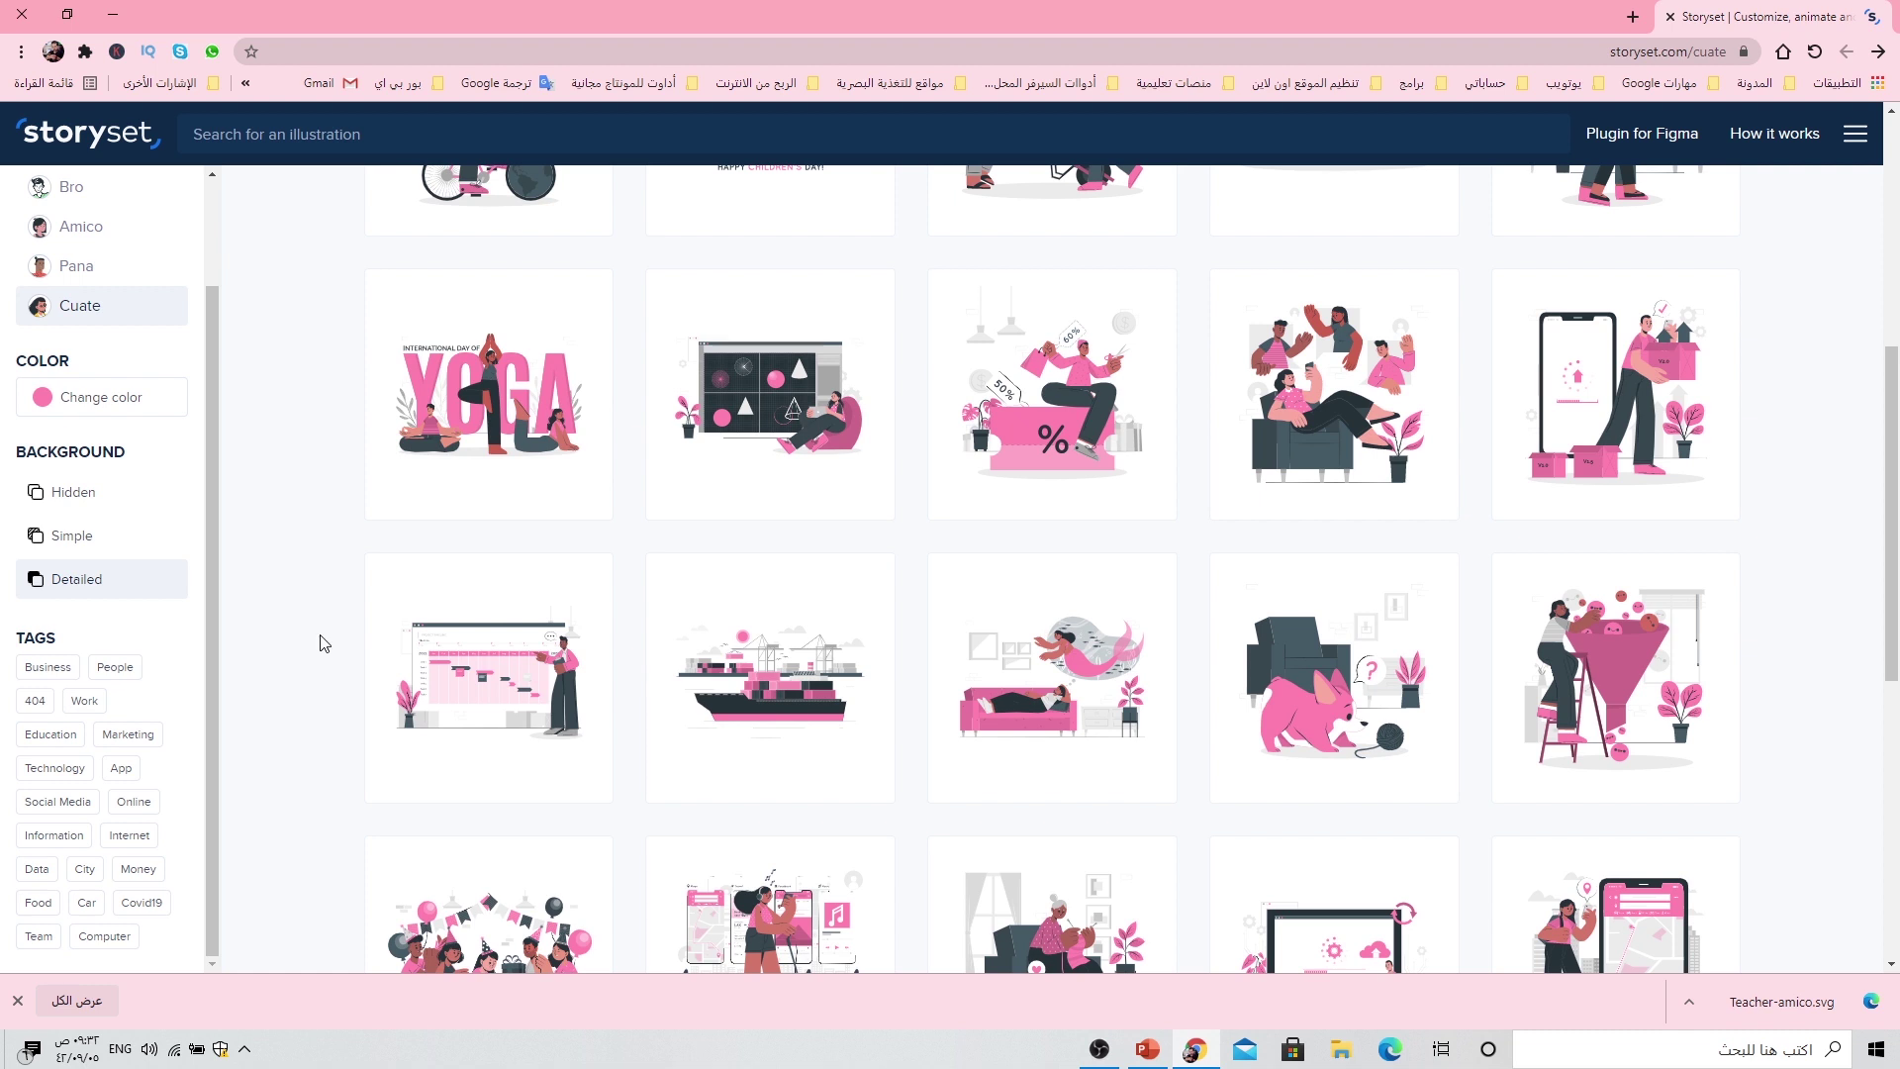
scroll(322, 638, "down", 3)
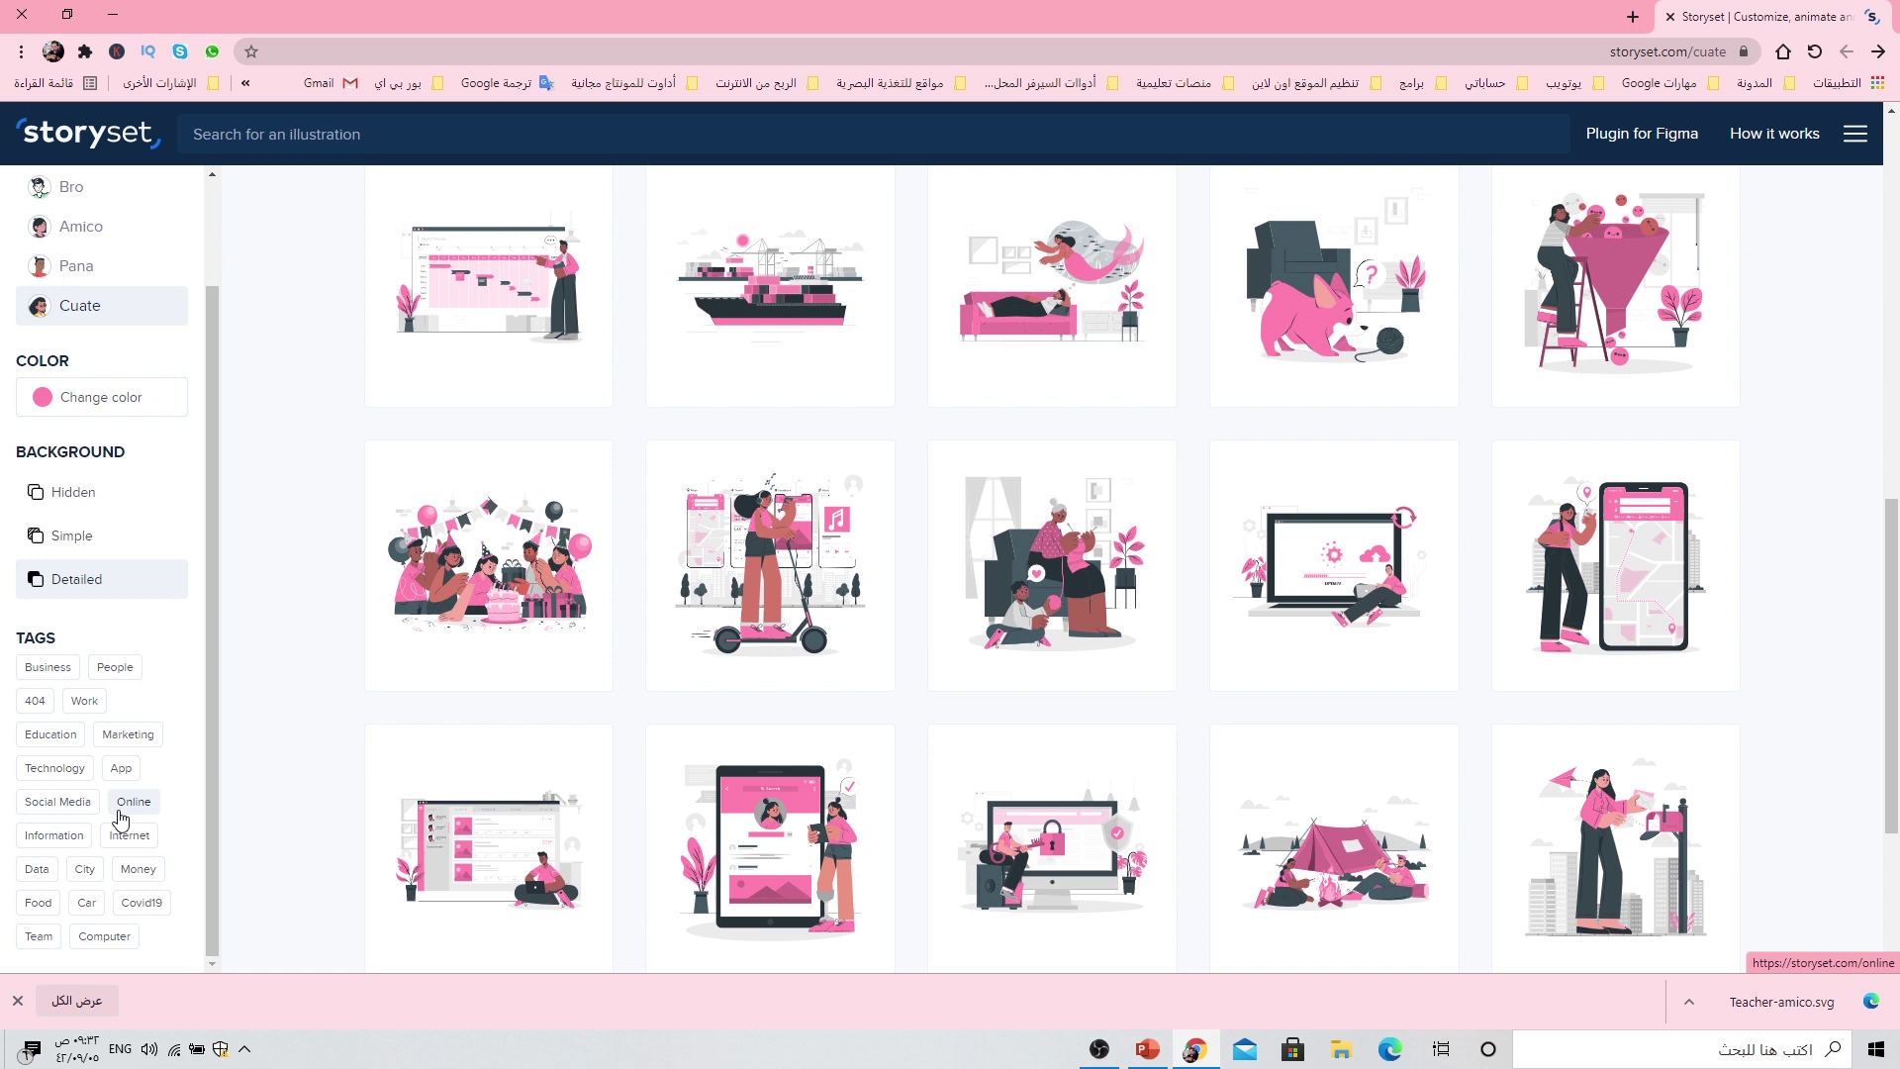
Step: Try the Technology, Social Media, Online and Business tags, ending on Education
left_click(32, 769)
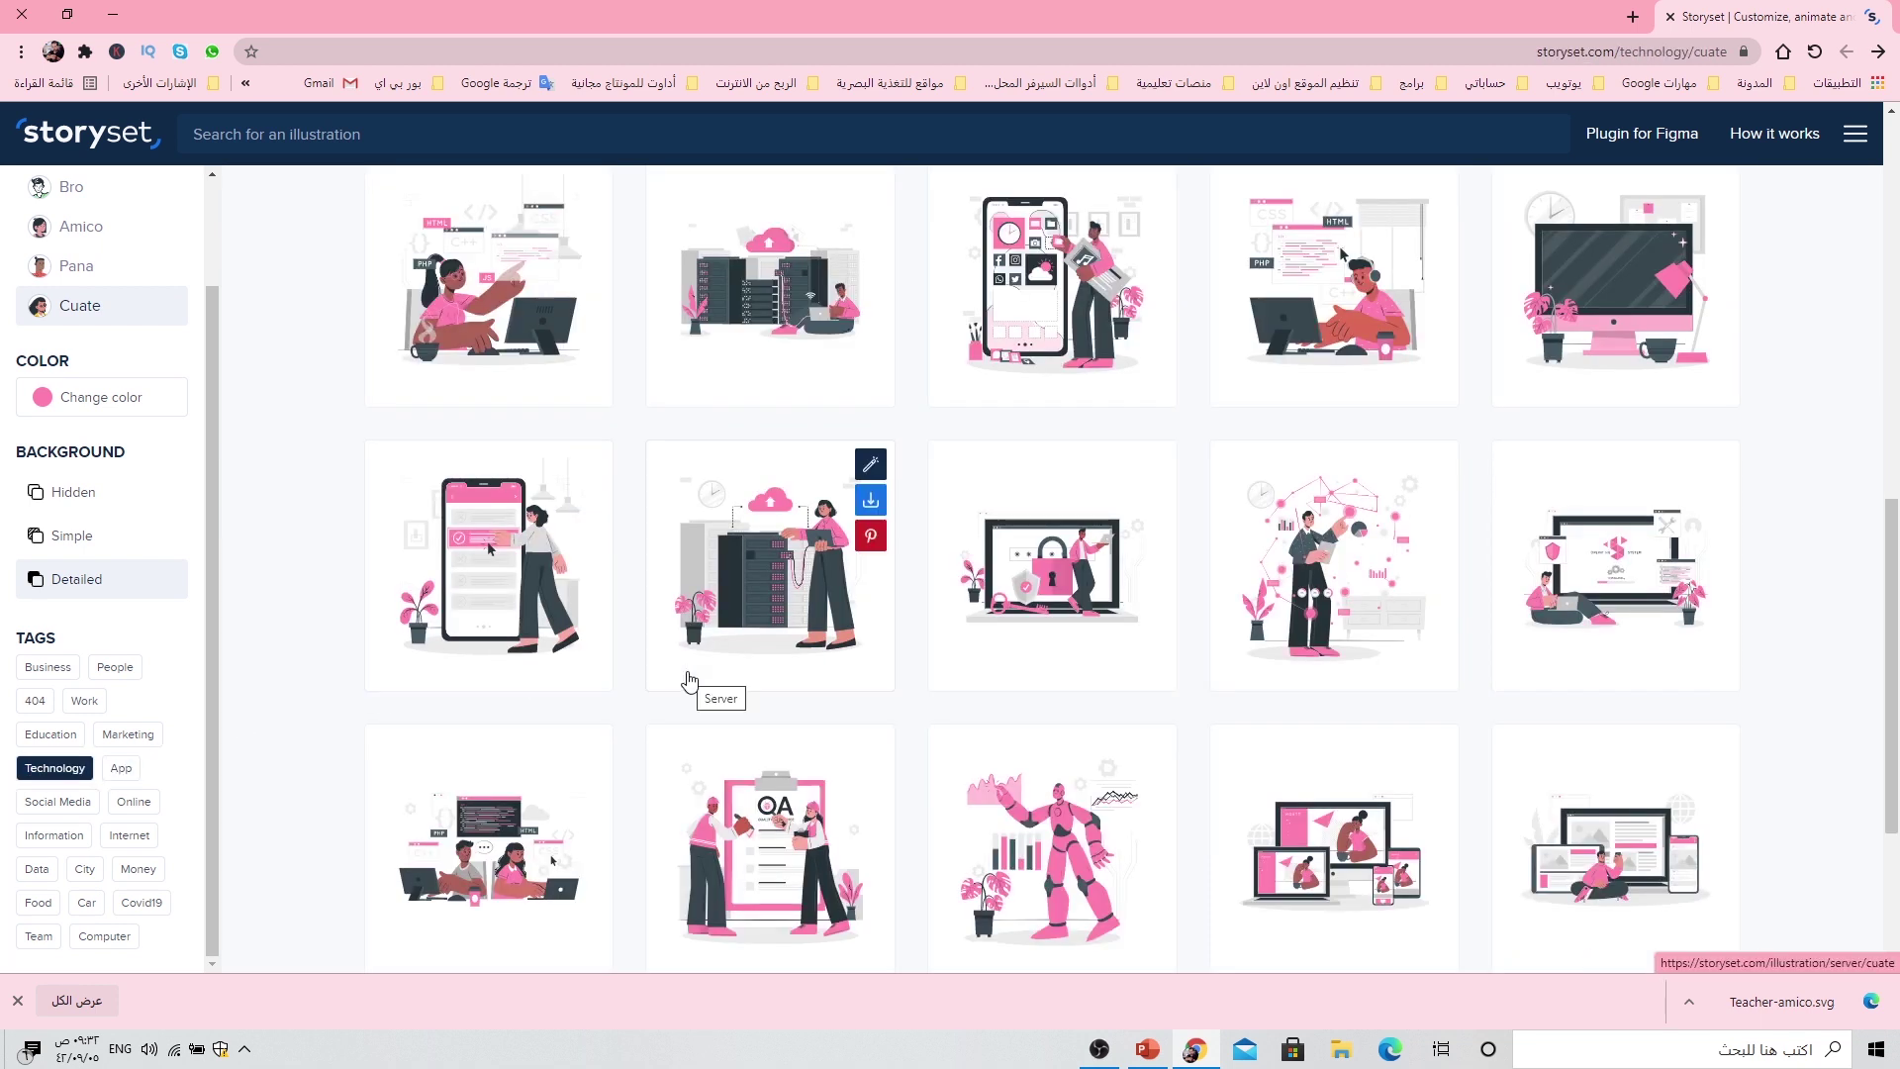
scroll(590, 662, "down", 1)
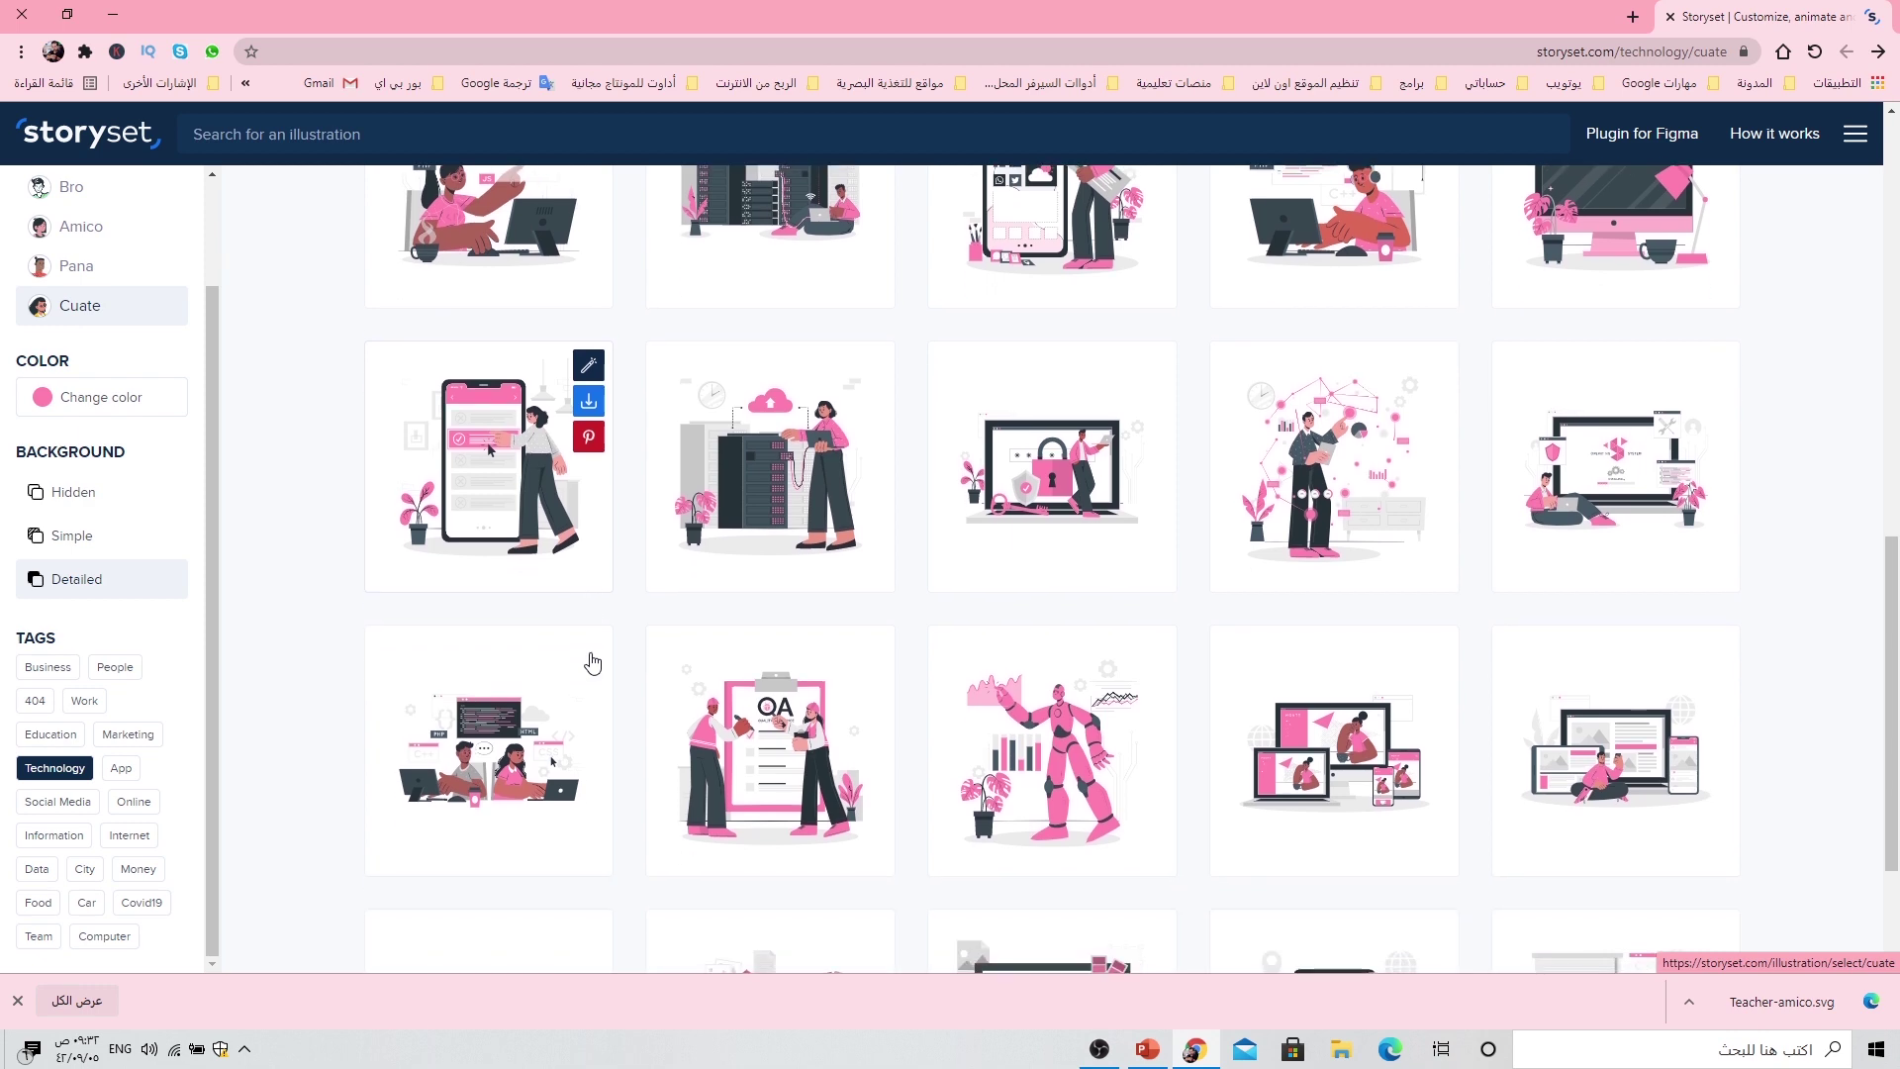
scroll(592, 663, "down", 1)
scroll(633, 665, "down", 2)
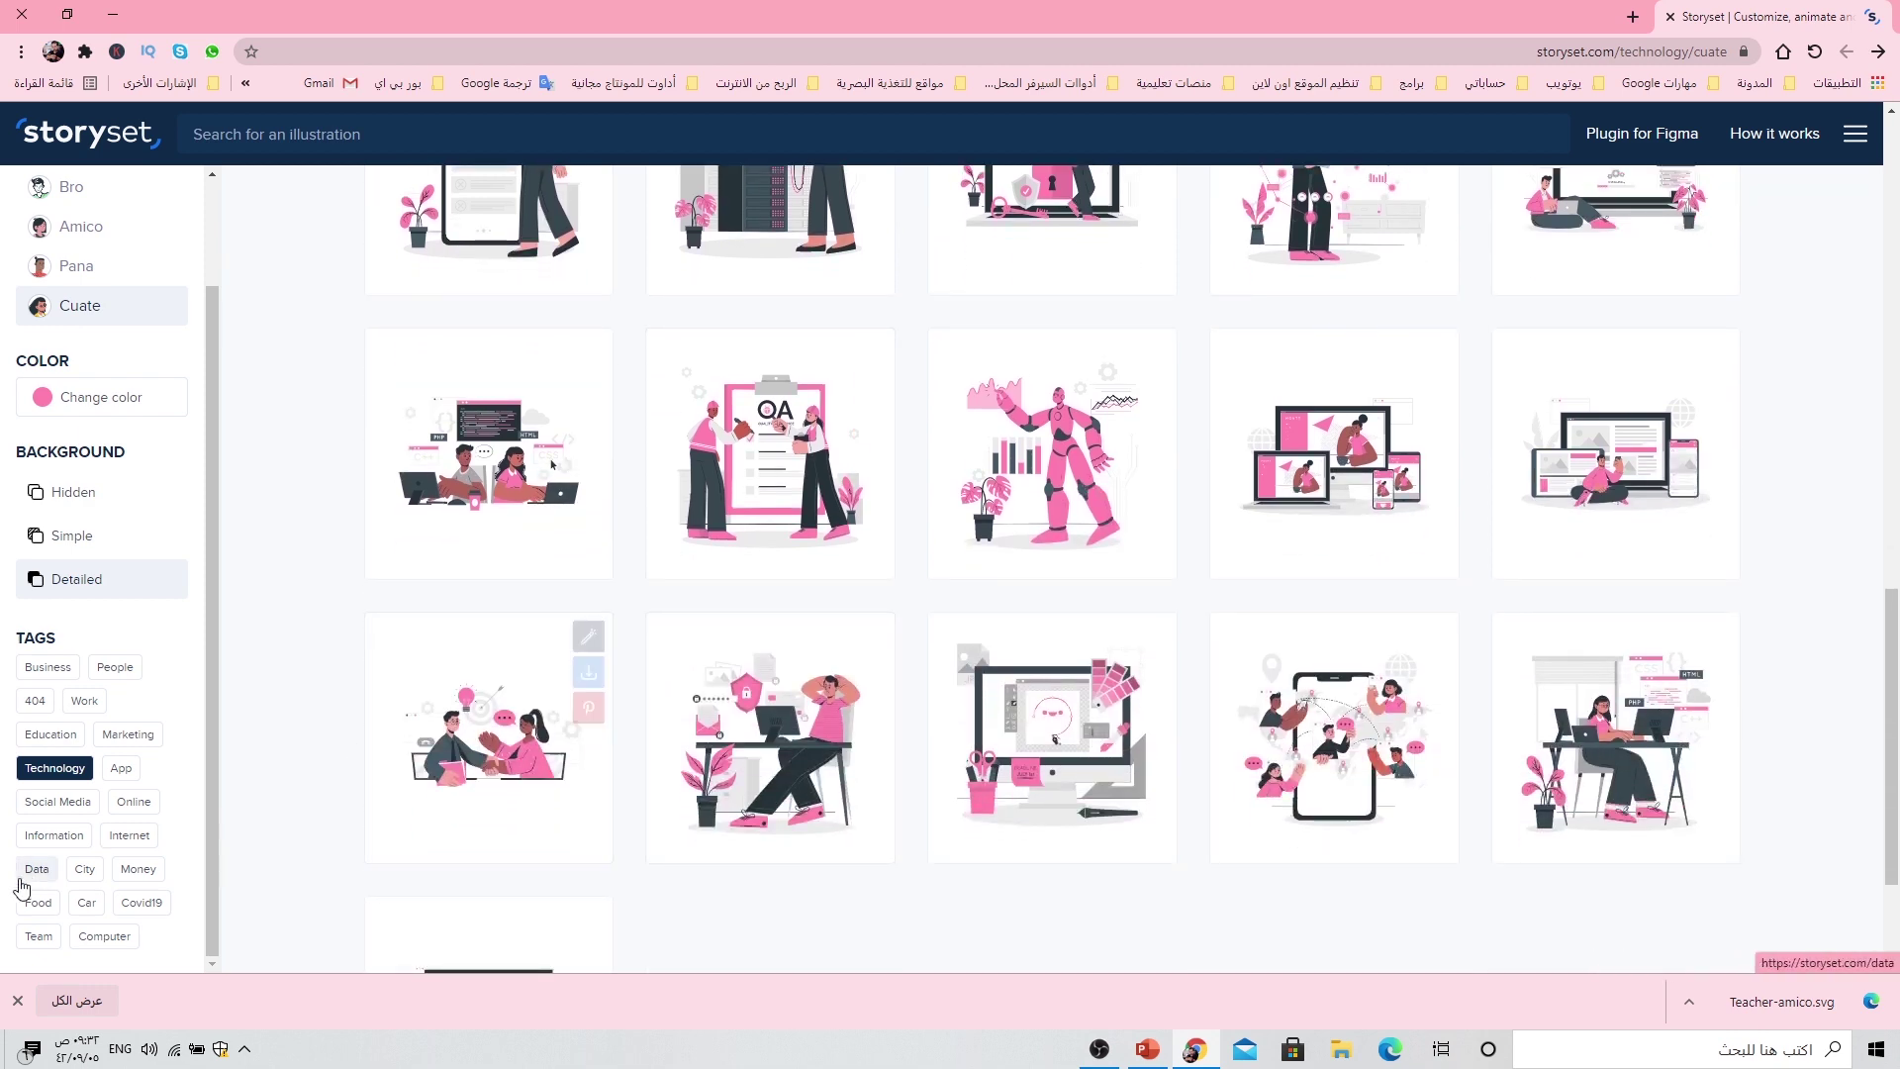
left_click(62, 809)
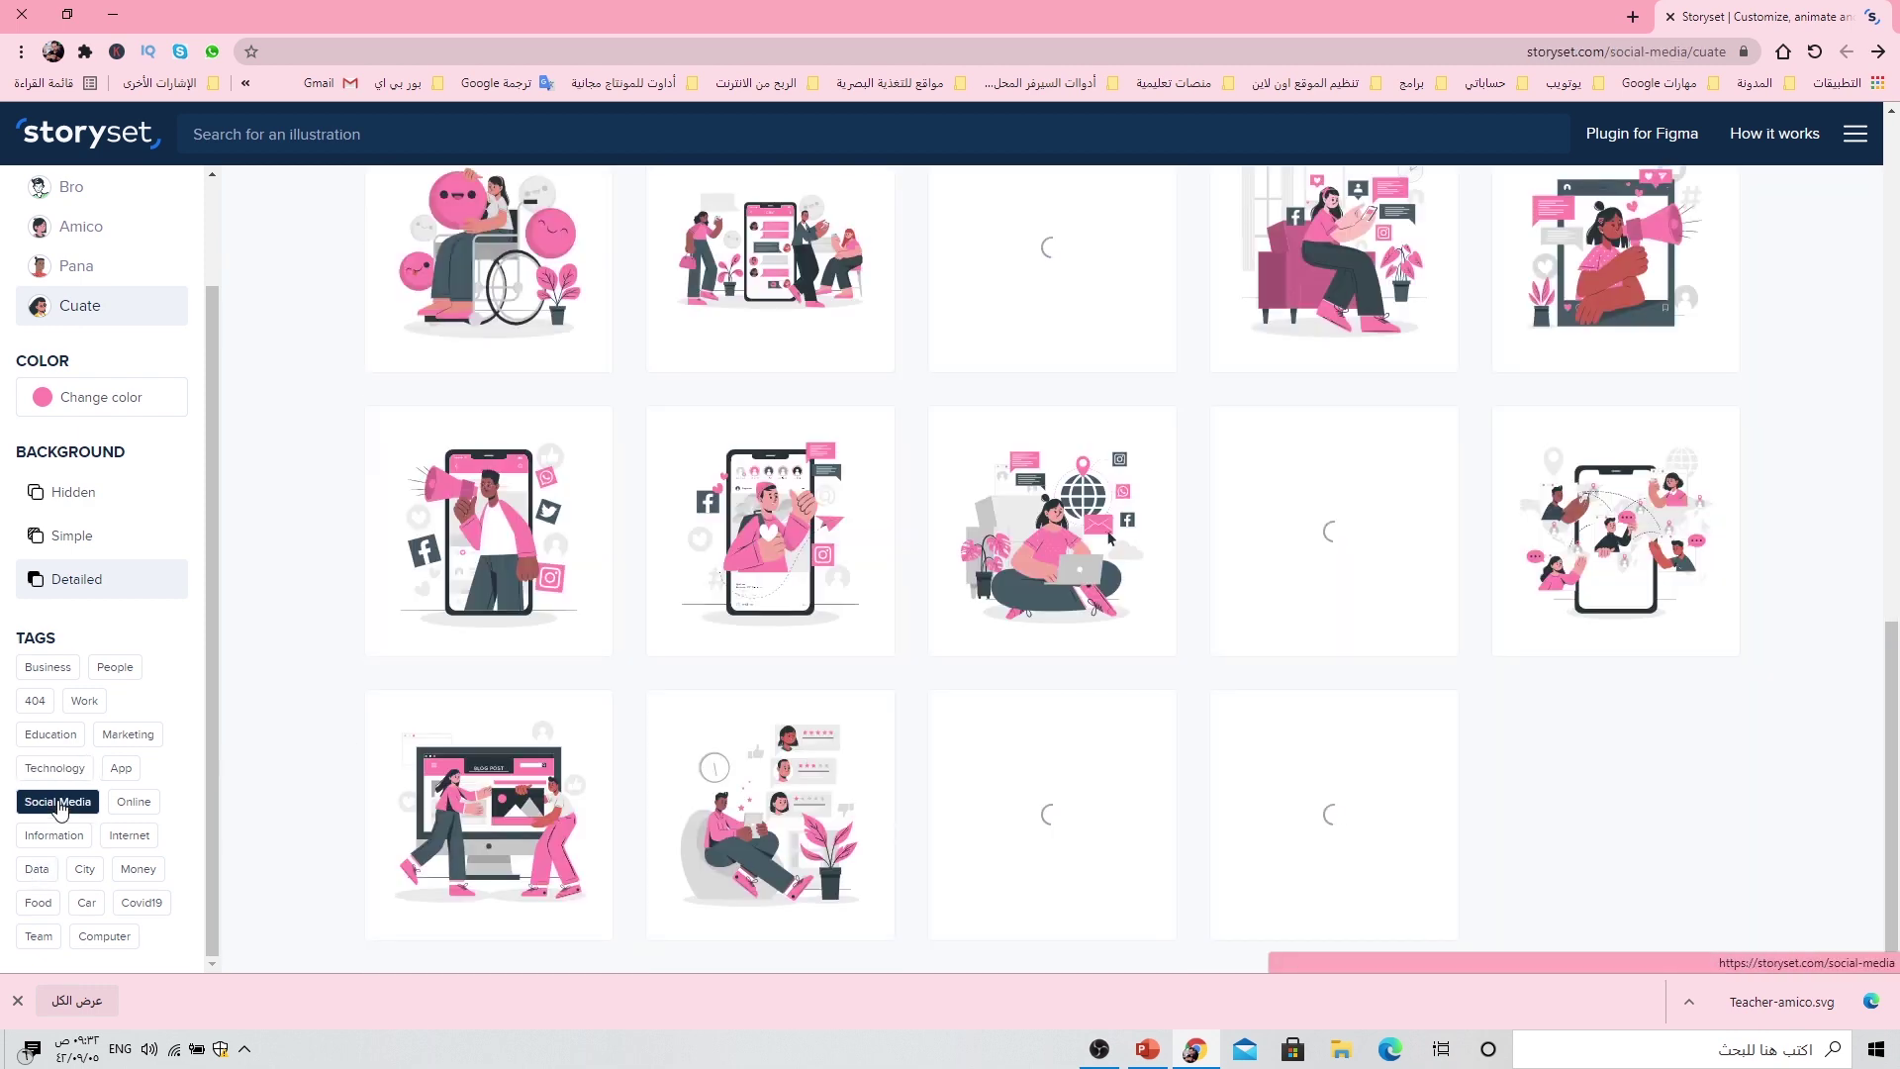
left_click(129, 802)
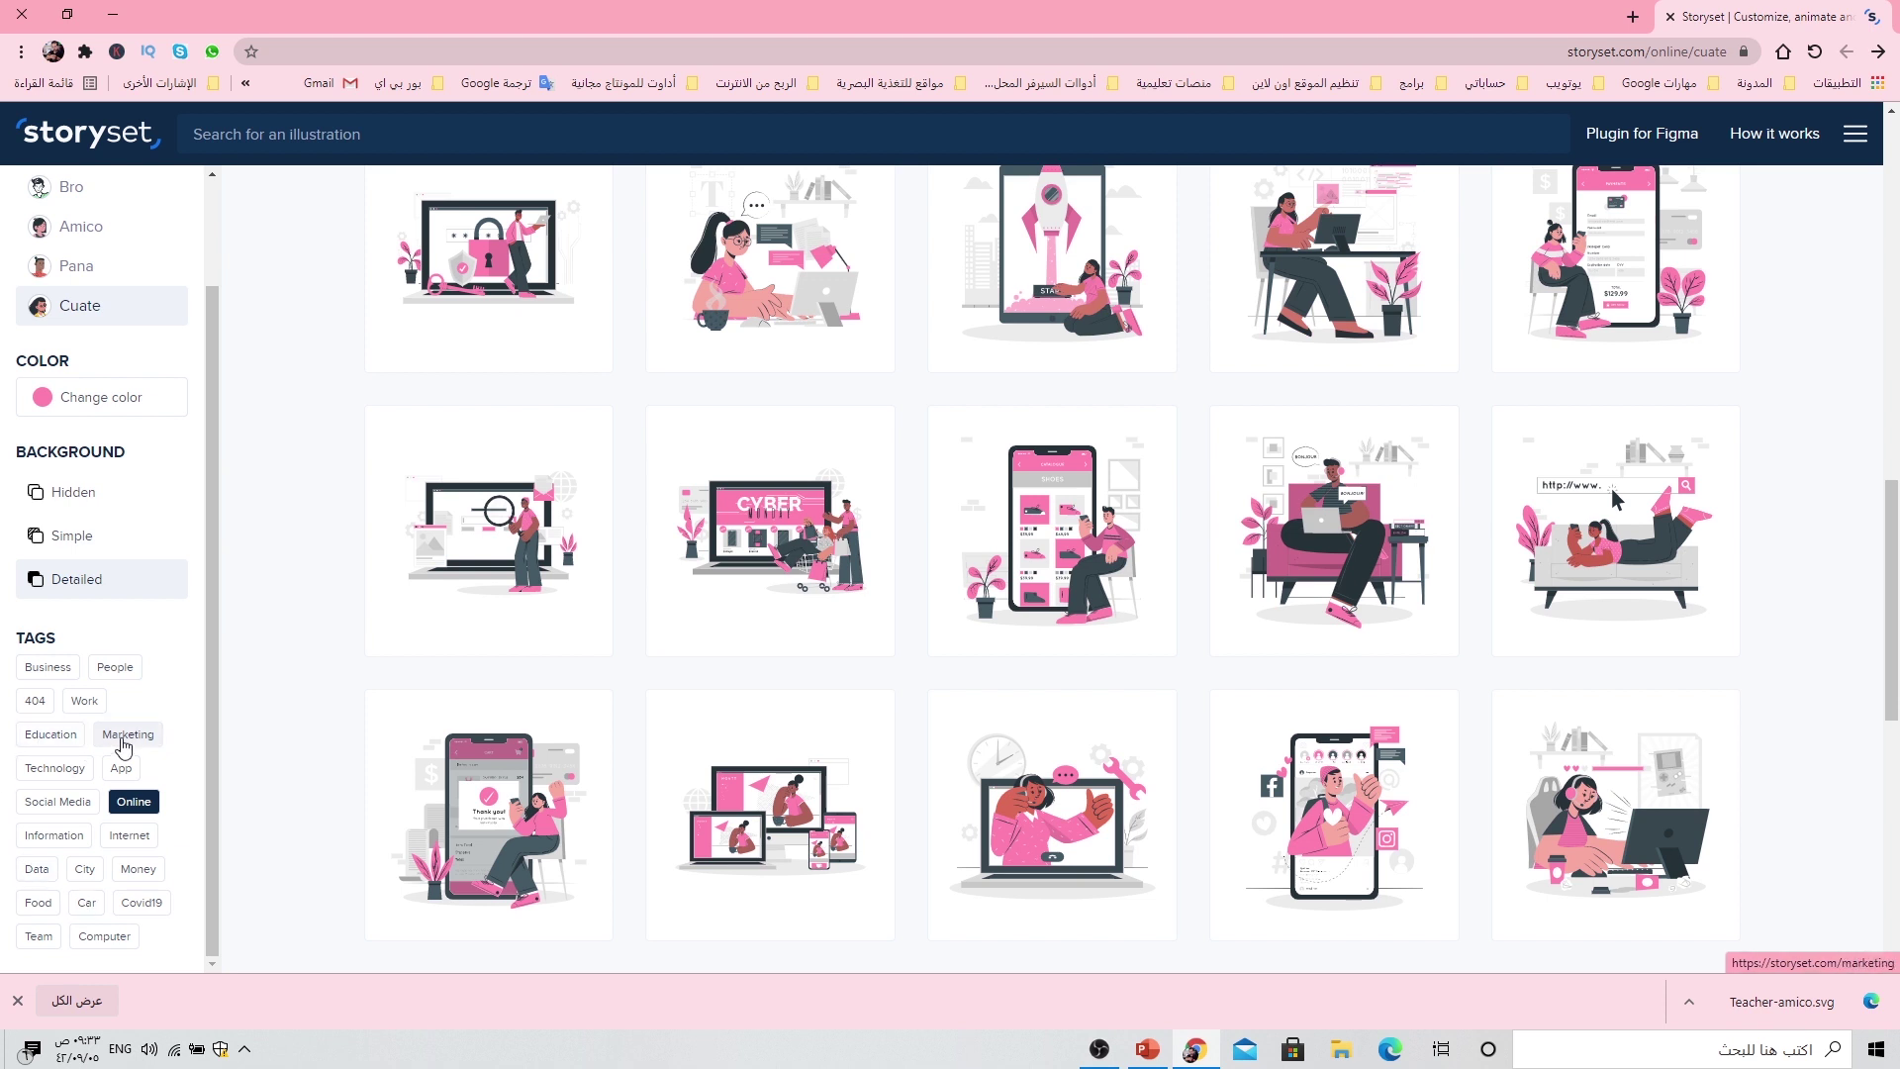
left_click(48, 665)
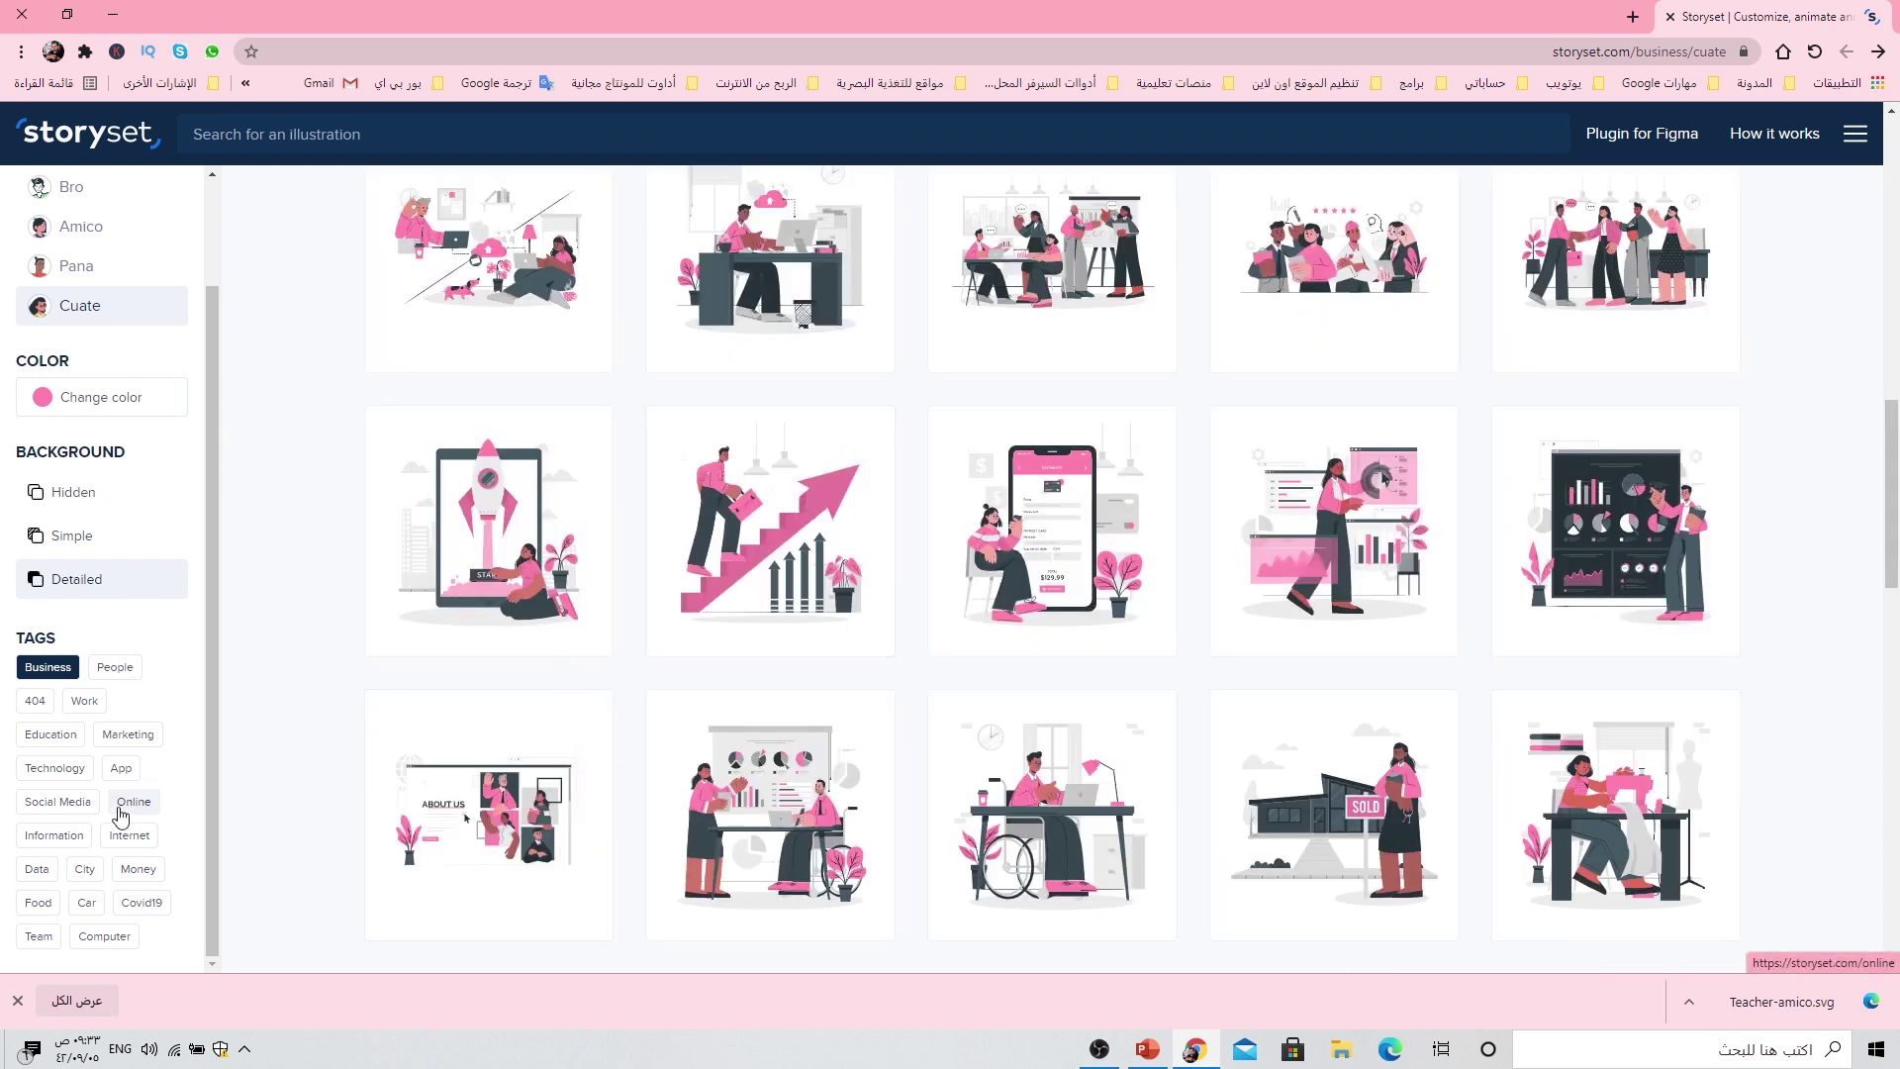
scroll(486, 763, "down", 3)
scroll(525, 762, "down", 3)
scroll(564, 760, "down", 5)
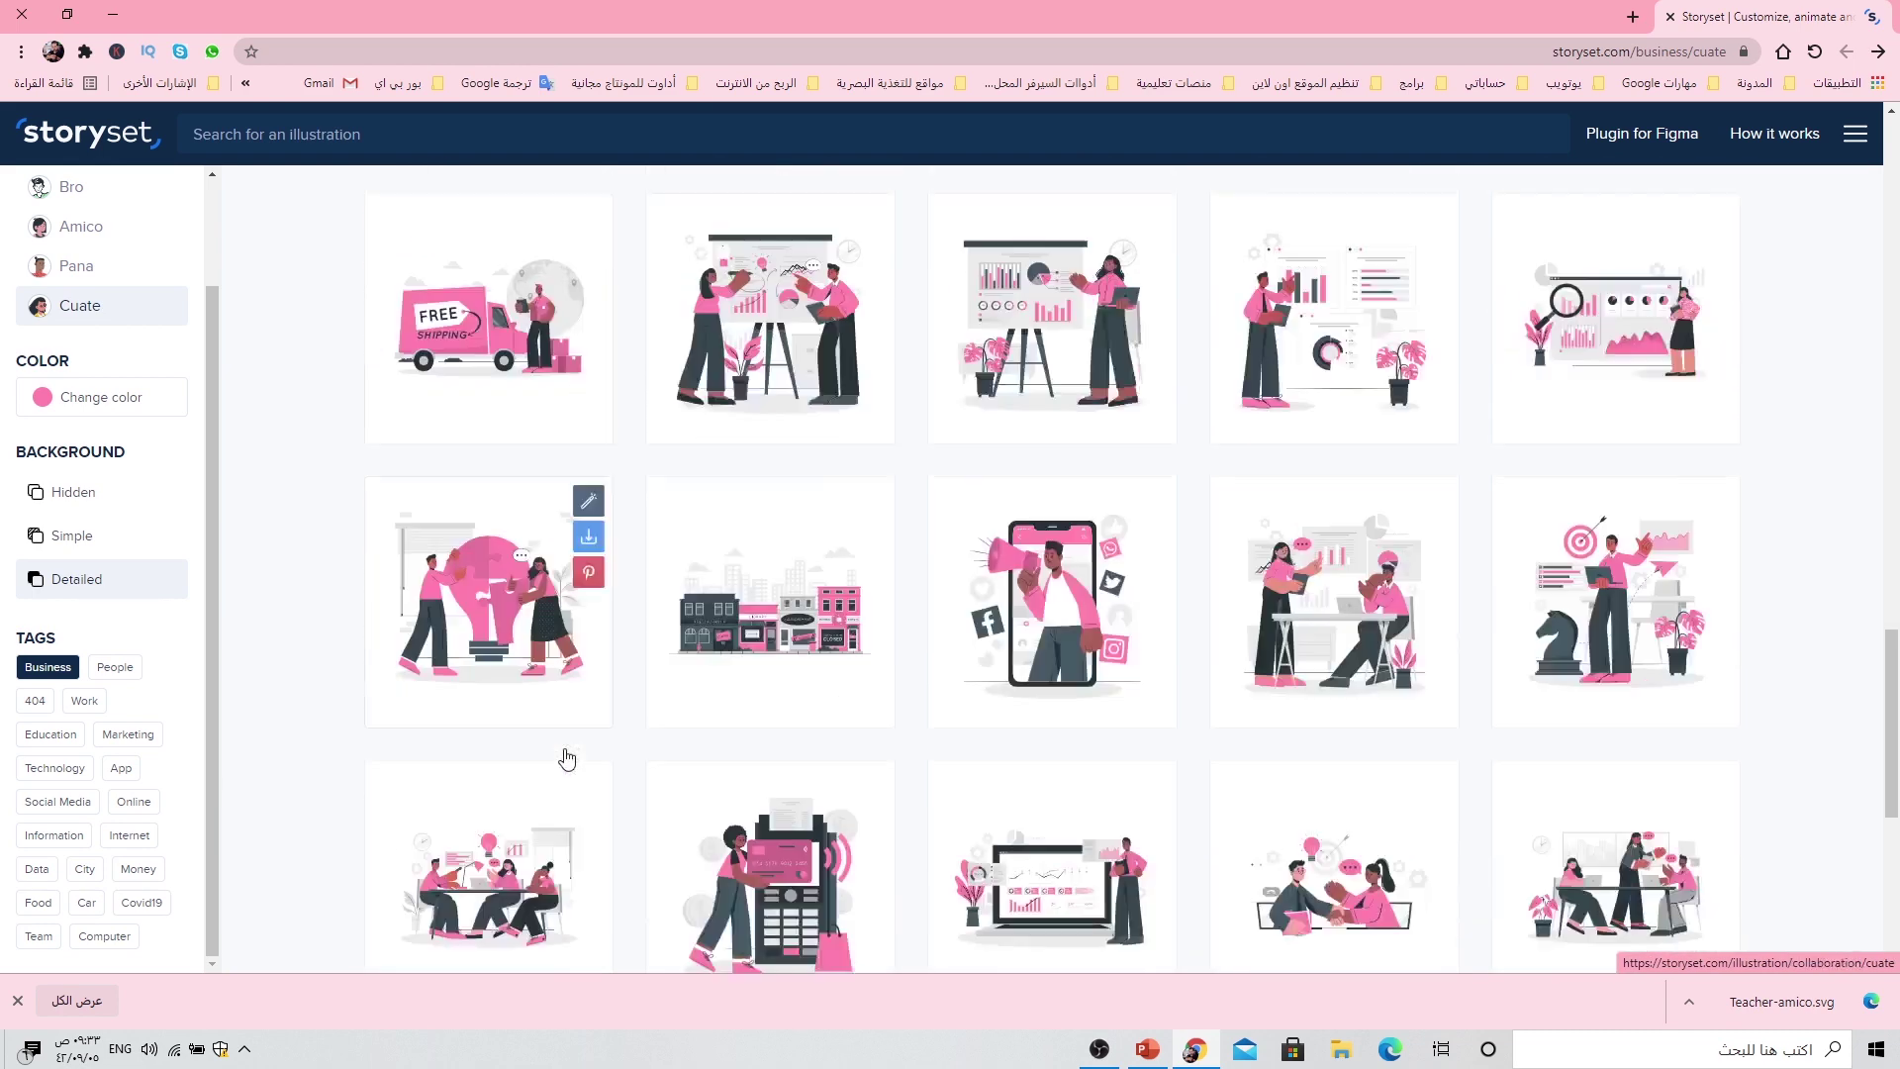
scroll(567, 759, "down", 3)
scroll(567, 759, "down", 3)
scroll(565, 760, "down", 4)
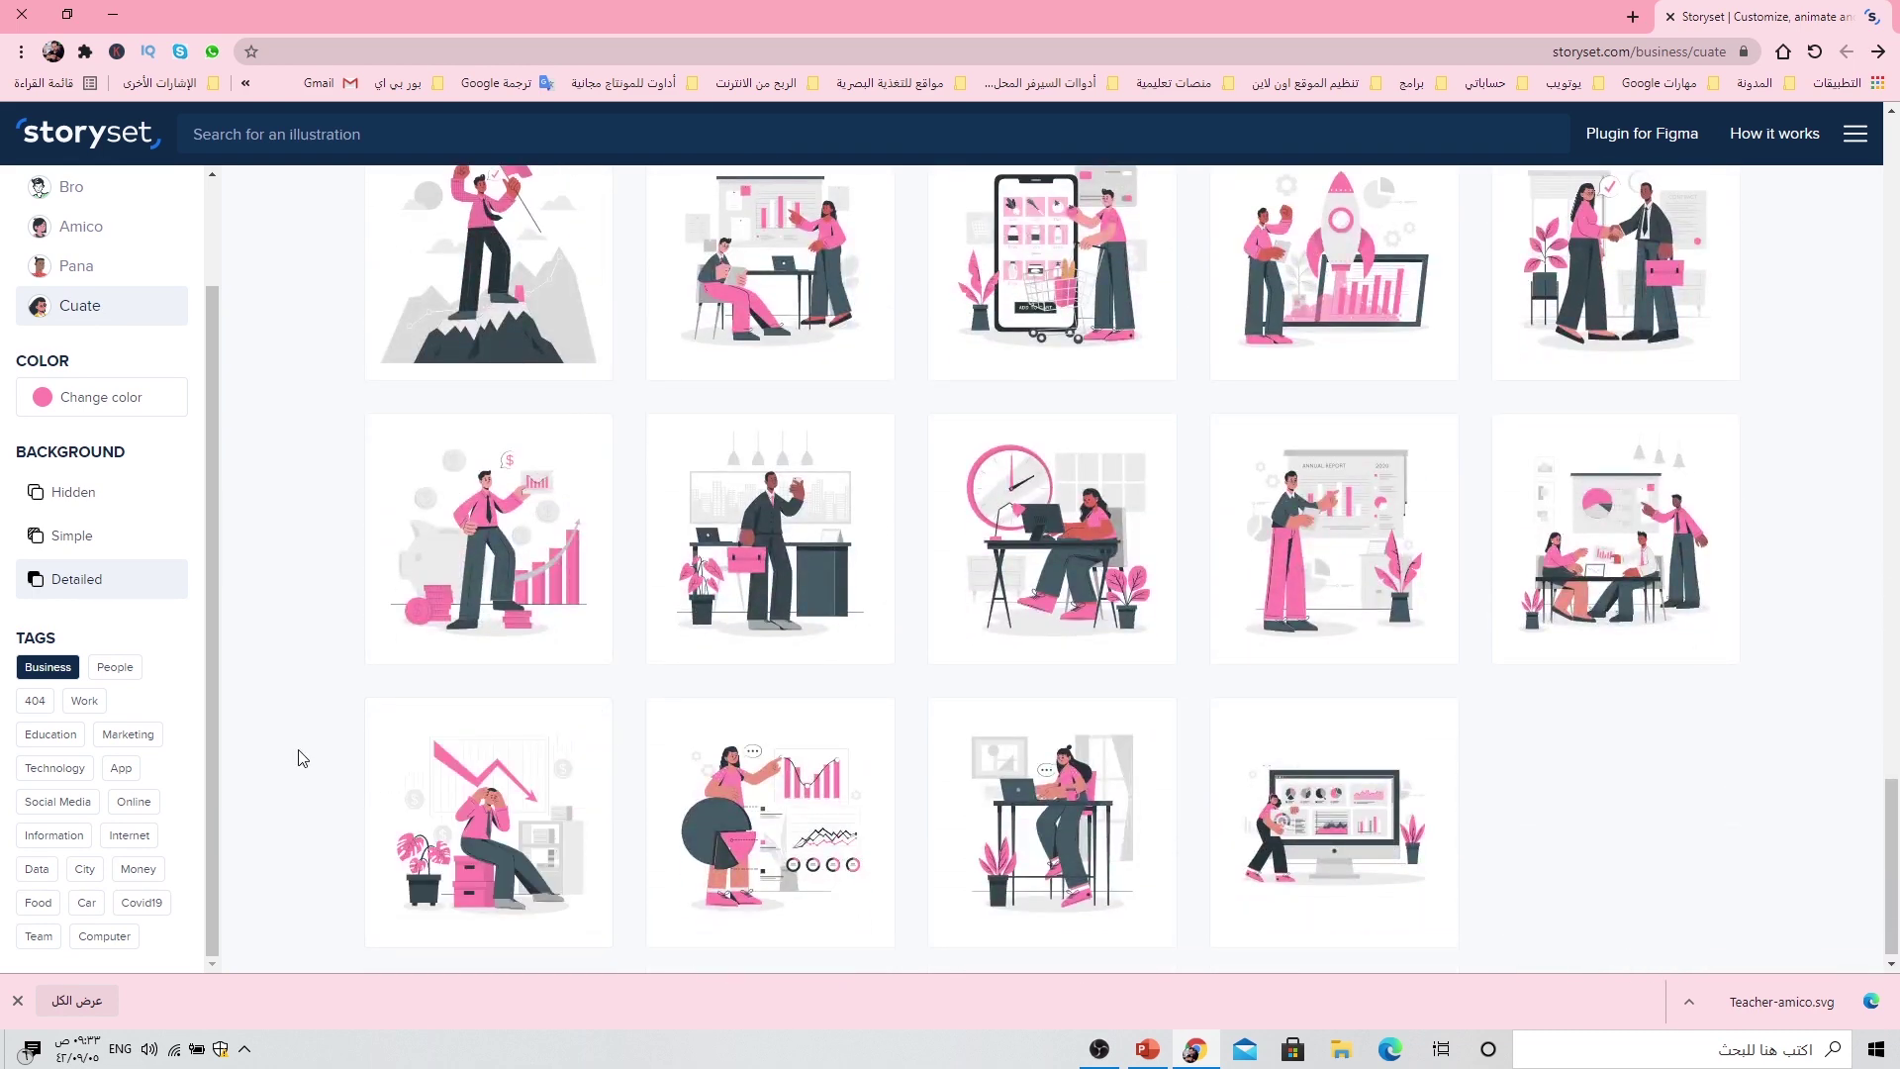
left_click(45, 737)
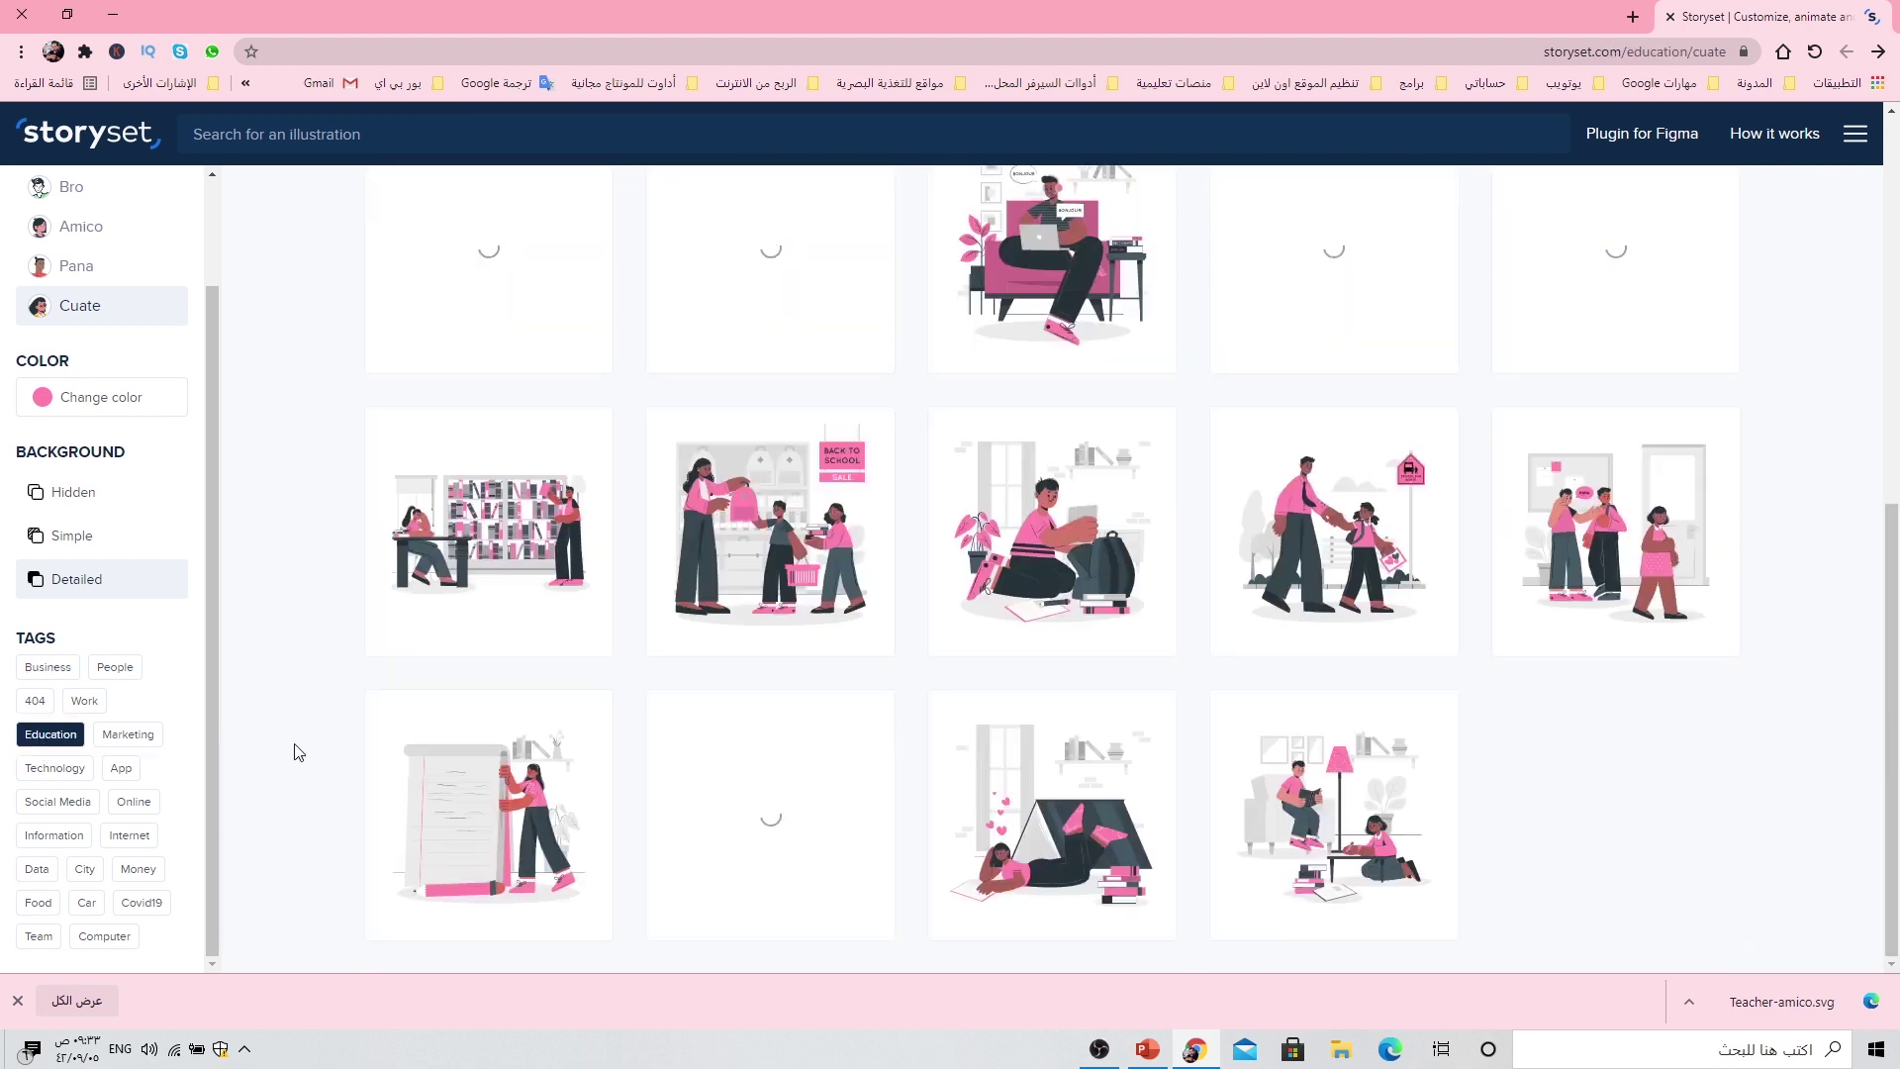
Step: Recolour the Education illustrations red (C53F3F) and return to the top of the results
left_click(79, 398)
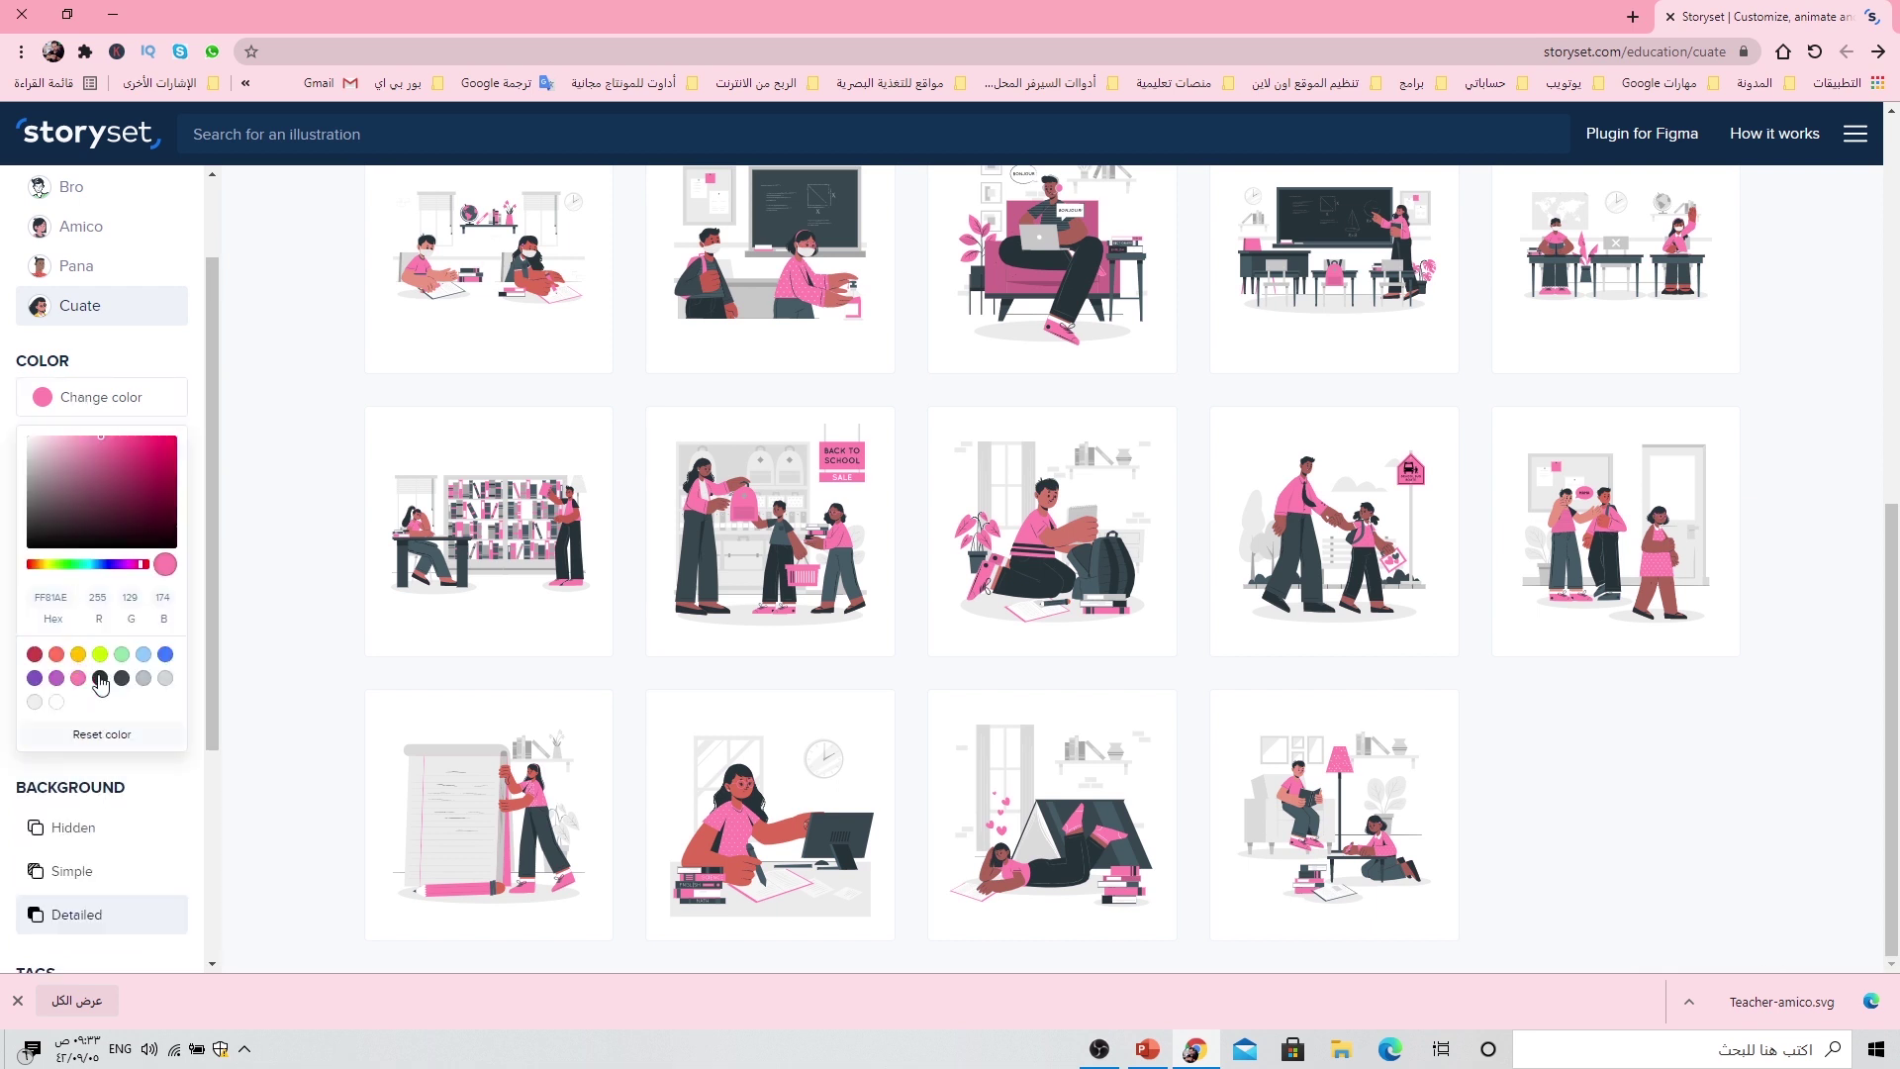
left_click(35, 655)
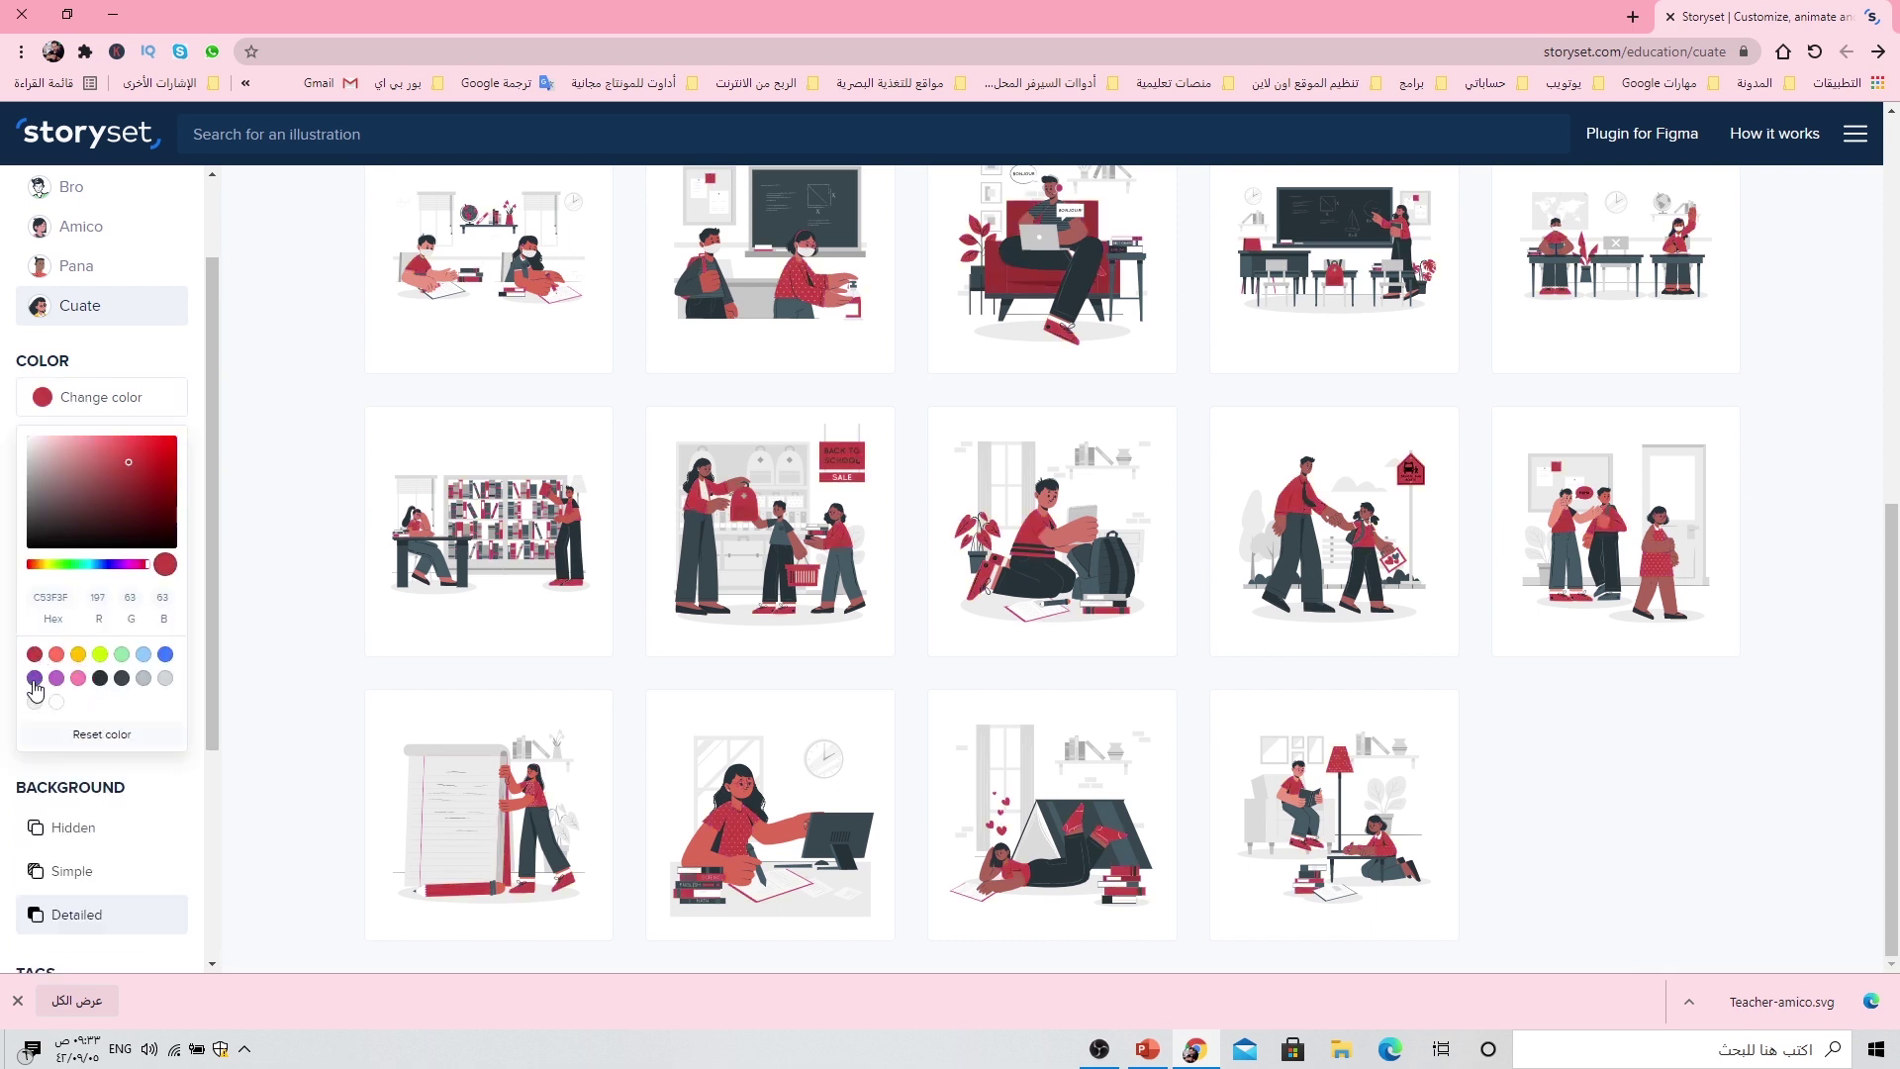
left_click(292, 609)
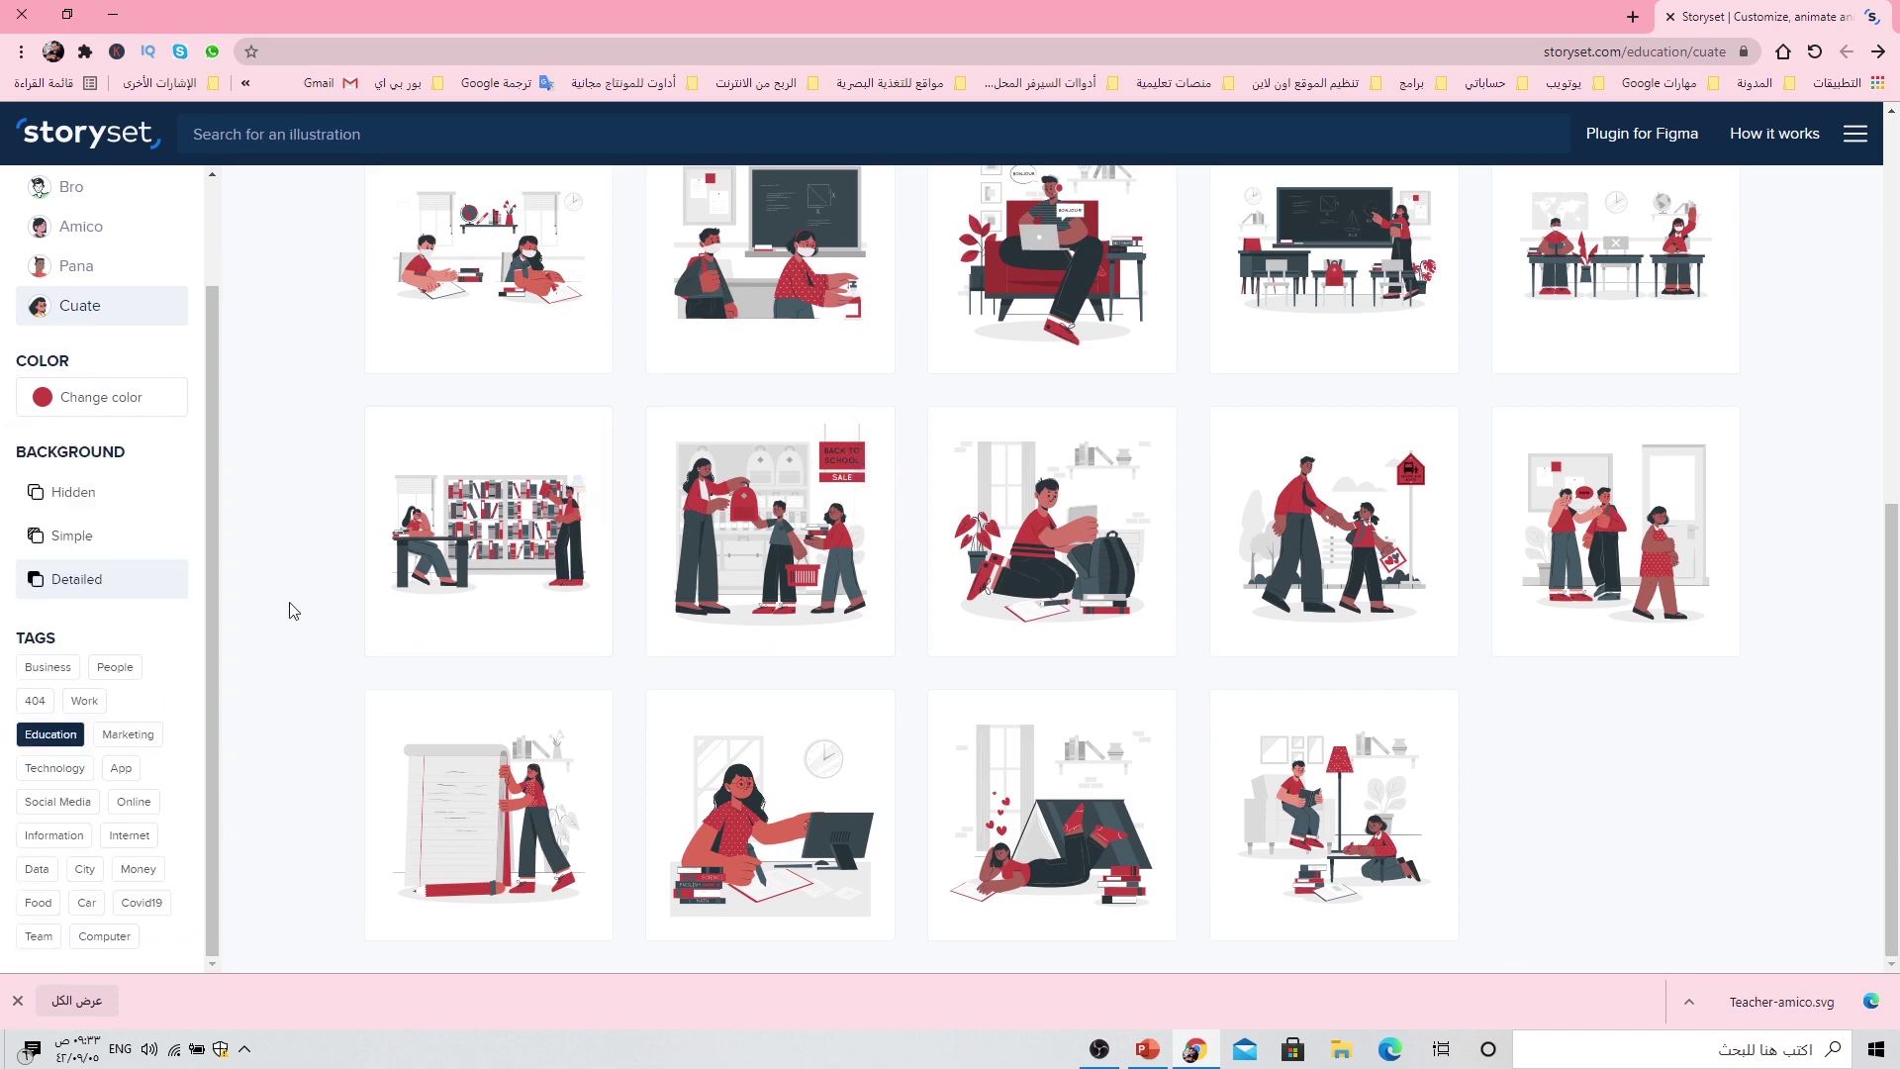
scroll(663, 673, "up", 4)
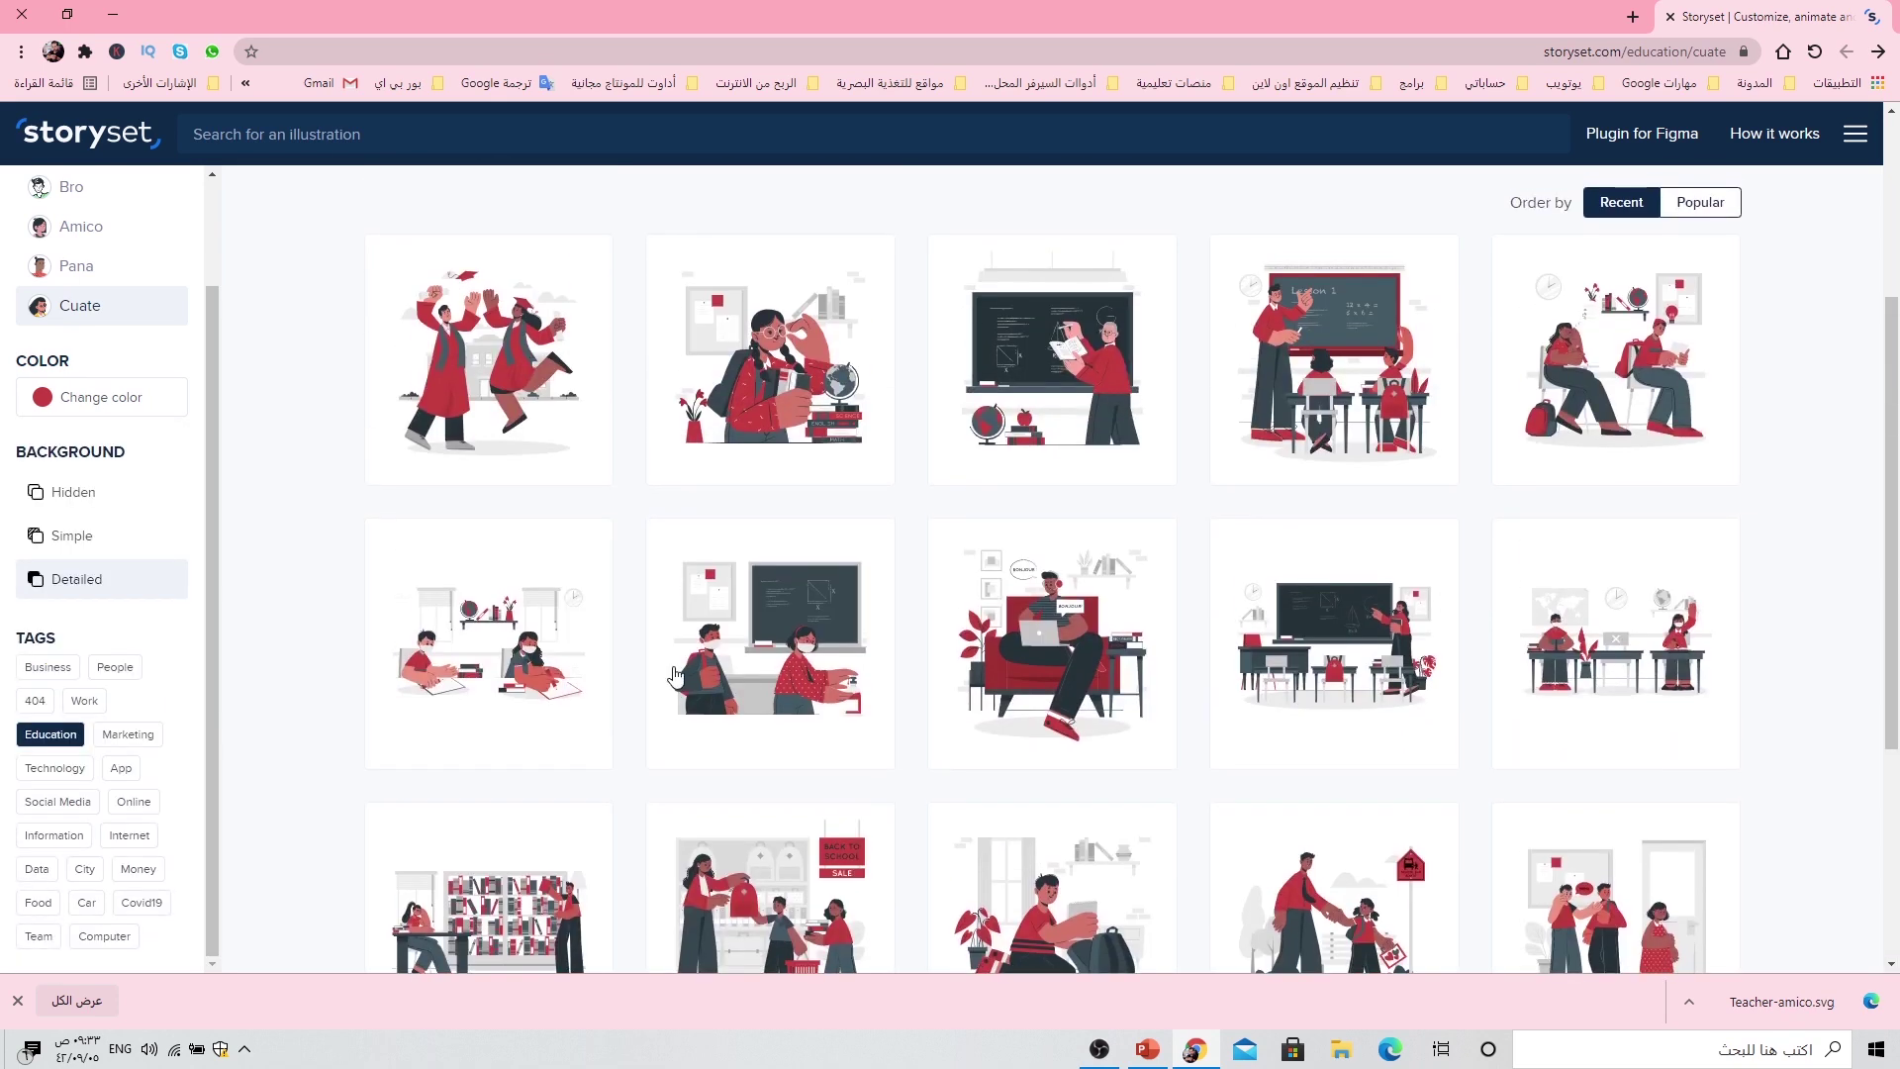
scroll(768, 666, "up", 2)
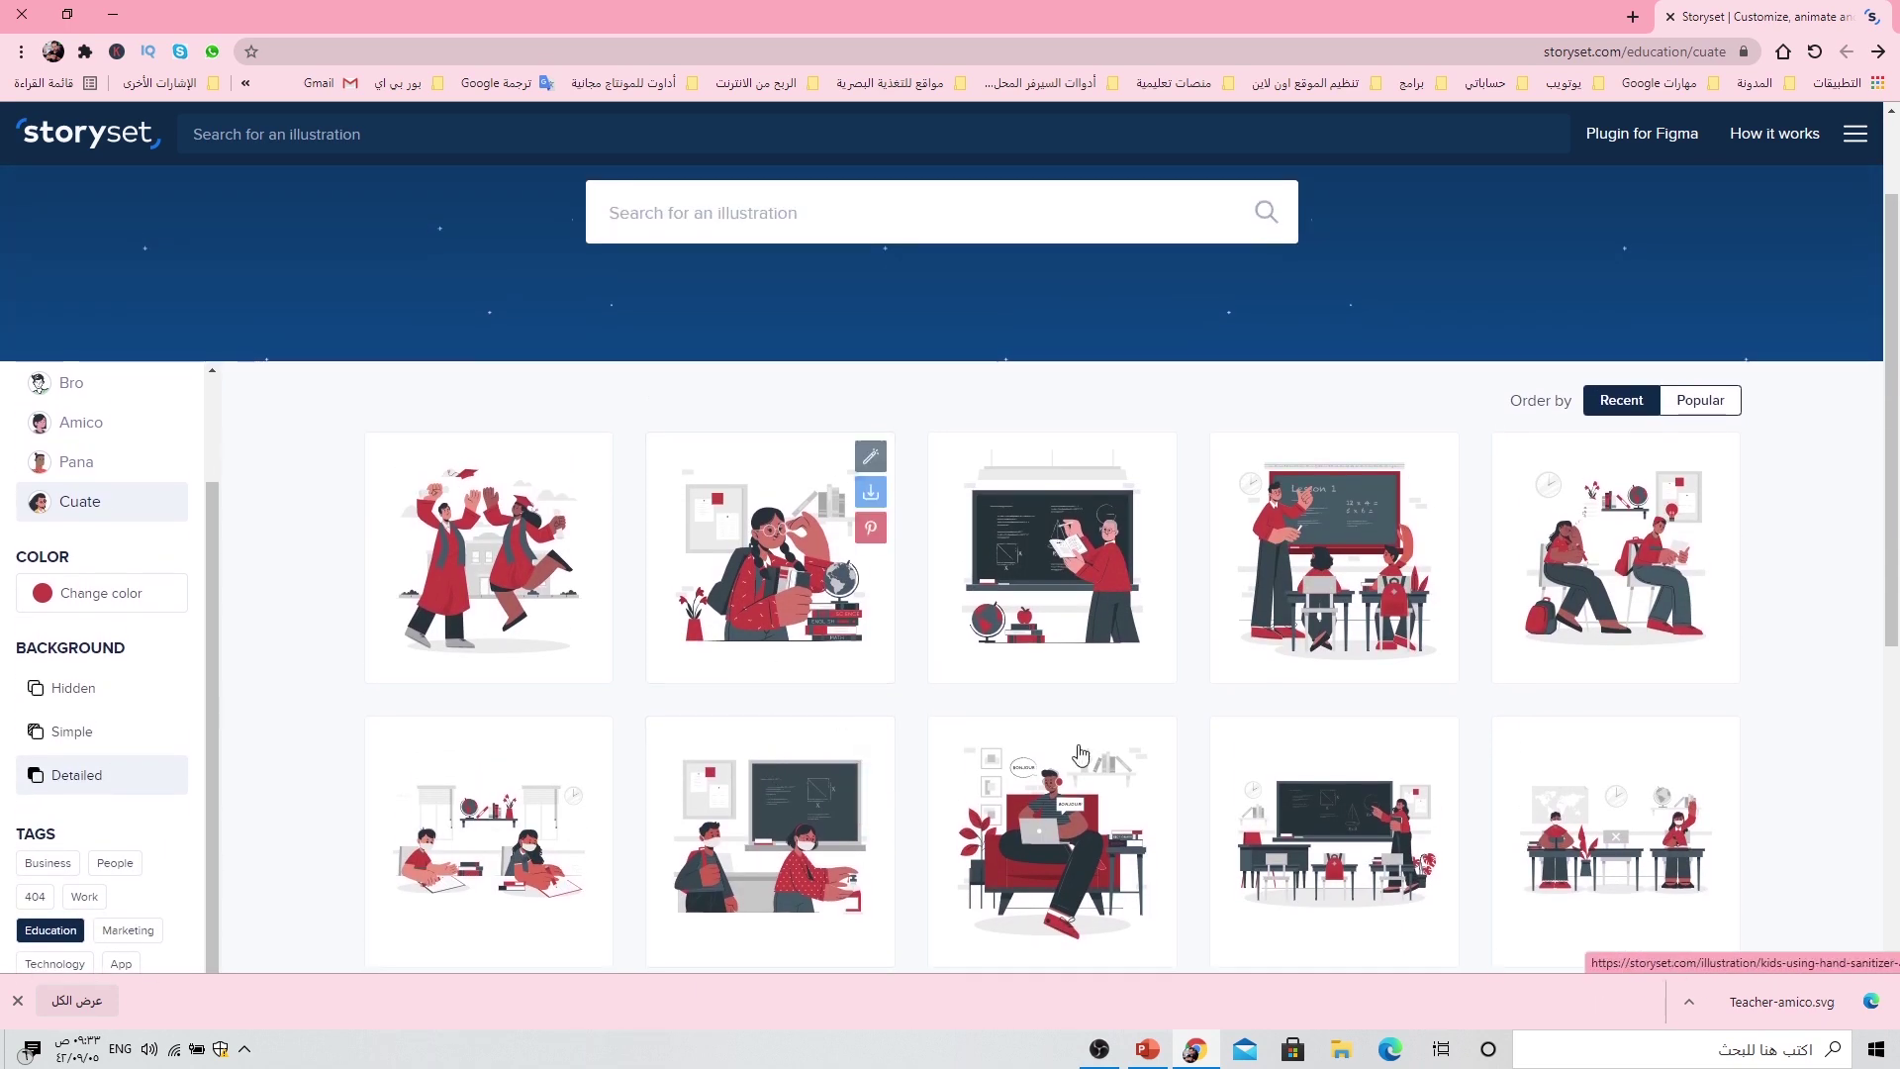
Step: Save the red Teaching illustration to the Desktop as Teaching-cuate.svg, then switch to PowerPoint
left_click(1335, 553)
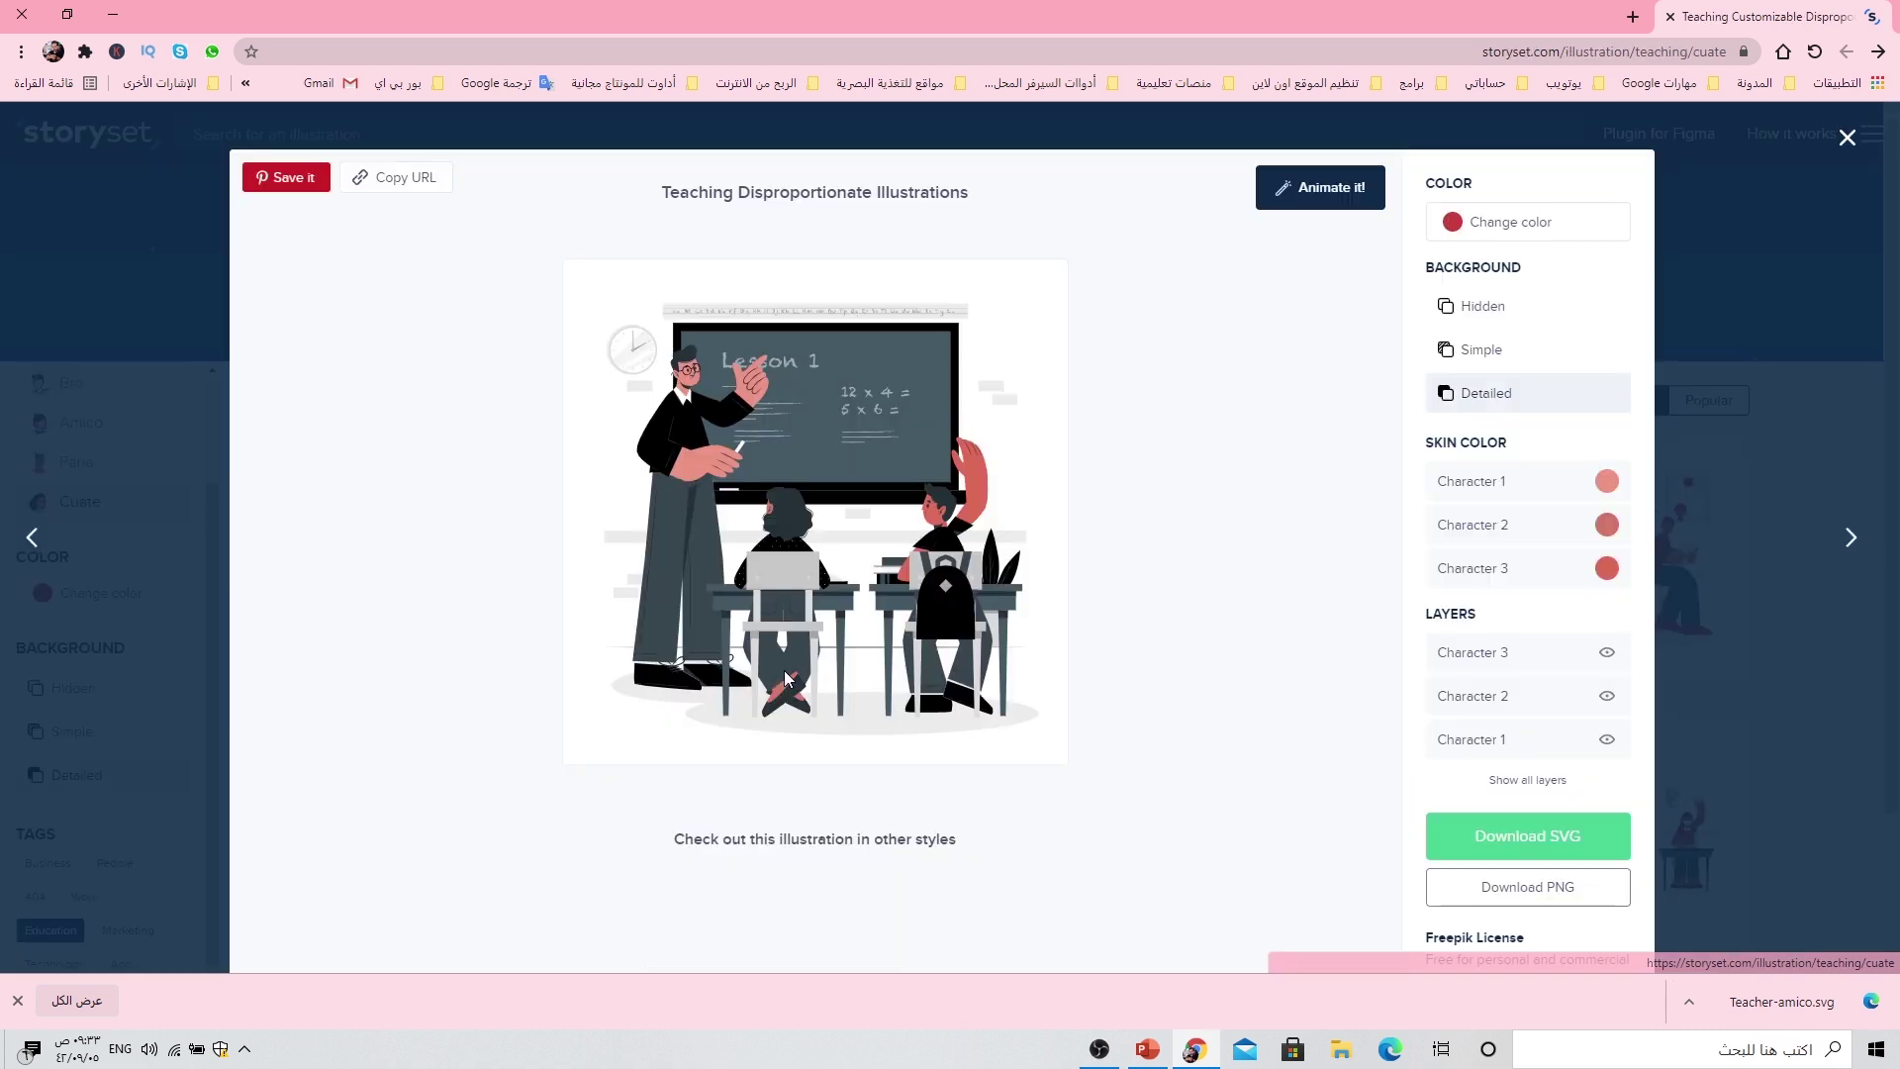
scroll(1203, 787, "down", 1)
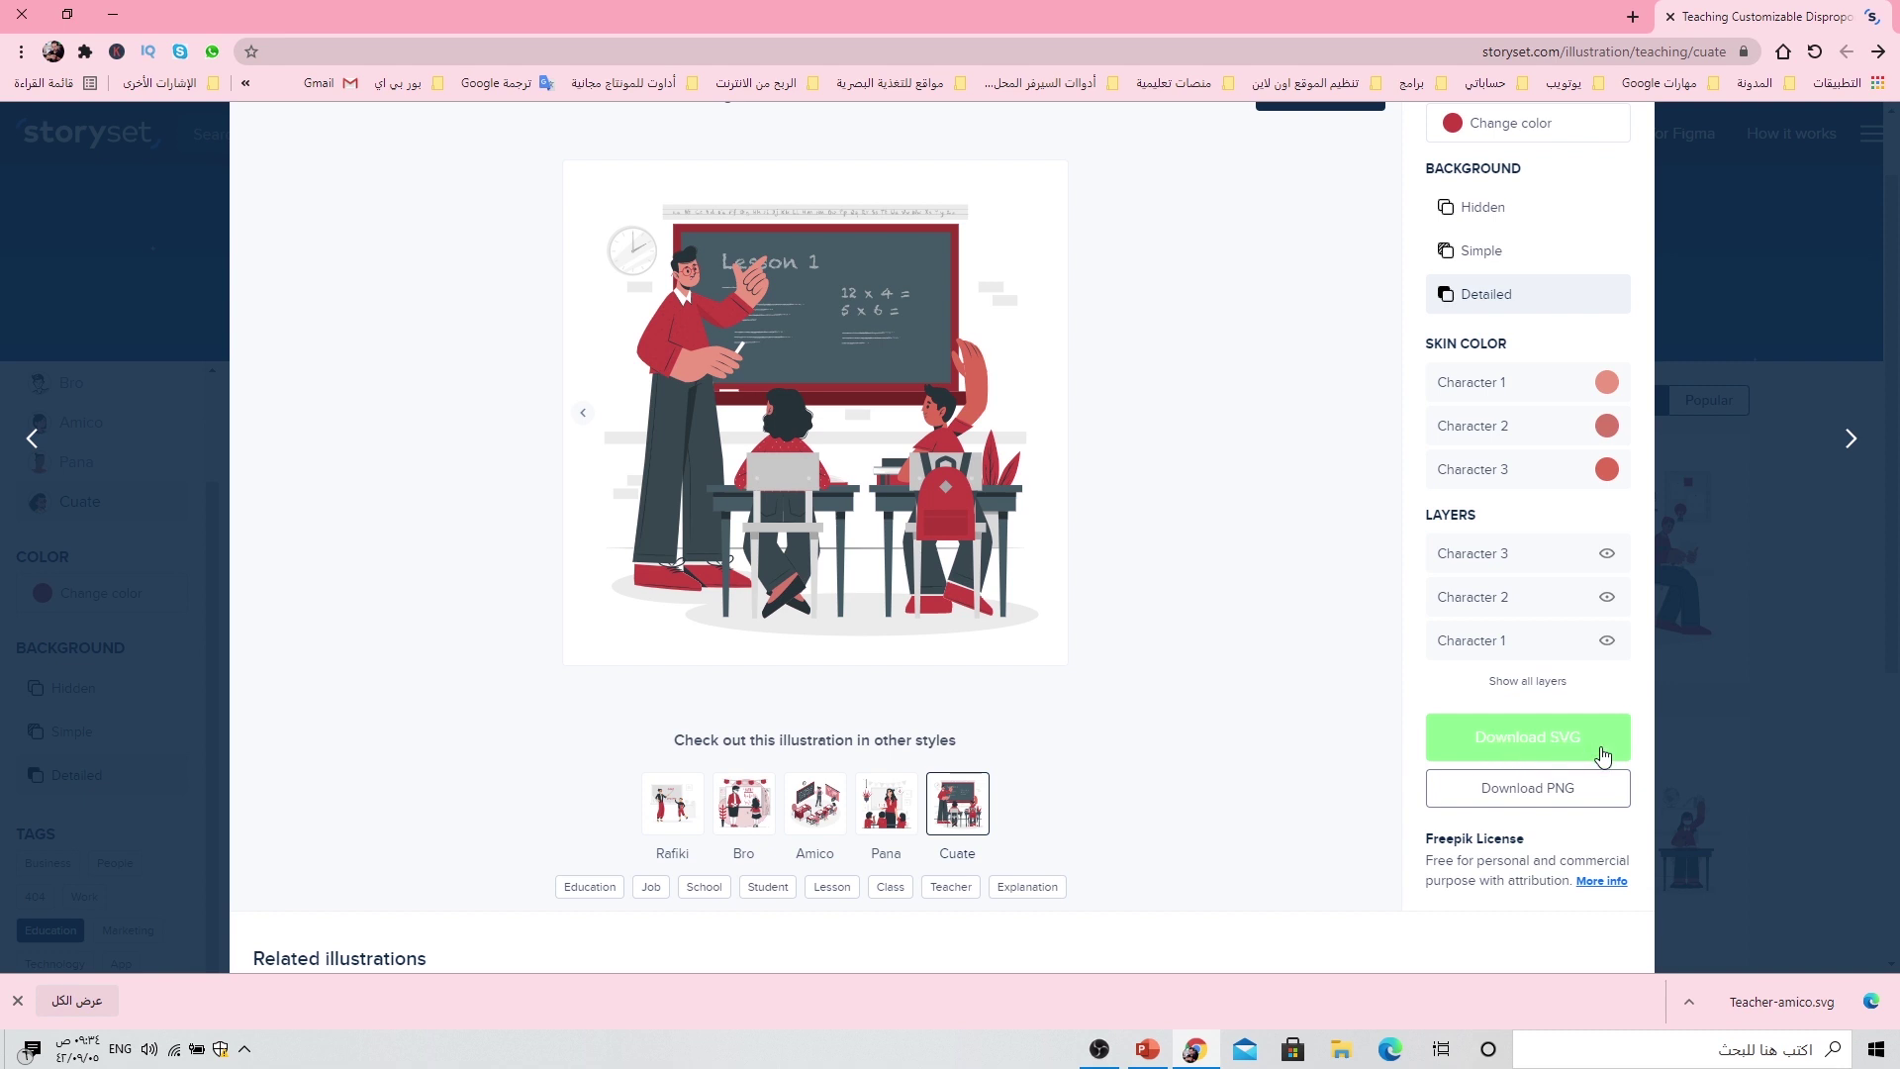
left_click(1550, 742)
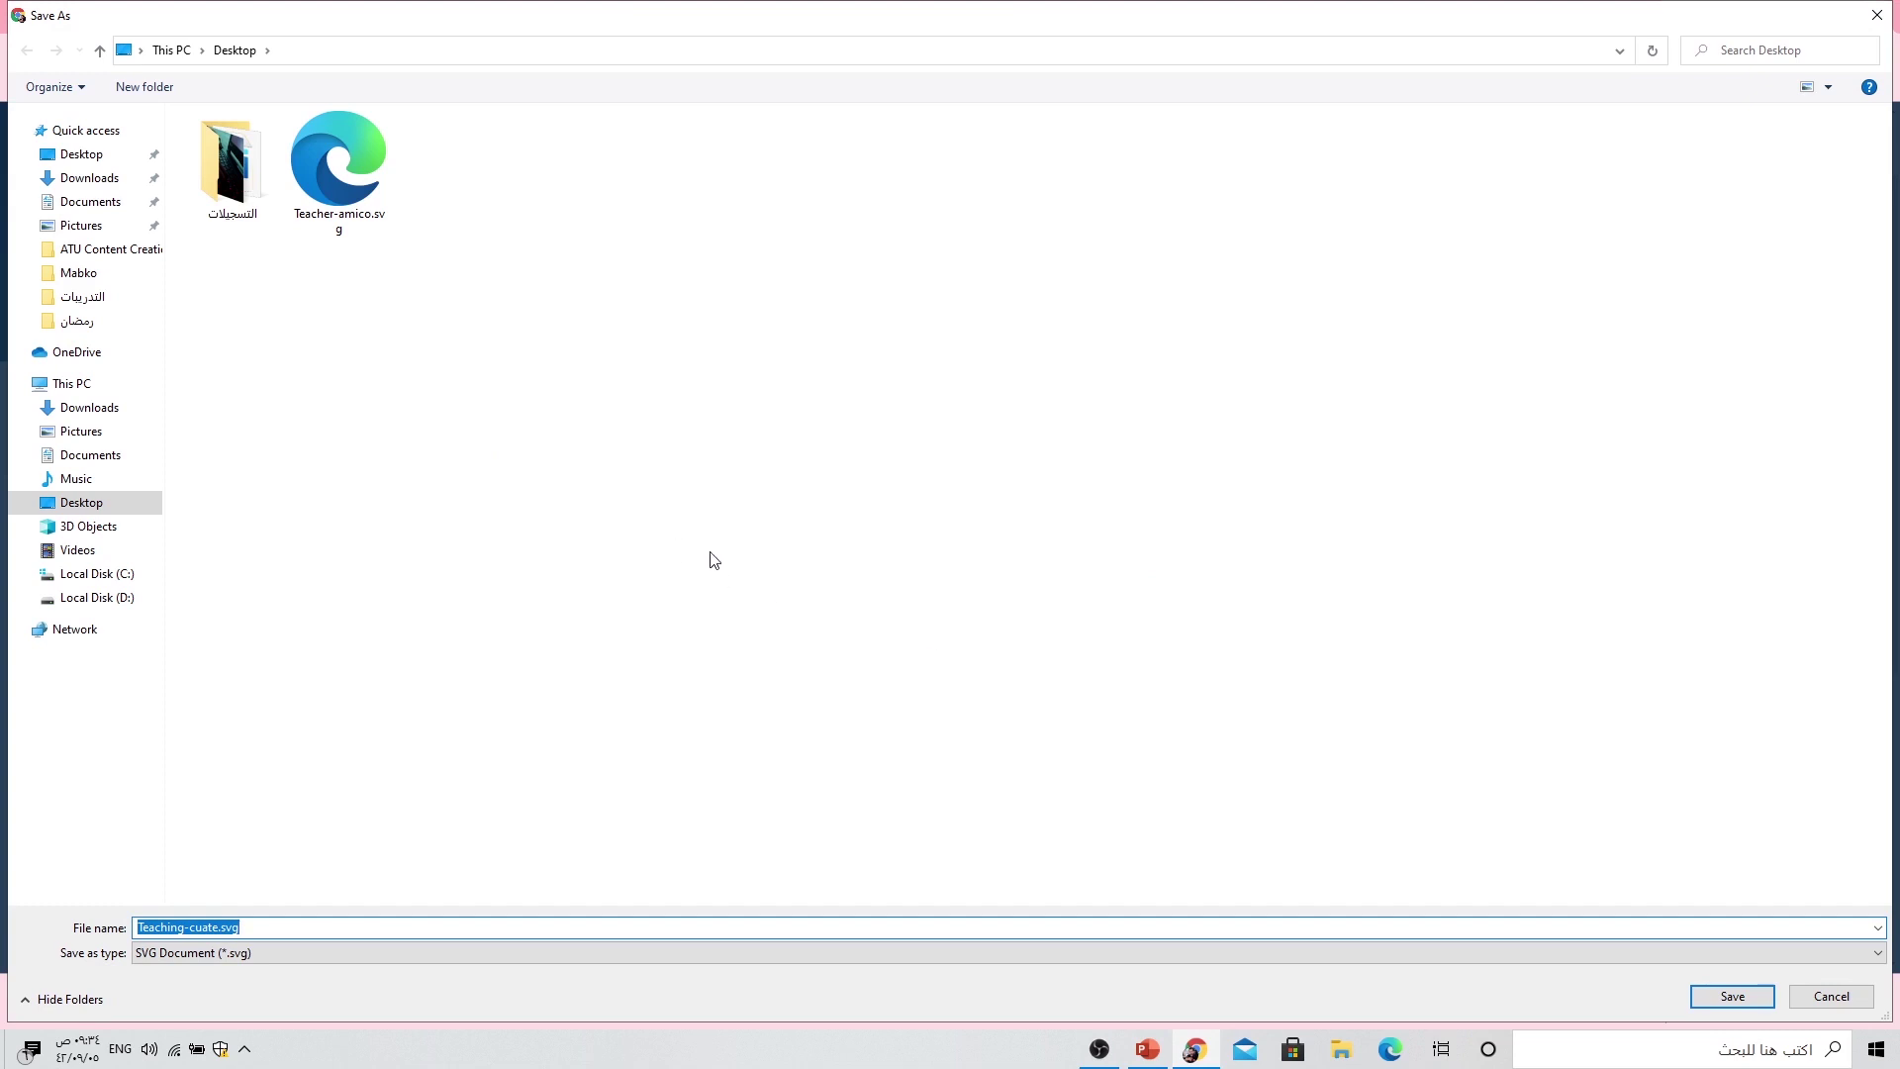
left_click(1705, 996)
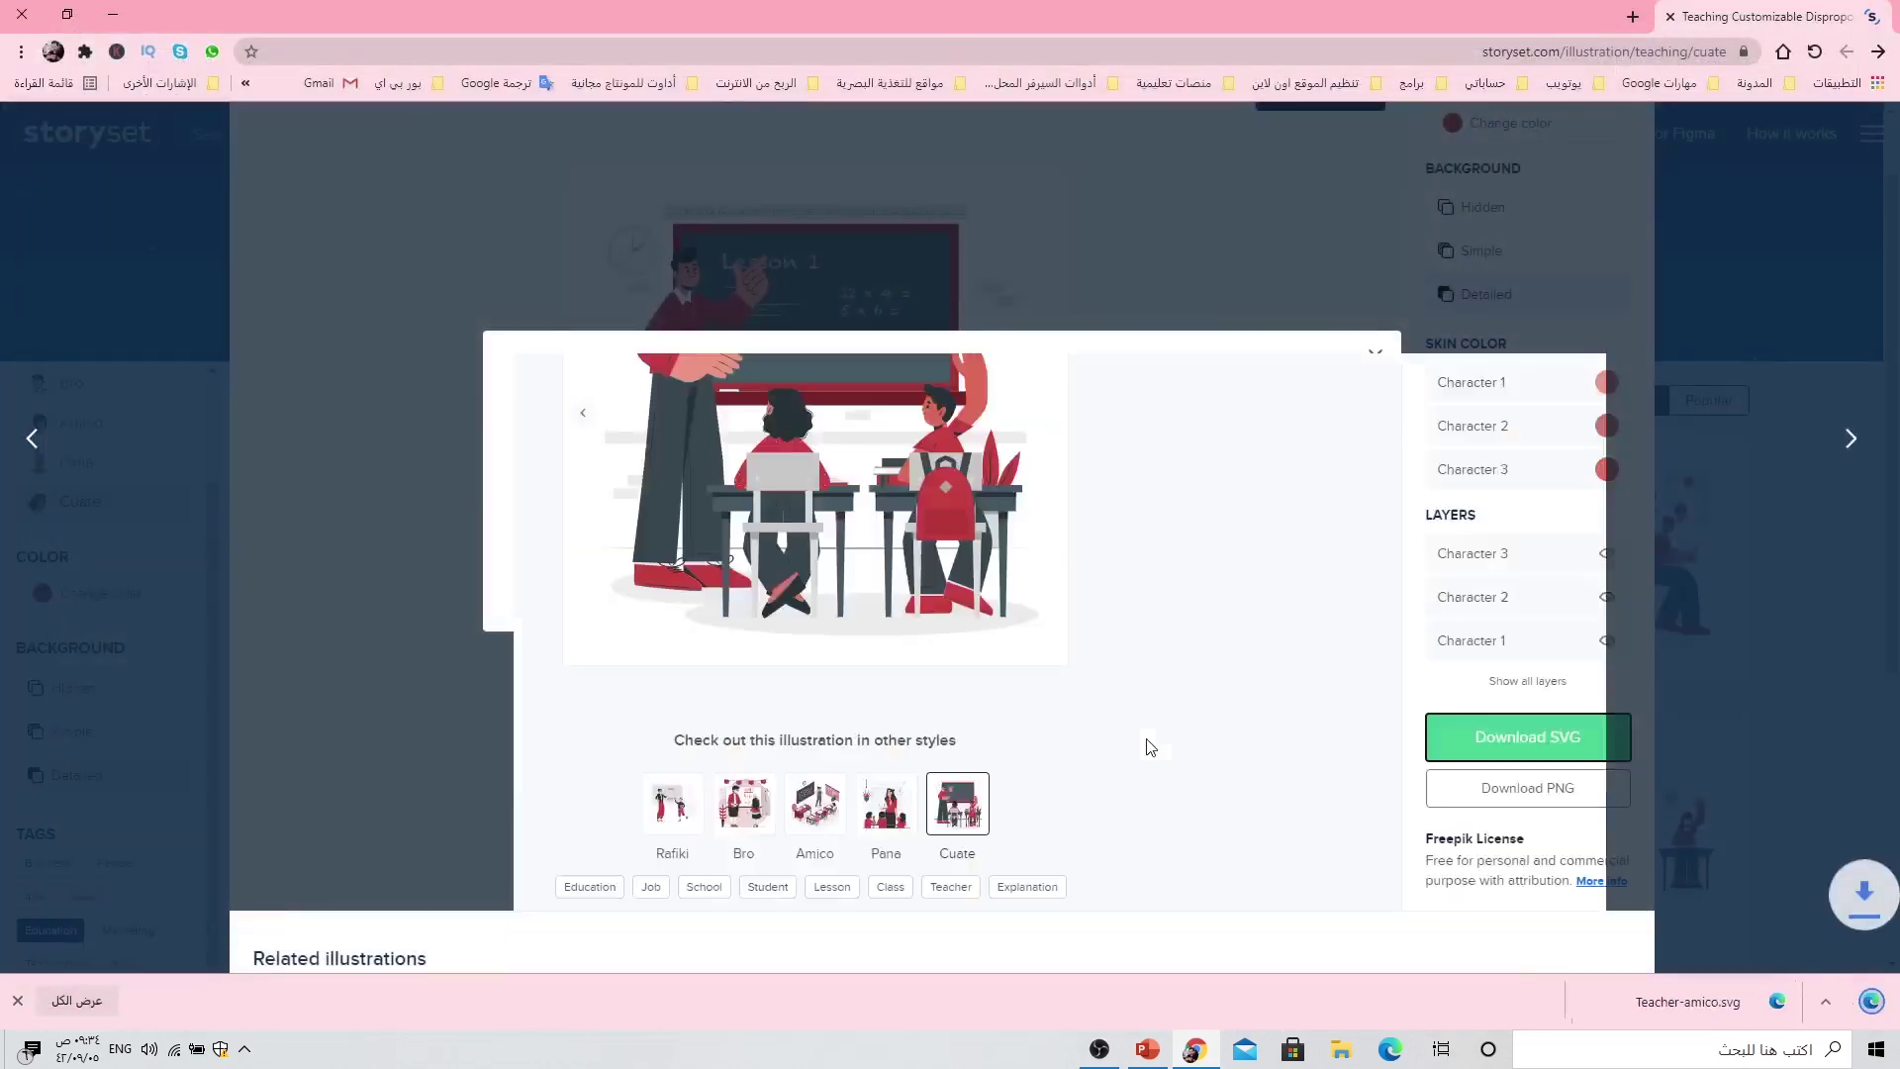
left_click(1147, 1049)
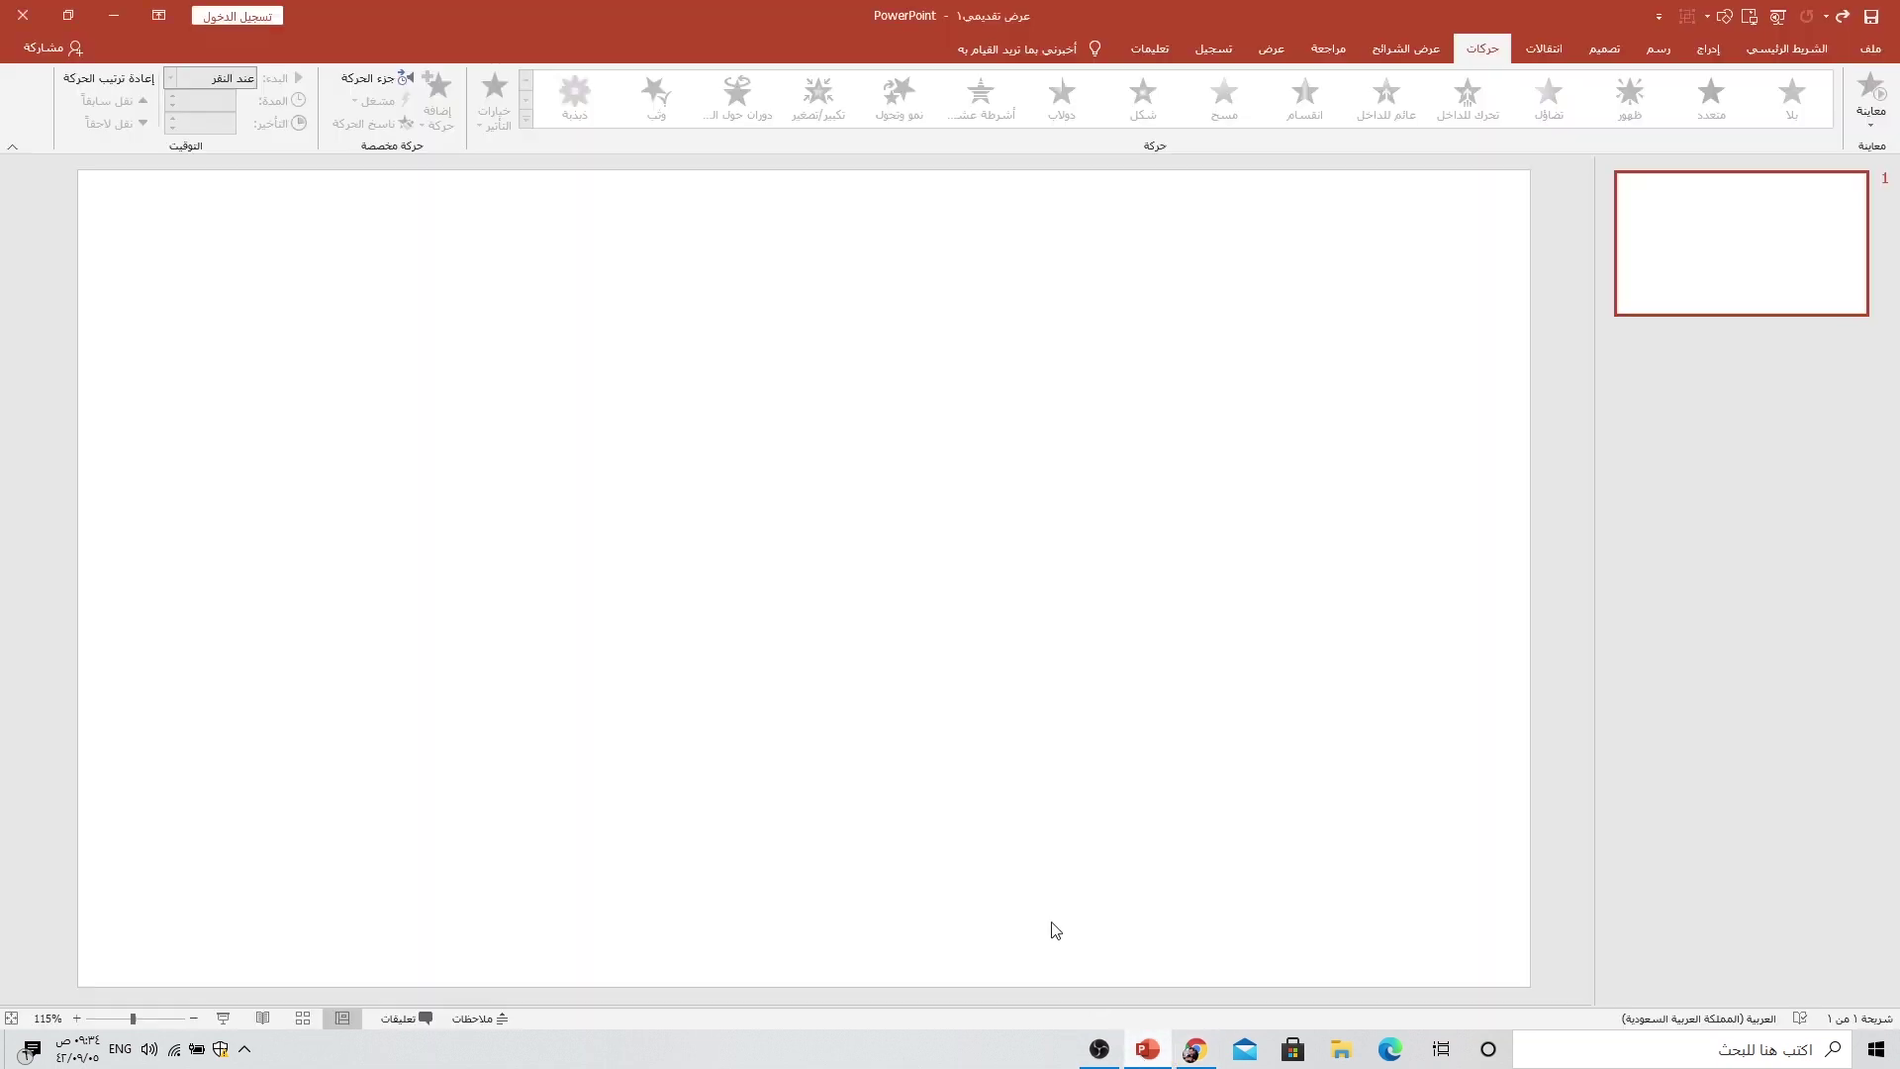
Step: Insert Teaching-cuate.svg from this device onto the first slide
left_click(1708, 48)
left_click(1764, 128)
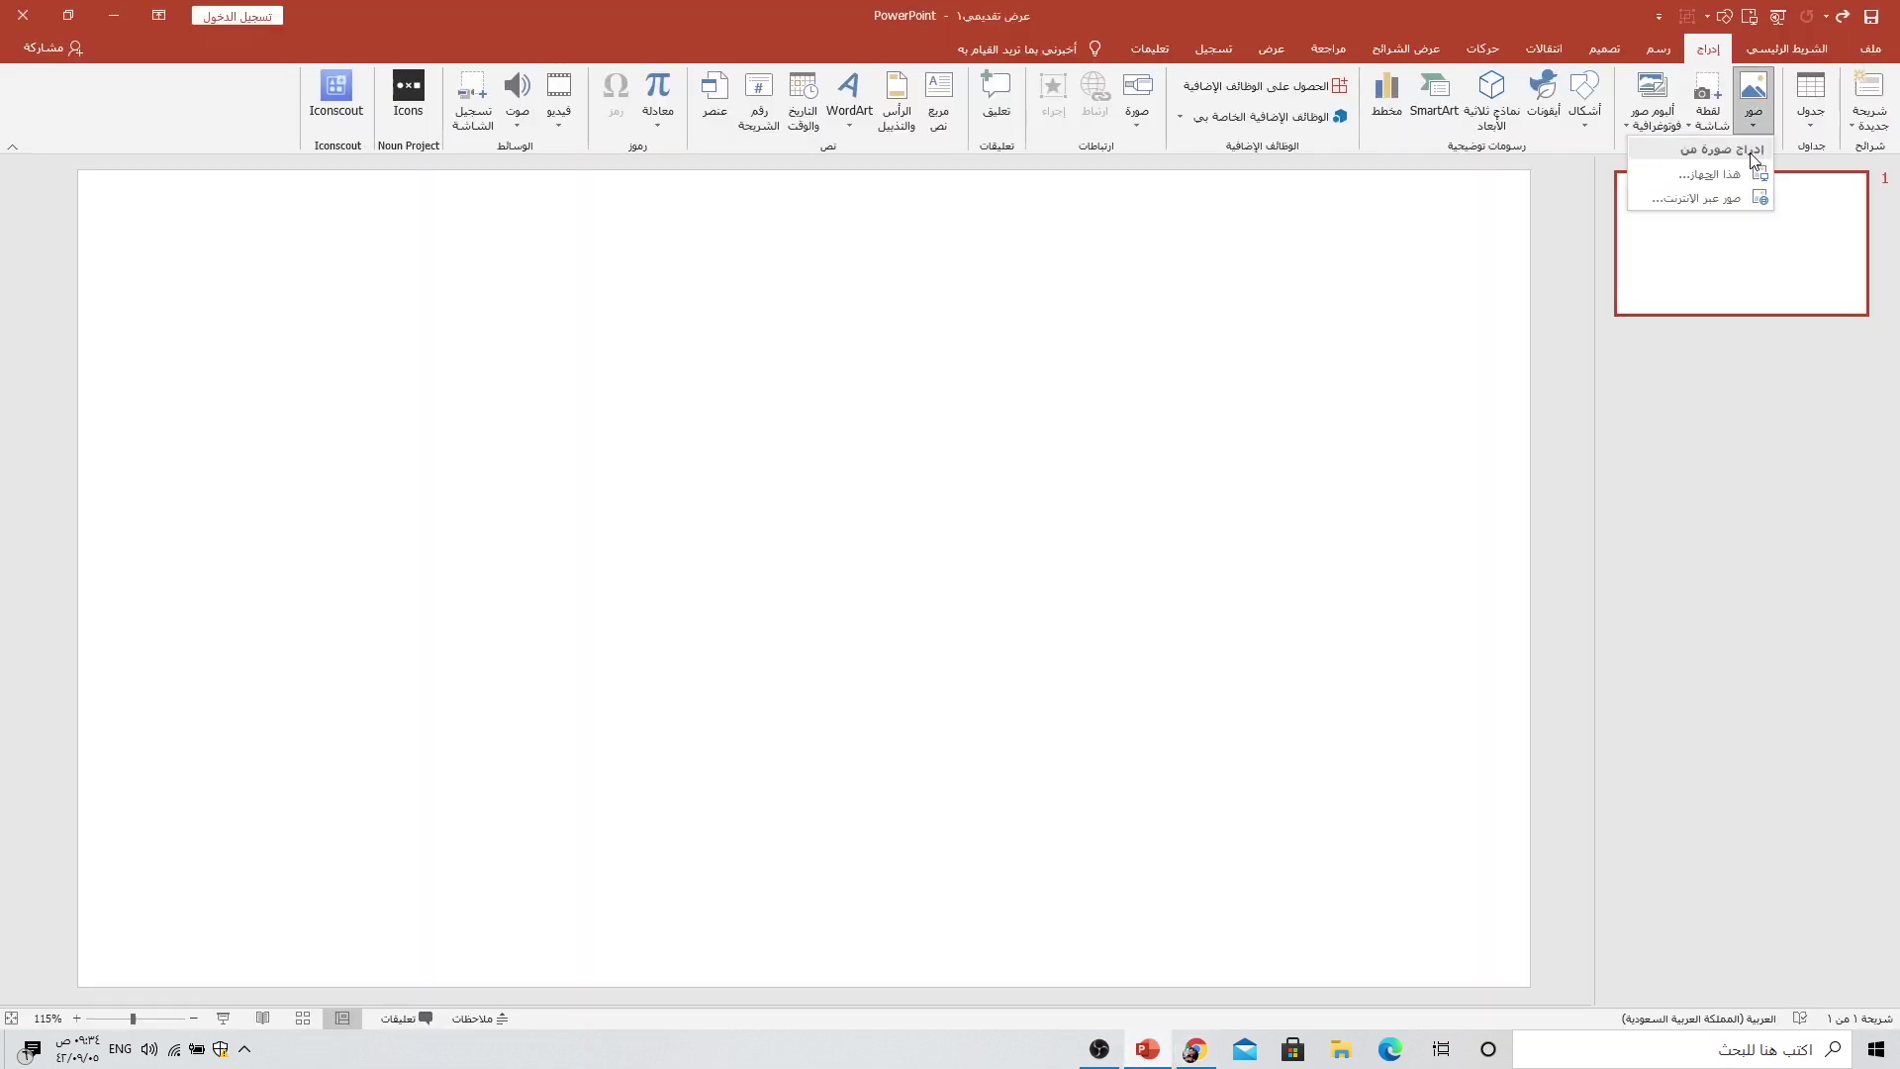
left_click(1688, 181)
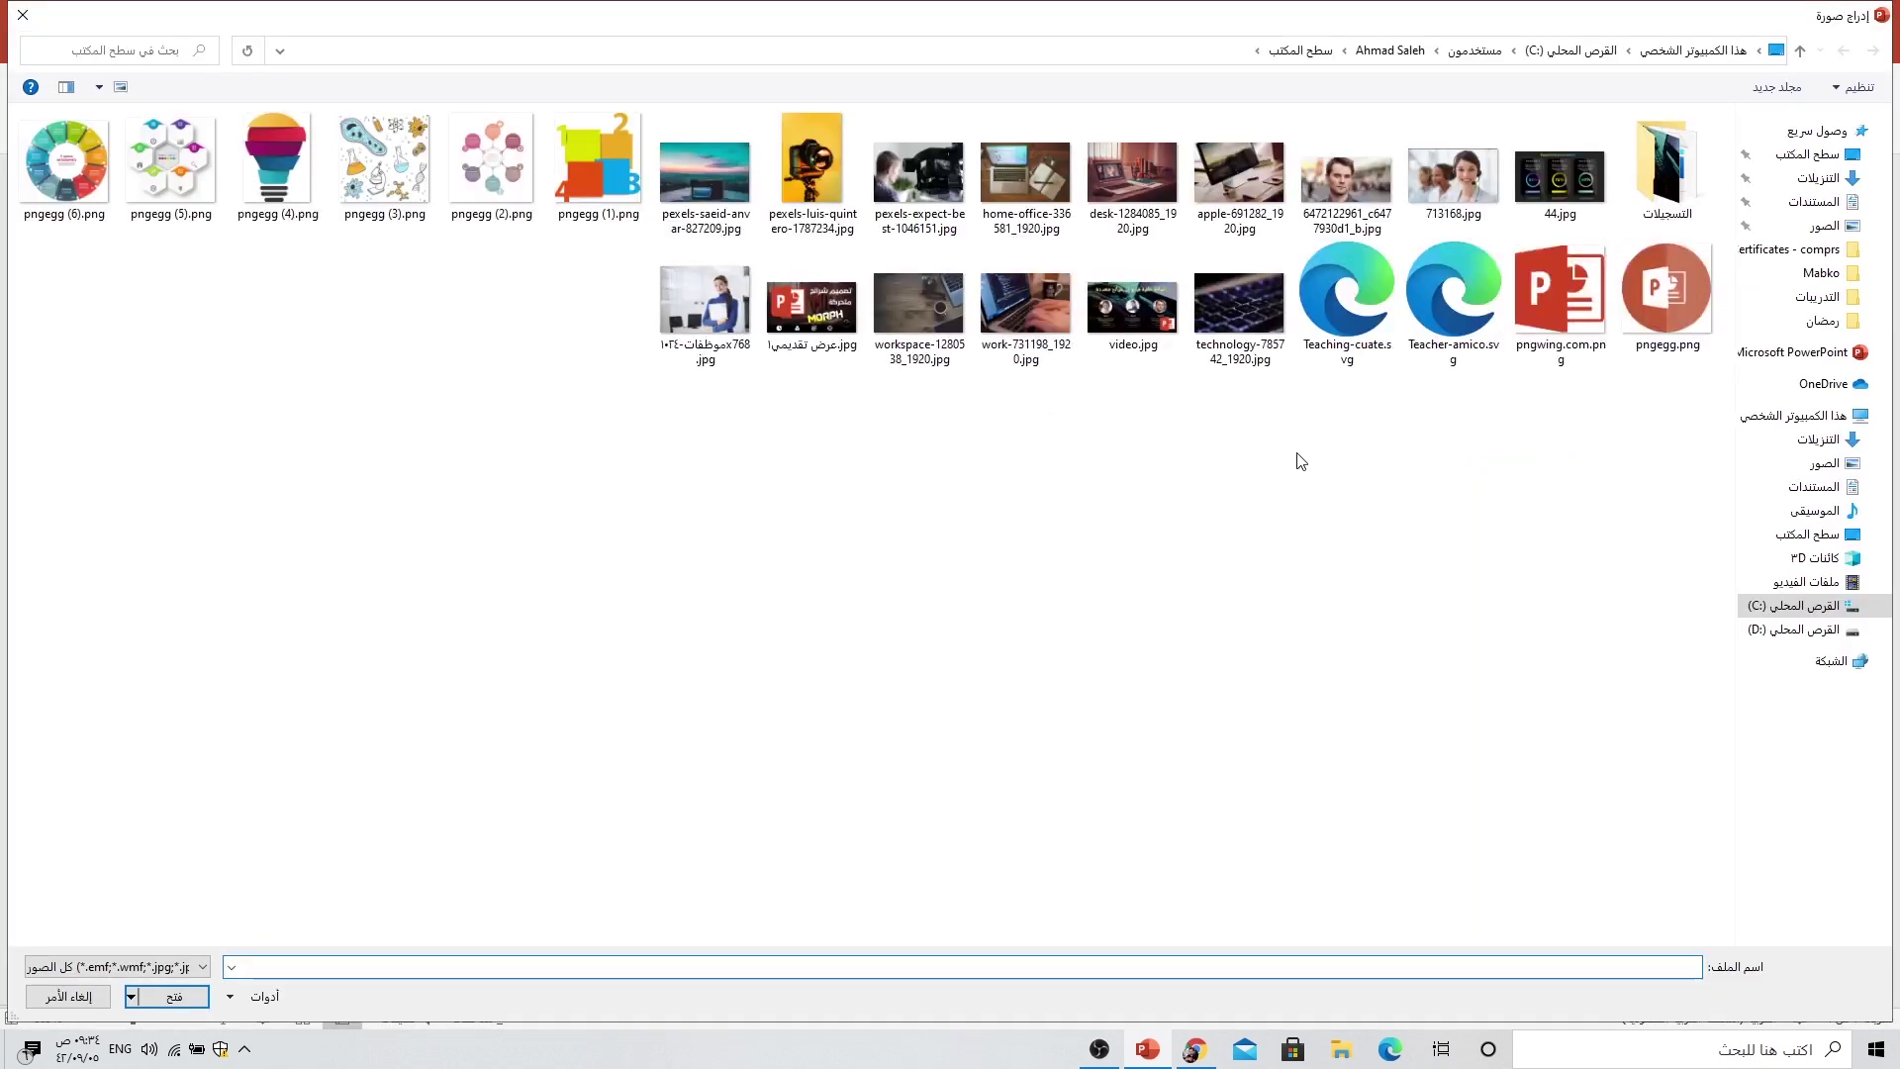
left_click(1344, 334)
left_click(170, 1001)
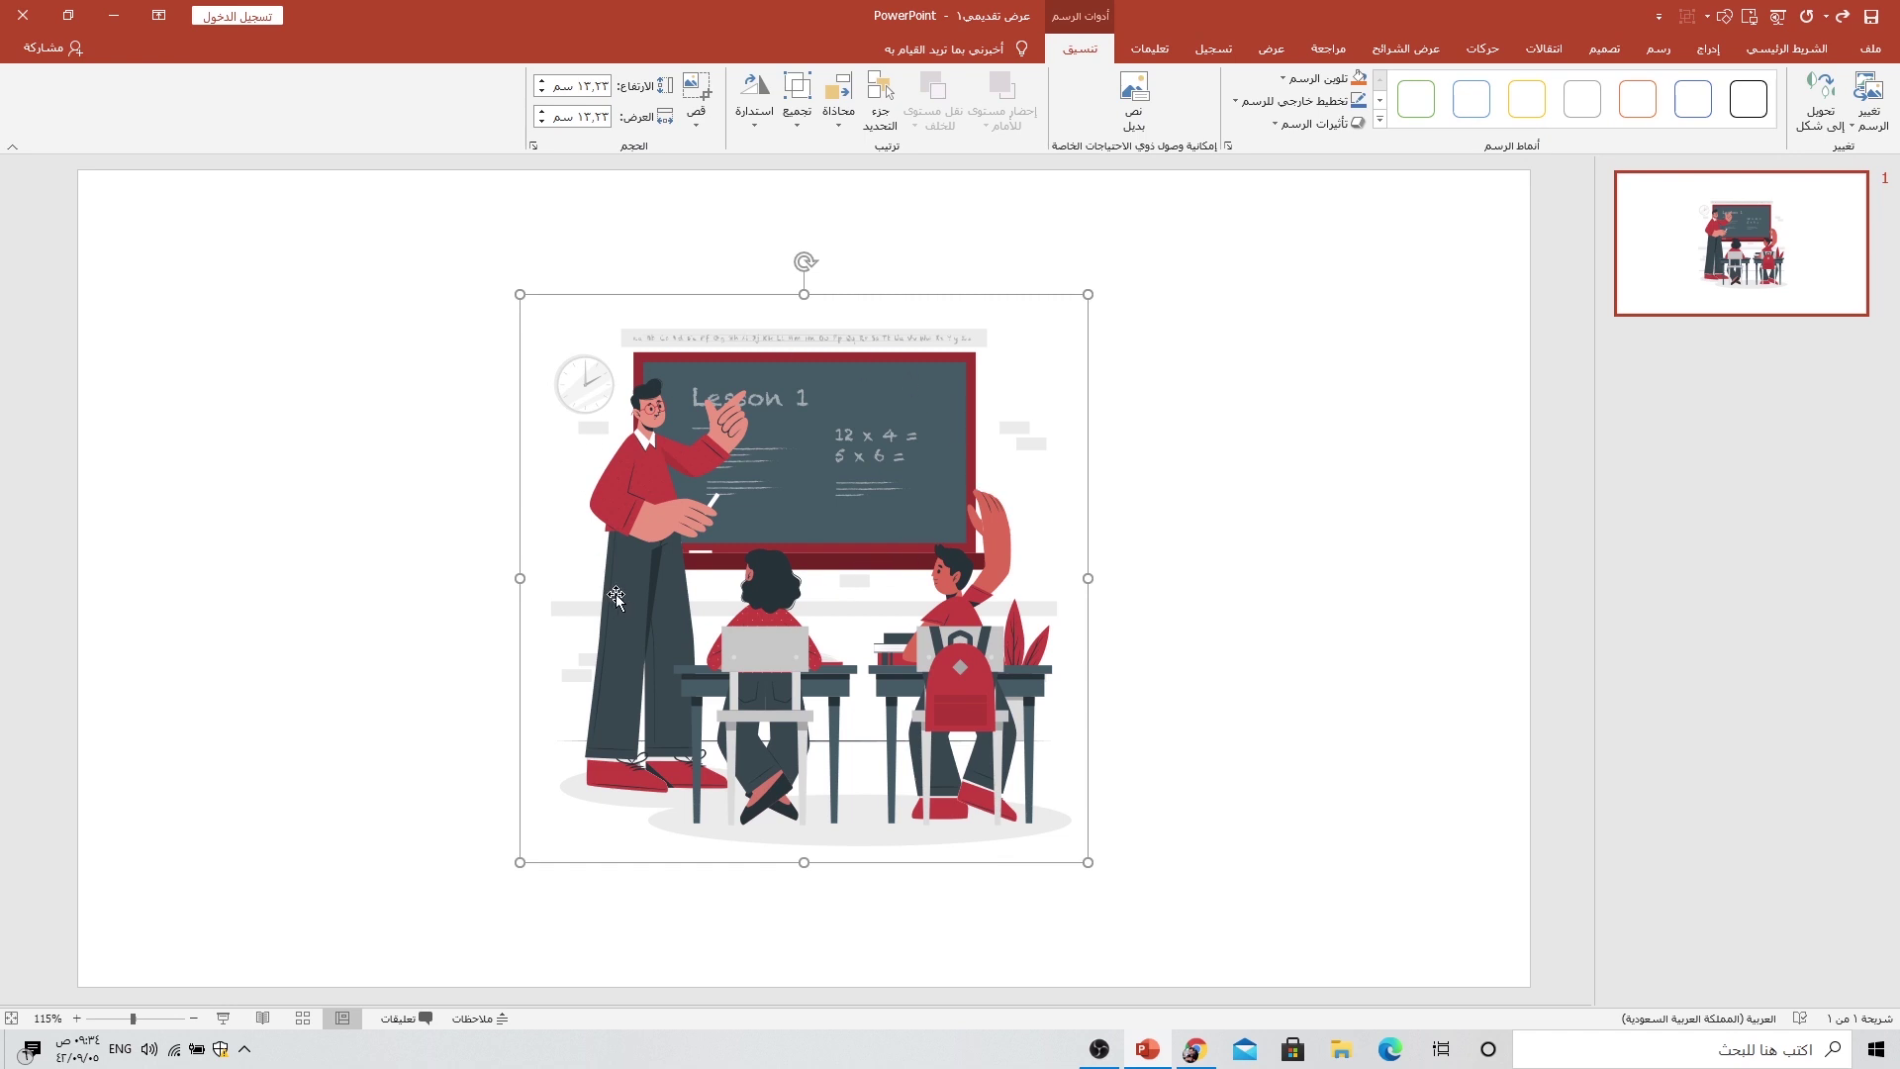
Step: Convert the classroom picture into drawing shapes and ungroup it into separate pieces
left_click_drag(746, 426, 780, 461)
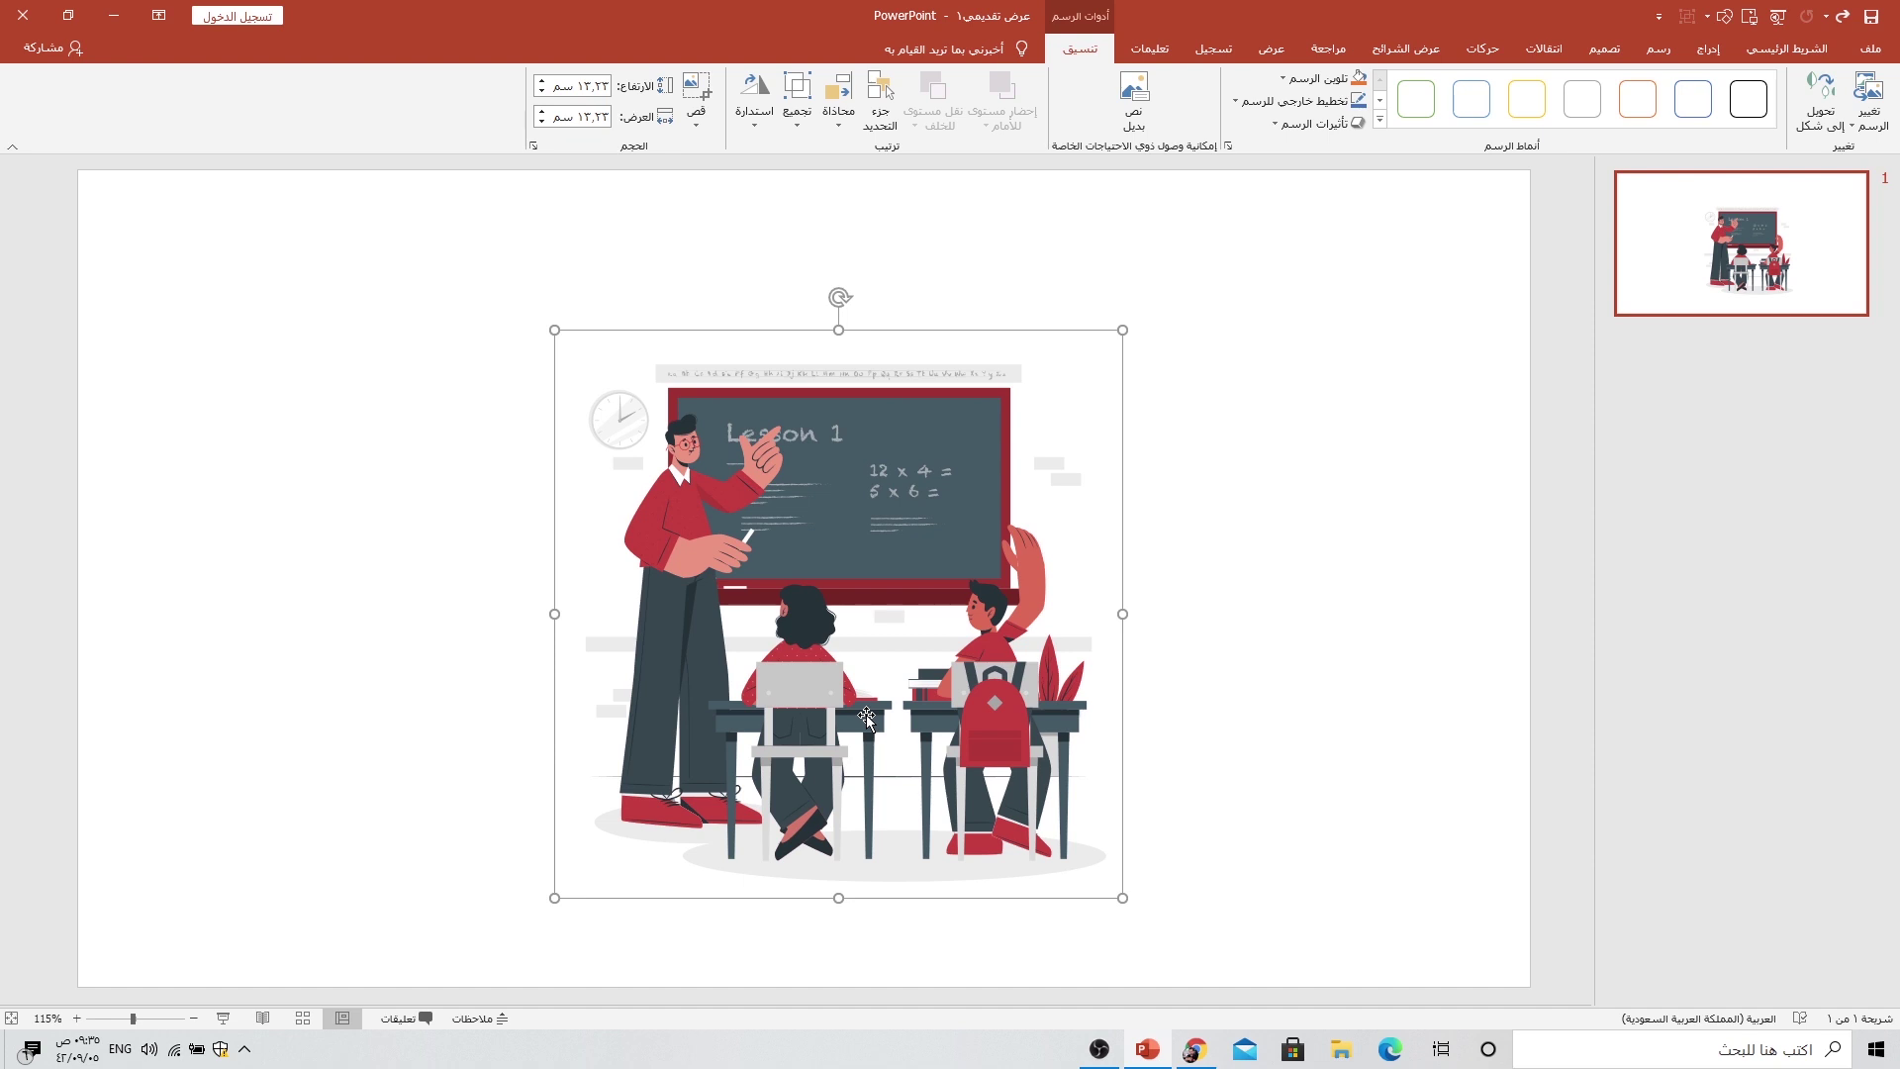
right_click(915, 479)
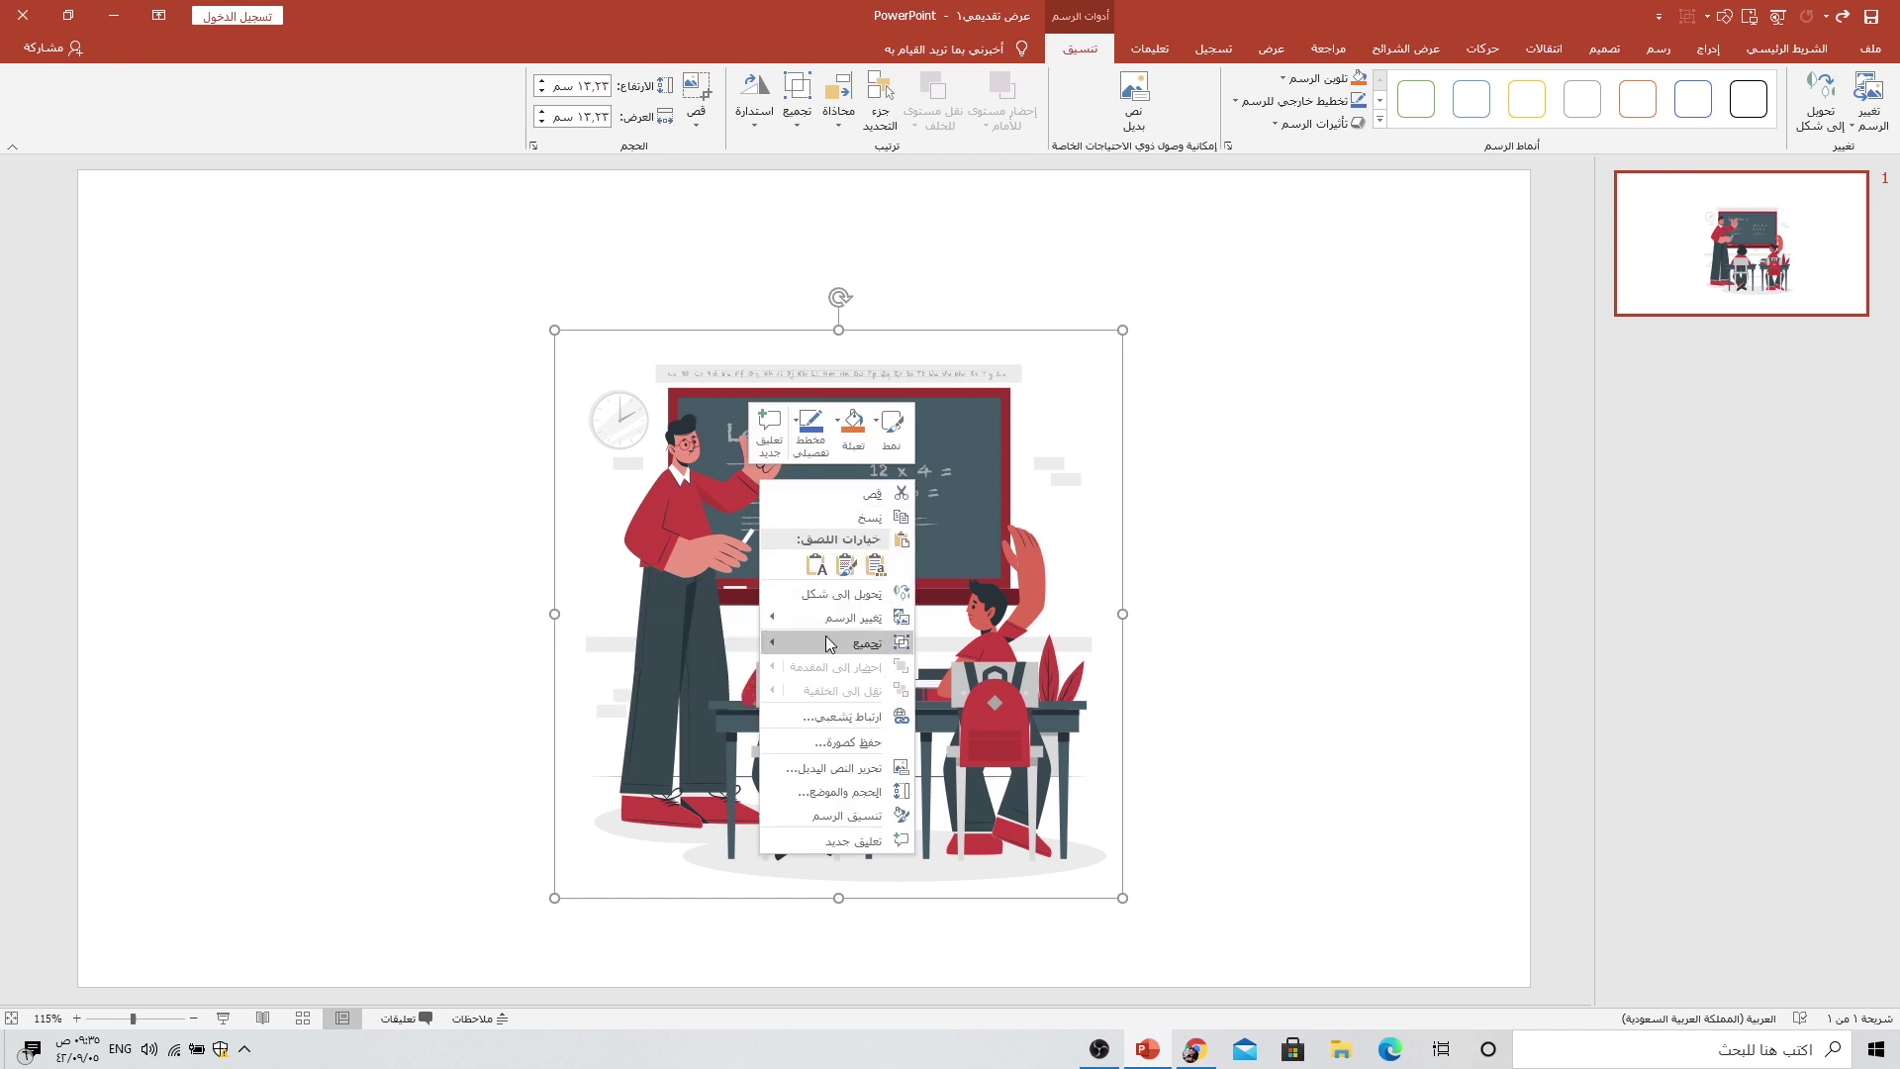
mouse_move(835, 643)
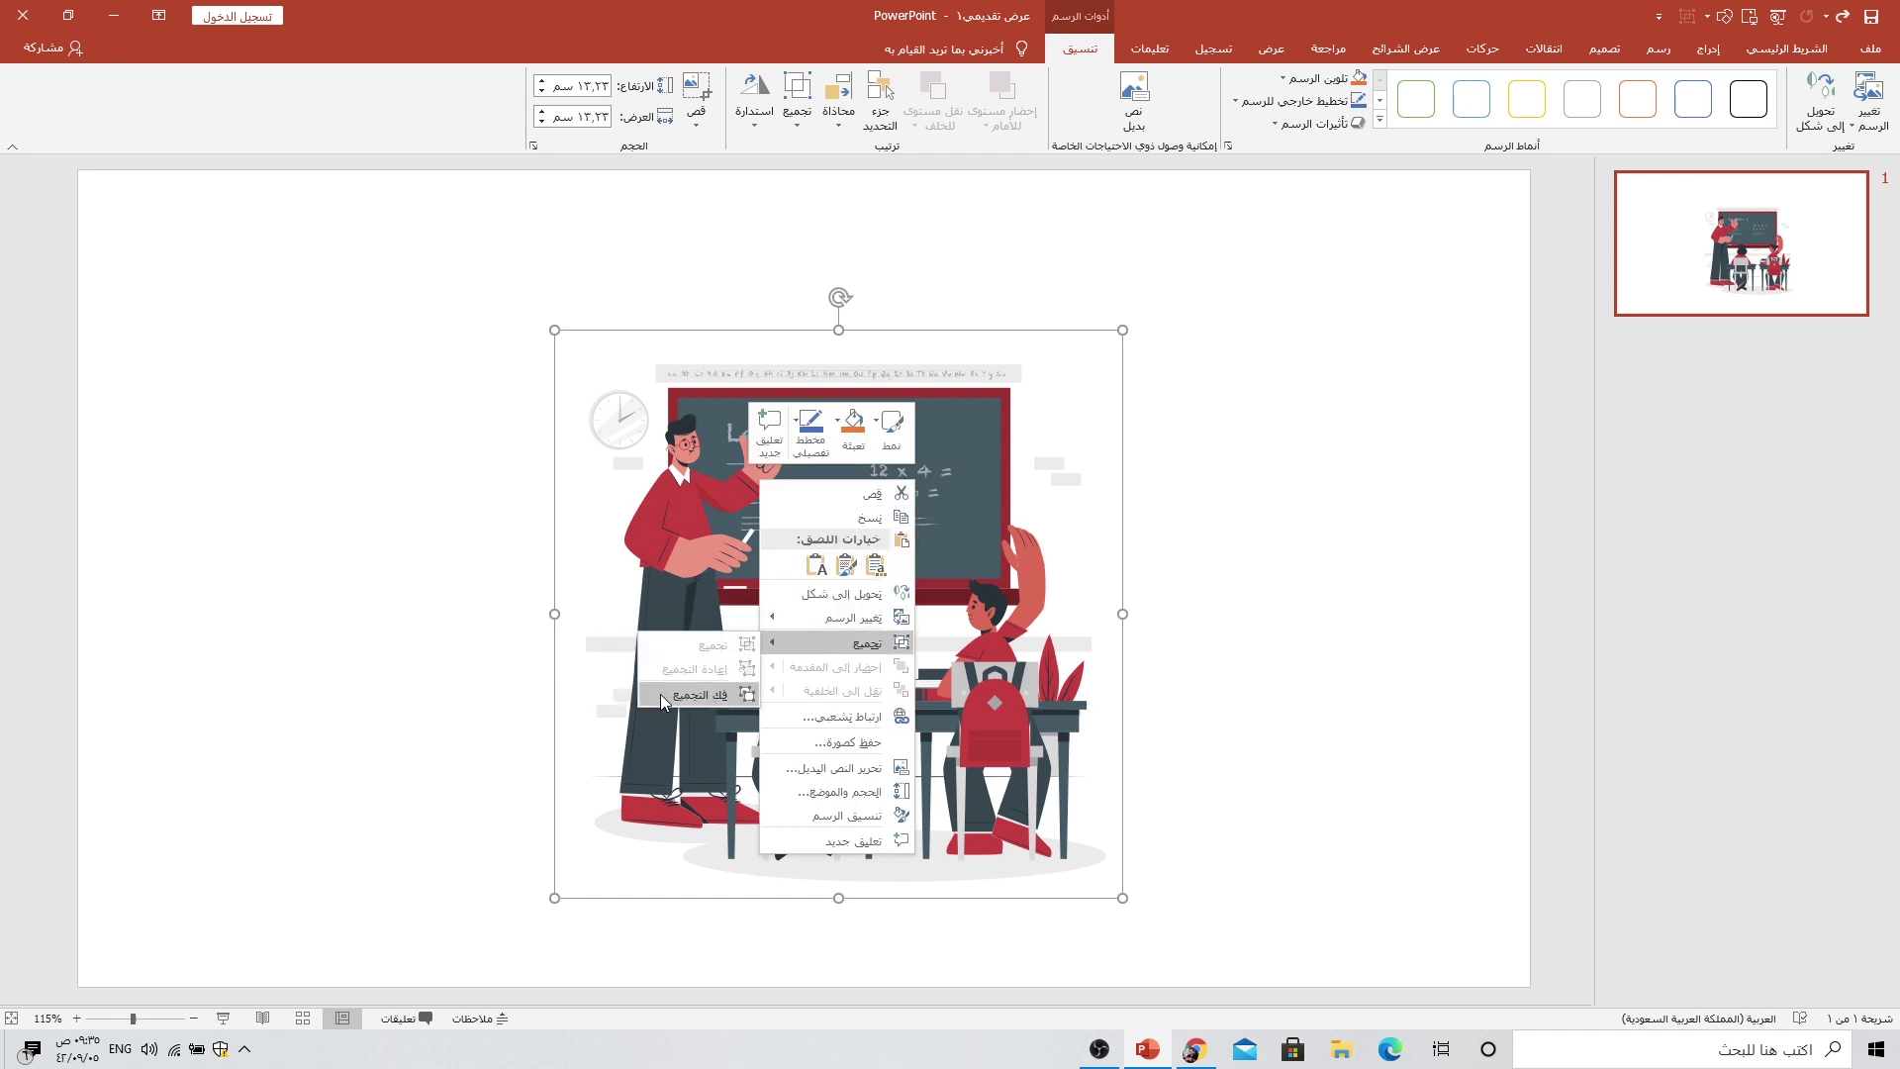
left_click(659, 693)
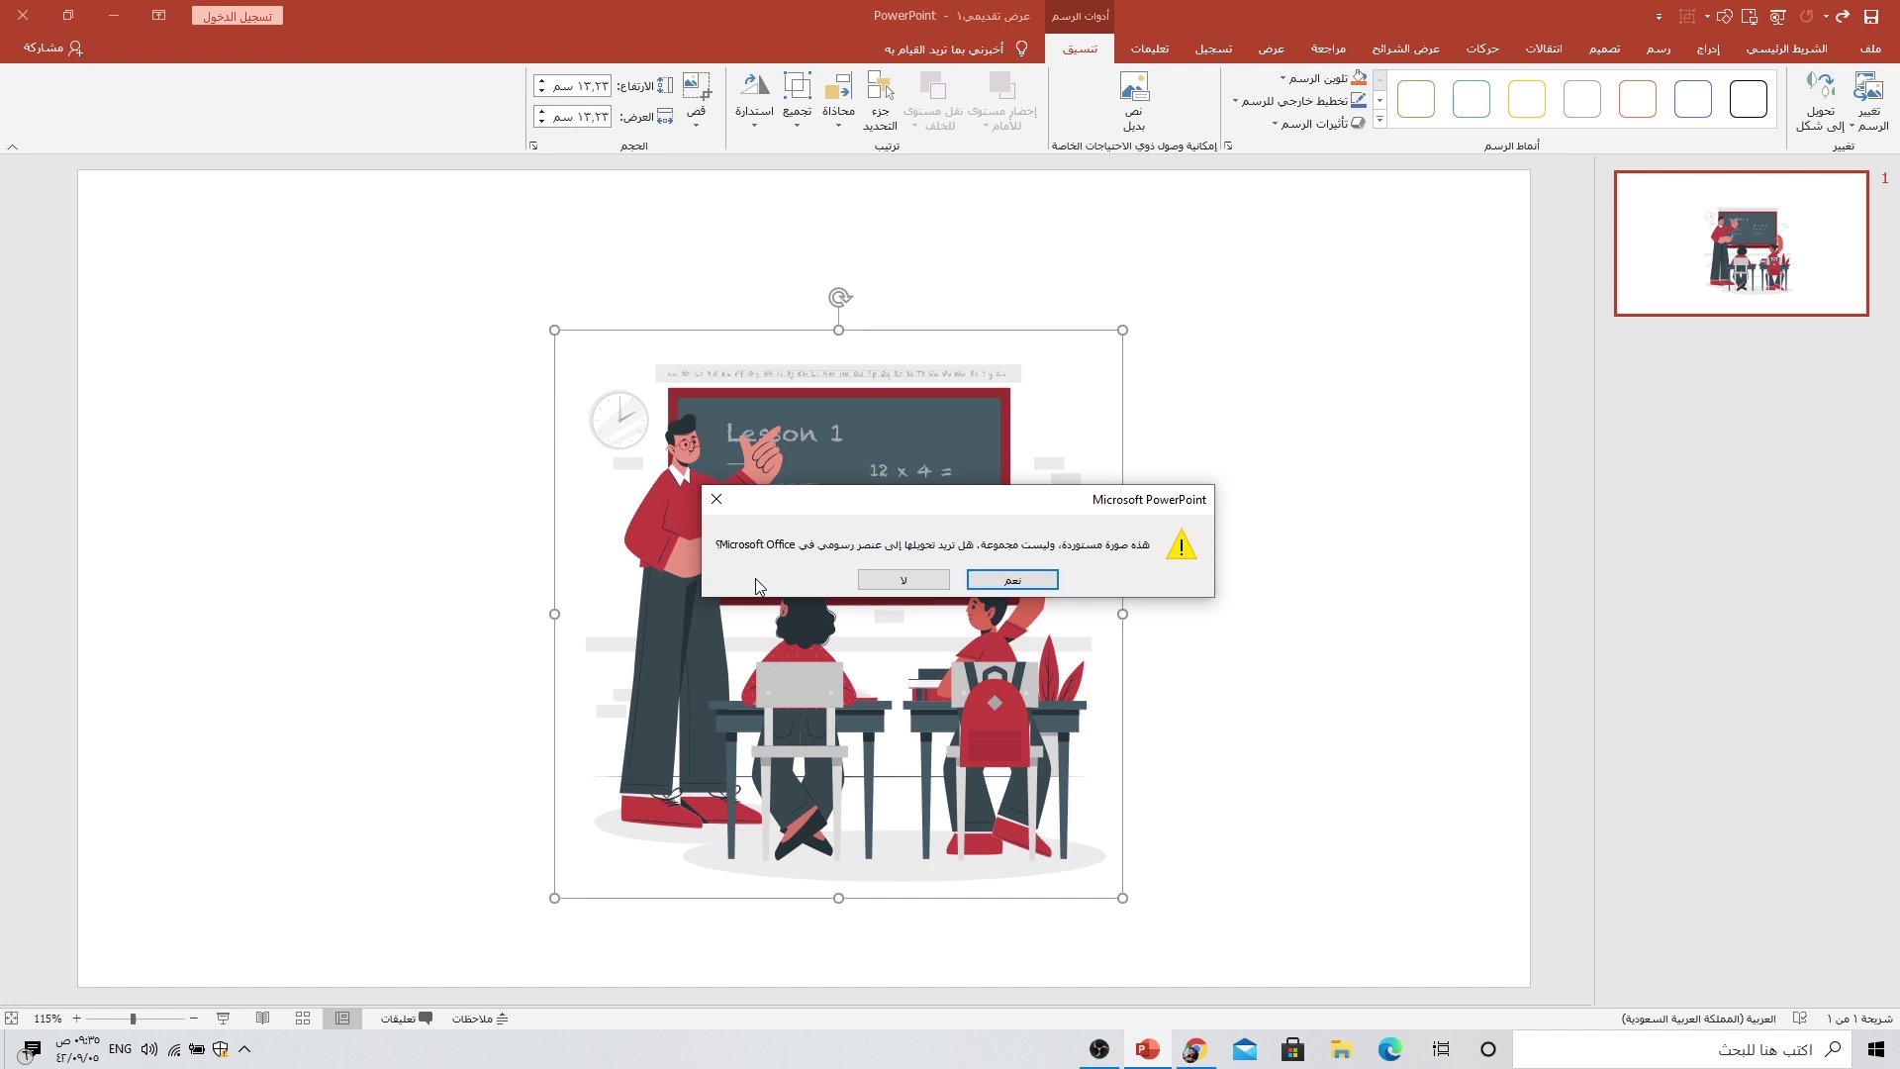
left_click(1013, 580)
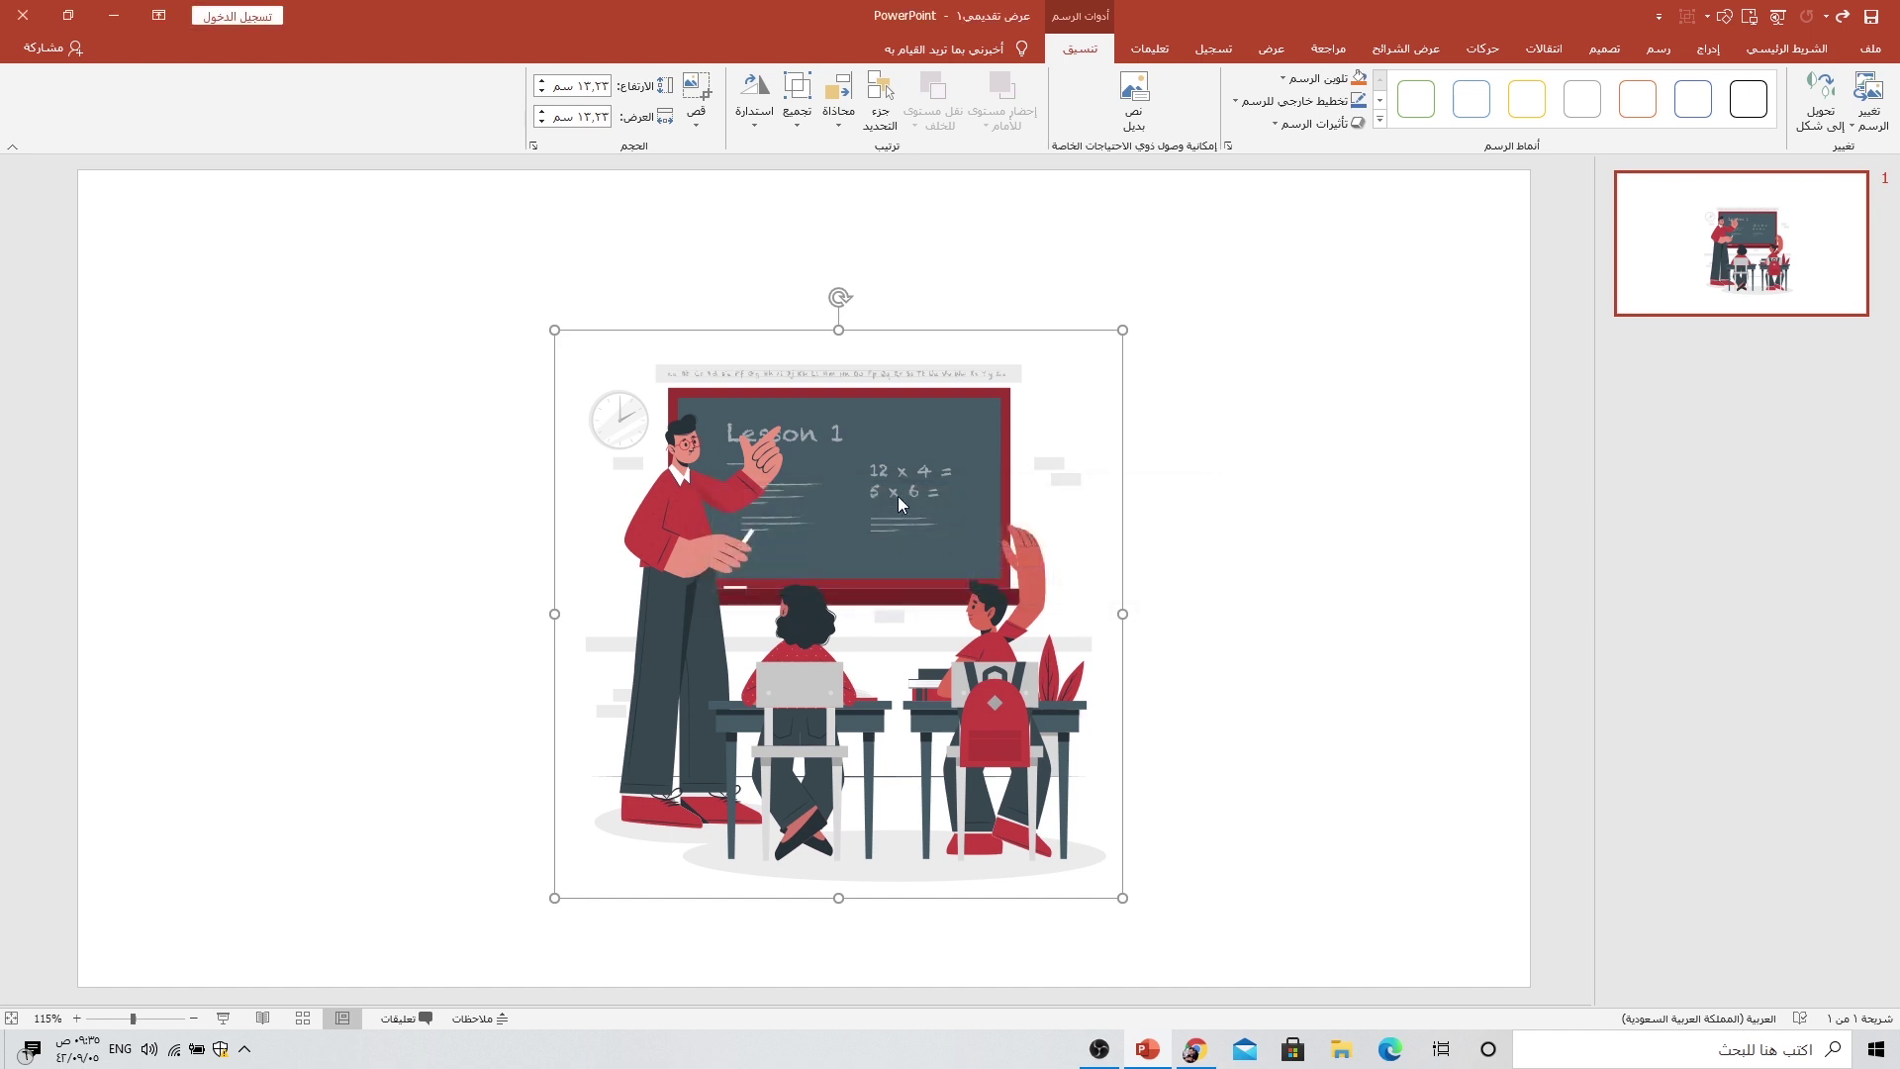
right_click(916, 436)
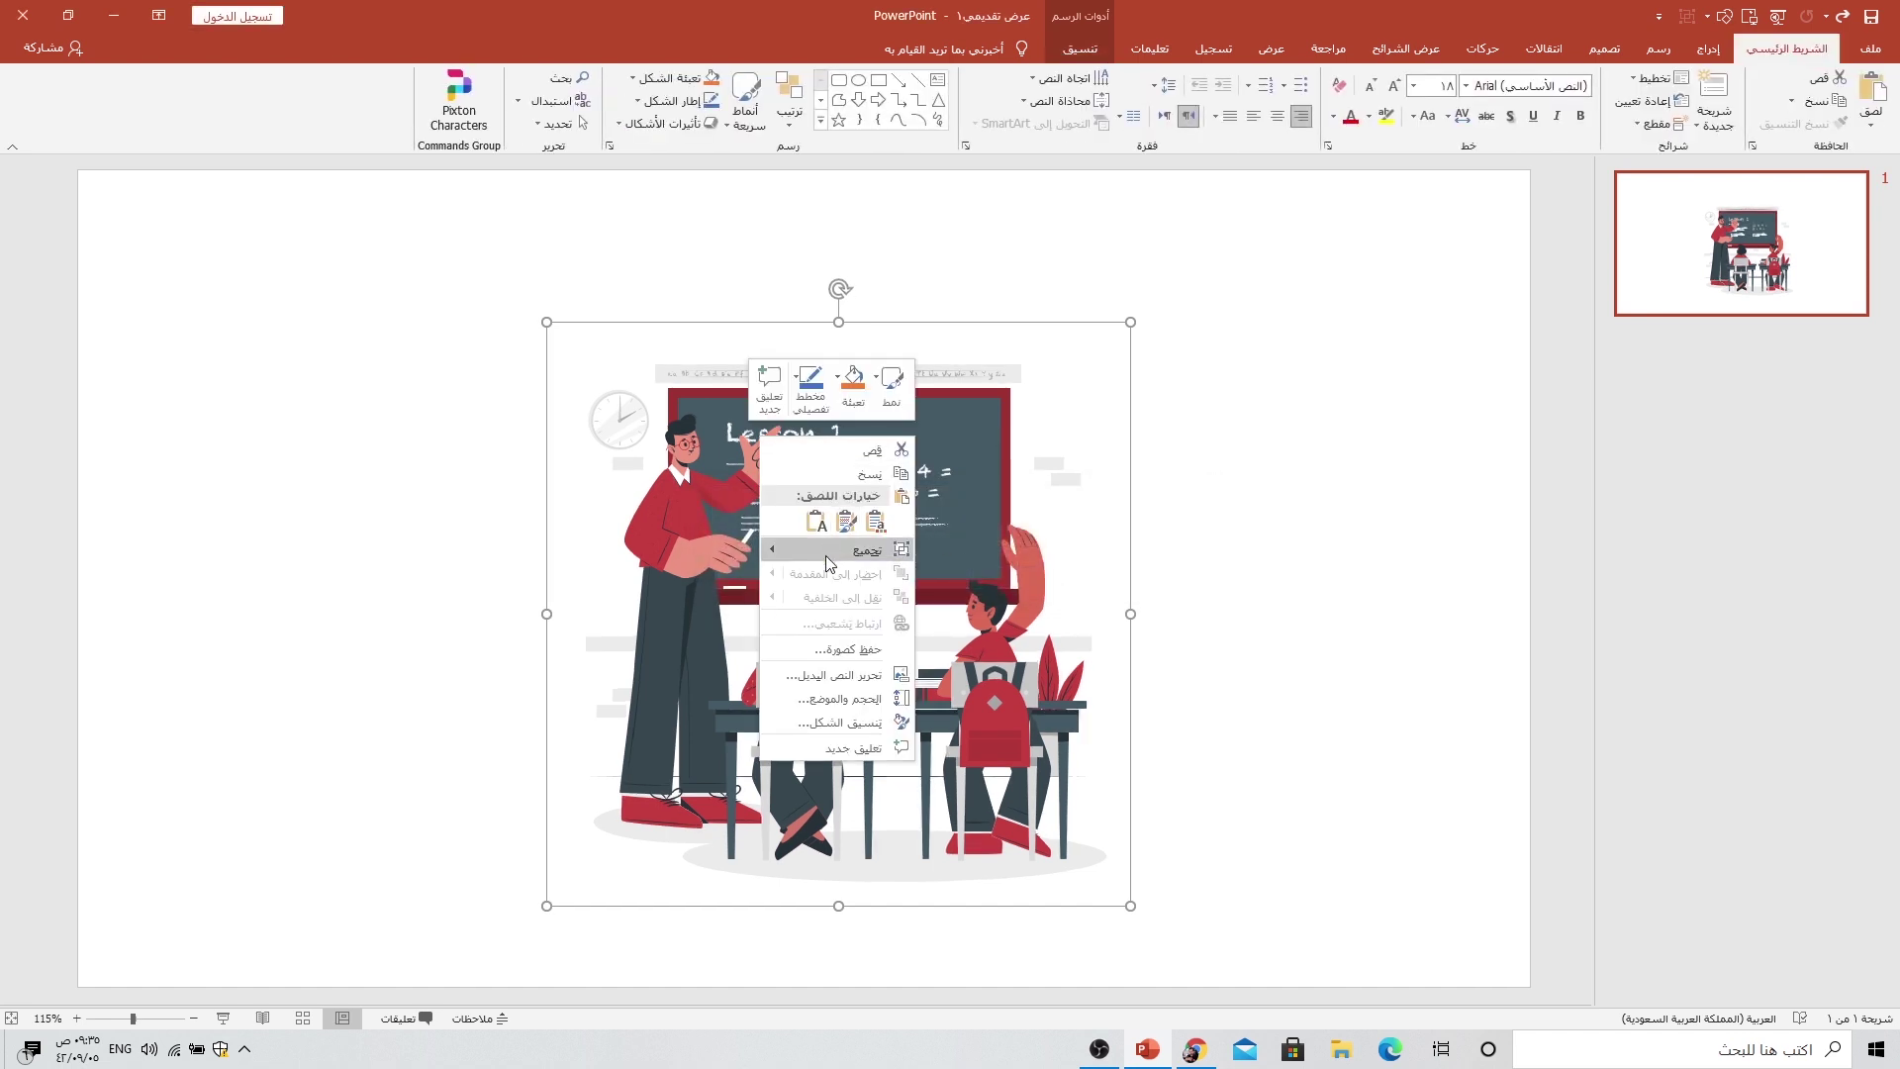
left_click(650, 606)
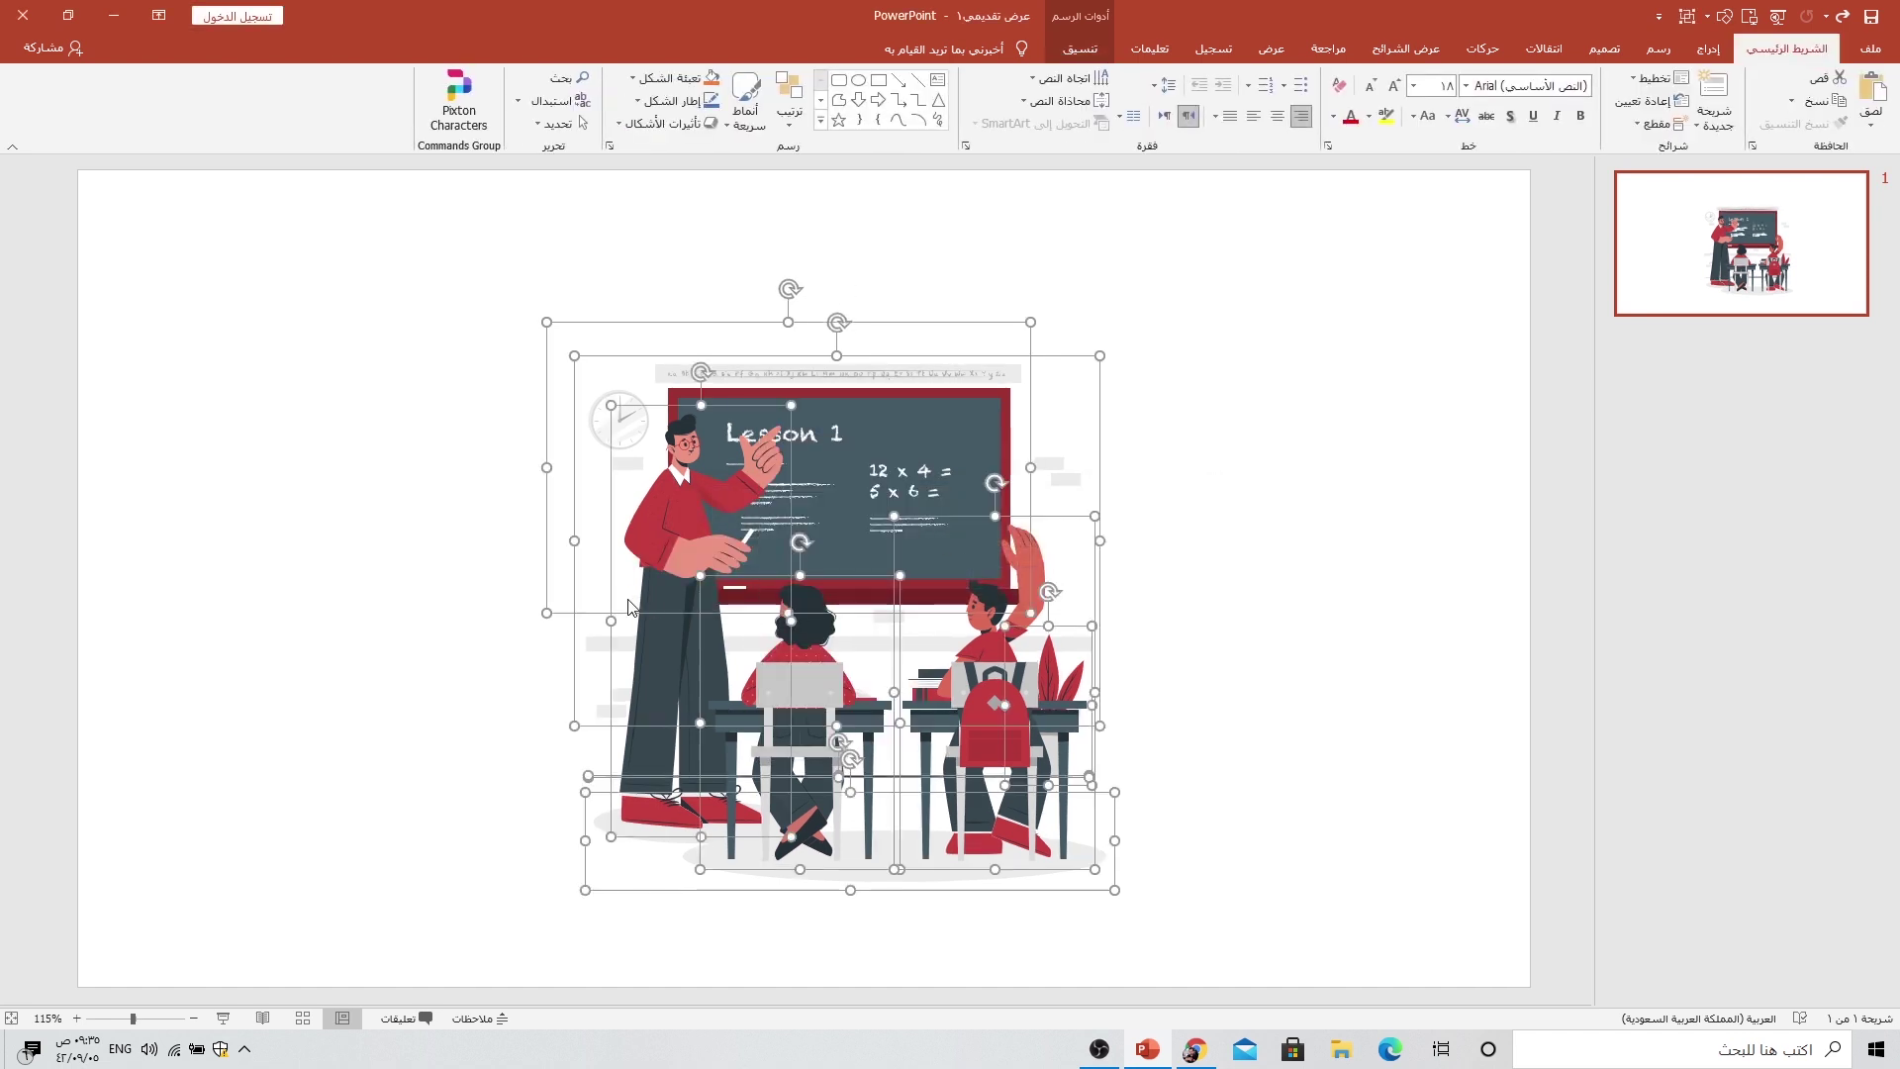
left_click(410, 604)
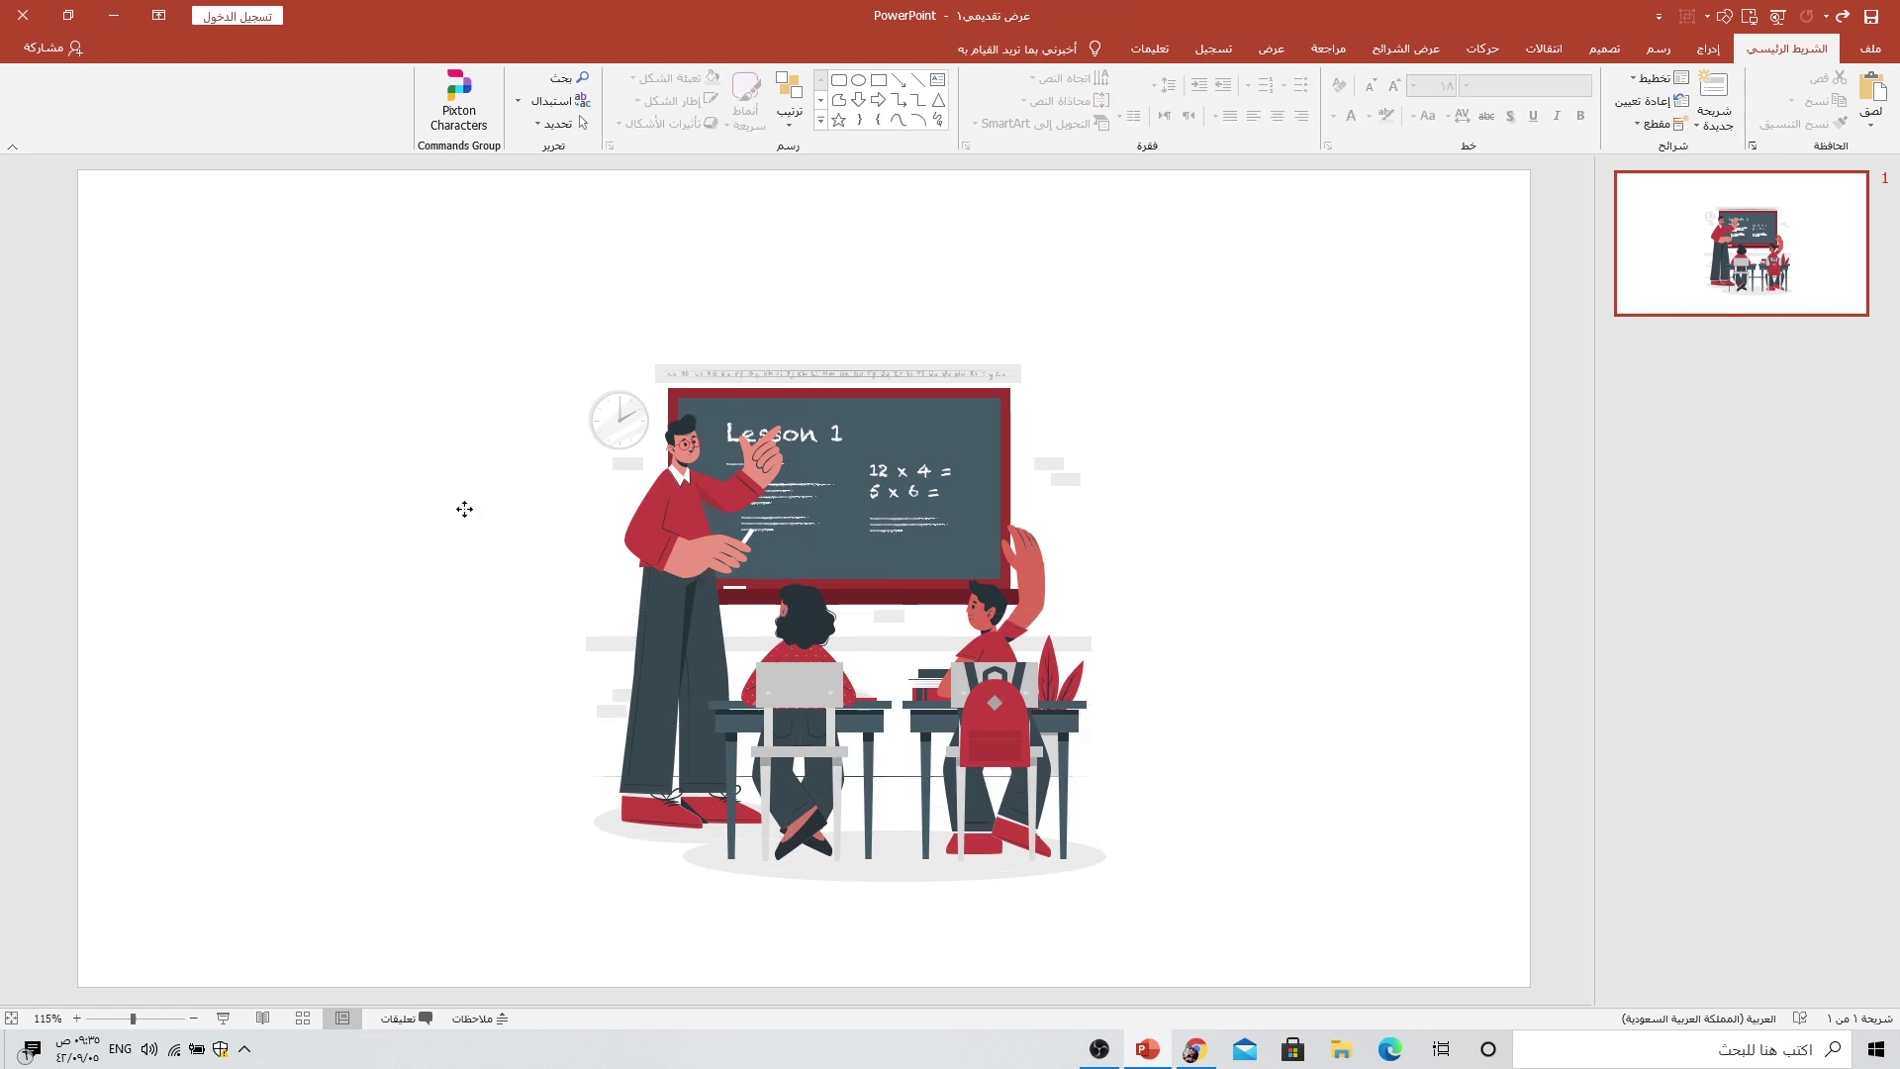
Step: Drag the teacher, chalkboard, boy, girl and plant apart to test the pieces
left_click_drag(692, 505, 460, 505)
left_click_drag(758, 604, 900, 486)
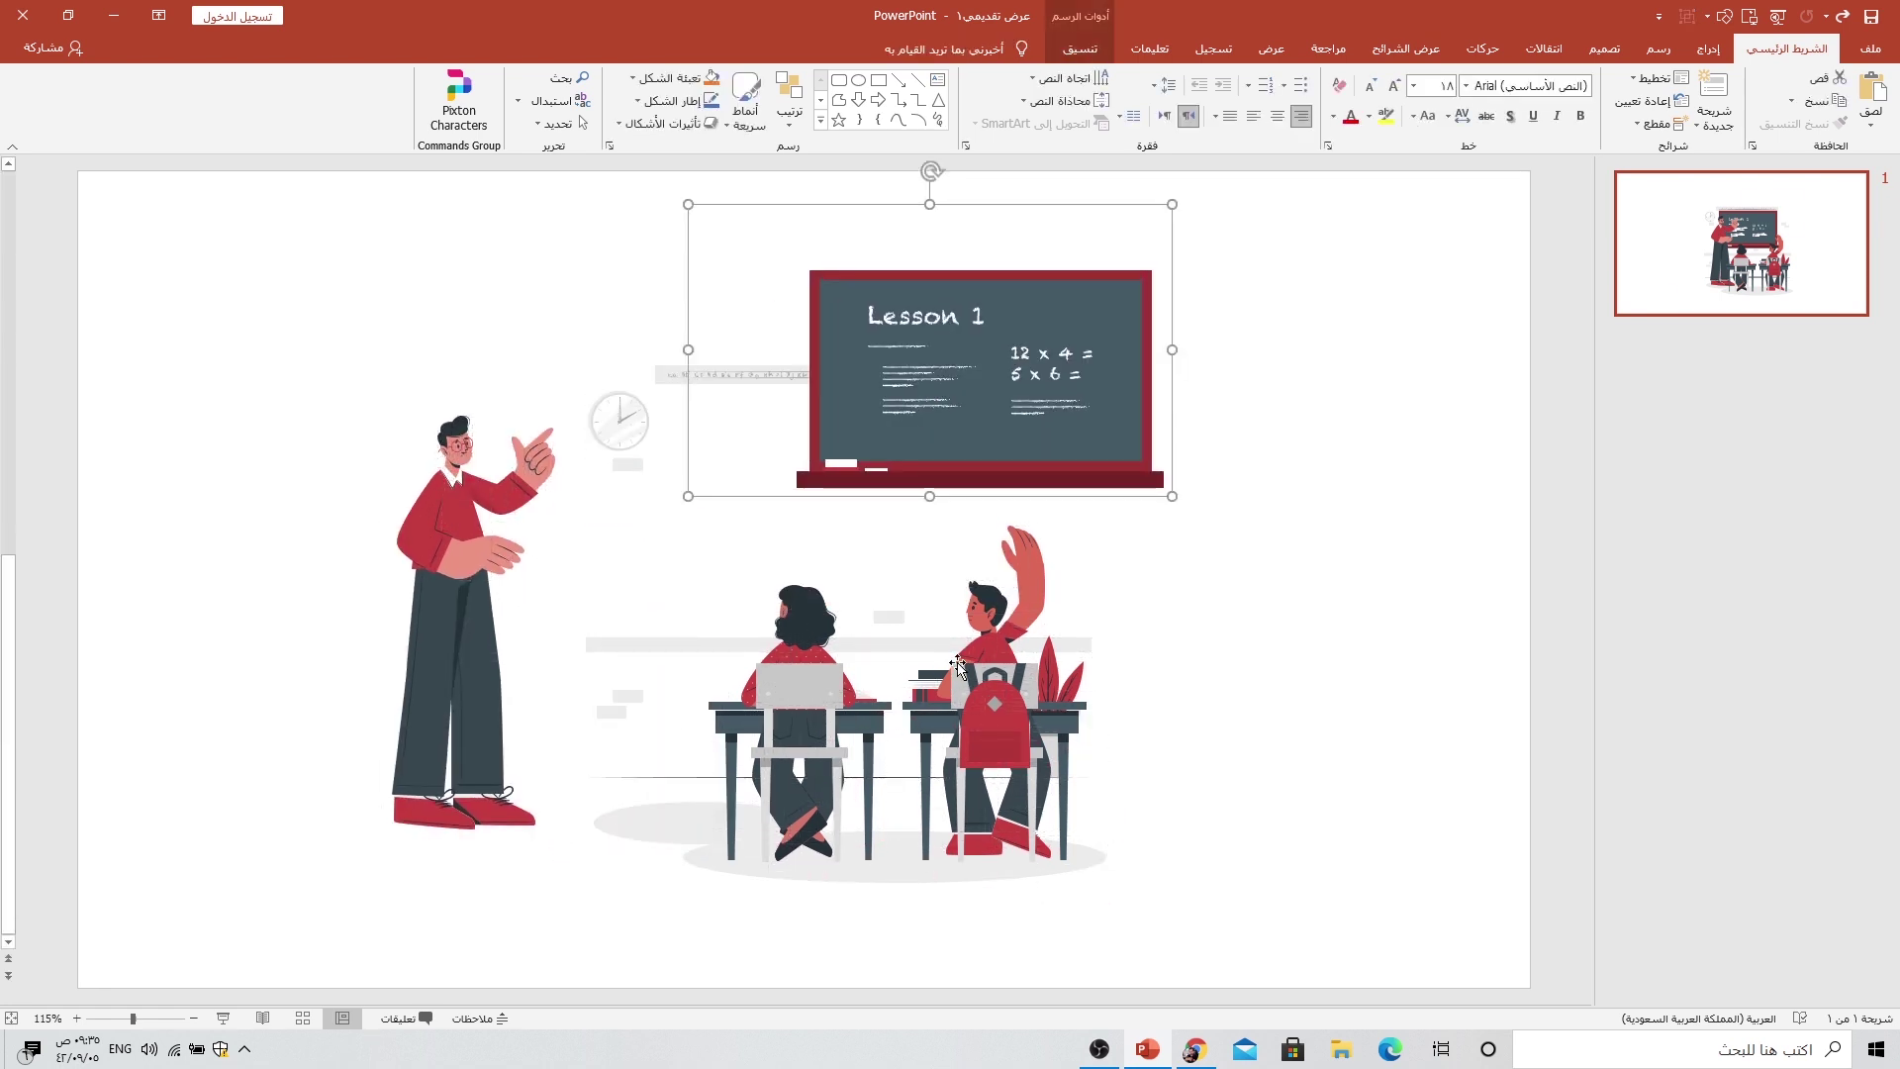
left_click_drag(999, 712, 1213, 740)
left_click_drag(814, 695, 285, 732)
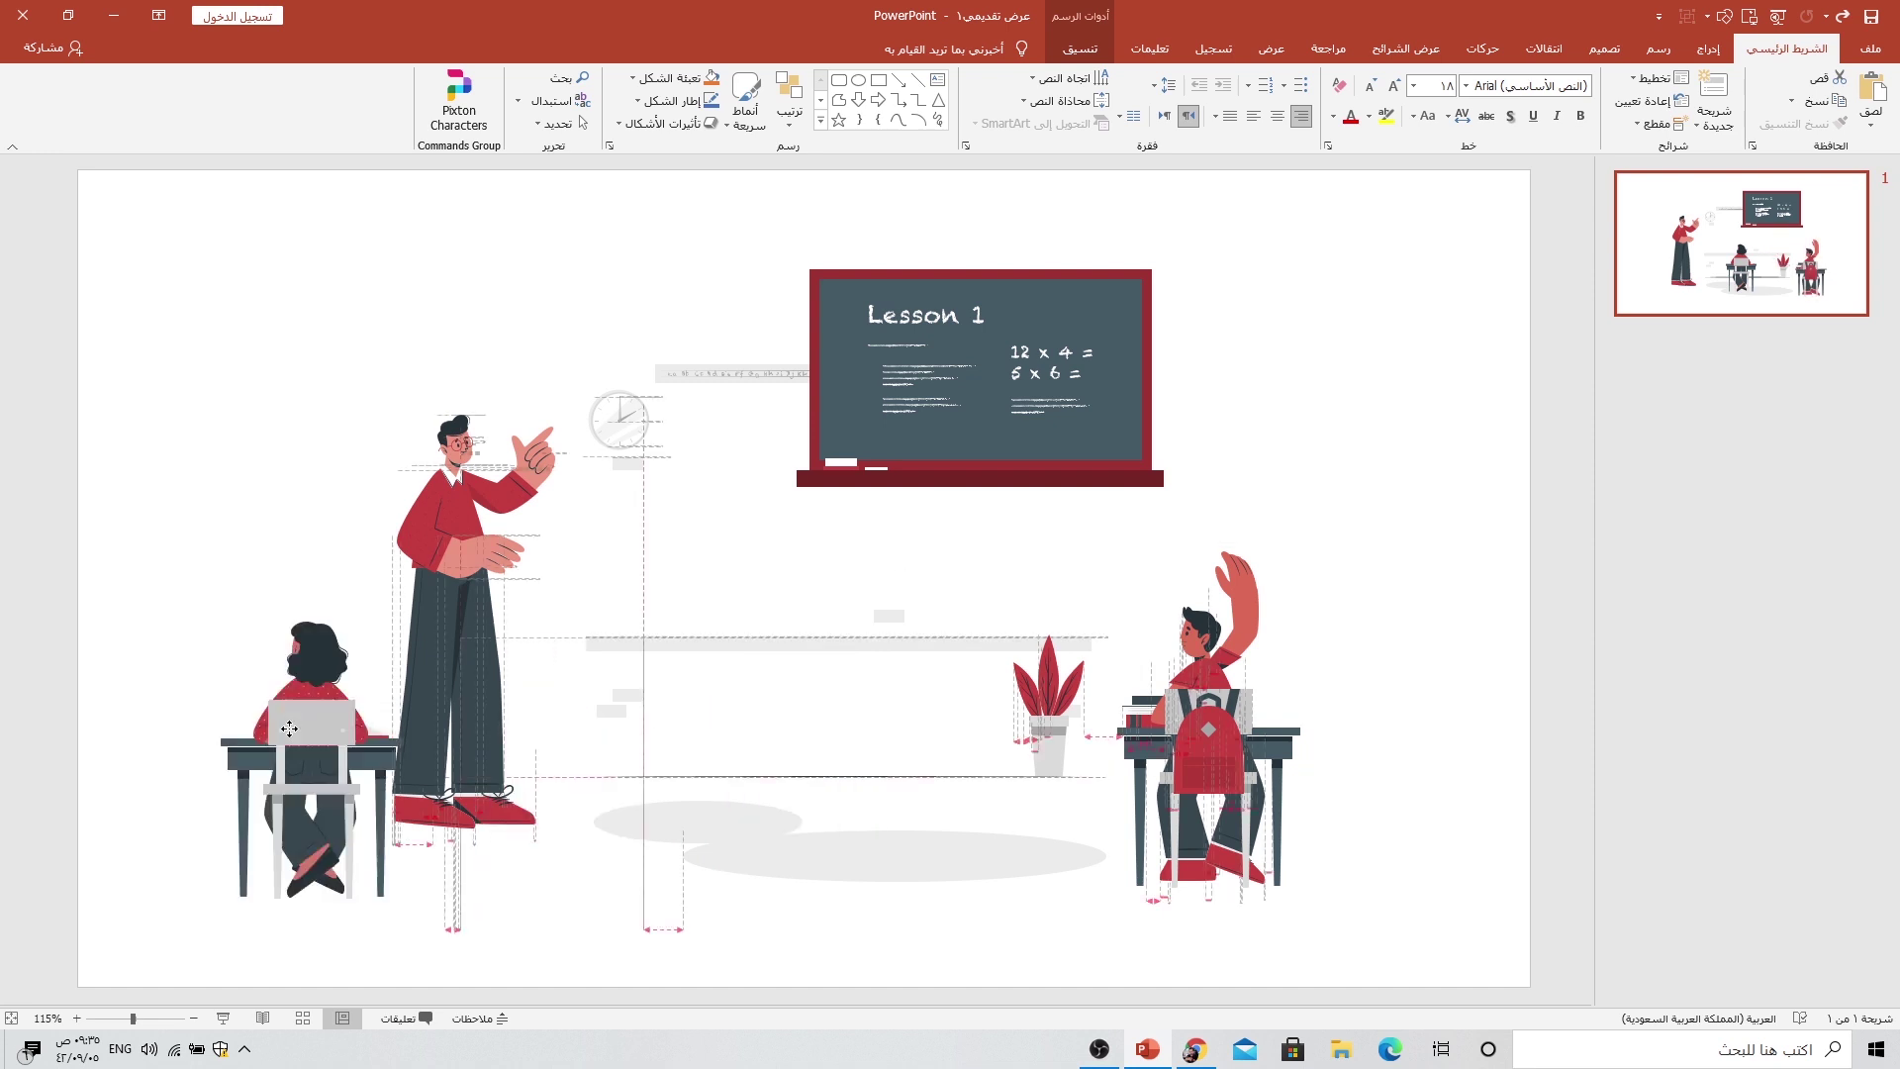
left_click_drag(1049, 692, 1287, 445)
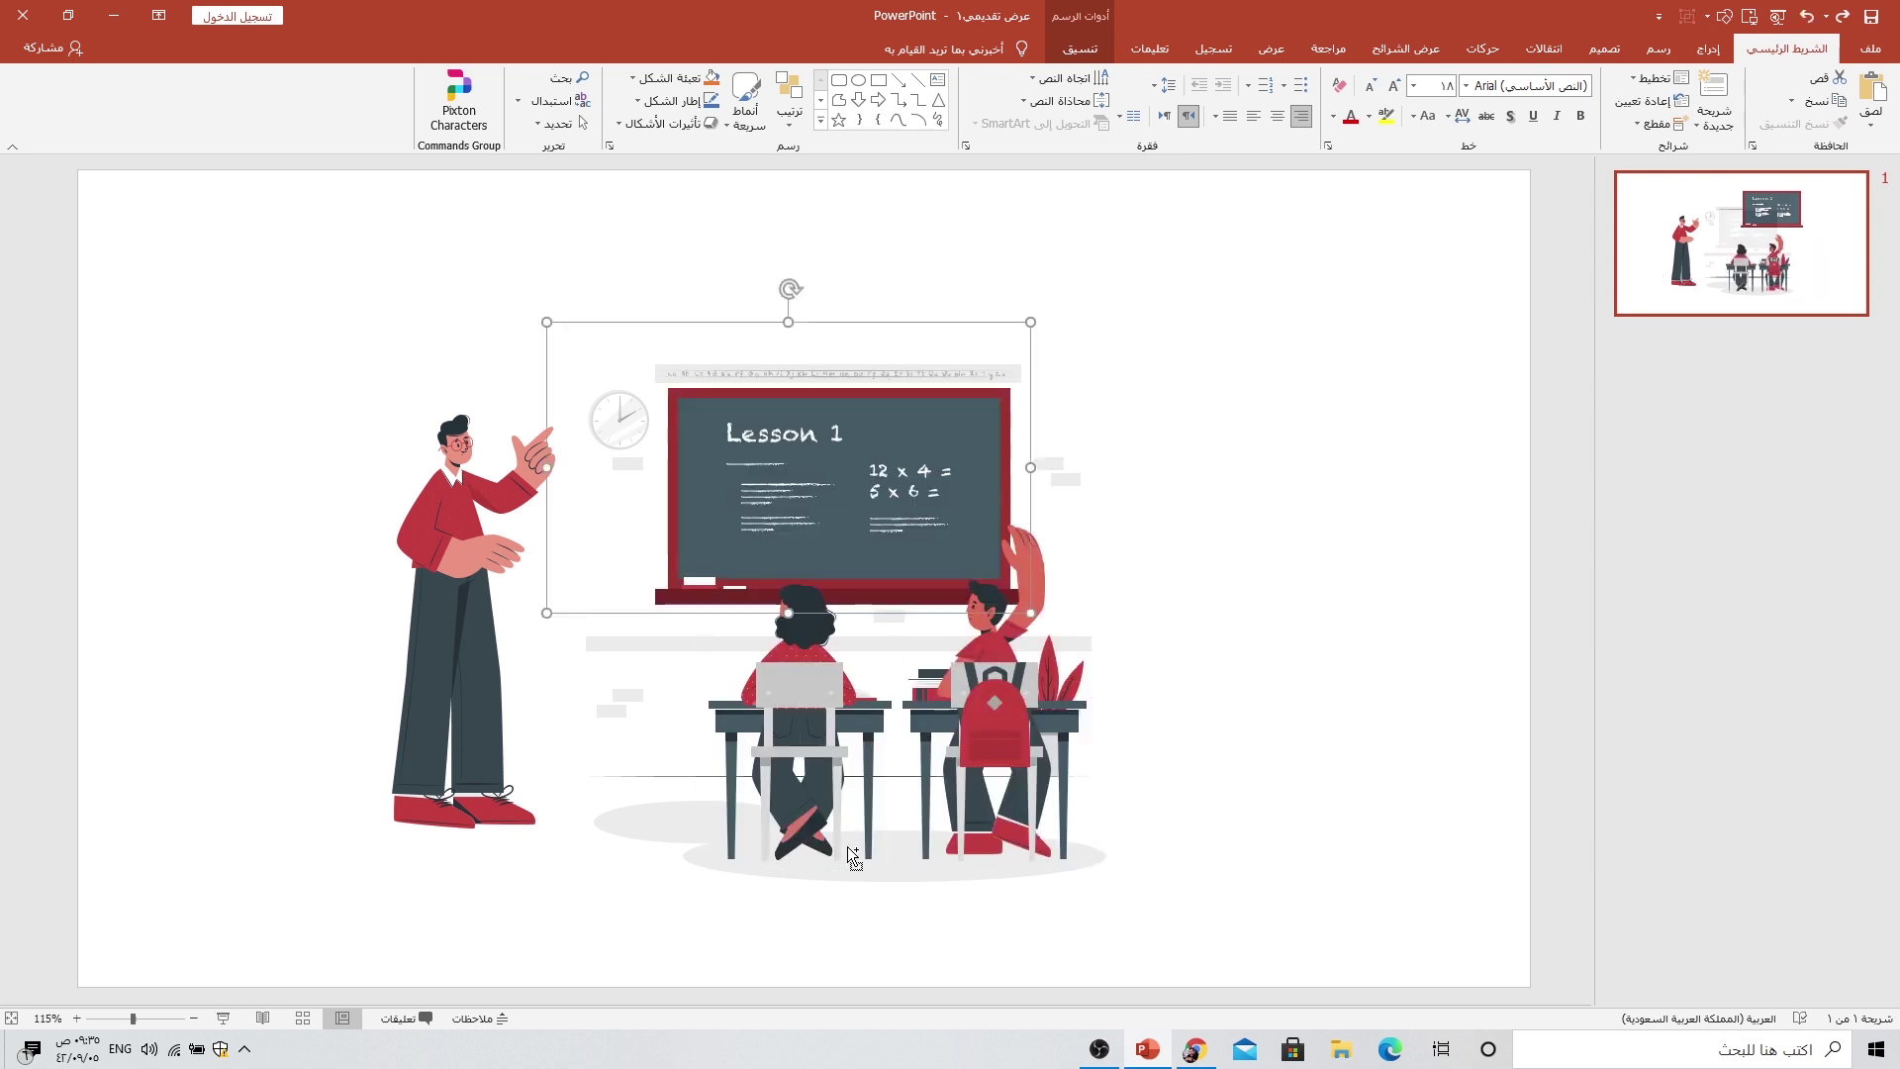
left_click(486, 600)
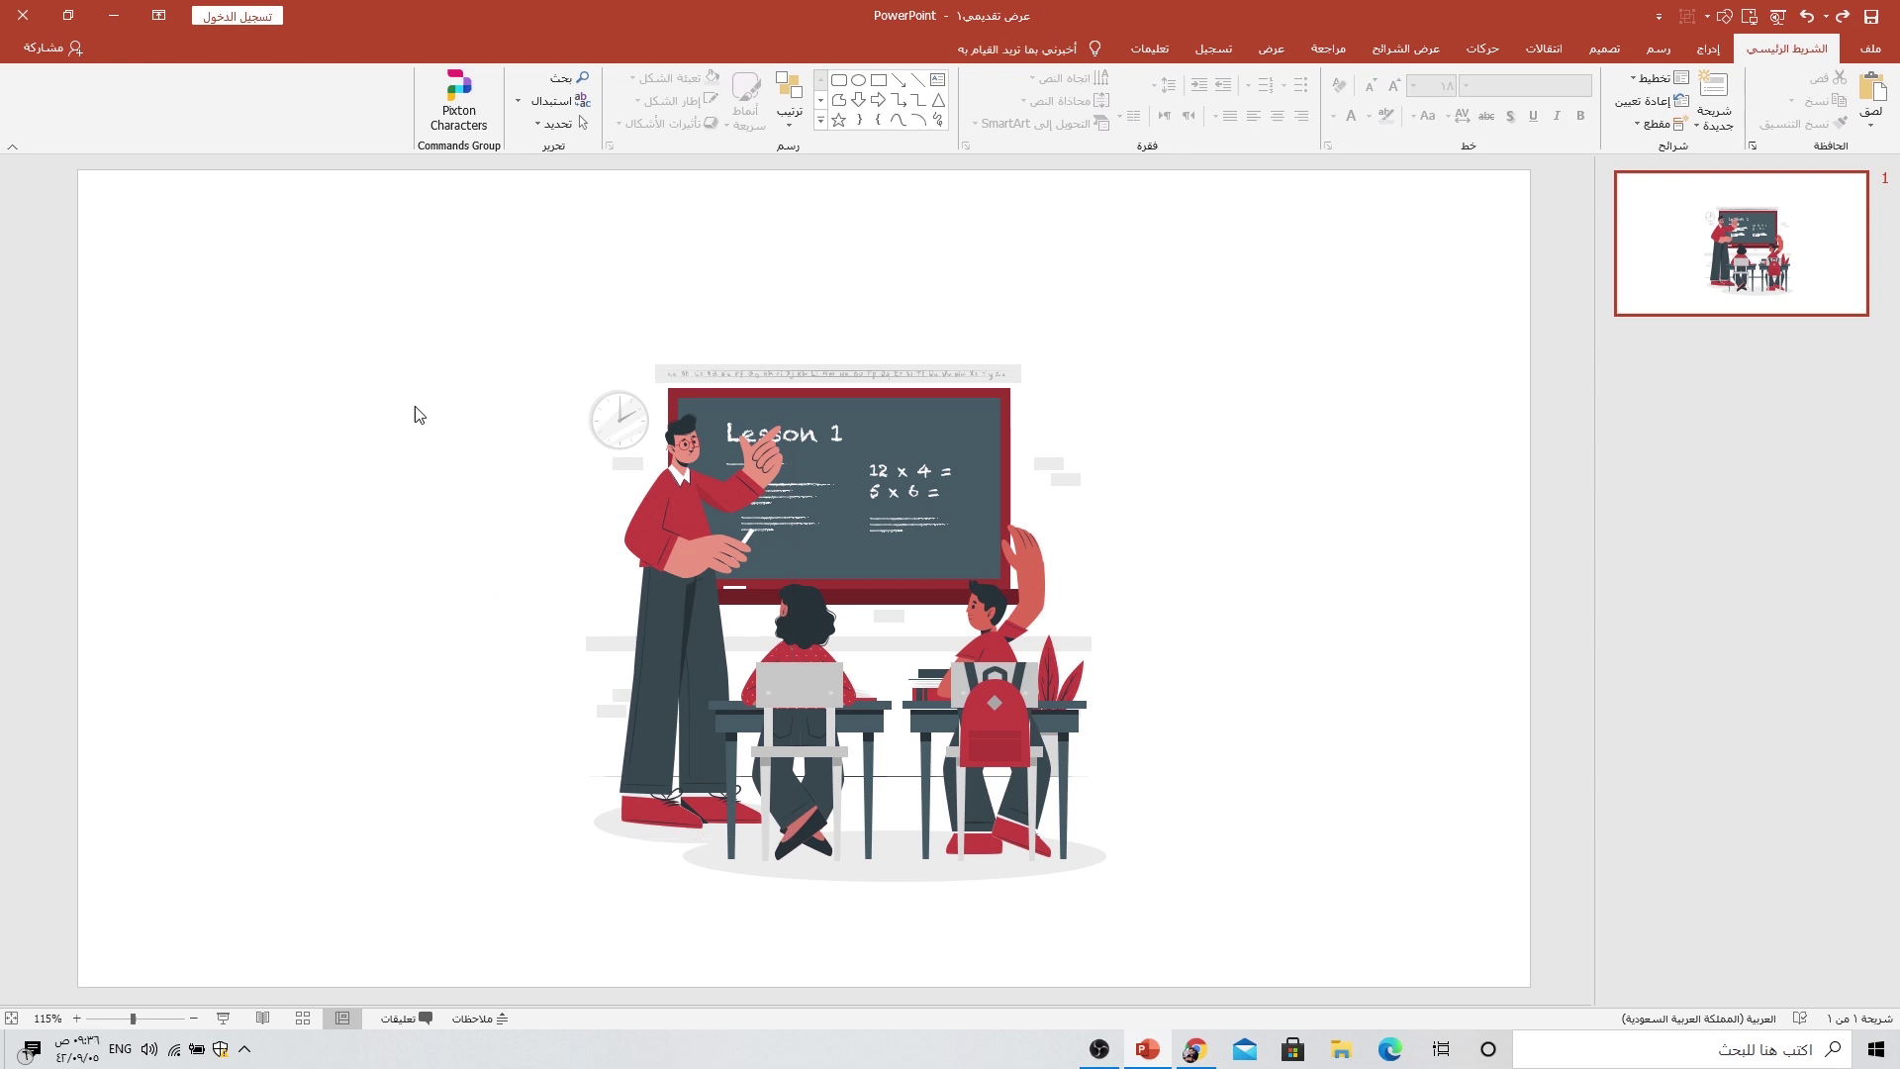
Step: Ungroup the teacher figure and pull its sleeve, trouser leg and shoe apart
left_click_drag(739, 545, 496, 504)
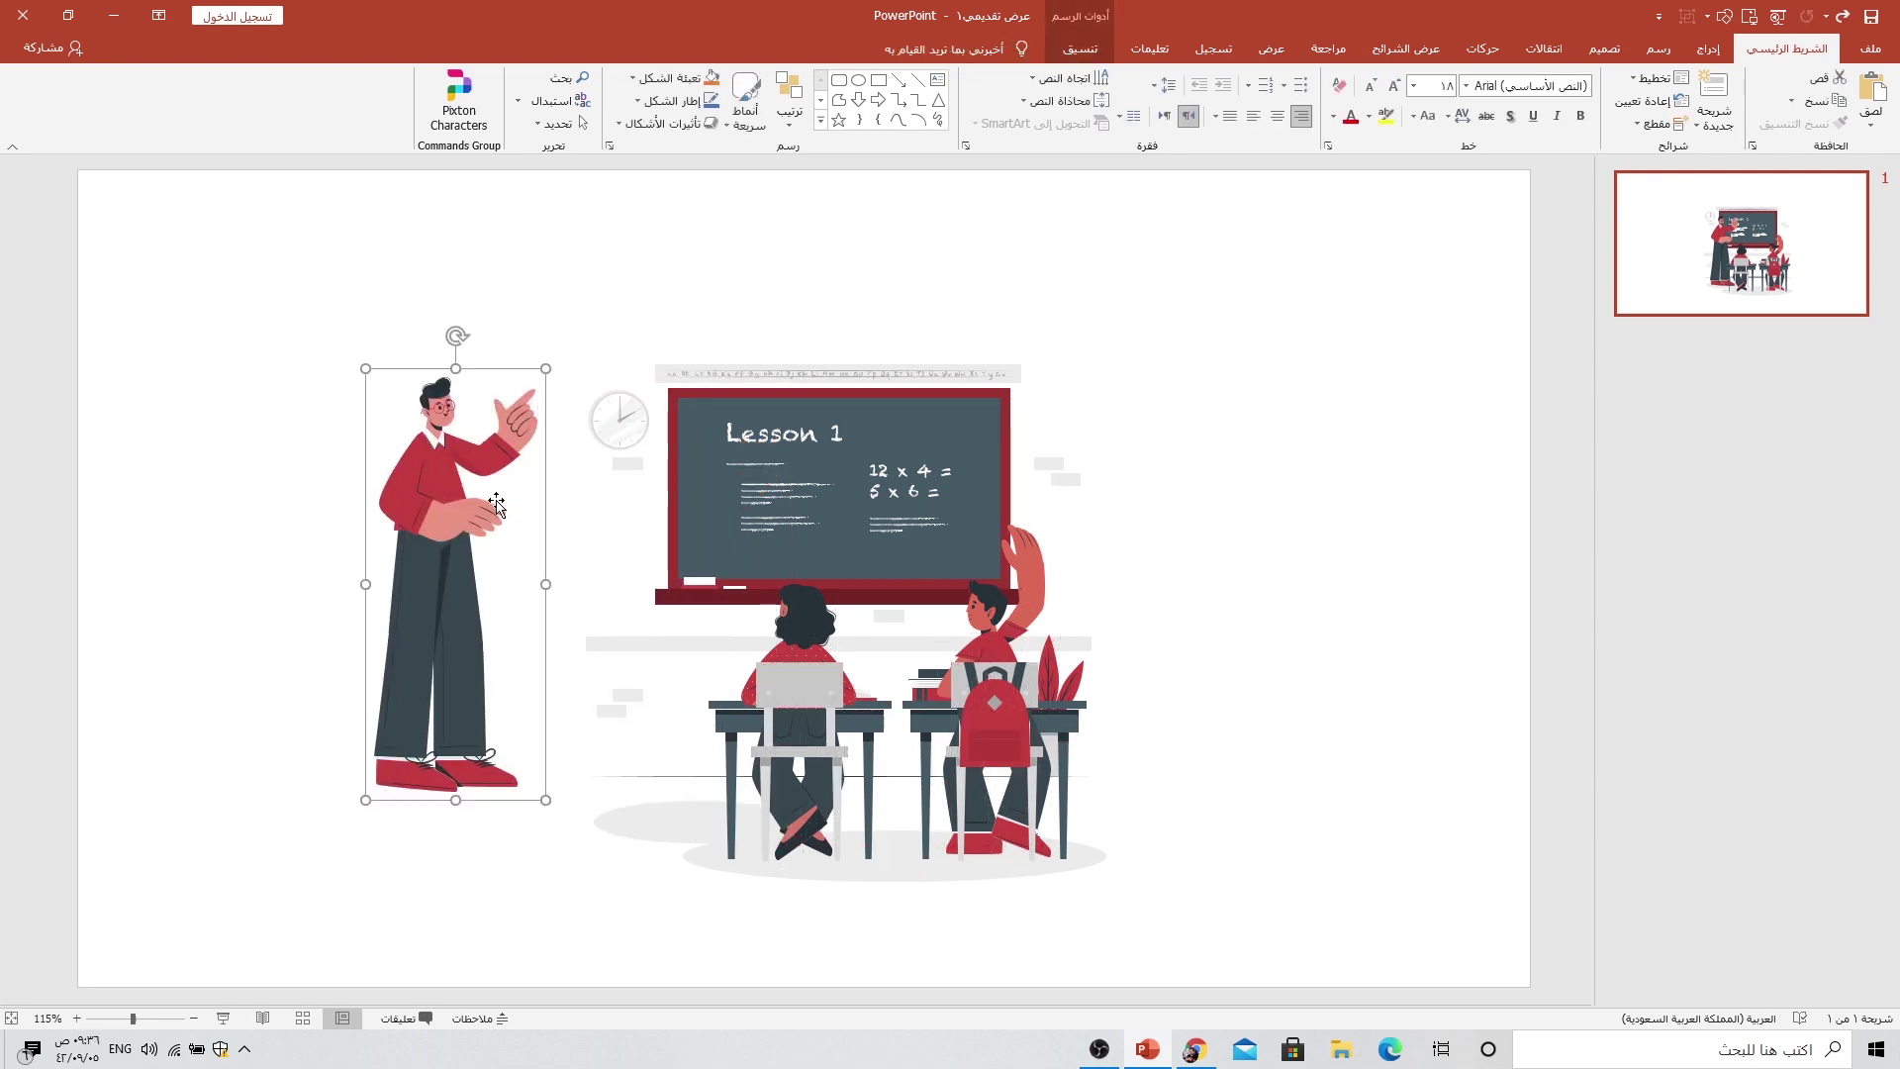
right_click(423, 479)
mouse_move(345, 591)
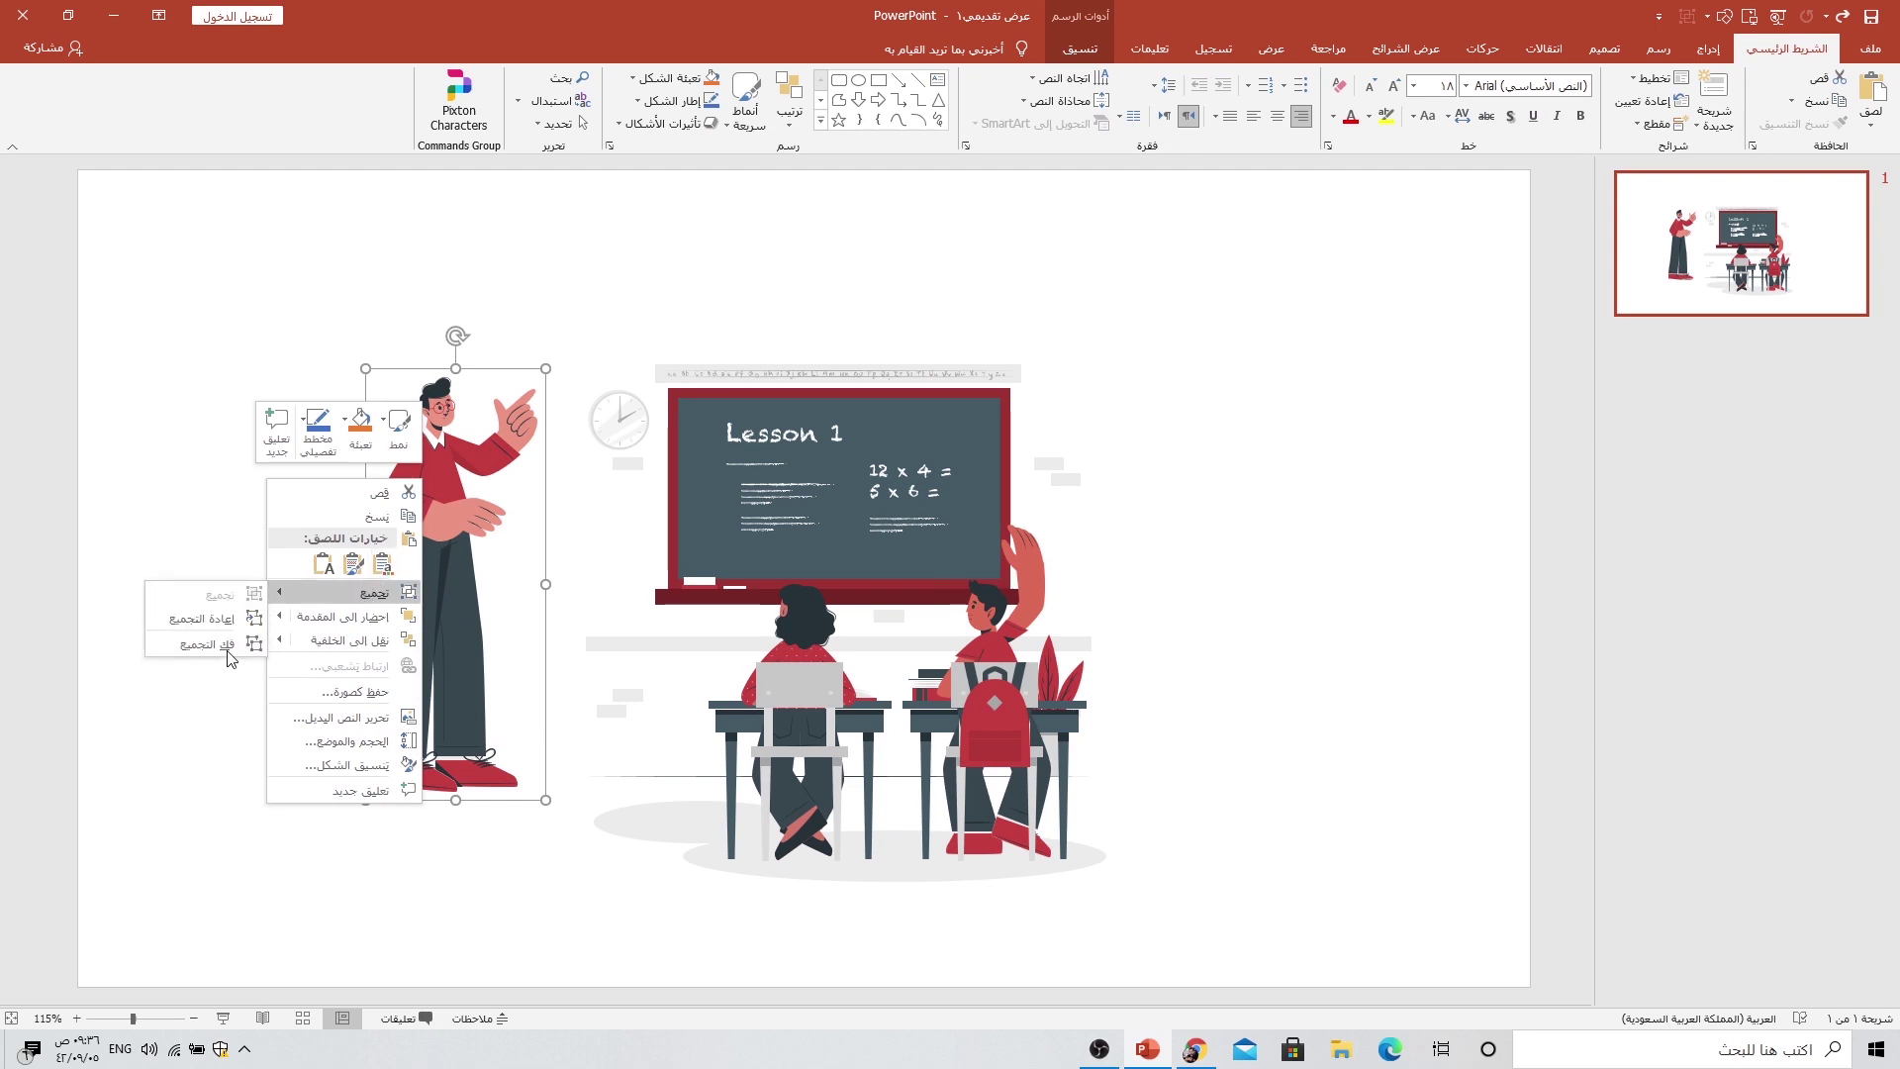
left_click(227, 651)
left_click(263, 644)
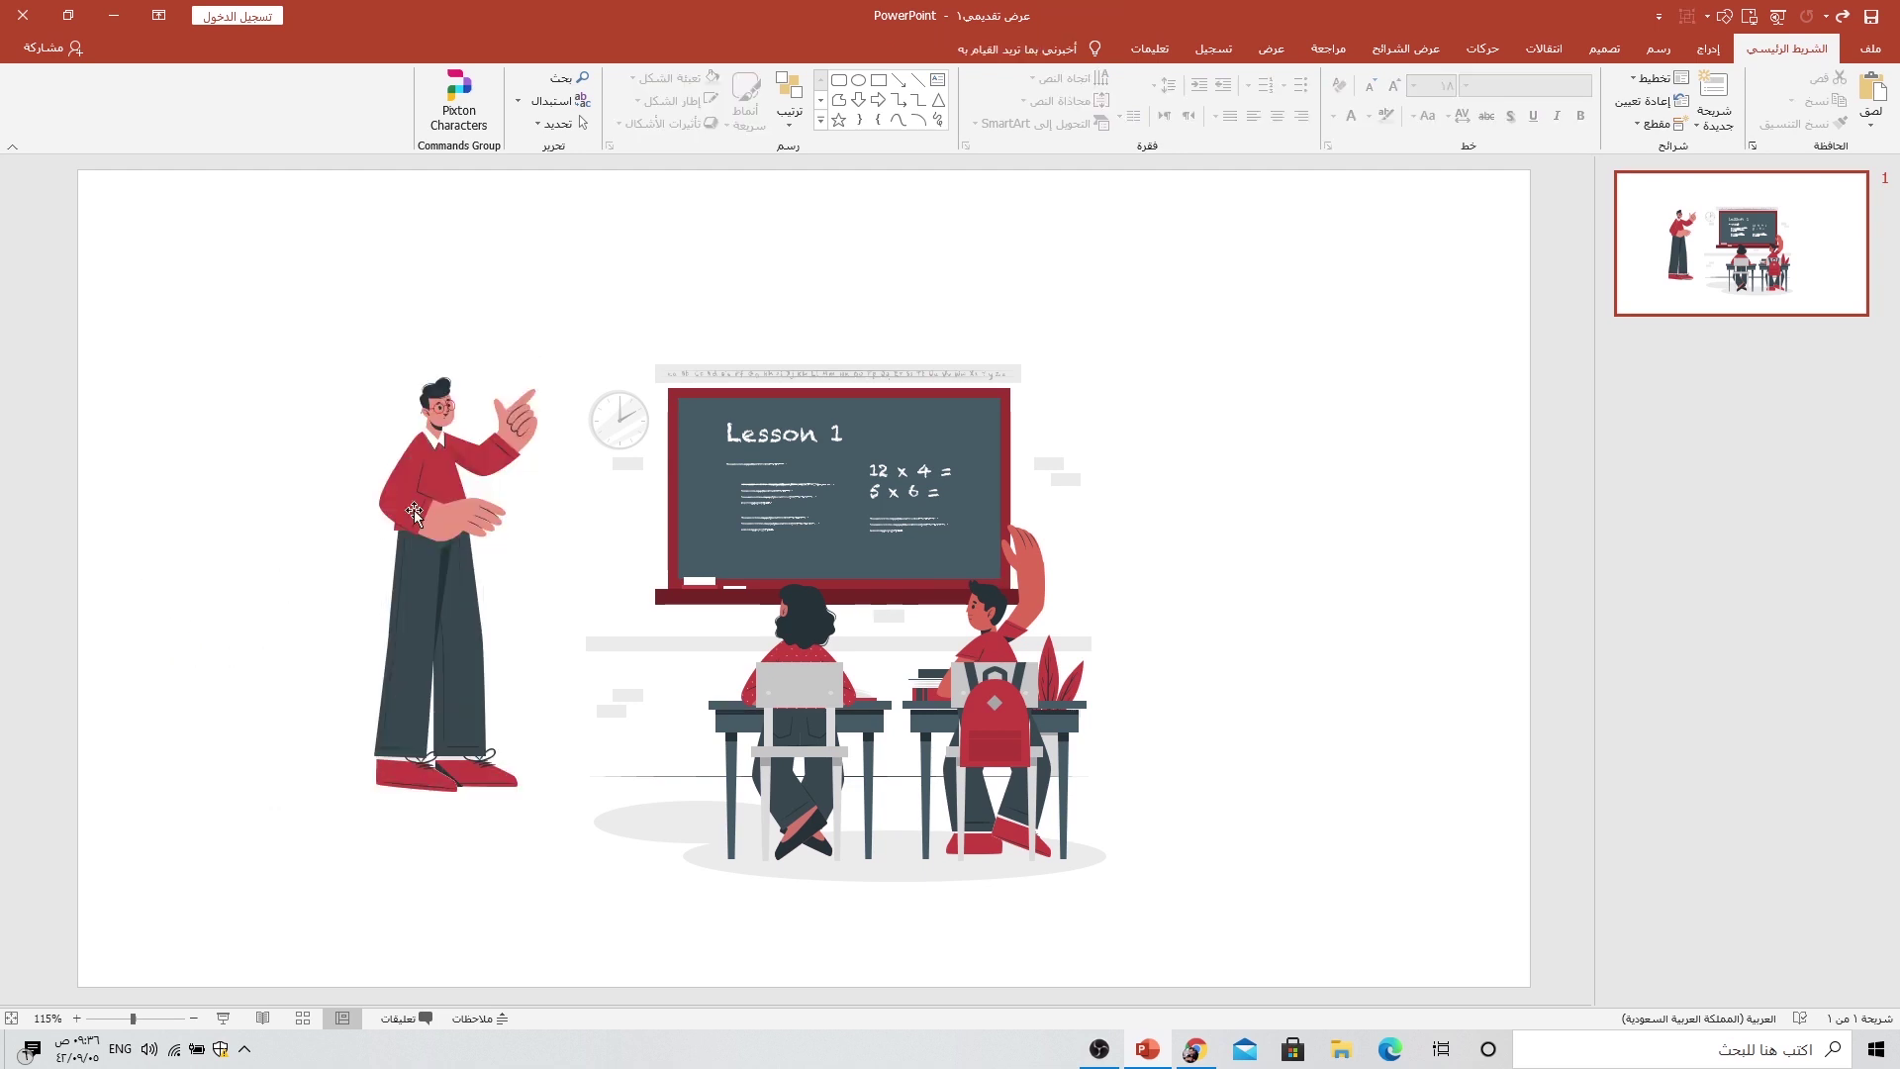
left_click_drag(368, 448, 373, 390)
mouse_move(460, 465)
left_mouse_down()
mouse_move(445, 317)
mouse_move(517, 385)
left_mouse_up()
left_click_drag(360, 623, 322, 643)
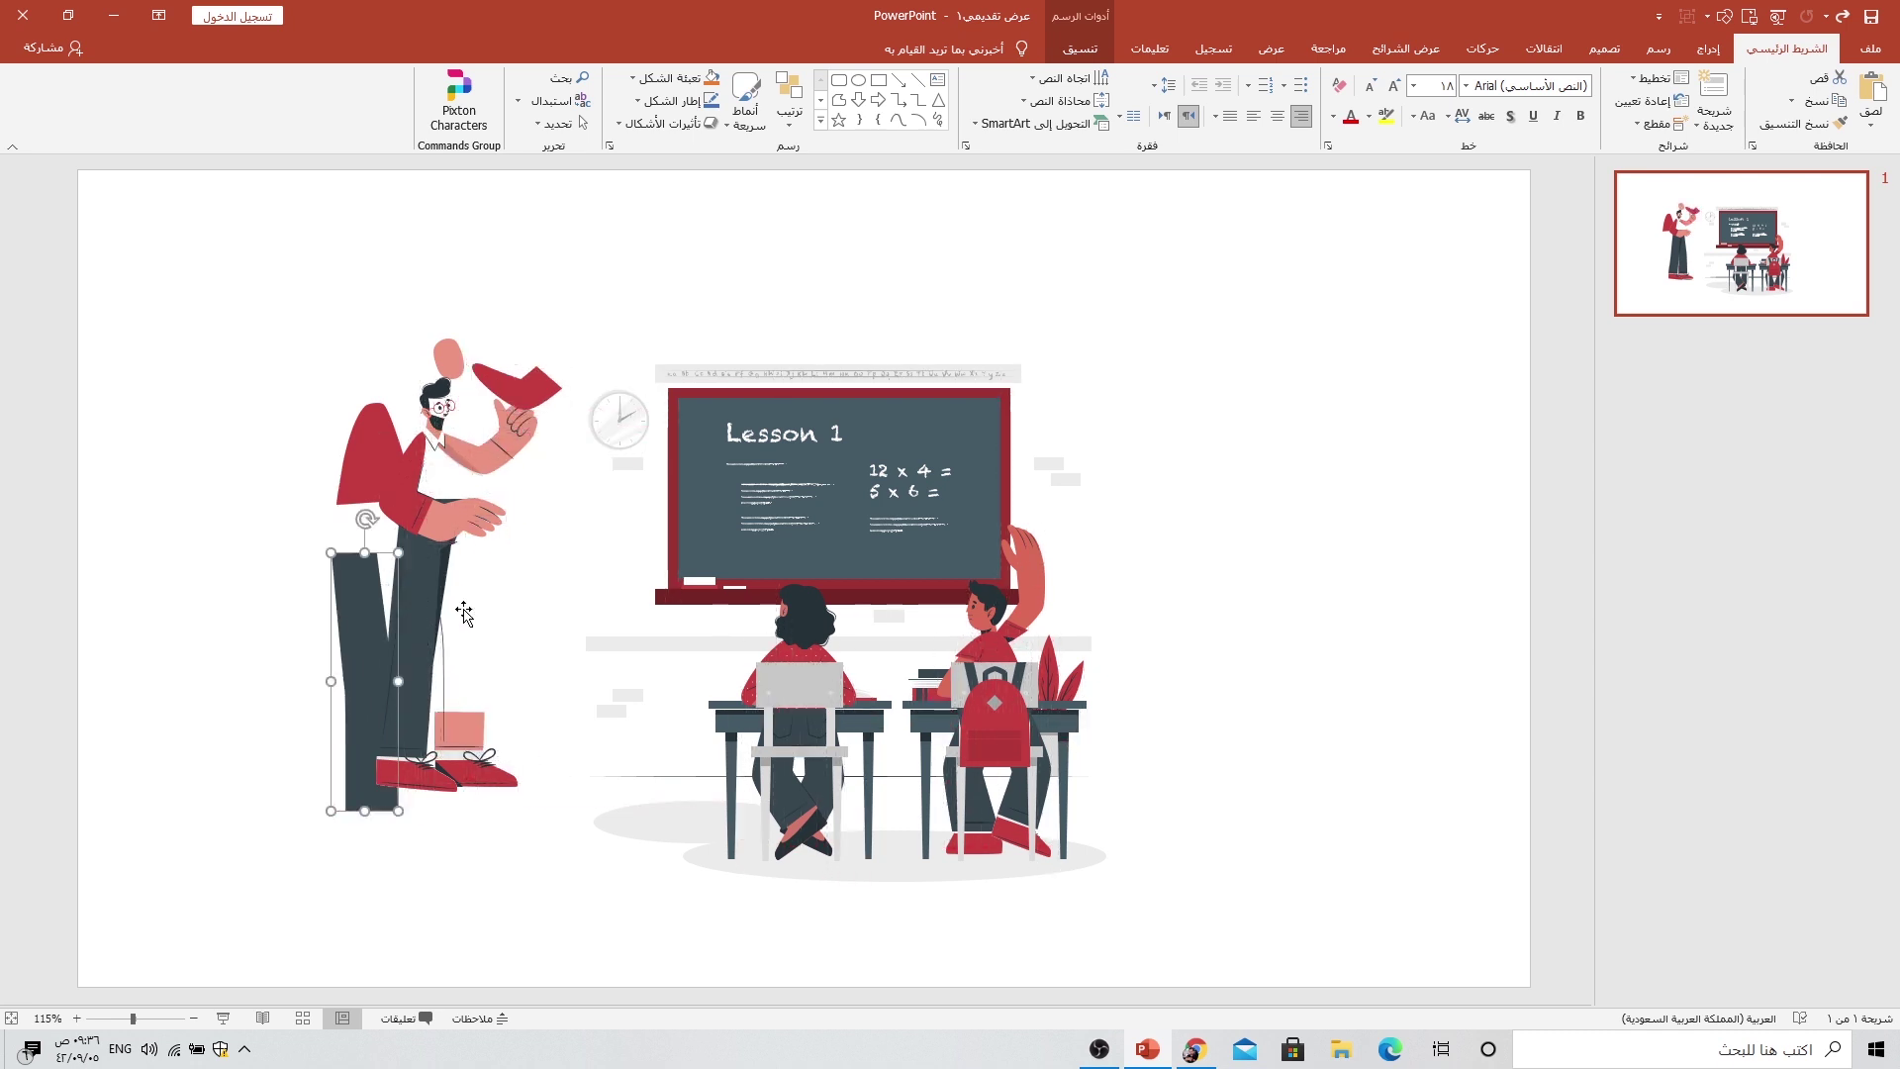
left_click_drag(462, 607, 433, 799)
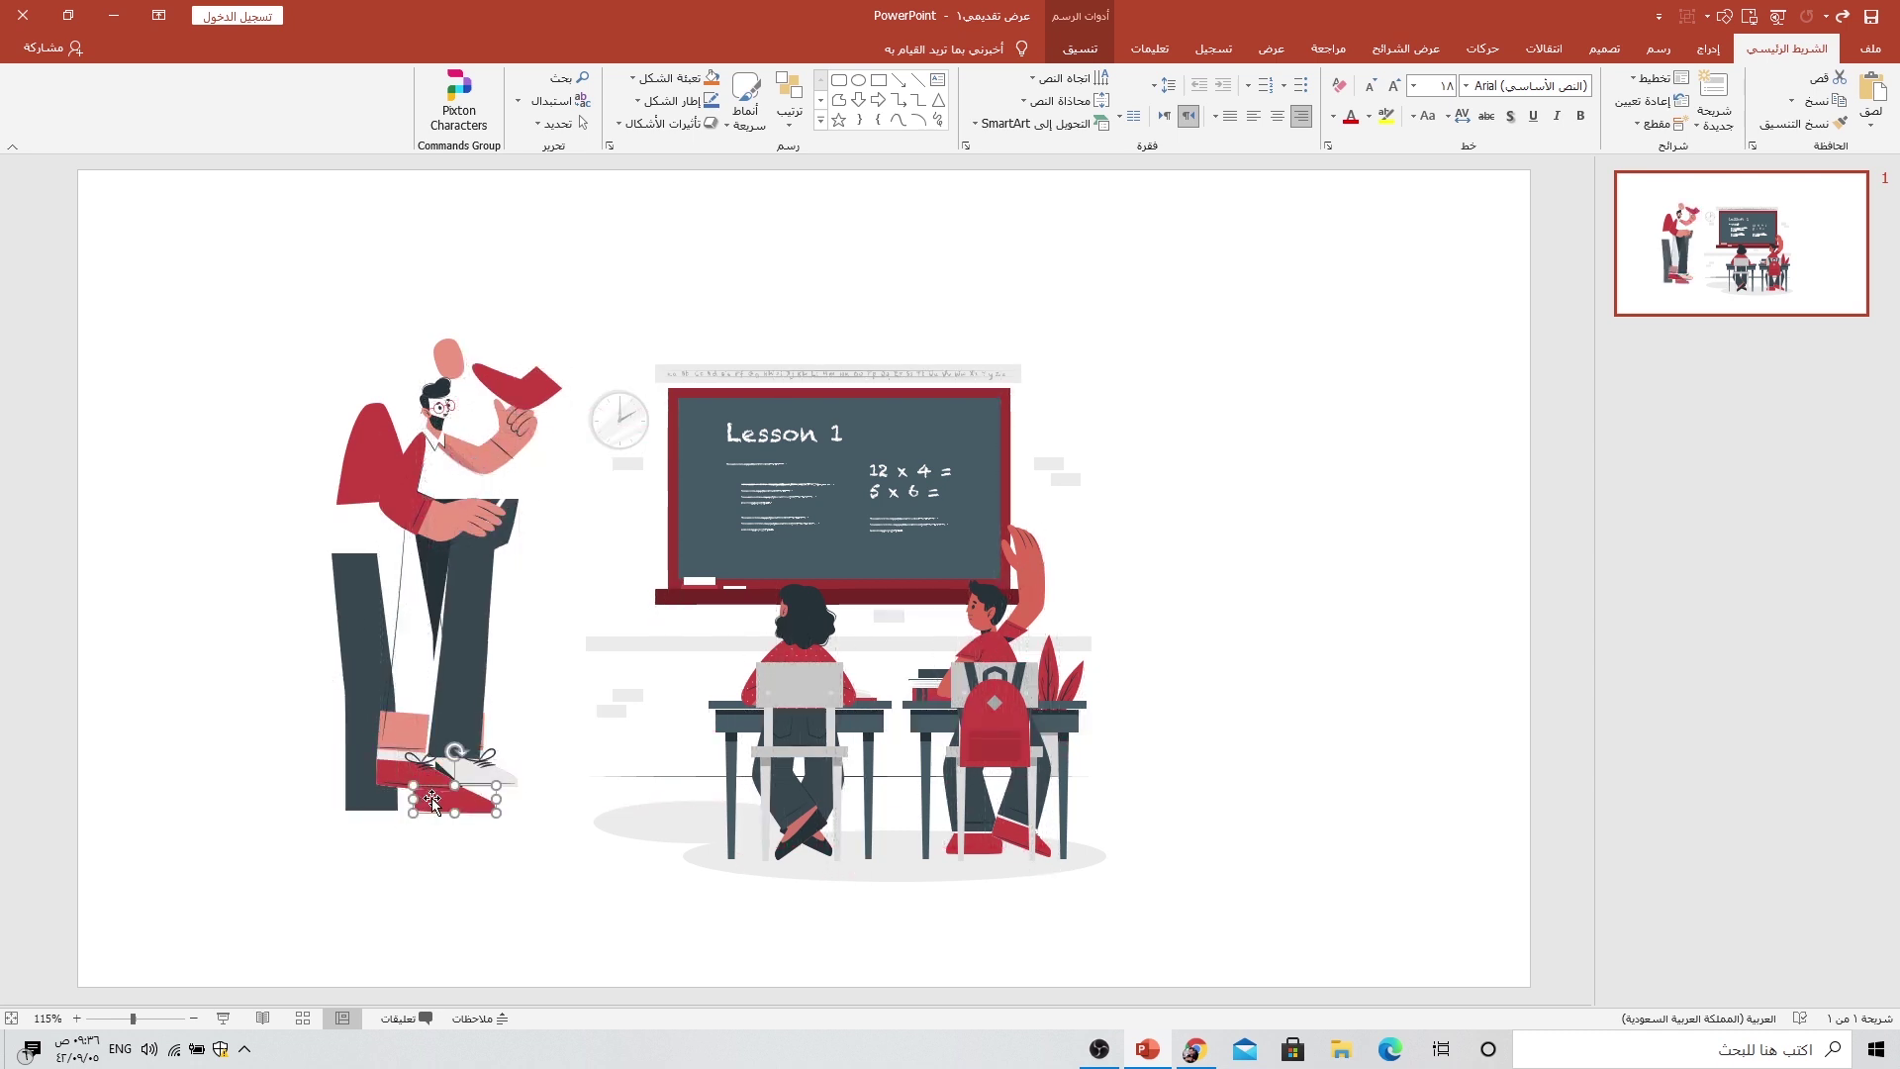
Step: Undo the teacher's disassembly so the figure stands whole before the blackboard
key("ctrl+z")
key("ctrl+z")
key("ctrl+z")
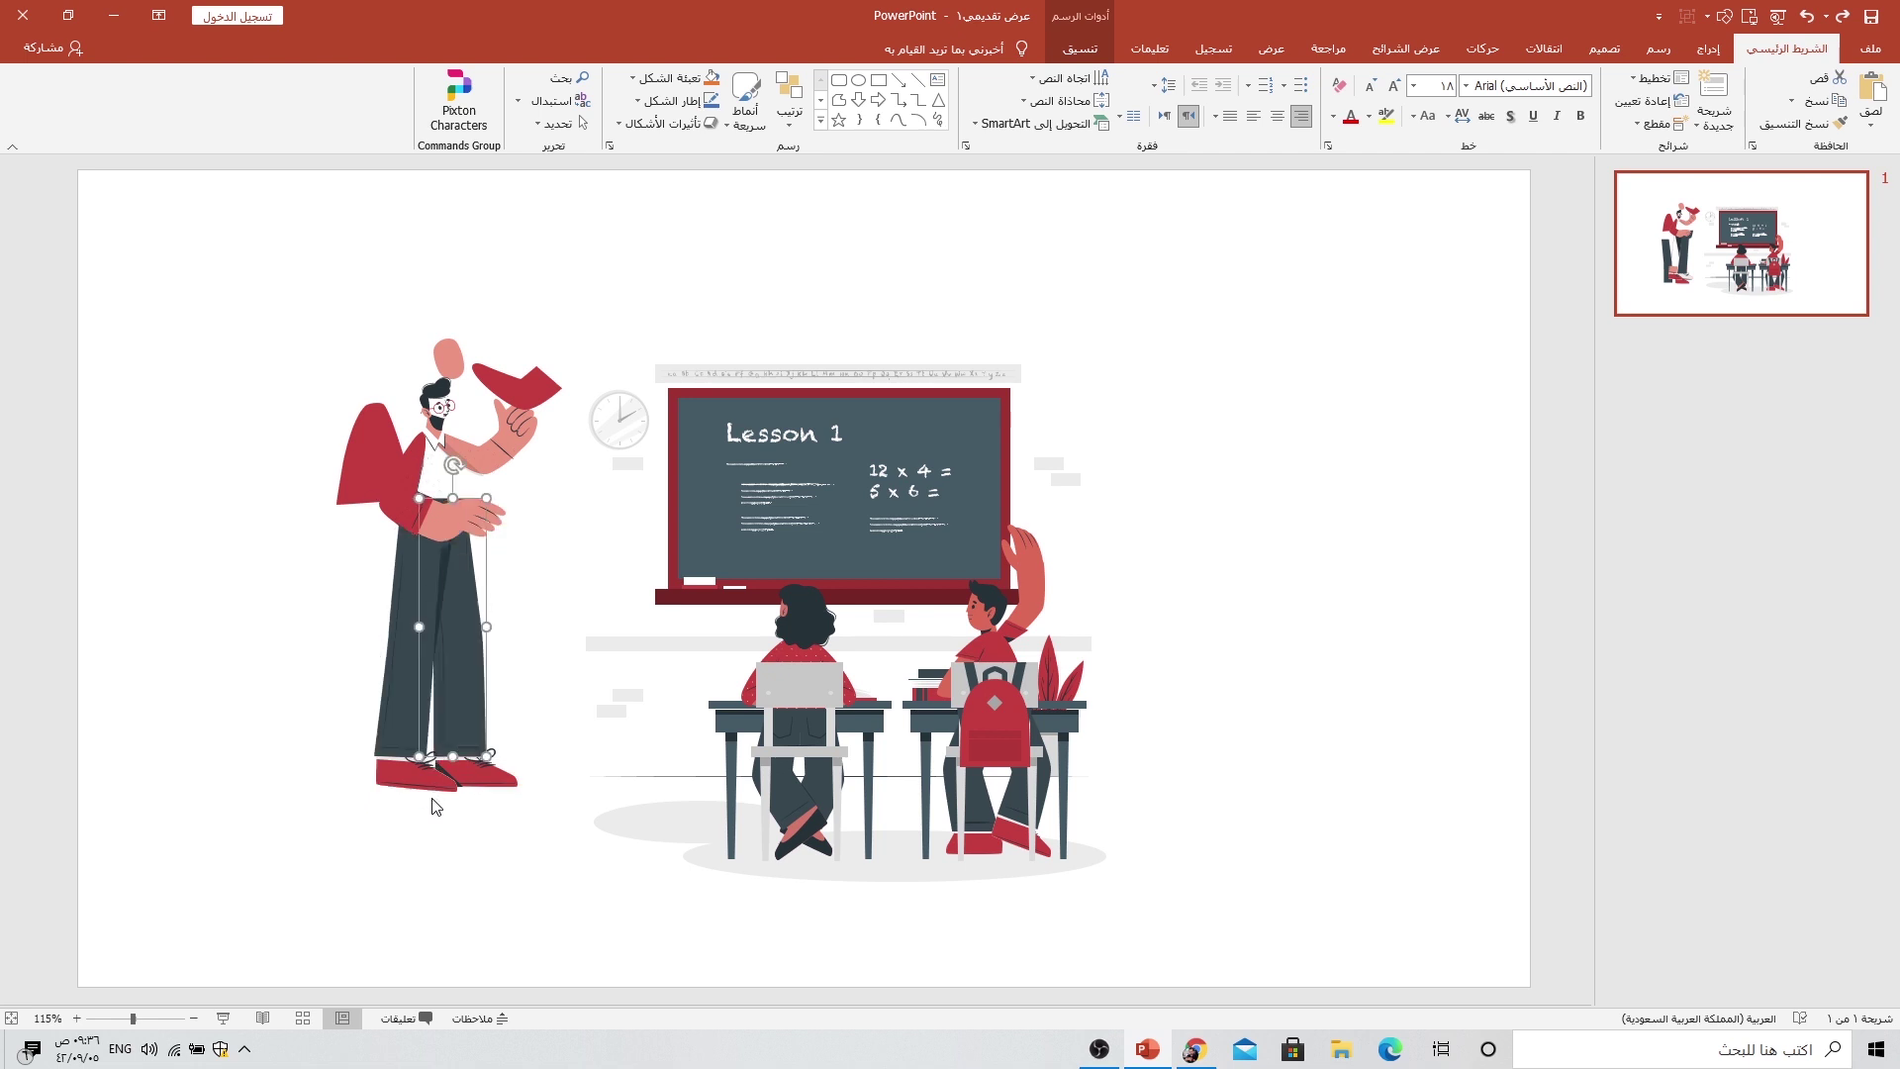
key("ctrl+z")
key("ctrl+z")
key("ctrl+z")
key("ctrl+z")
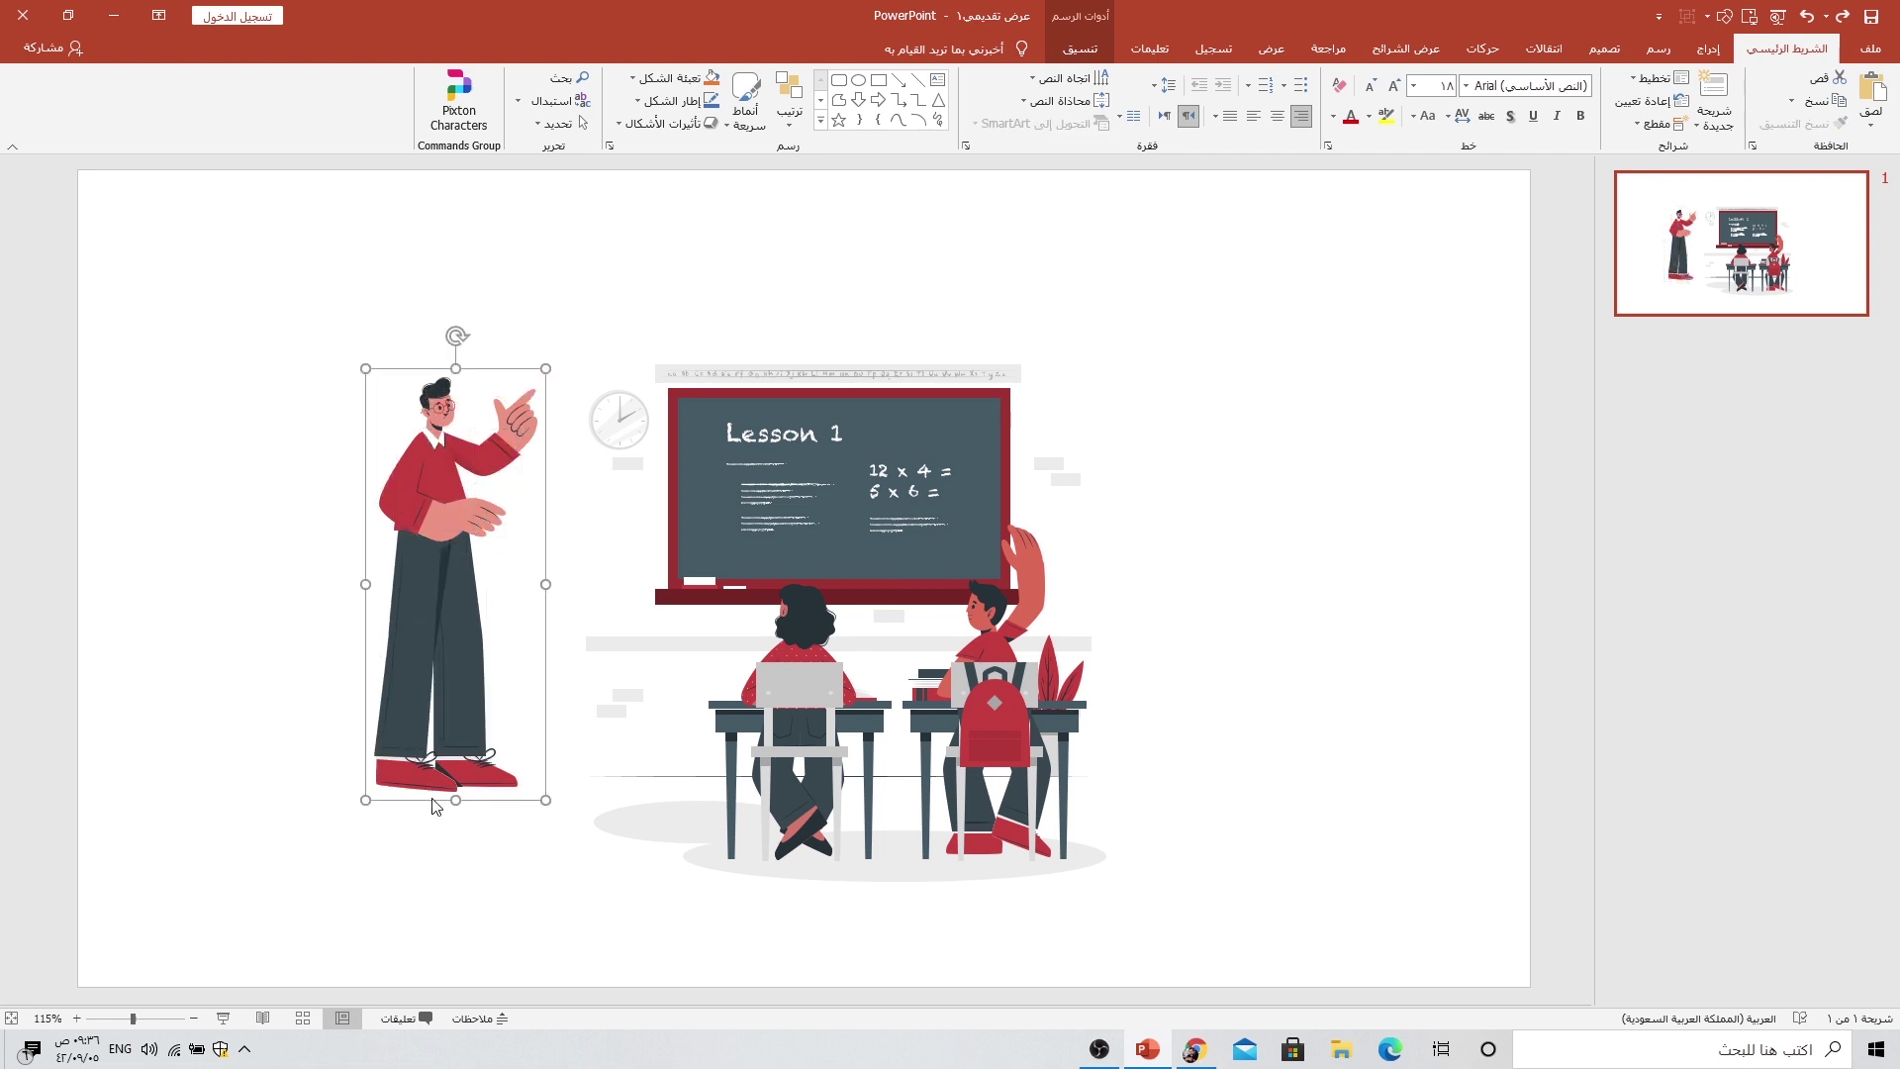
key("ctrl+z")
left_click(1066, 358)
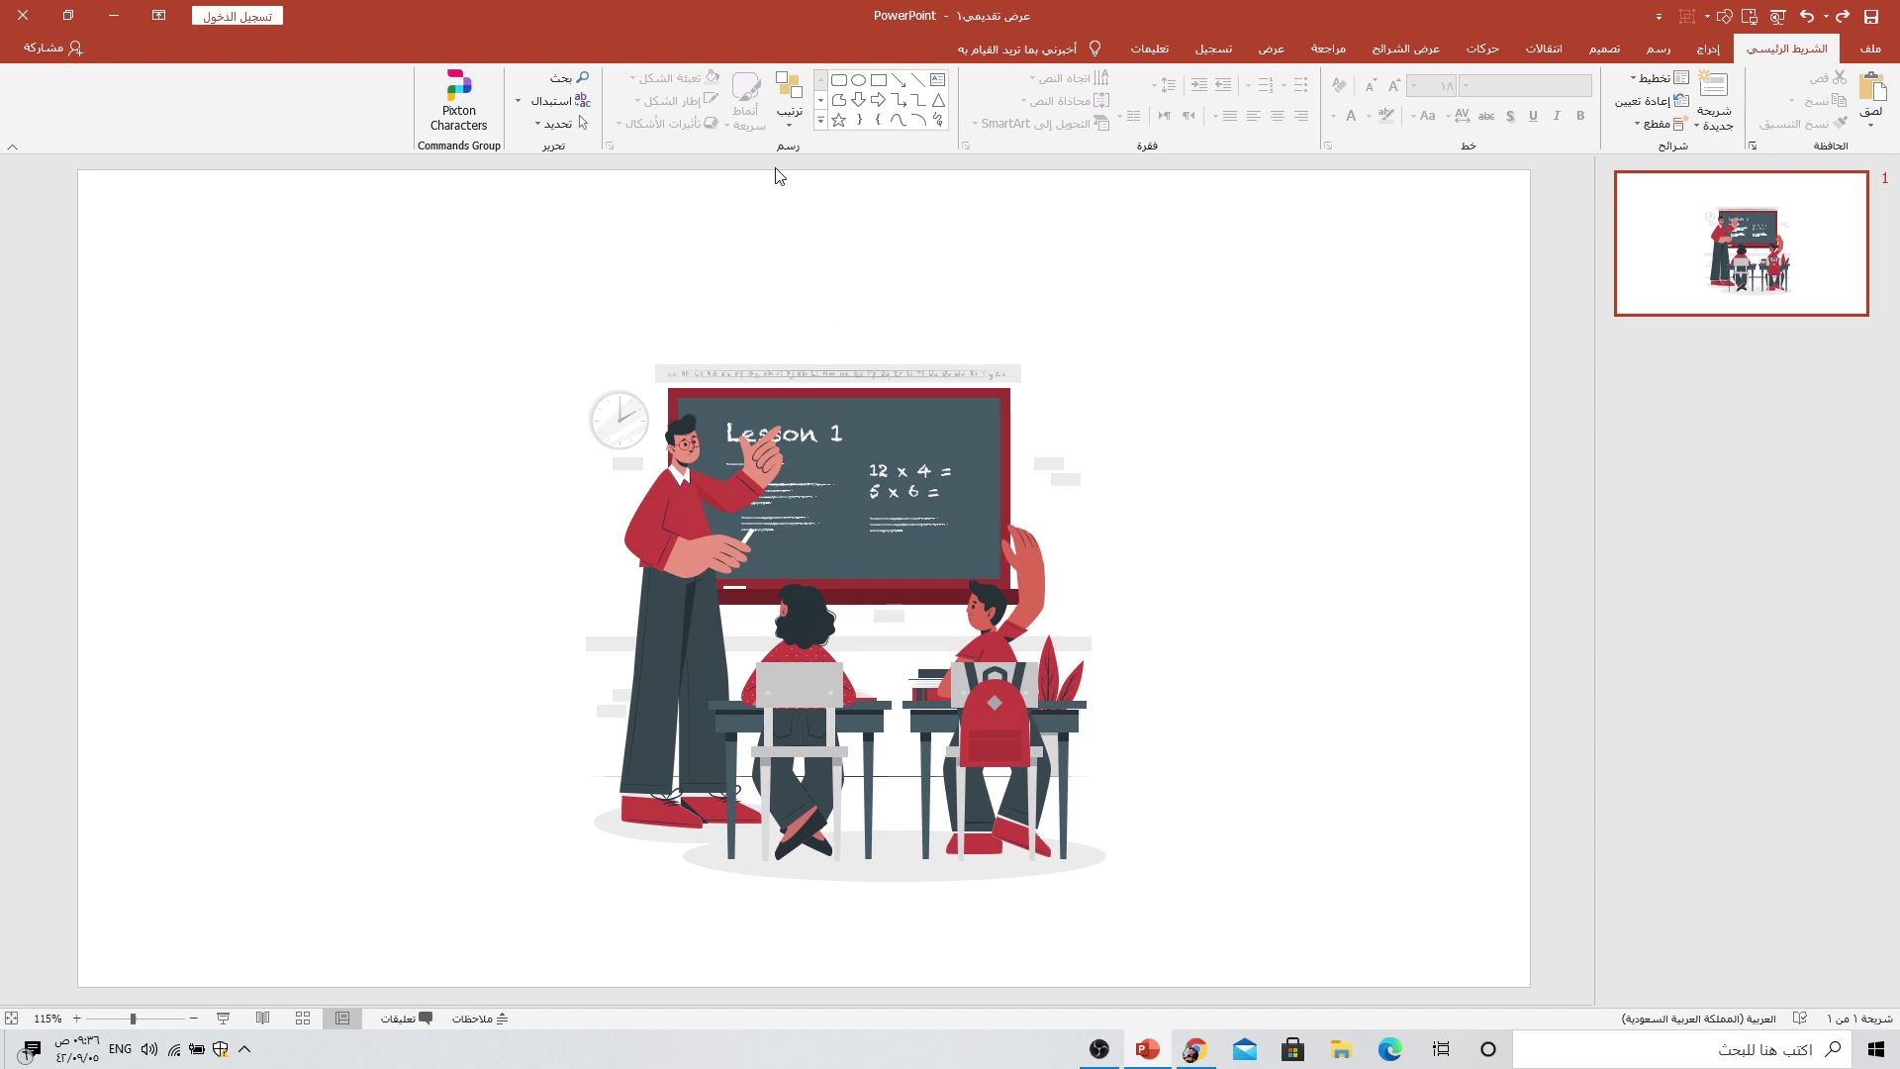
Step: Open the Selection Pane and expand, then collapse, the nested illustration groups
left_click(790, 135)
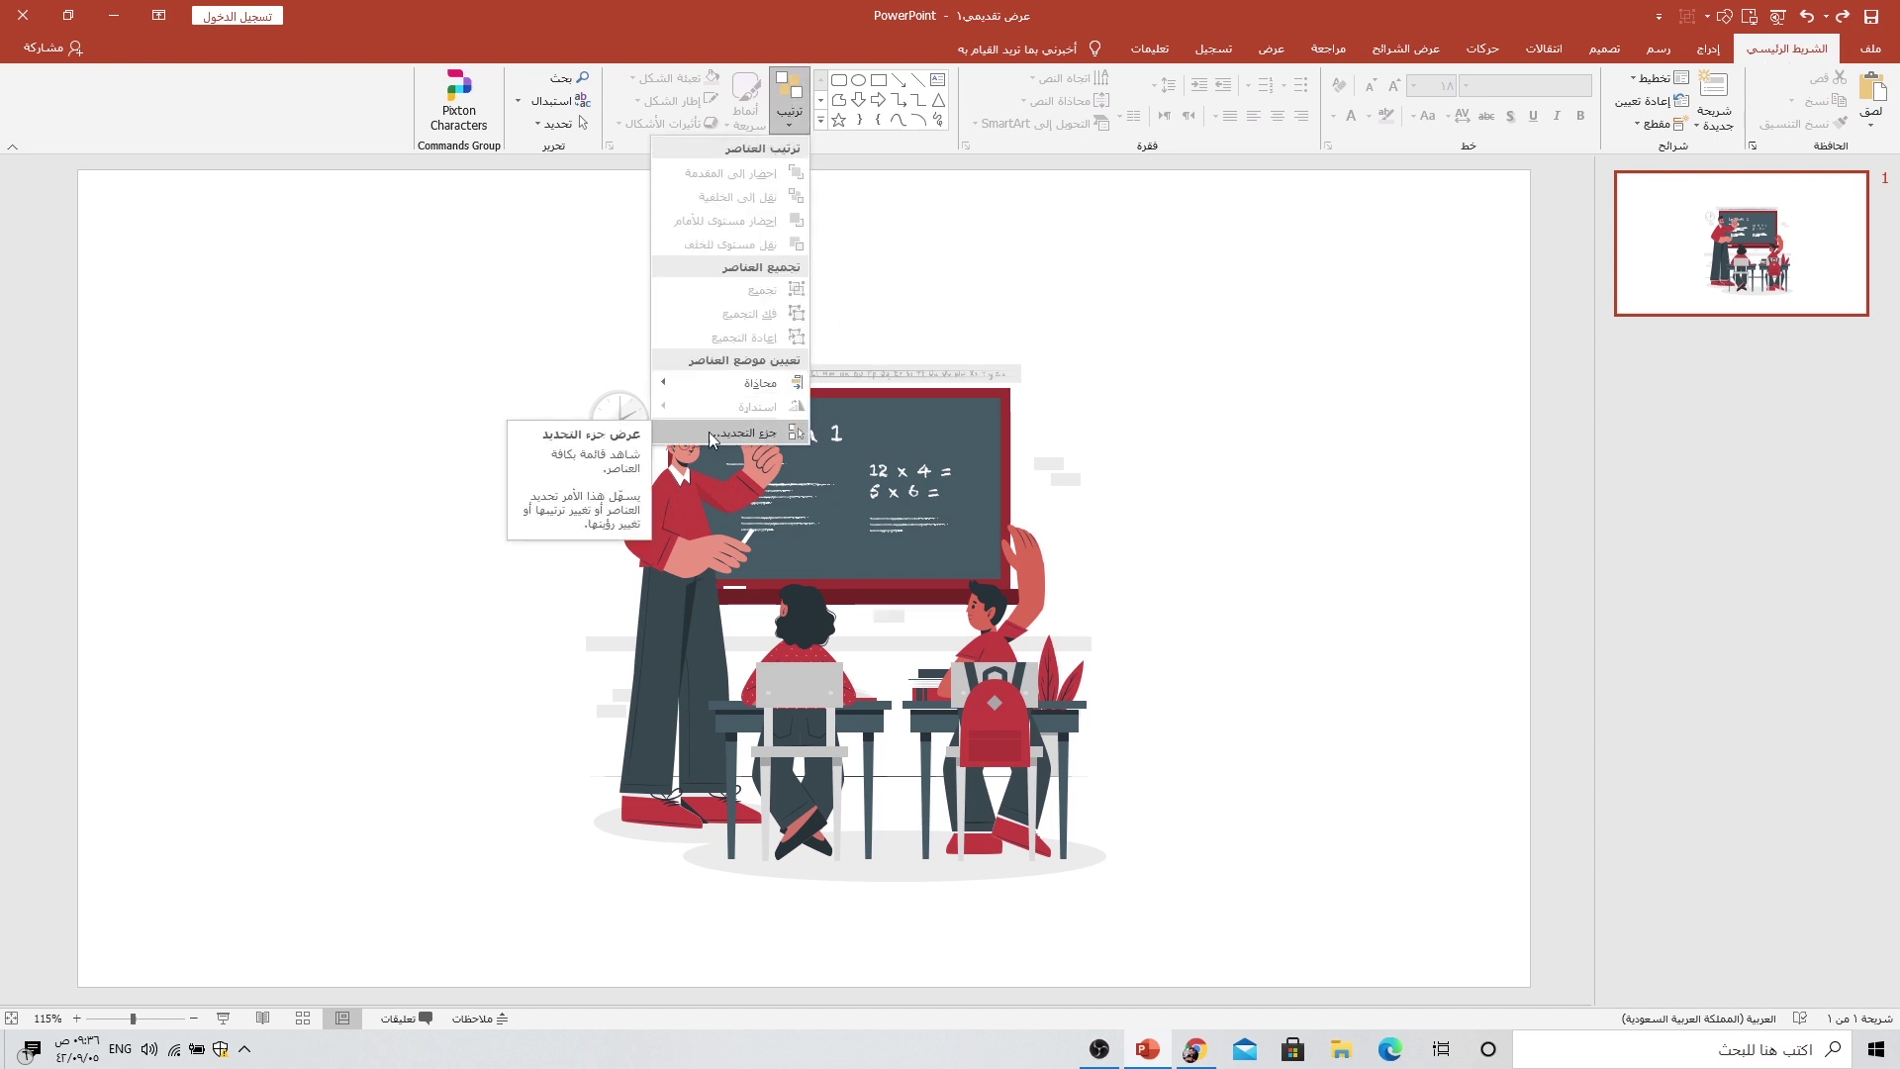
left_click(705, 434)
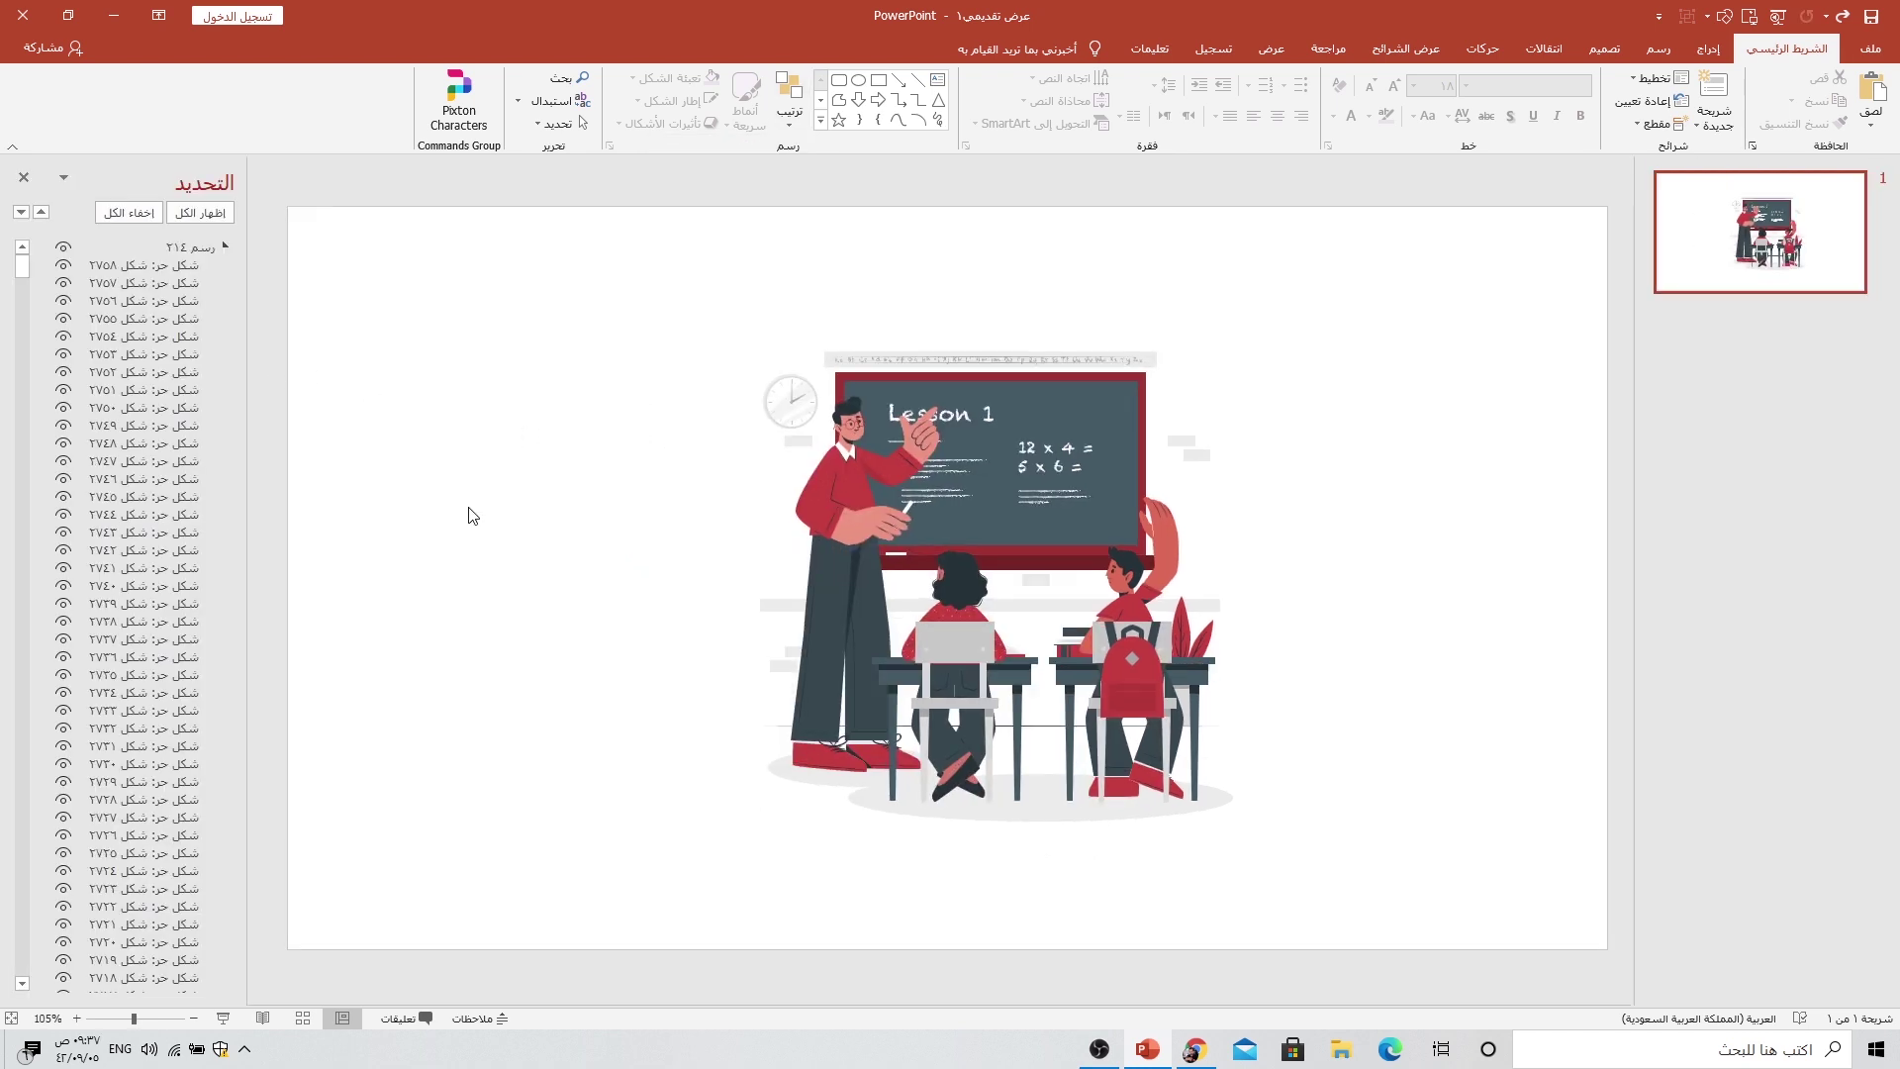
left_click(225, 247)
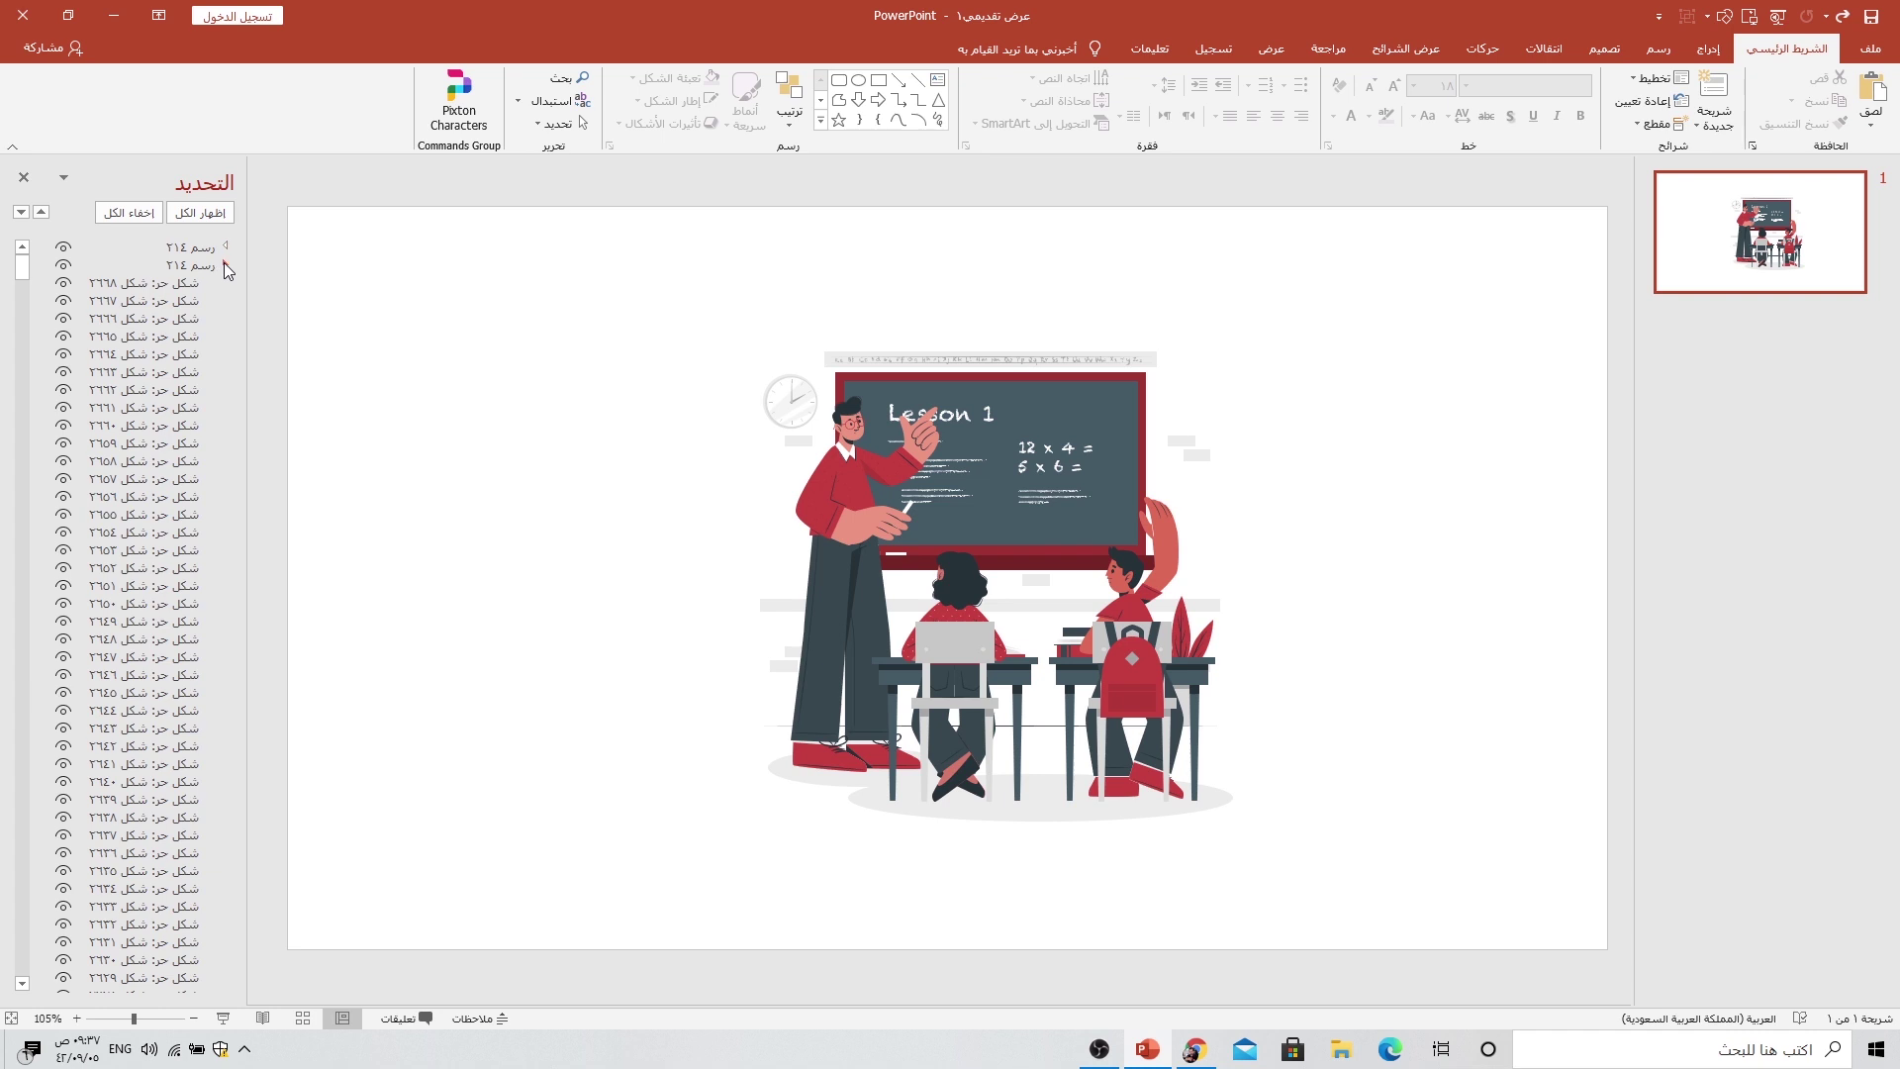
left_click(225, 264)
left_click(224, 283)
left_click(224, 299)
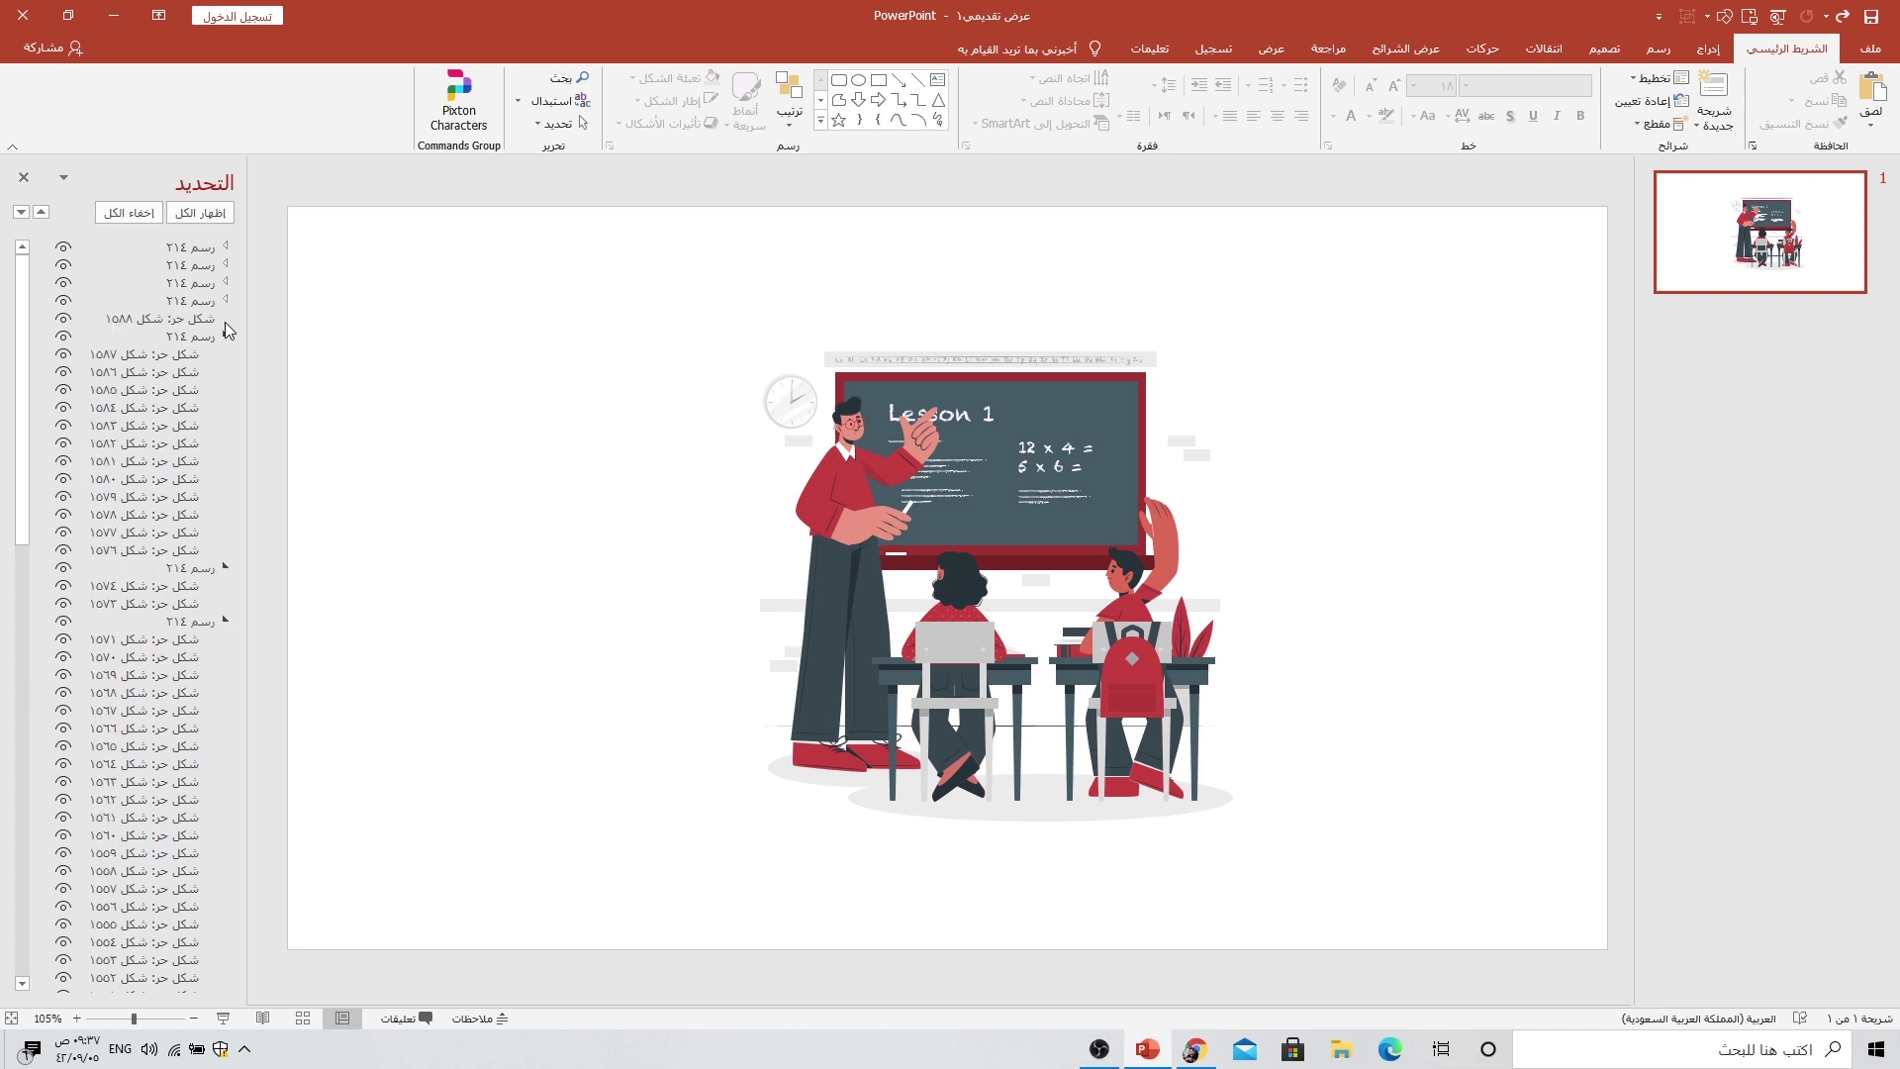
left_click(227, 337)
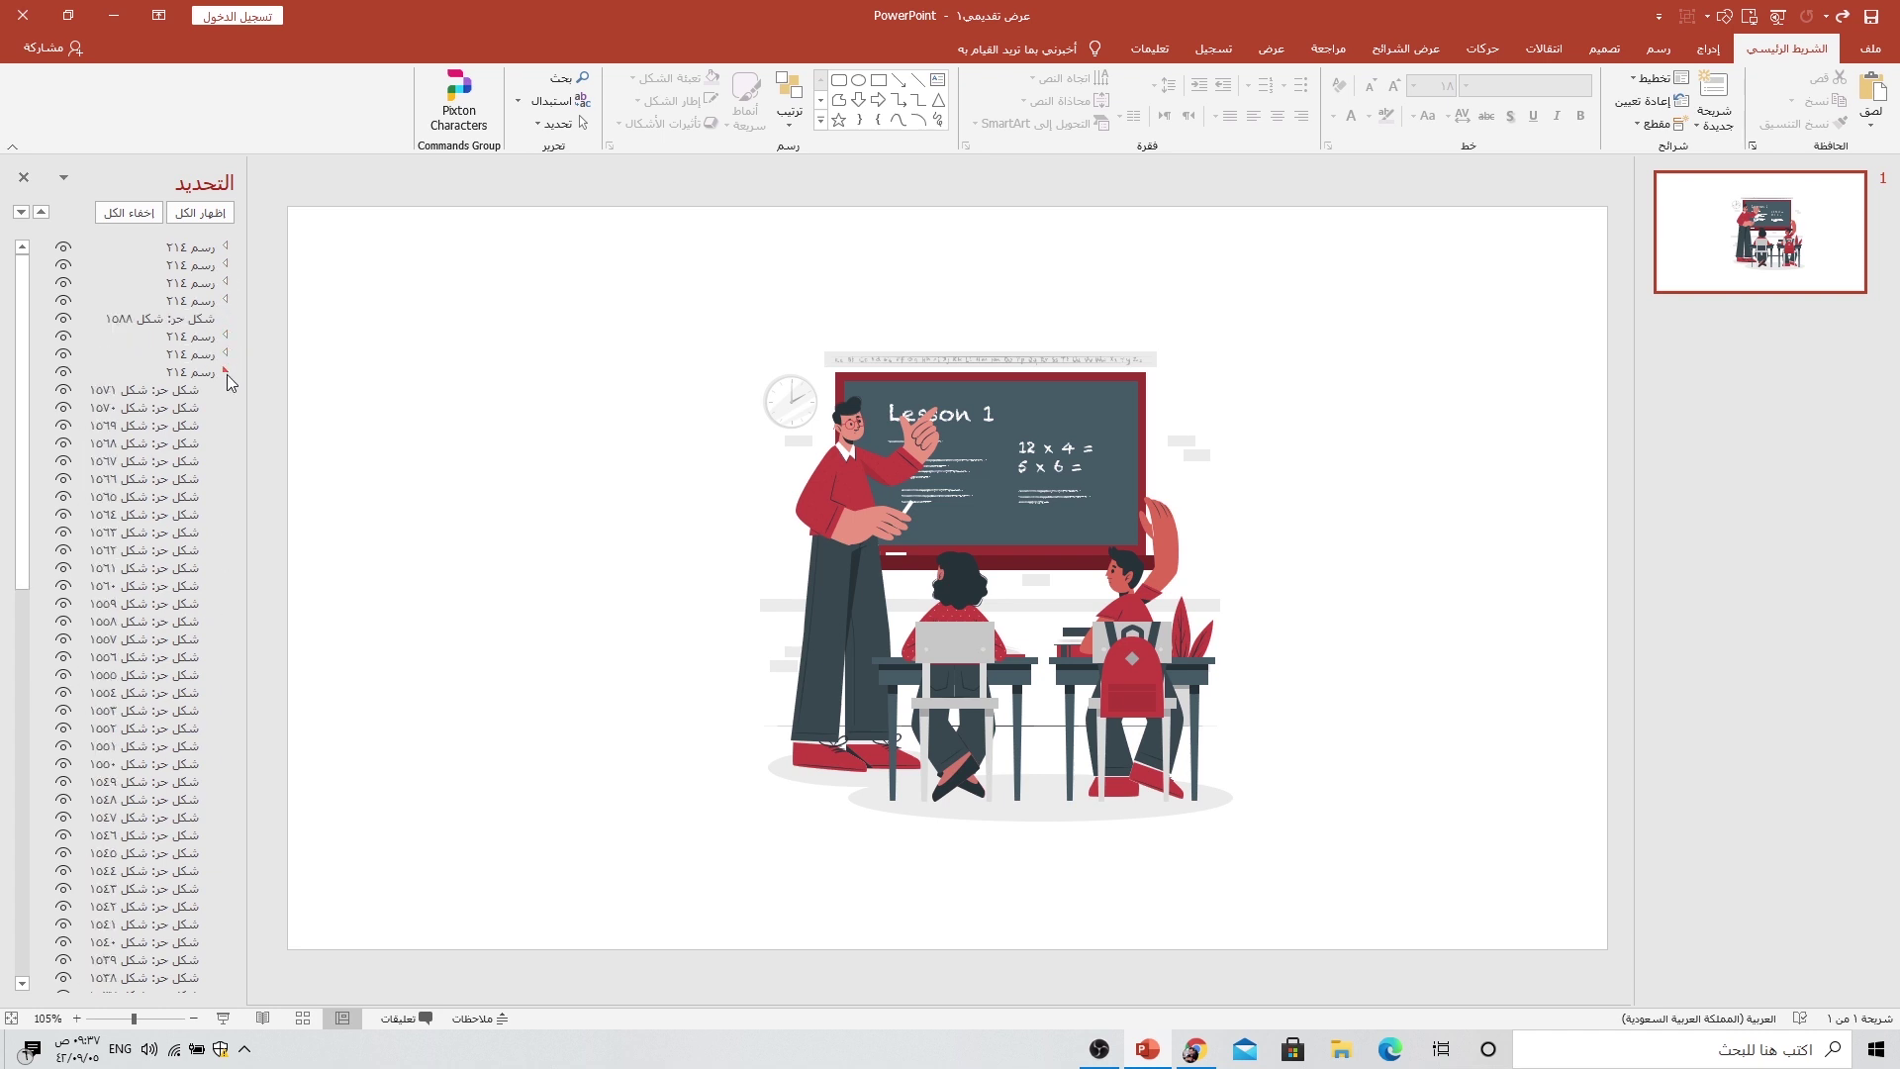
left_click(226, 372)
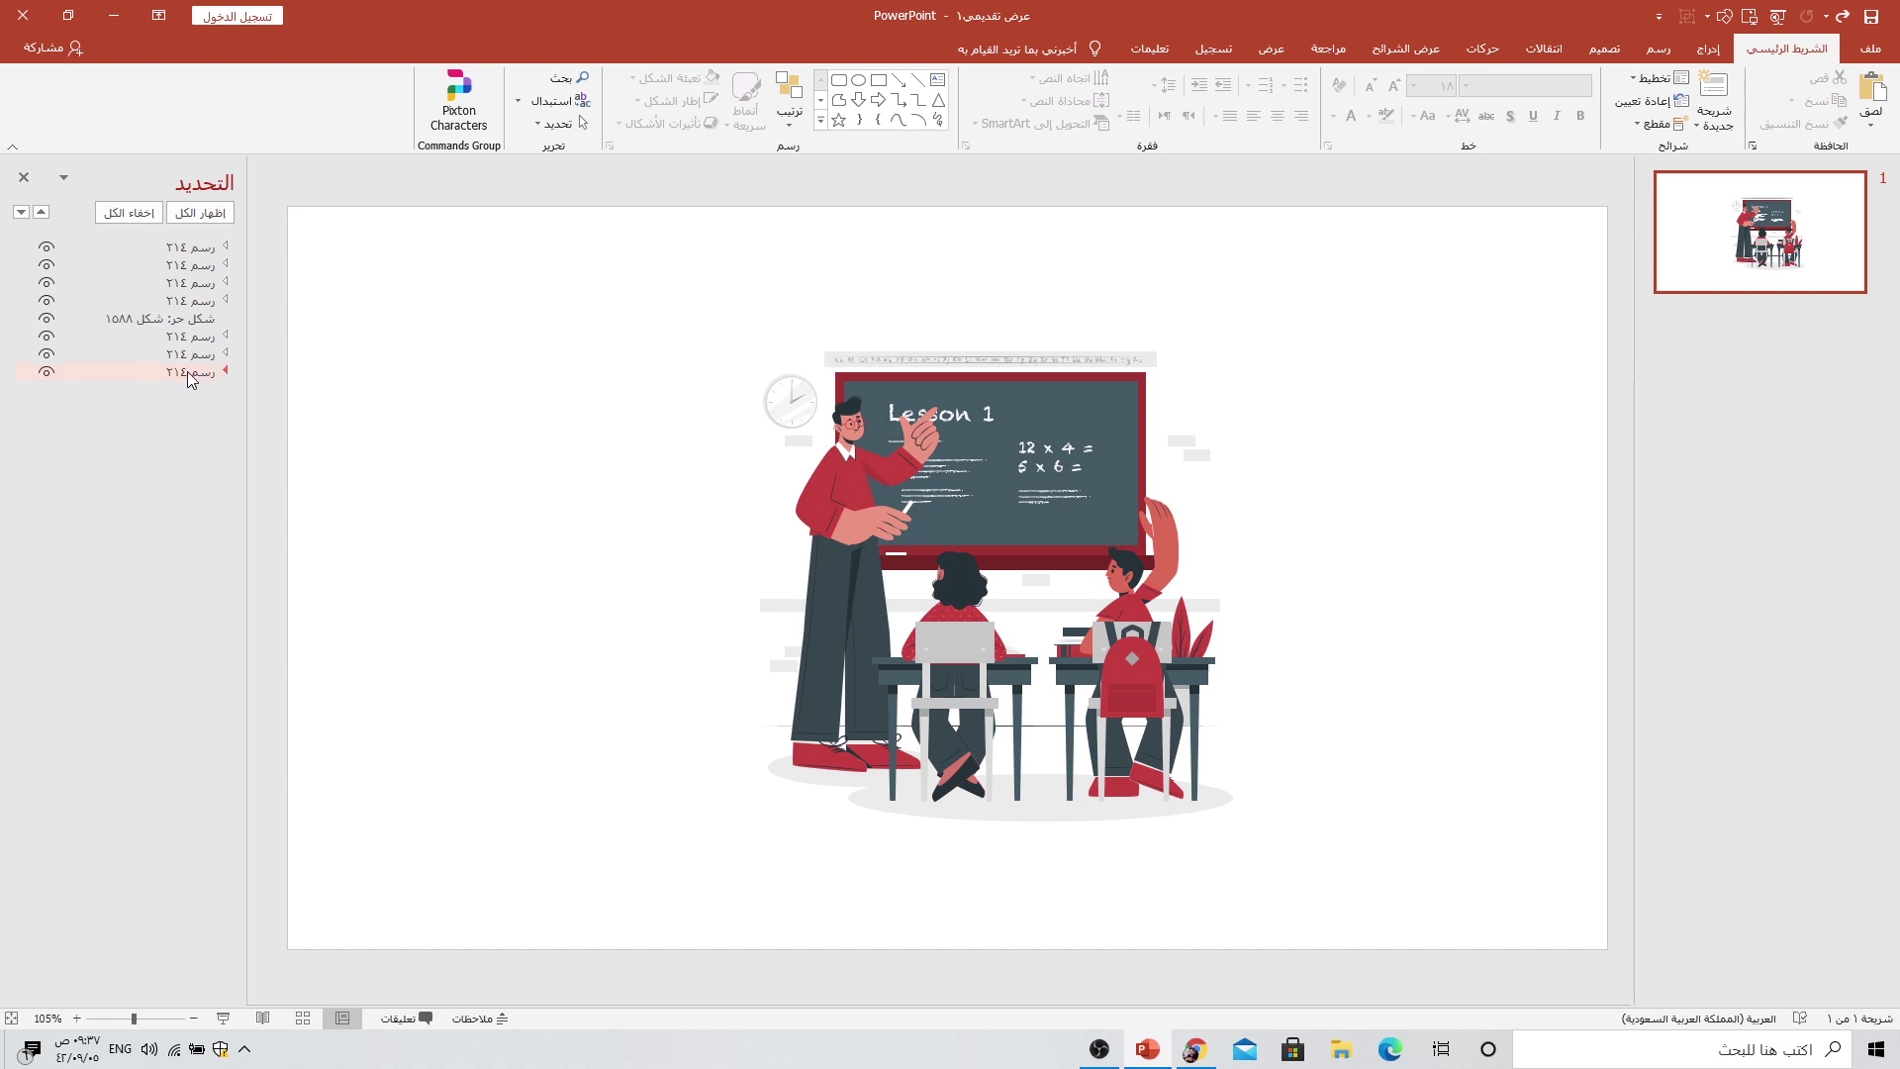
left_click(191, 376)
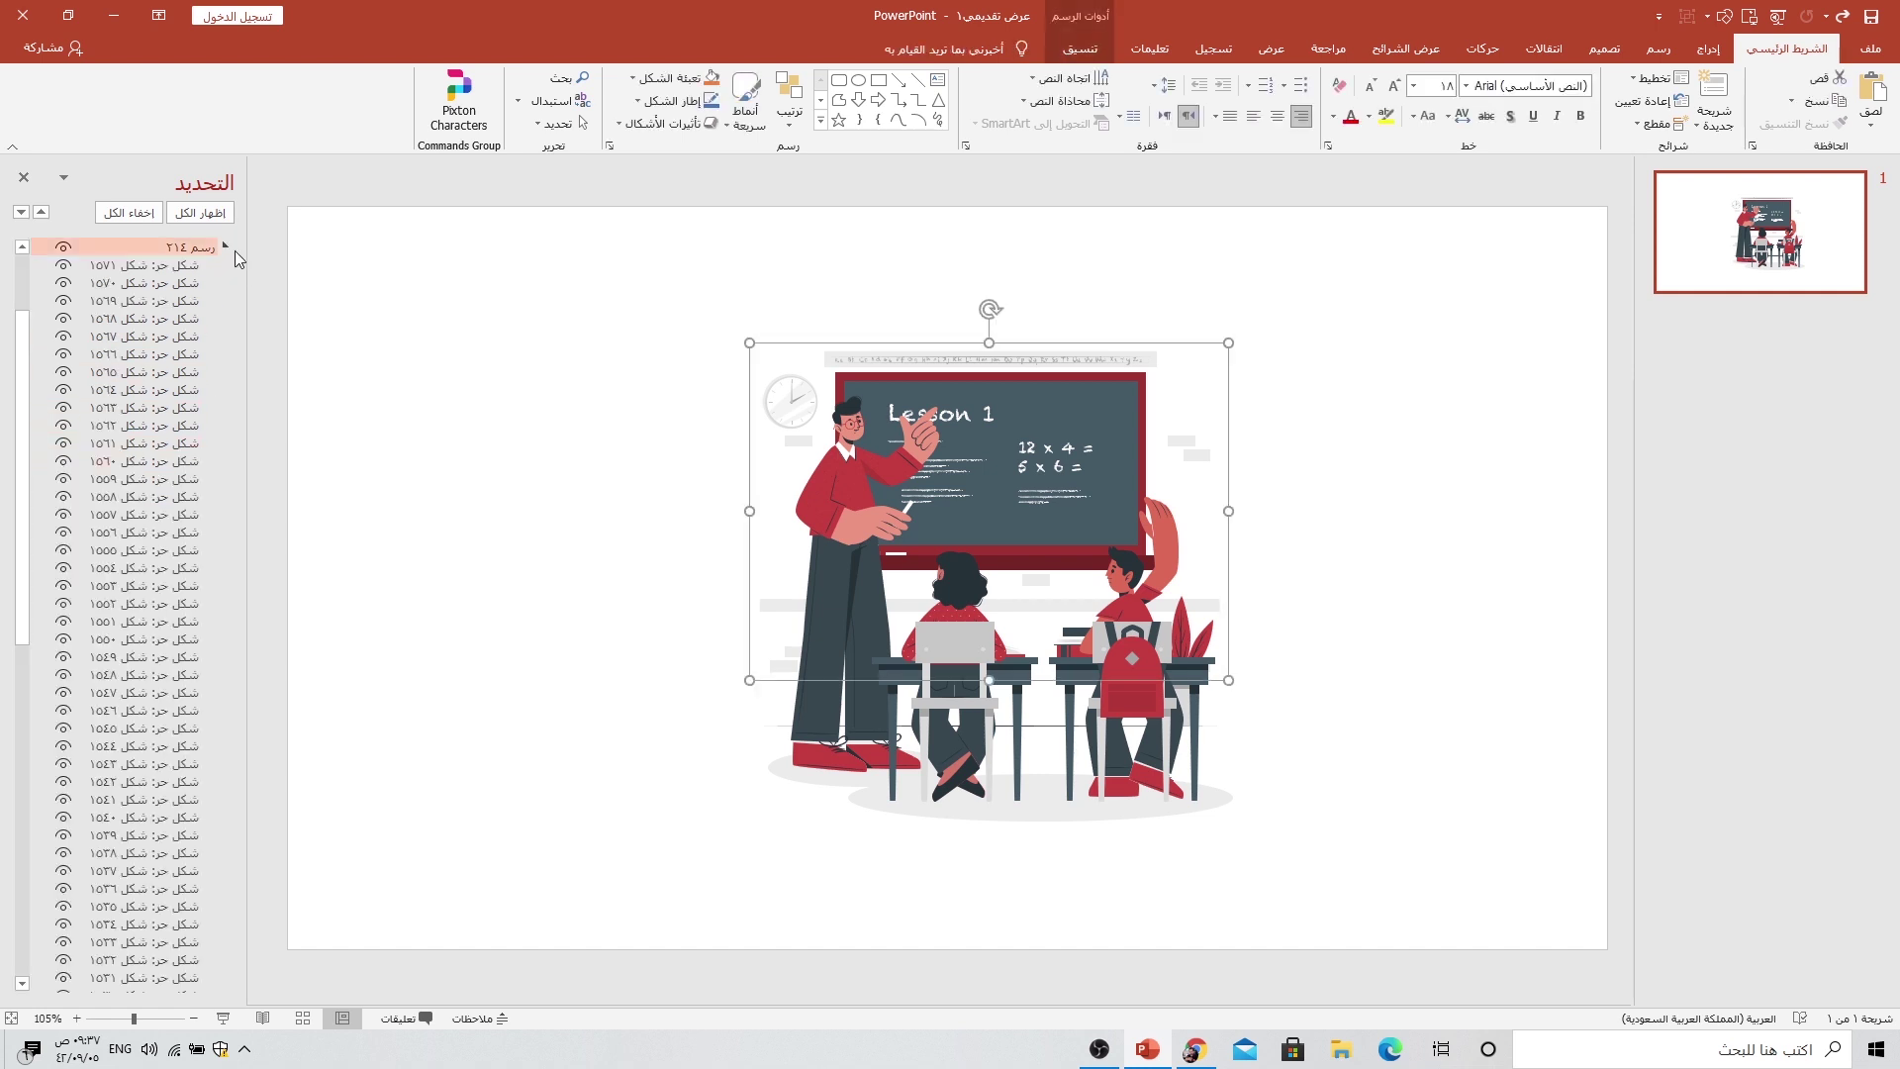
left_click(225, 248)
Step: Select the teacher and boy figures, restoring the boy to his desk with Ctrl+Y
left_click(656, 505)
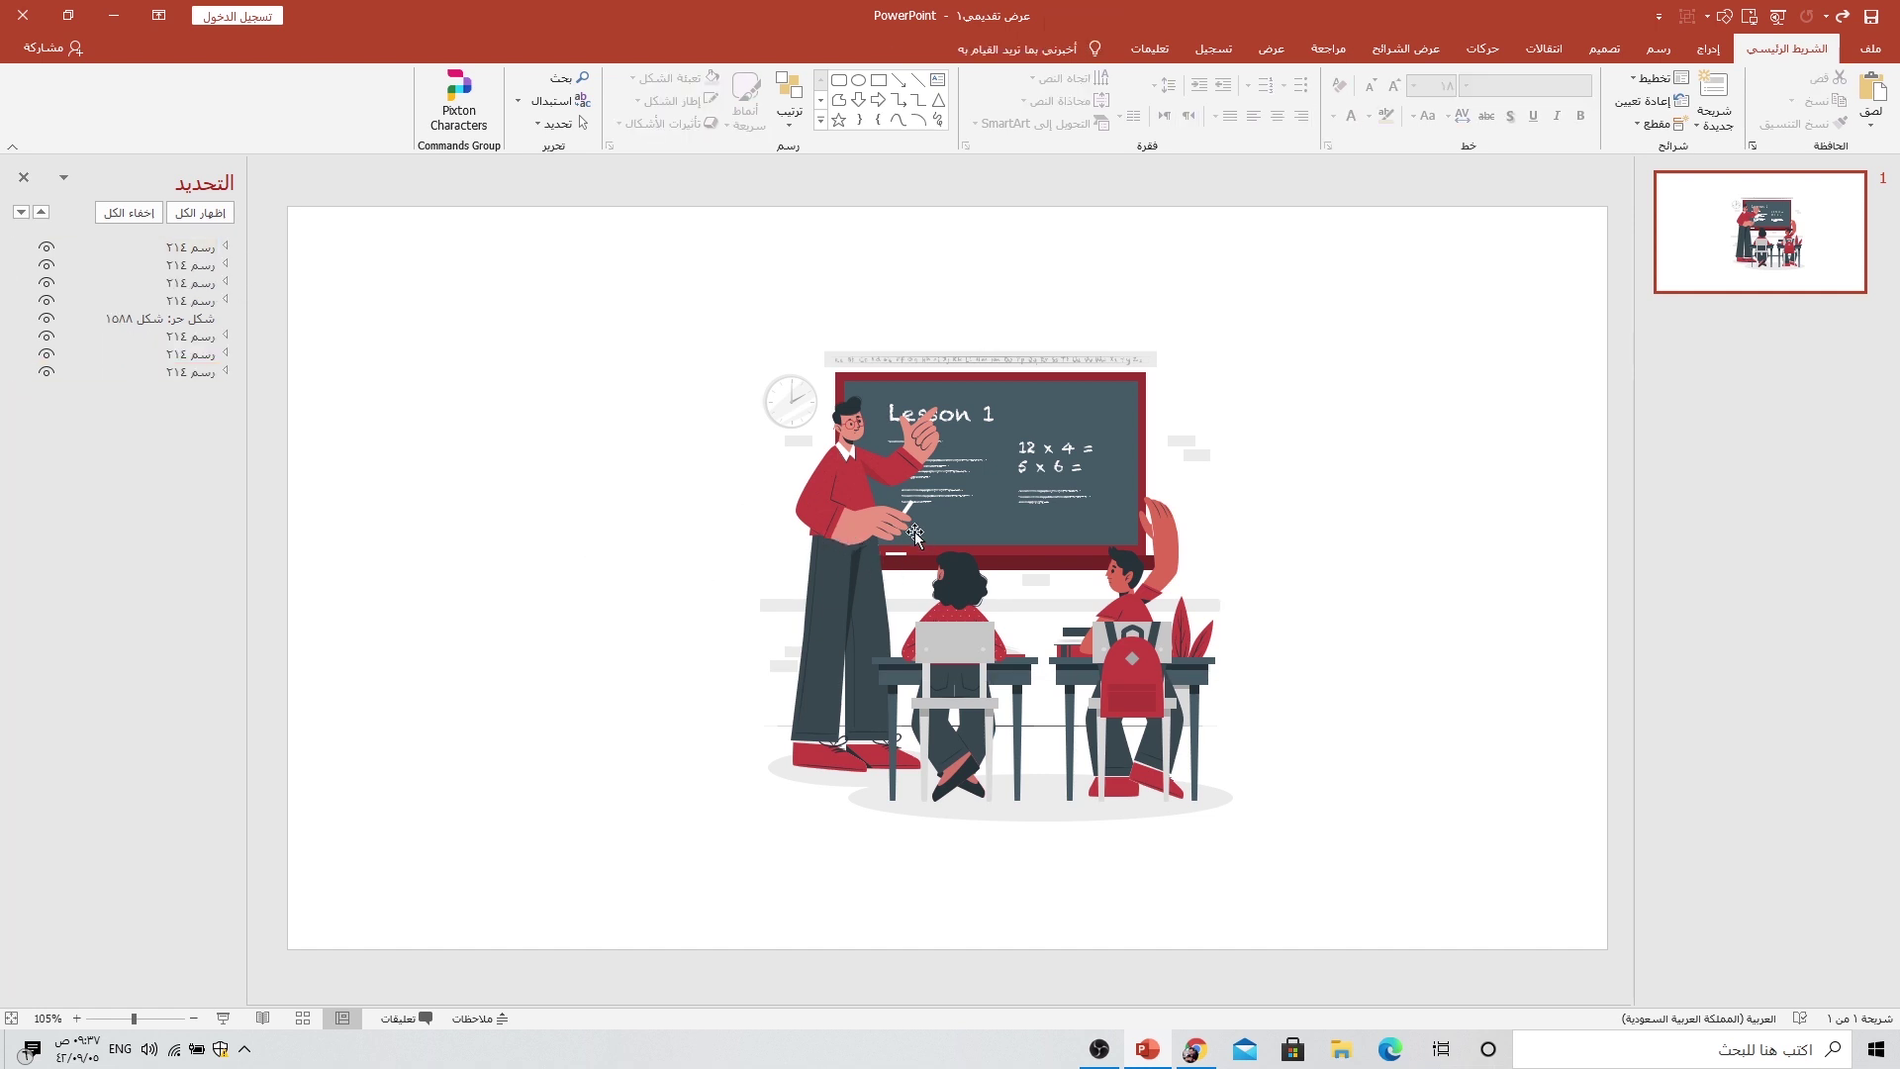
left_click(849, 534)
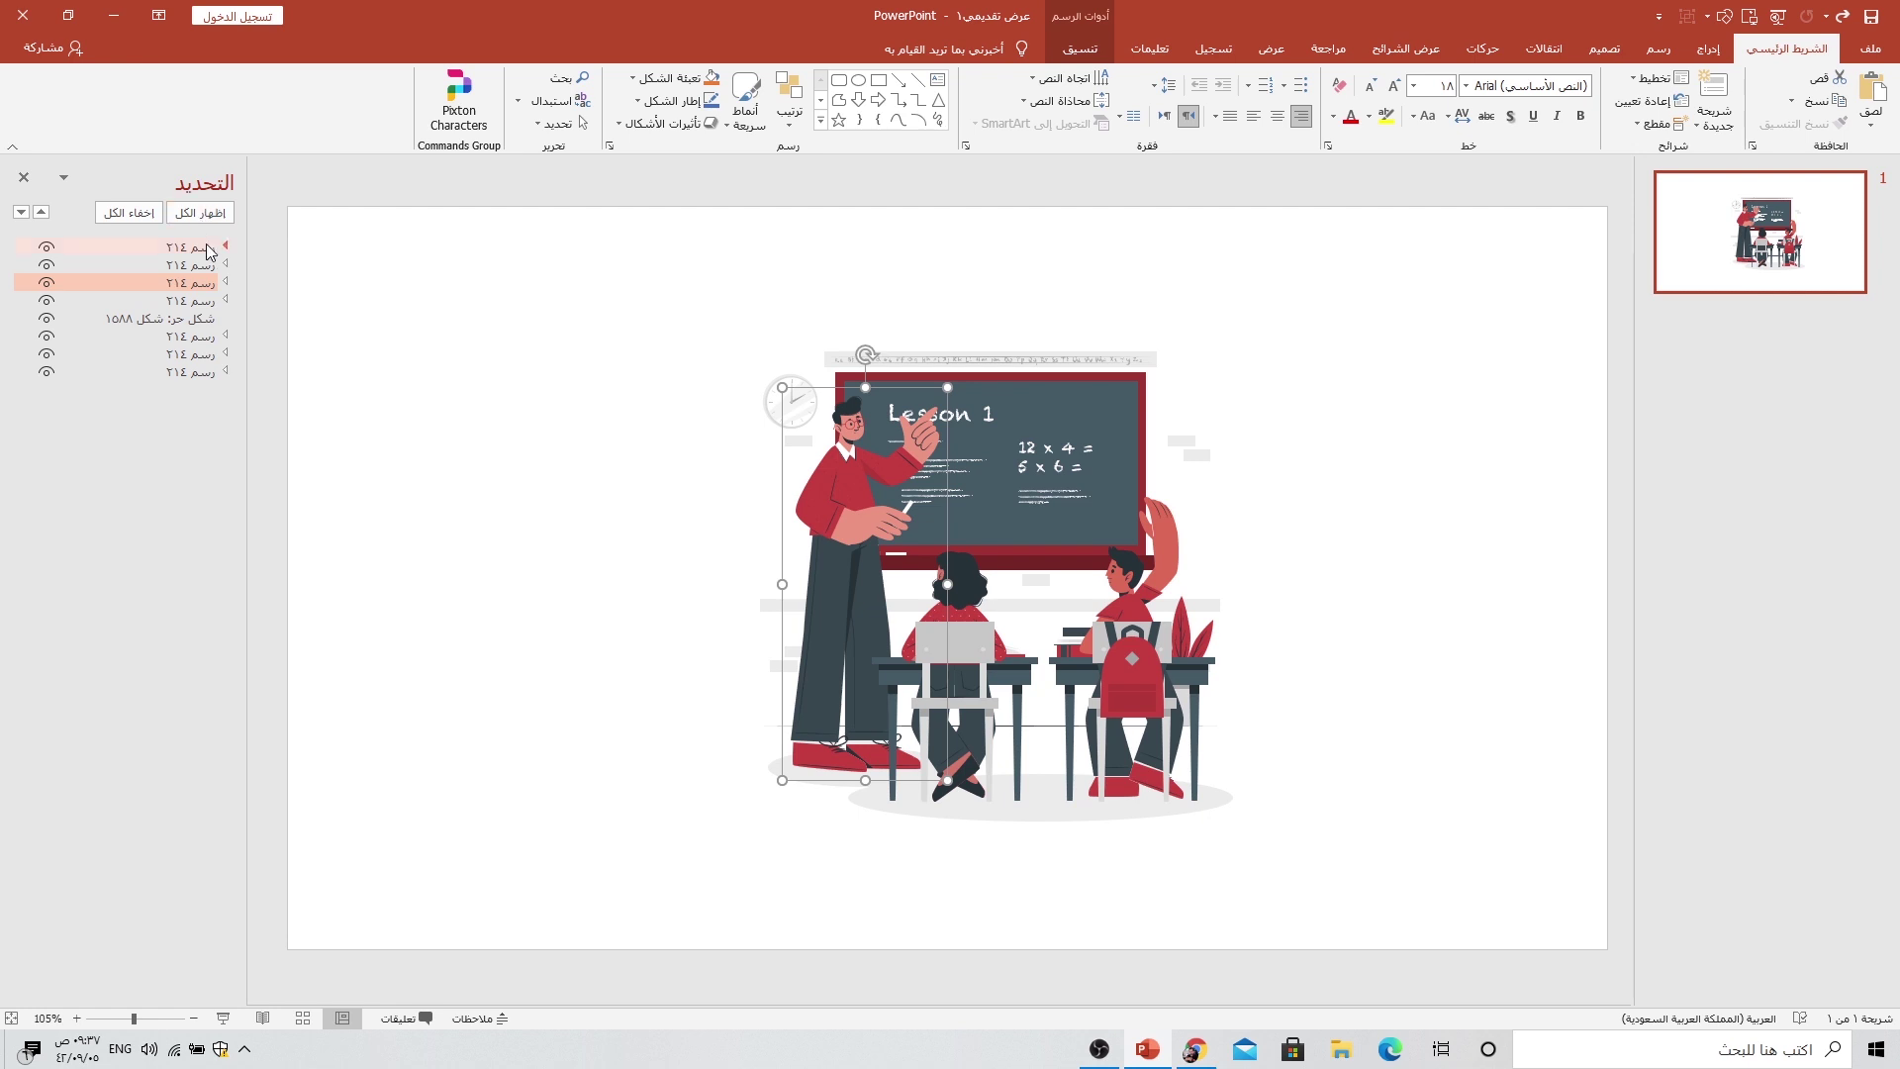
left_click(171, 248)
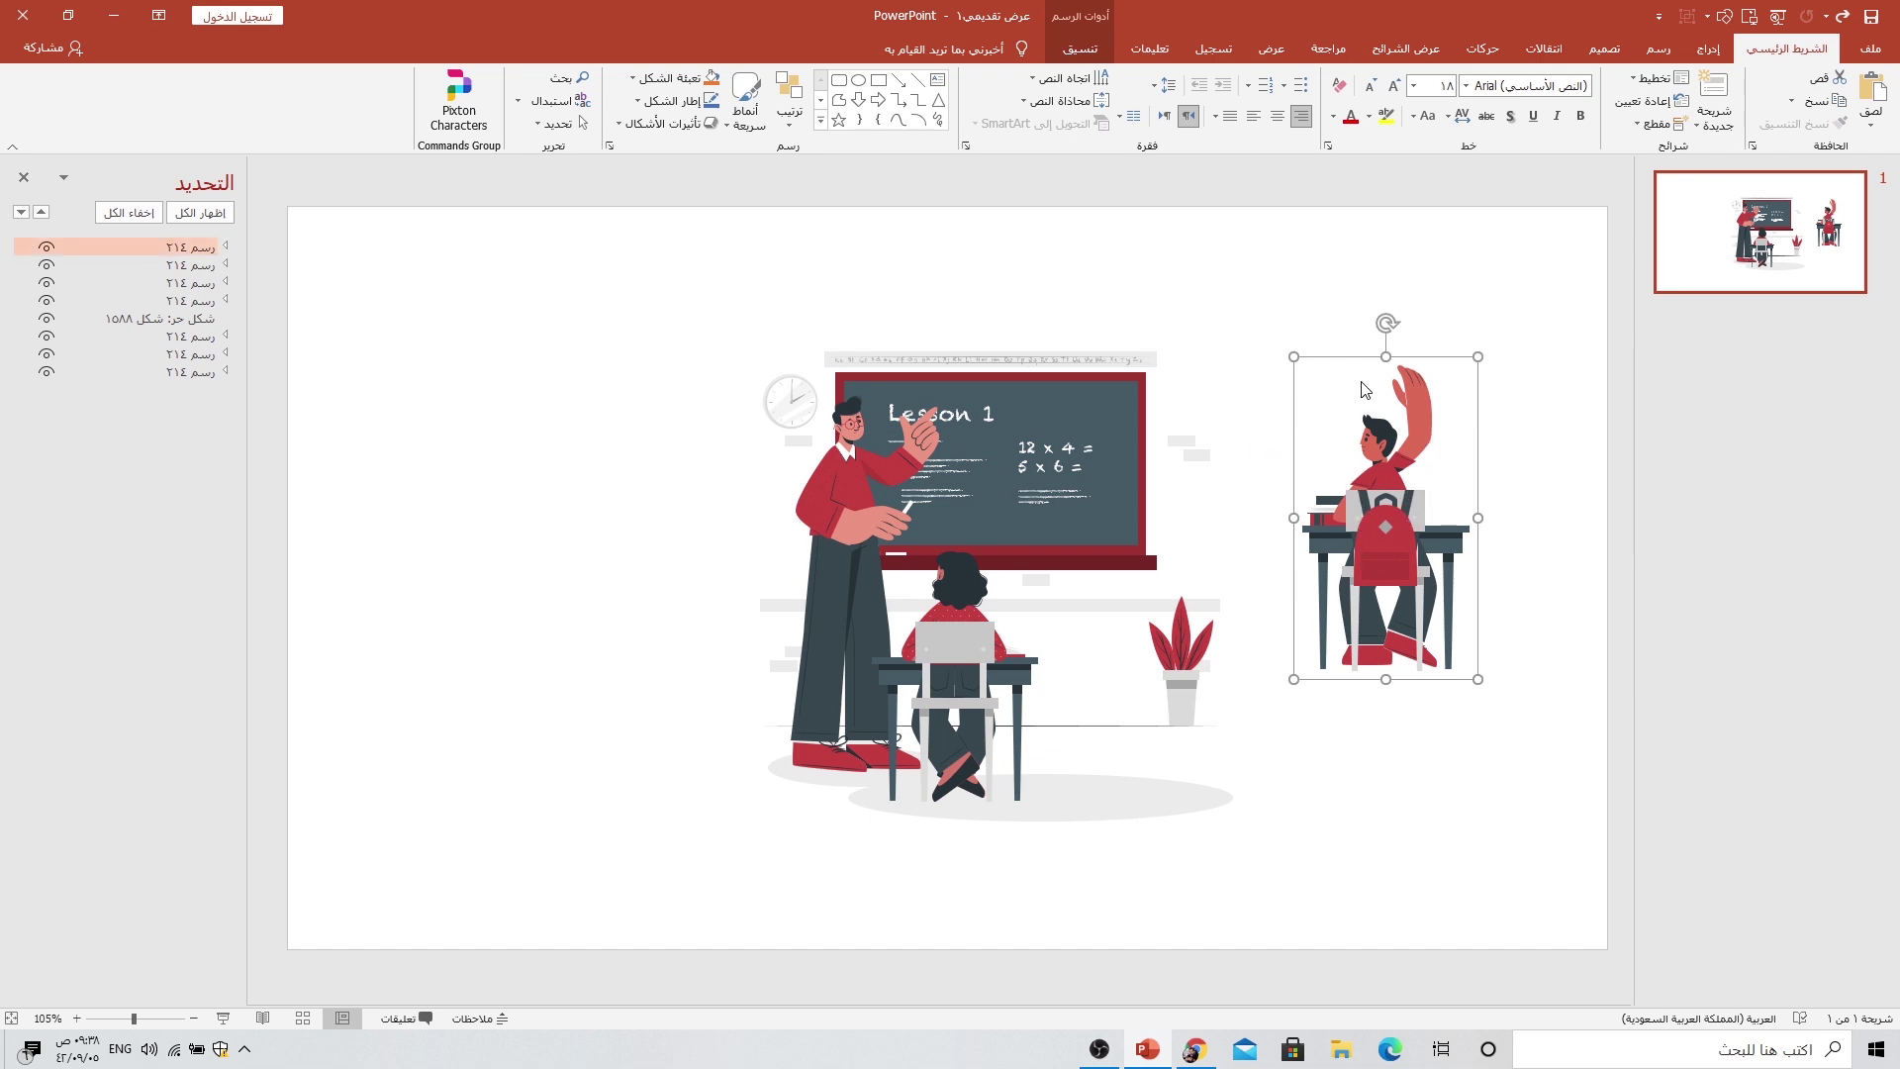
key("ctrl+y")
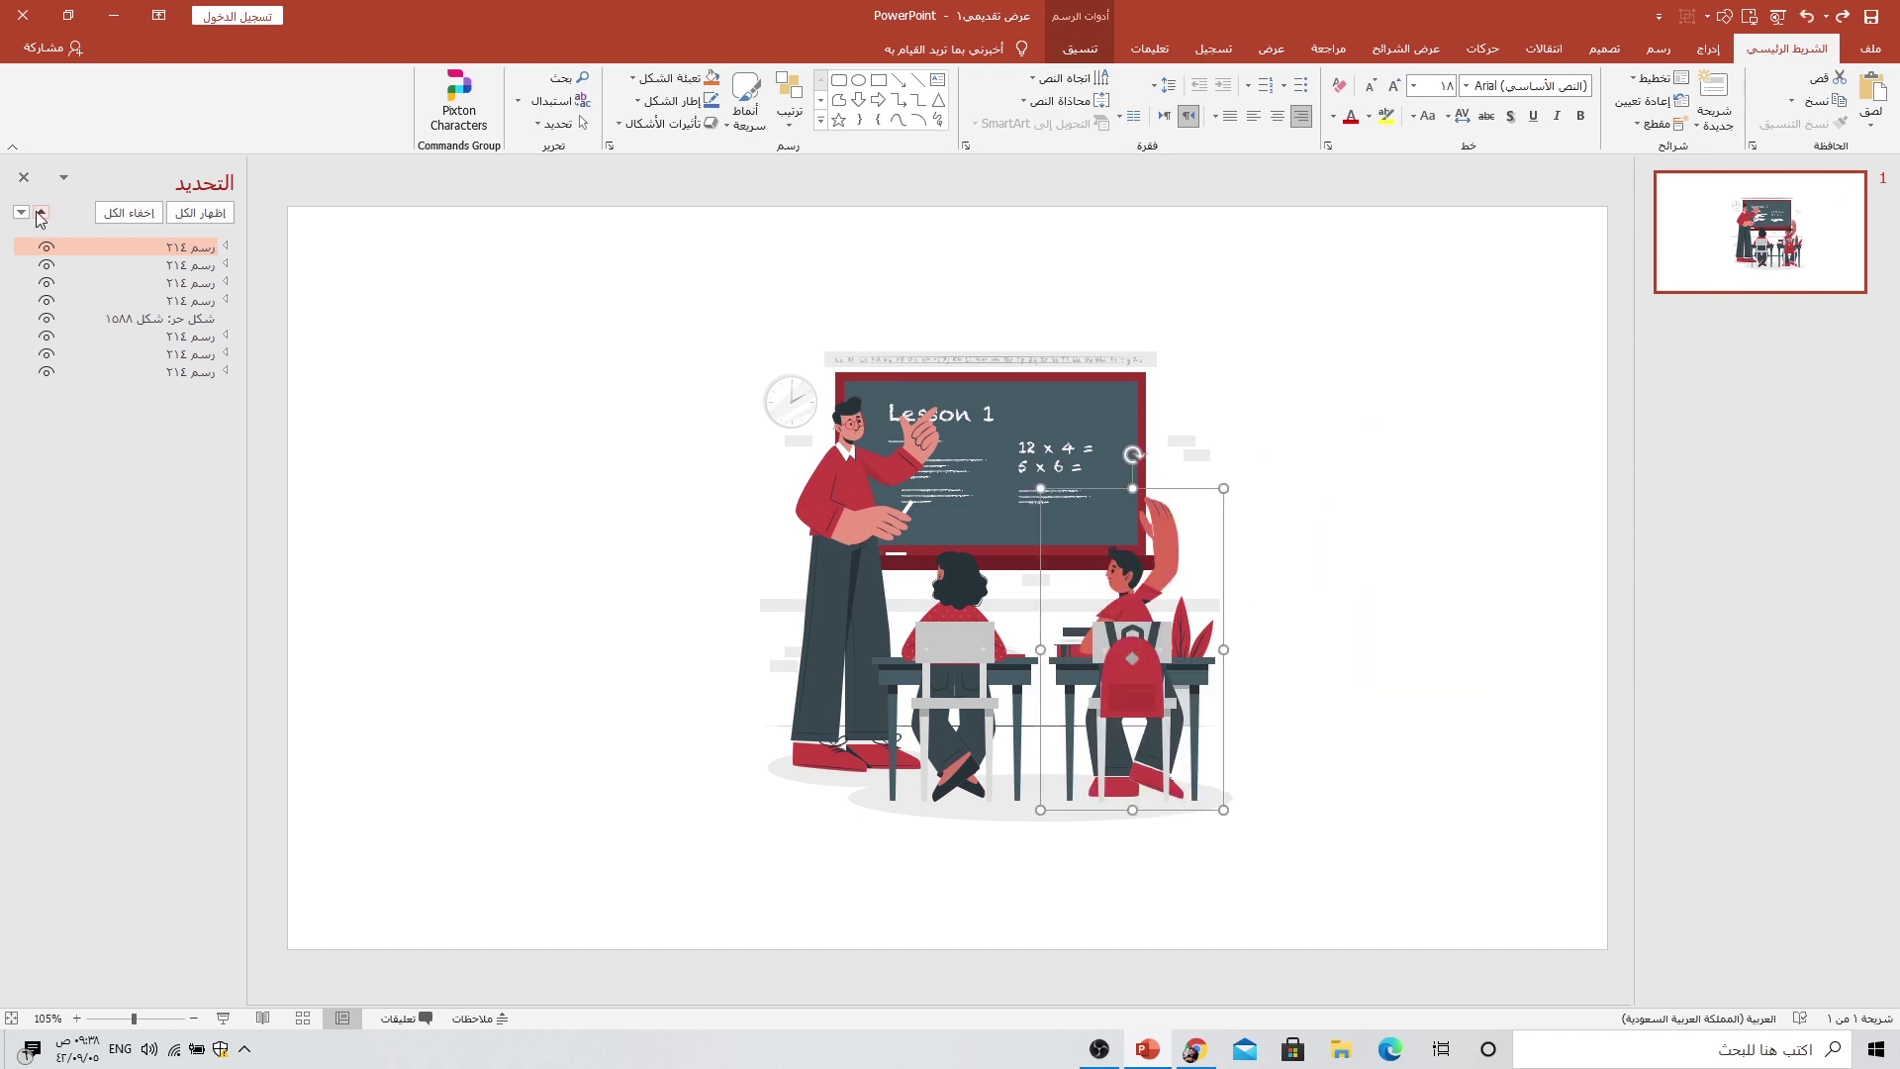
Step: Hide all eight layers in the Selection Pane
left_click(46, 246)
left_click(46, 264)
left_click(47, 282)
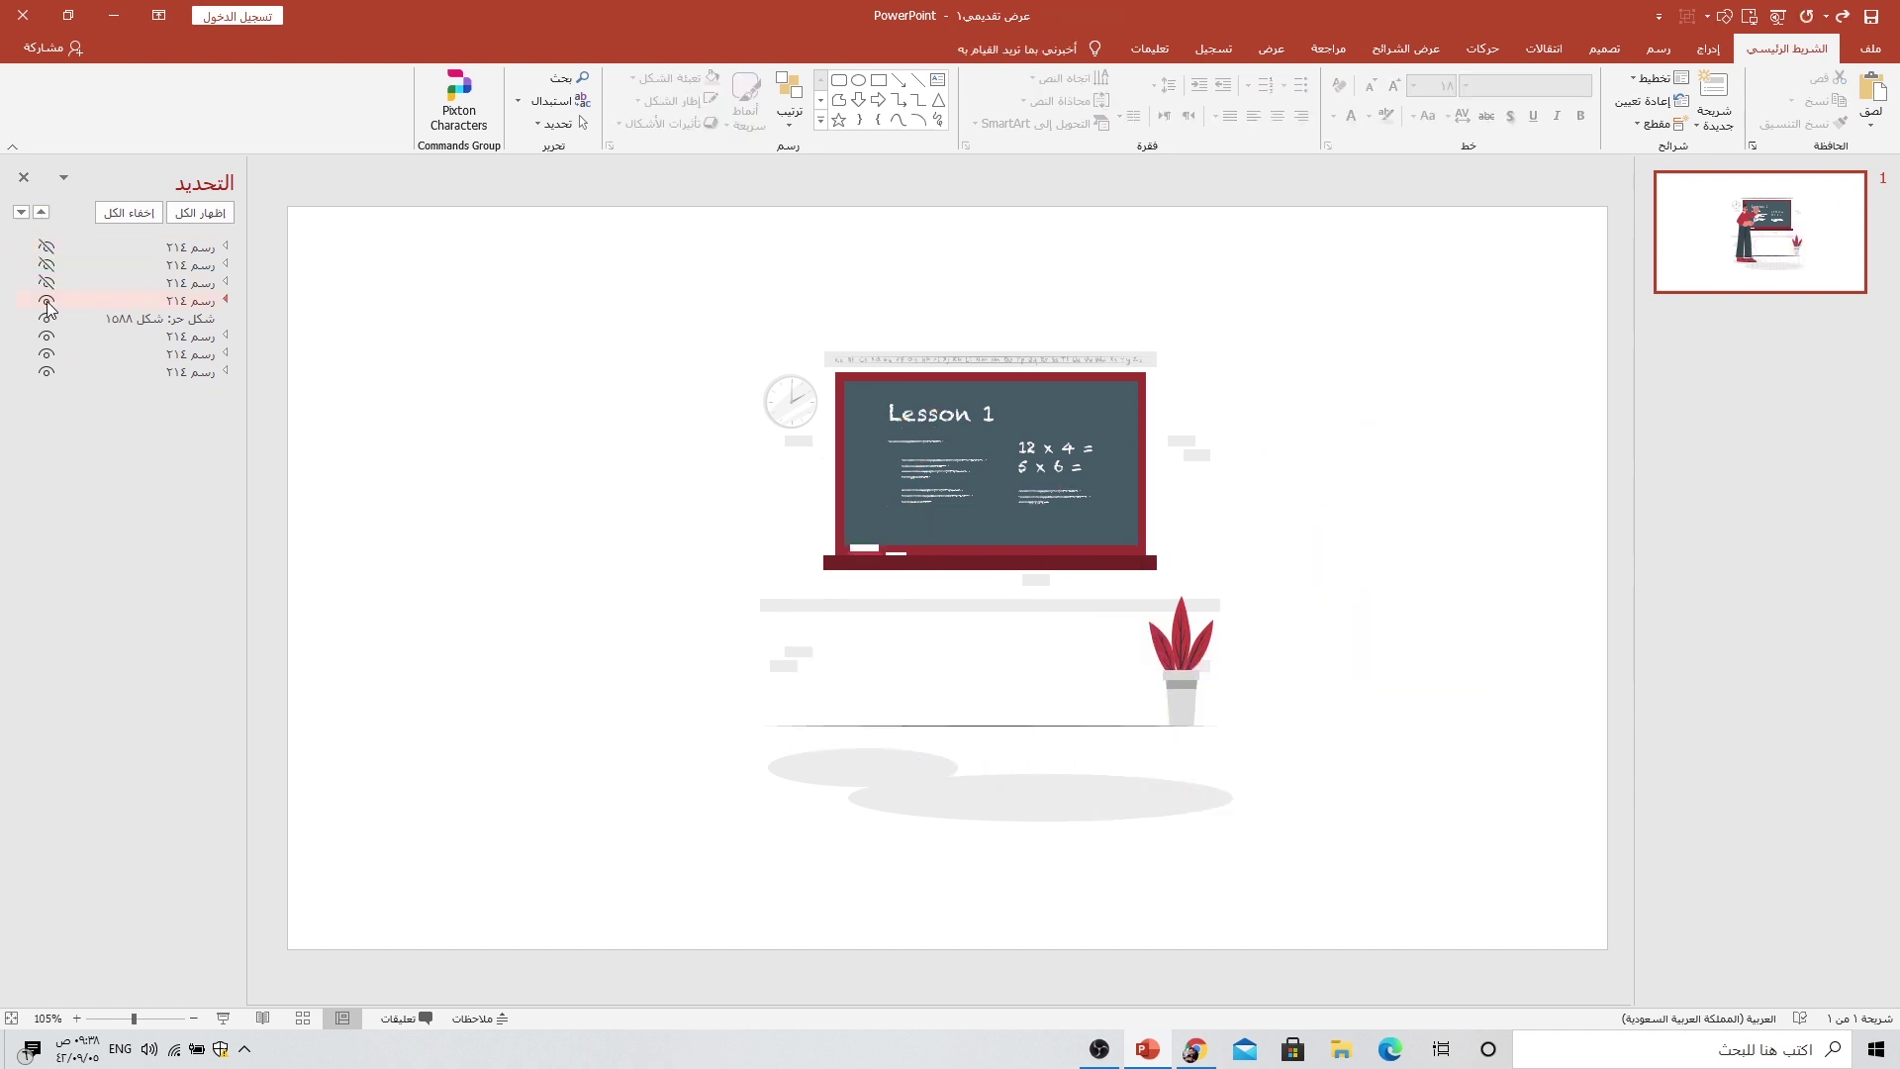
left_click(47, 300)
left_click(46, 318)
left_click(46, 335)
left_click(46, 354)
left_click(47, 371)
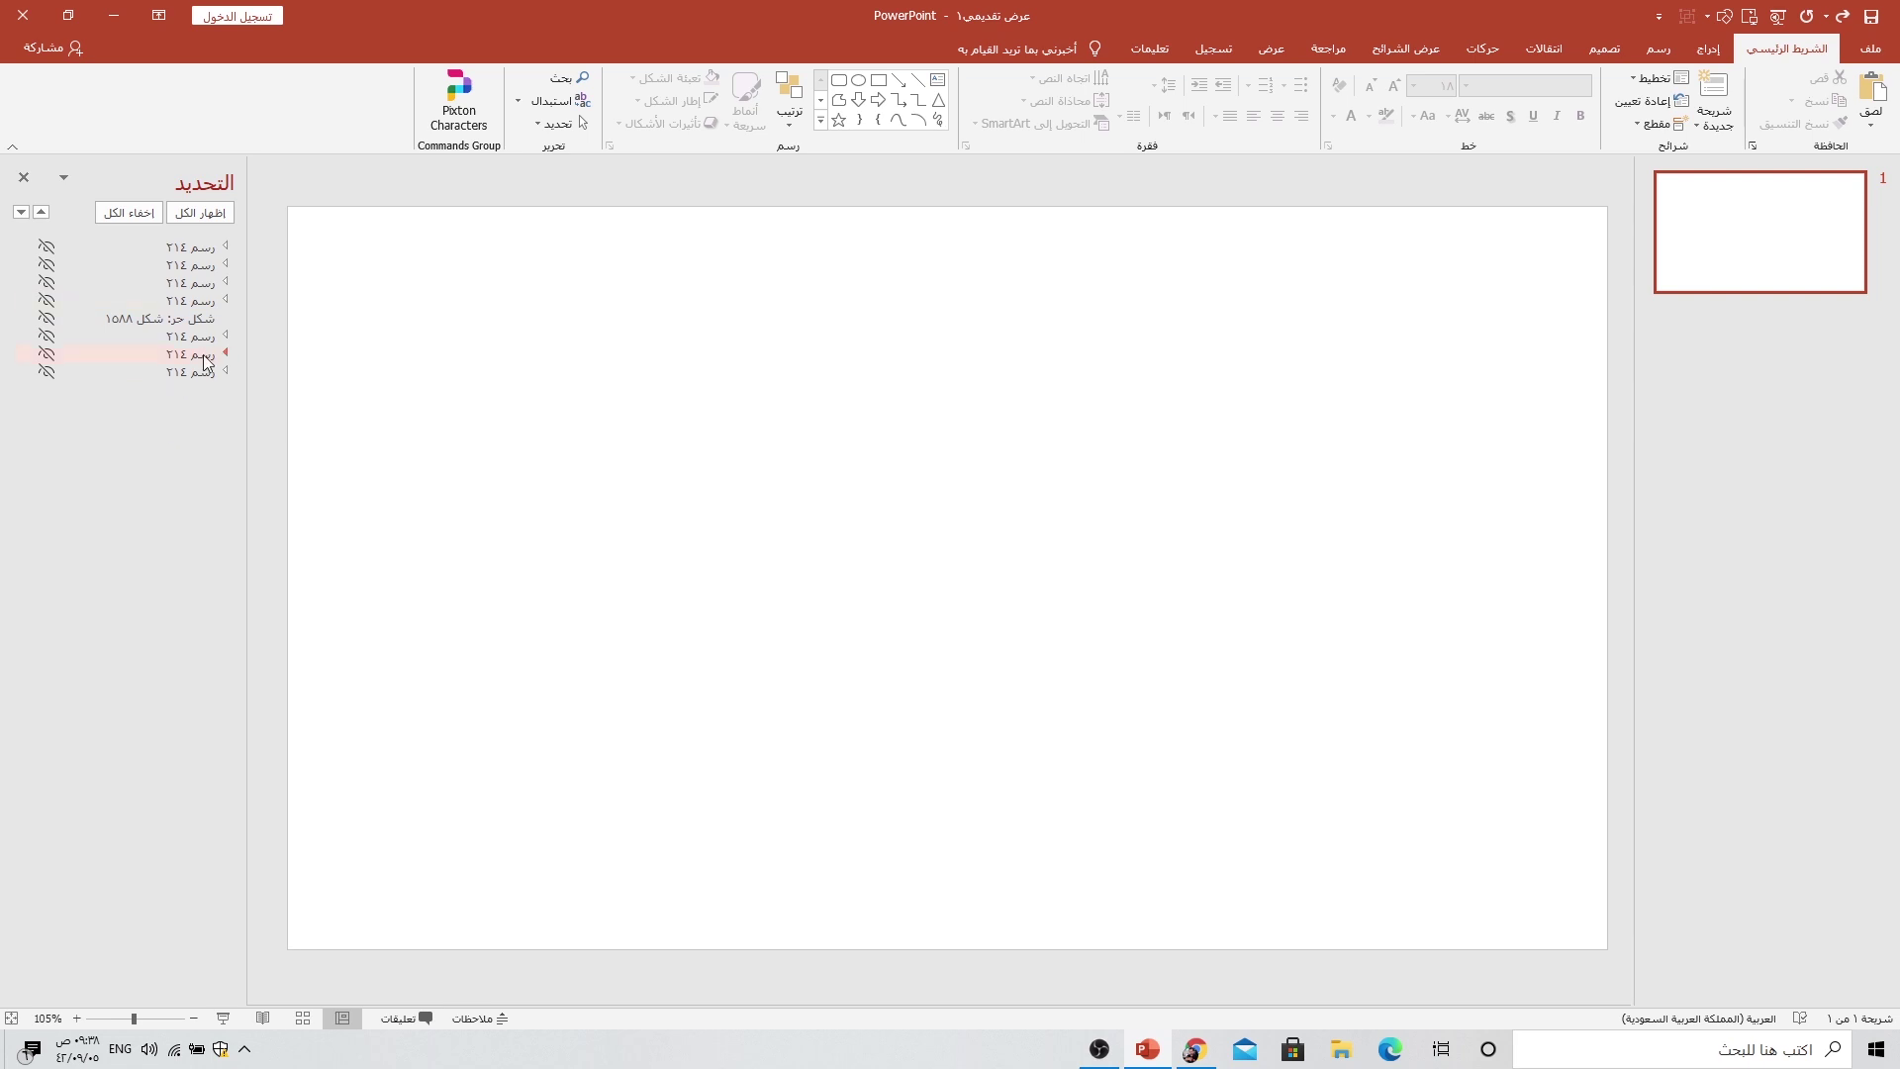
Step: Re-show the room background, floor shadows, plant and floor line, then select those four shapes
left_click(46, 373)
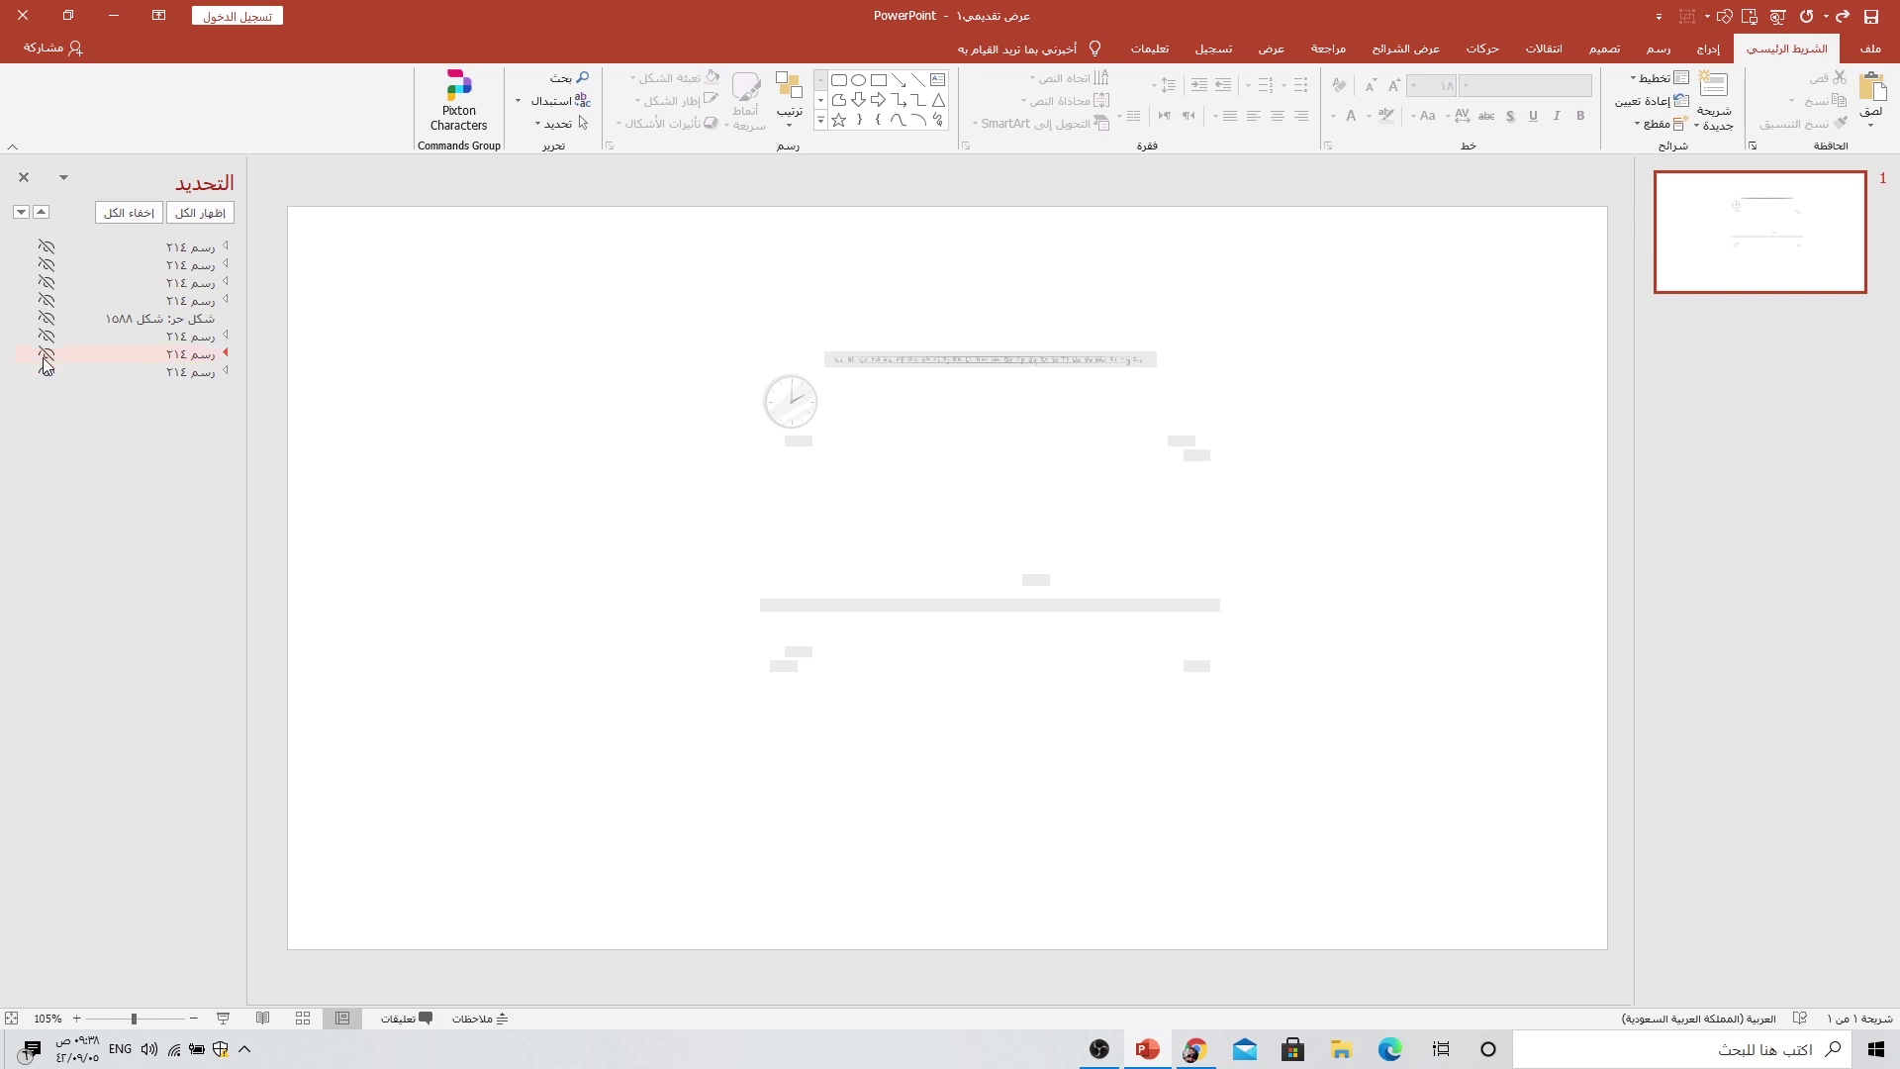
left_click(47, 354)
left_click(44, 338)
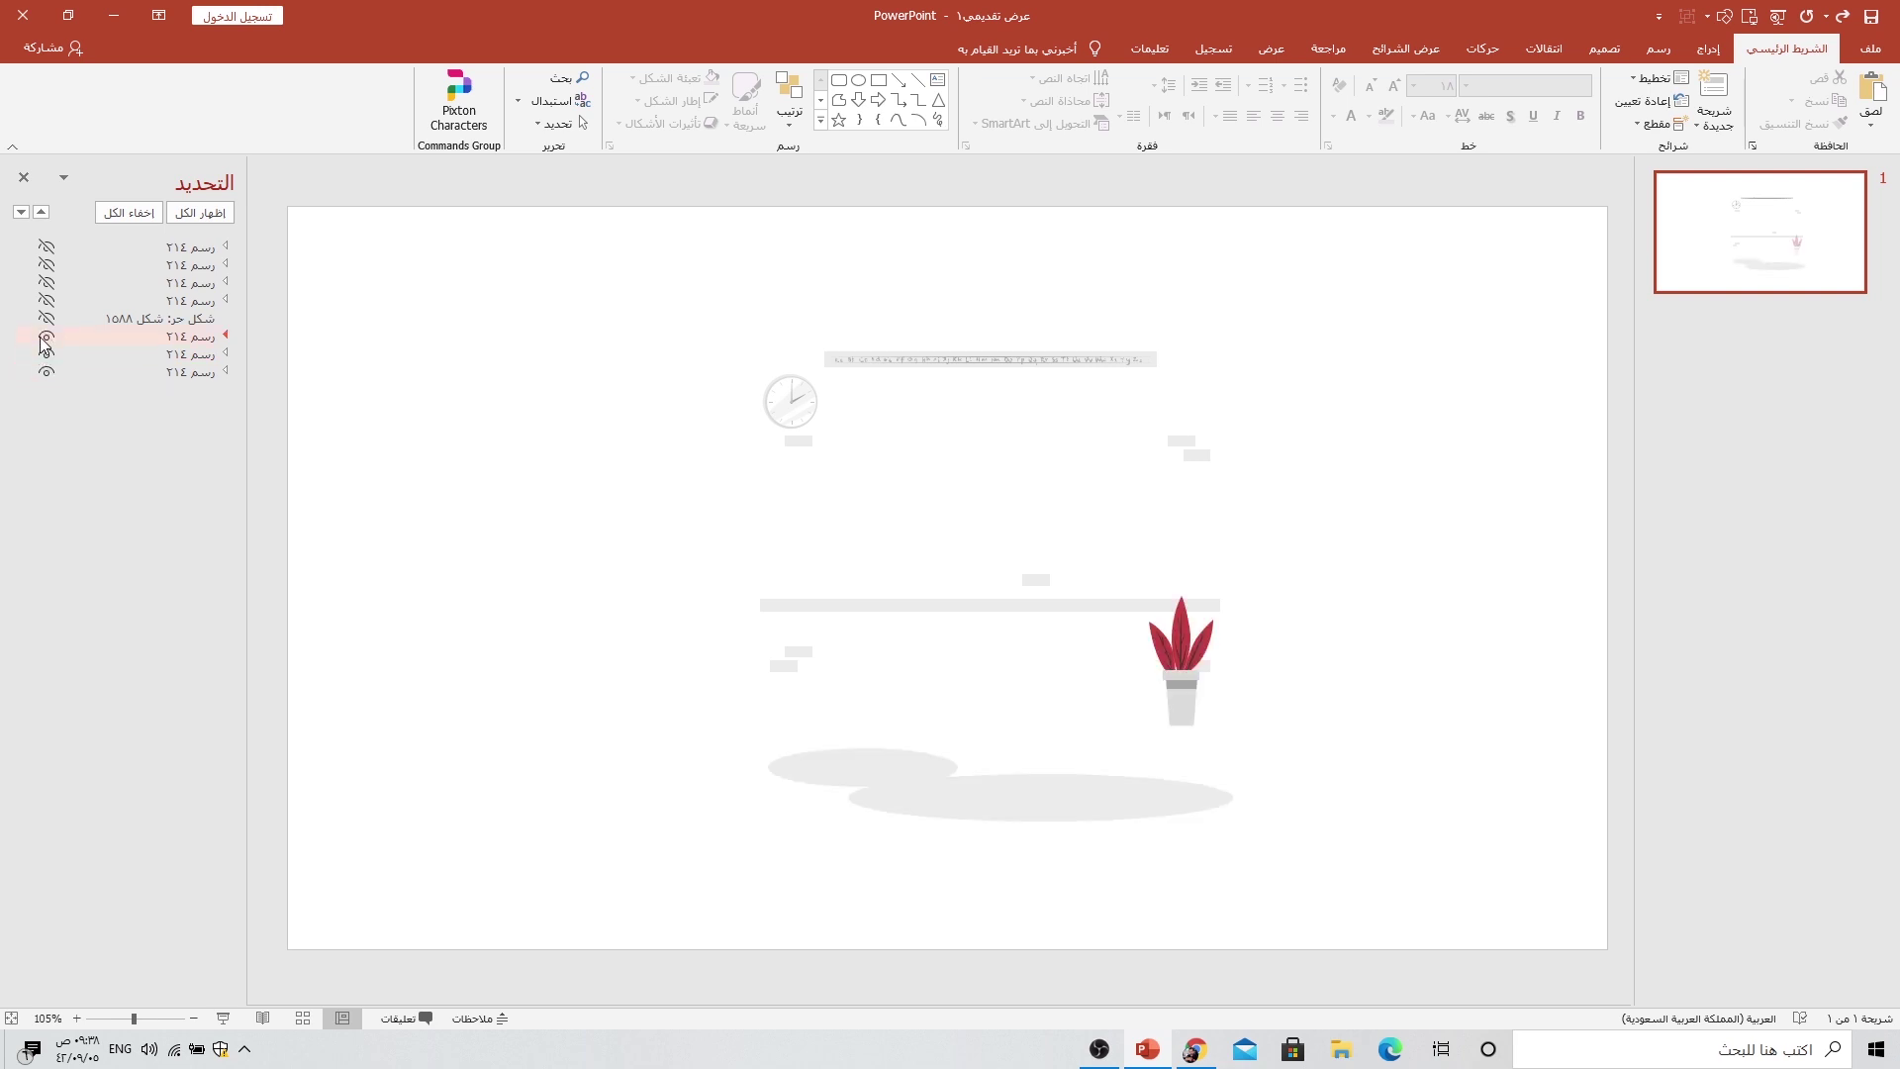
left_click(46, 318)
left_click(47, 302)
left_click(47, 301)
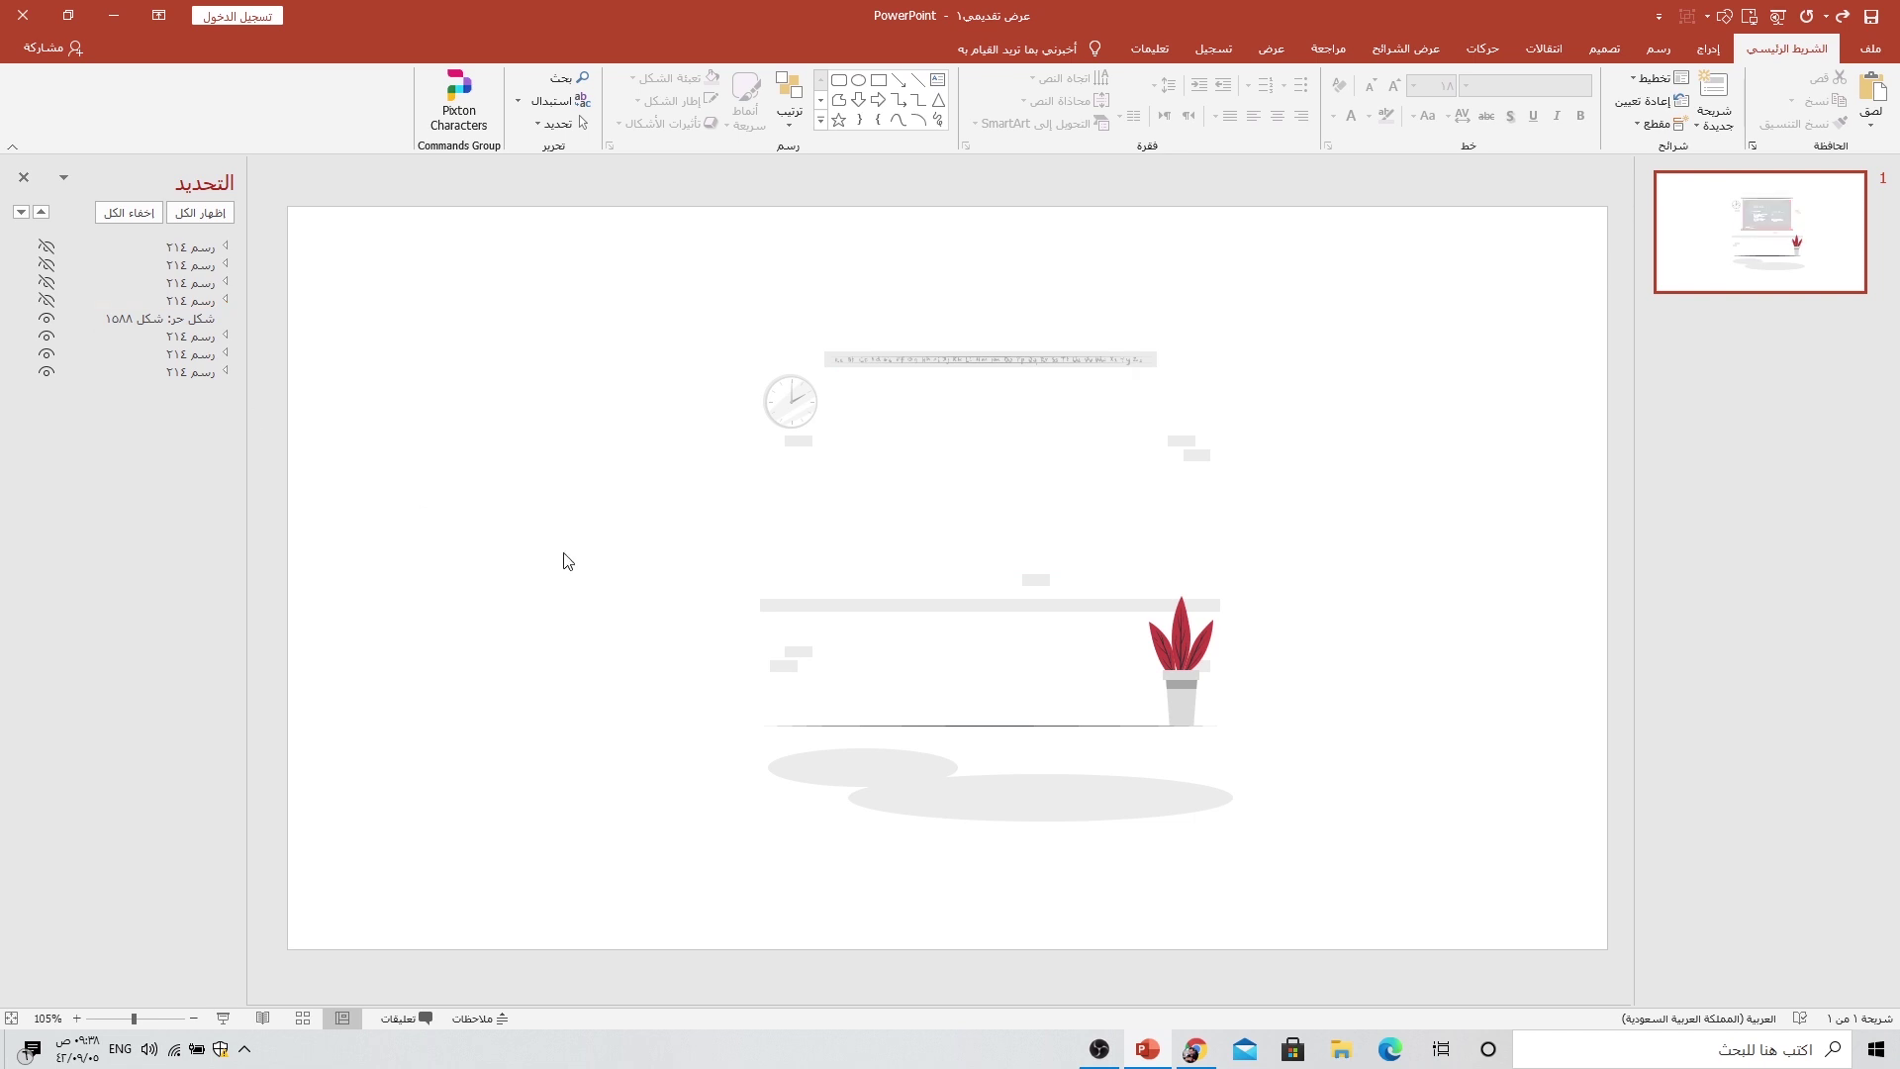
left_click_drag(522, 227, 1439, 928)
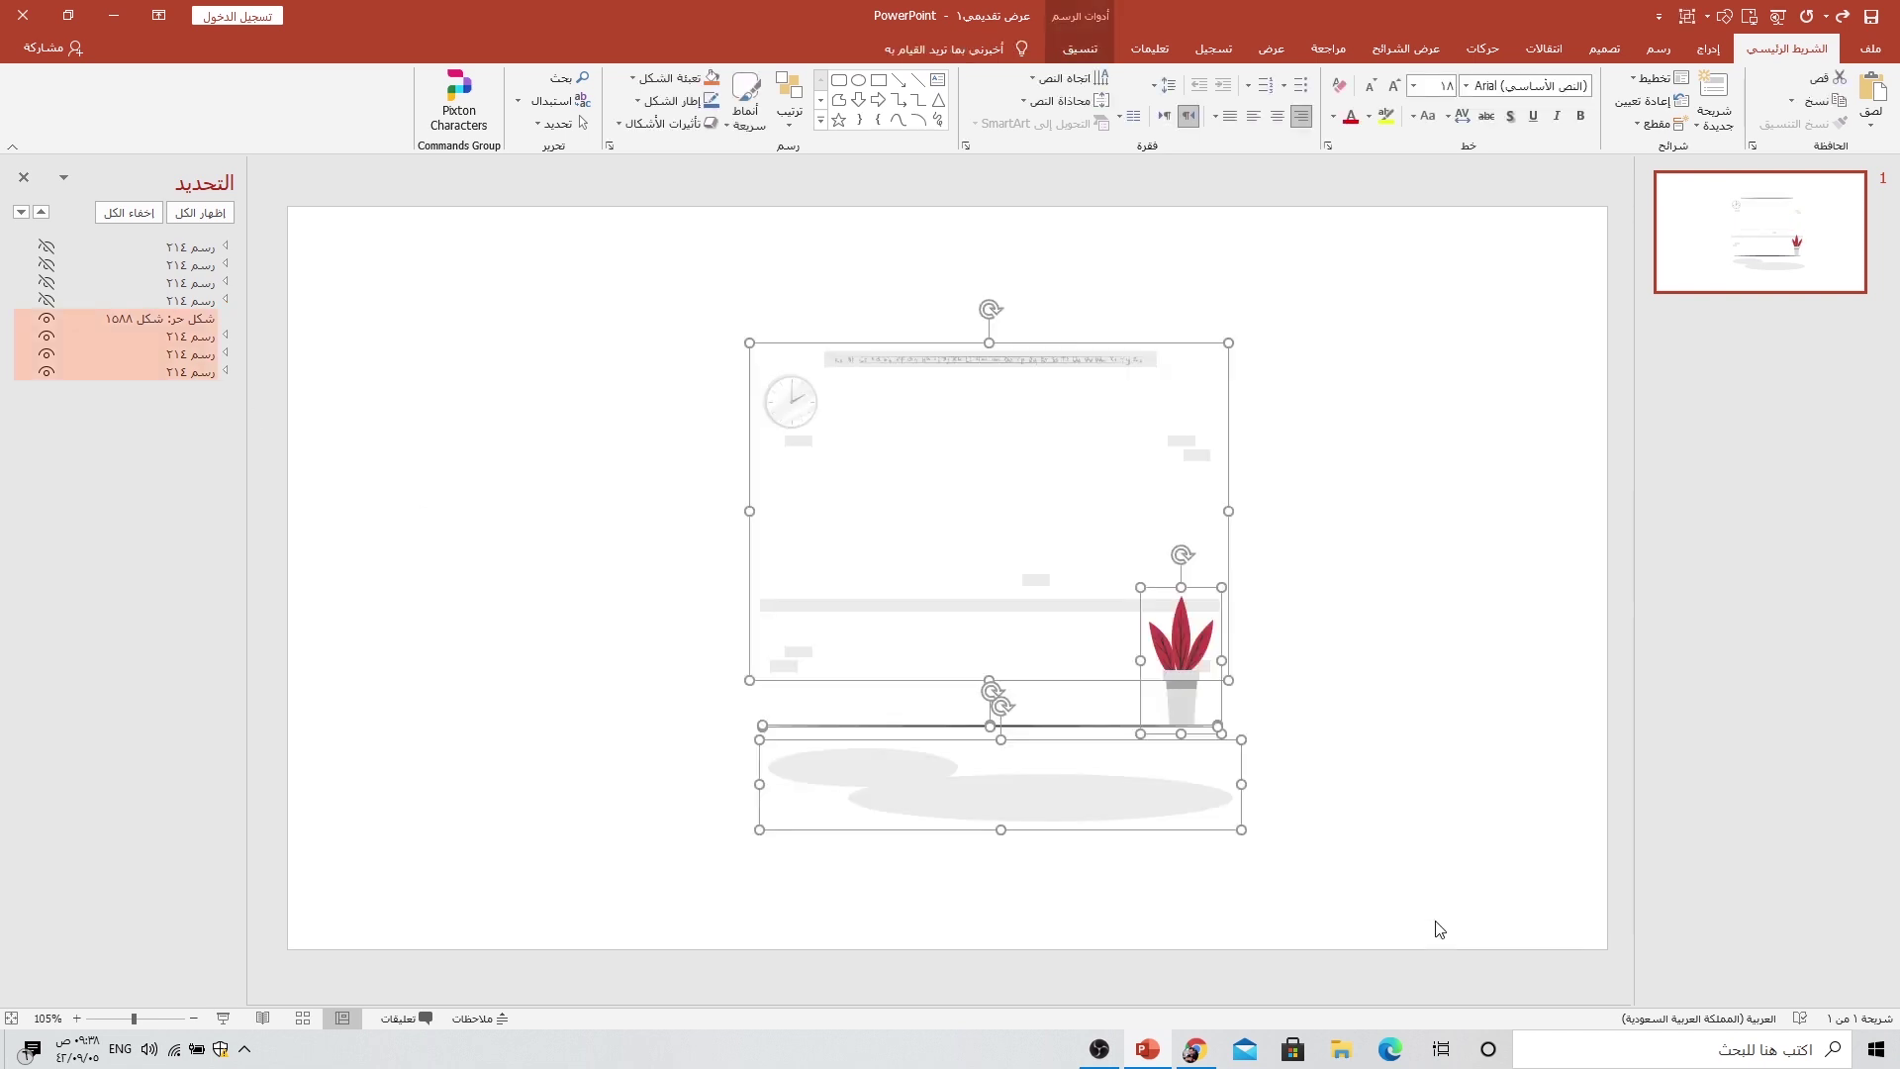
Step: Group the backdrop, plant, floor line and shadows with Ctrl+G, then go to Animations
key("ctrl+g")
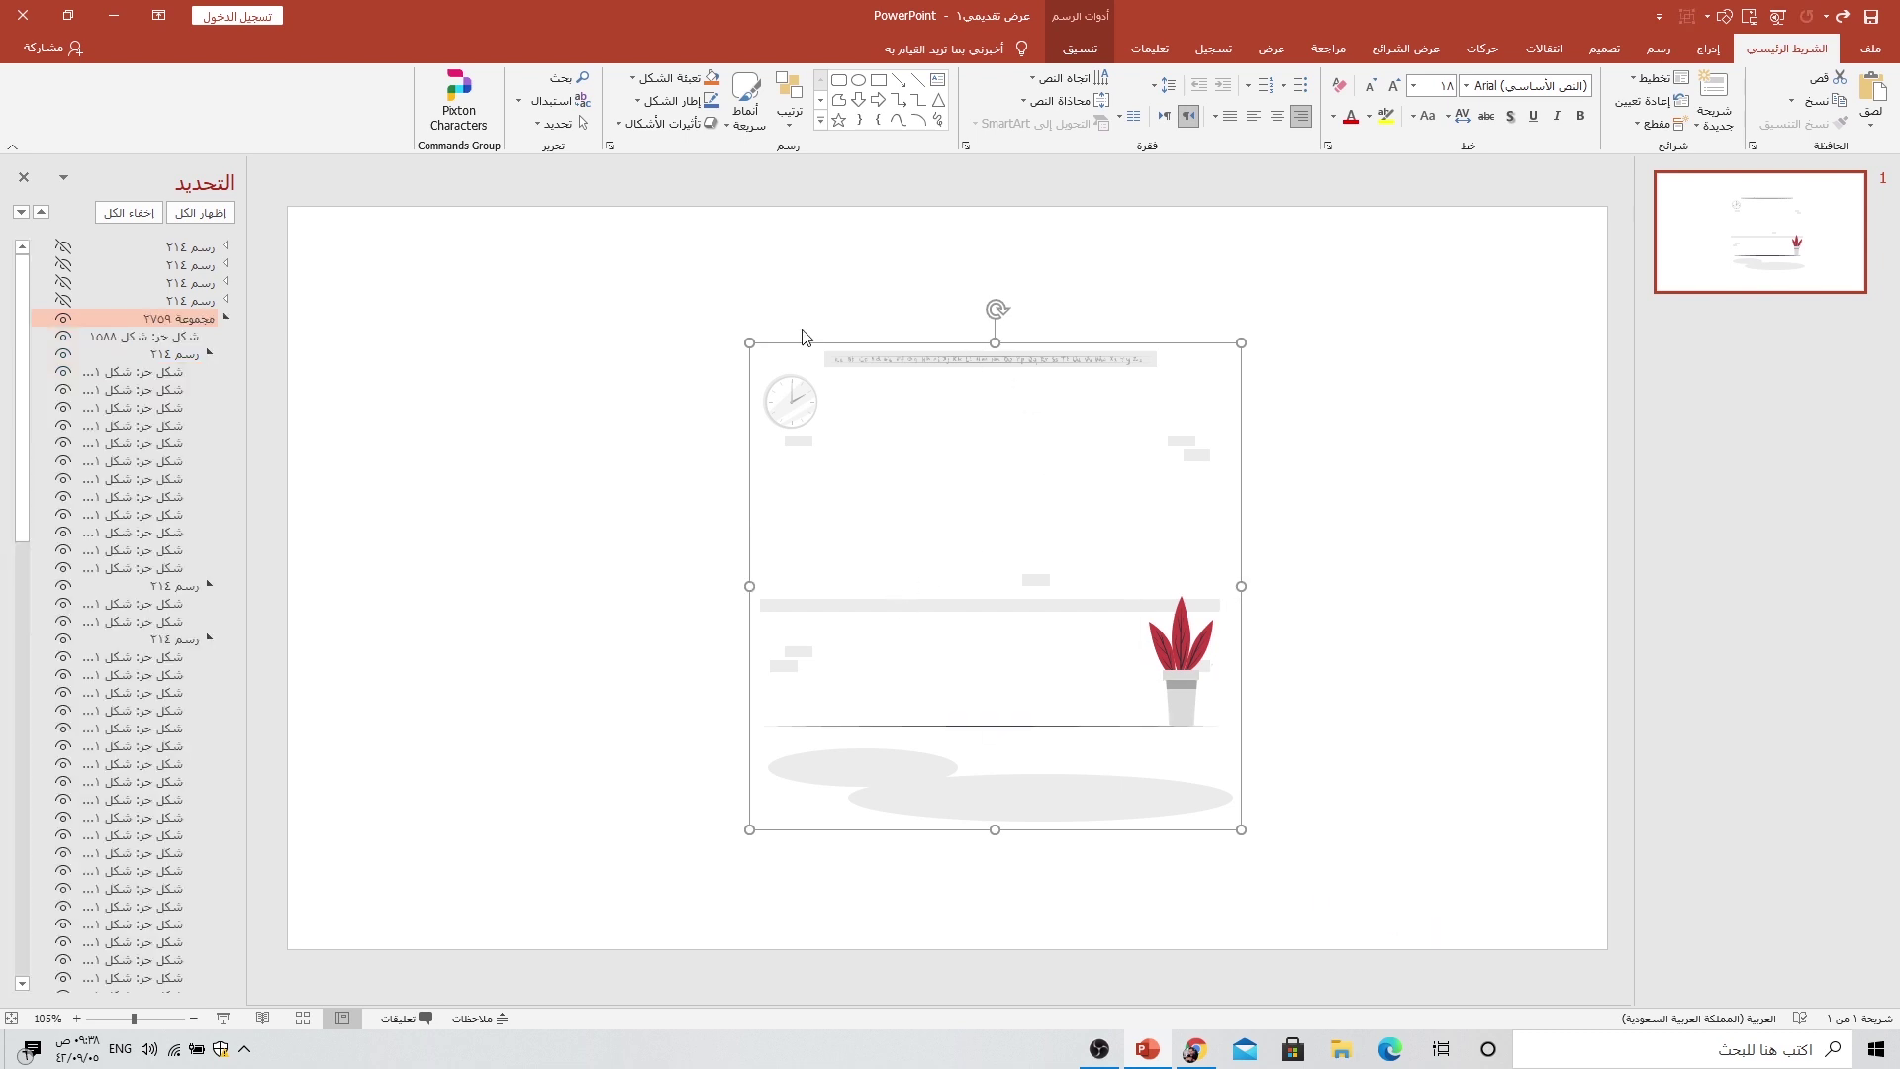
left_click(226, 318)
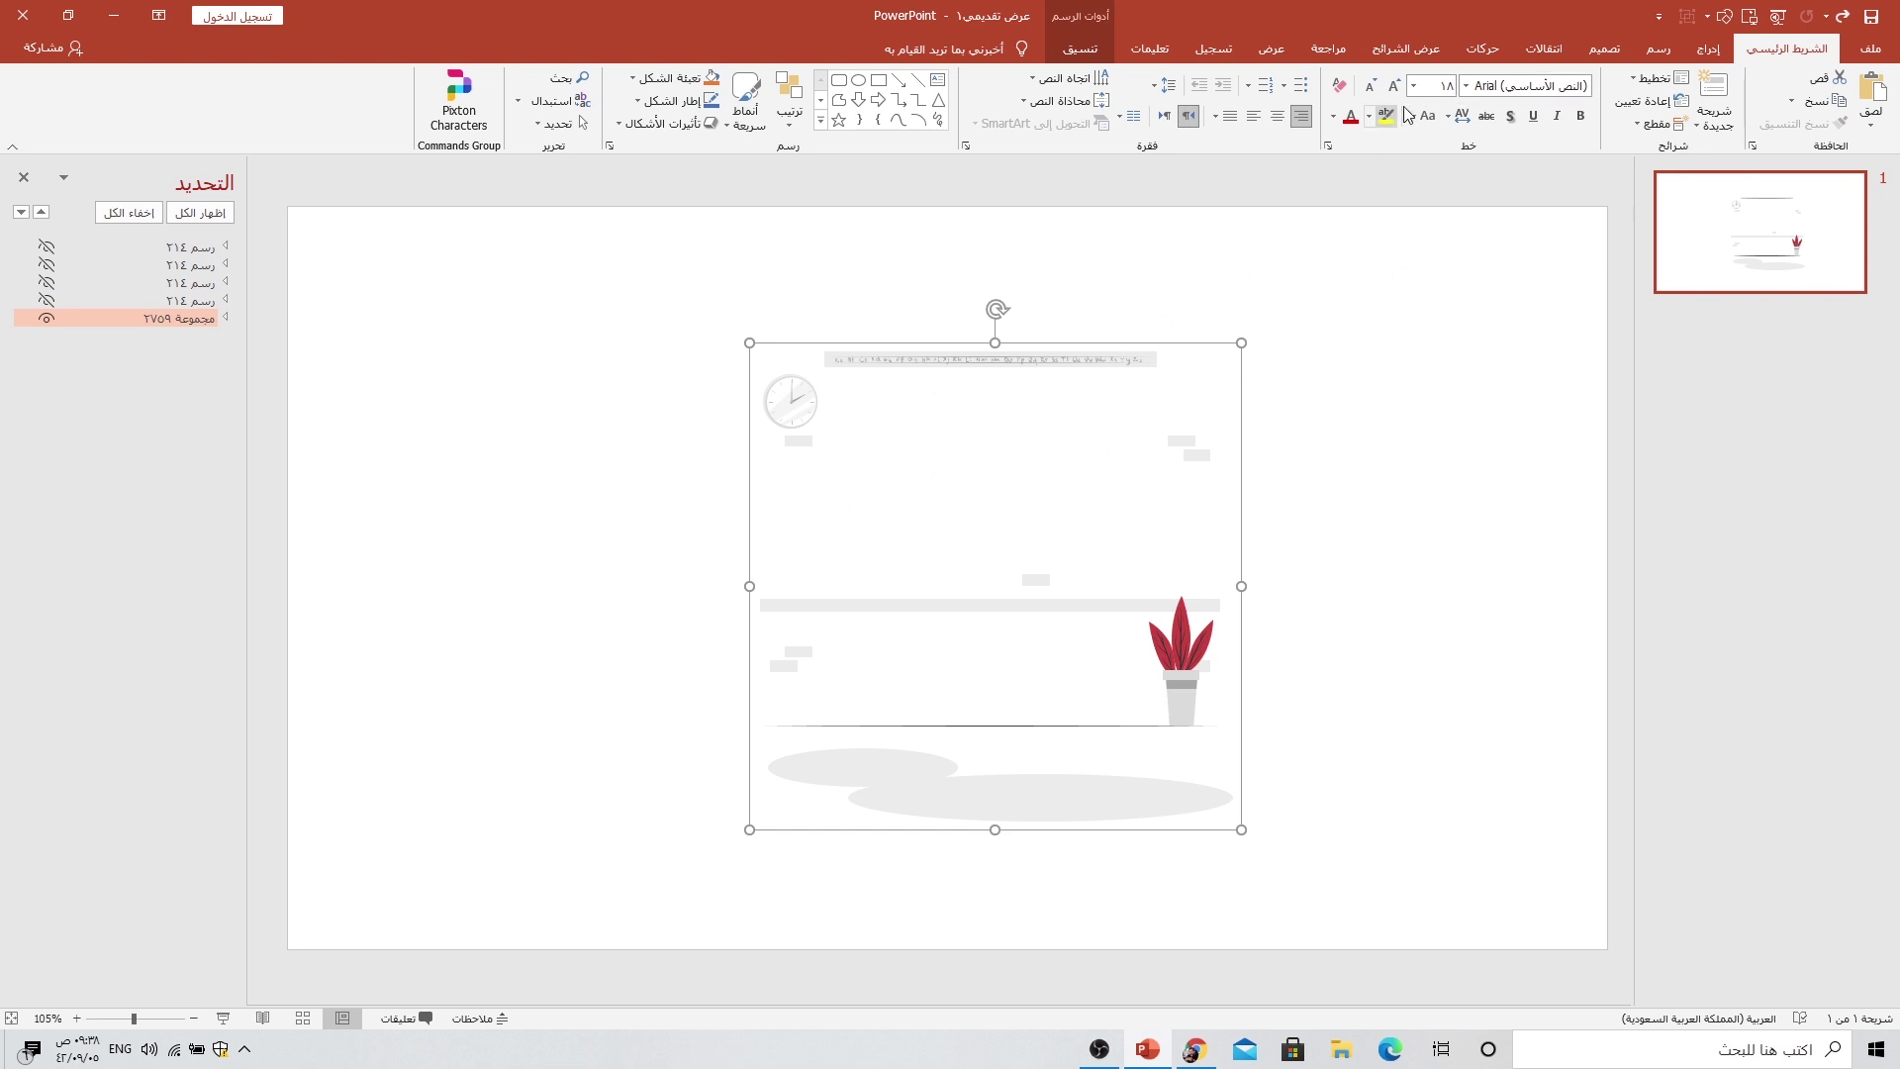
left_click(1483, 54)
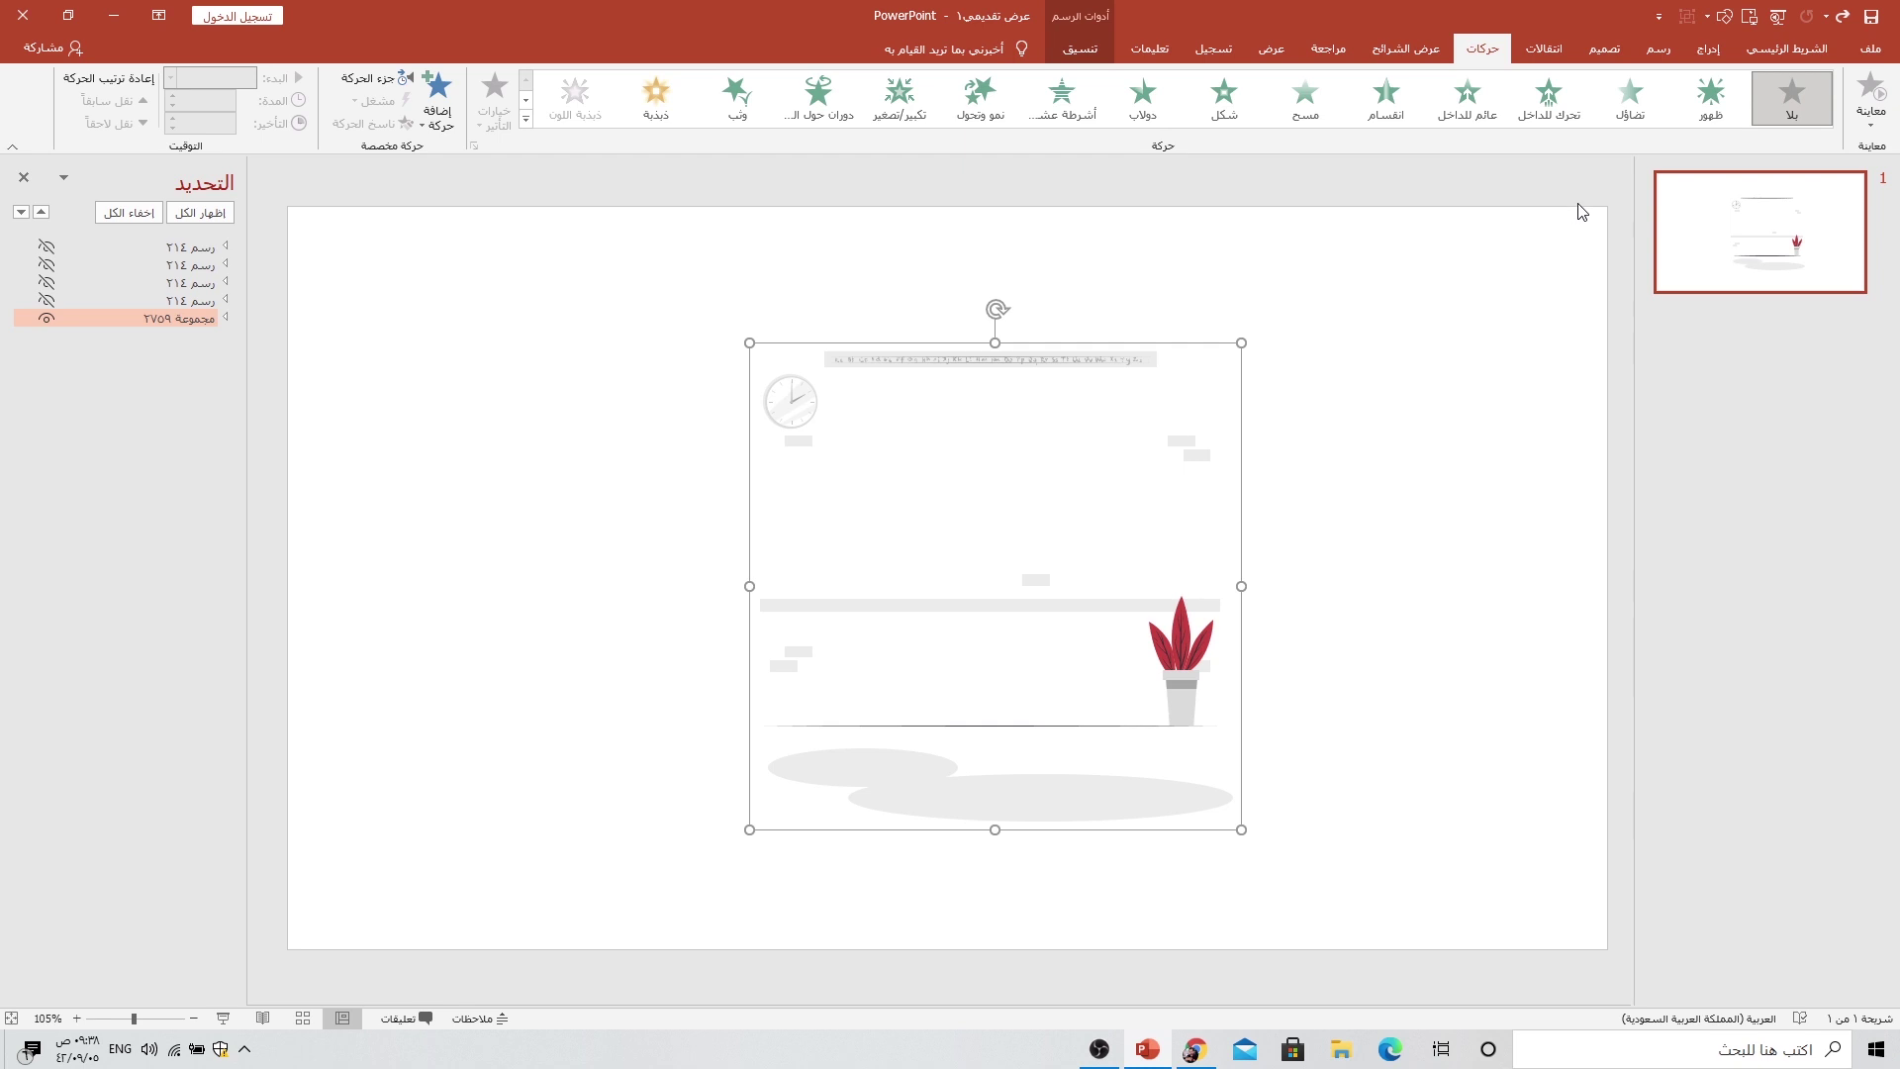
Step: Apply a Fly In entrance from the Top-Left to the background group
left_click(1549, 98)
left_click(485, 124)
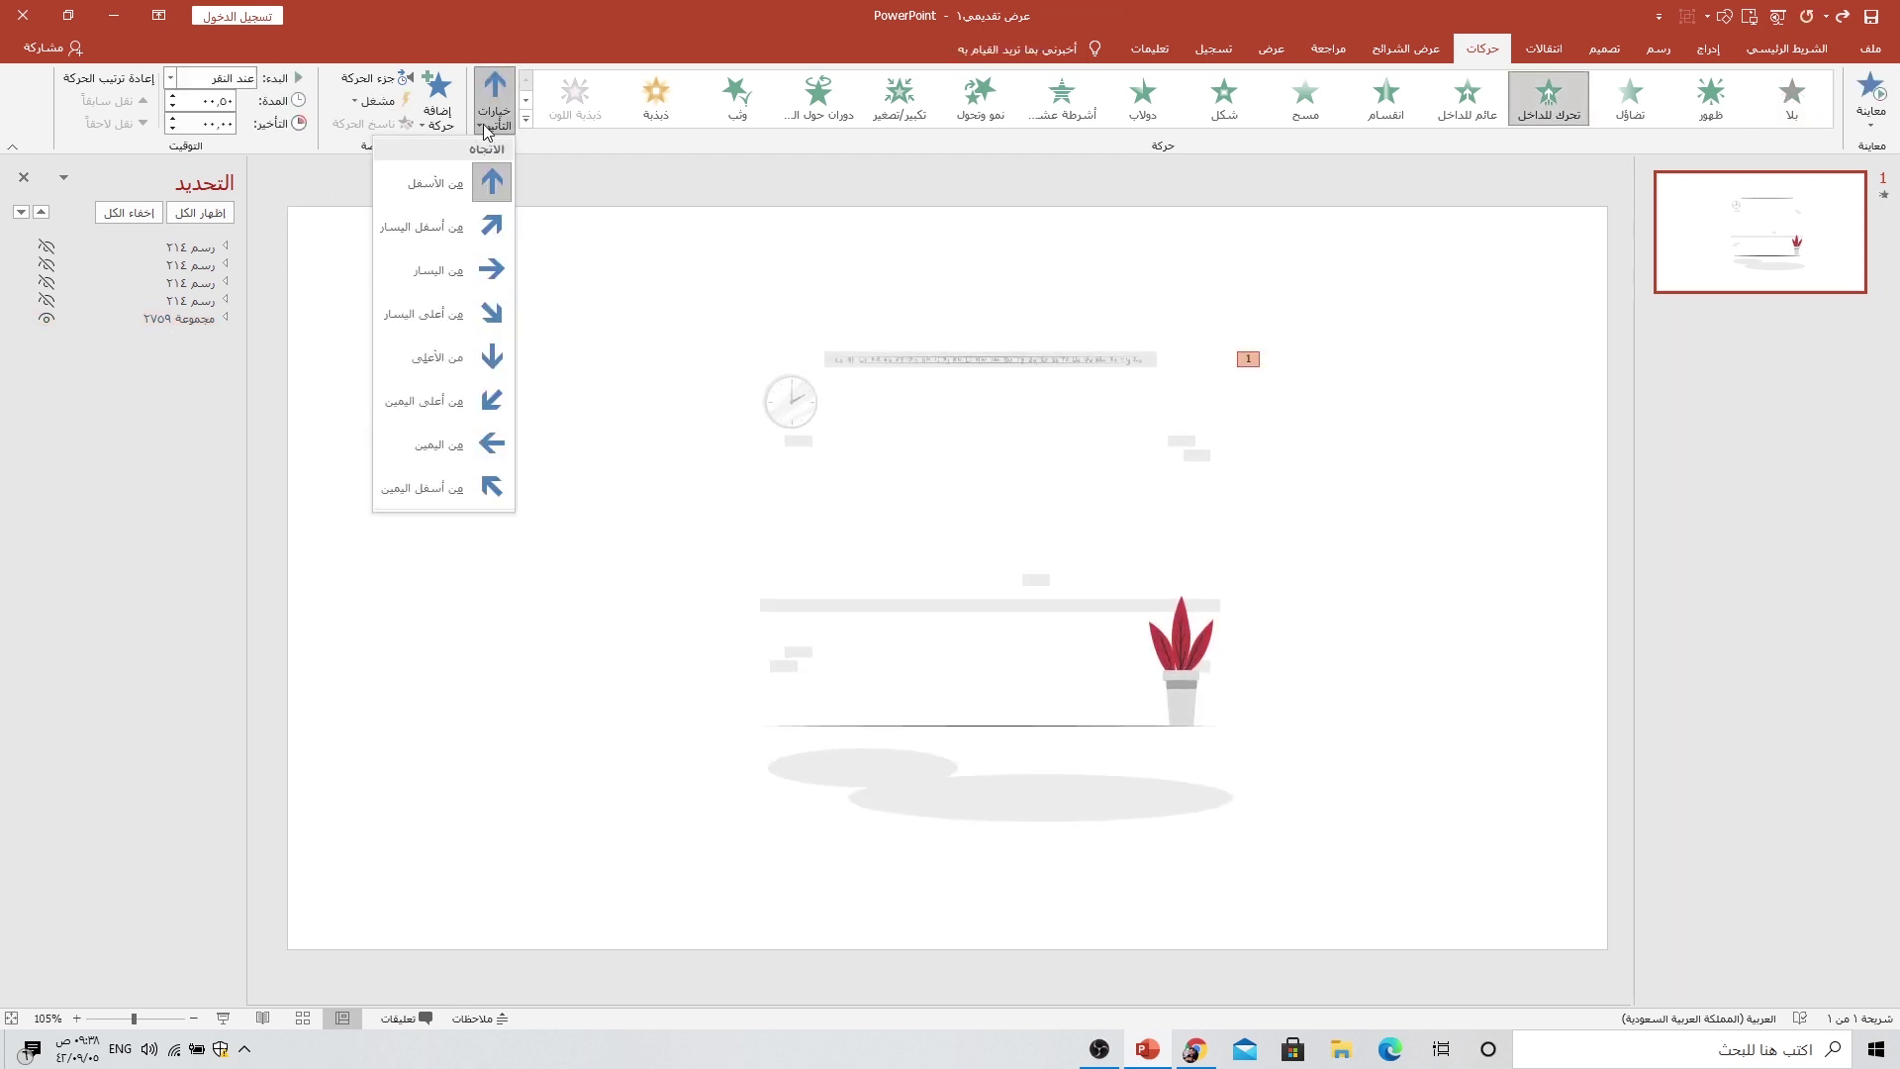
left_click(459, 314)
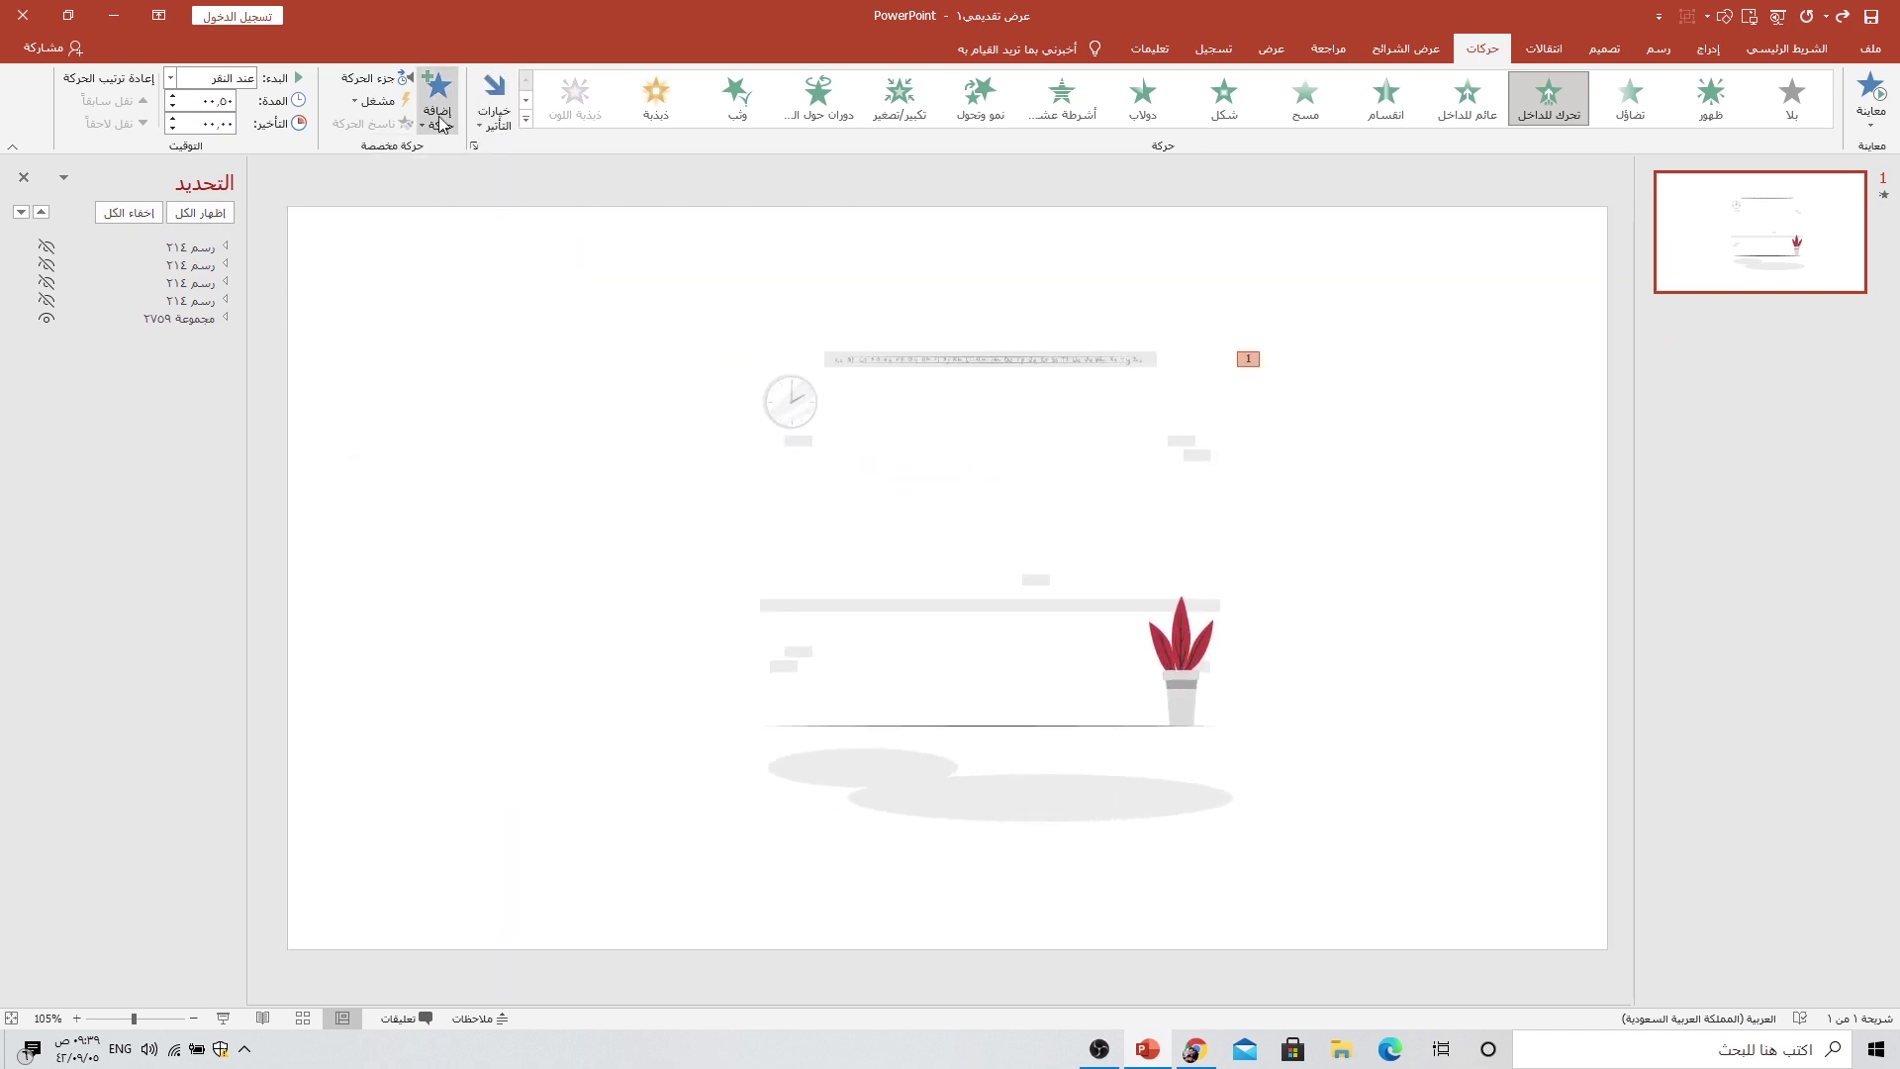
Step: Open the Animation Pane and the group's Fly In Effect Options dialog
left_click(374, 77)
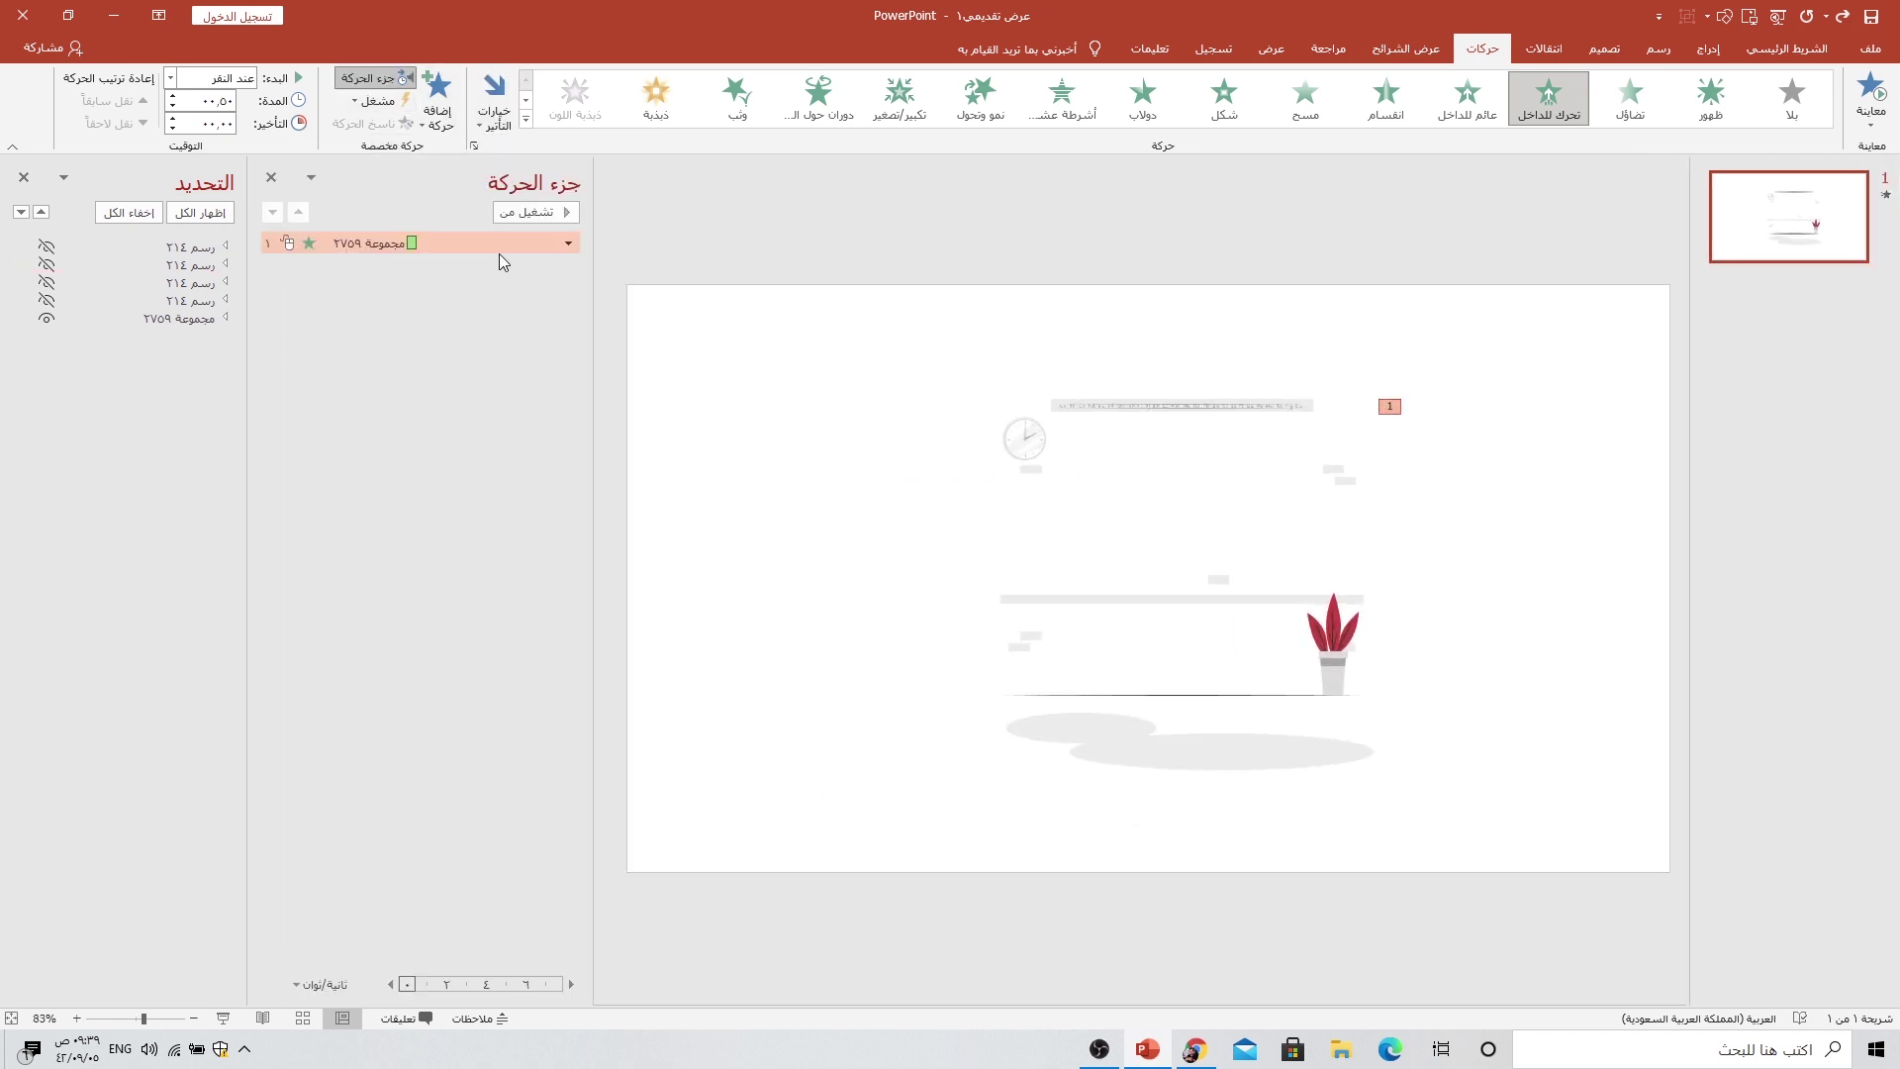
left_click_drag(590, 259, 485, 259)
left_click(462, 242)
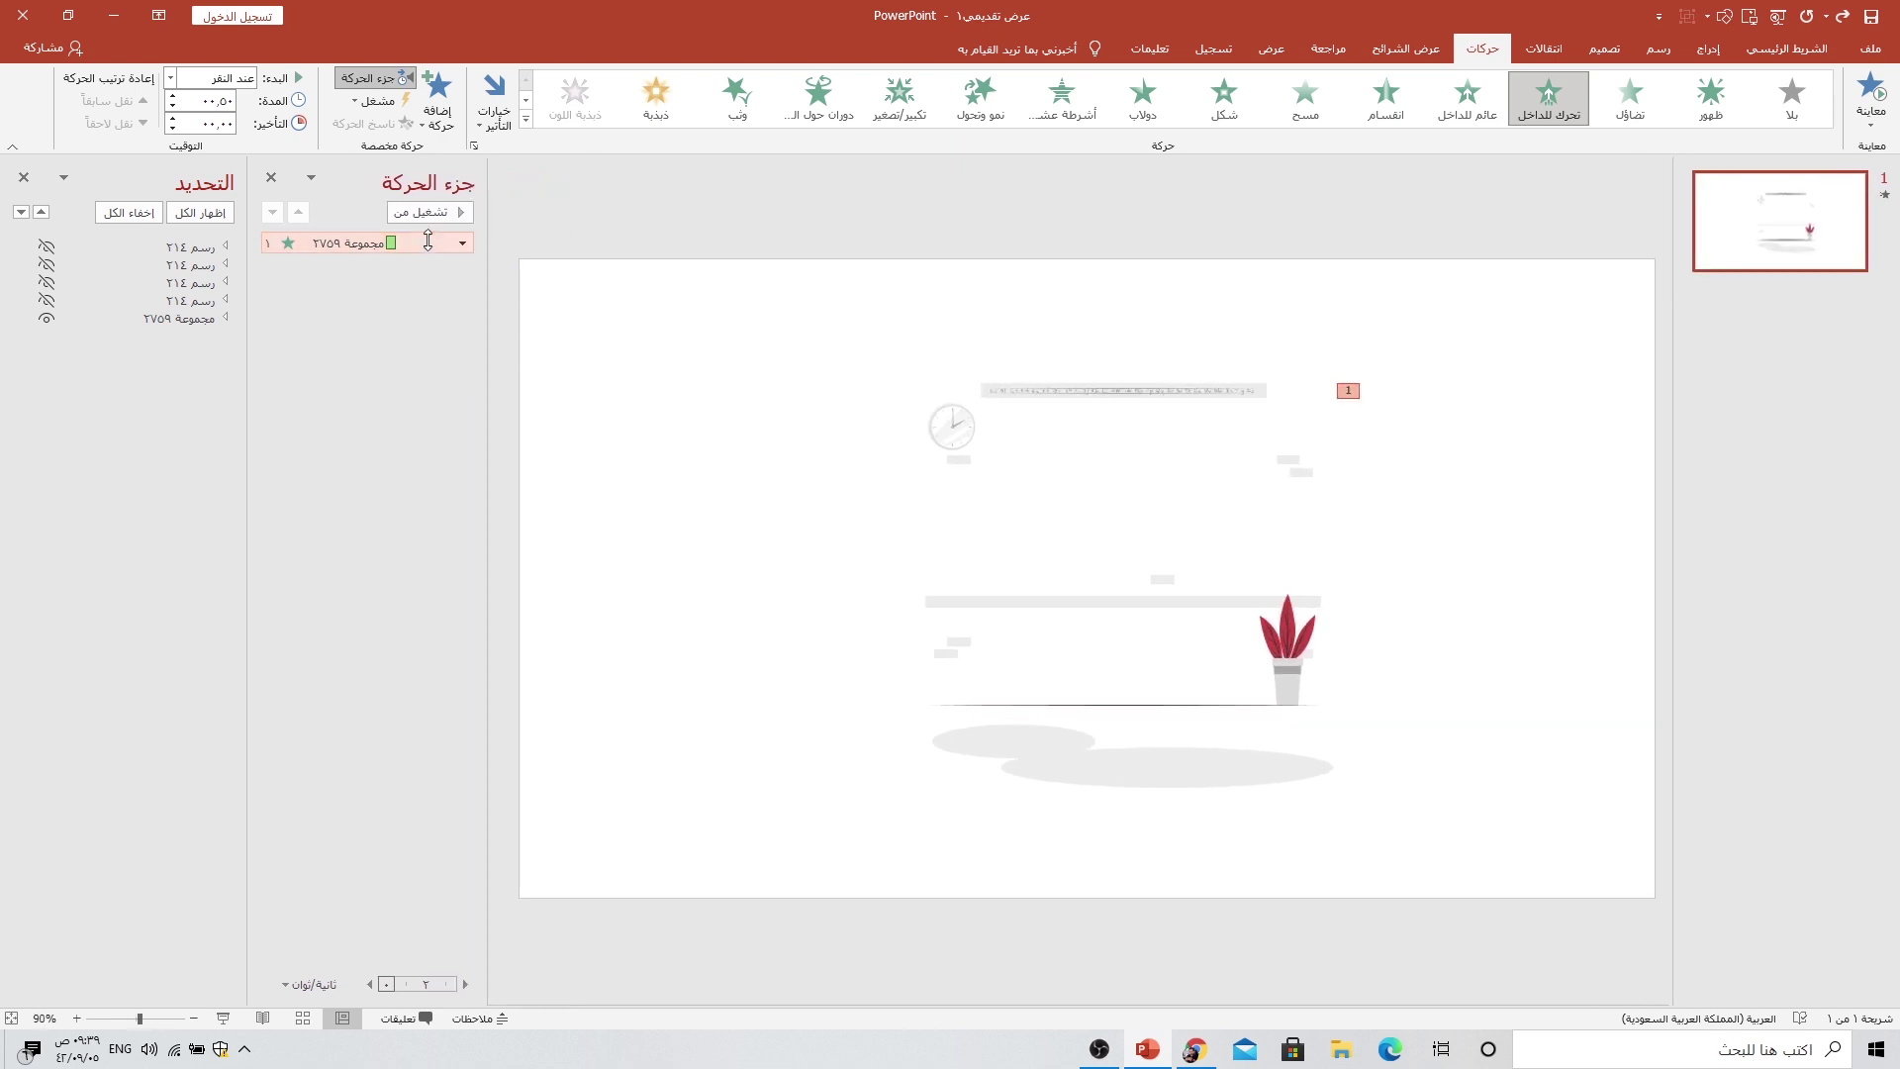
left_click(467, 321)
left_click_drag(935, 361, 634, 350)
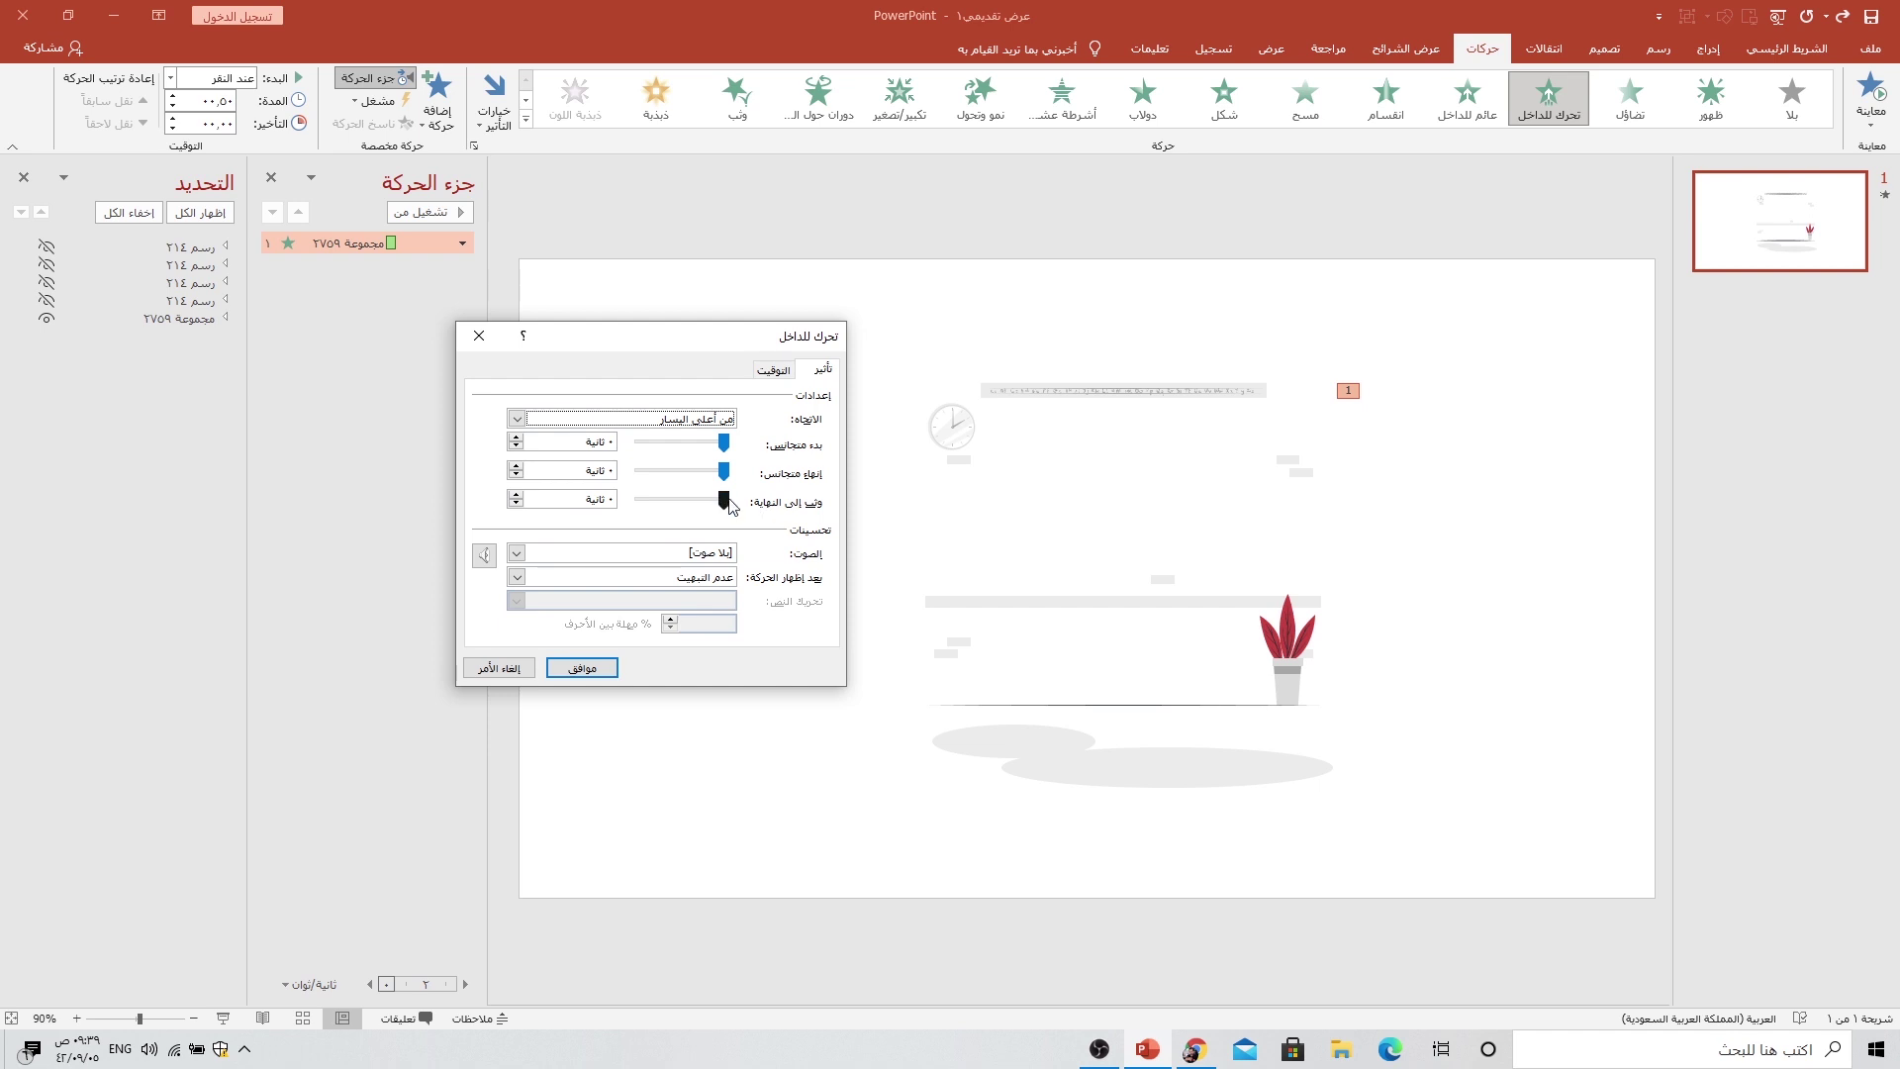
Step: Set bounce end to 0.19 s, start With Previous and duration 2 seconds
left_click_drag(724, 501, 692, 502)
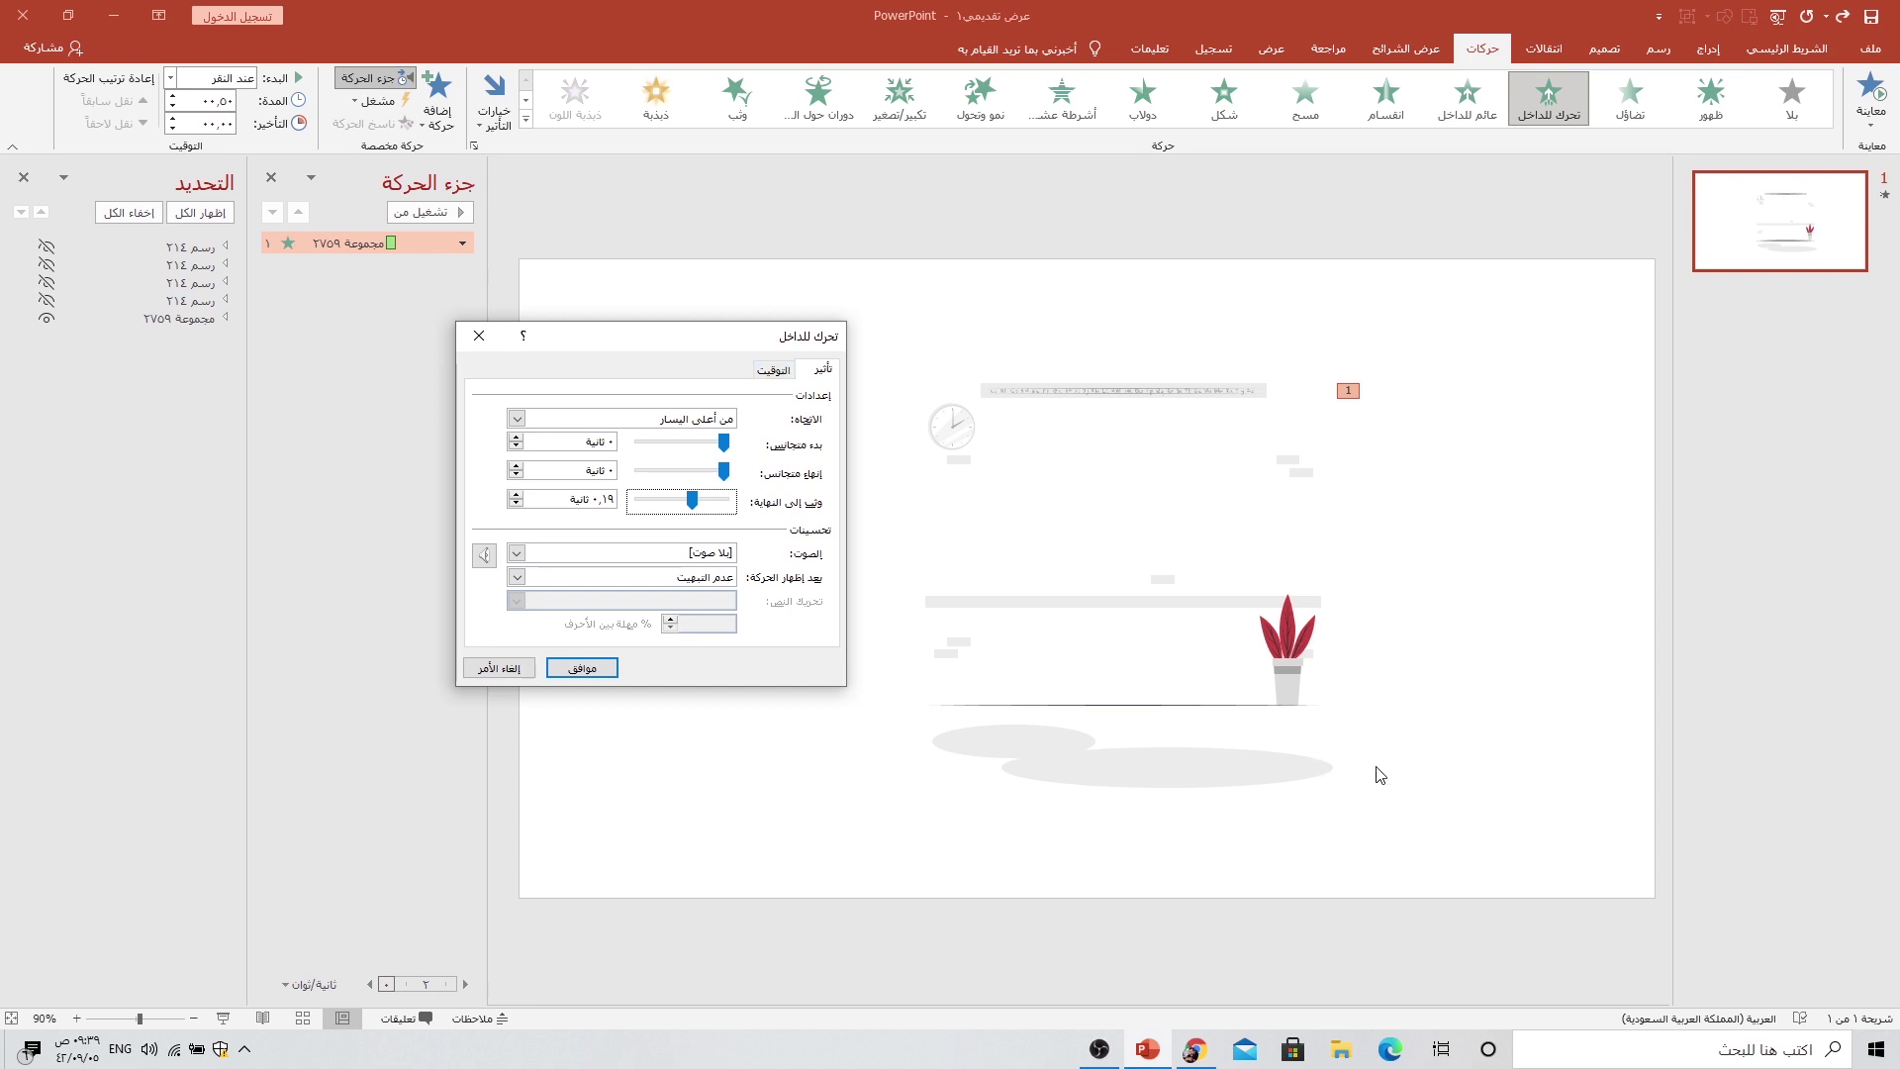
left_click(771, 373)
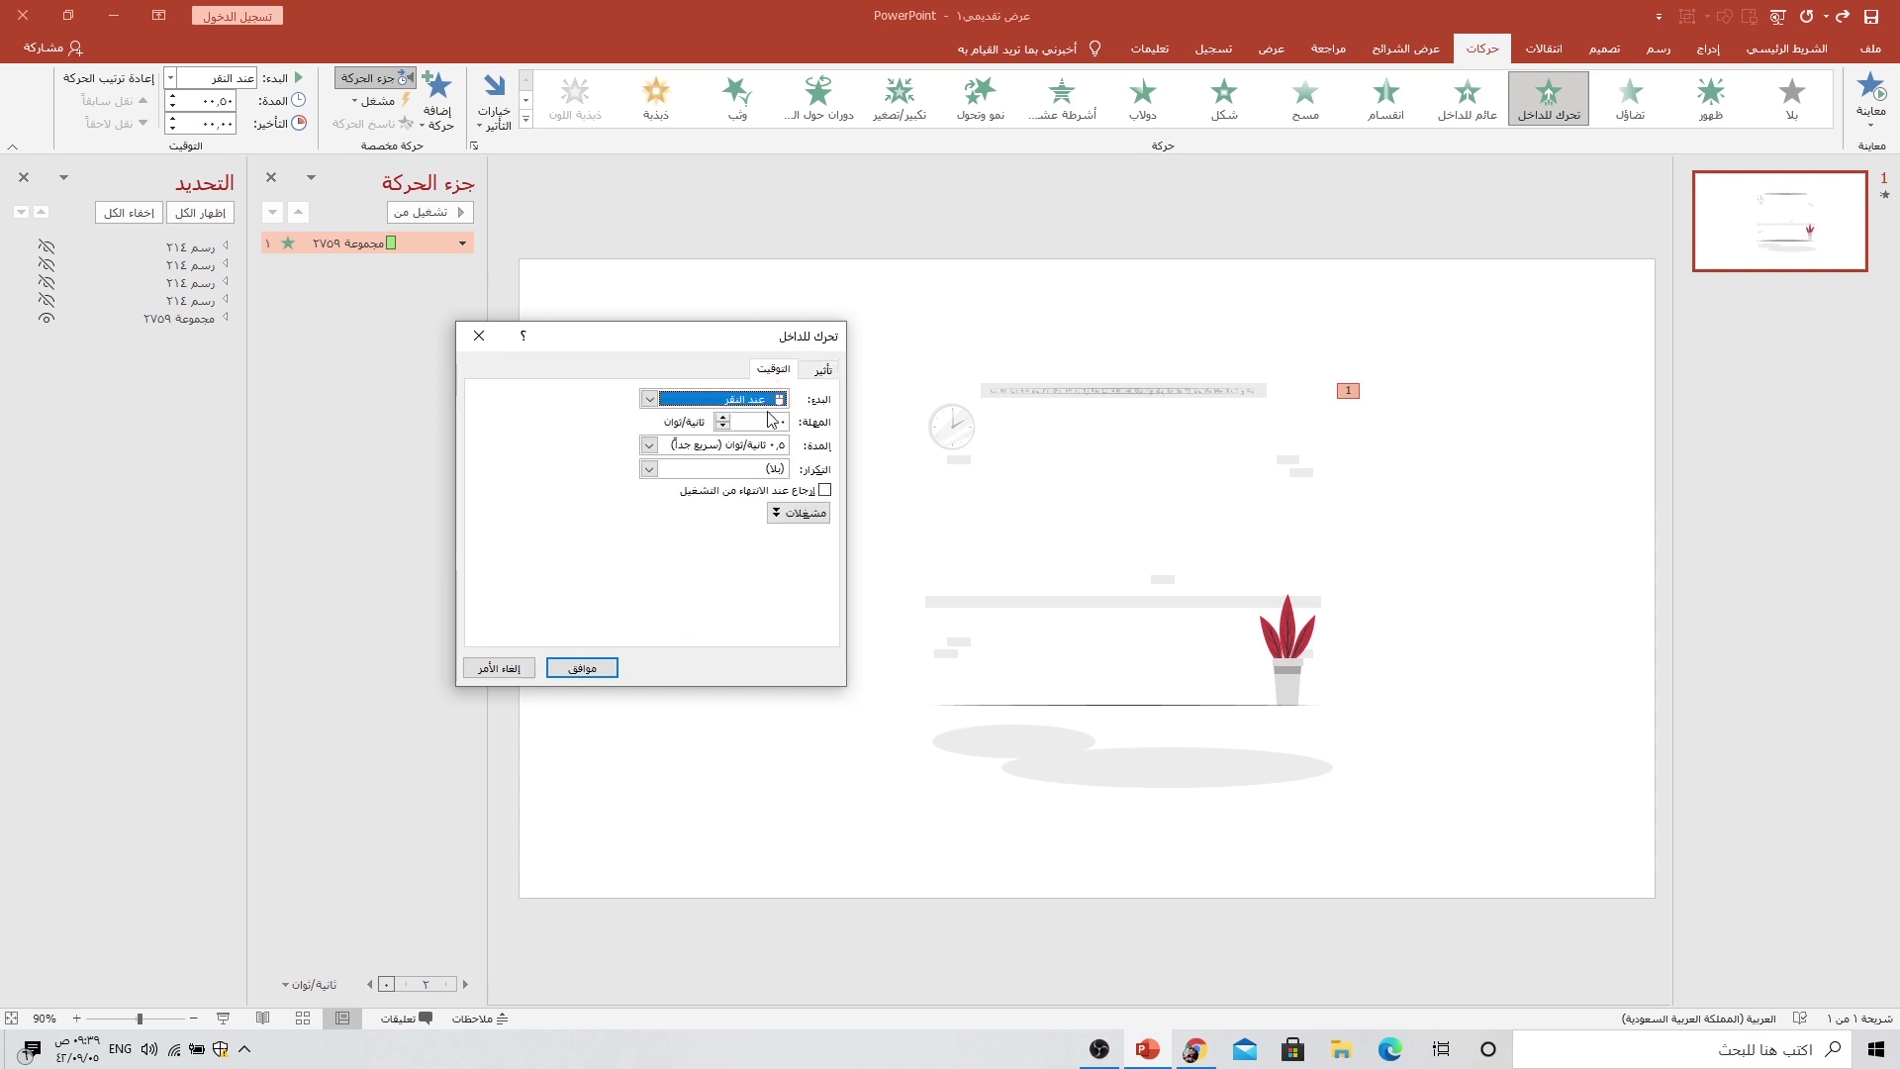
left_click(653, 400)
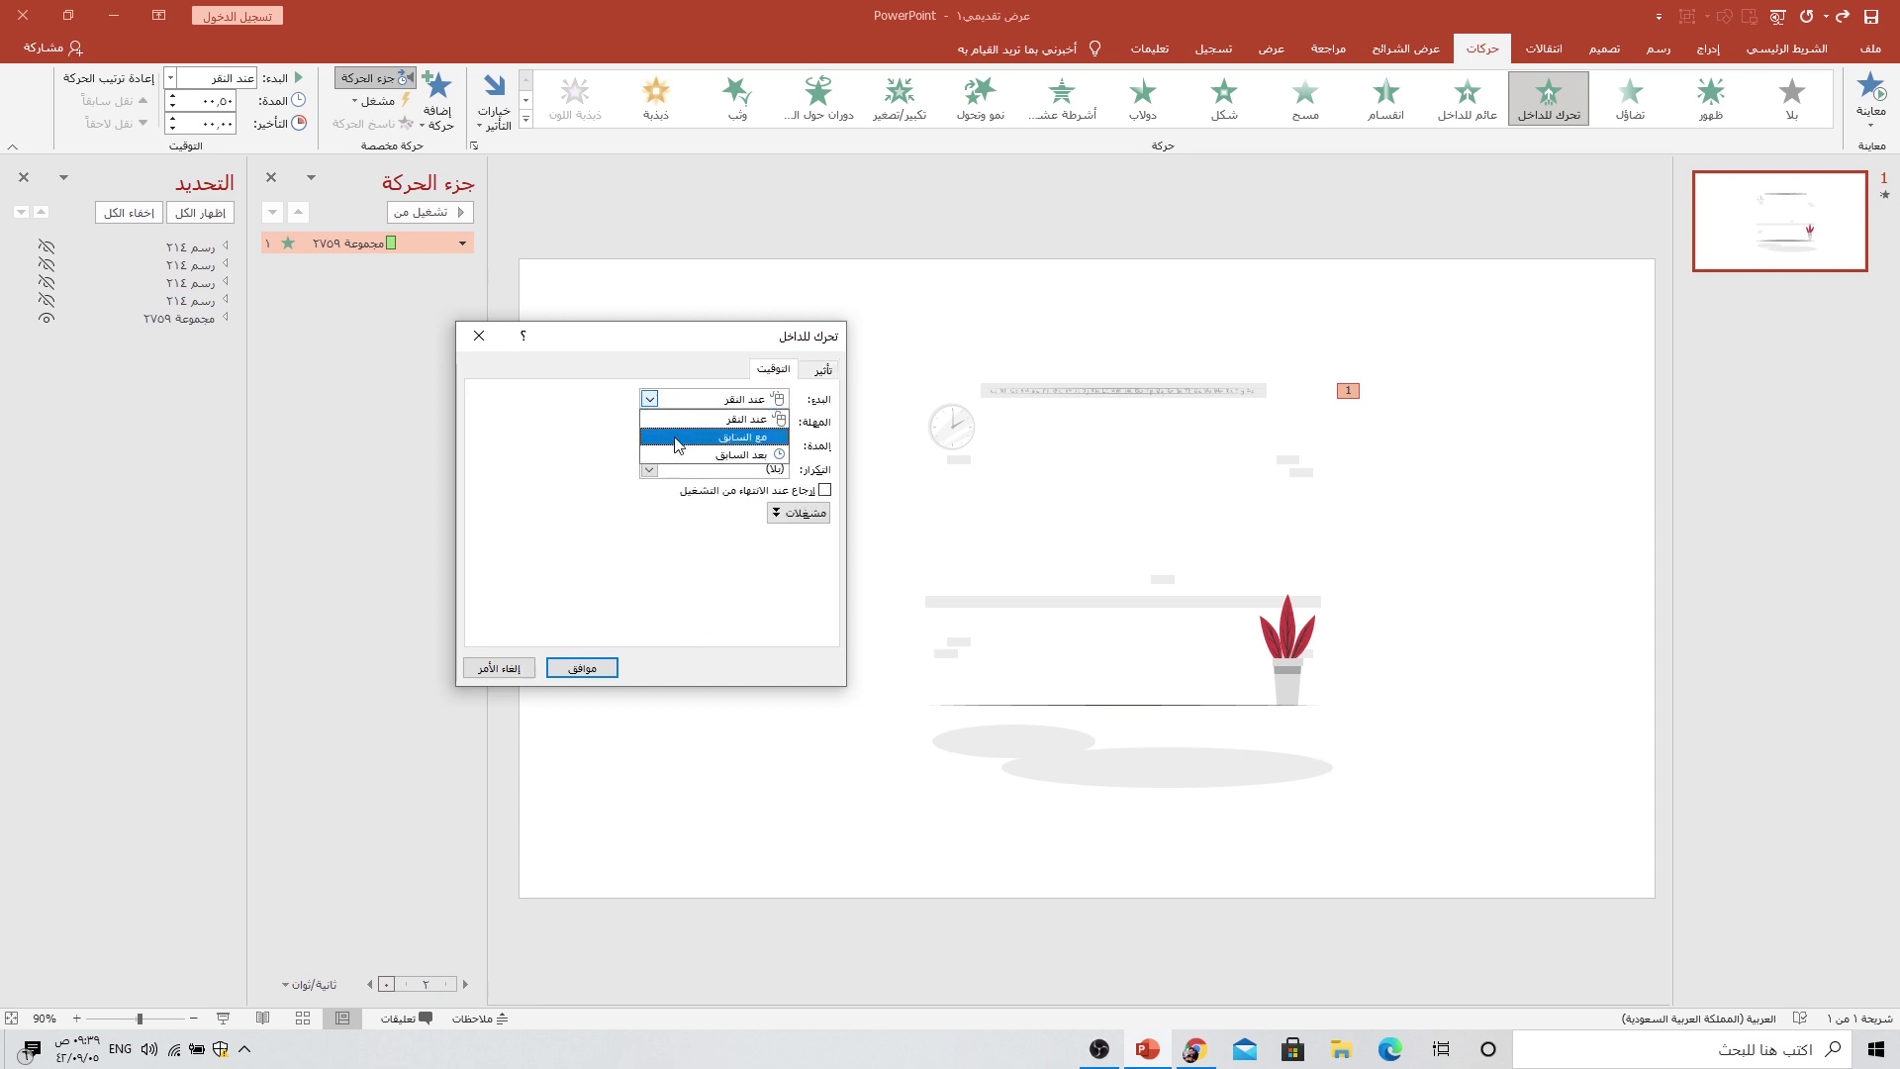
left_click(679, 436)
left_click(648, 446)
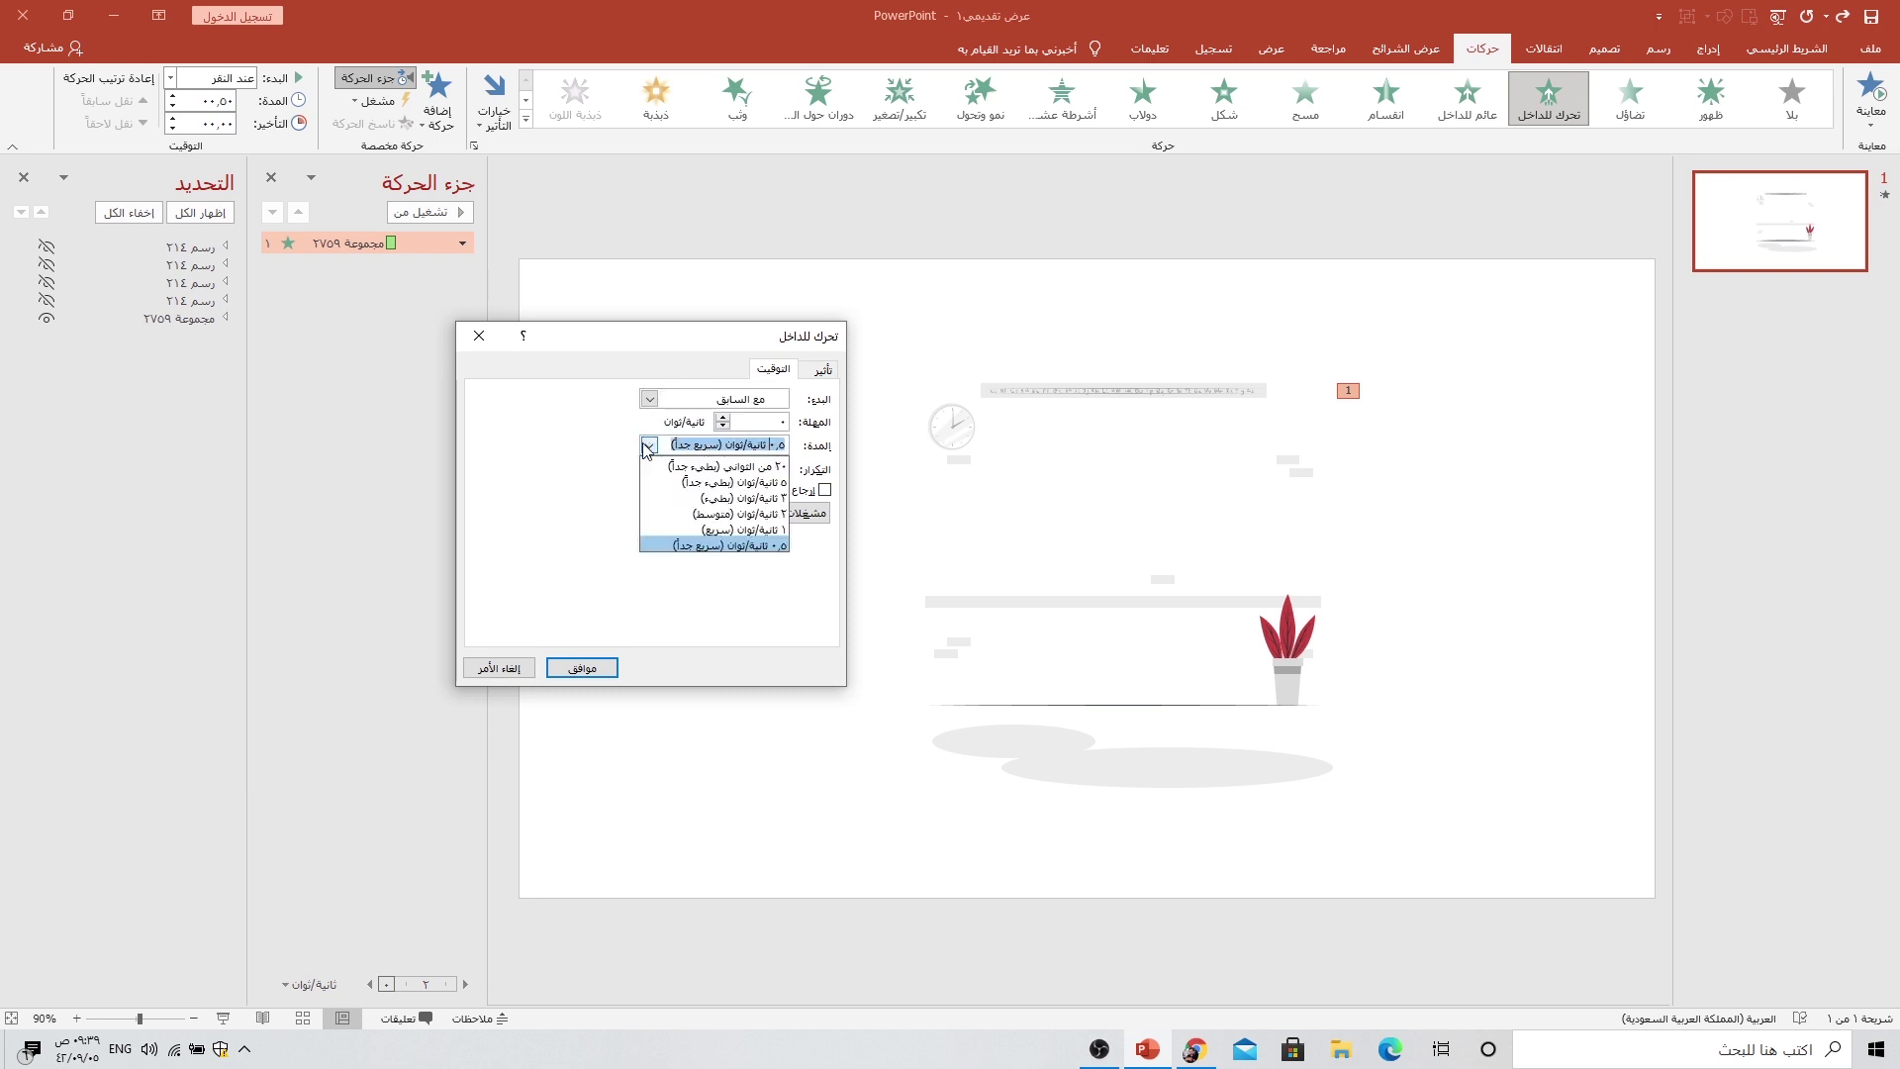
left_click(657, 504)
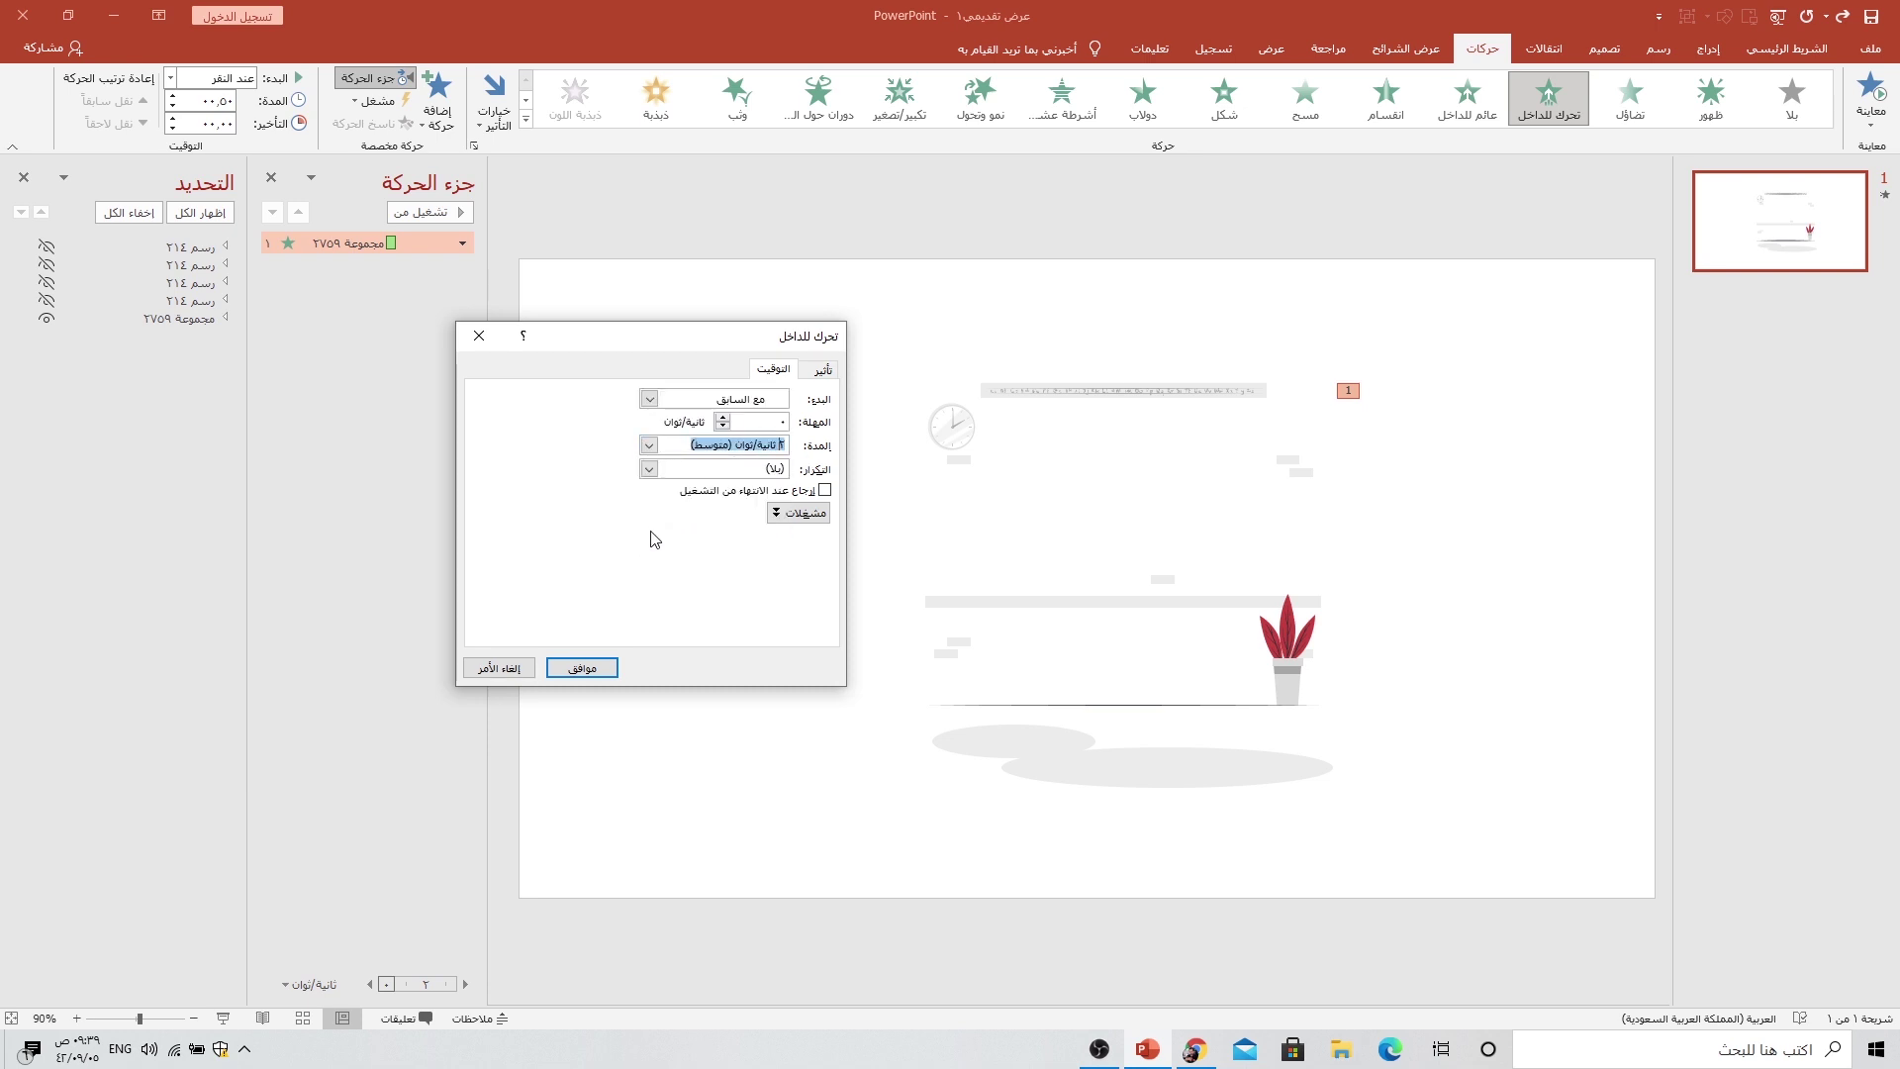
left_click(582, 668)
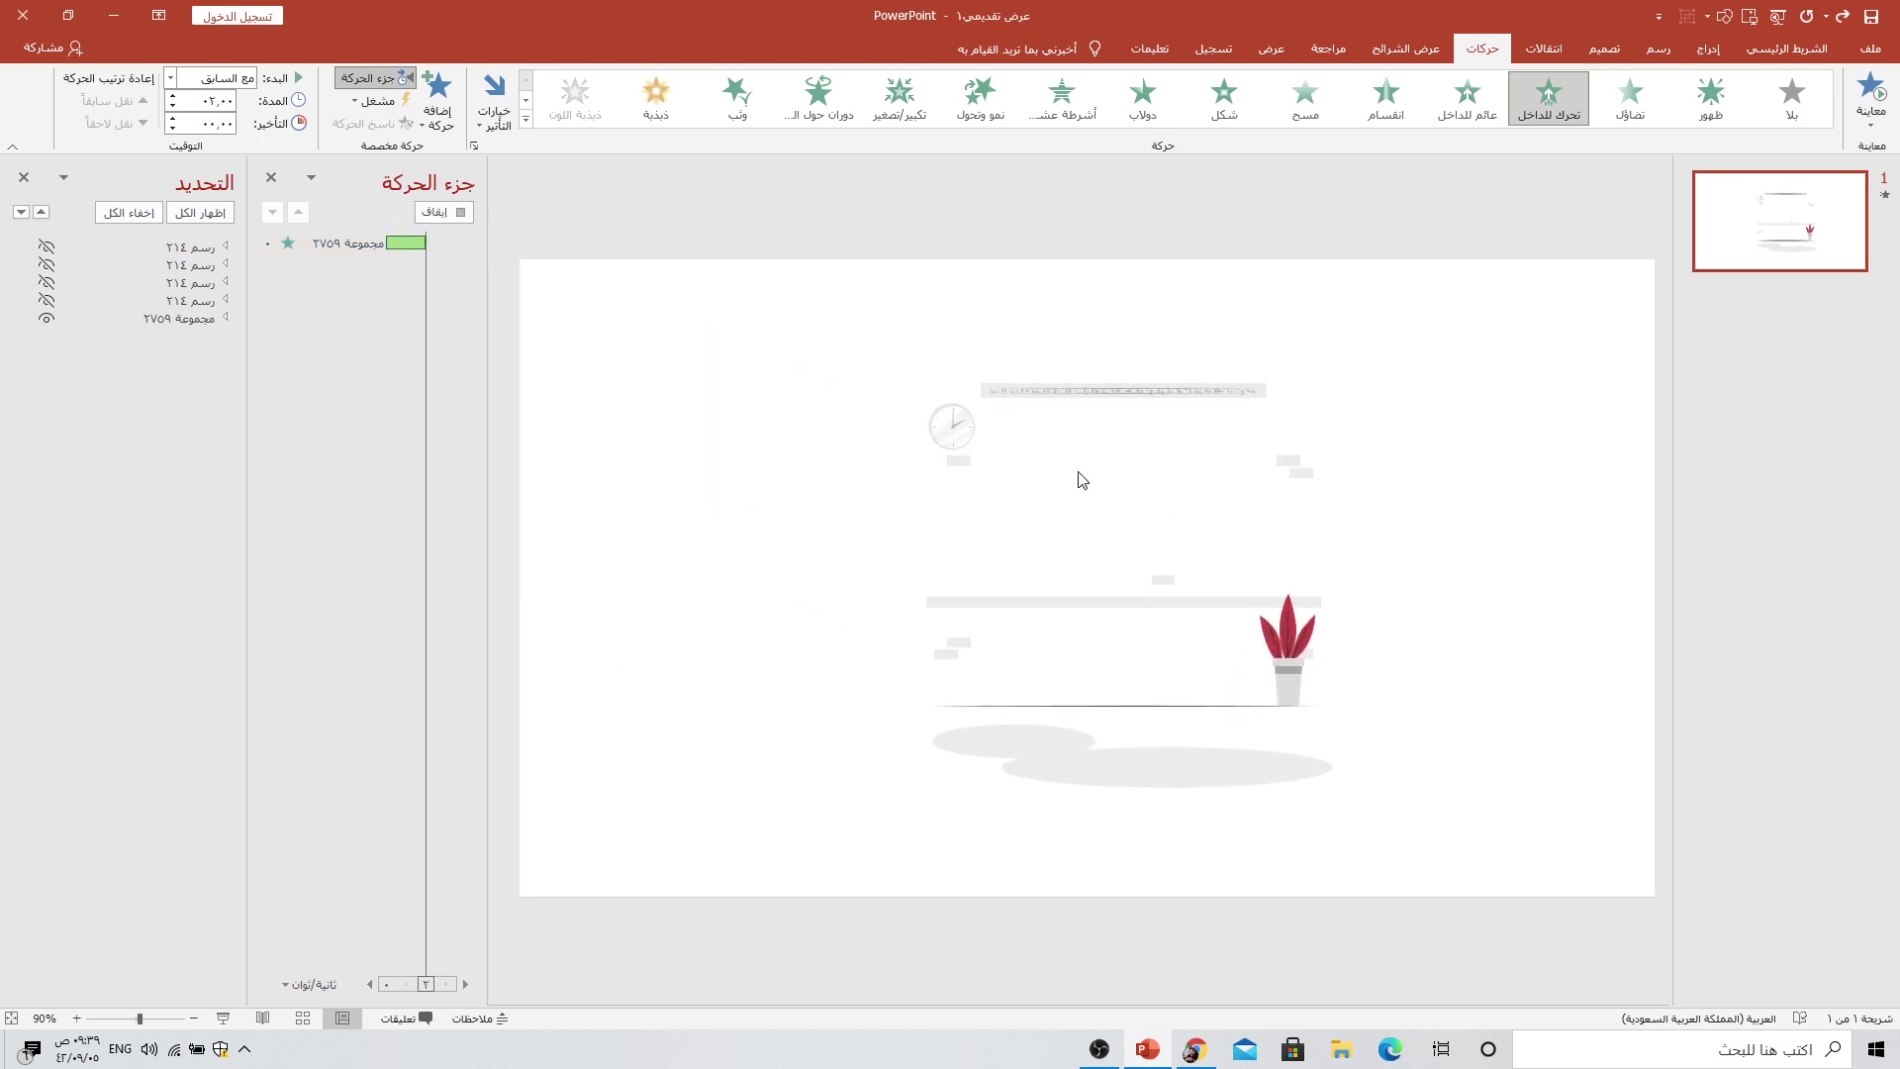
Step: Shorten the background group's Fly In duration to 1 second (Fast)
double_click(443, 253)
left_click(773, 368)
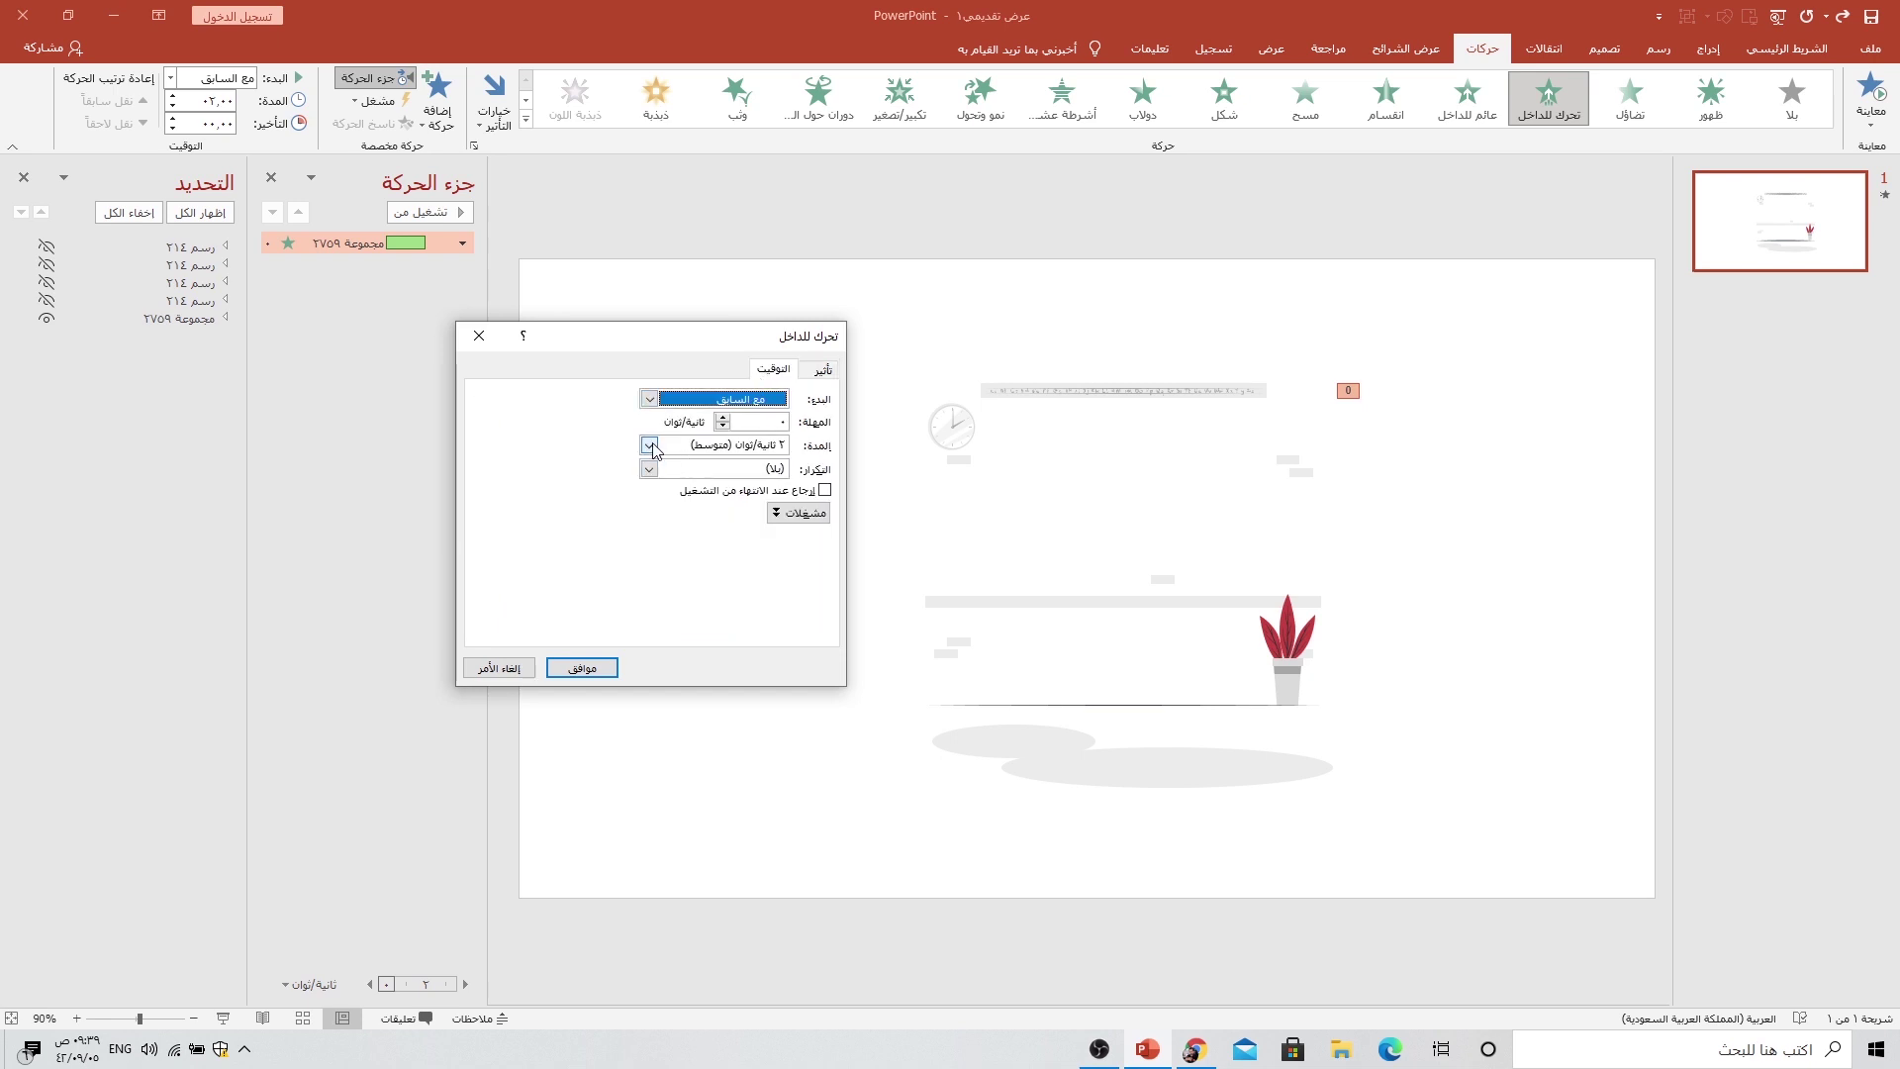
left_click(651, 445)
left_click(685, 523)
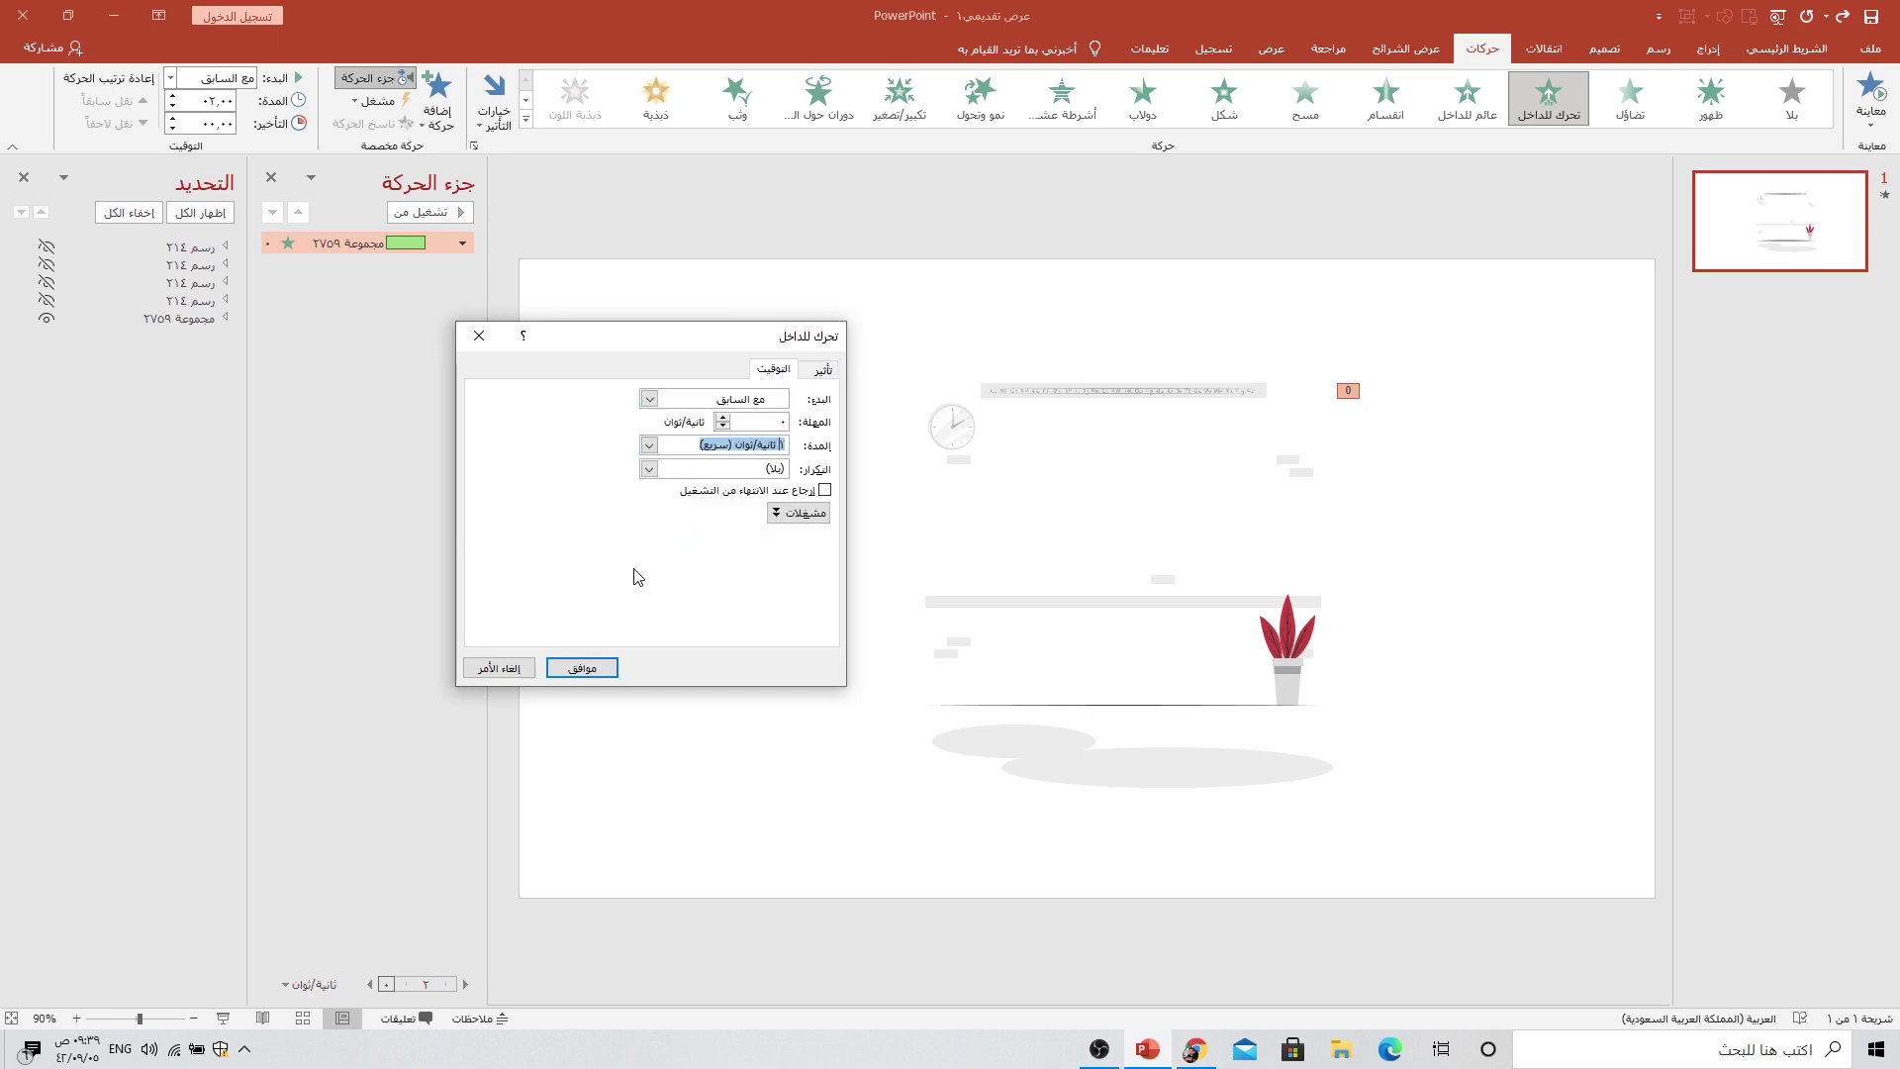
left_click(582, 668)
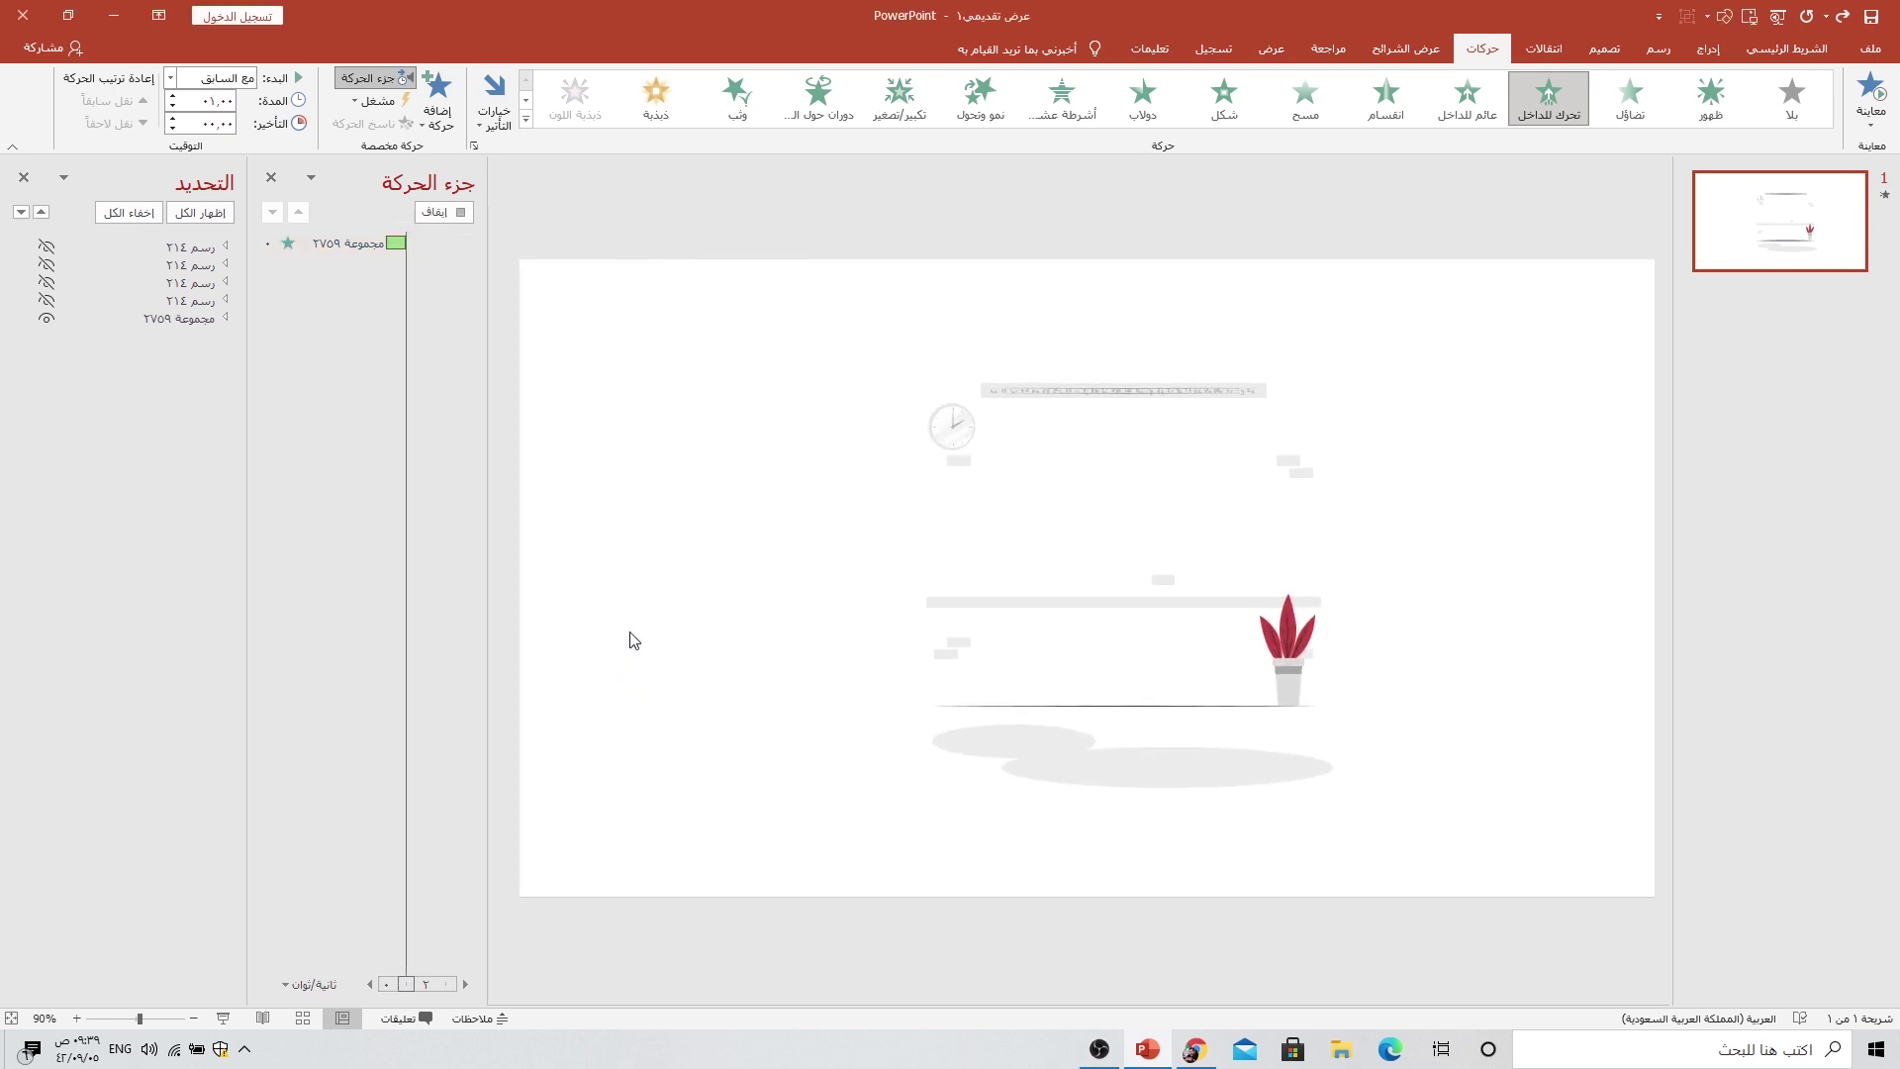
Step: Make the hidden chalkboard drawing visible again in the Selection Pane
left_click(761, 547)
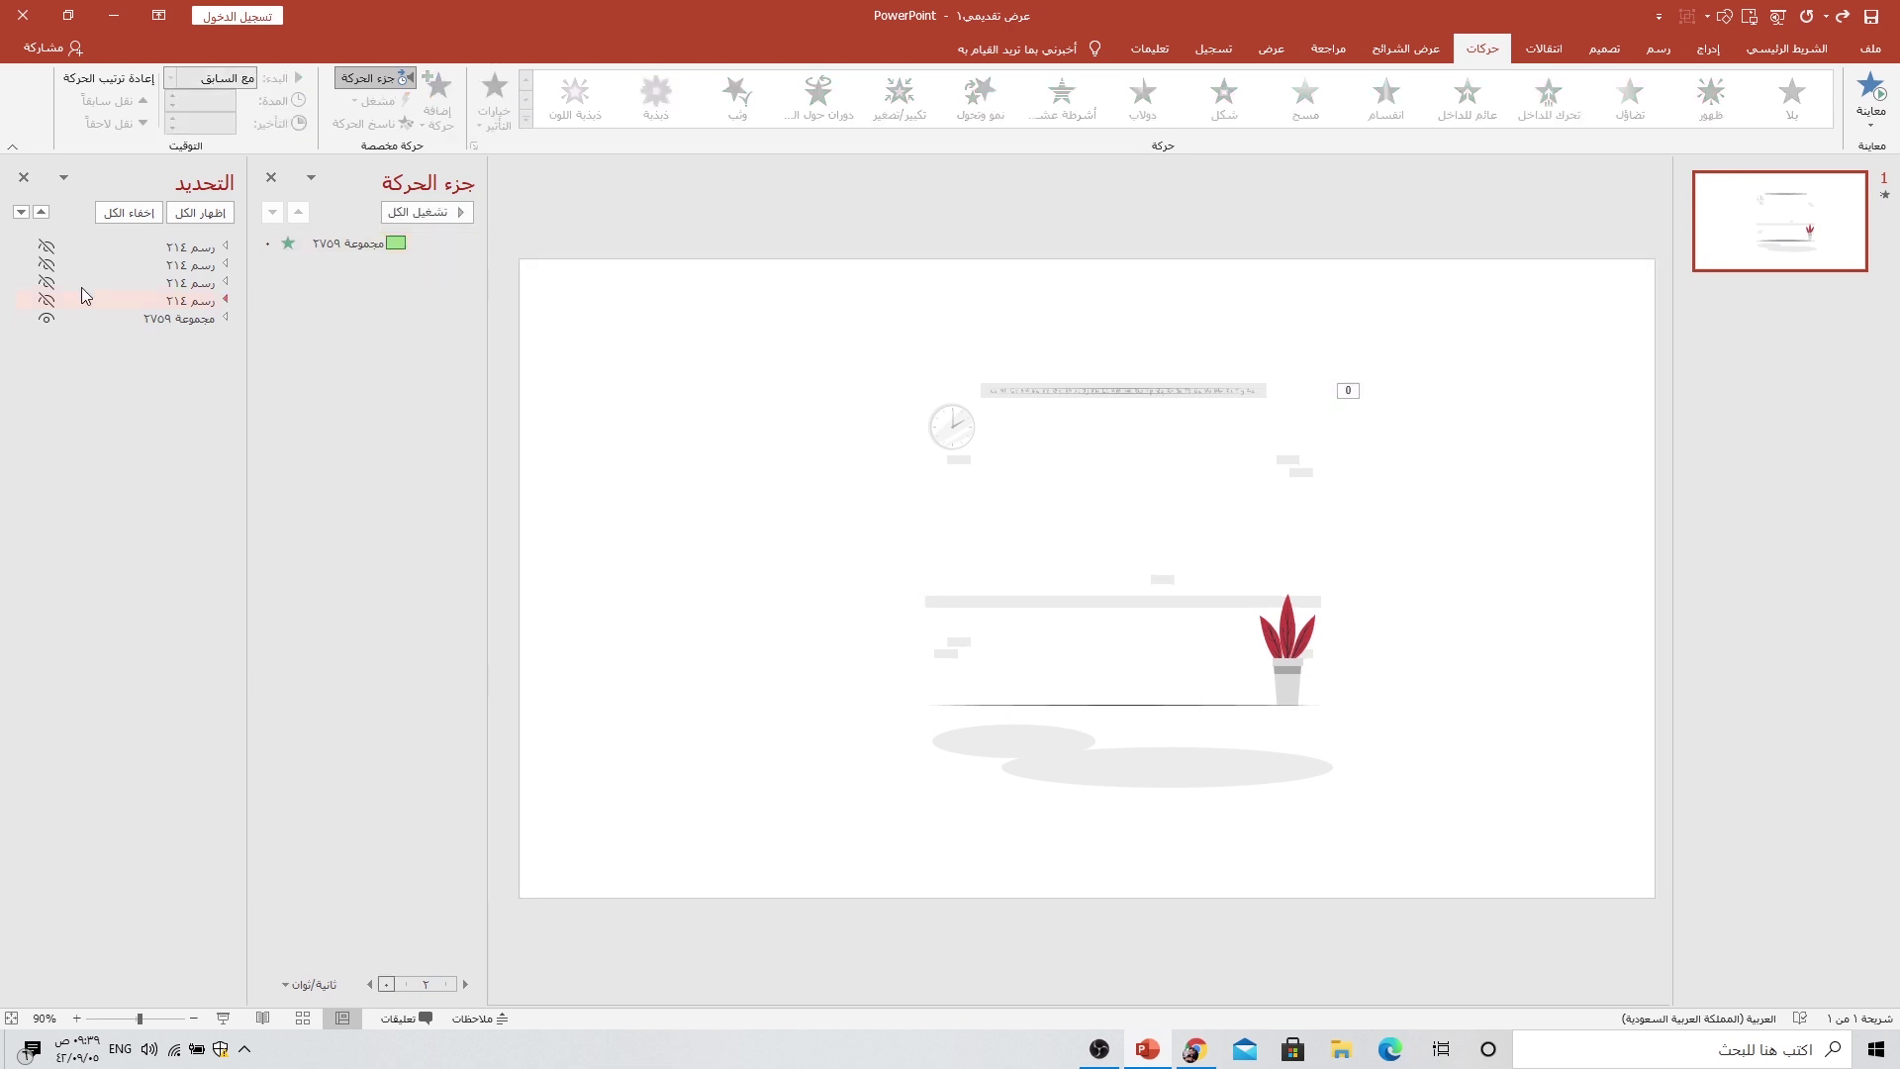
left_click(42, 303)
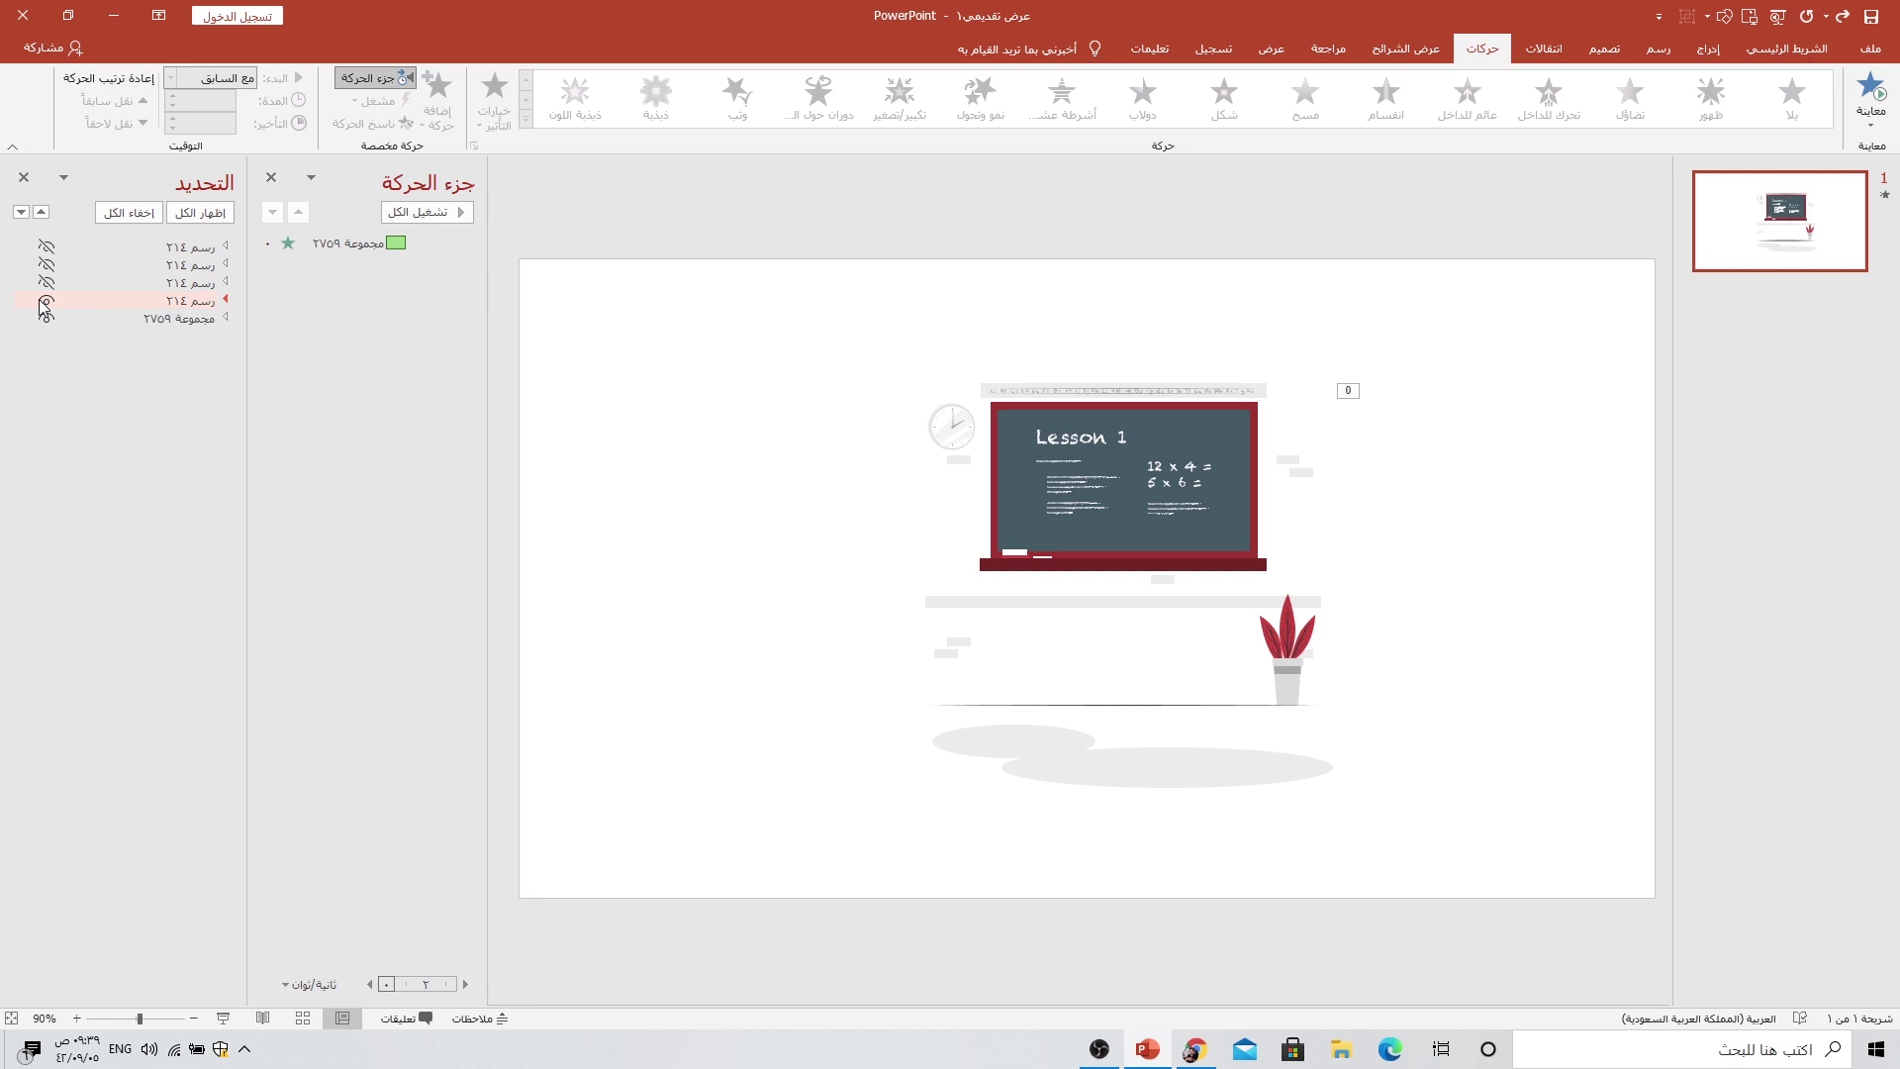
left_click(44, 303)
left_click(45, 285)
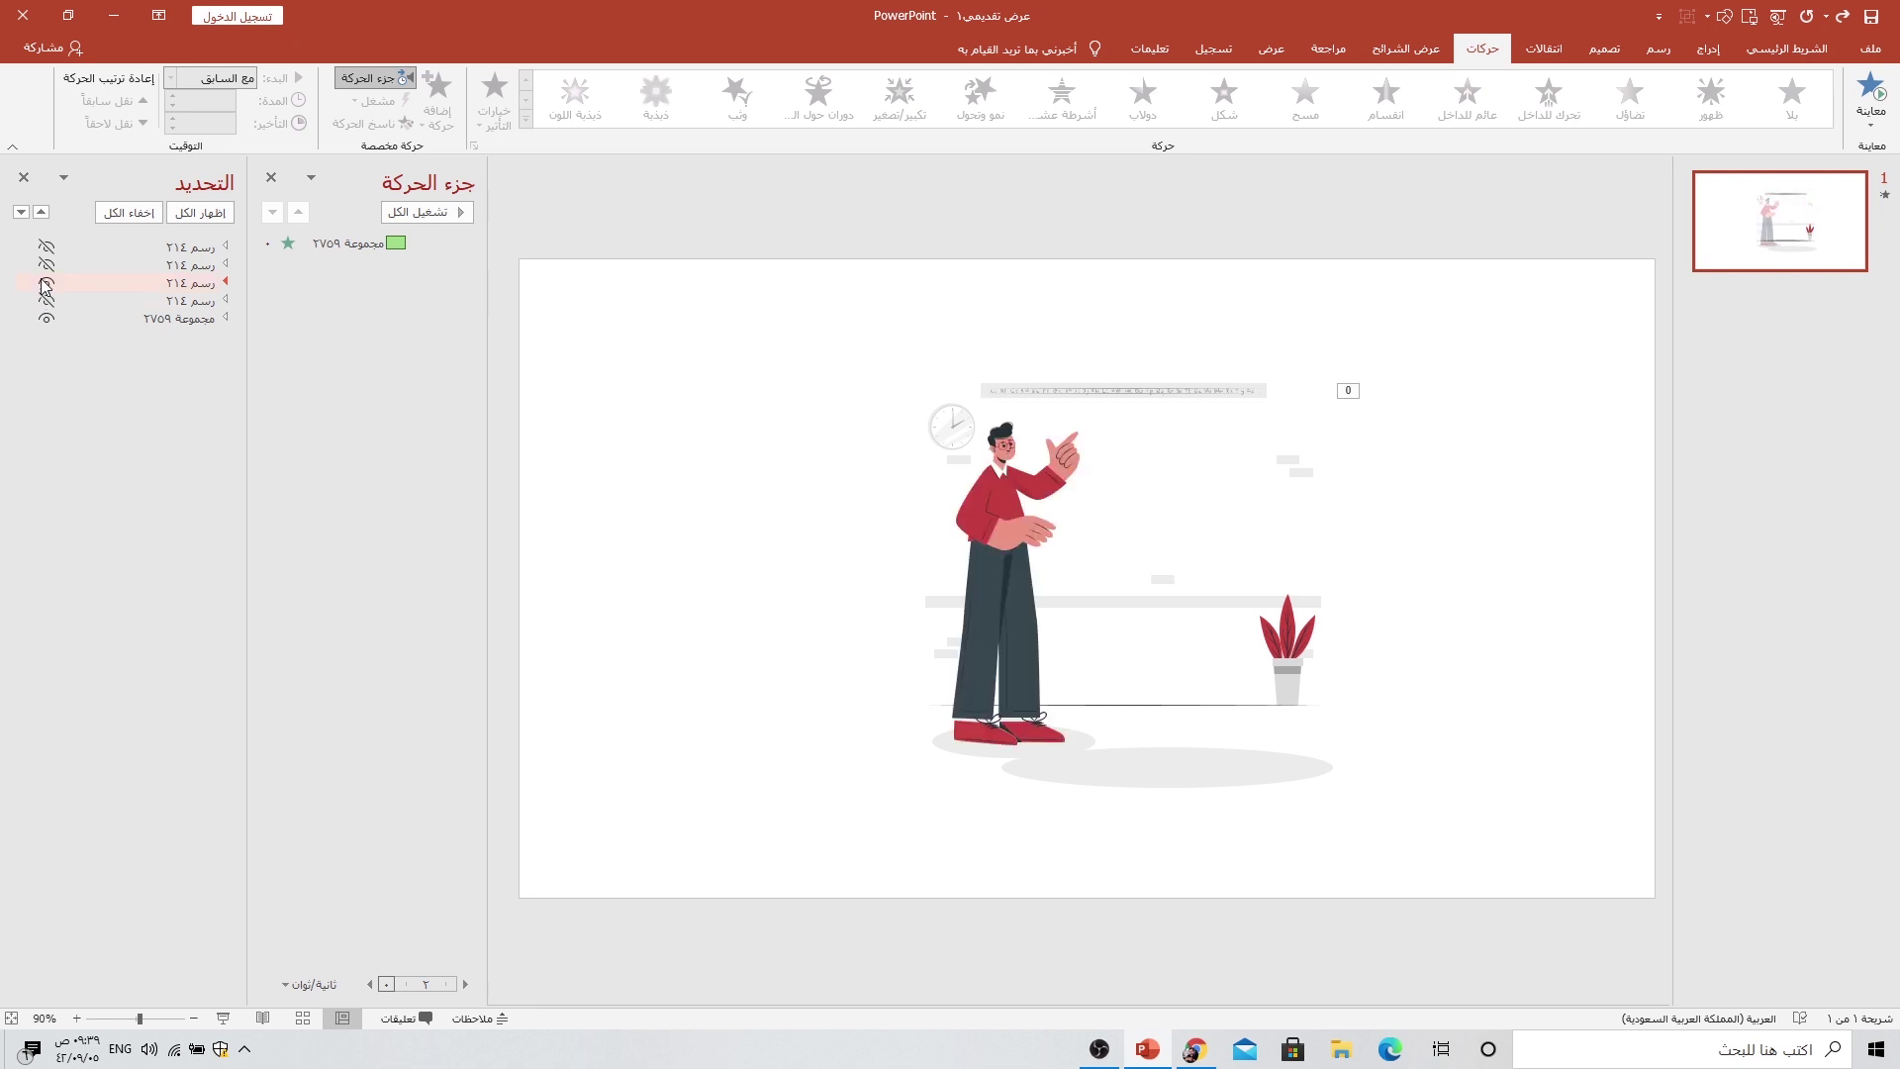
left_click(45, 285)
left_click(45, 267)
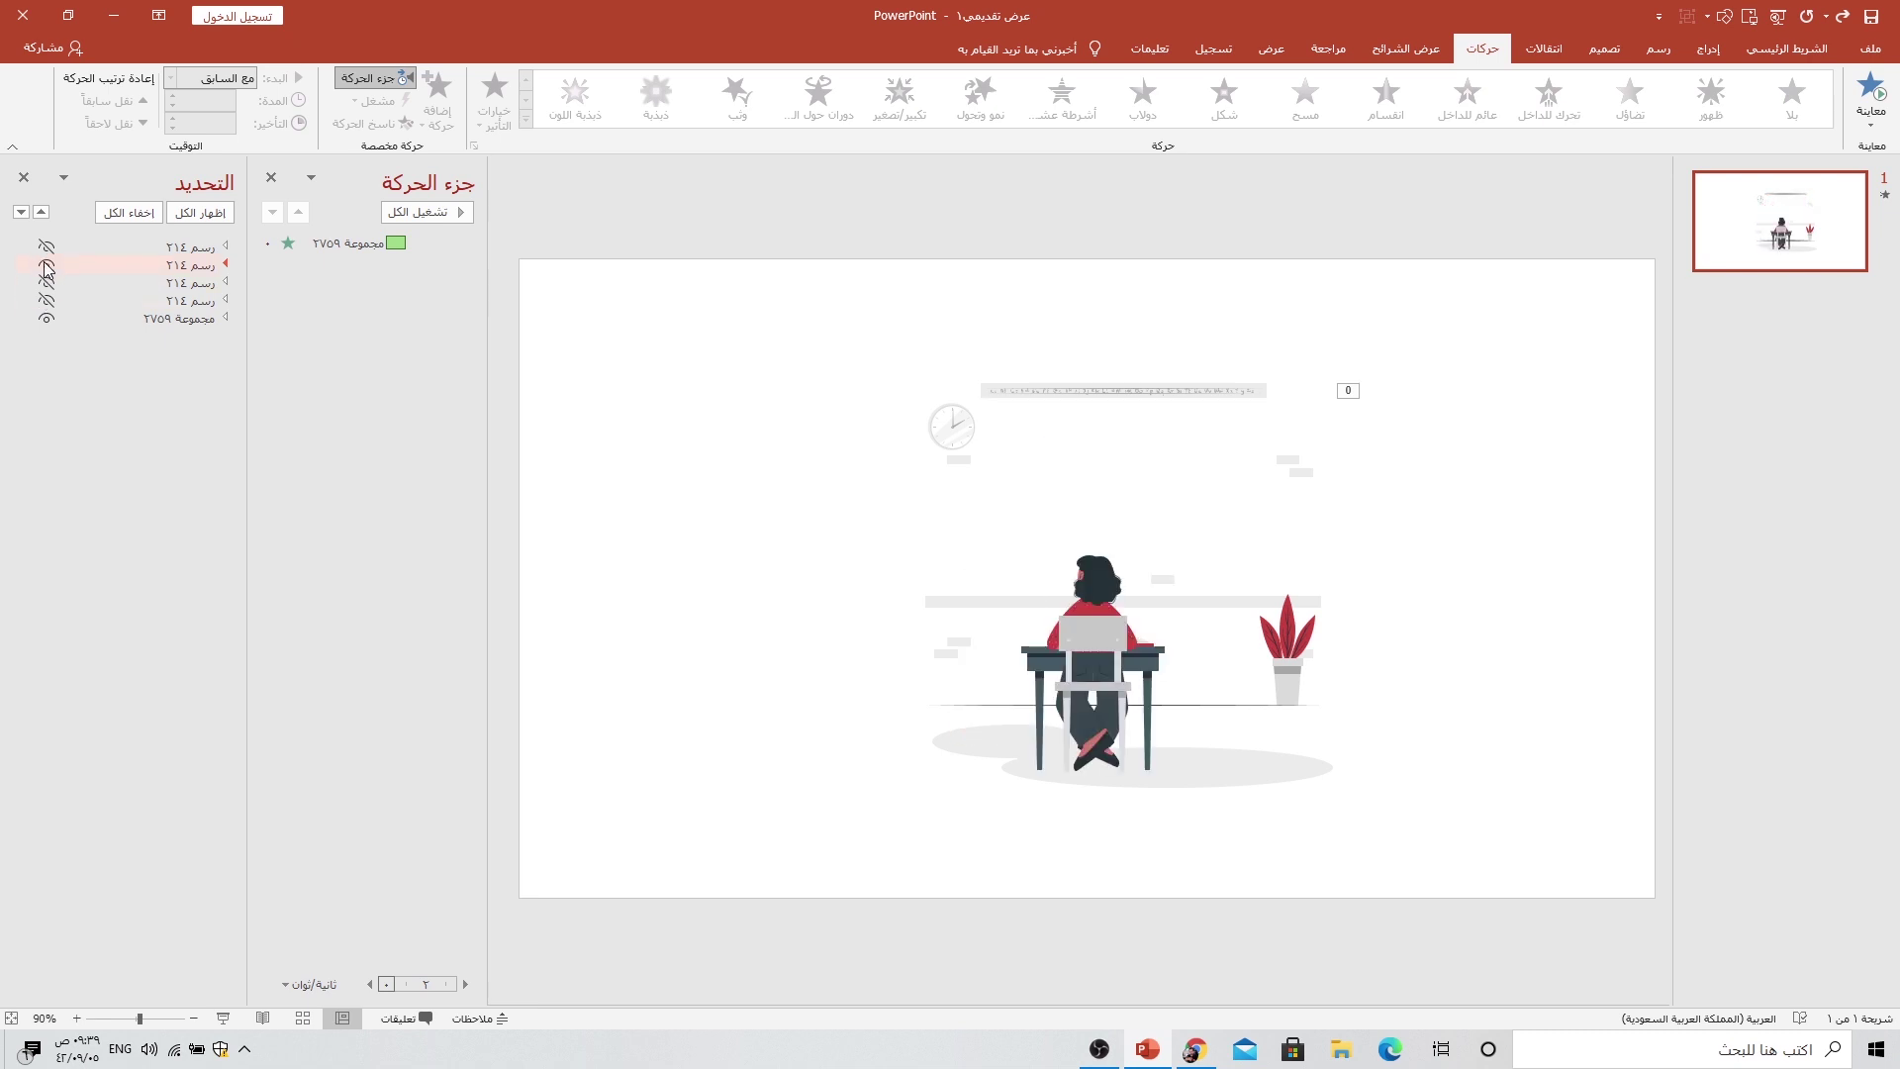
left_click(44, 267)
left_click(44, 300)
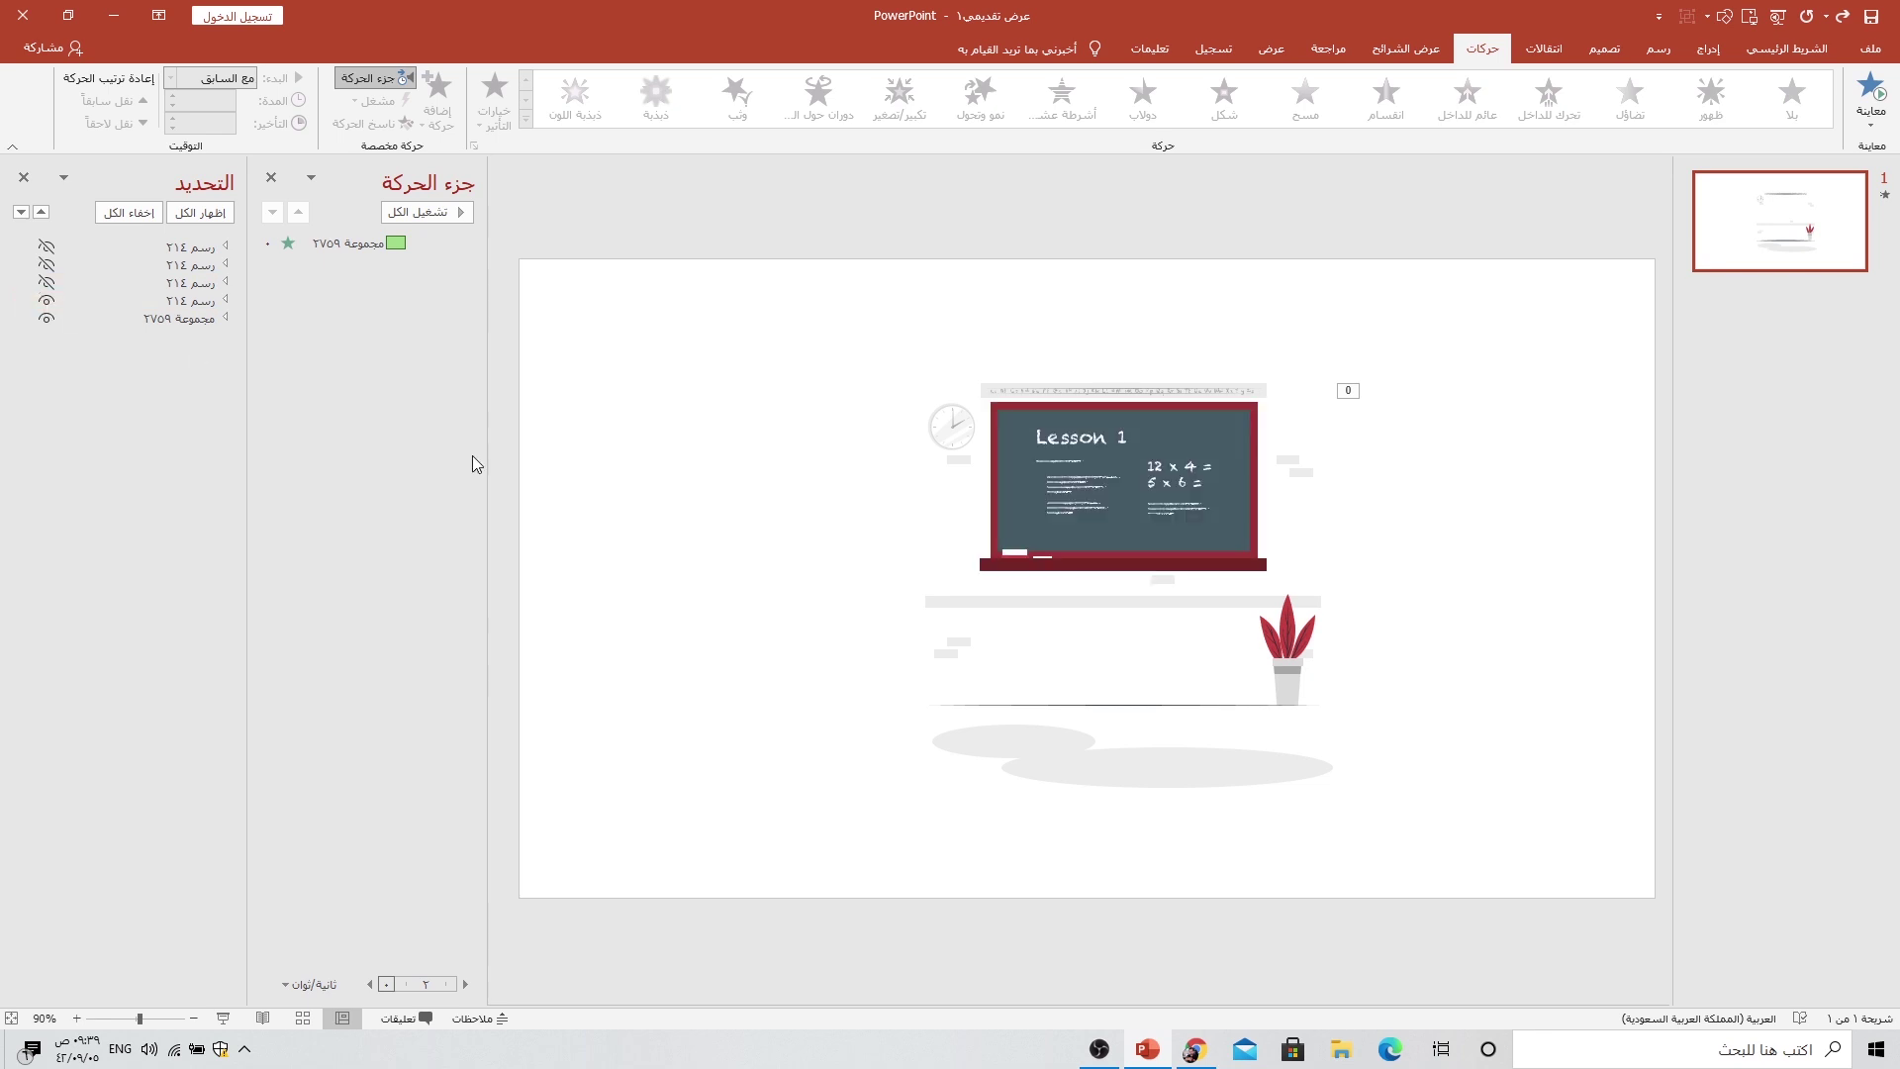
Step: Copy the background group's Fly In onto the chalkboard with Animation Painter
left_click(1151, 470)
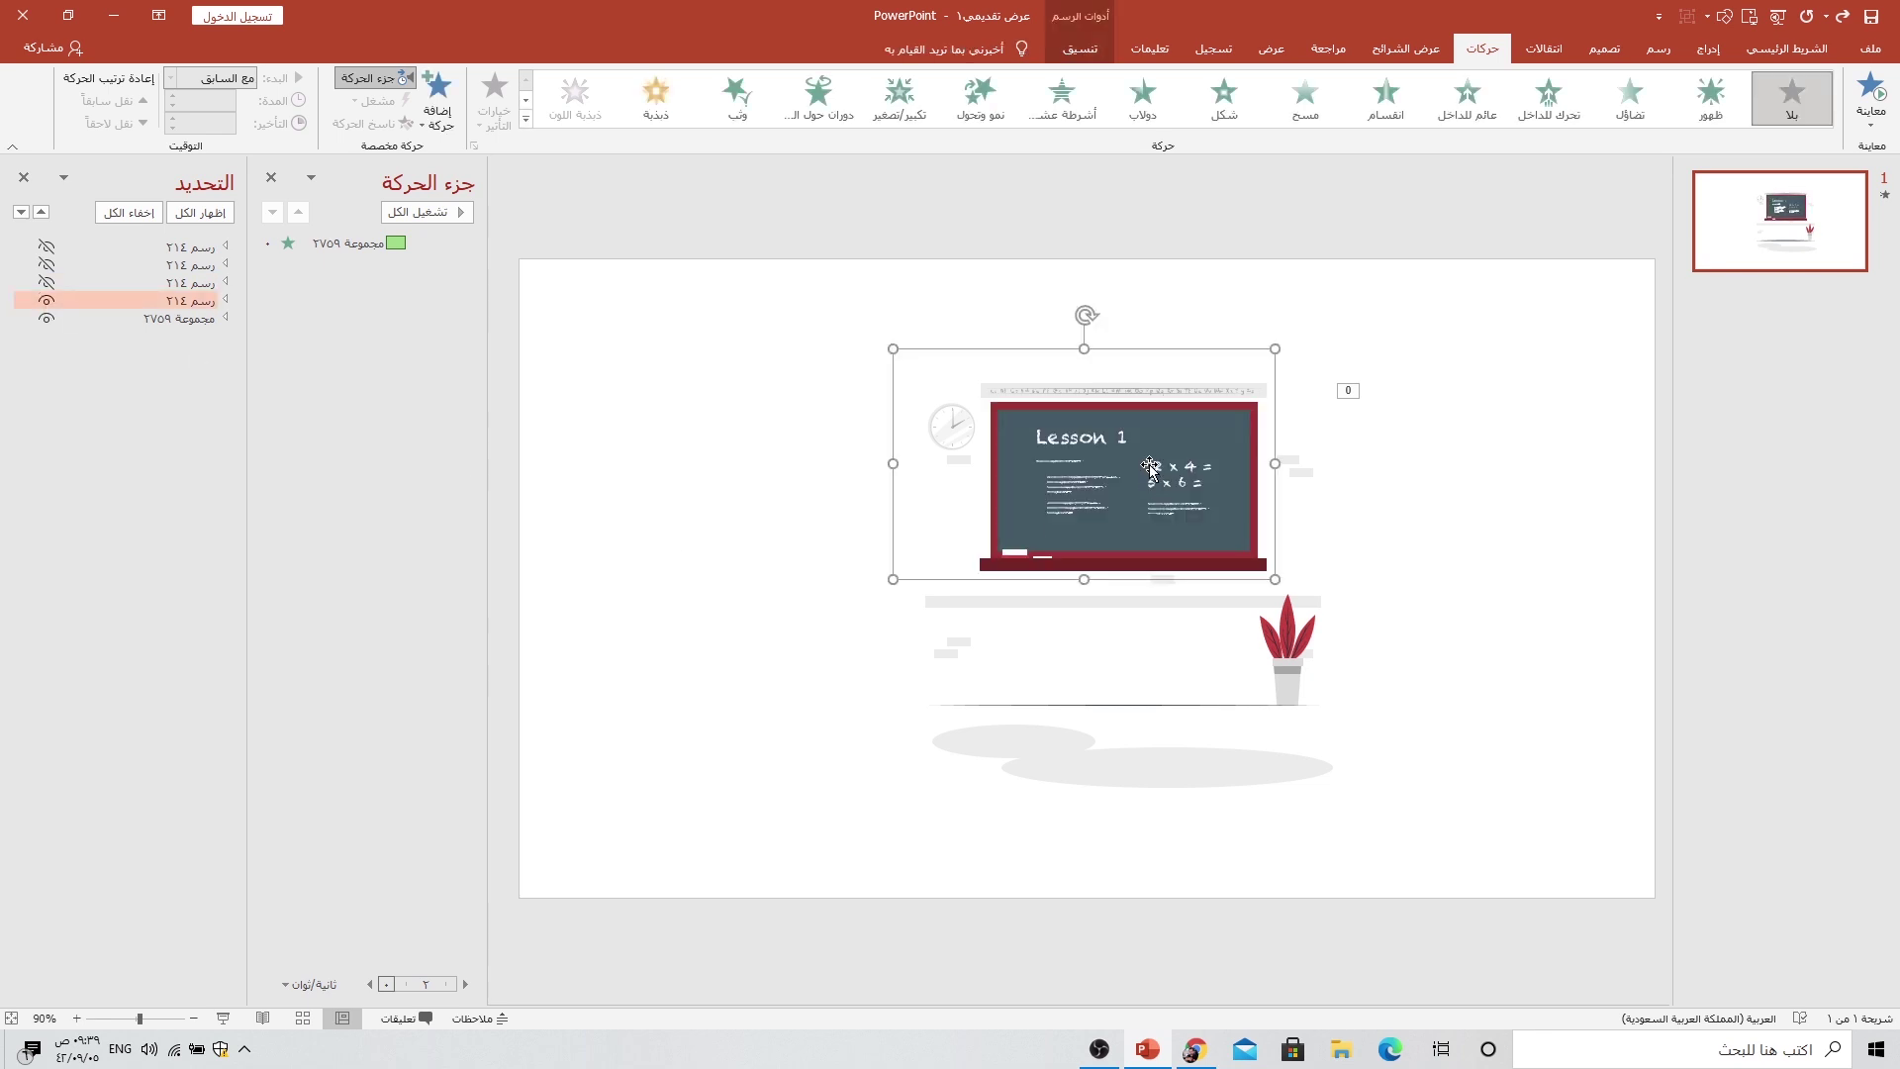
left_click(1033, 744)
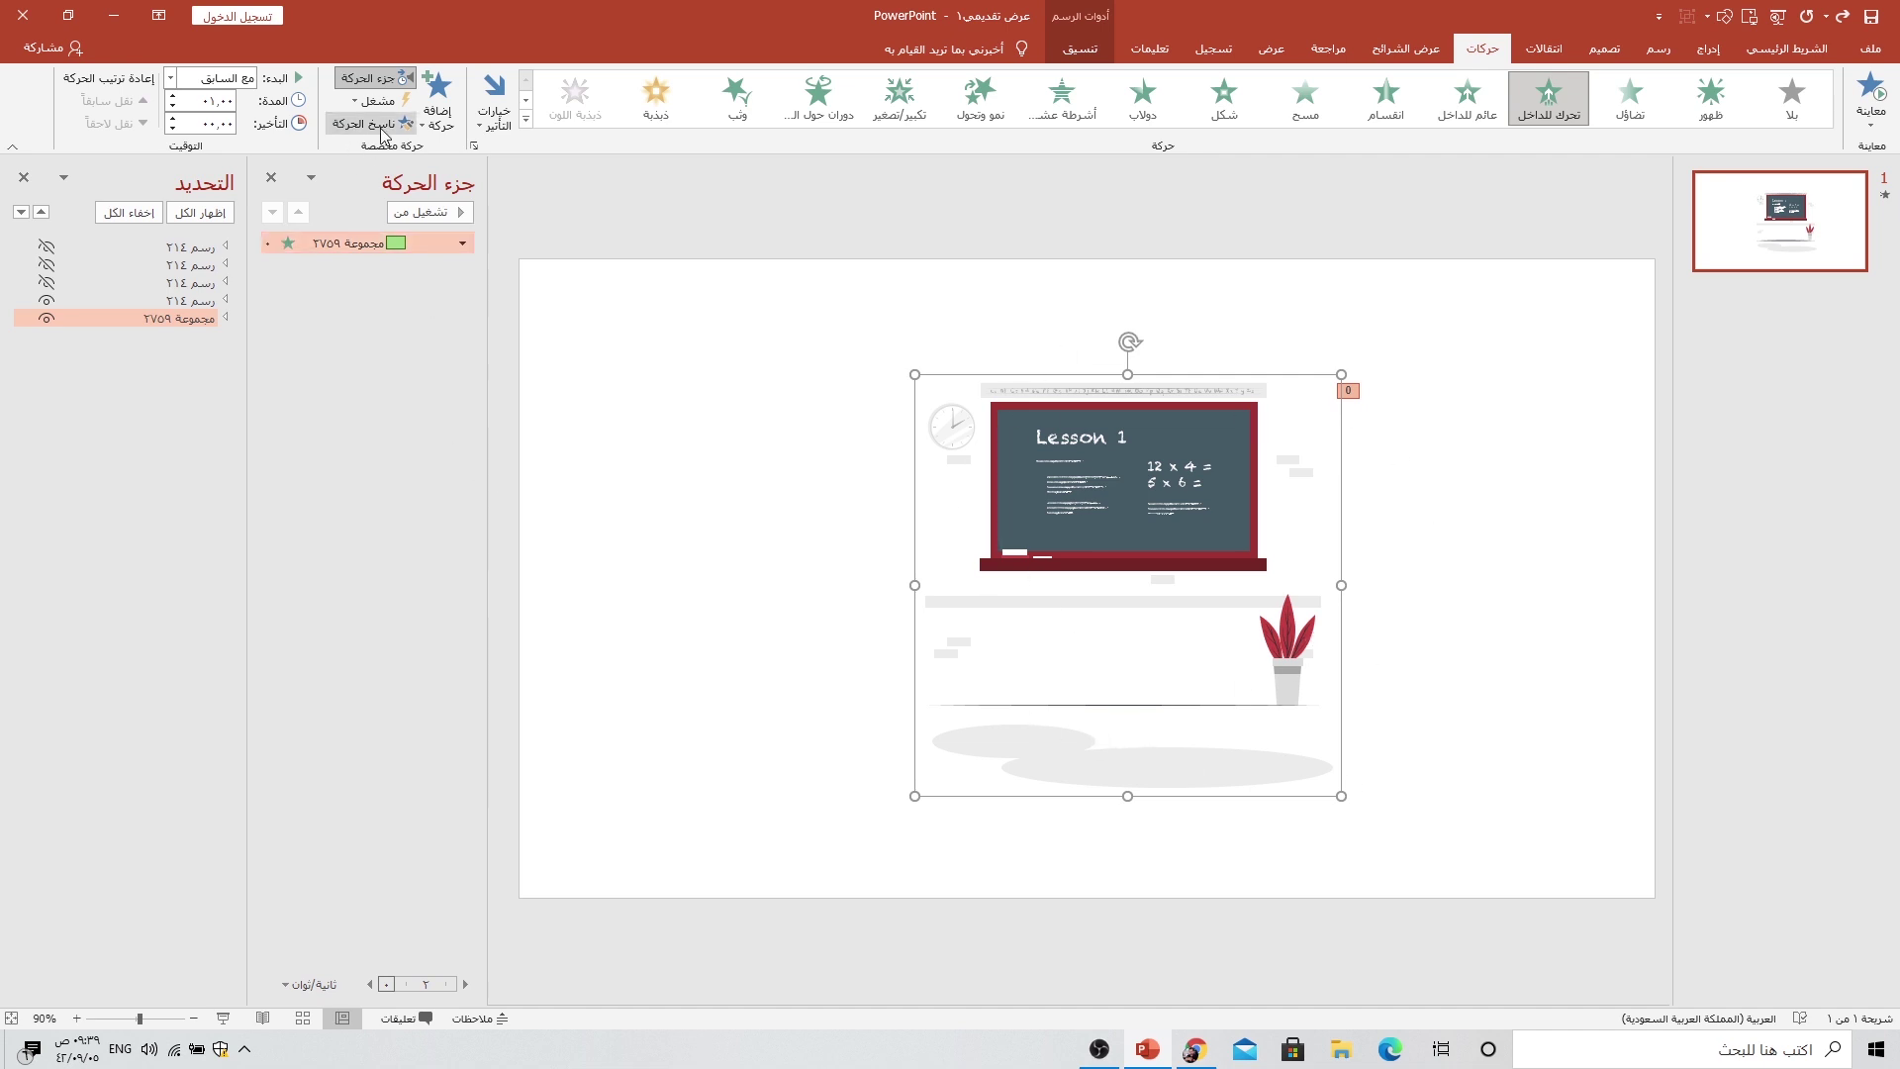
left_click(362, 127)
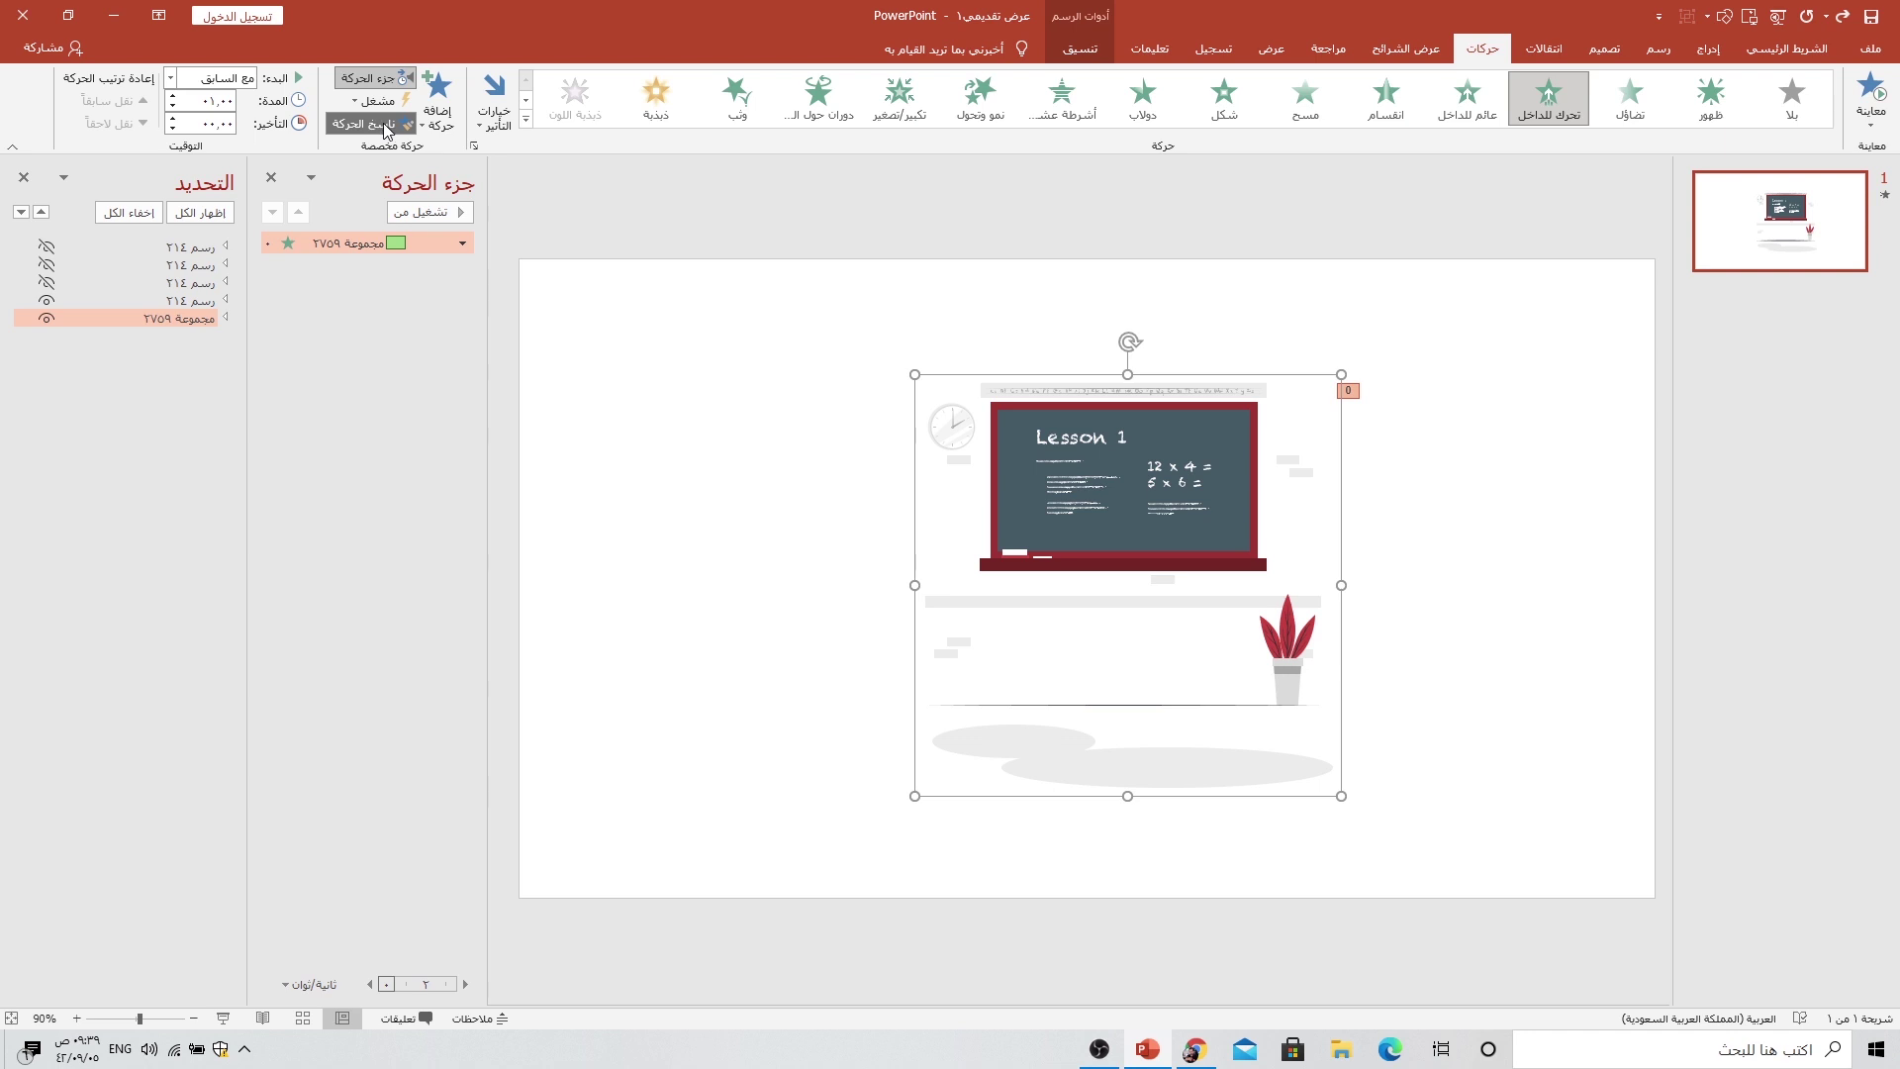
left_click(1175, 455)
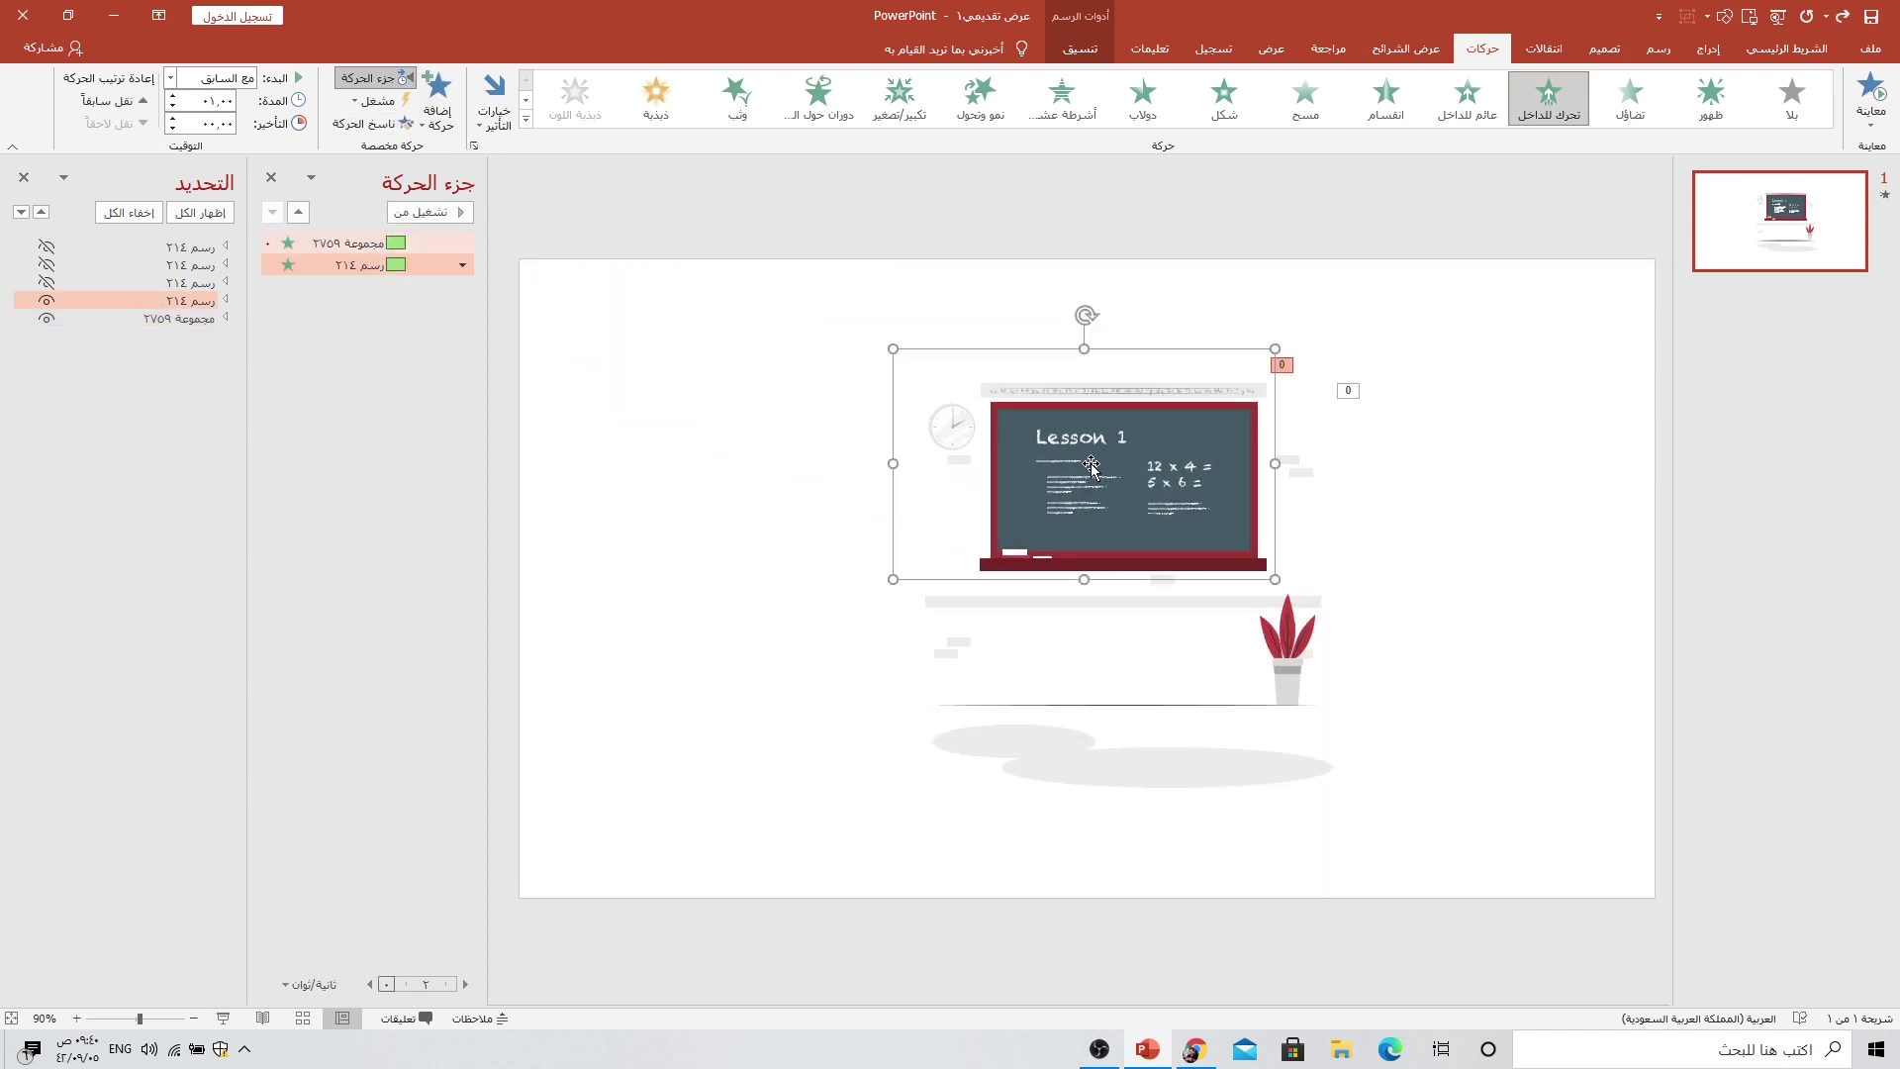
Step: Unhide both students and paint the same Fly In onto each of them
left_click(46, 299)
left_click(46, 247)
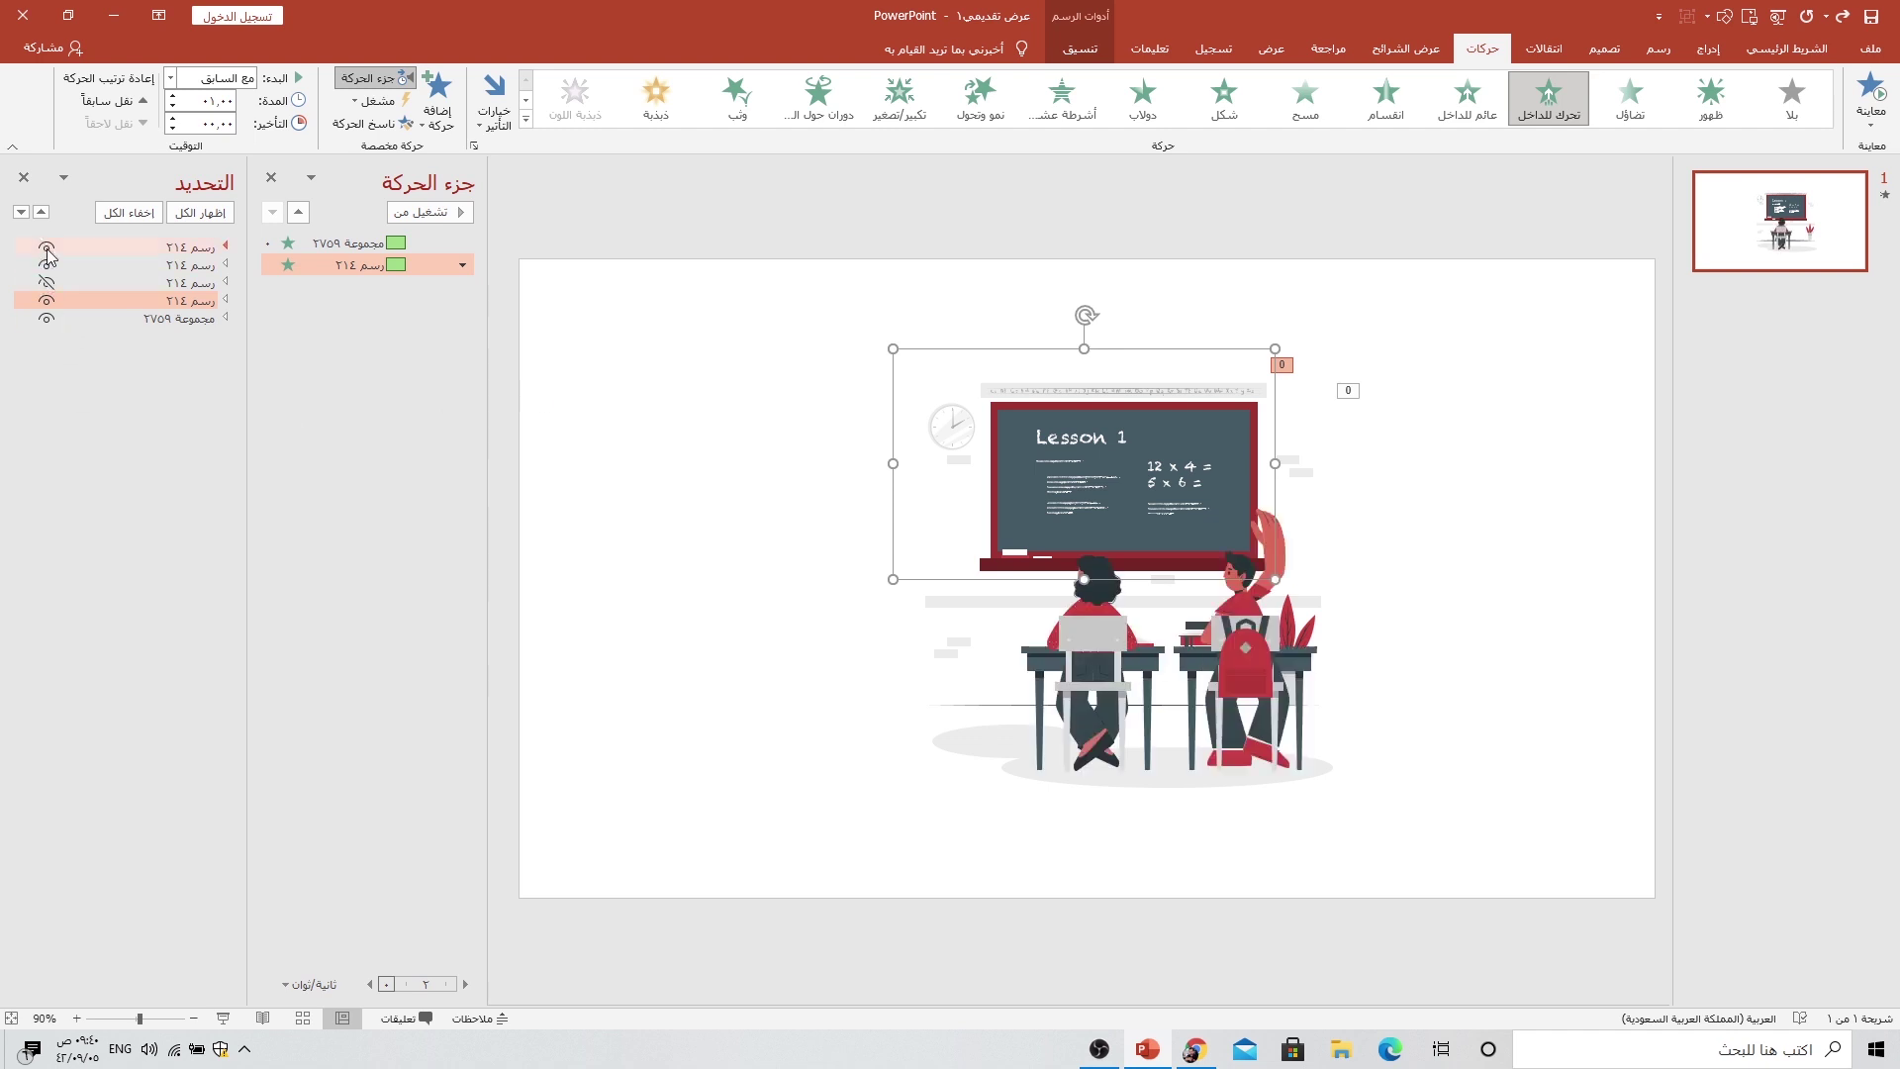
left_click(374, 124)
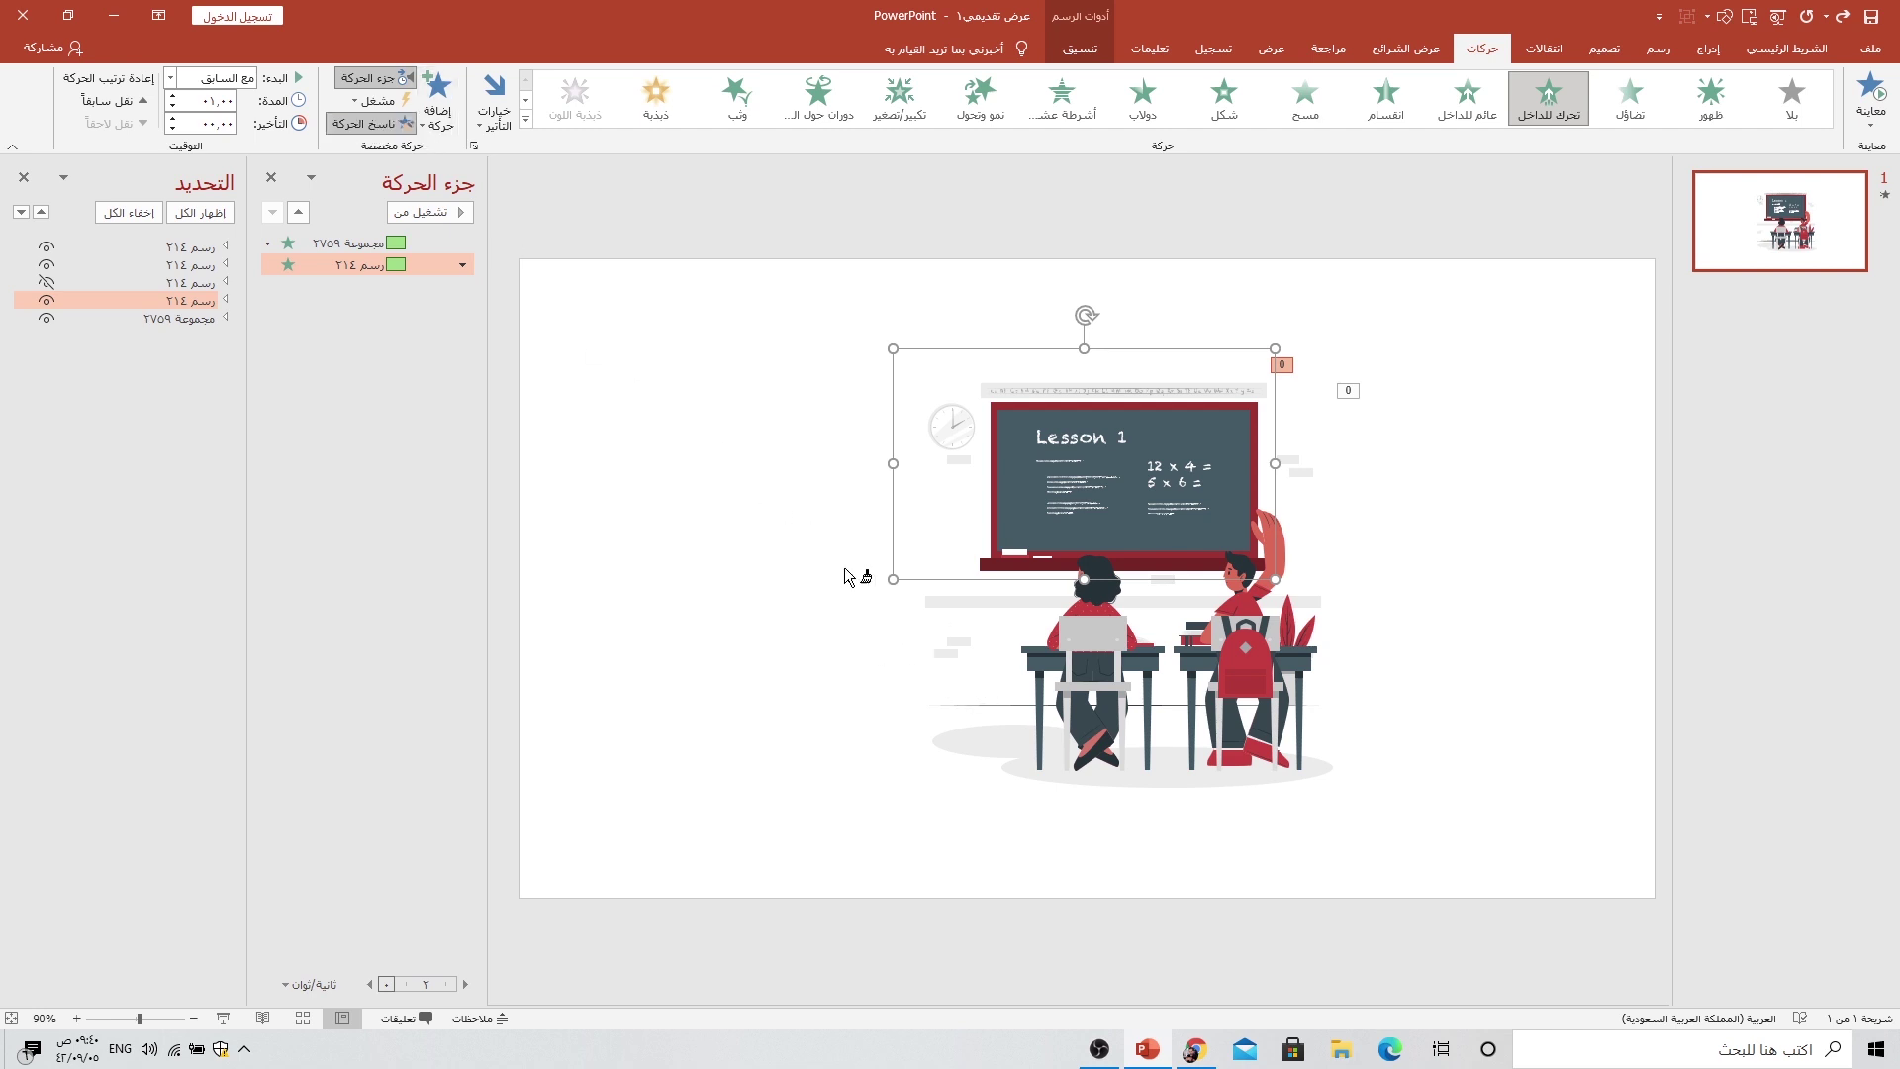
left_click(1039, 655)
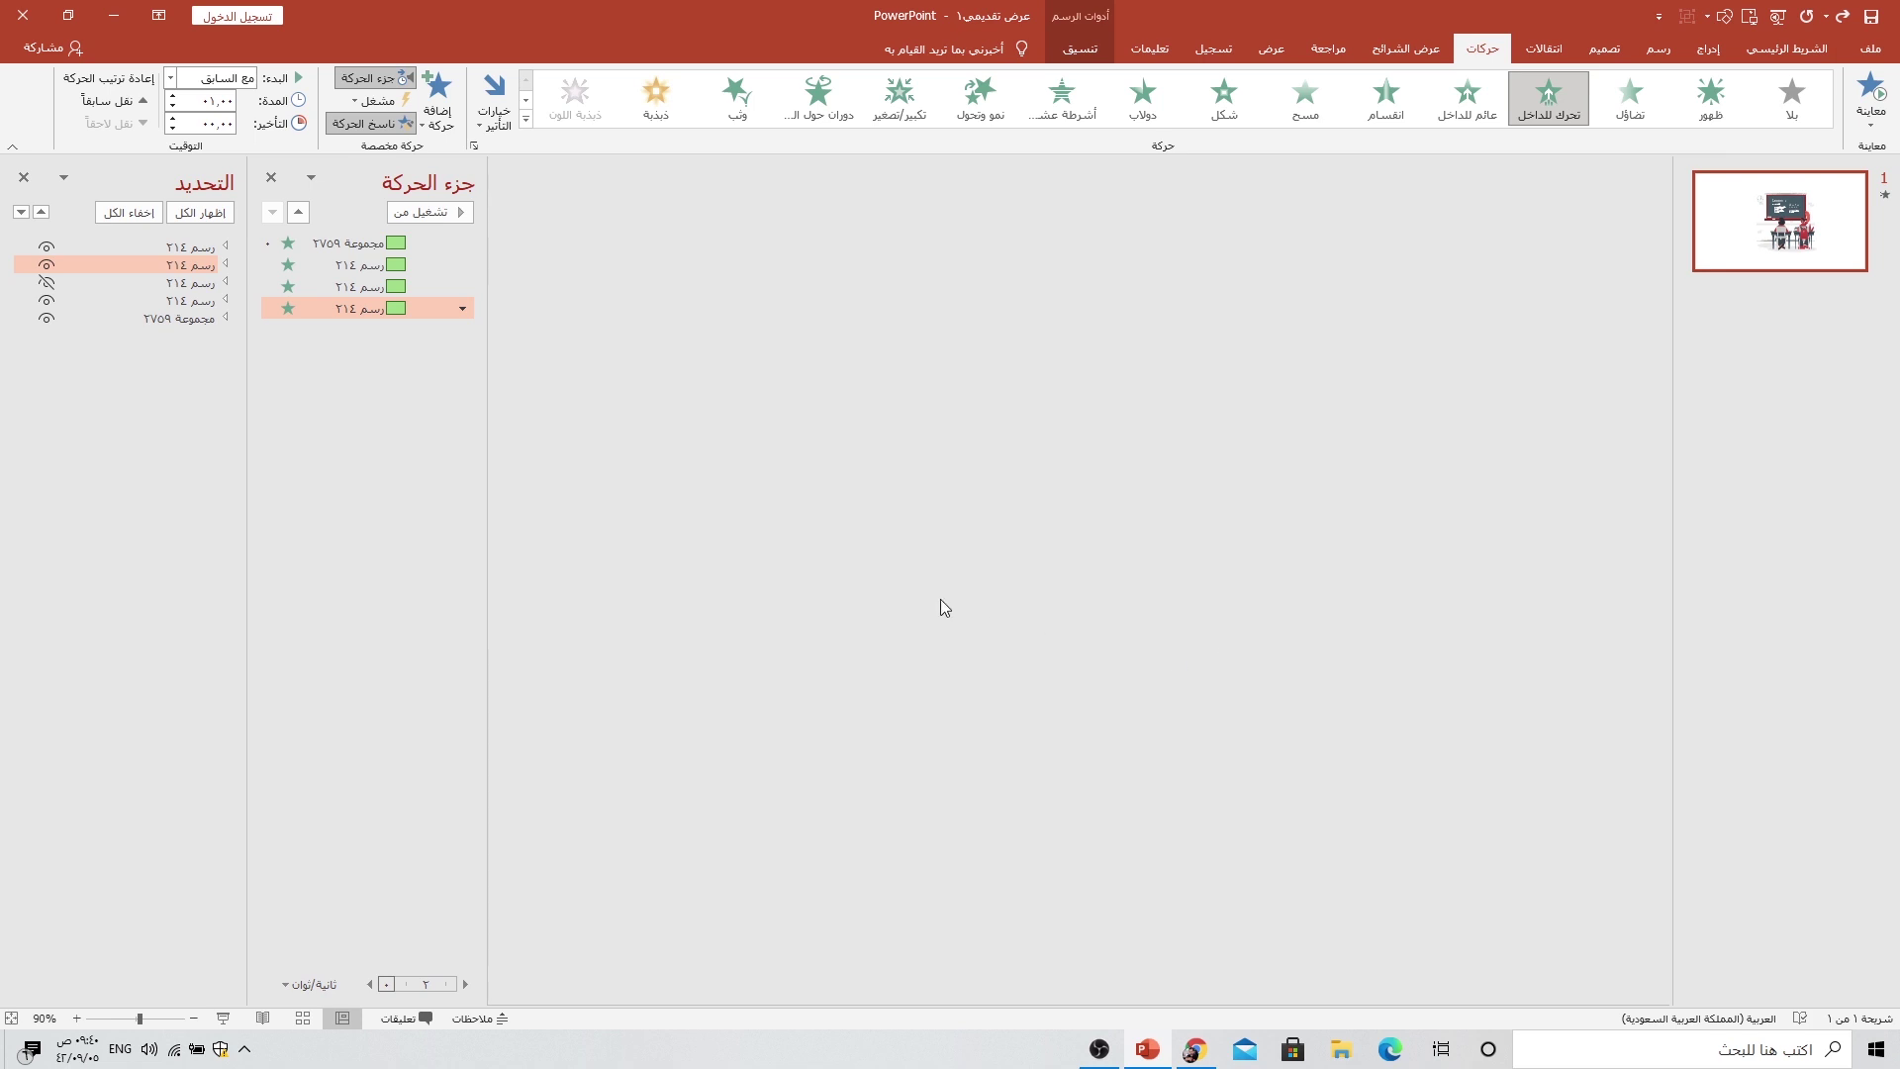
left_click(960, 598)
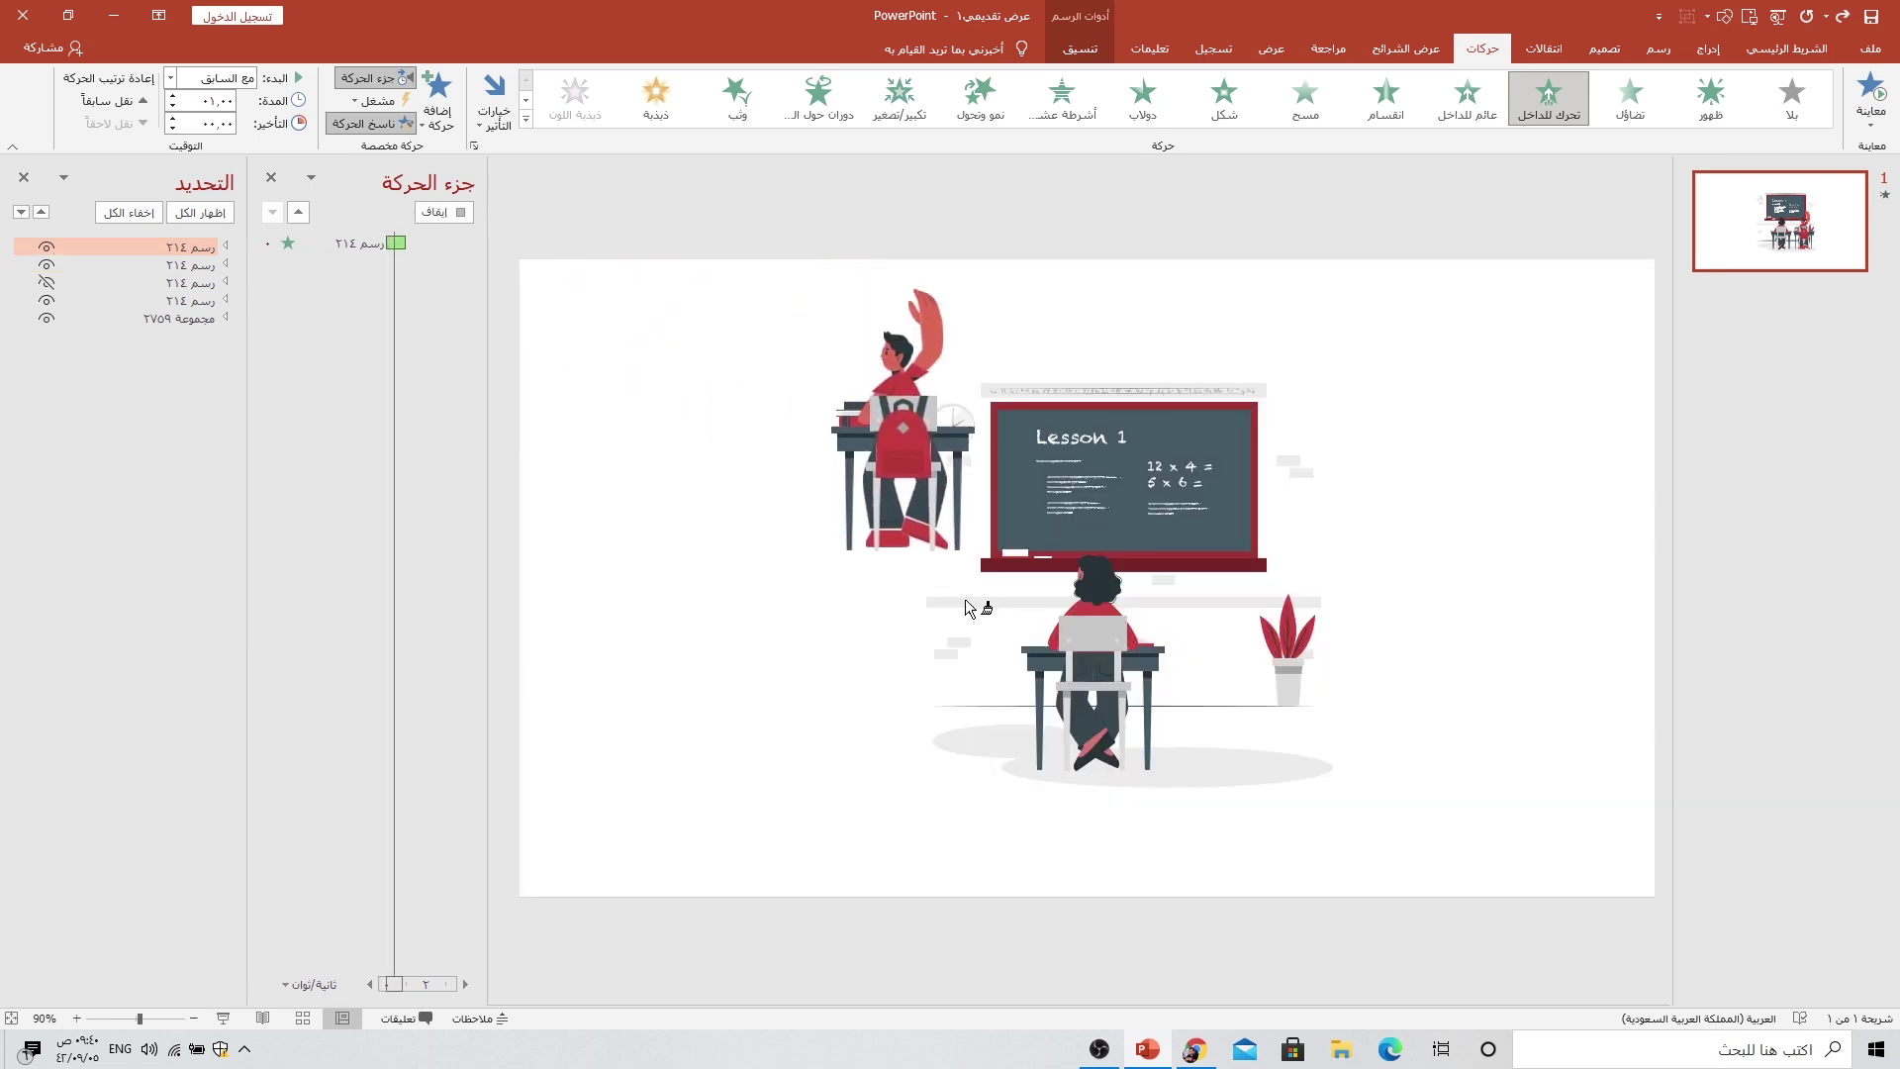
left_click(641, 406)
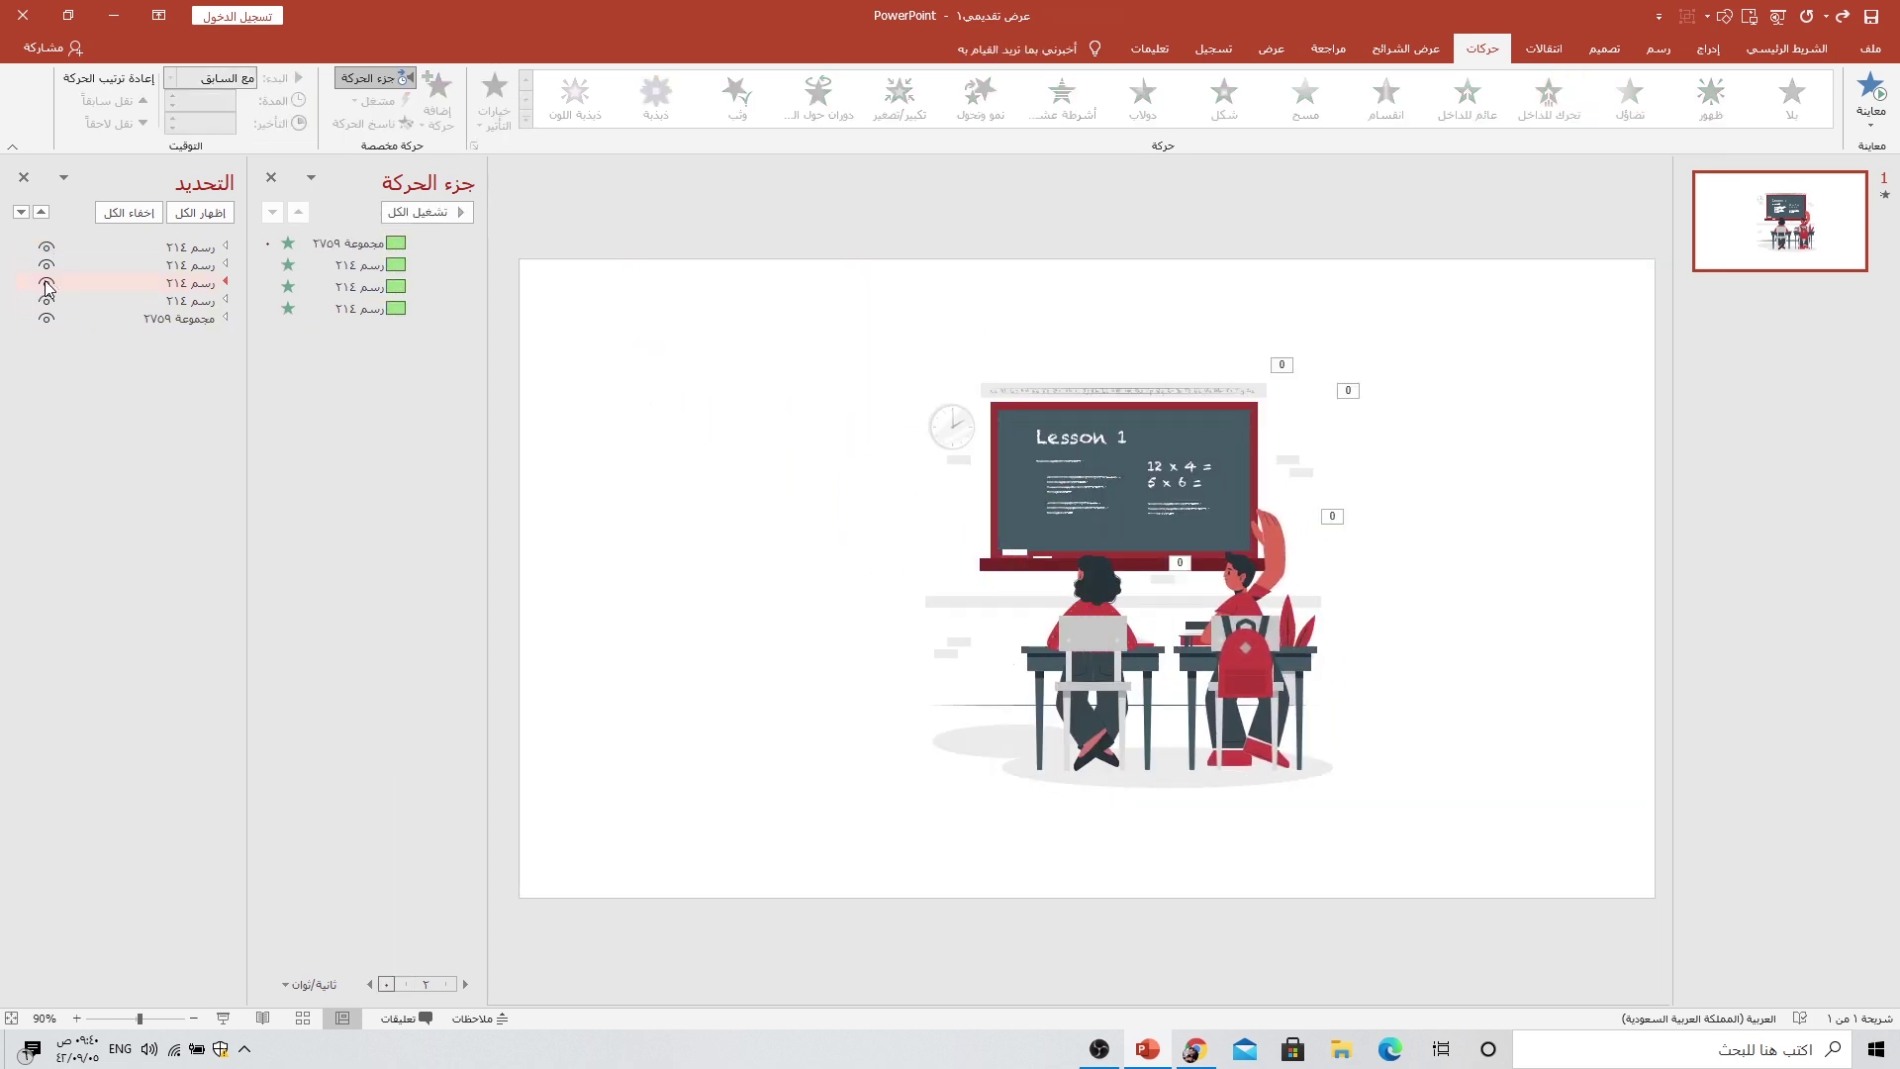
Step: Unhide the teacher and paint the Fly In entrance onto it
left_click(47, 287)
left_click(1128, 465)
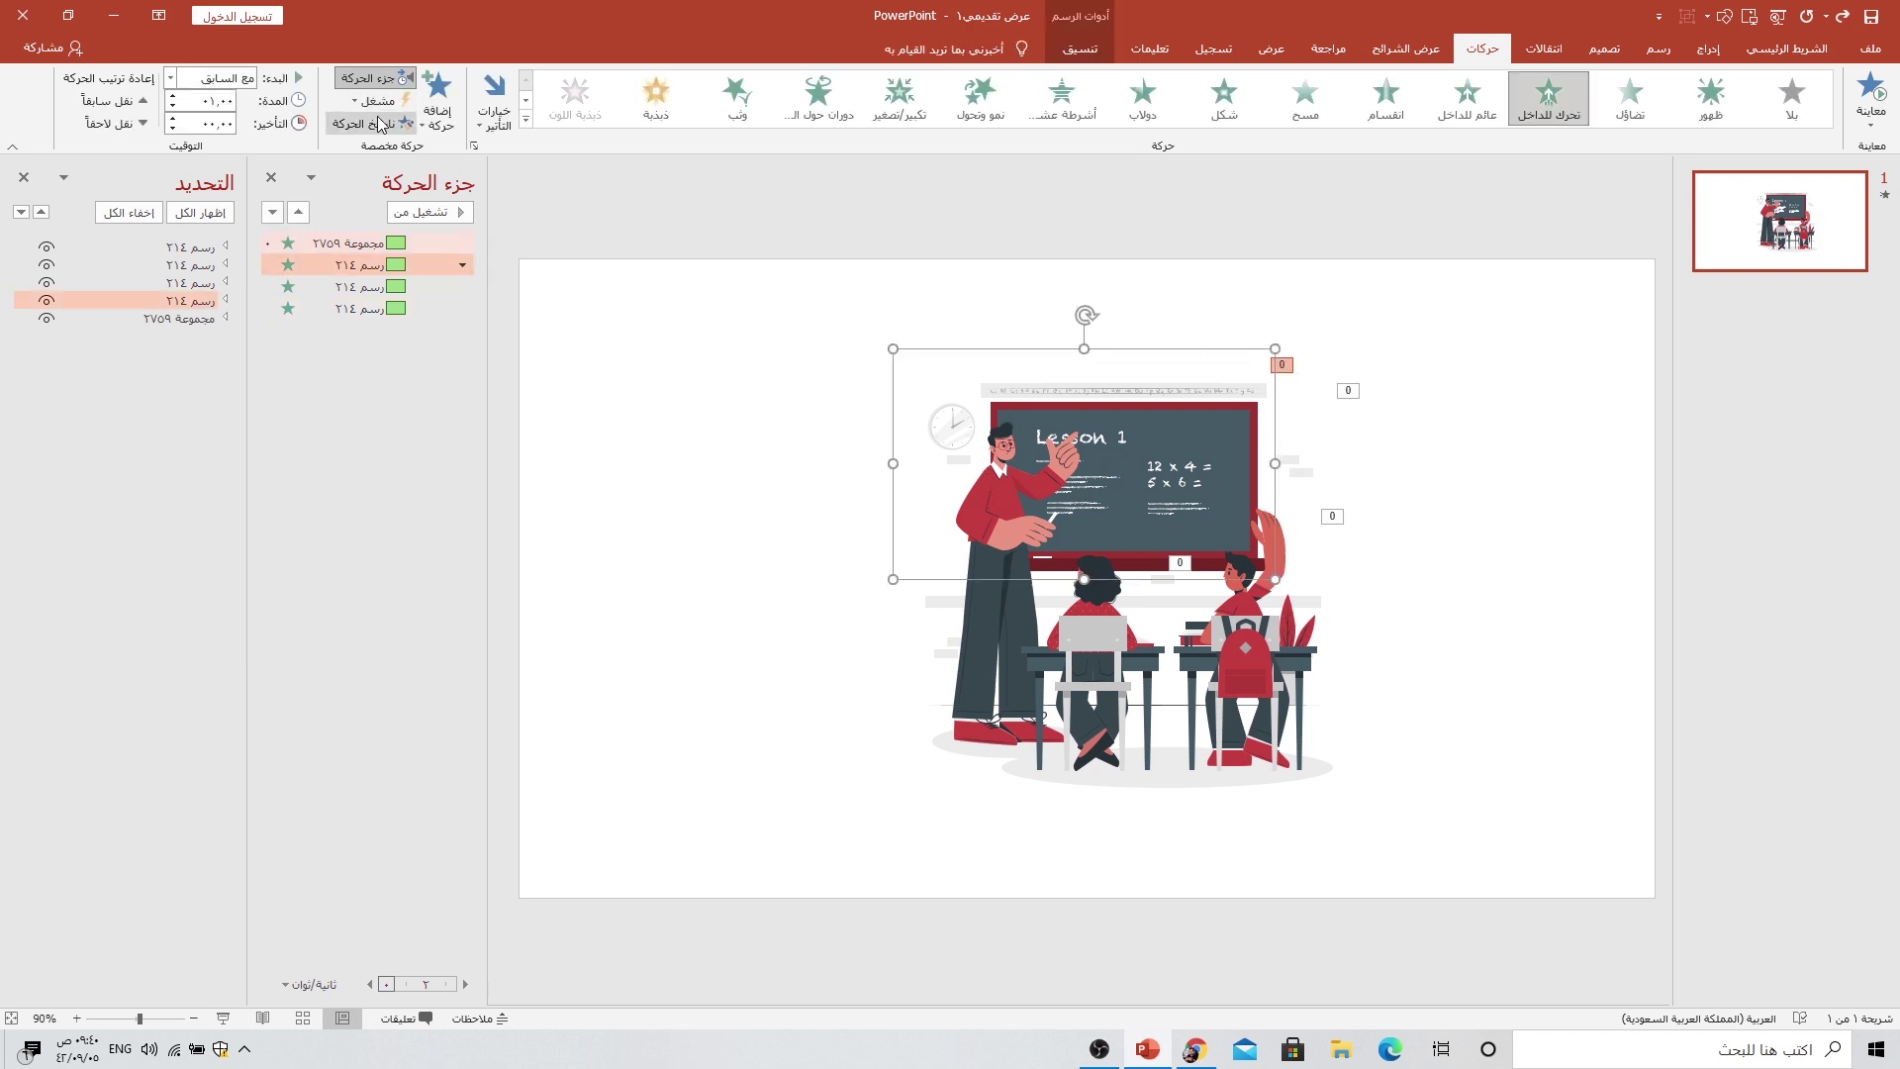
left_click(379, 123)
left_click(1012, 483)
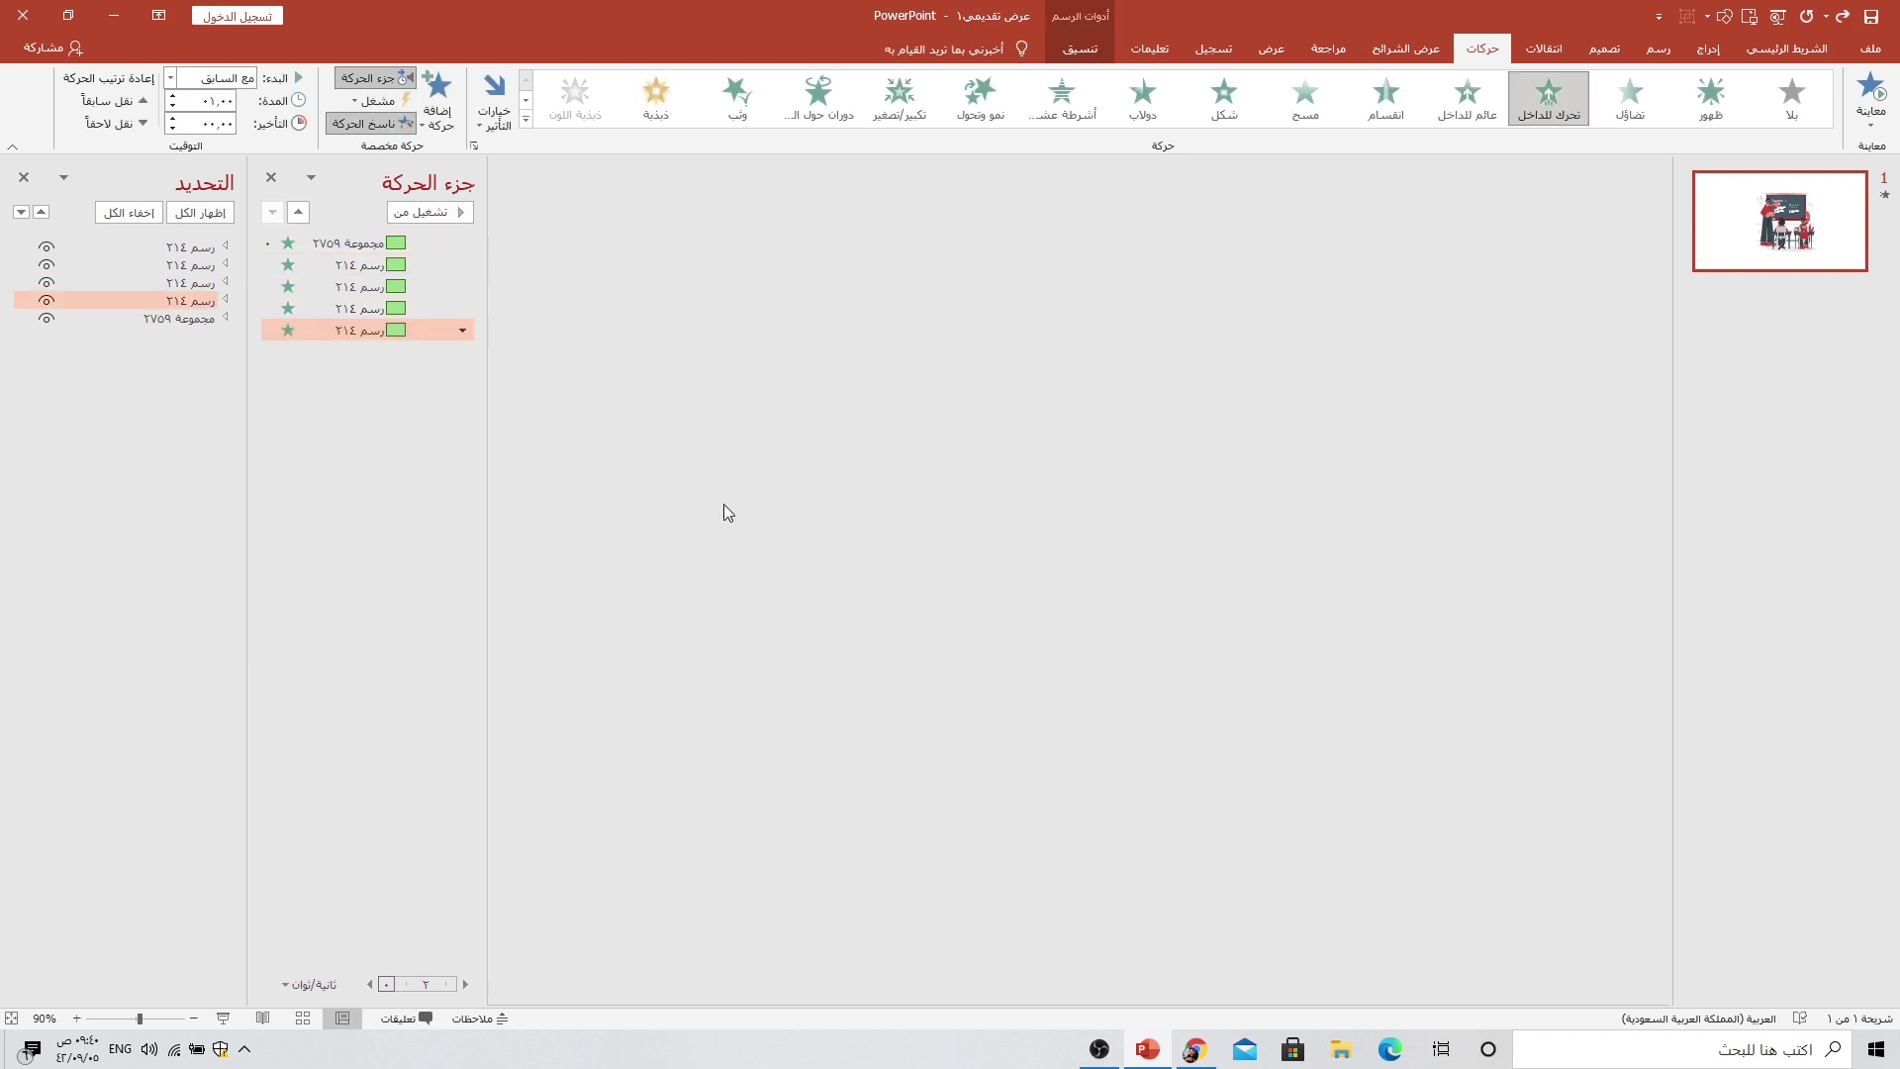
left_click(832, 500)
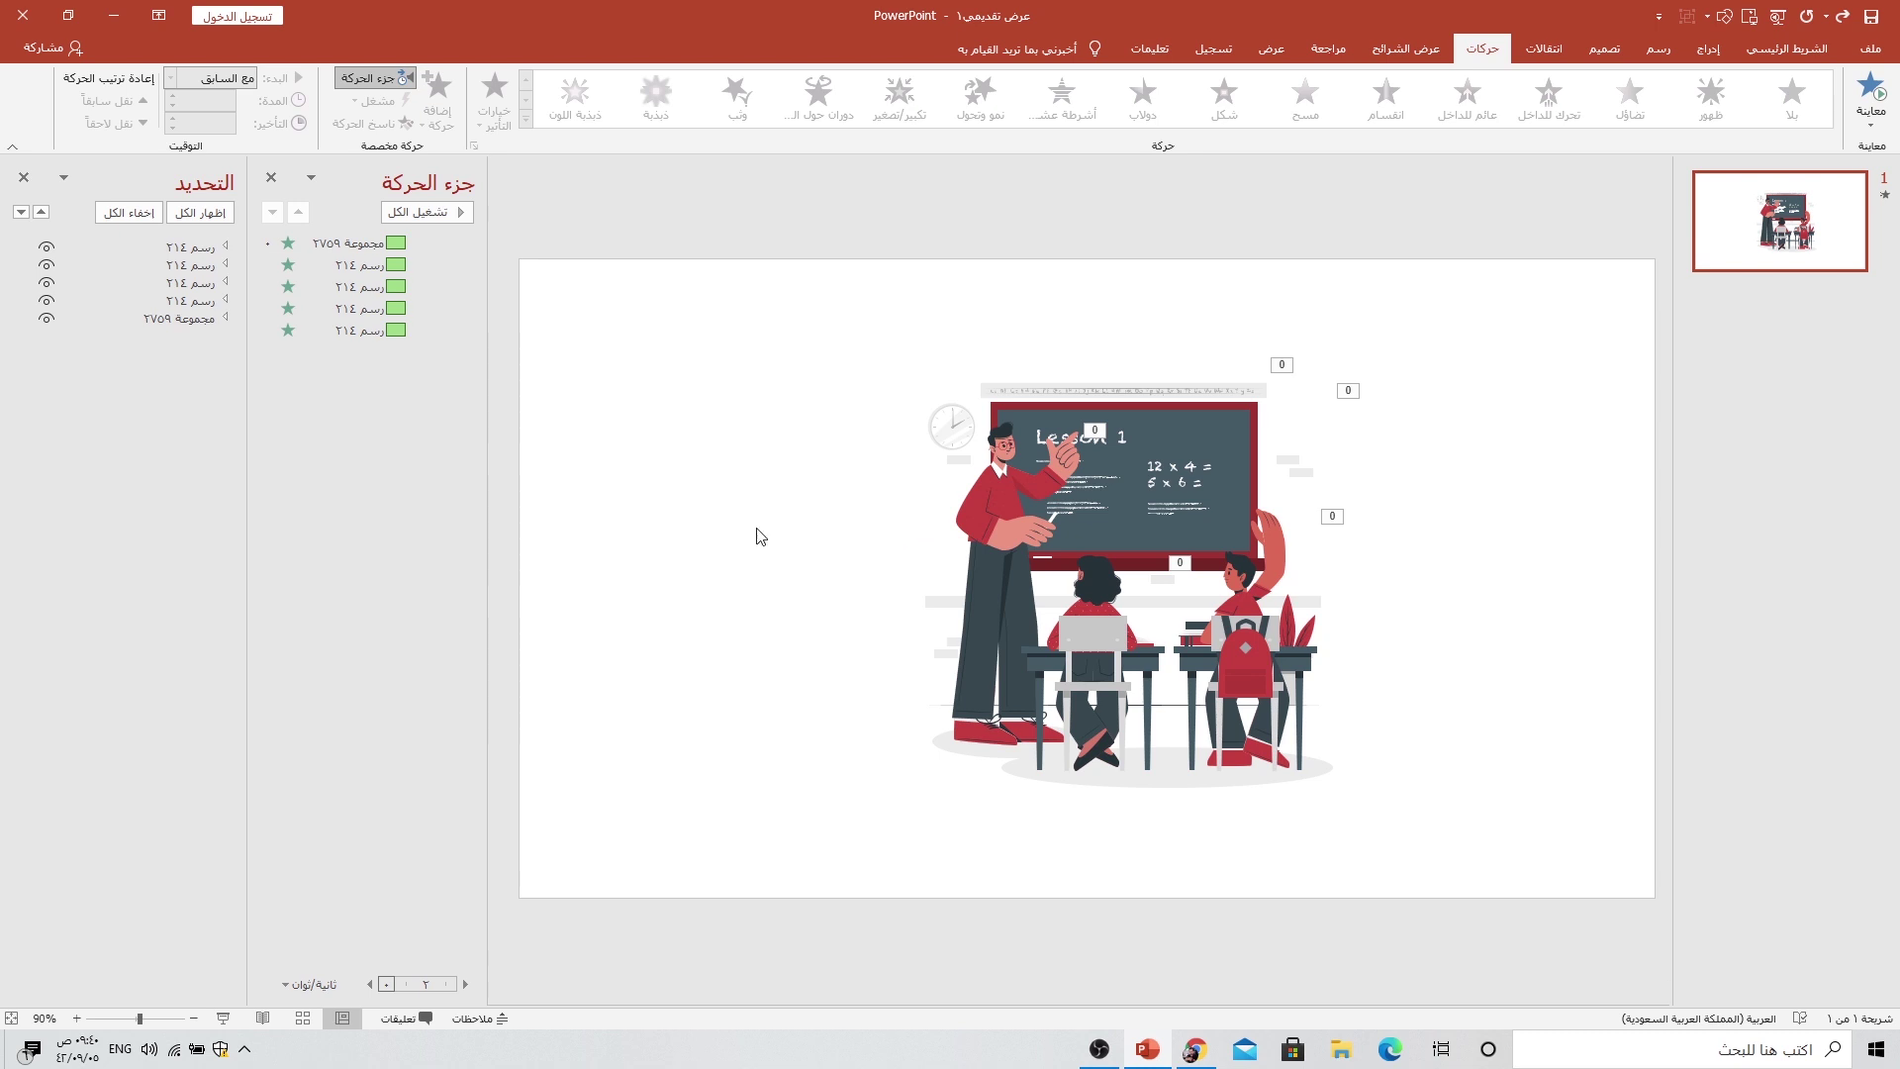
Step: Widen the Animation Pane and delay the second animation by 0.3 seconds
left_click_drag(485, 280, 561, 280)
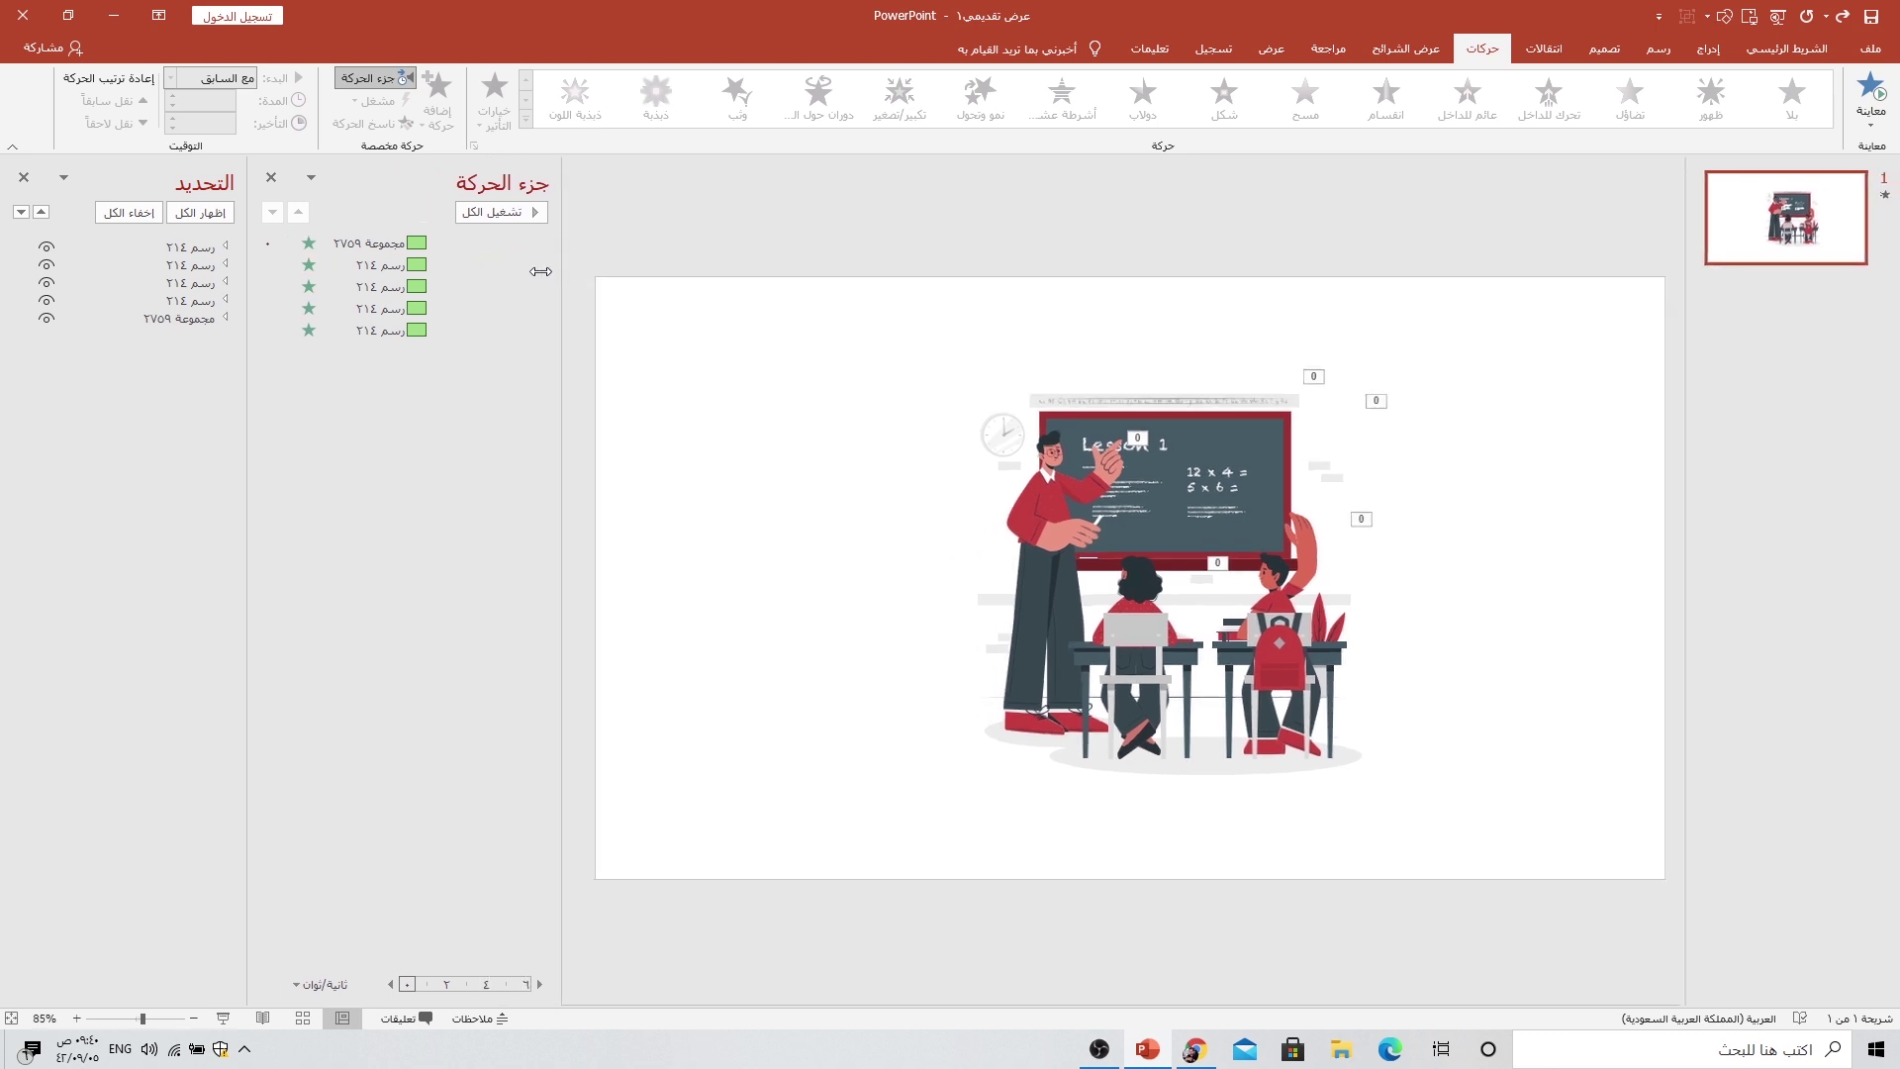
left_click(419, 265)
left_click_drag(419, 269, 426, 287)
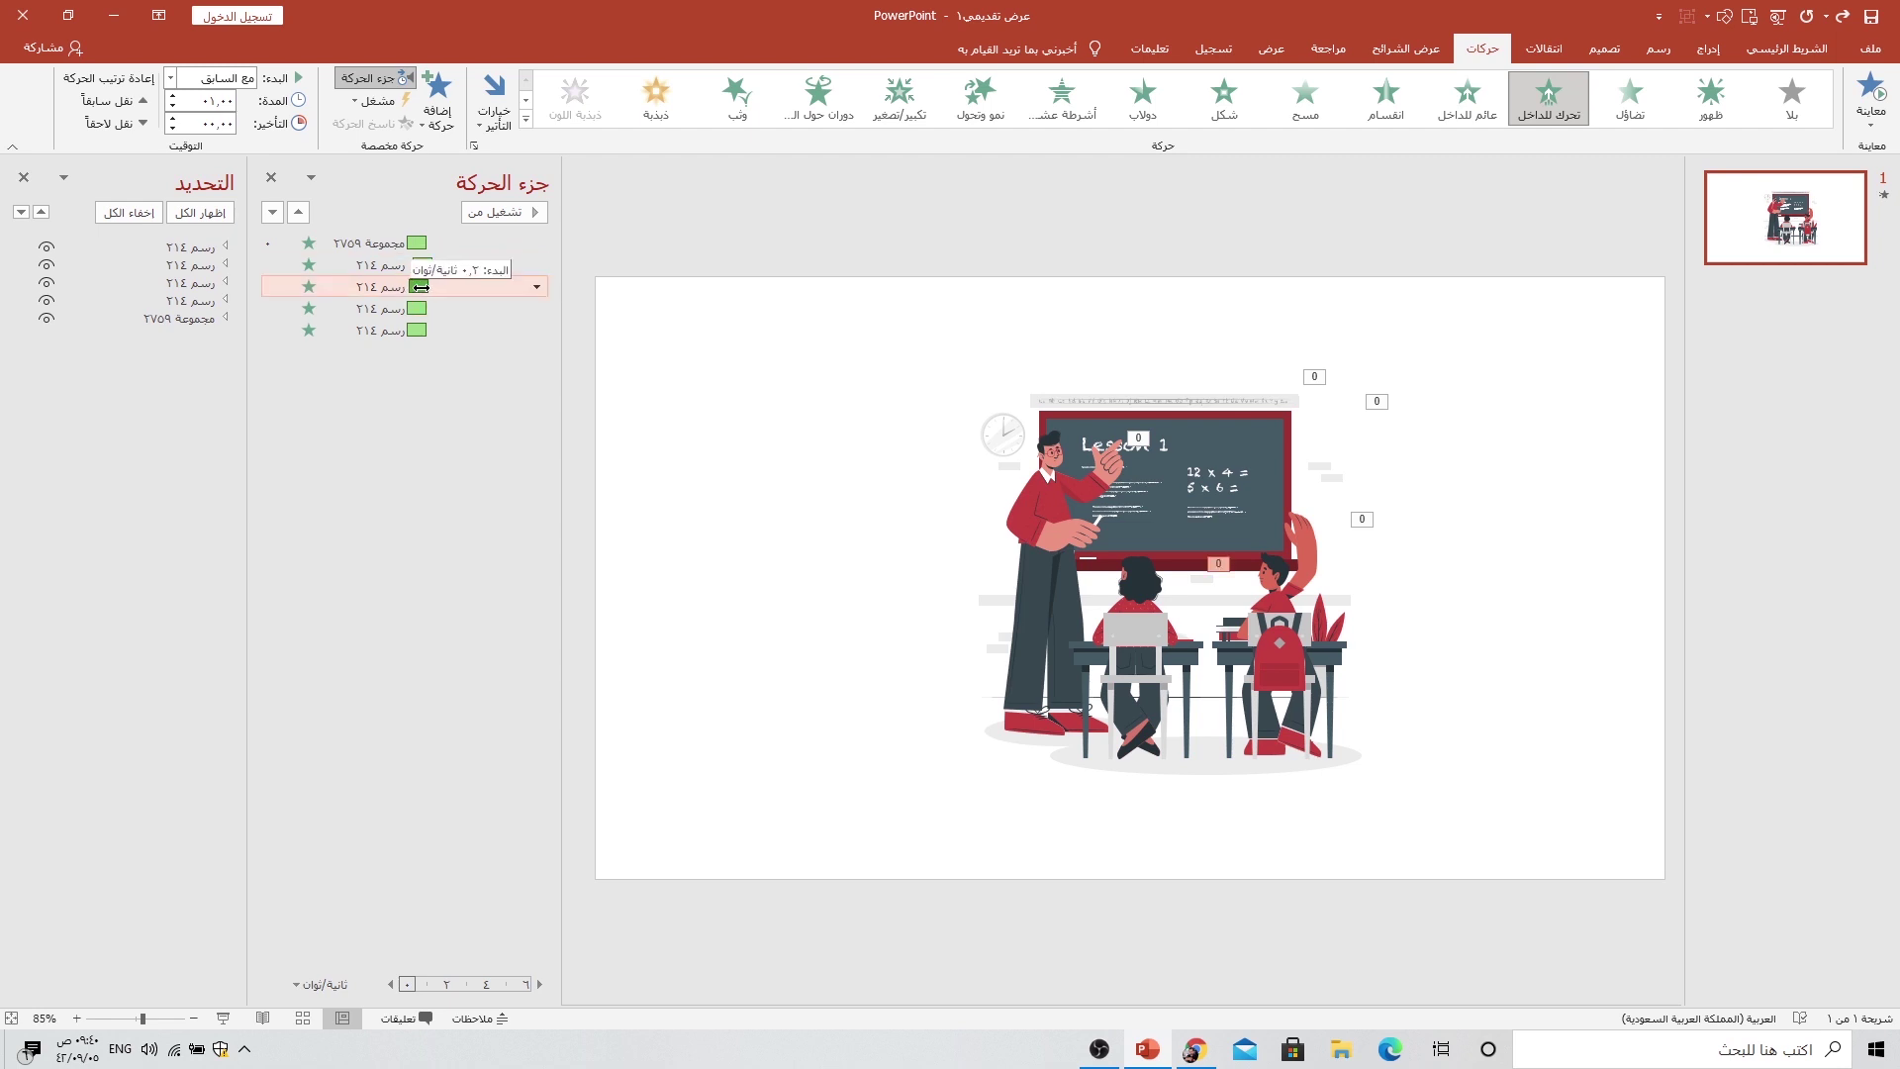
Step: Delay the fourth animation so it starts at 1.0 second
left_click_drag(420, 309, 425, 308)
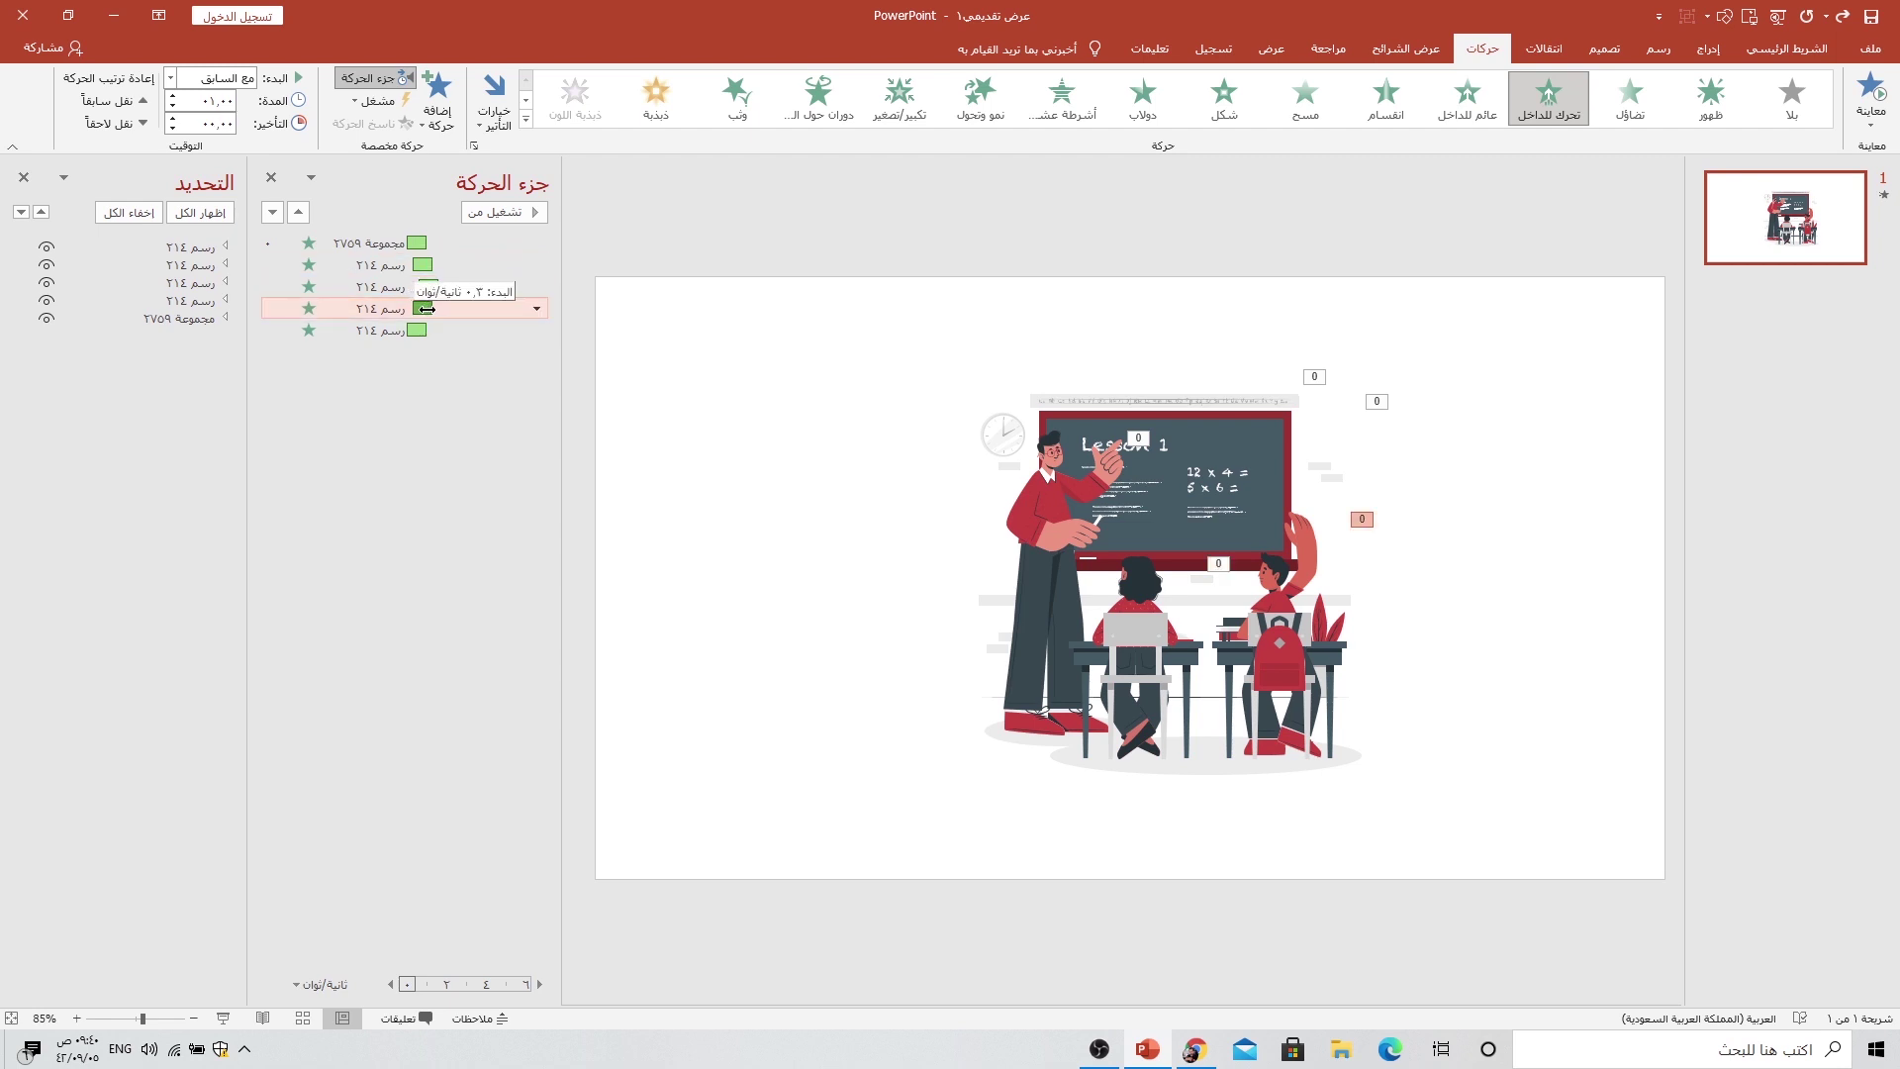
right_click(438, 308)
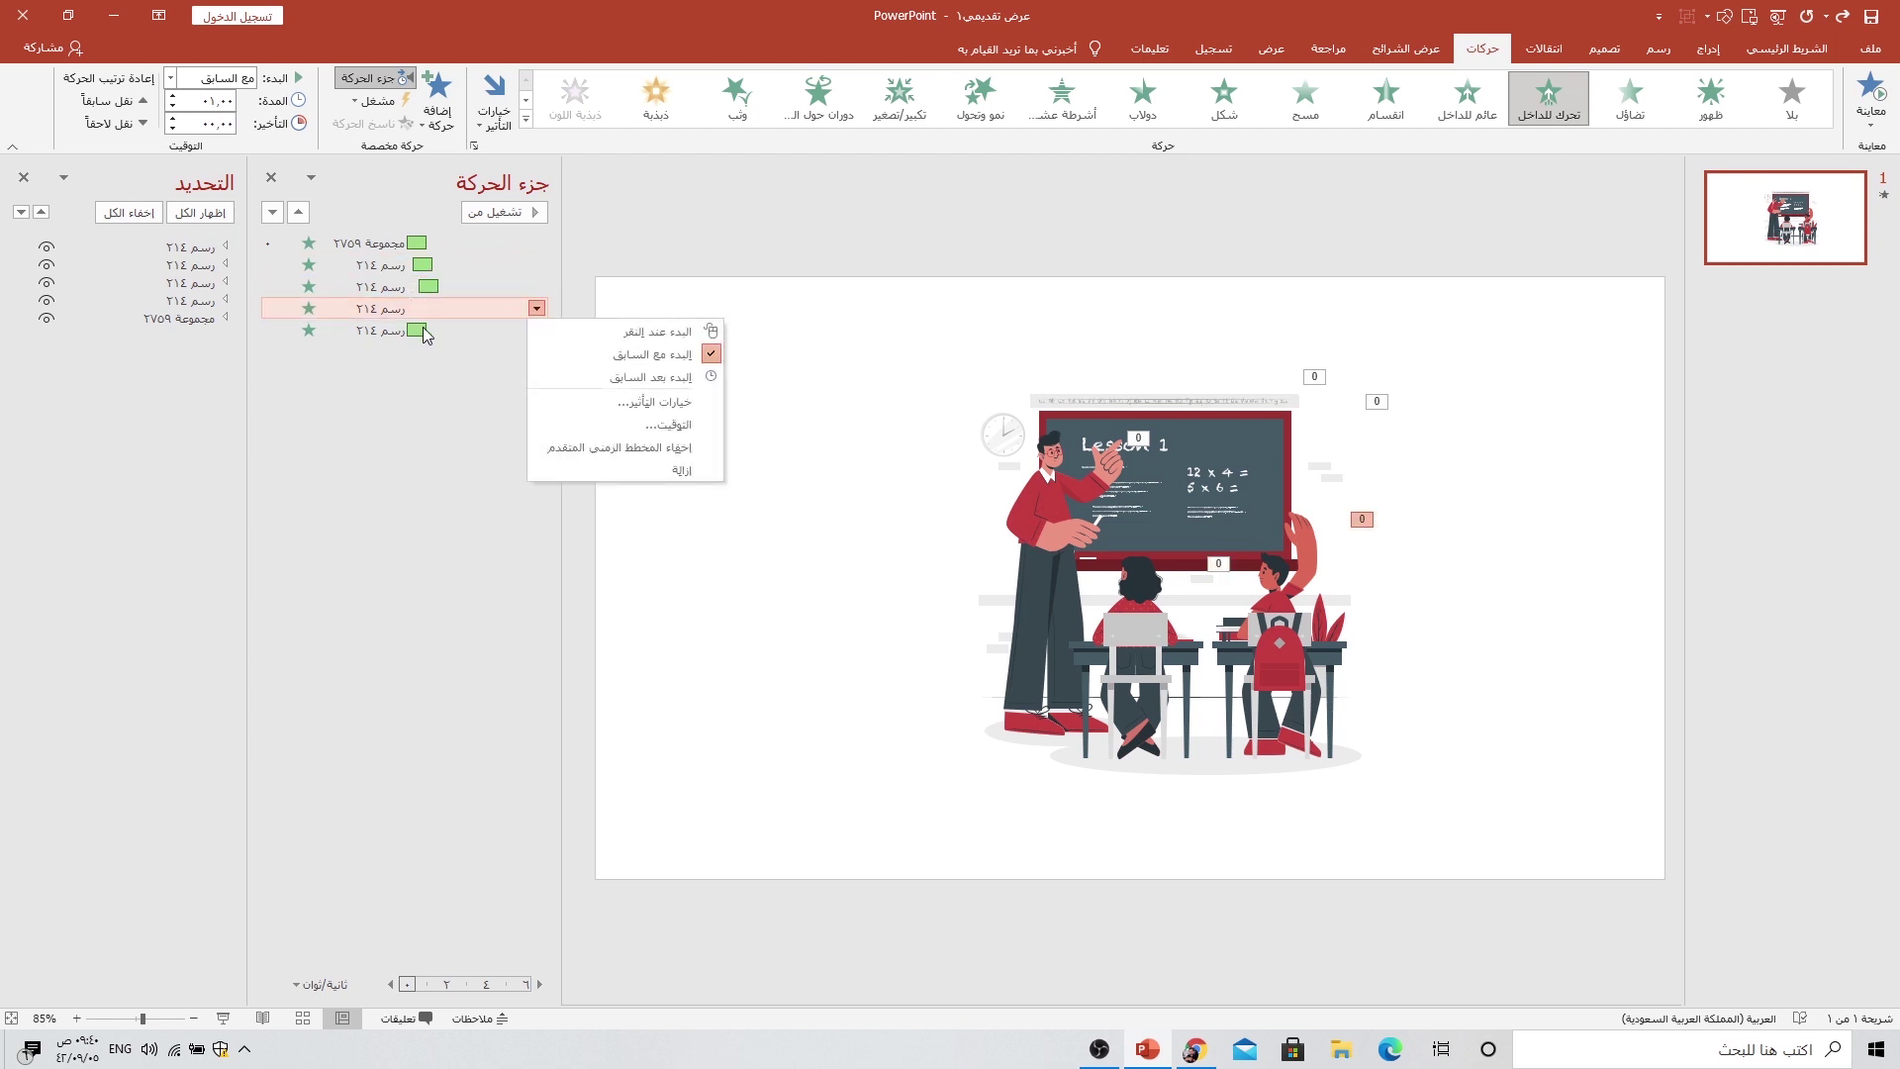
left_click(440, 308)
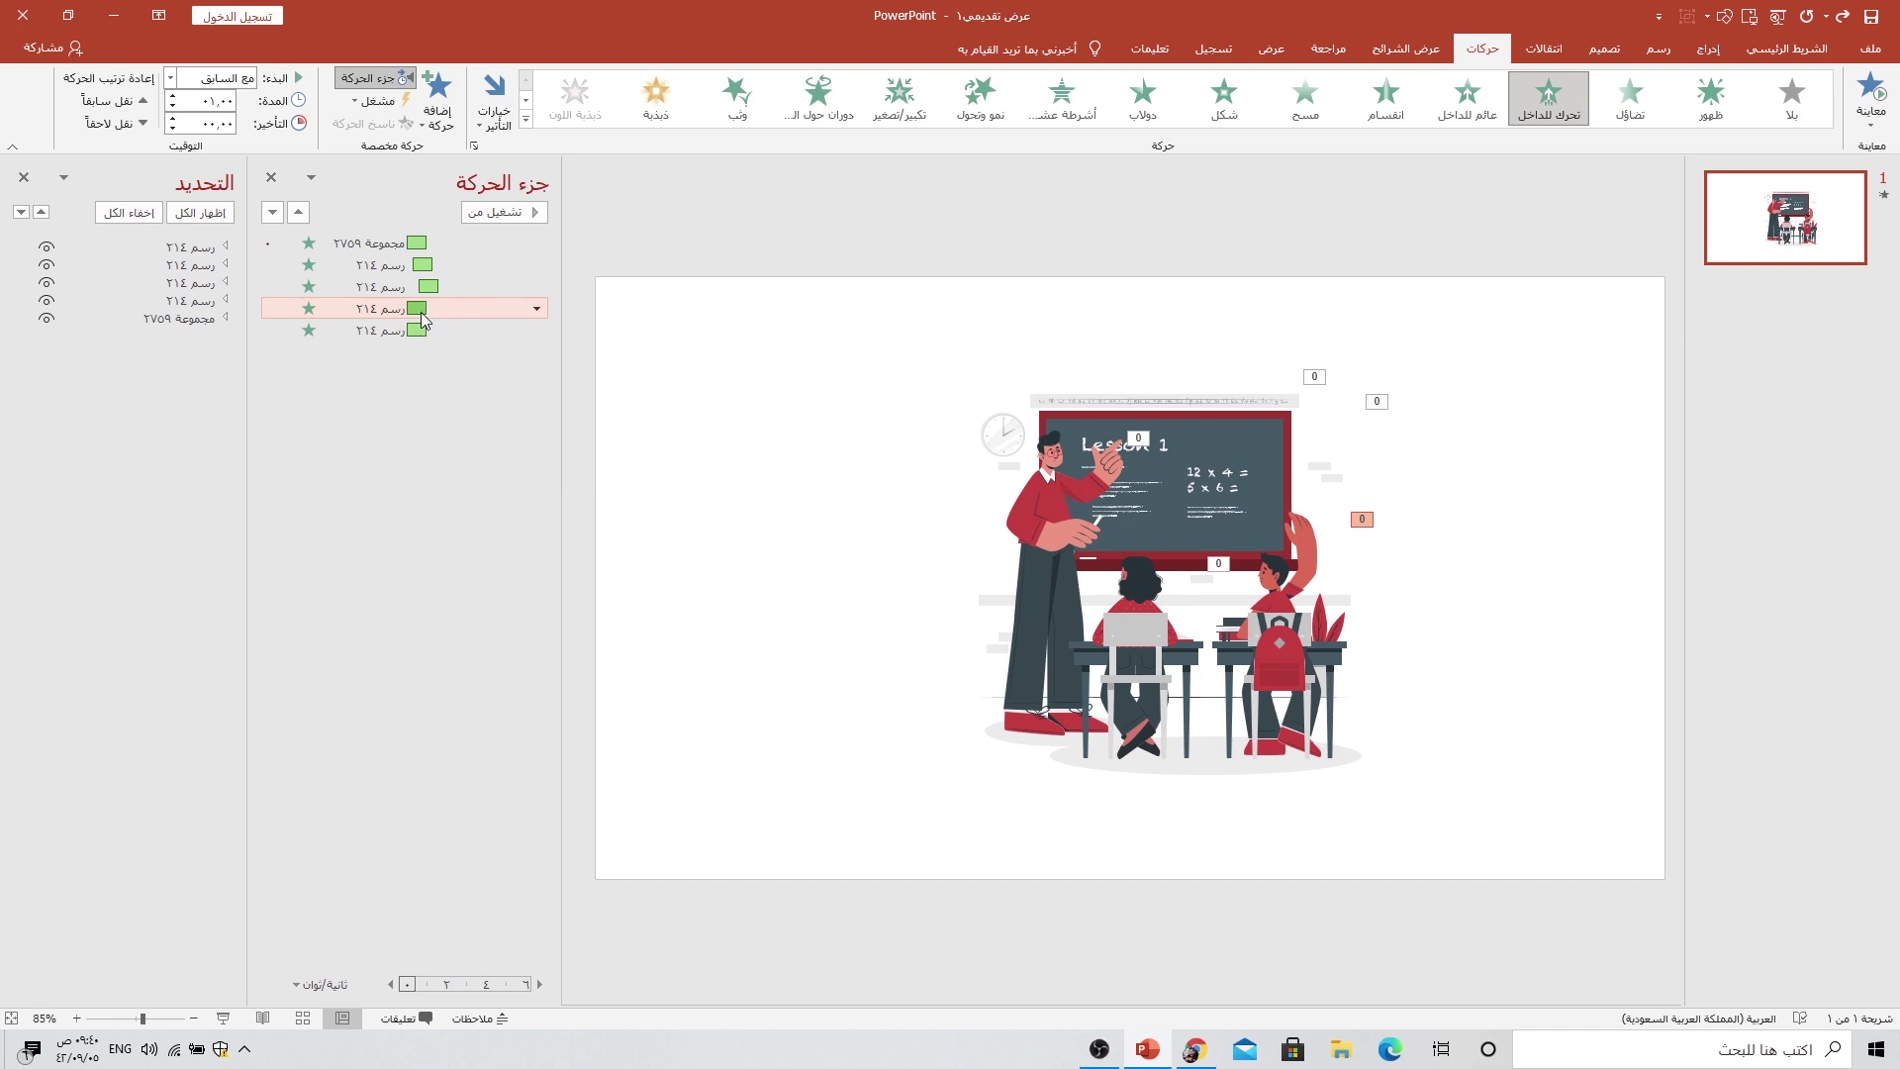
left_click_drag(415, 307, 442, 330)
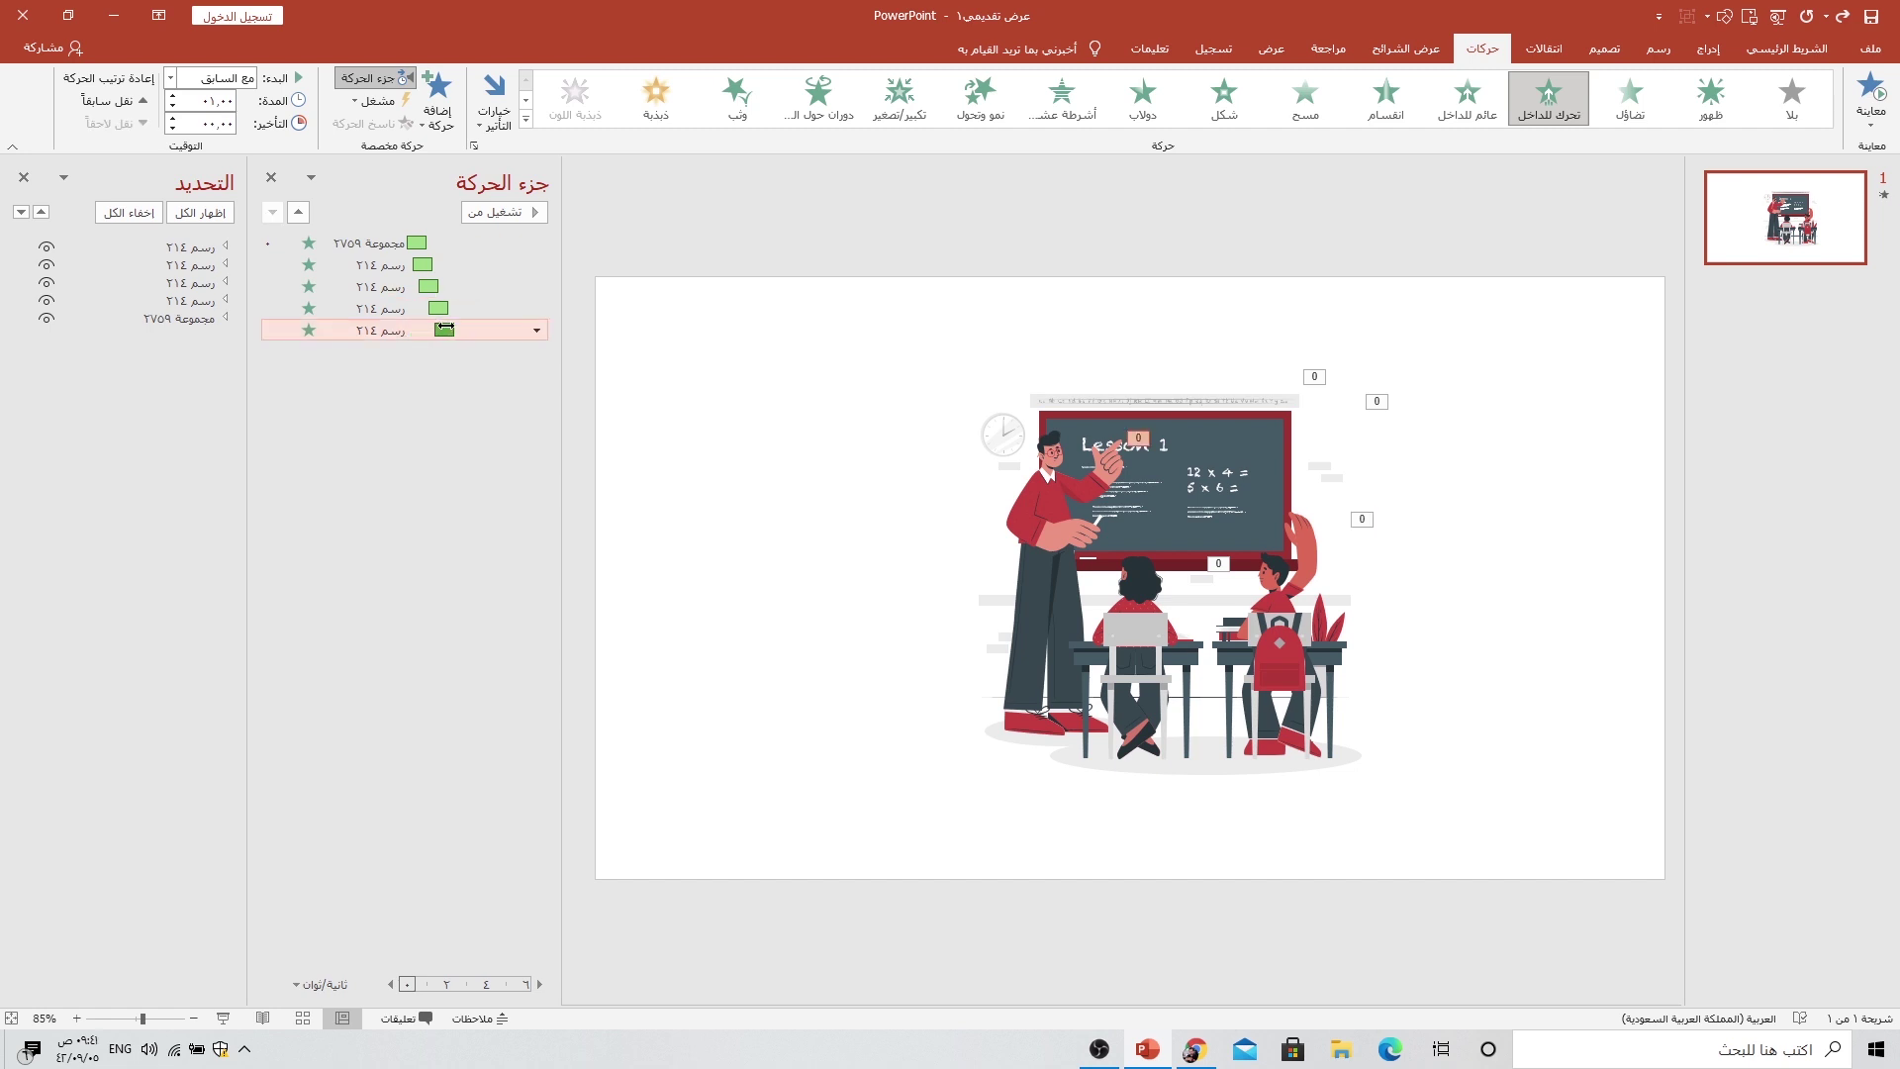
left_click(460, 401)
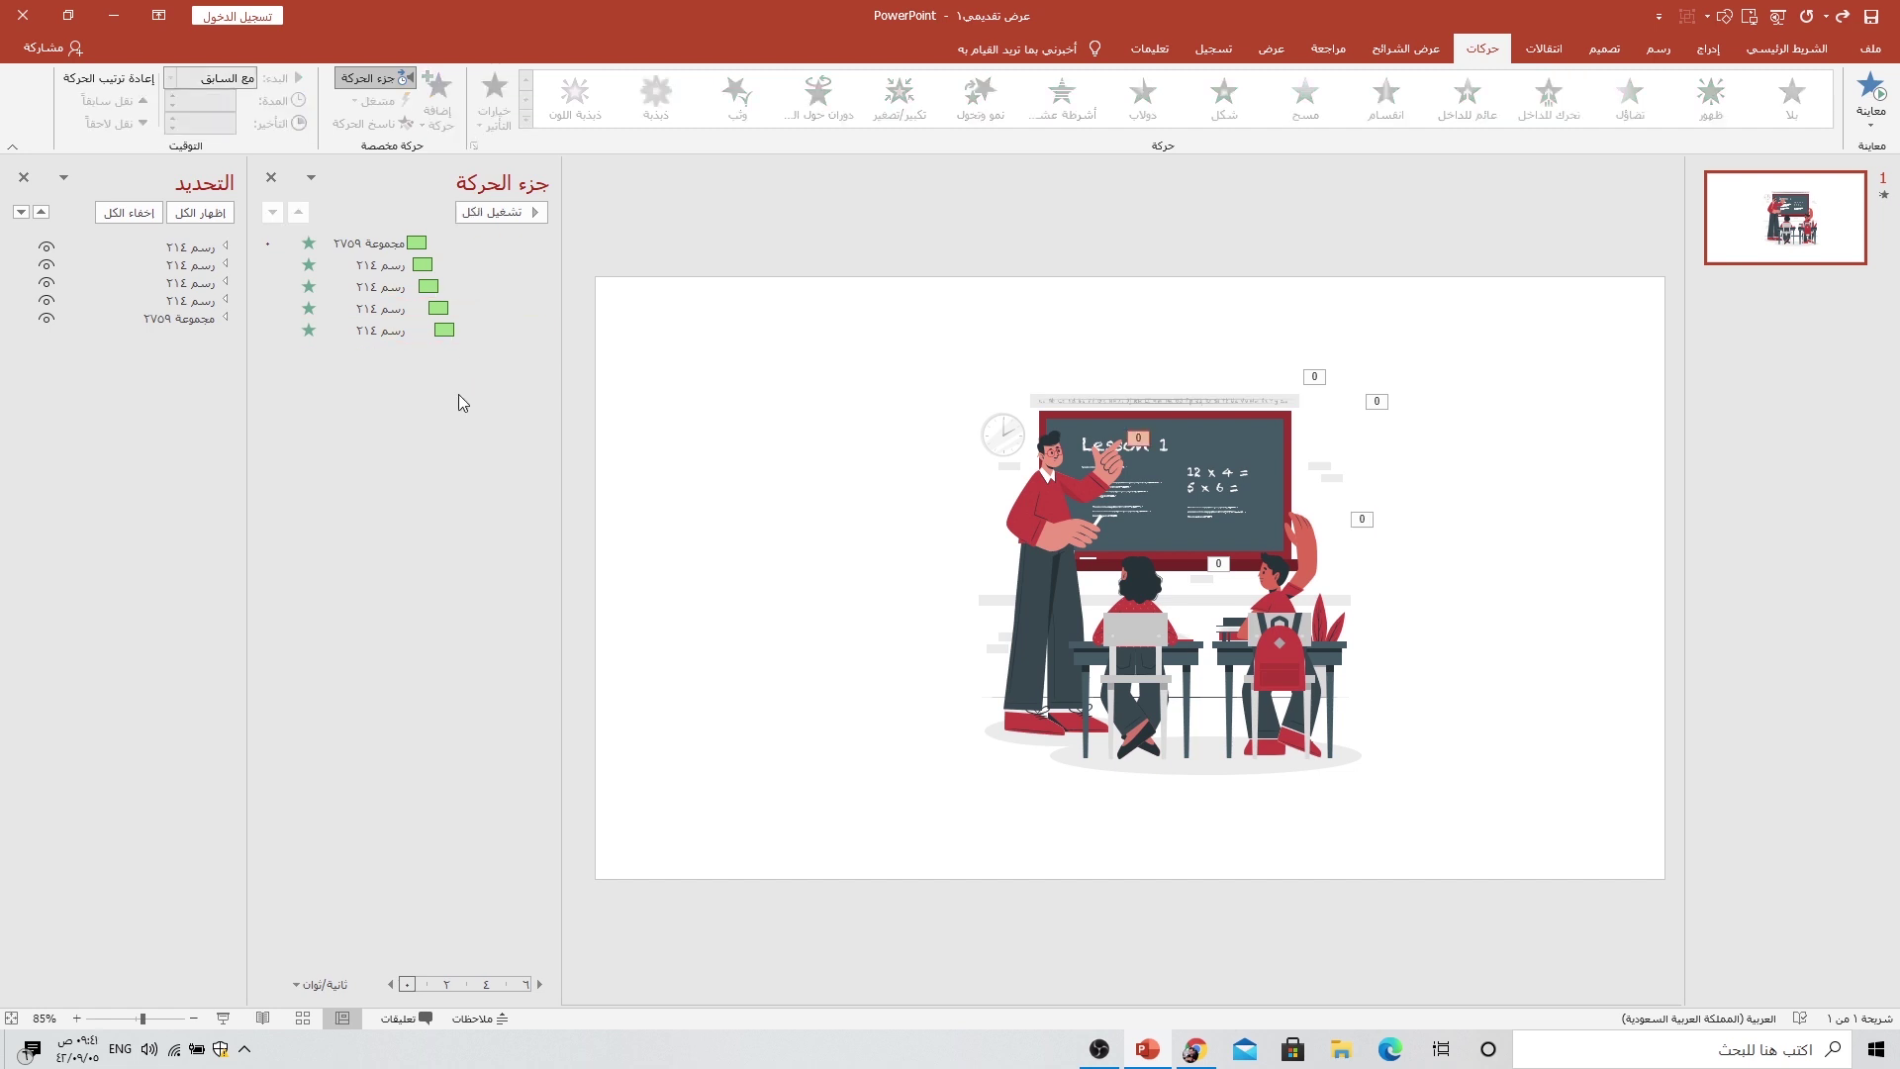
Step: Preview the classroom animations twice in Slide Show, then select the chalkboard
left_click(227, 1027)
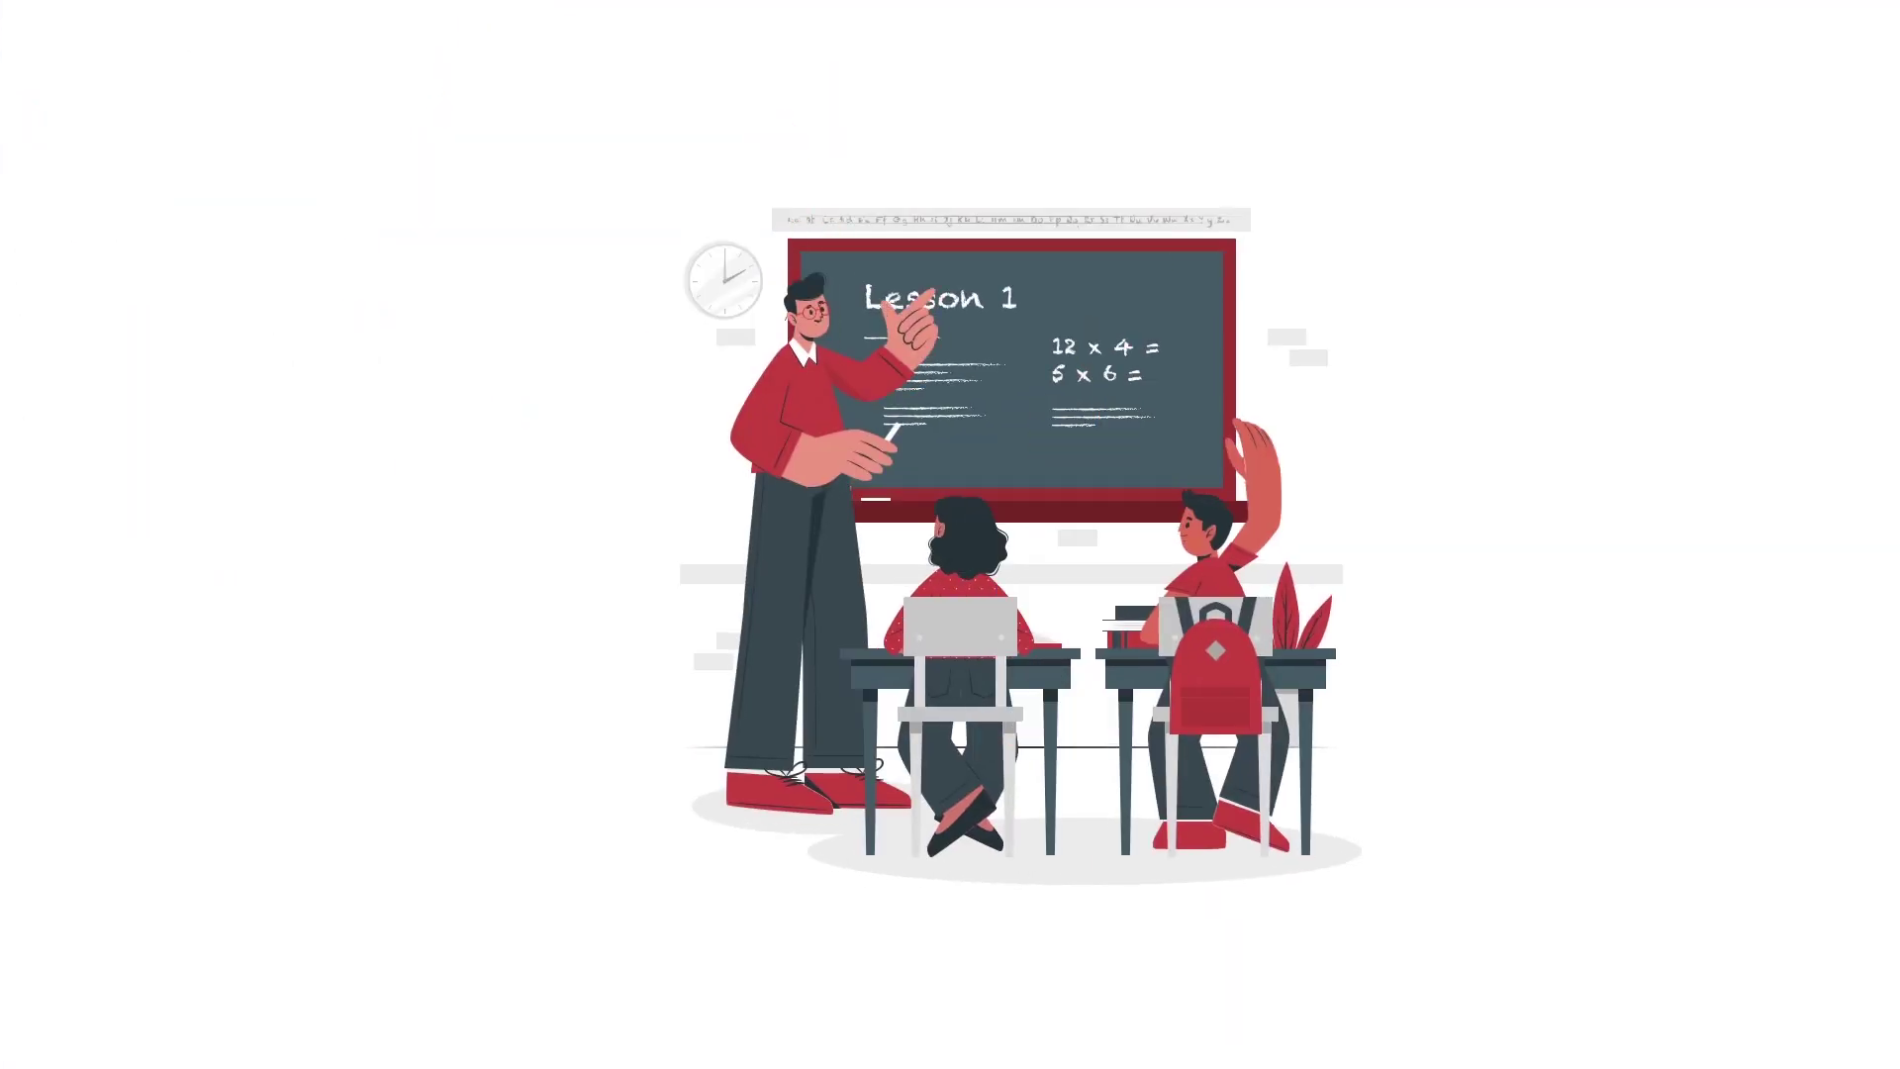
key("Escape")
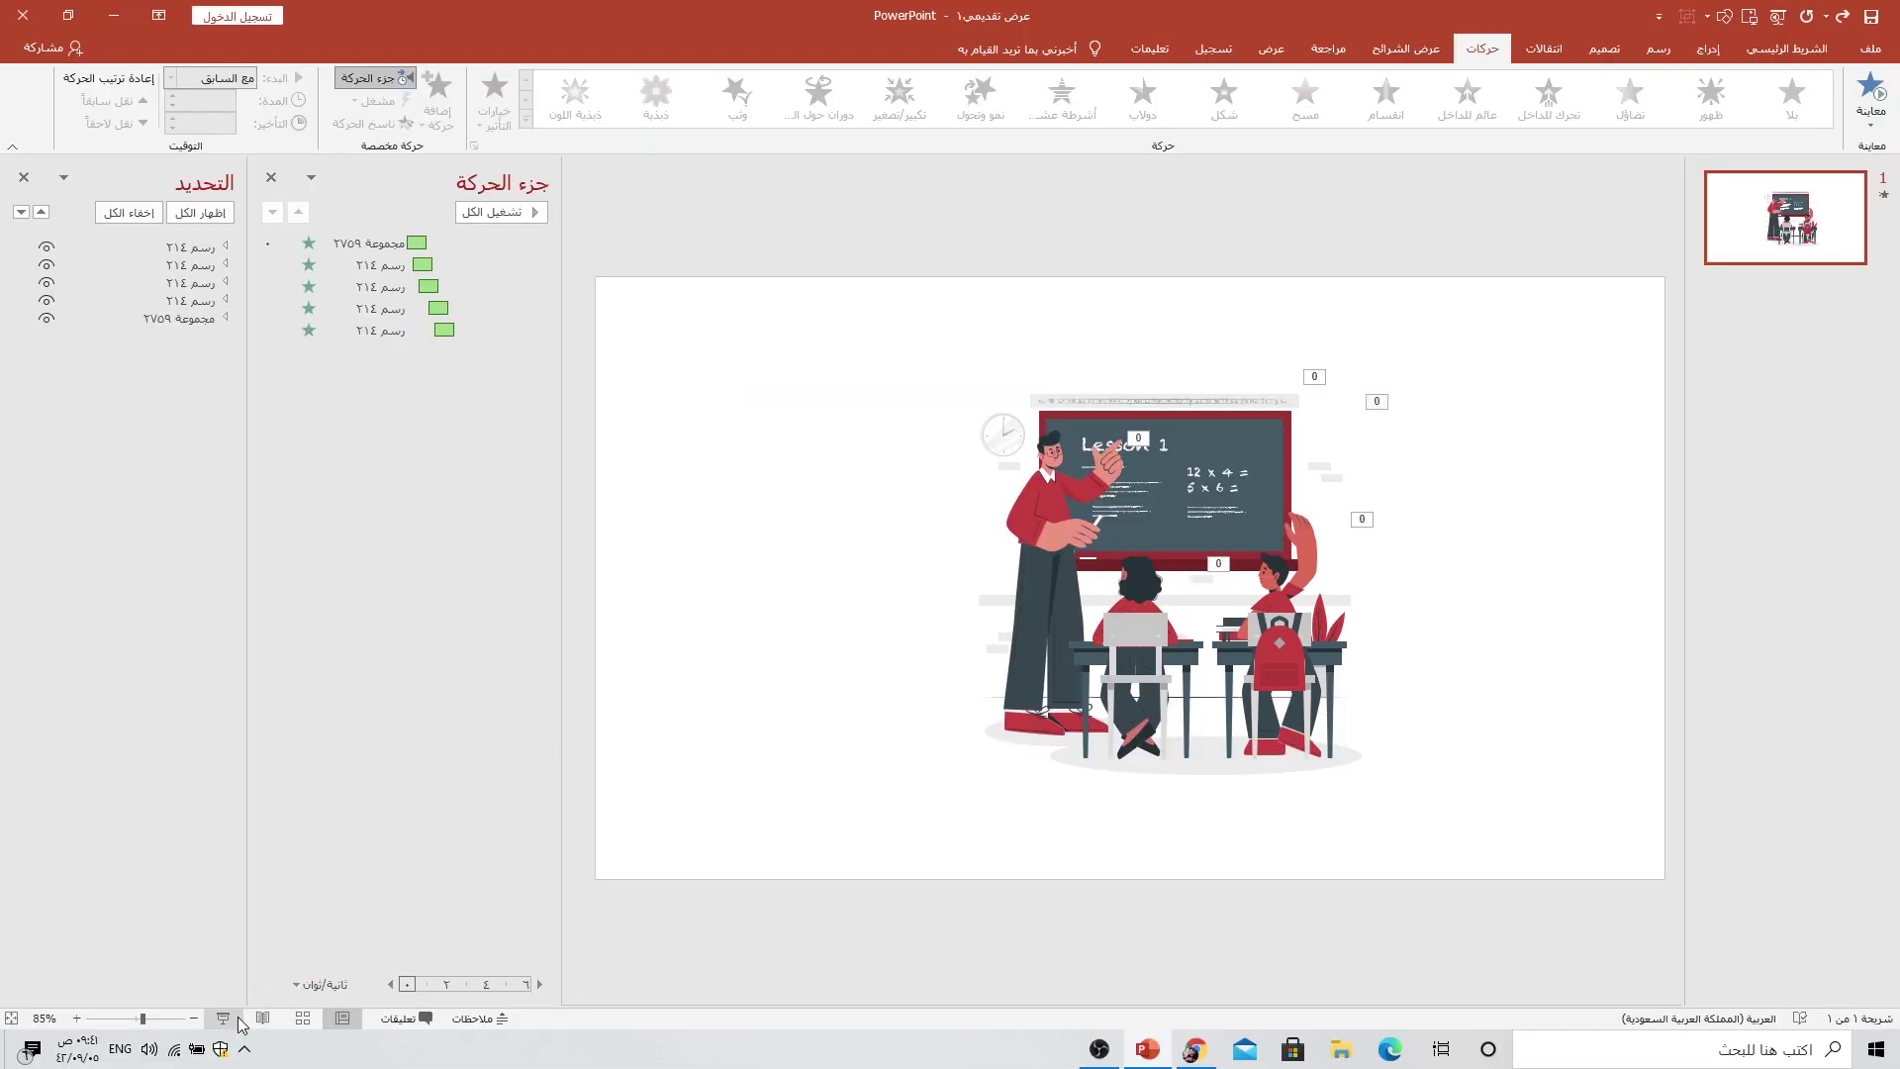
key("F5")
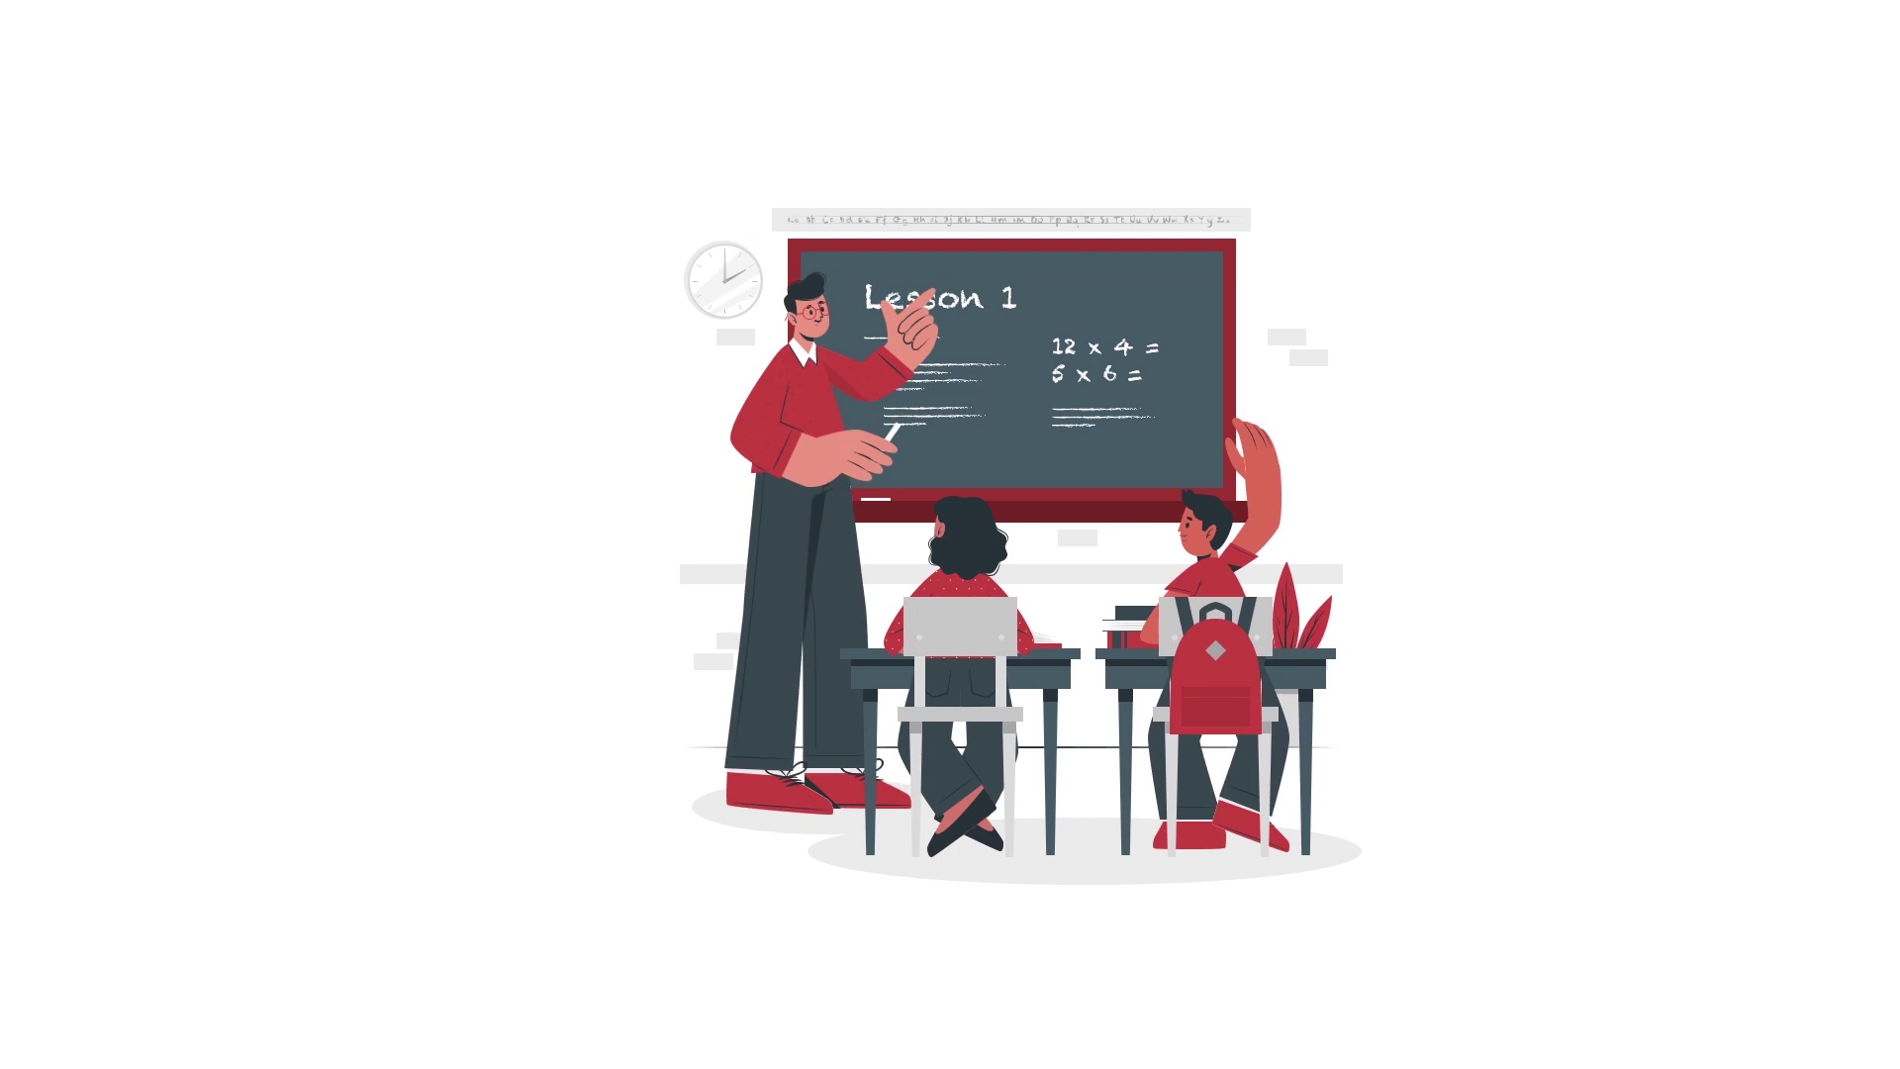
key("Escape")
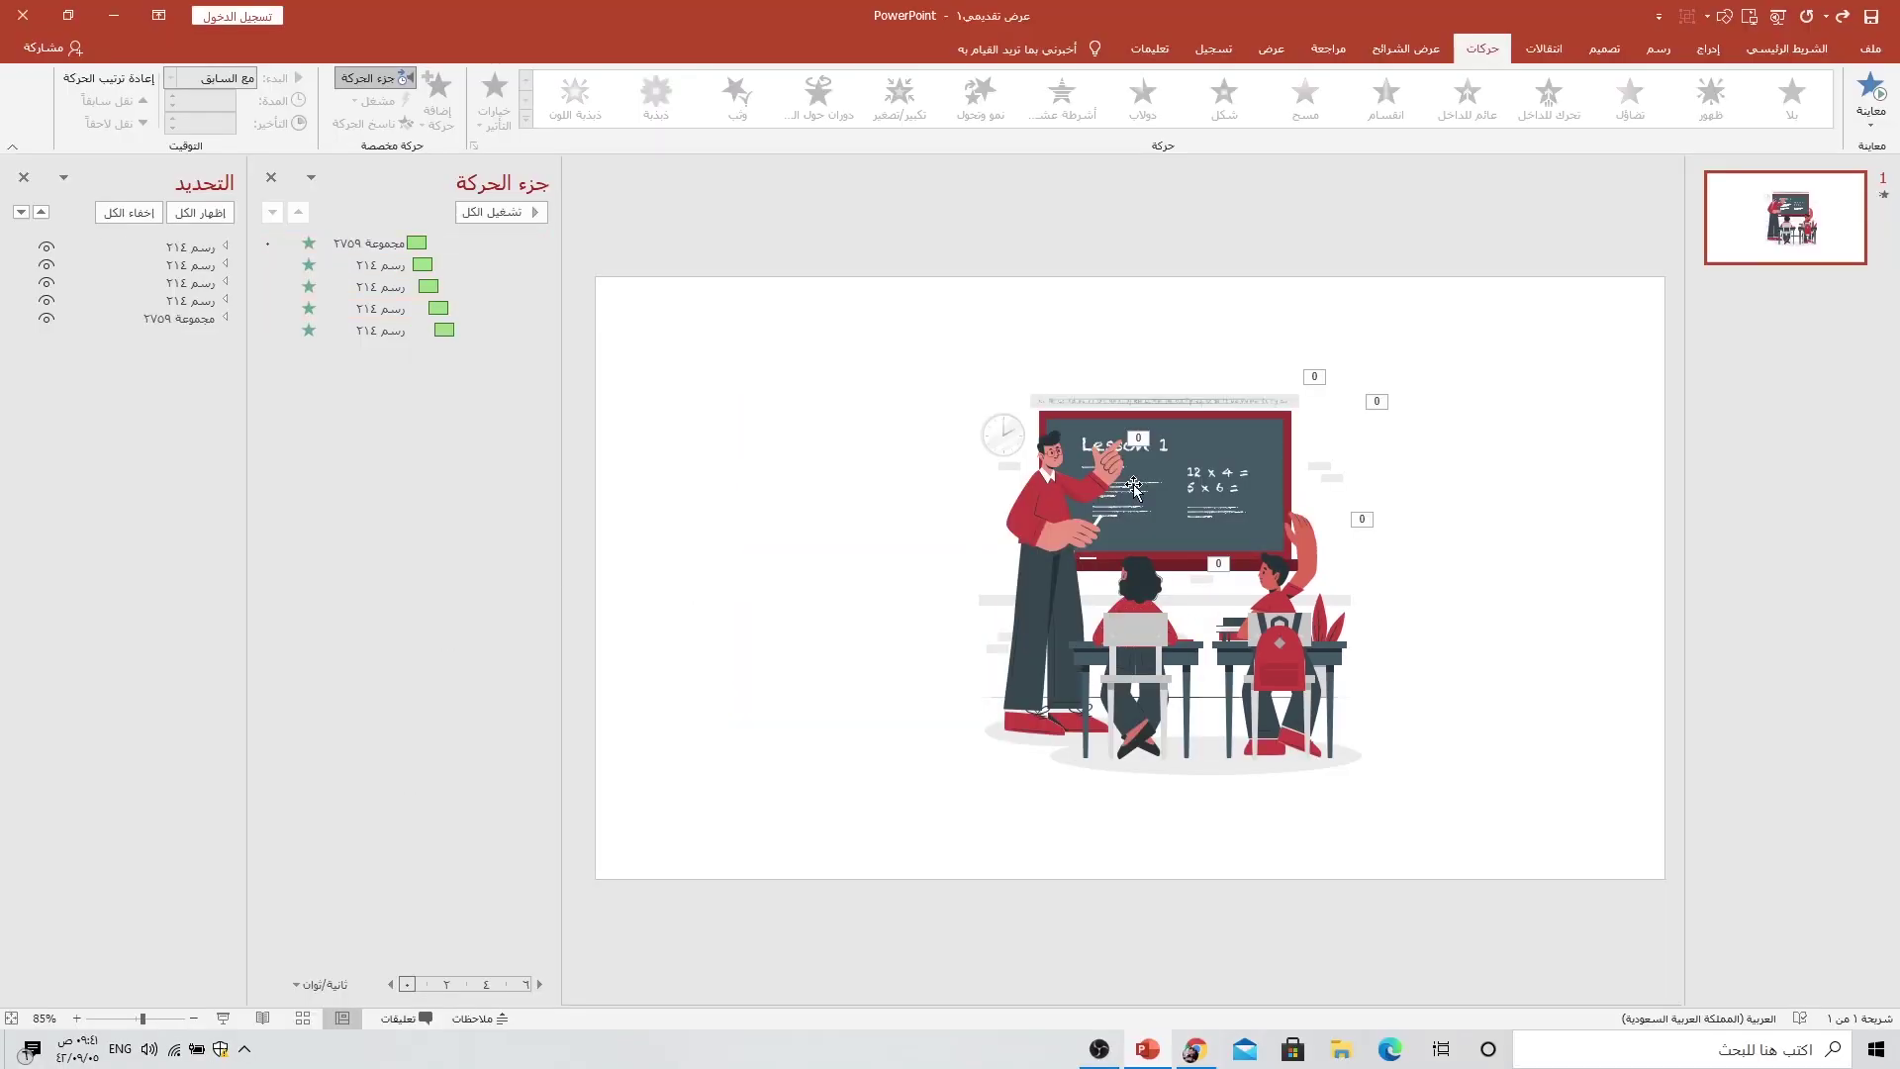
left_click(1167, 470)
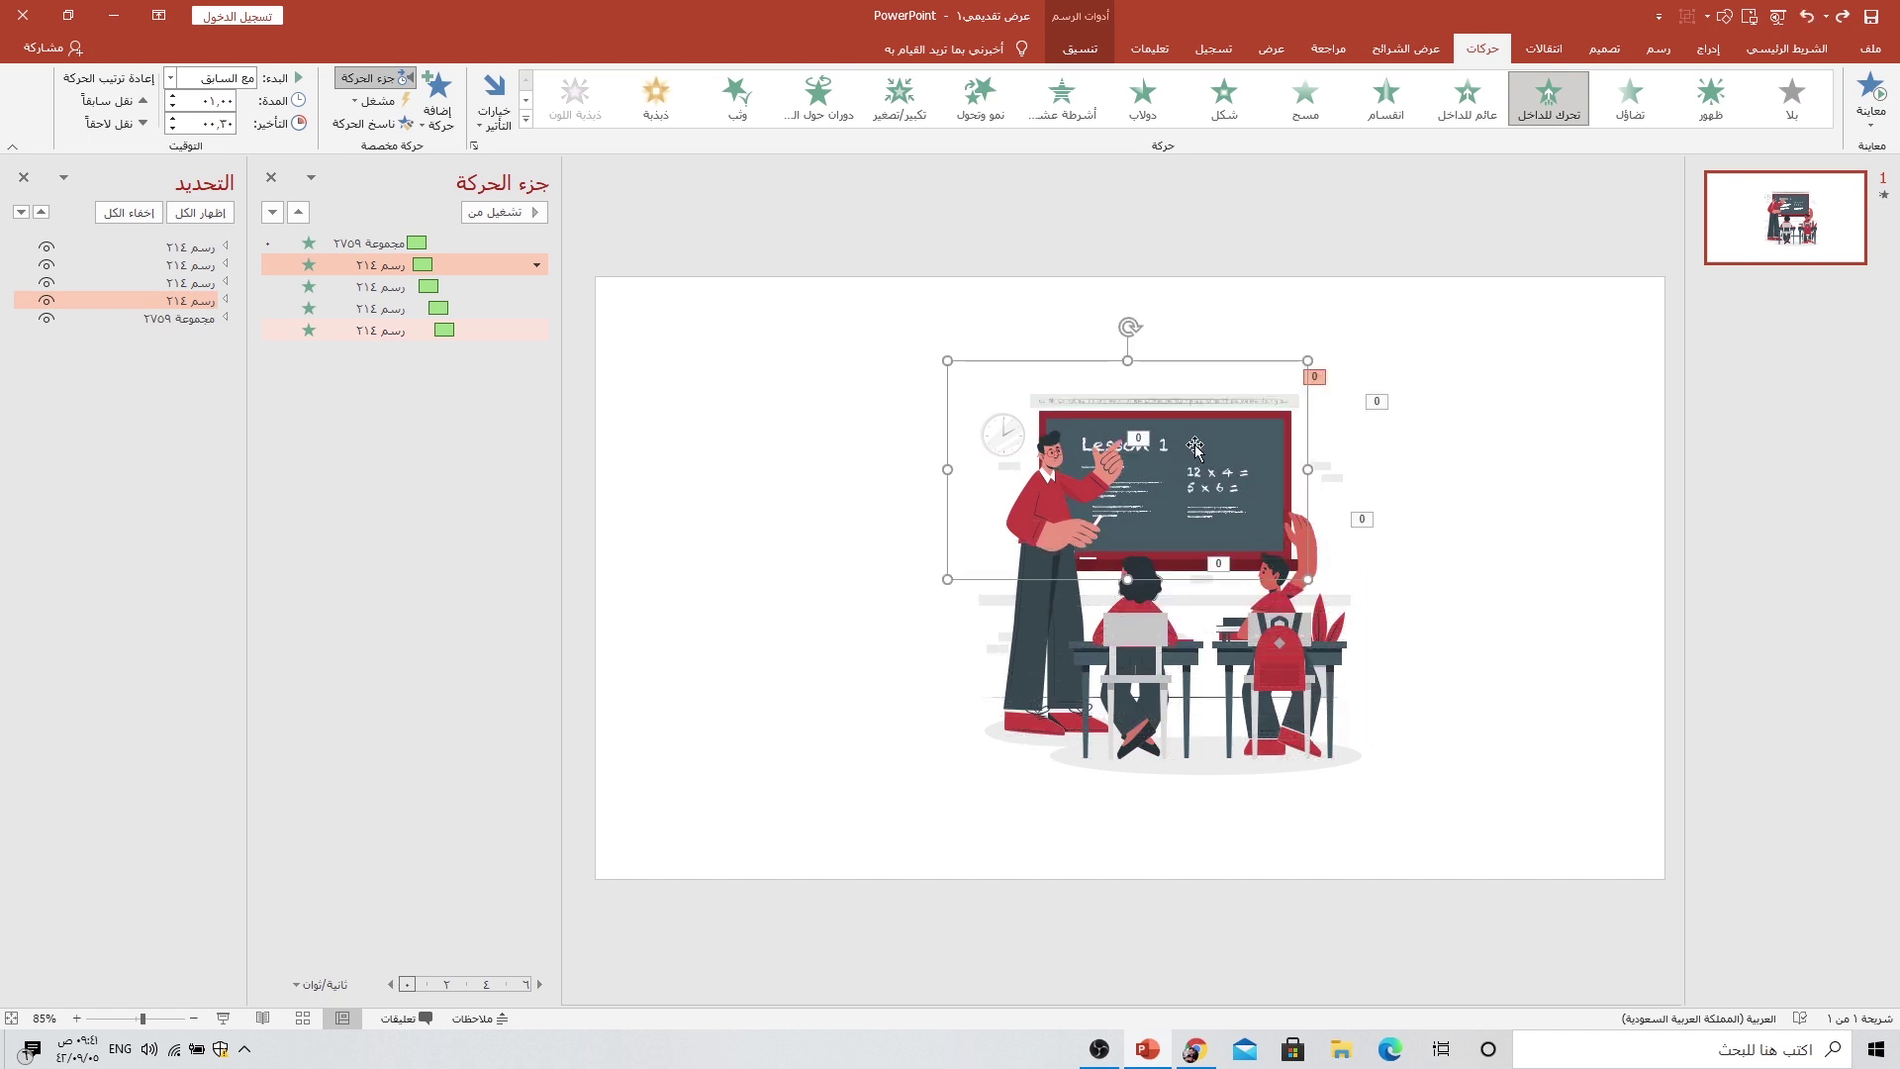
Step: Add a Grow/Shrink emphasis to the chalkboard, With Previous after a 1.9-second delay
left_click(437, 124)
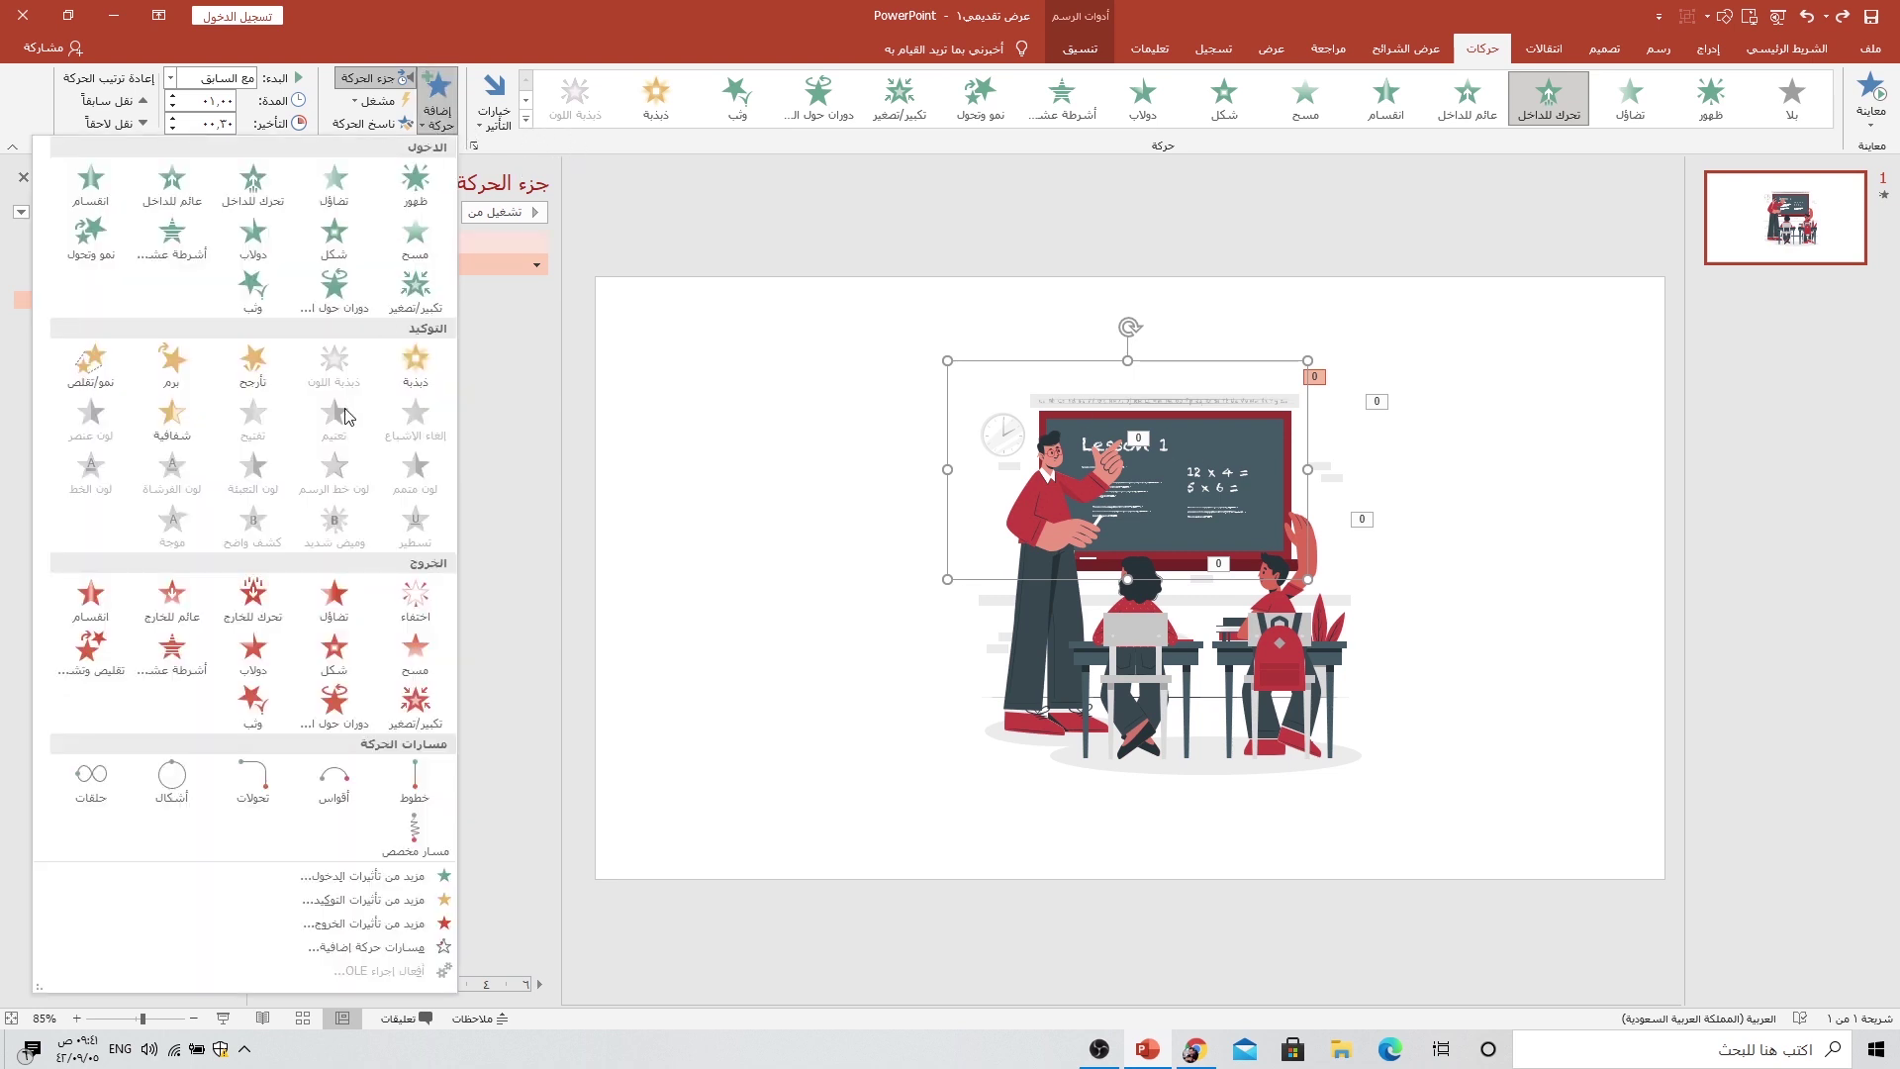
left_click(101, 381)
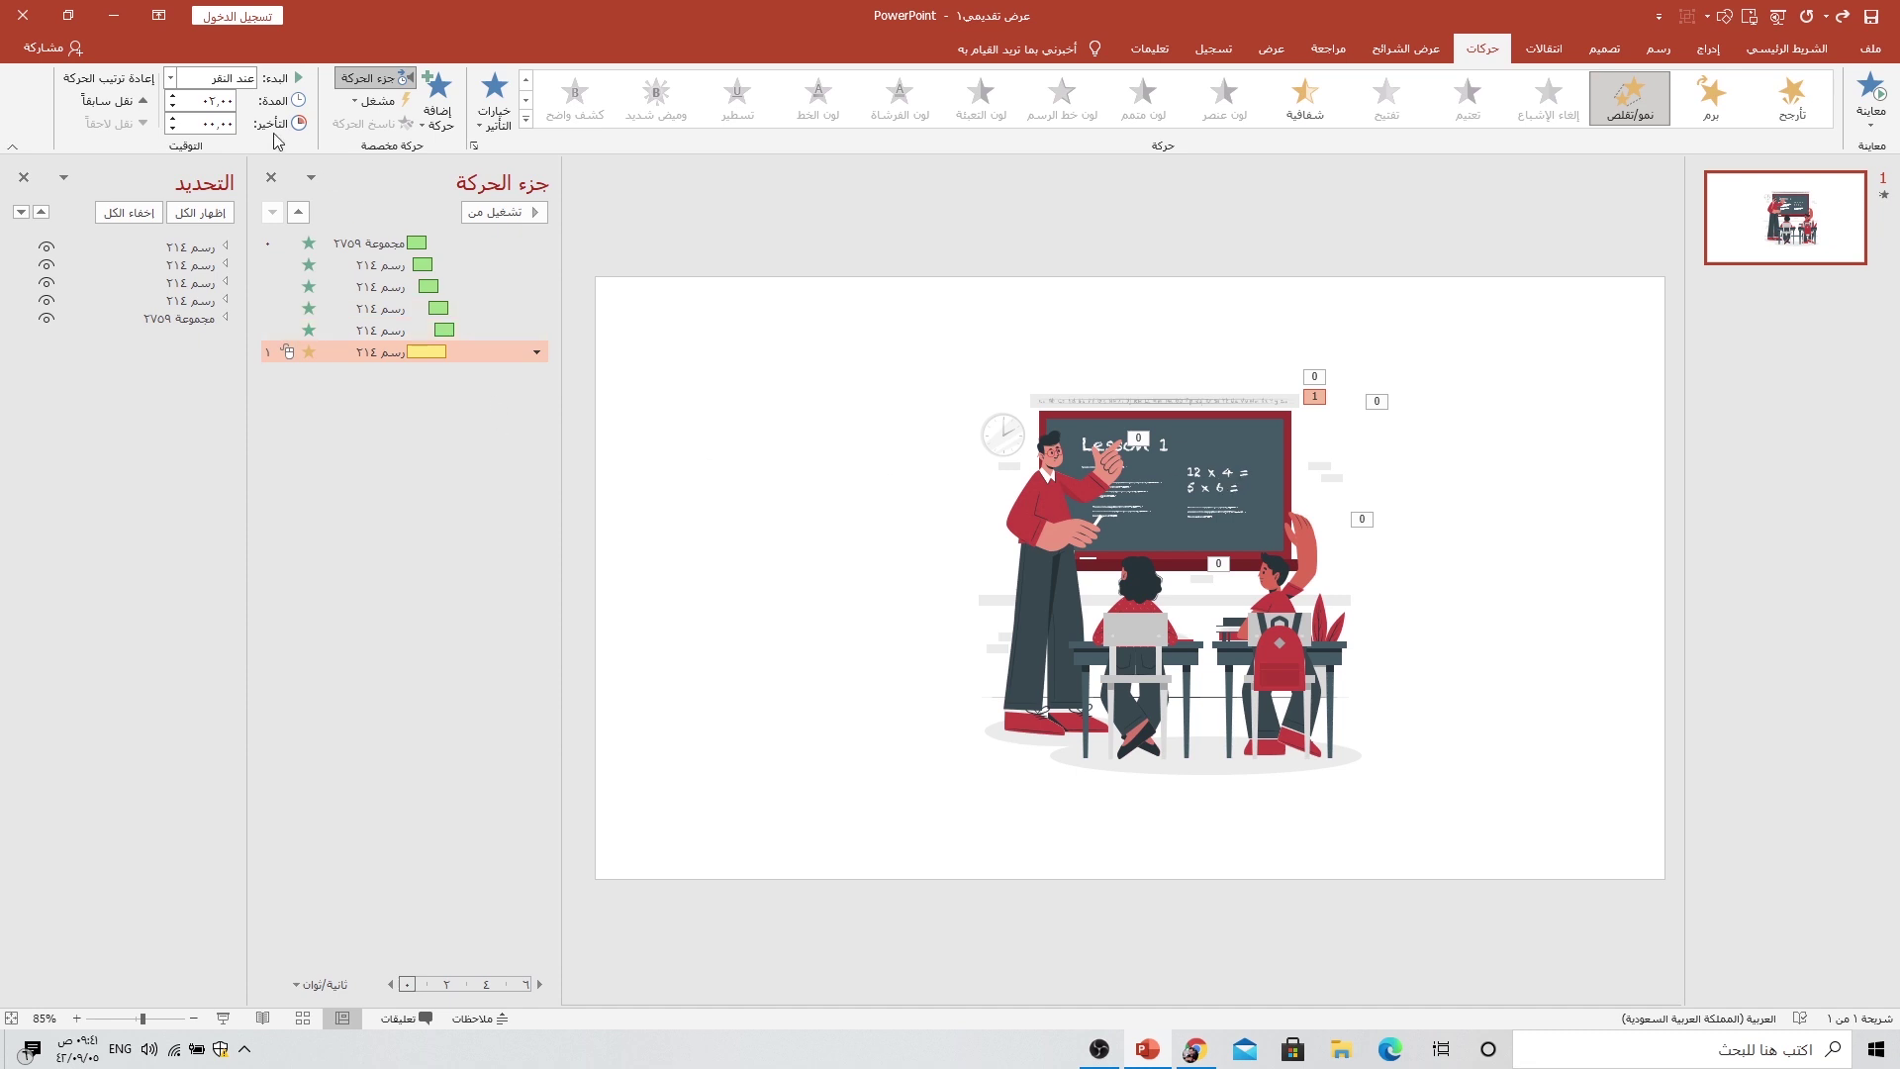
left_click(170, 77)
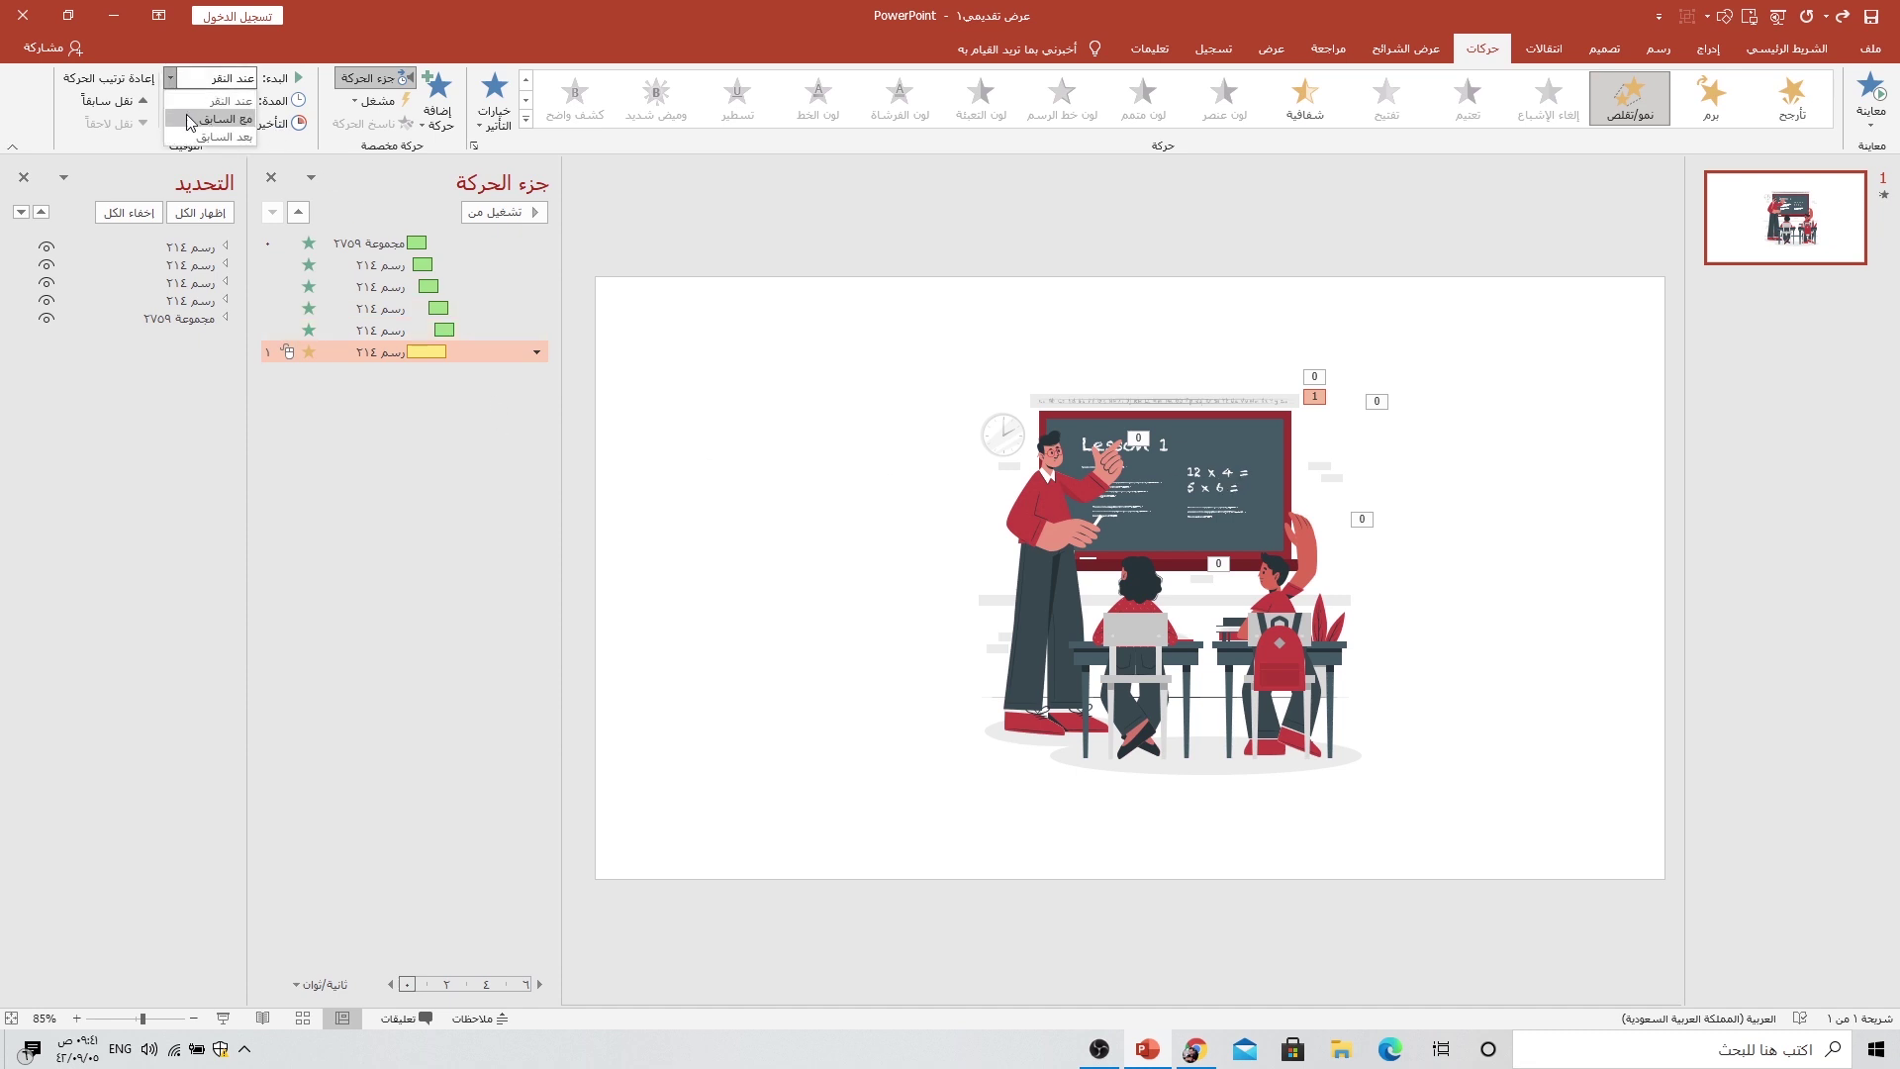
left_click(191, 119)
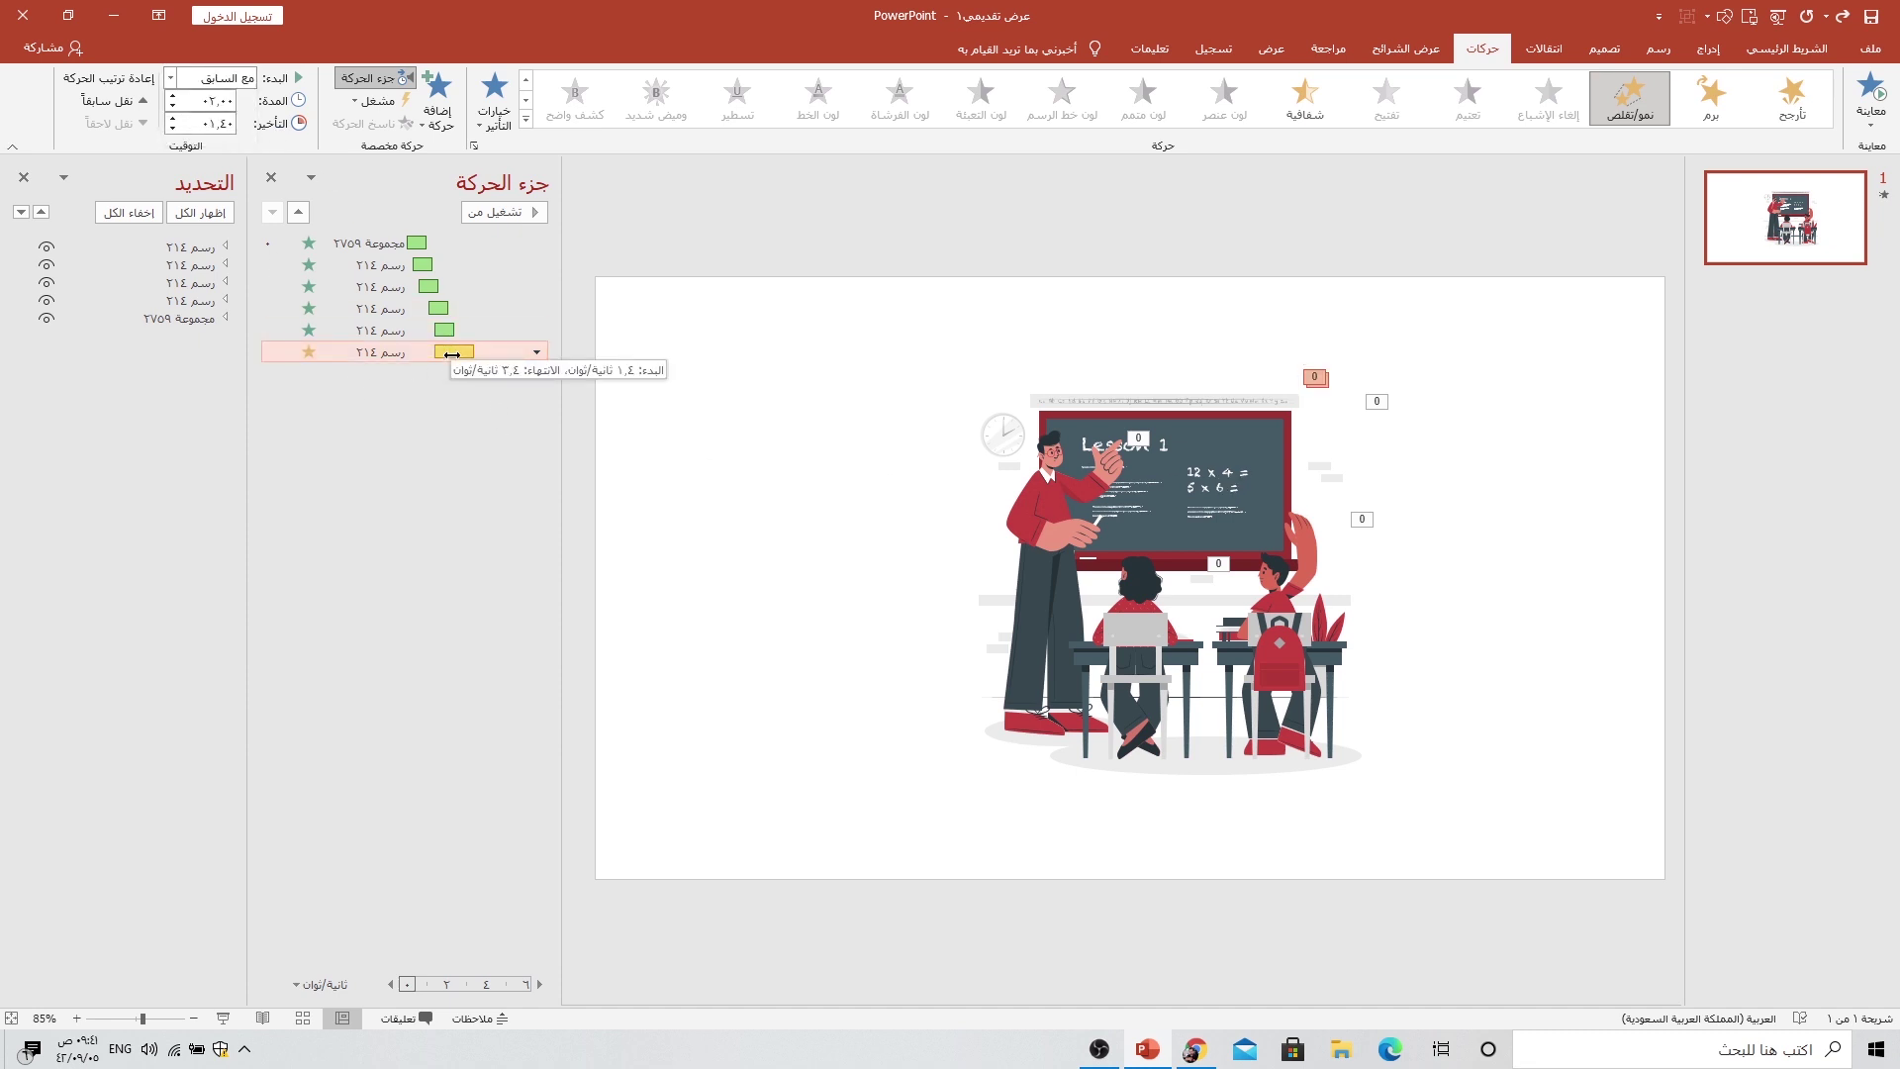
left_click_drag(450, 352, 462, 354)
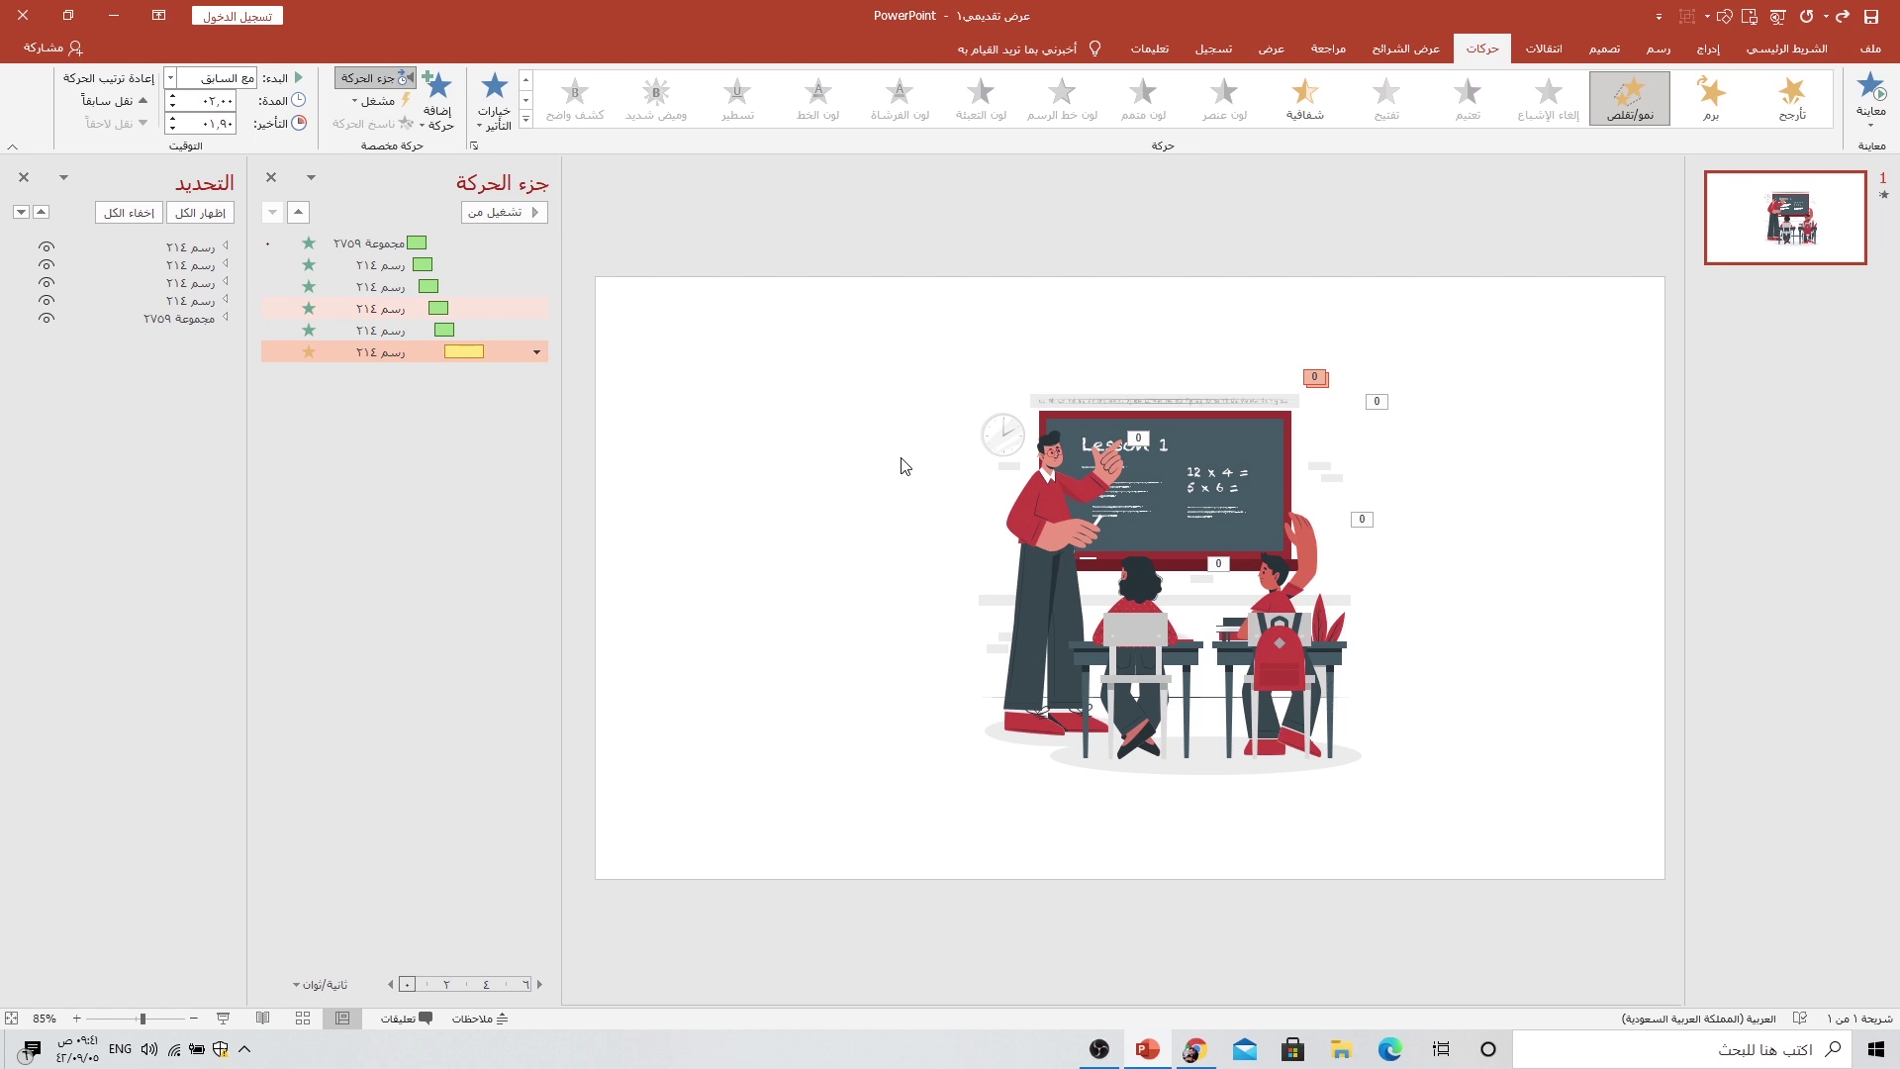
Step: Set Grow/Shrink to 110% size, 3-second duration, repeating until end of slide
double_click(506, 353)
left_click(515, 409)
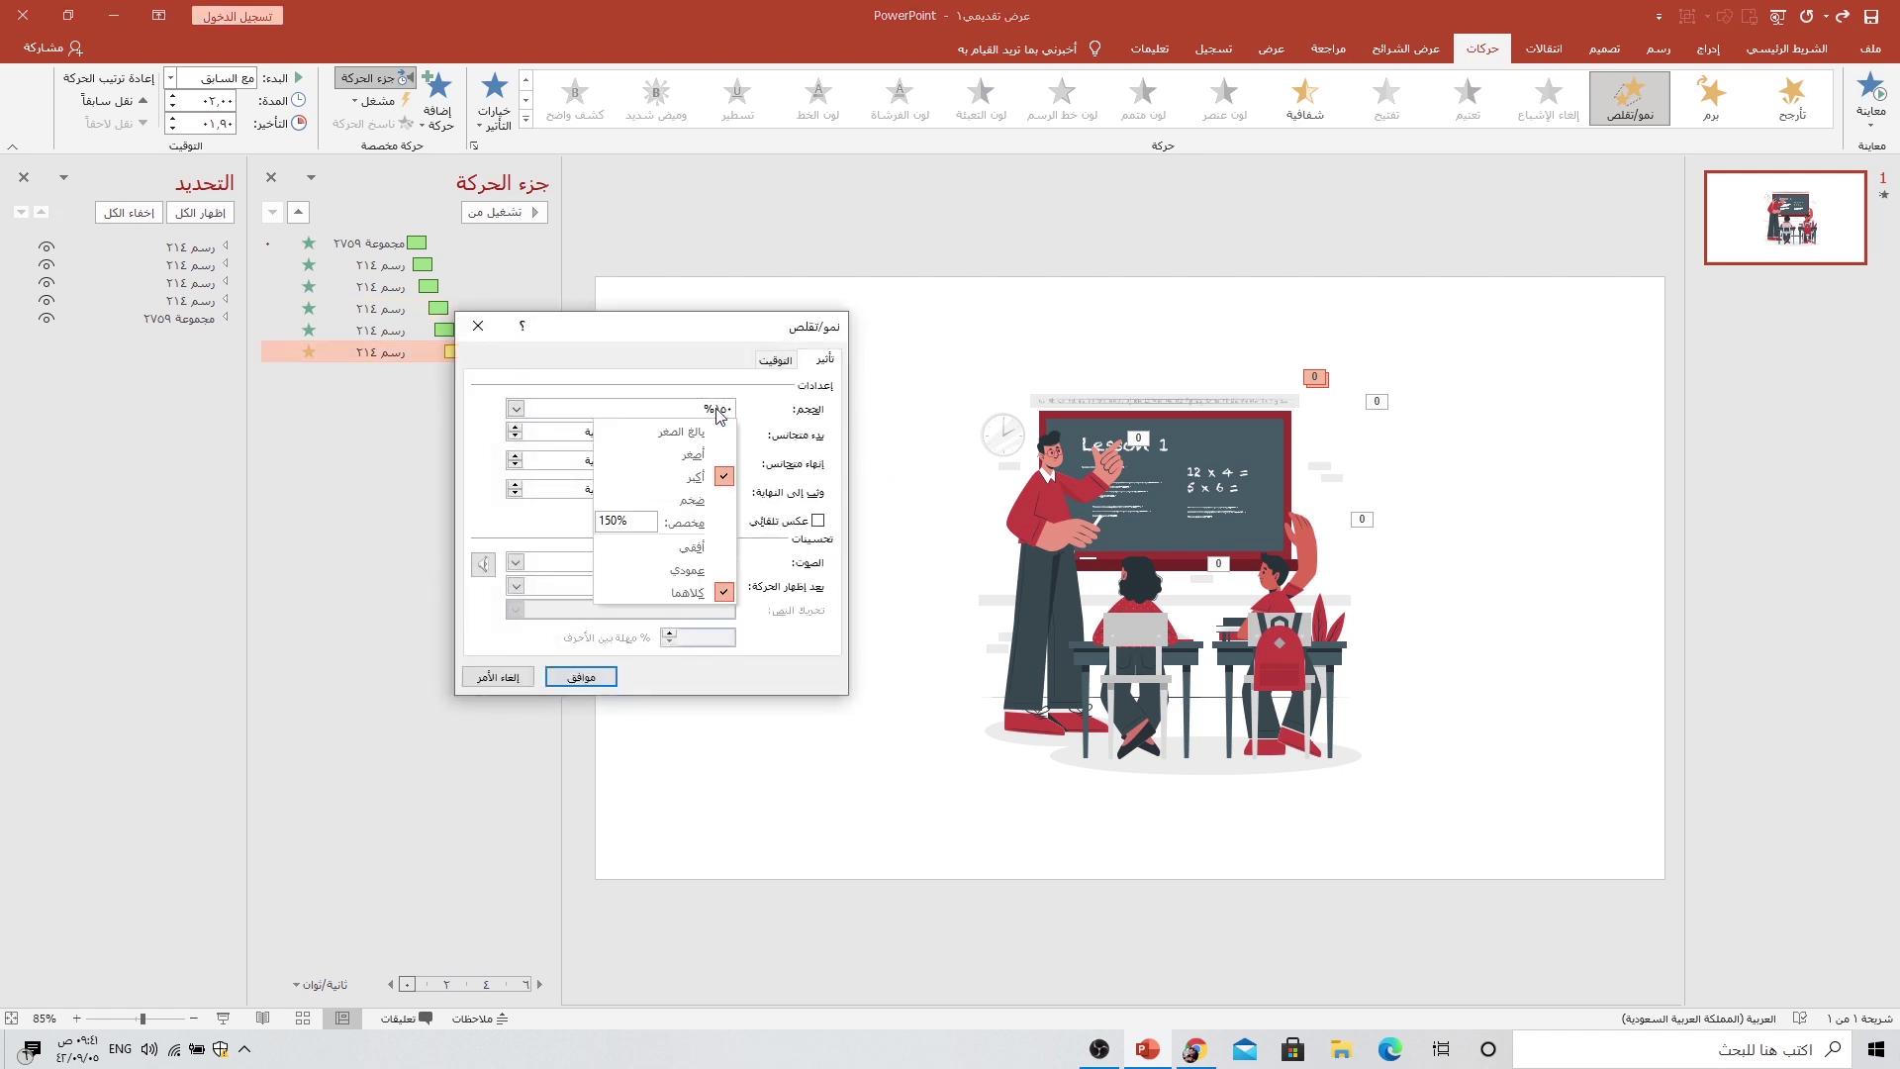
type("11")
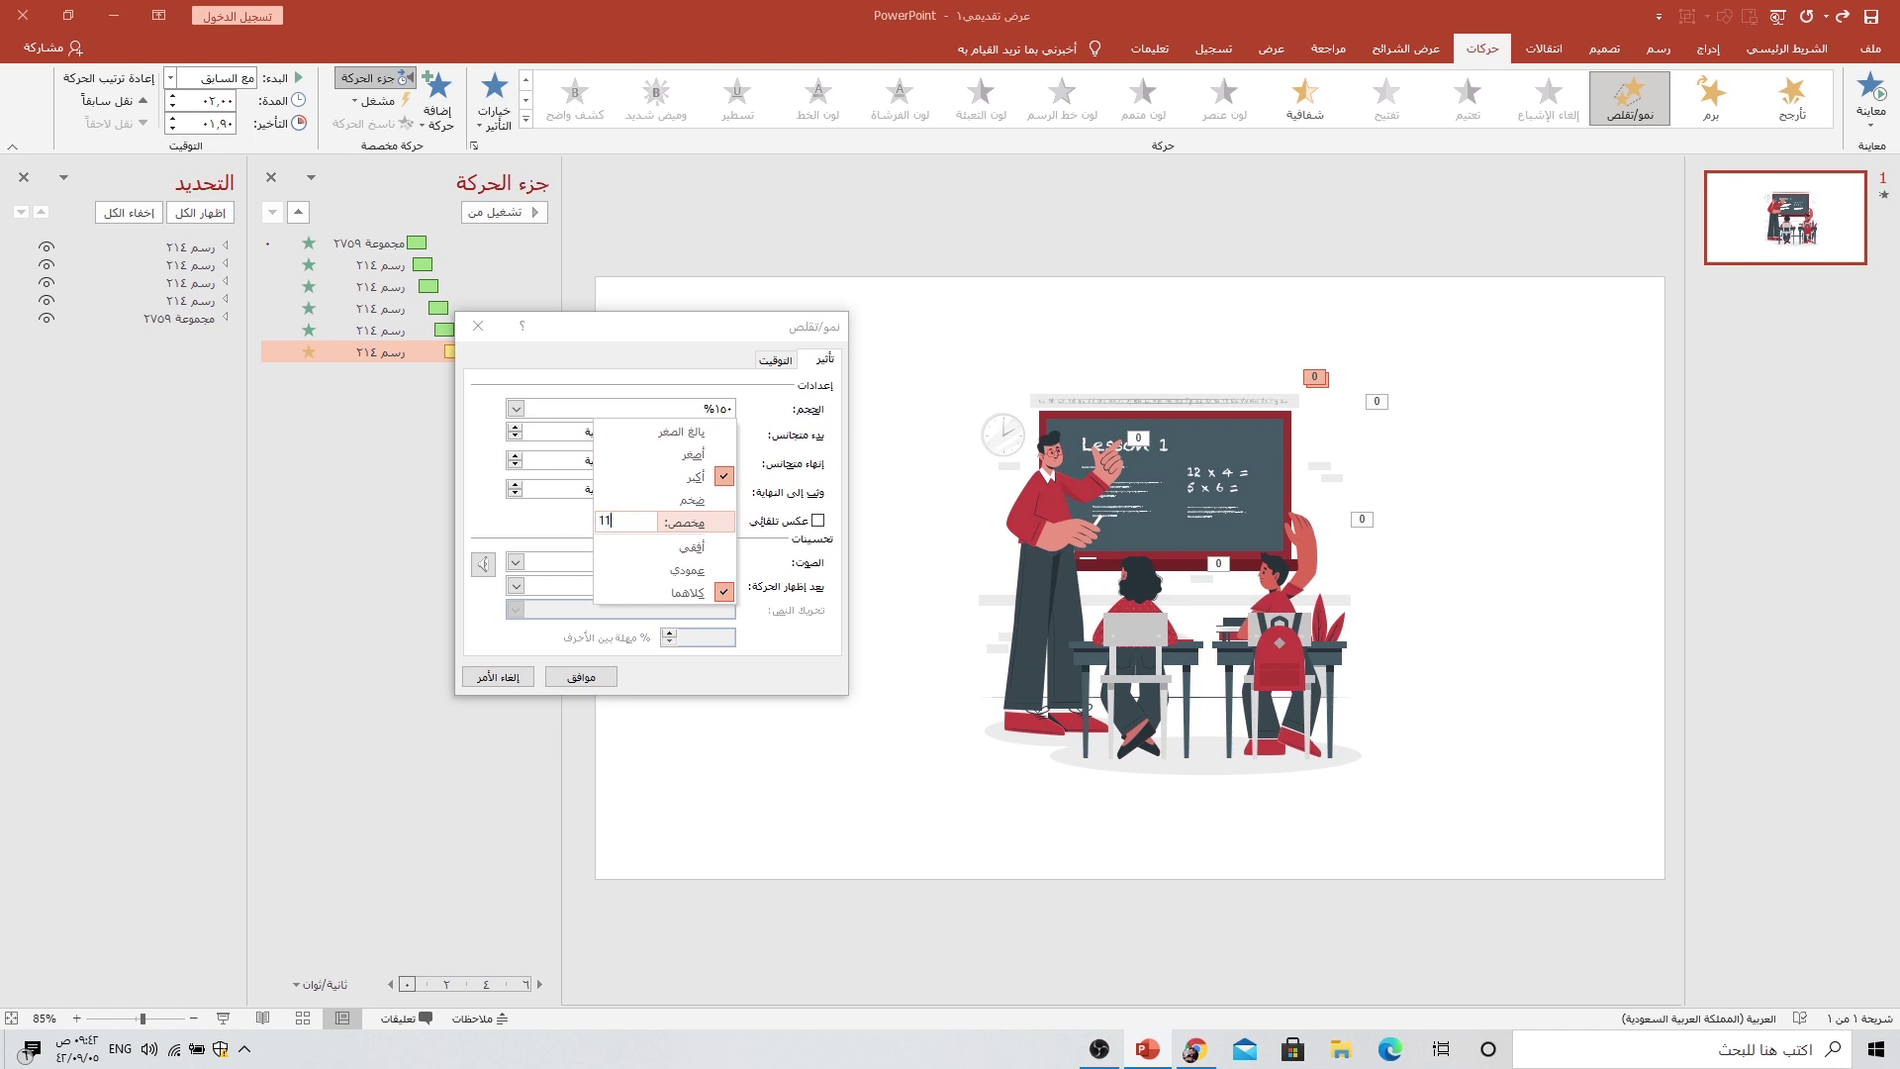
key("Return")
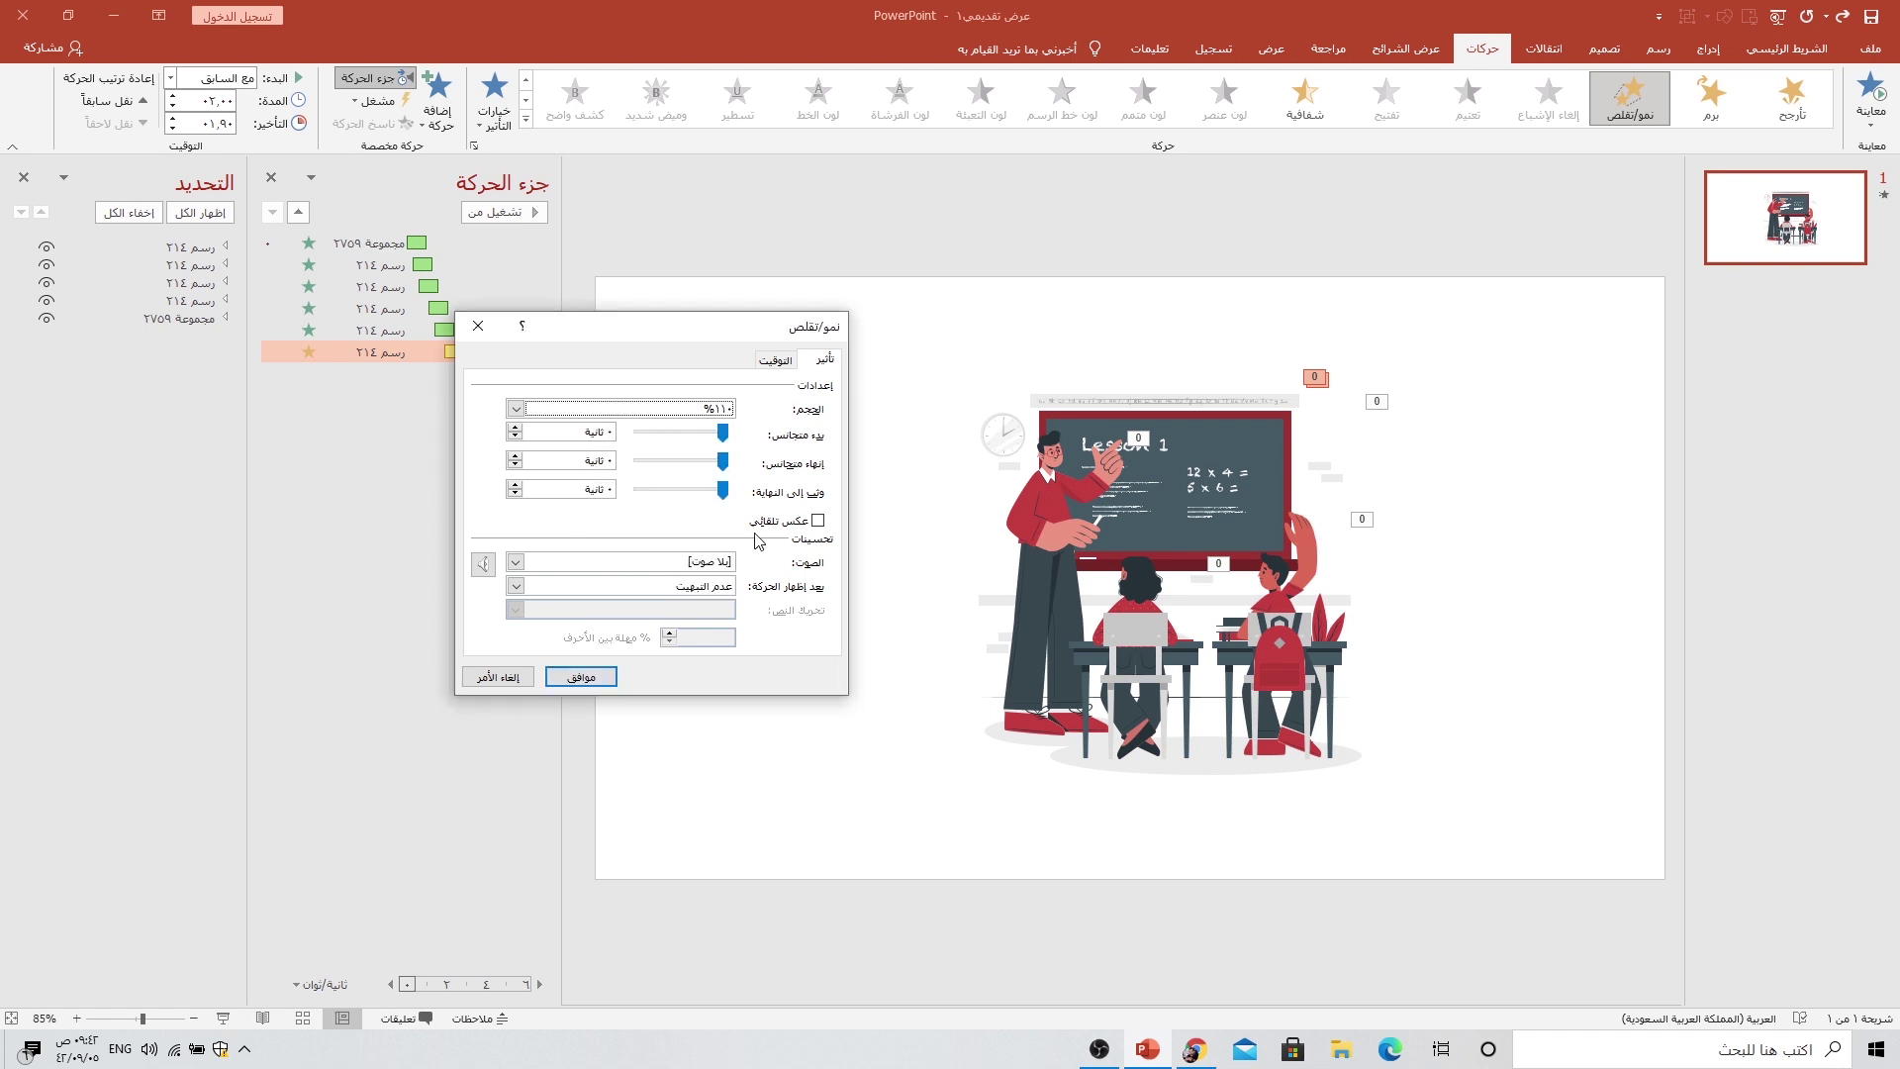
left_click(779, 524)
left_click(773, 360)
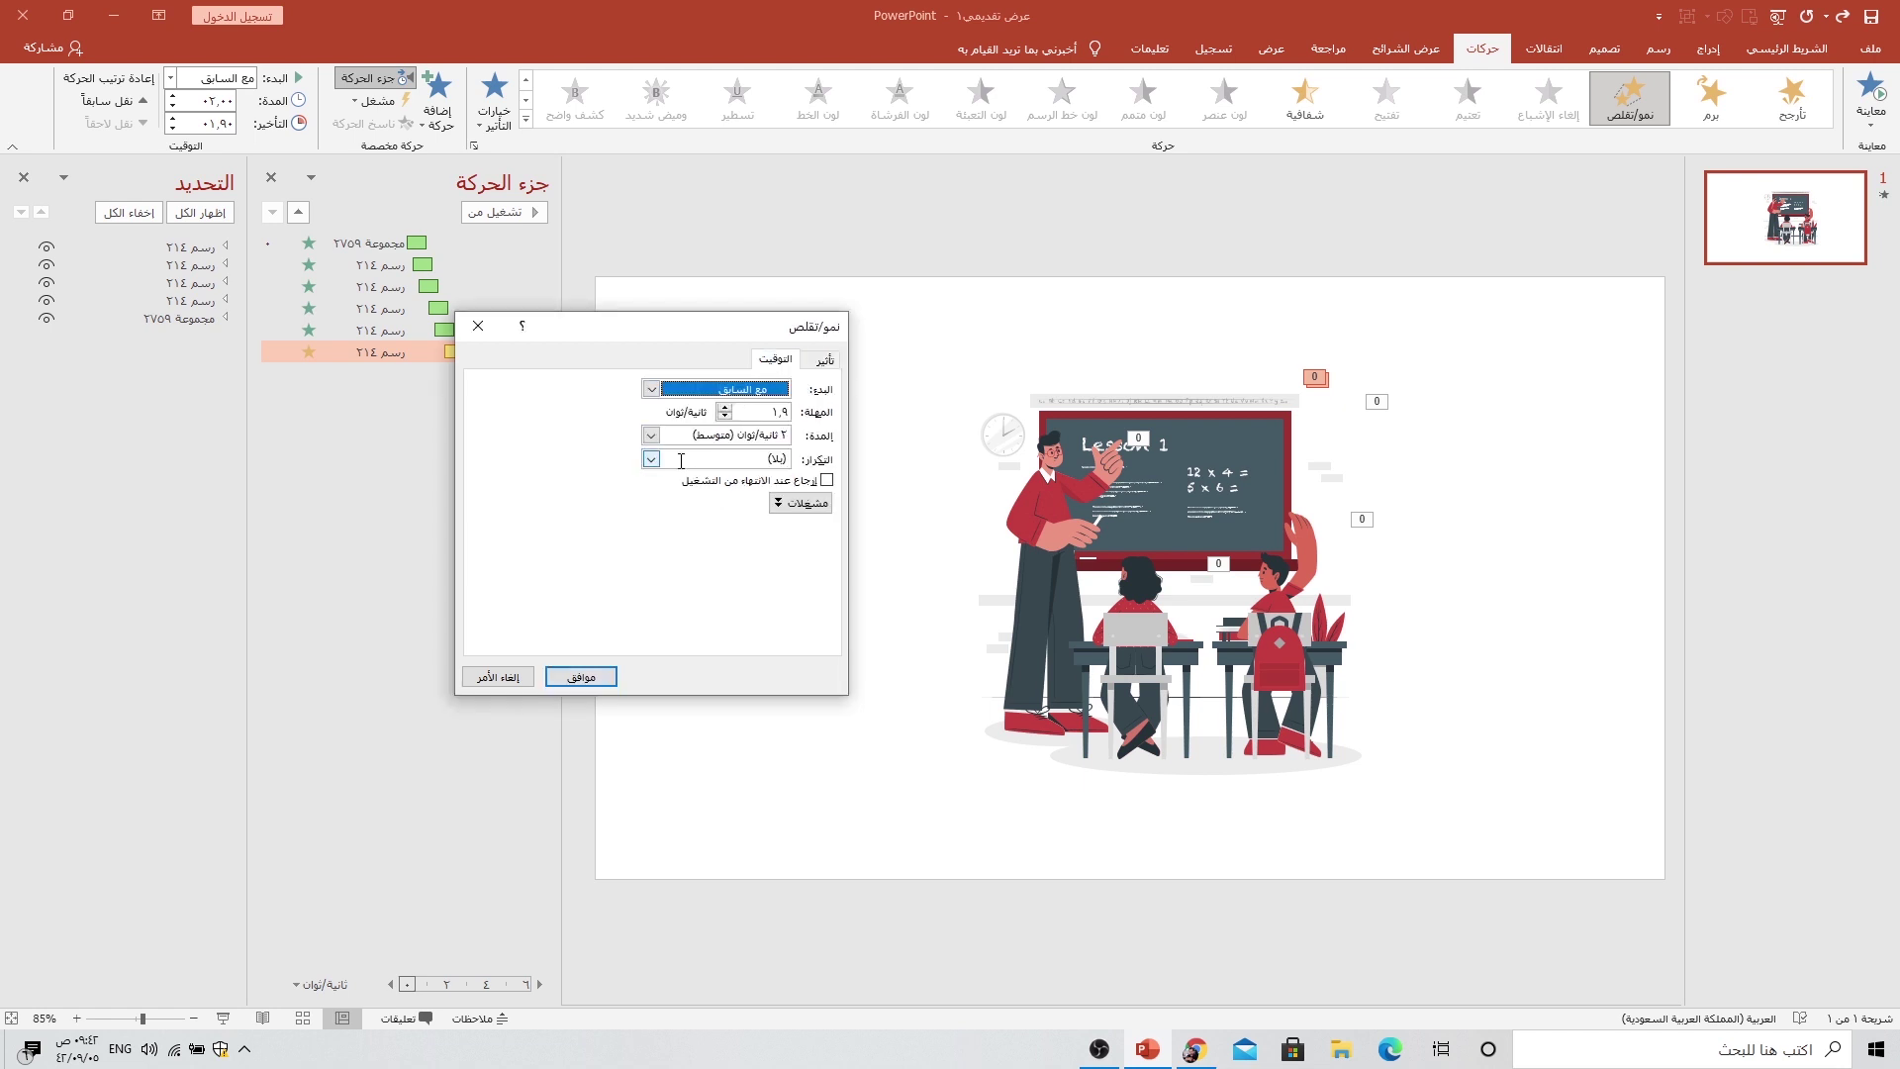
left_click(651, 435)
left_click(672, 495)
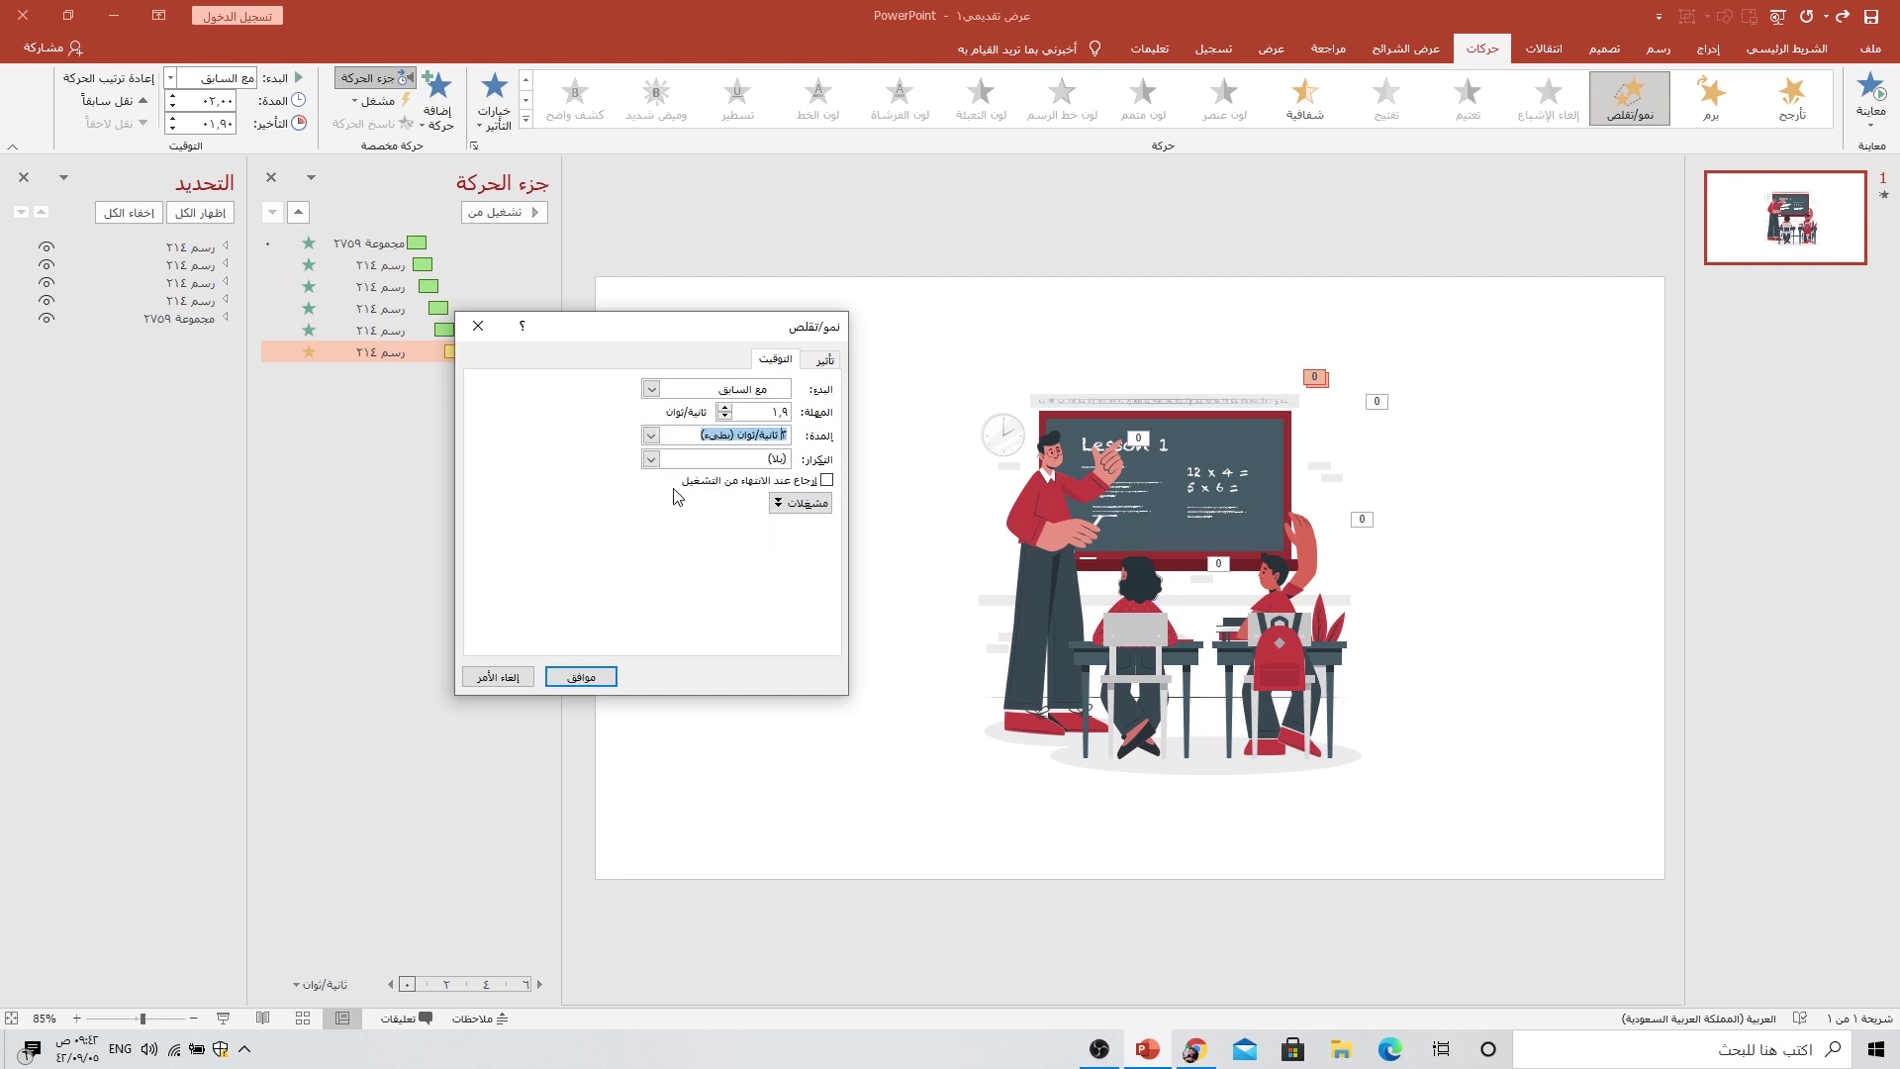
left_click(651, 459)
left_click(698, 591)
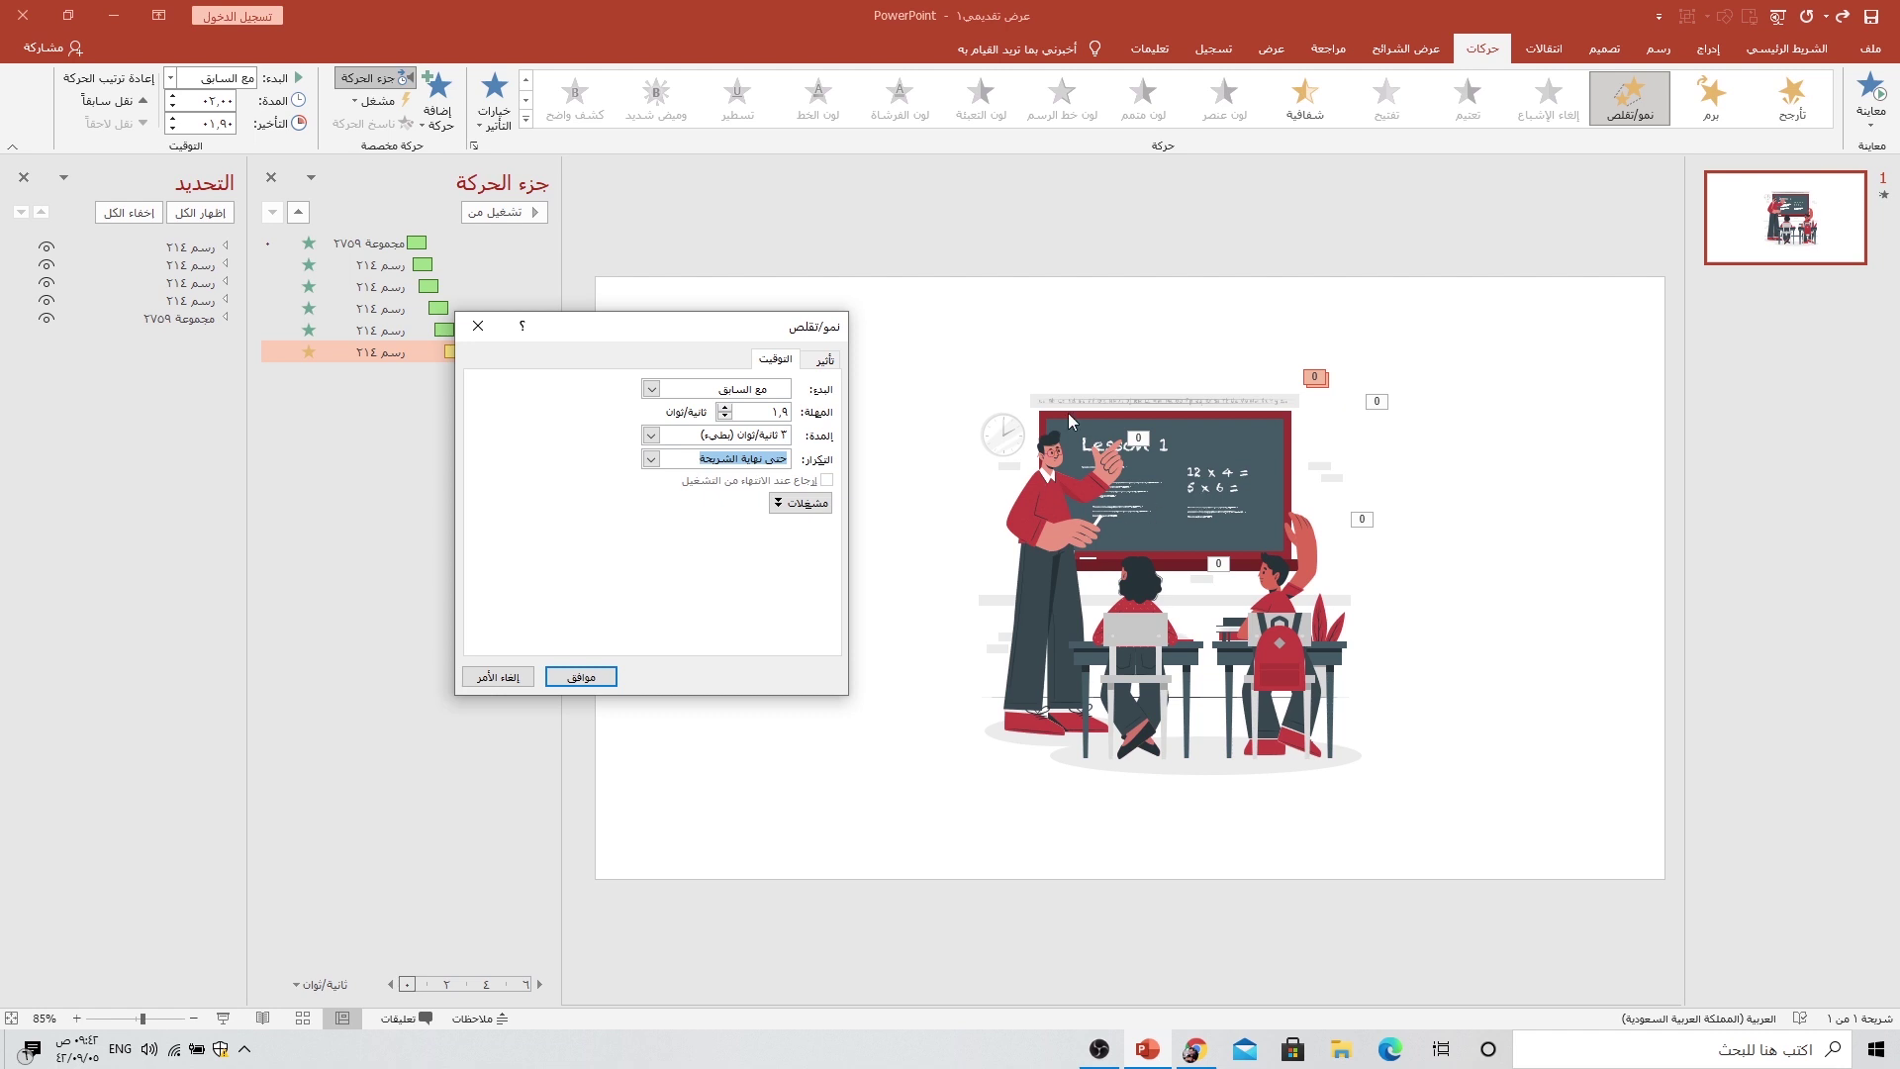
left_click(608, 678)
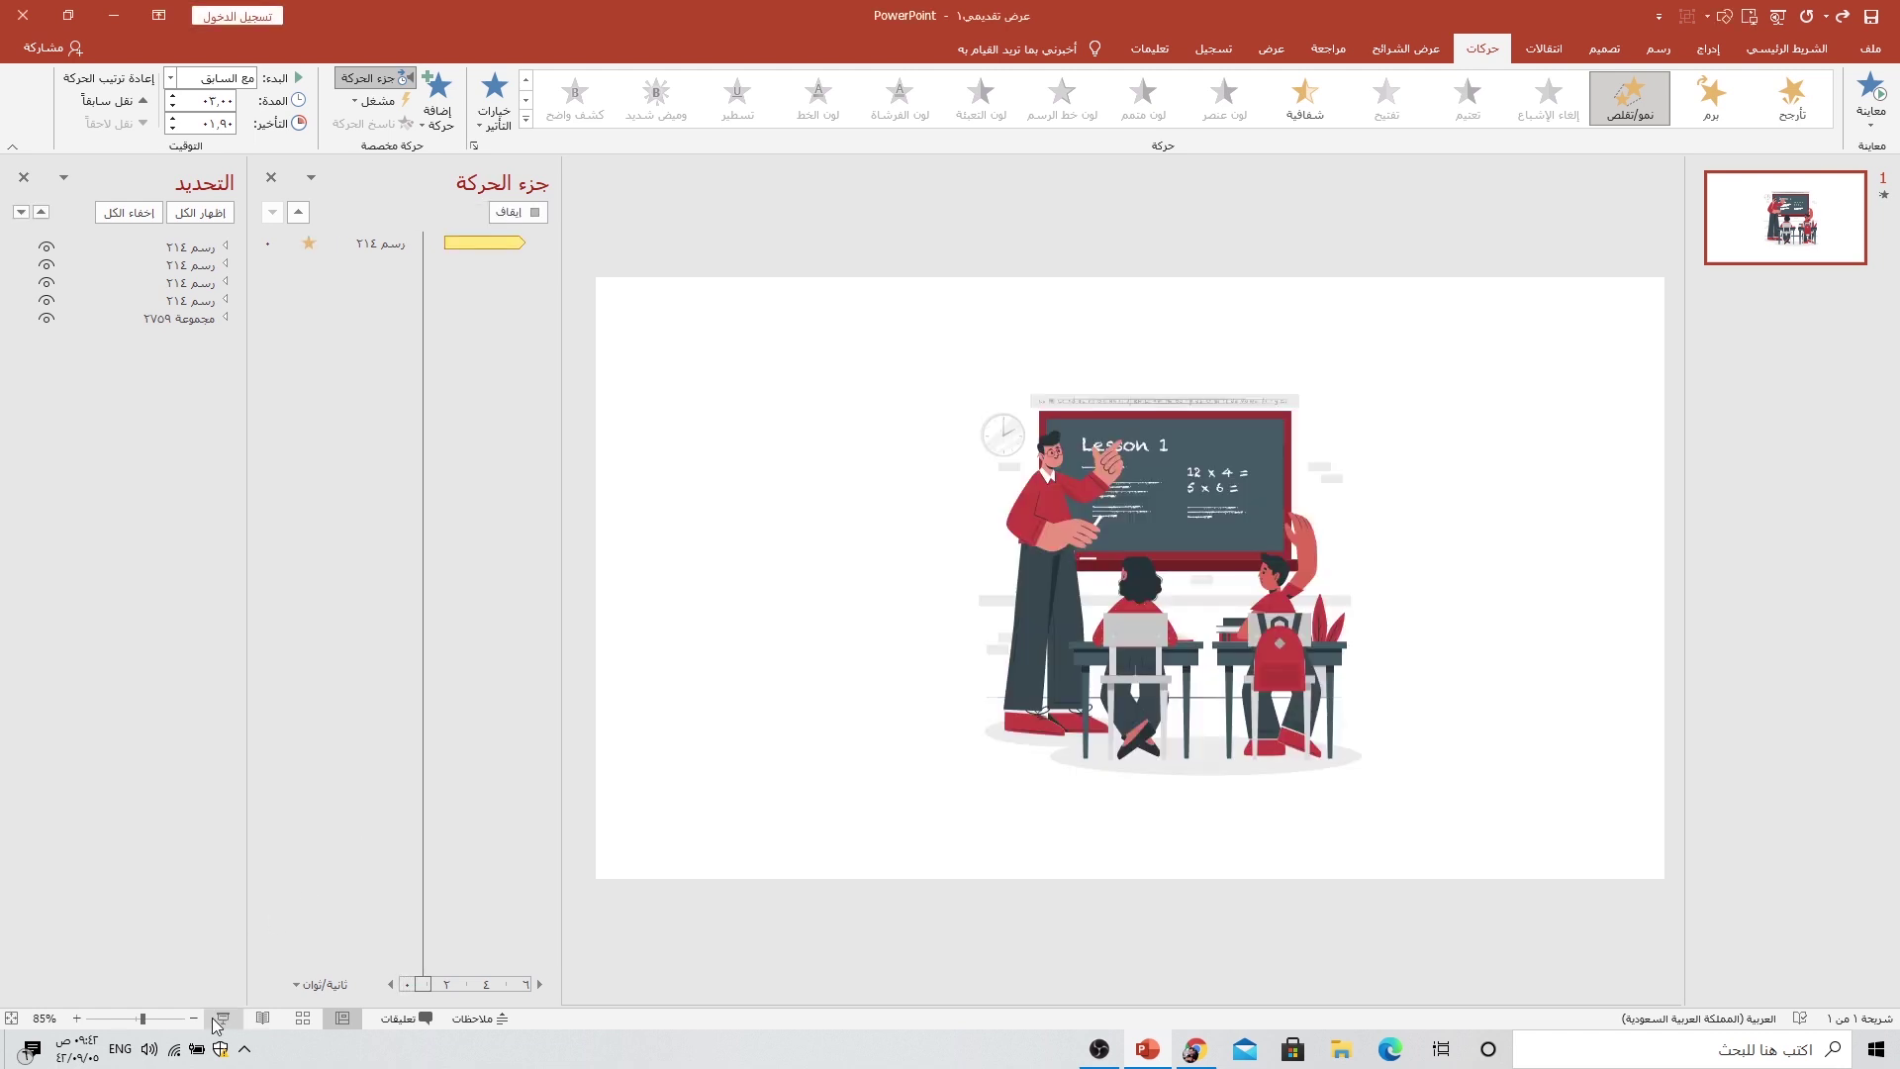
Step: Watch the slide show, then shorten the Grow/Shrink duration to 2 seconds
left_click(220, 1020)
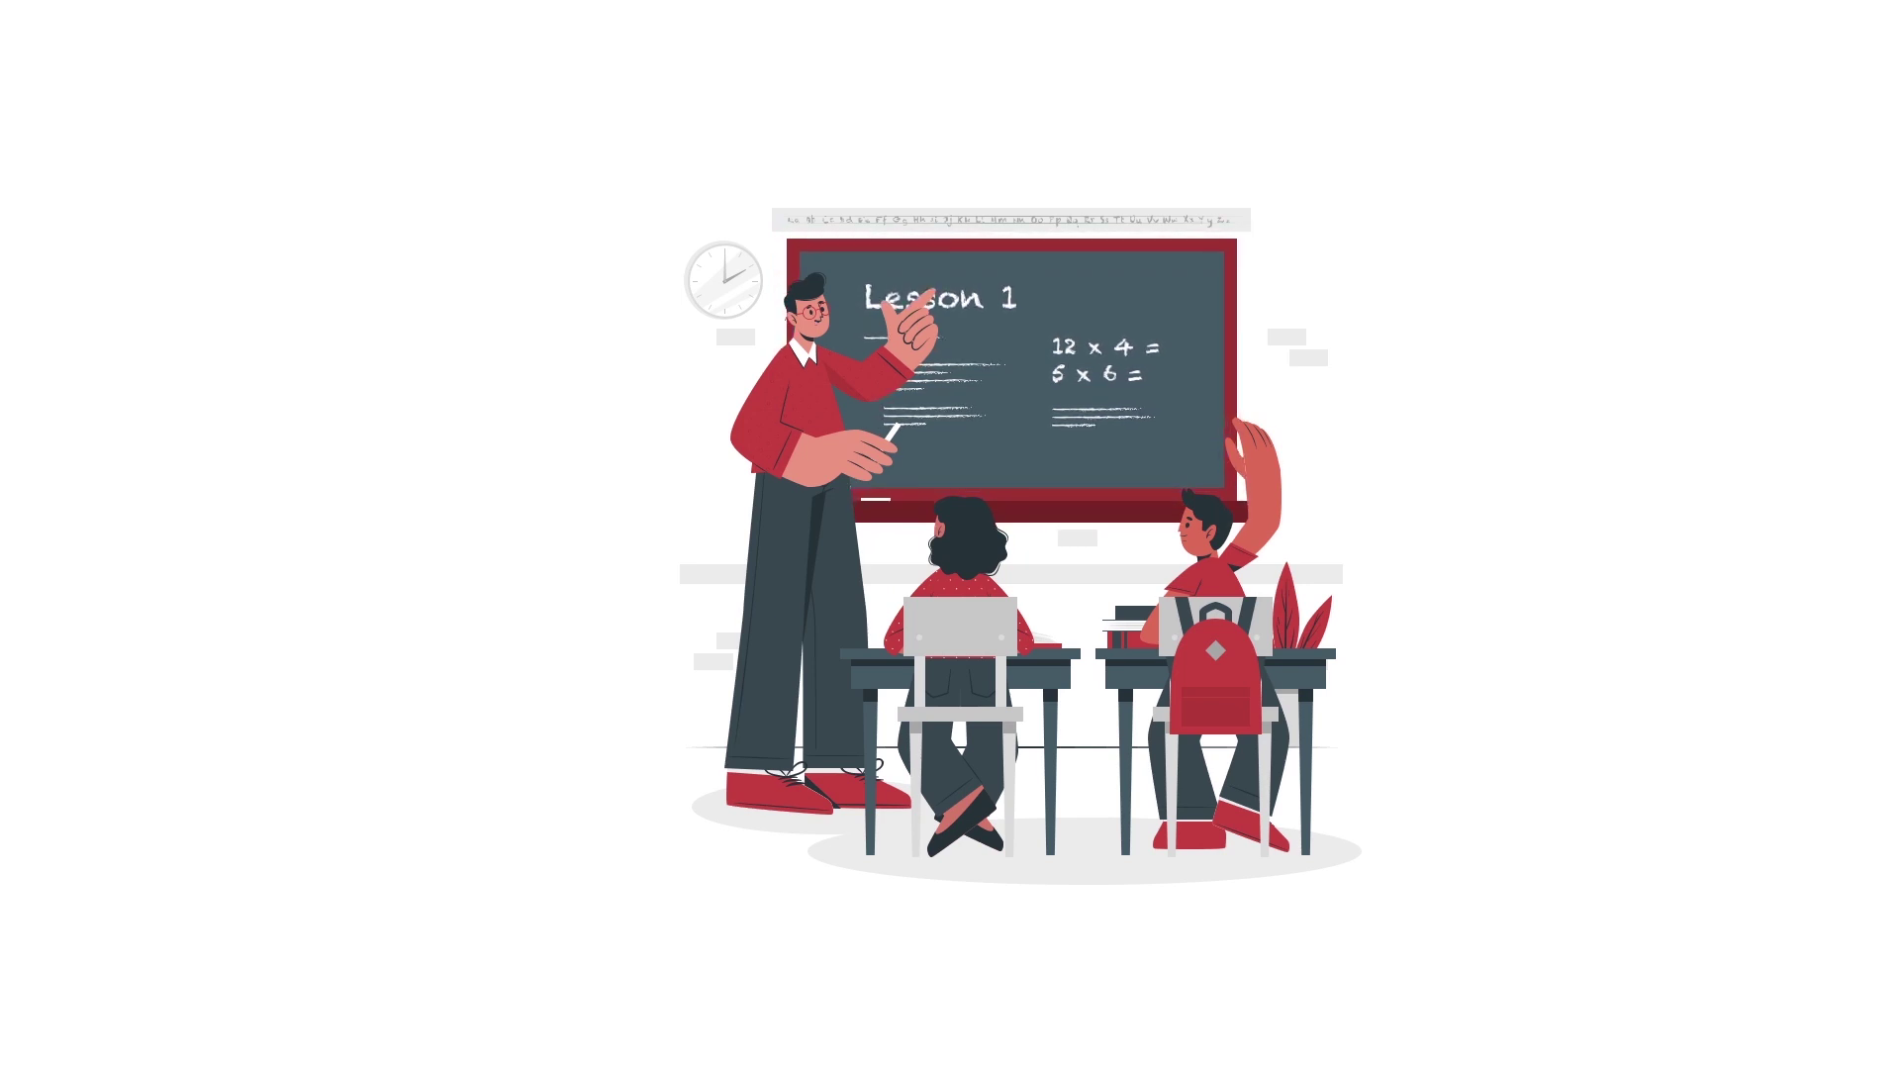
key("Escape")
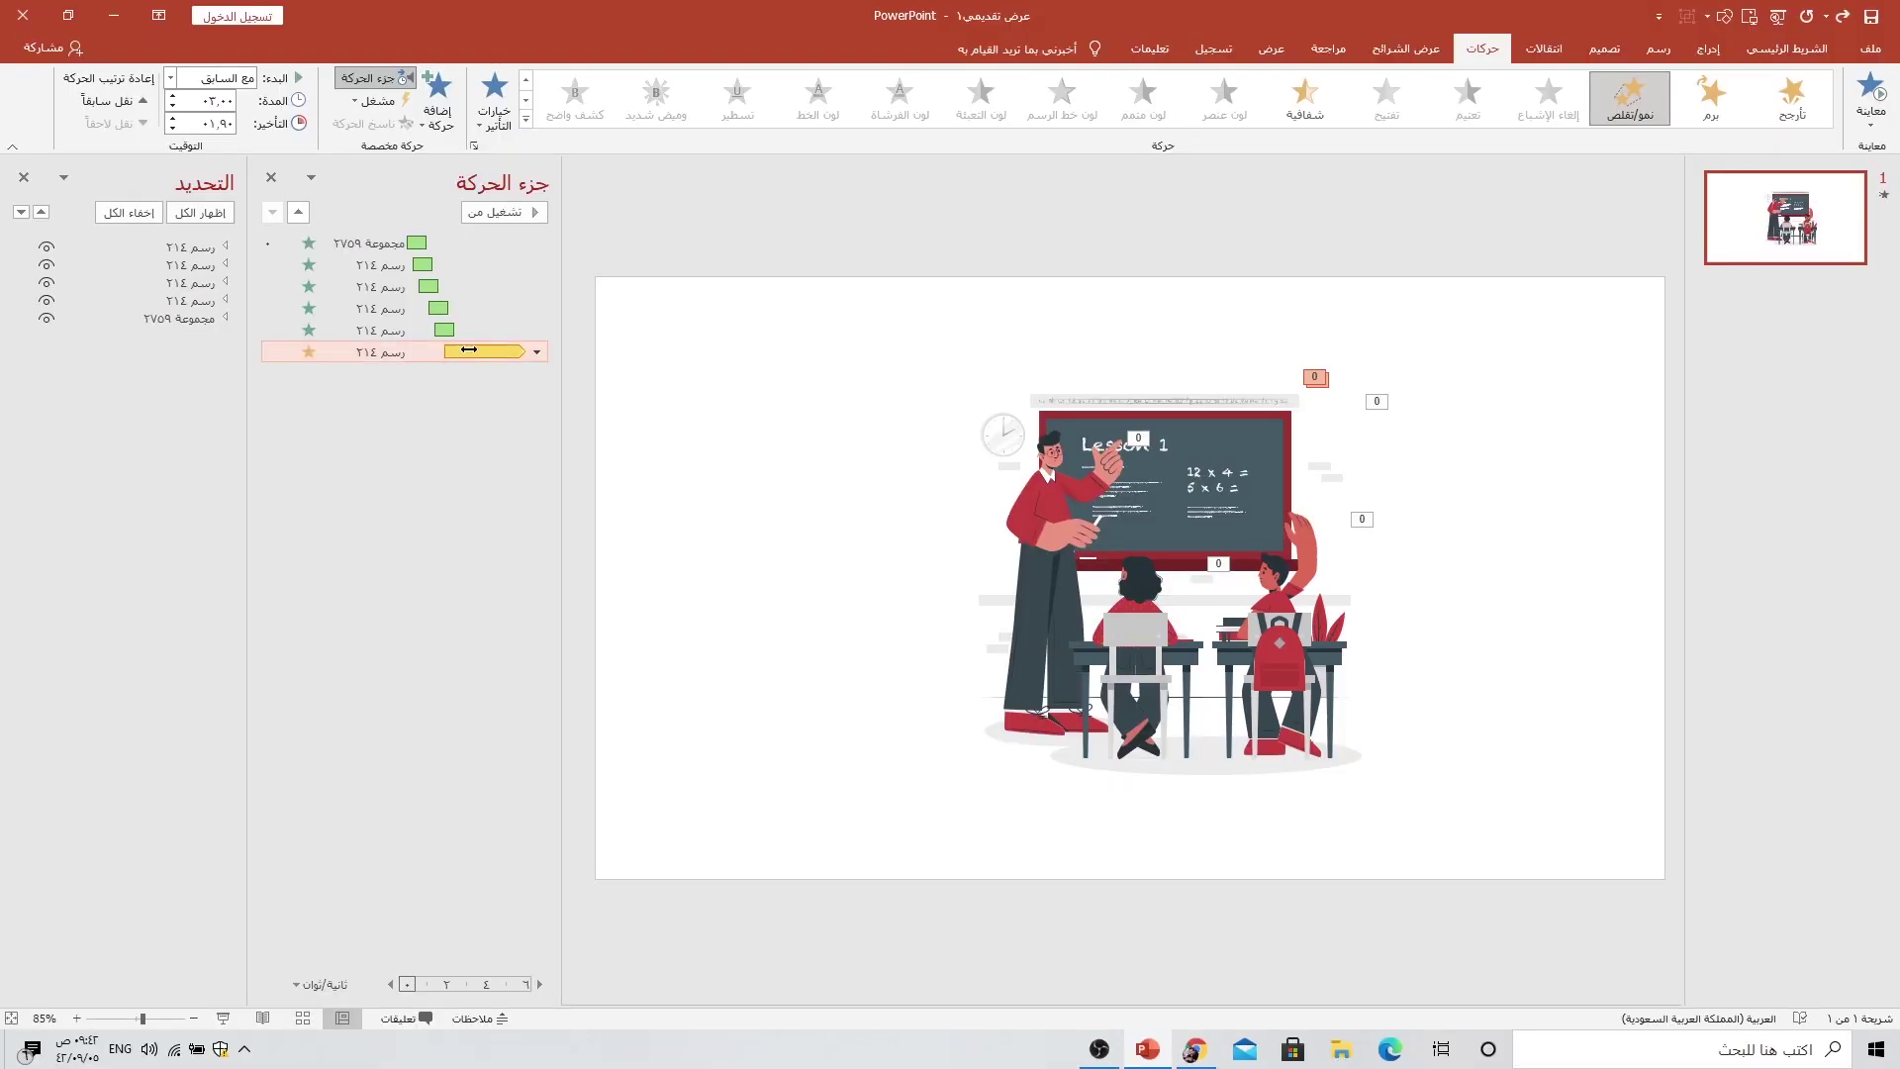
double_click(398, 352)
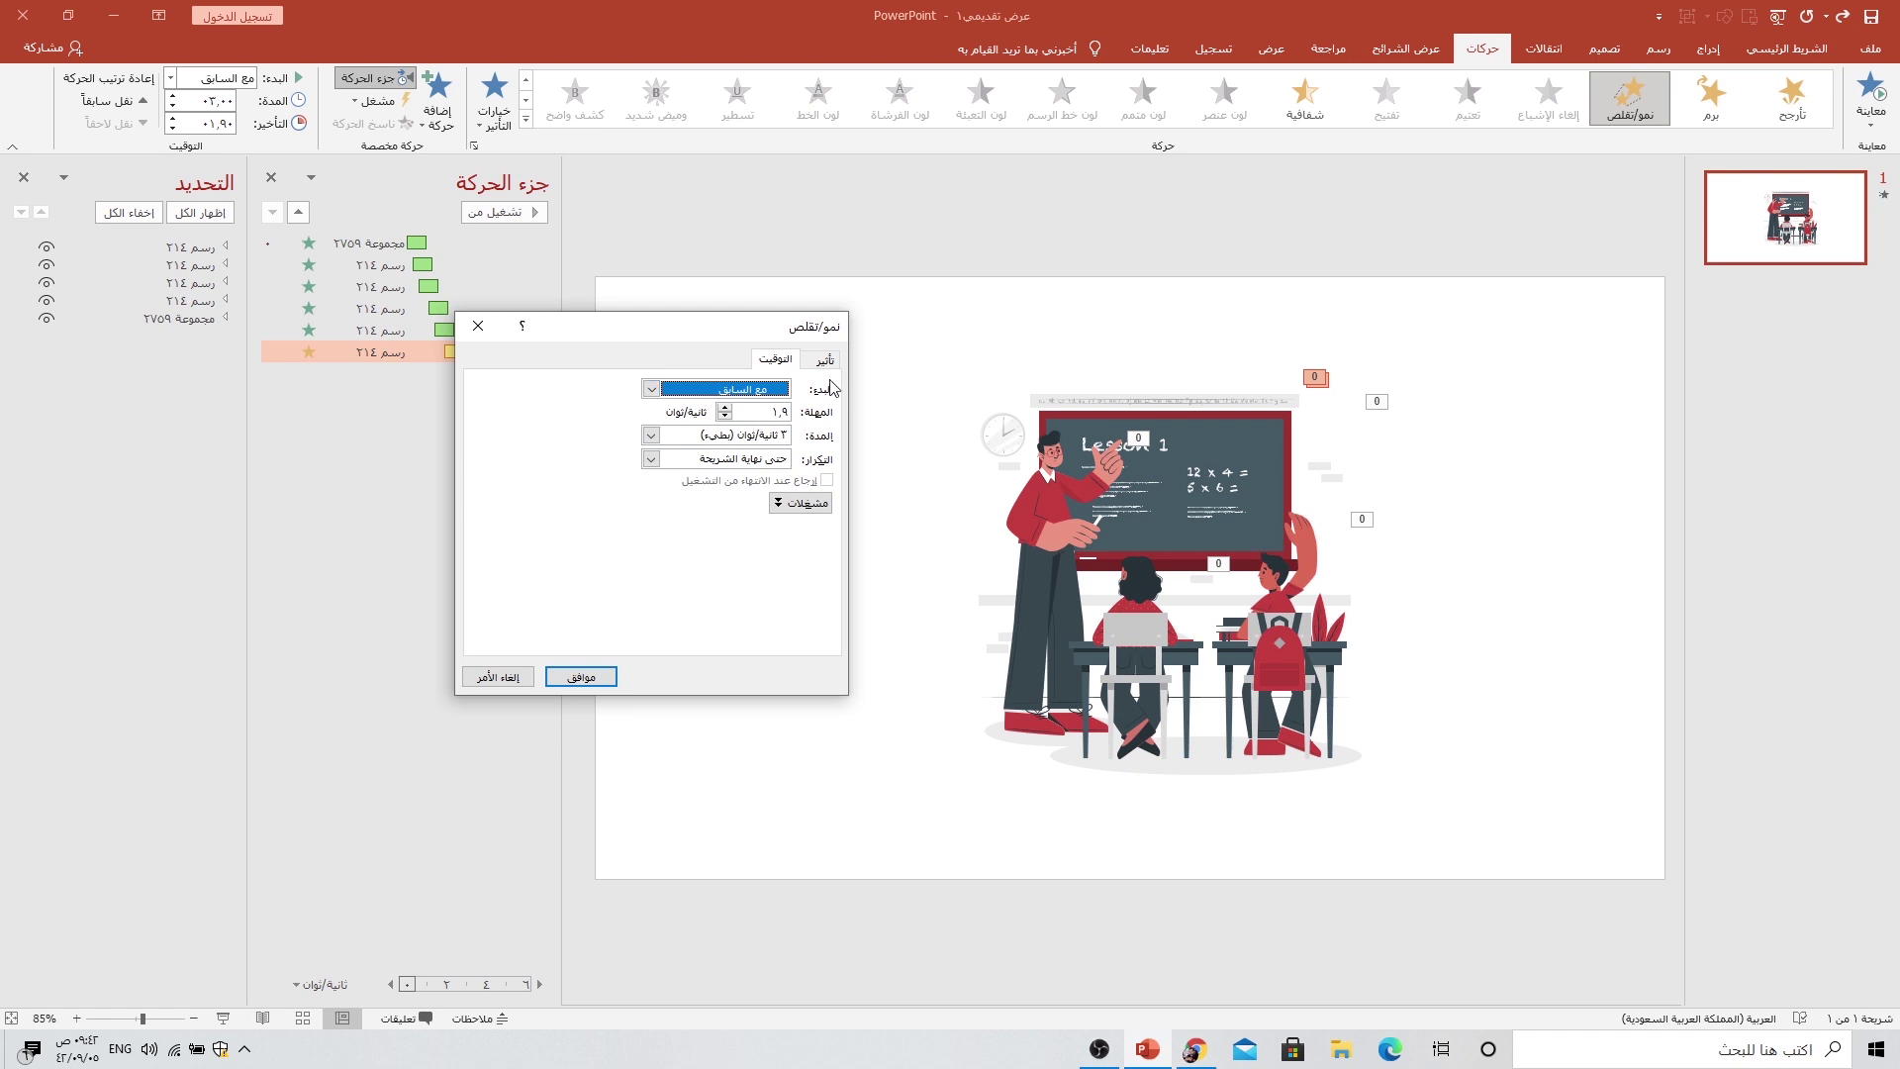
left_click(651, 436)
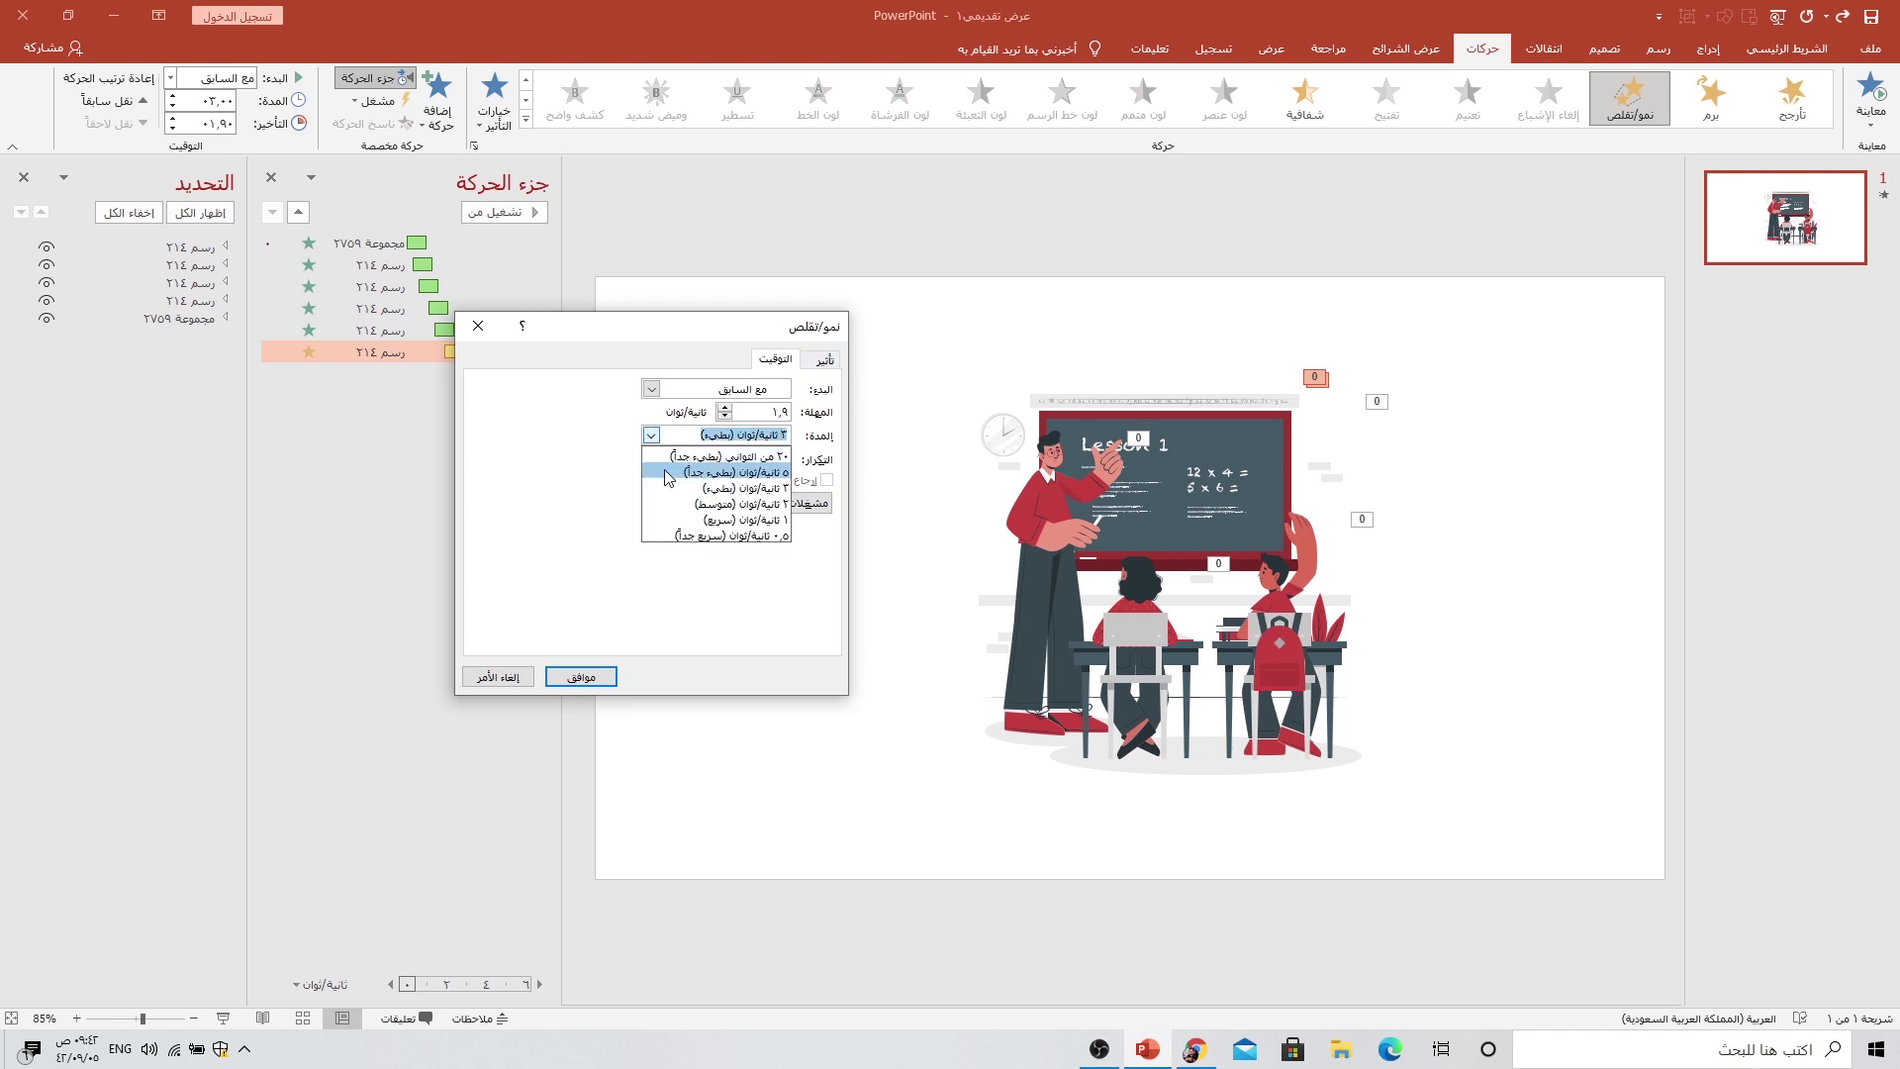
left_click(673, 507)
left_click(581, 677)
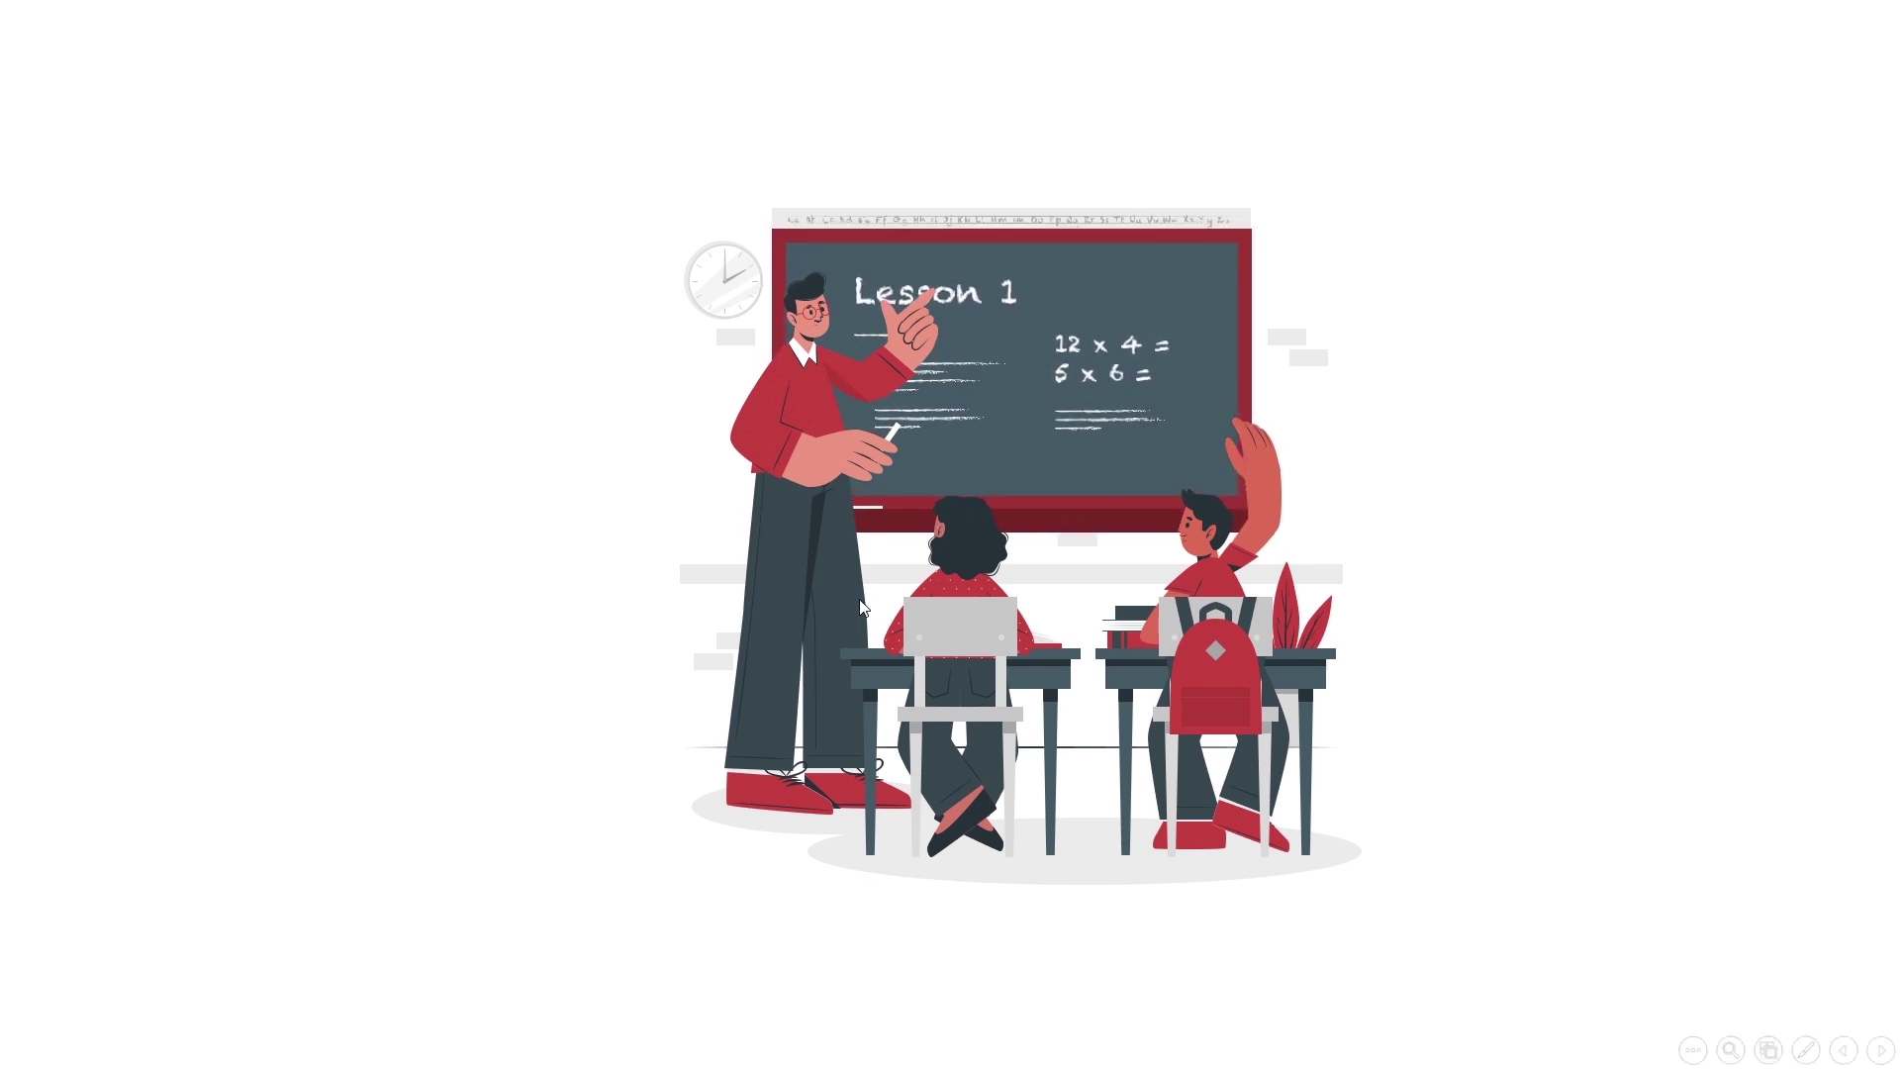
Step: Exit the slide show, add a blank slide 2, and switch to the Storyset browser
key("Escape")
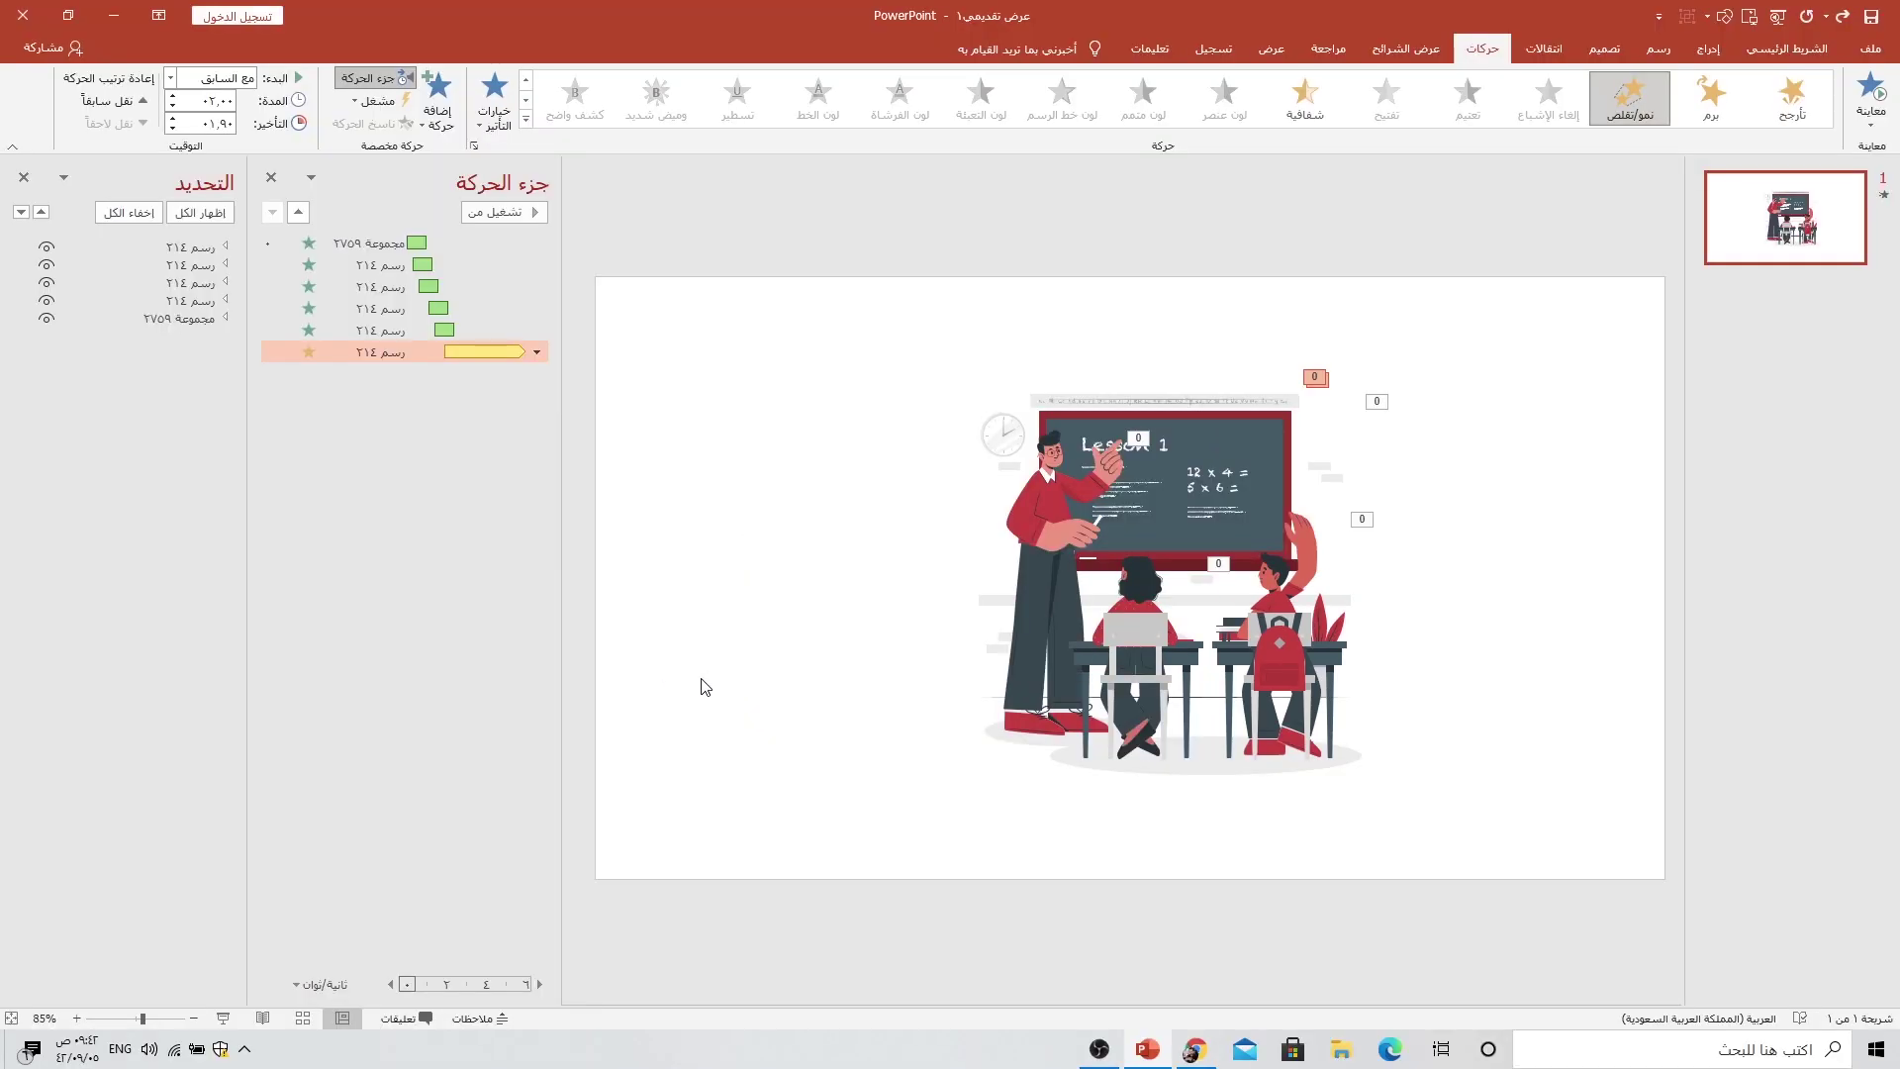
right_click(1796, 234)
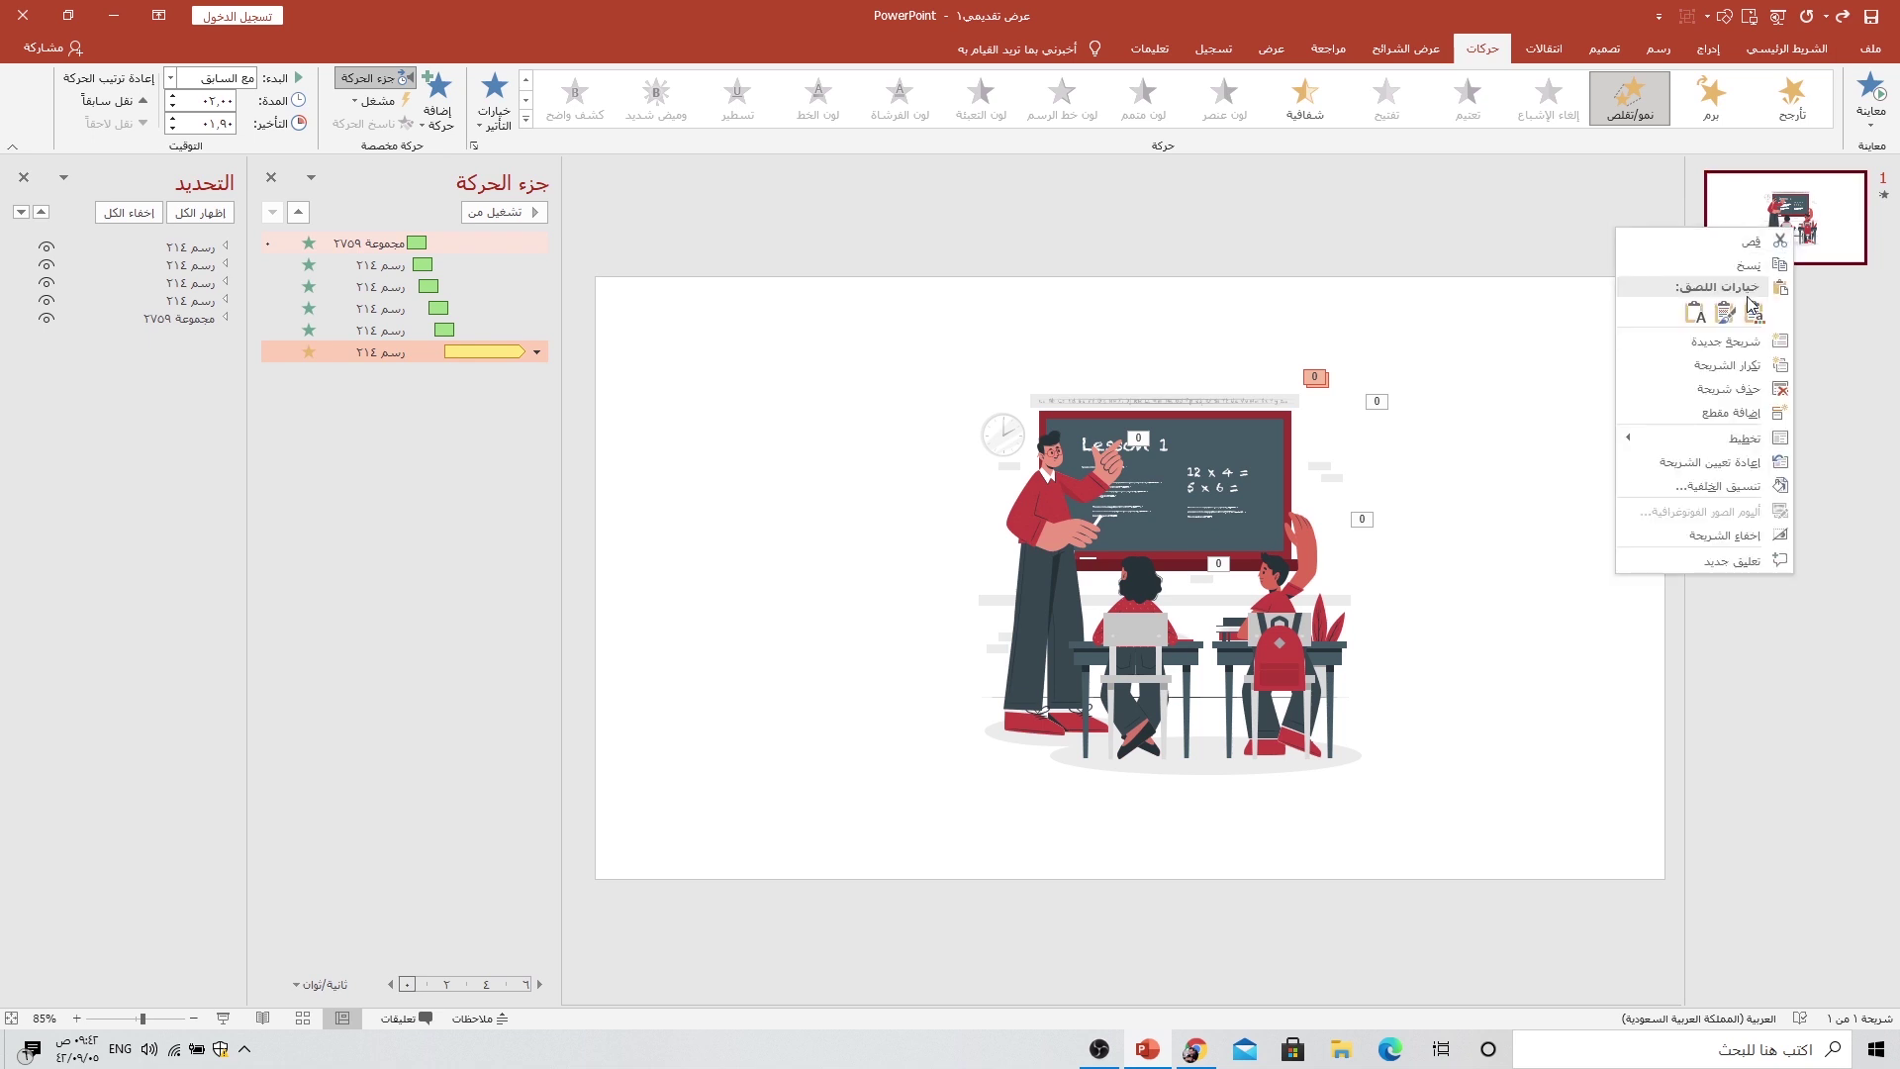
left_click(1726, 341)
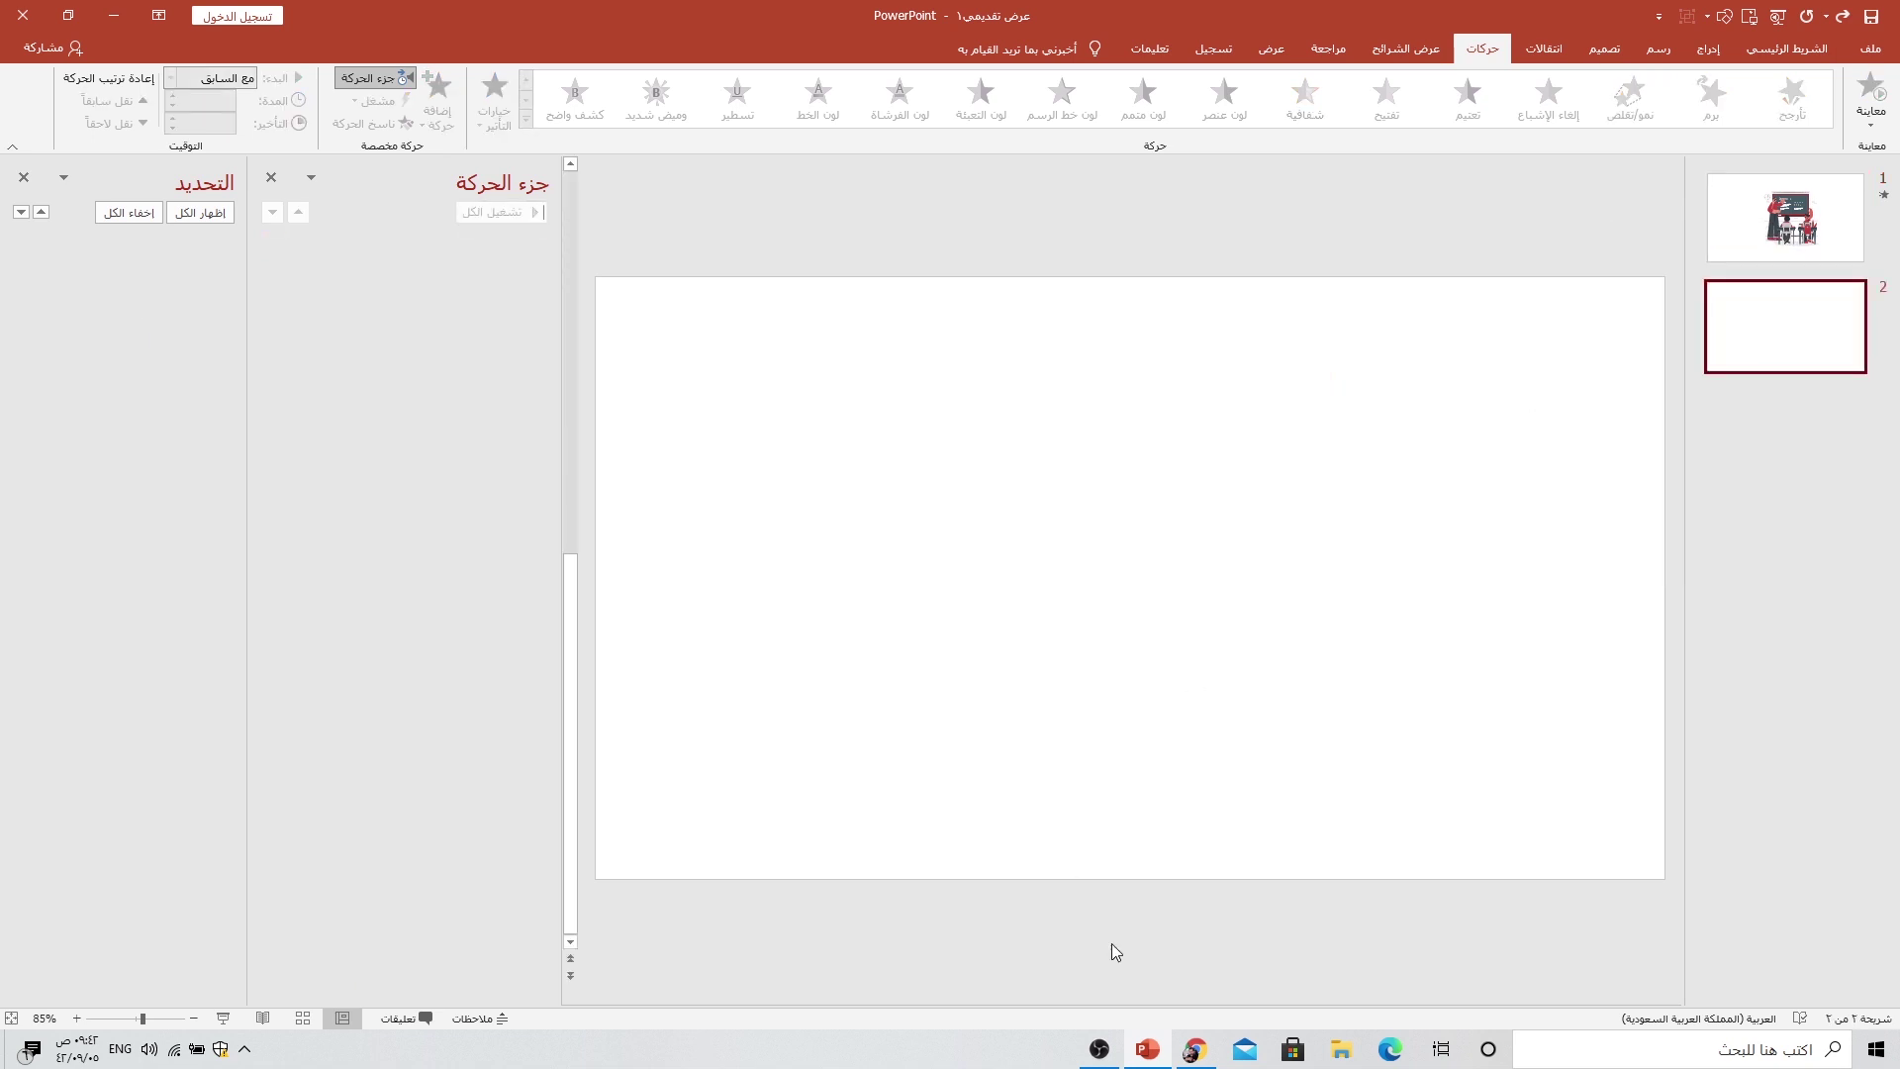
left_click(1196, 1049)
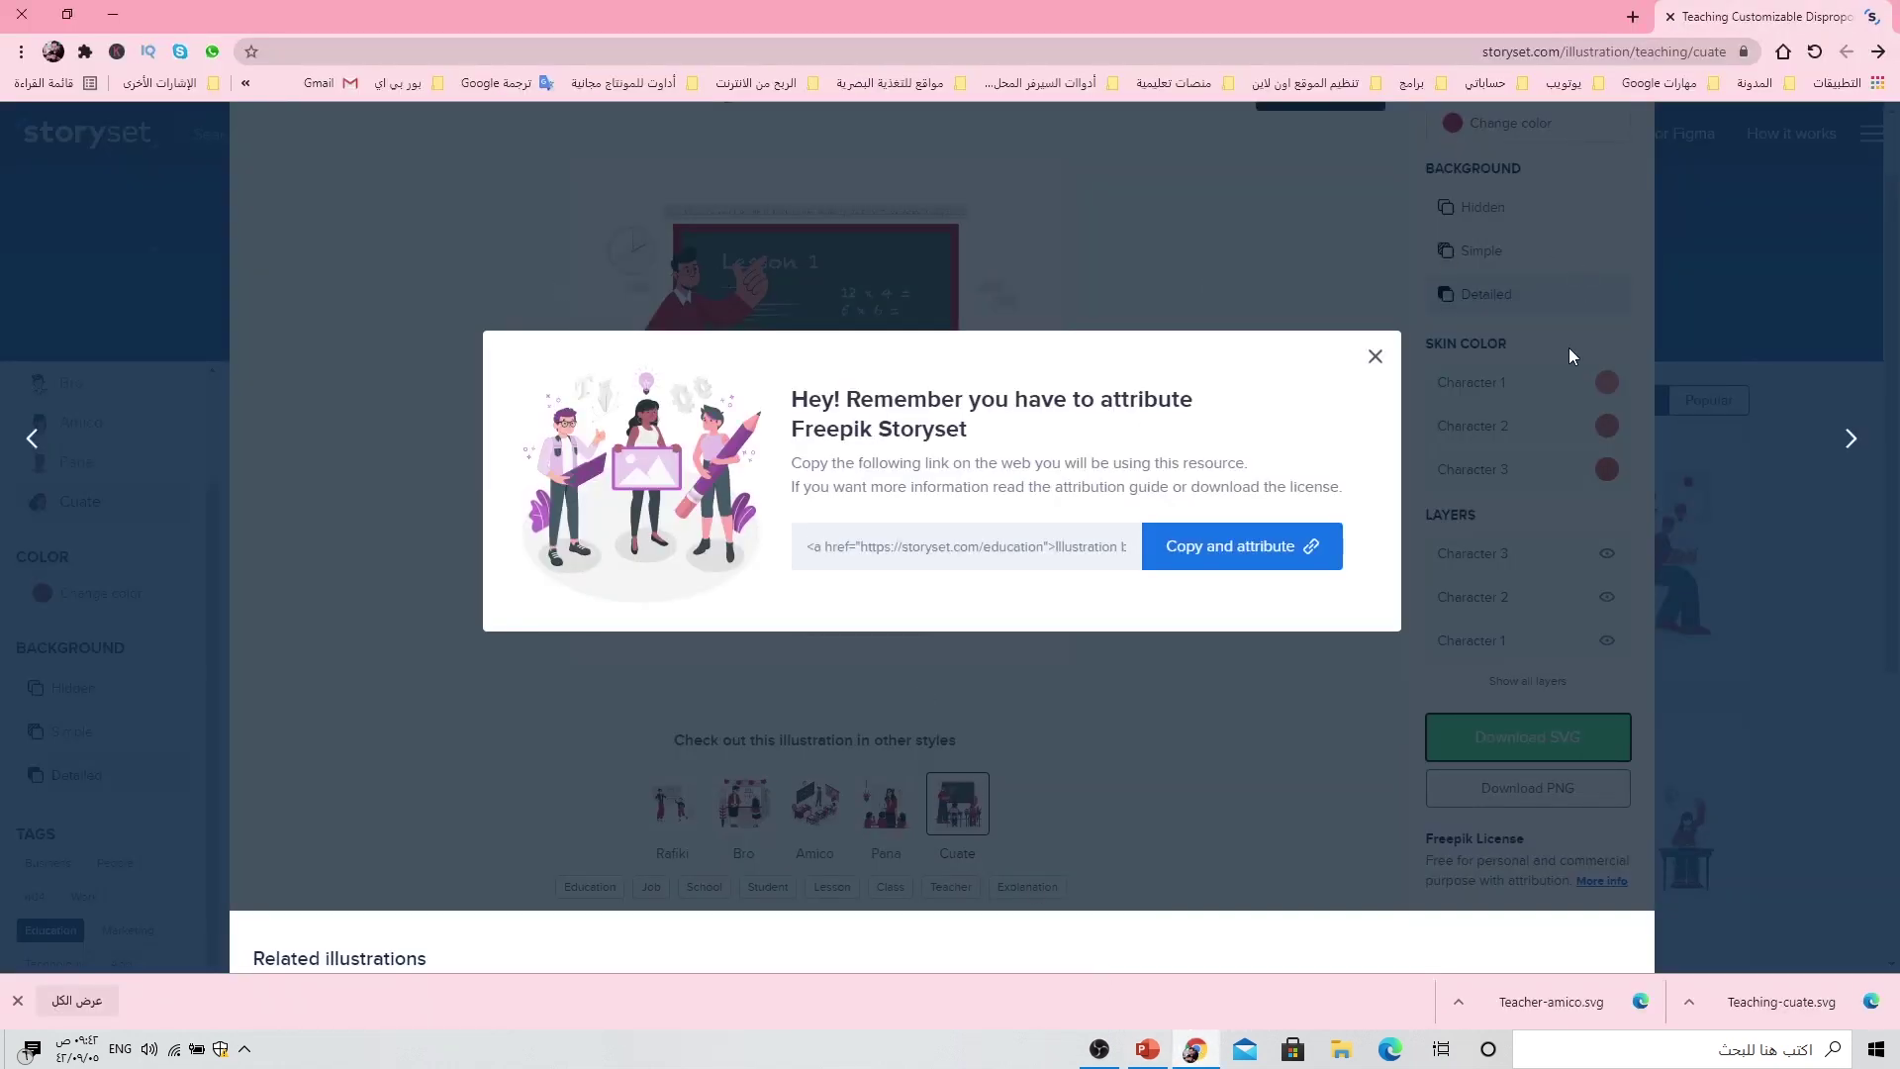
Step: Open the megaphone Mobile Marketing illustration from Storyset's Social Media tag
left_click(1375, 358)
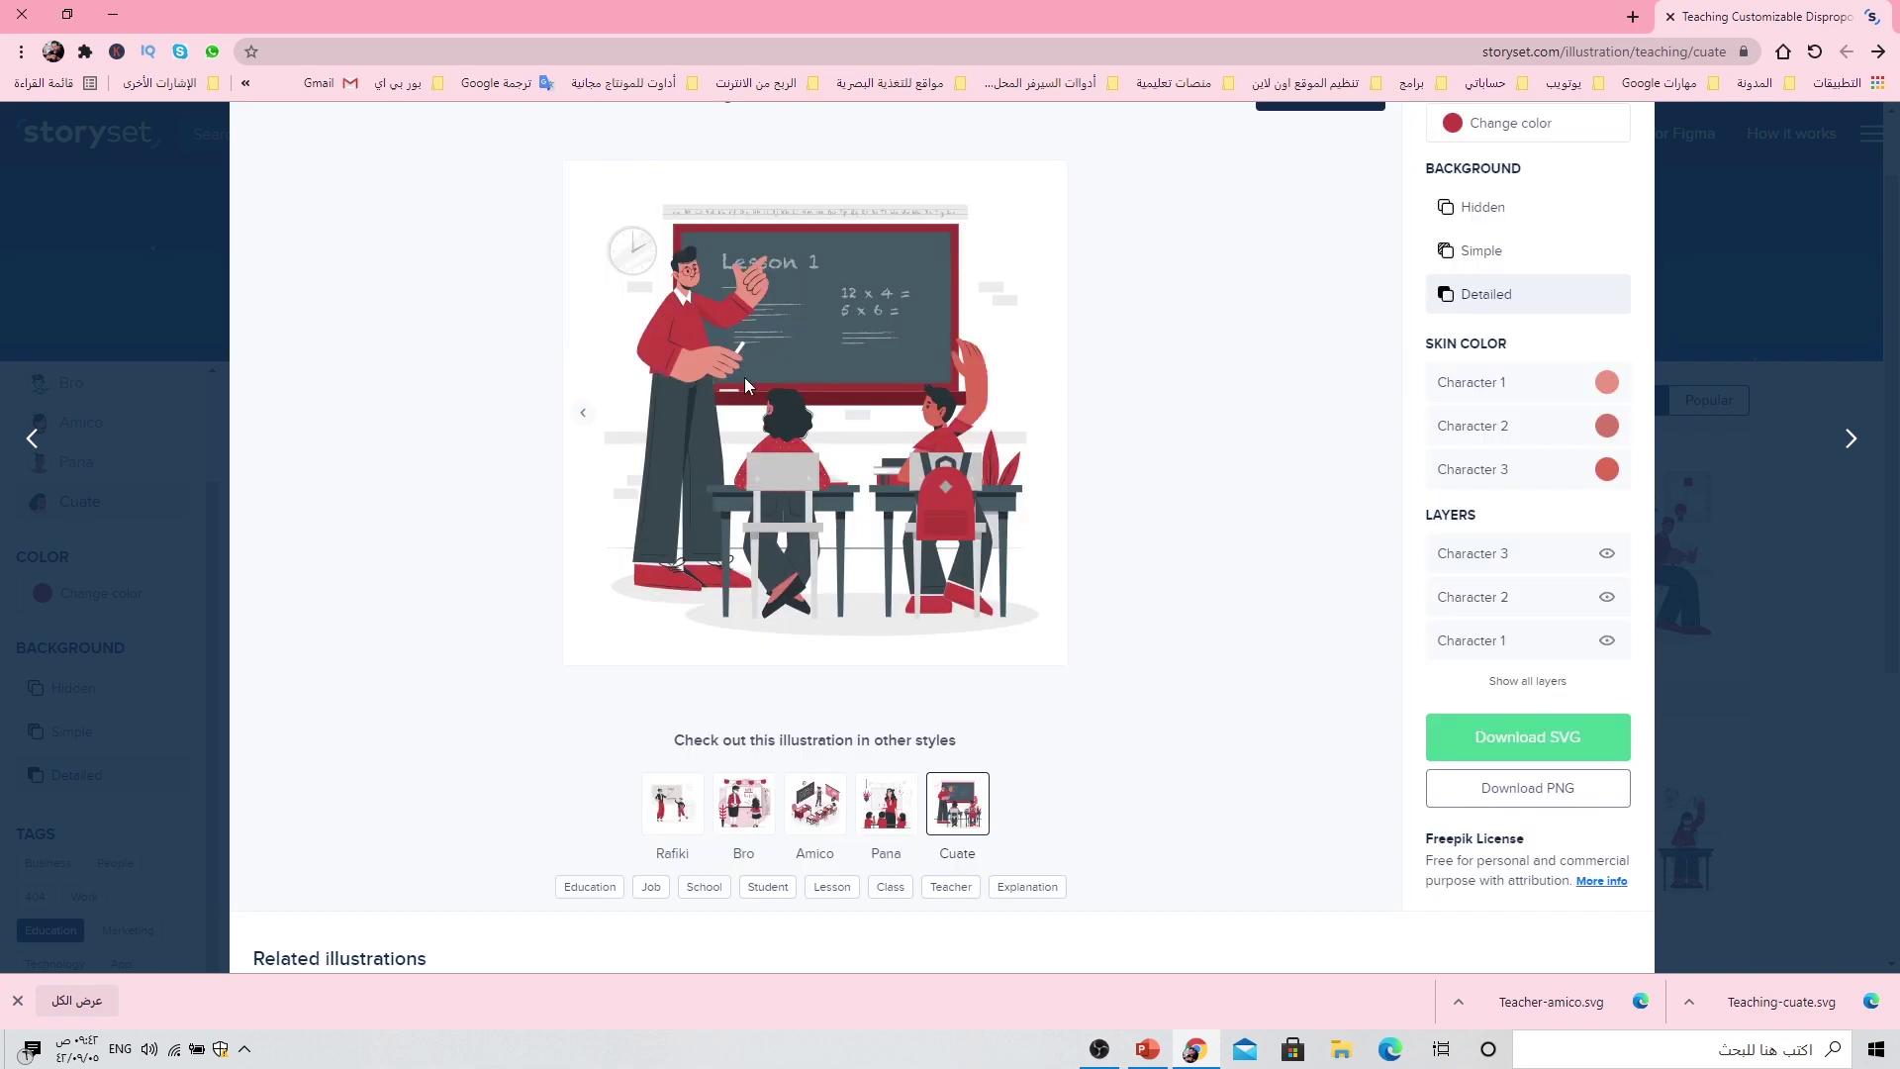
left_click(162, 255)
scroll(110, 785, "down", 2)
scroll(109, 782, "down", 2)
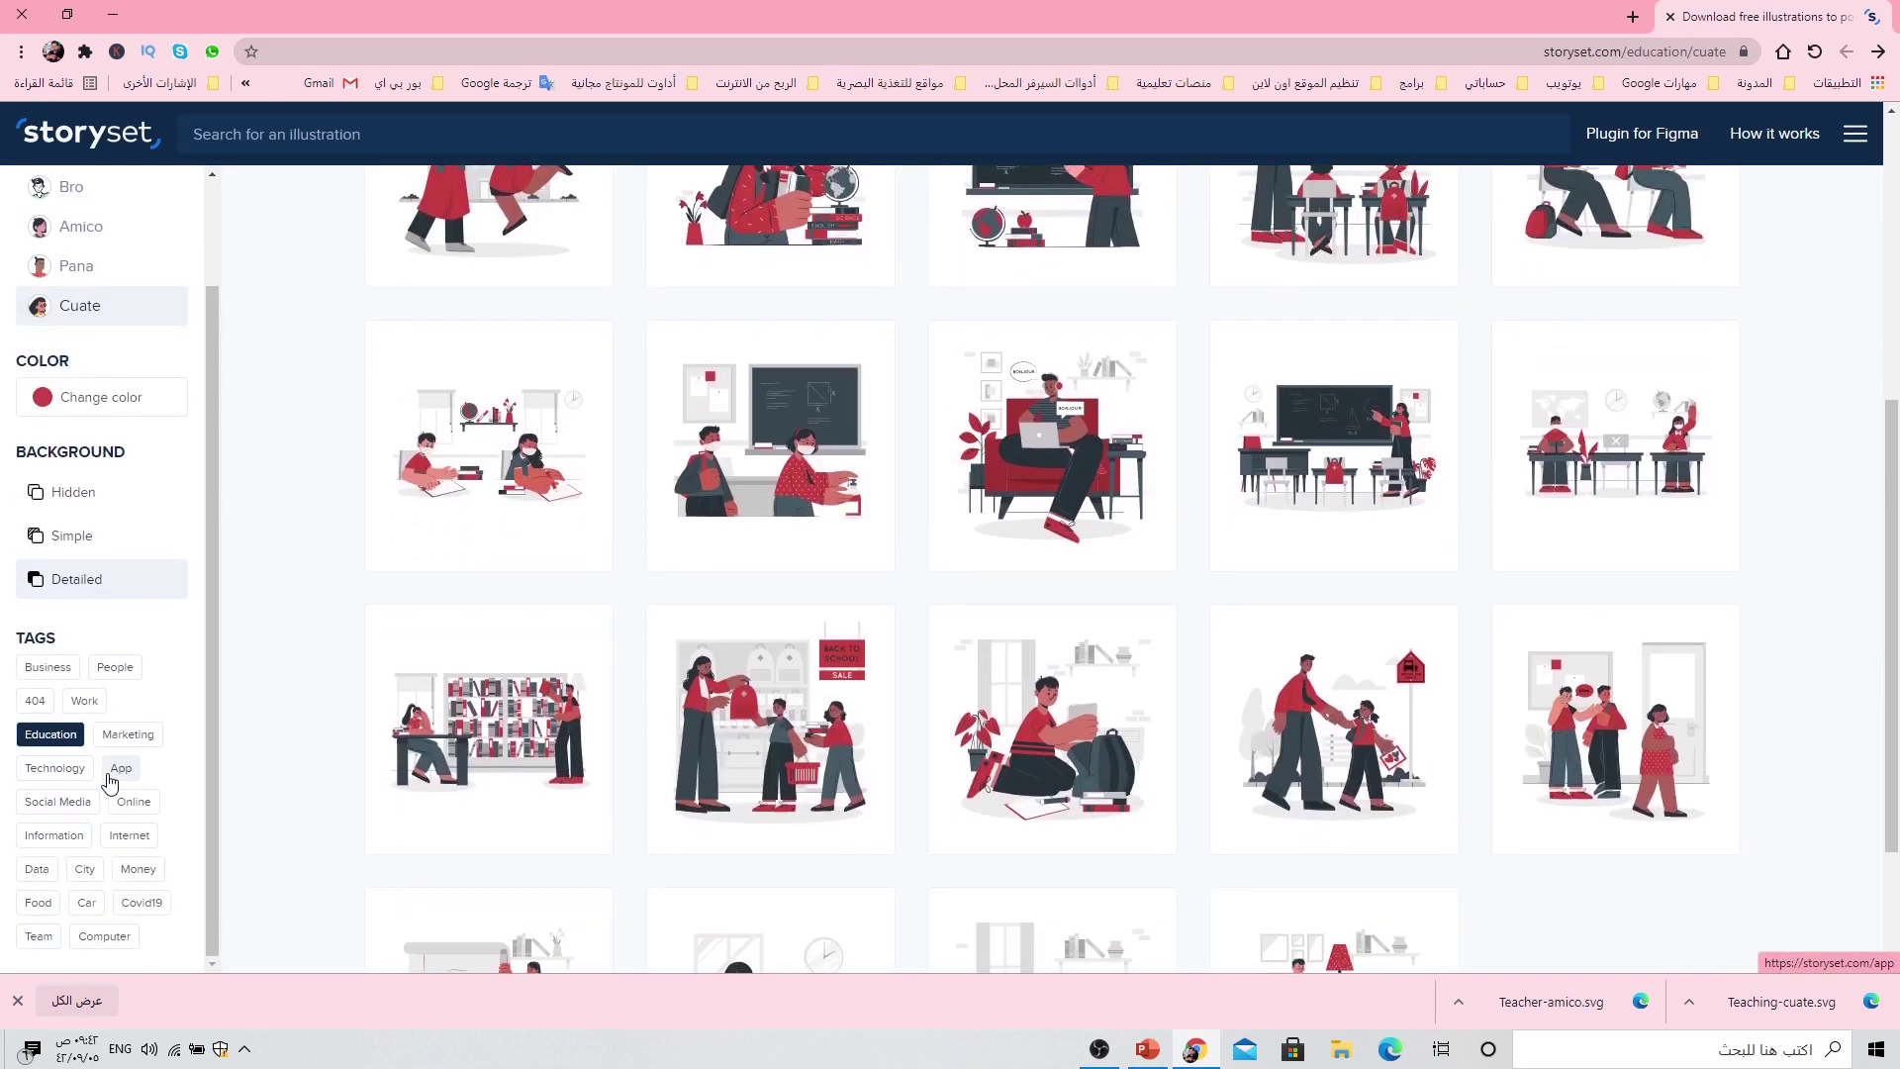
scroll(92, 806, "down", 1)
left_click(87, 808)
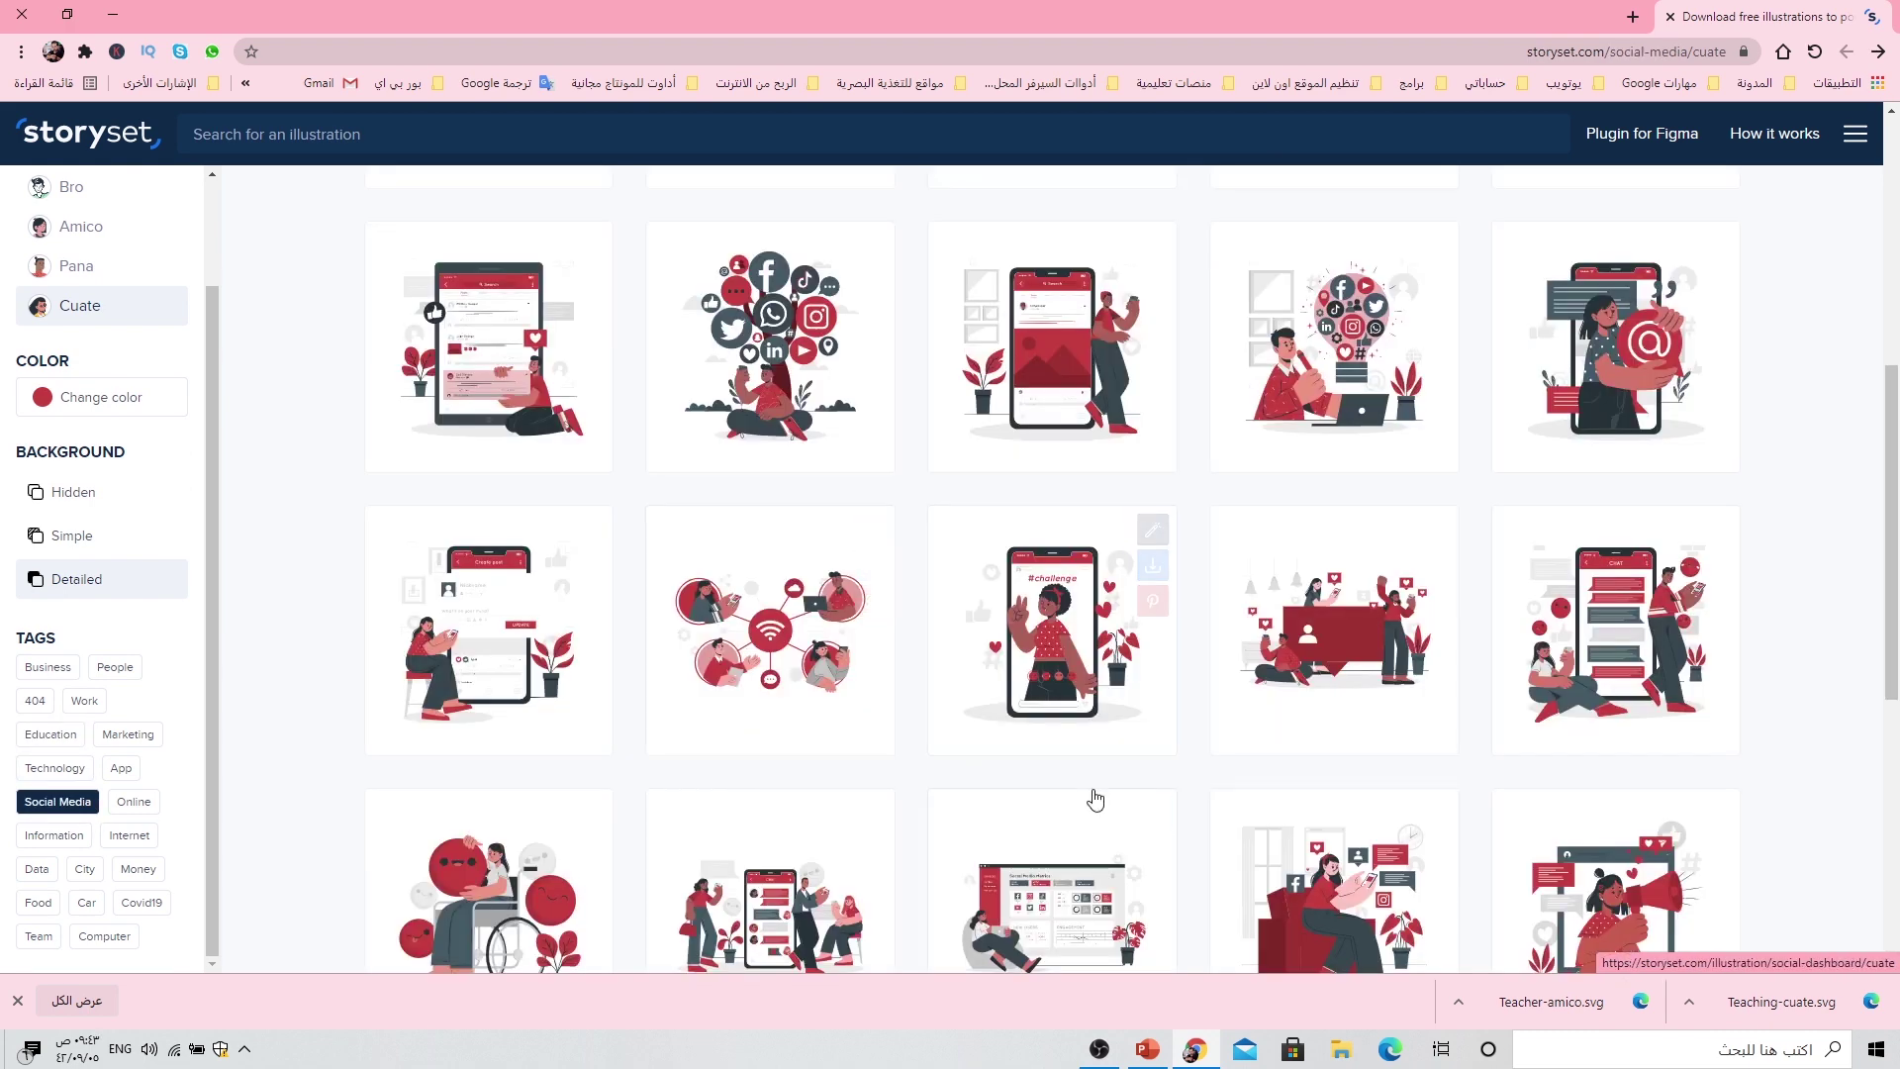
scroll(1088, 797, "down", 2)
scroll(982, 796, "down", 3)
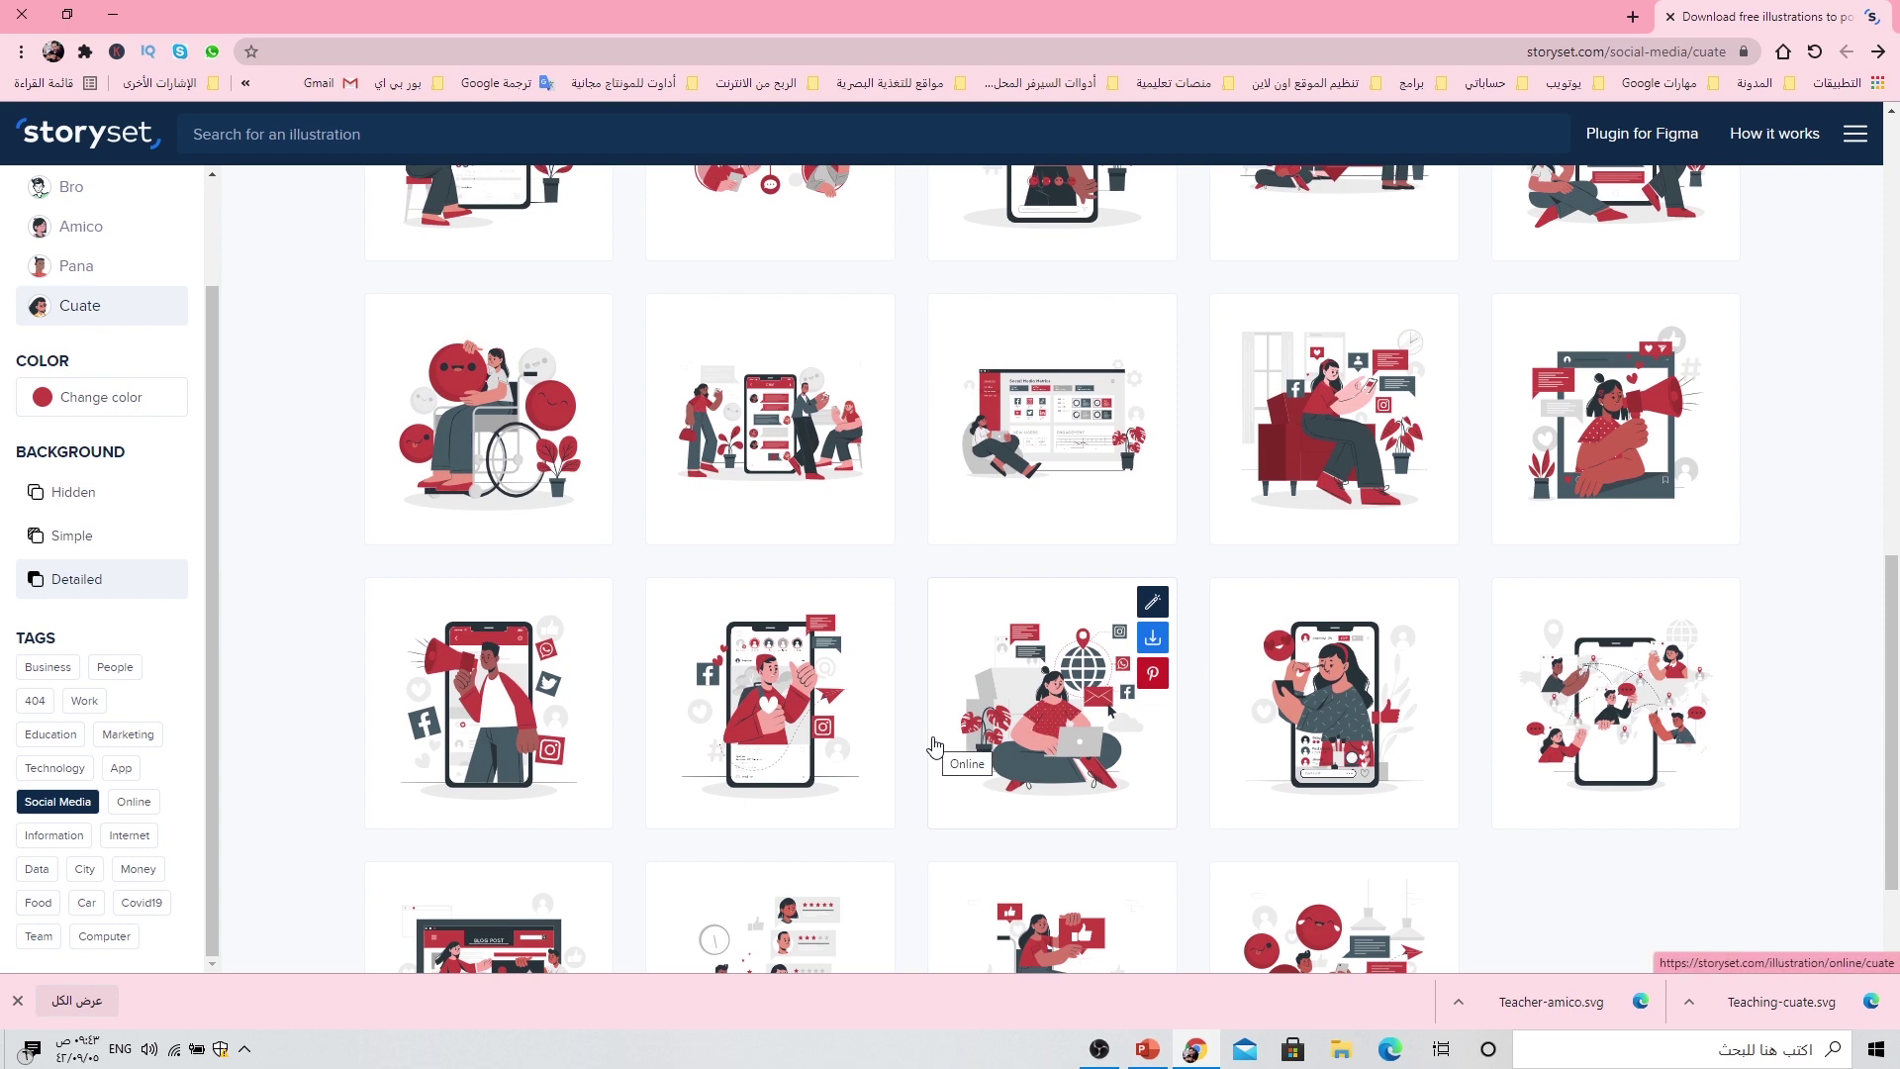
mouse_move(769, 602)
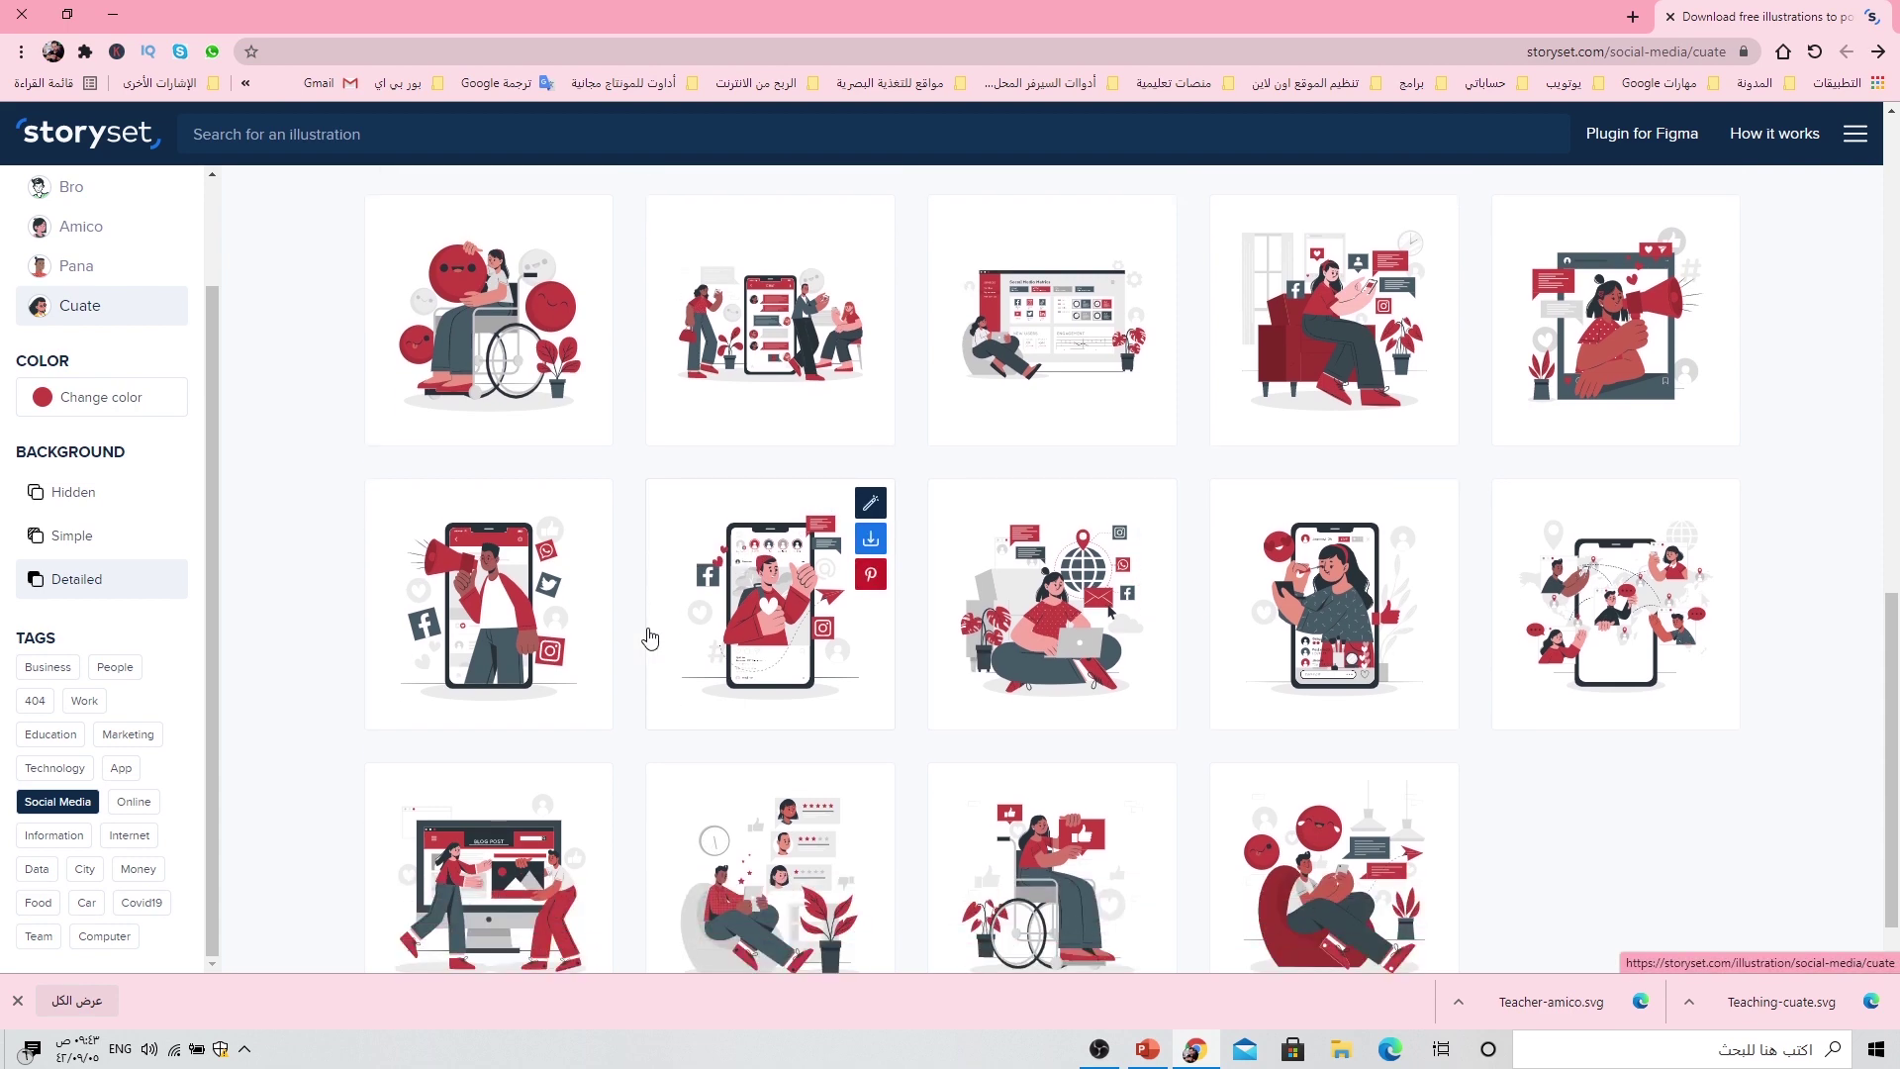
left_click(544, 625)
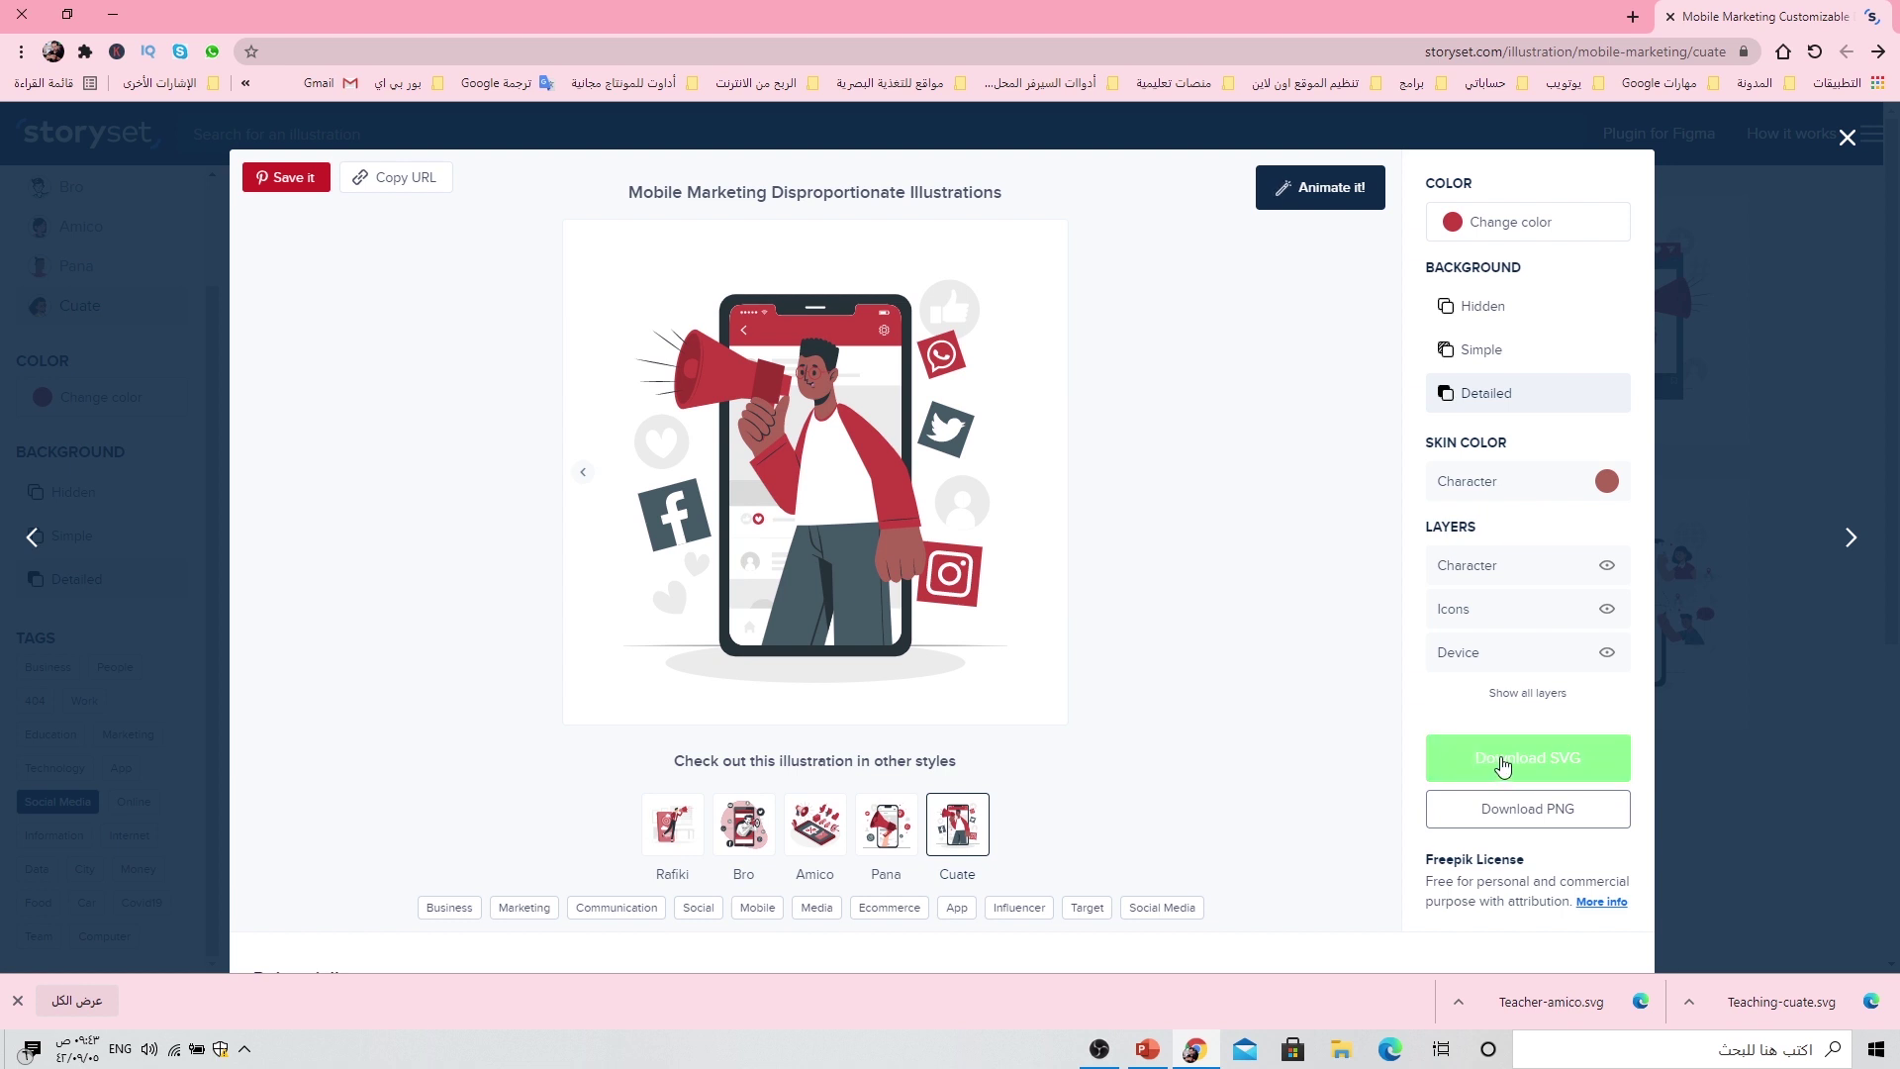
Step: Save it as Mobile-Marketing-cuate.svg on the desktop and return to PowerPoint
left_click(1508, 764)
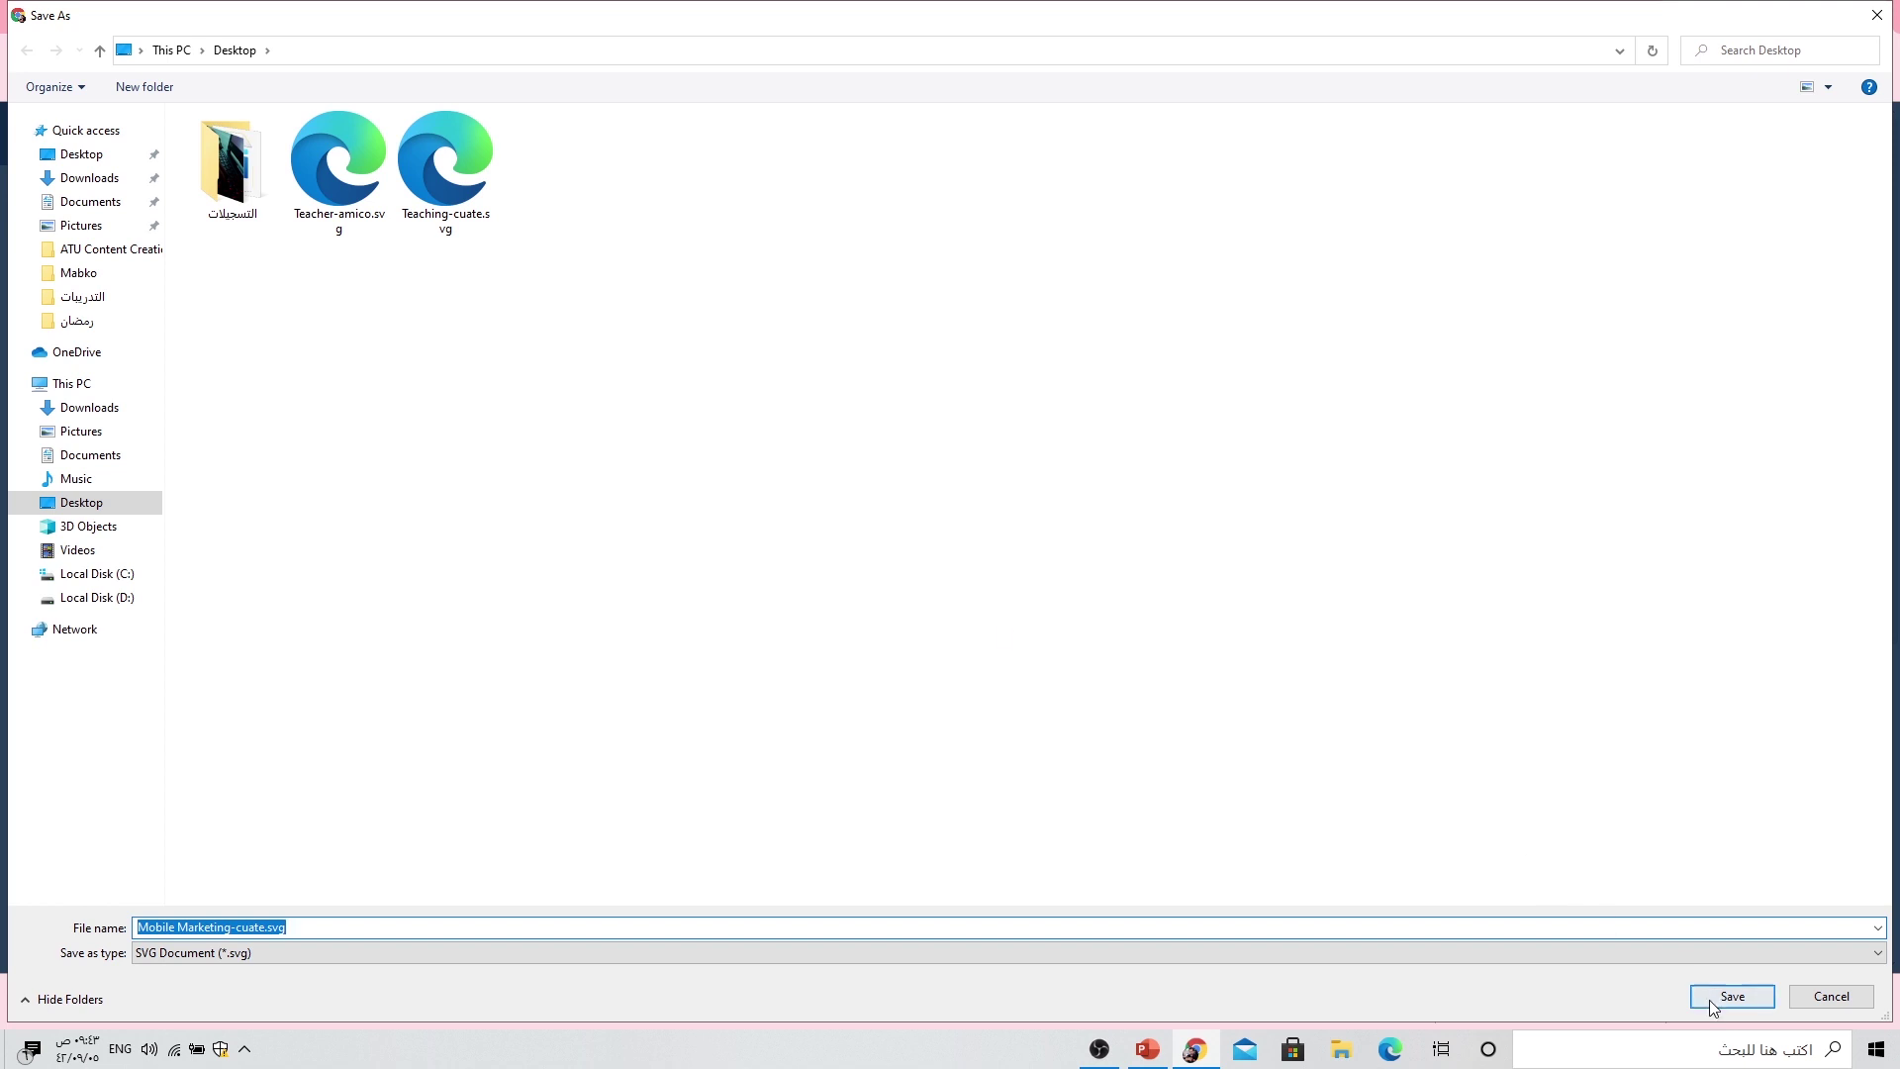
left_click(1712, 1002)
mouse_move(1146, 1048)
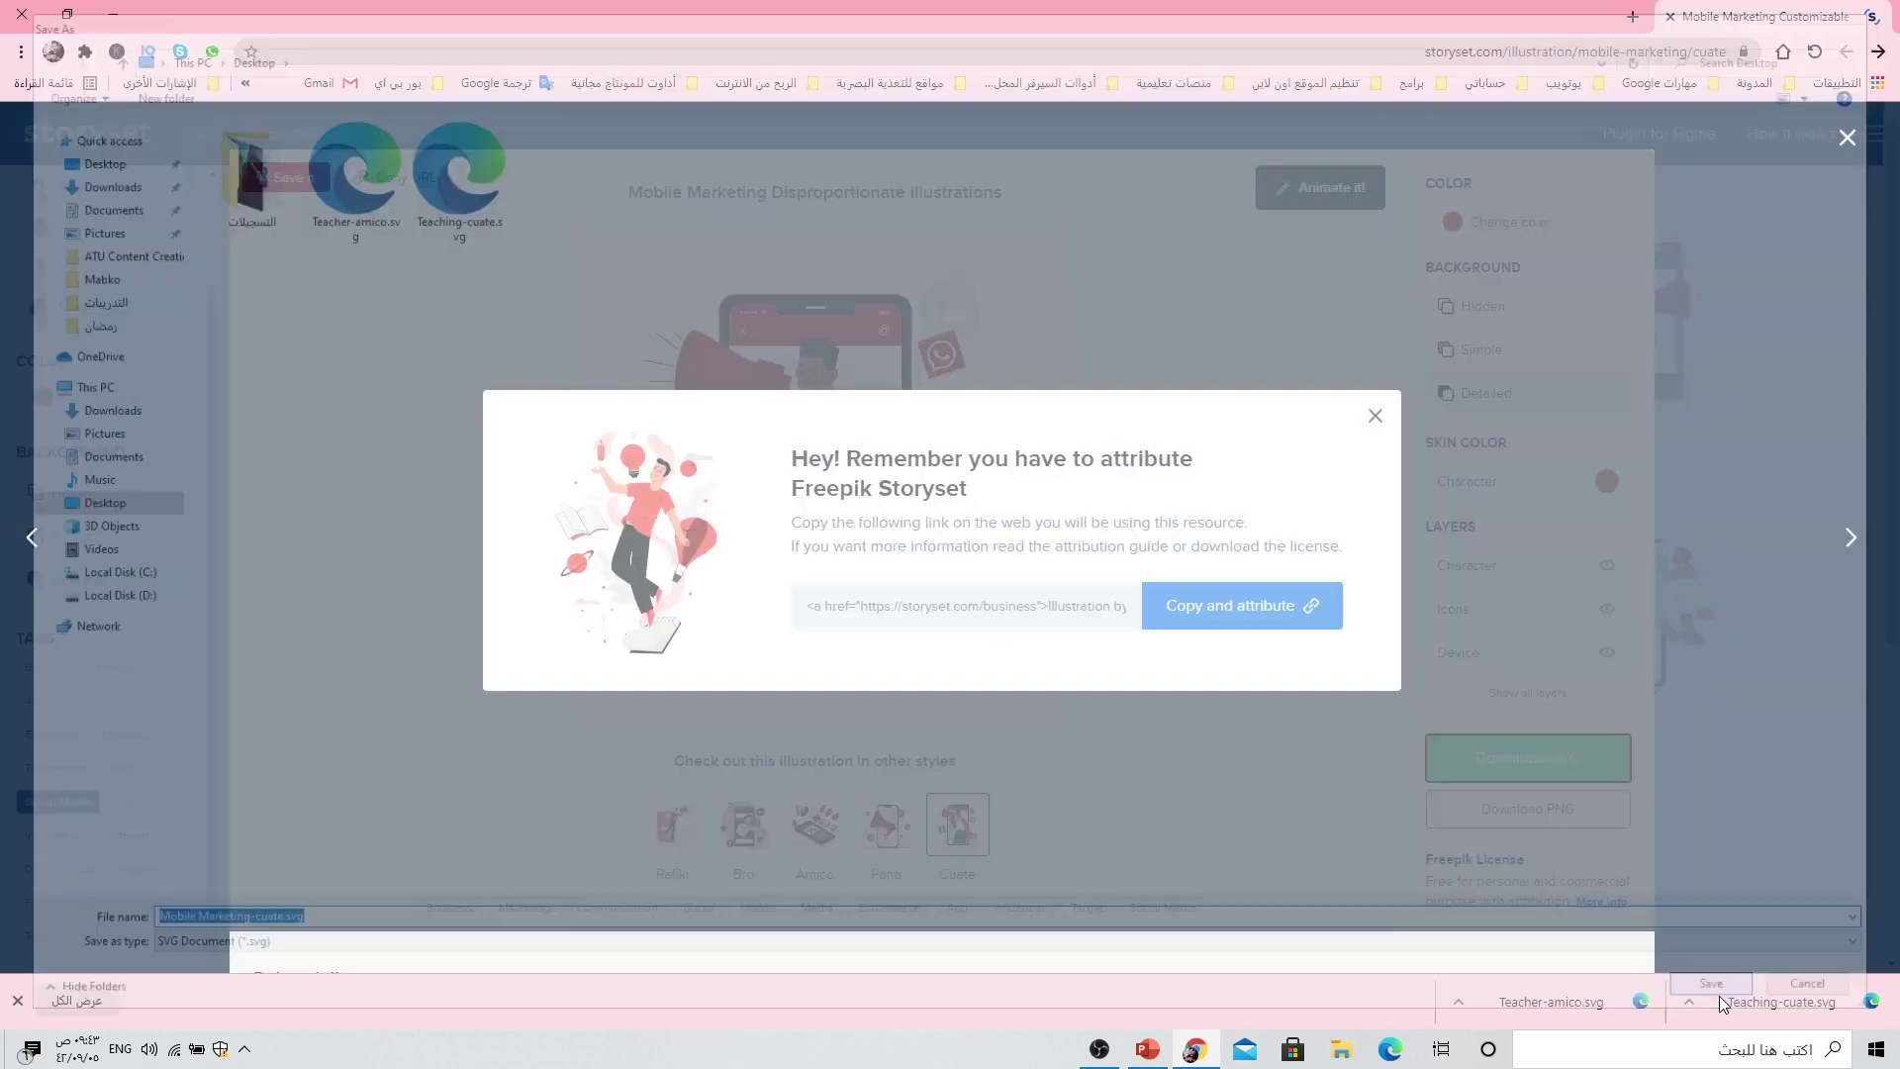
left_click(1139, 1055)
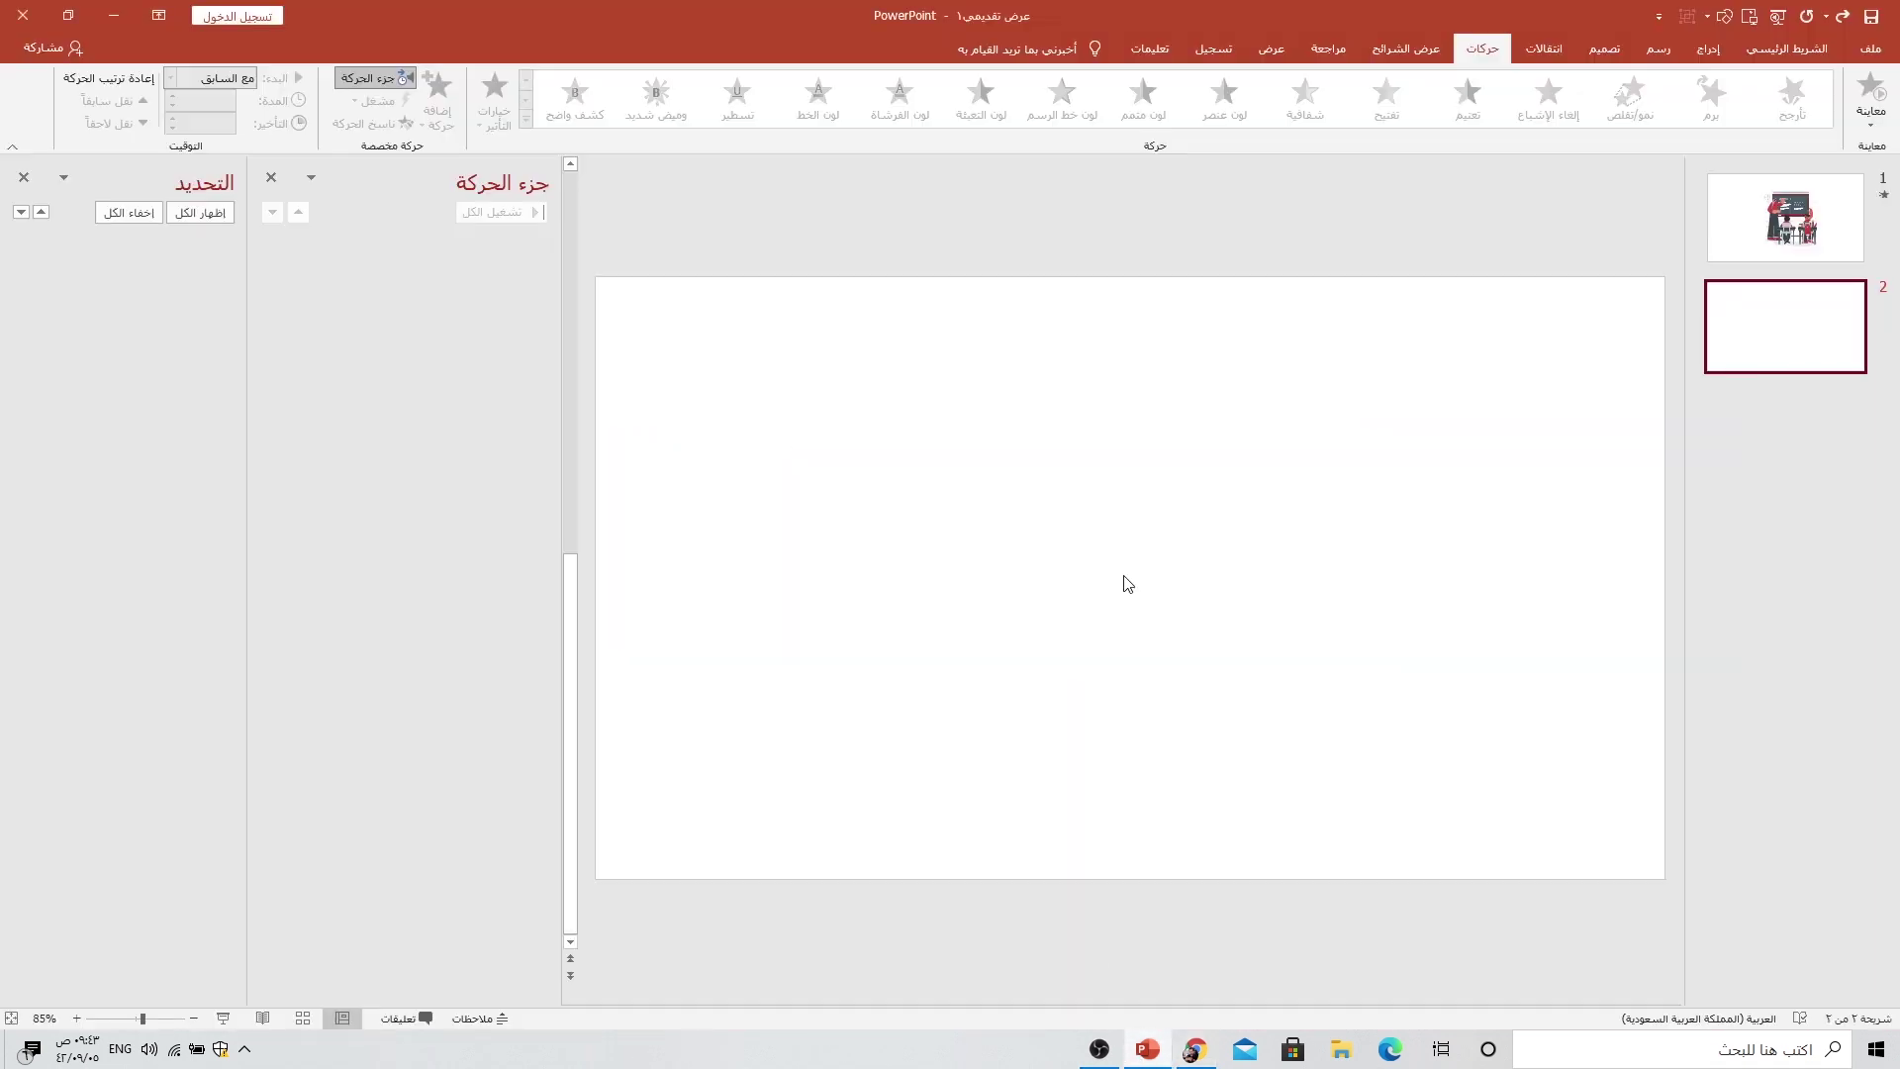
Step: Insert Mobile Marketing-cuate.svg onto slide 2 and center it
left_click(1706, 49)
left_click(1748, 122)
left_click(1732, 163)
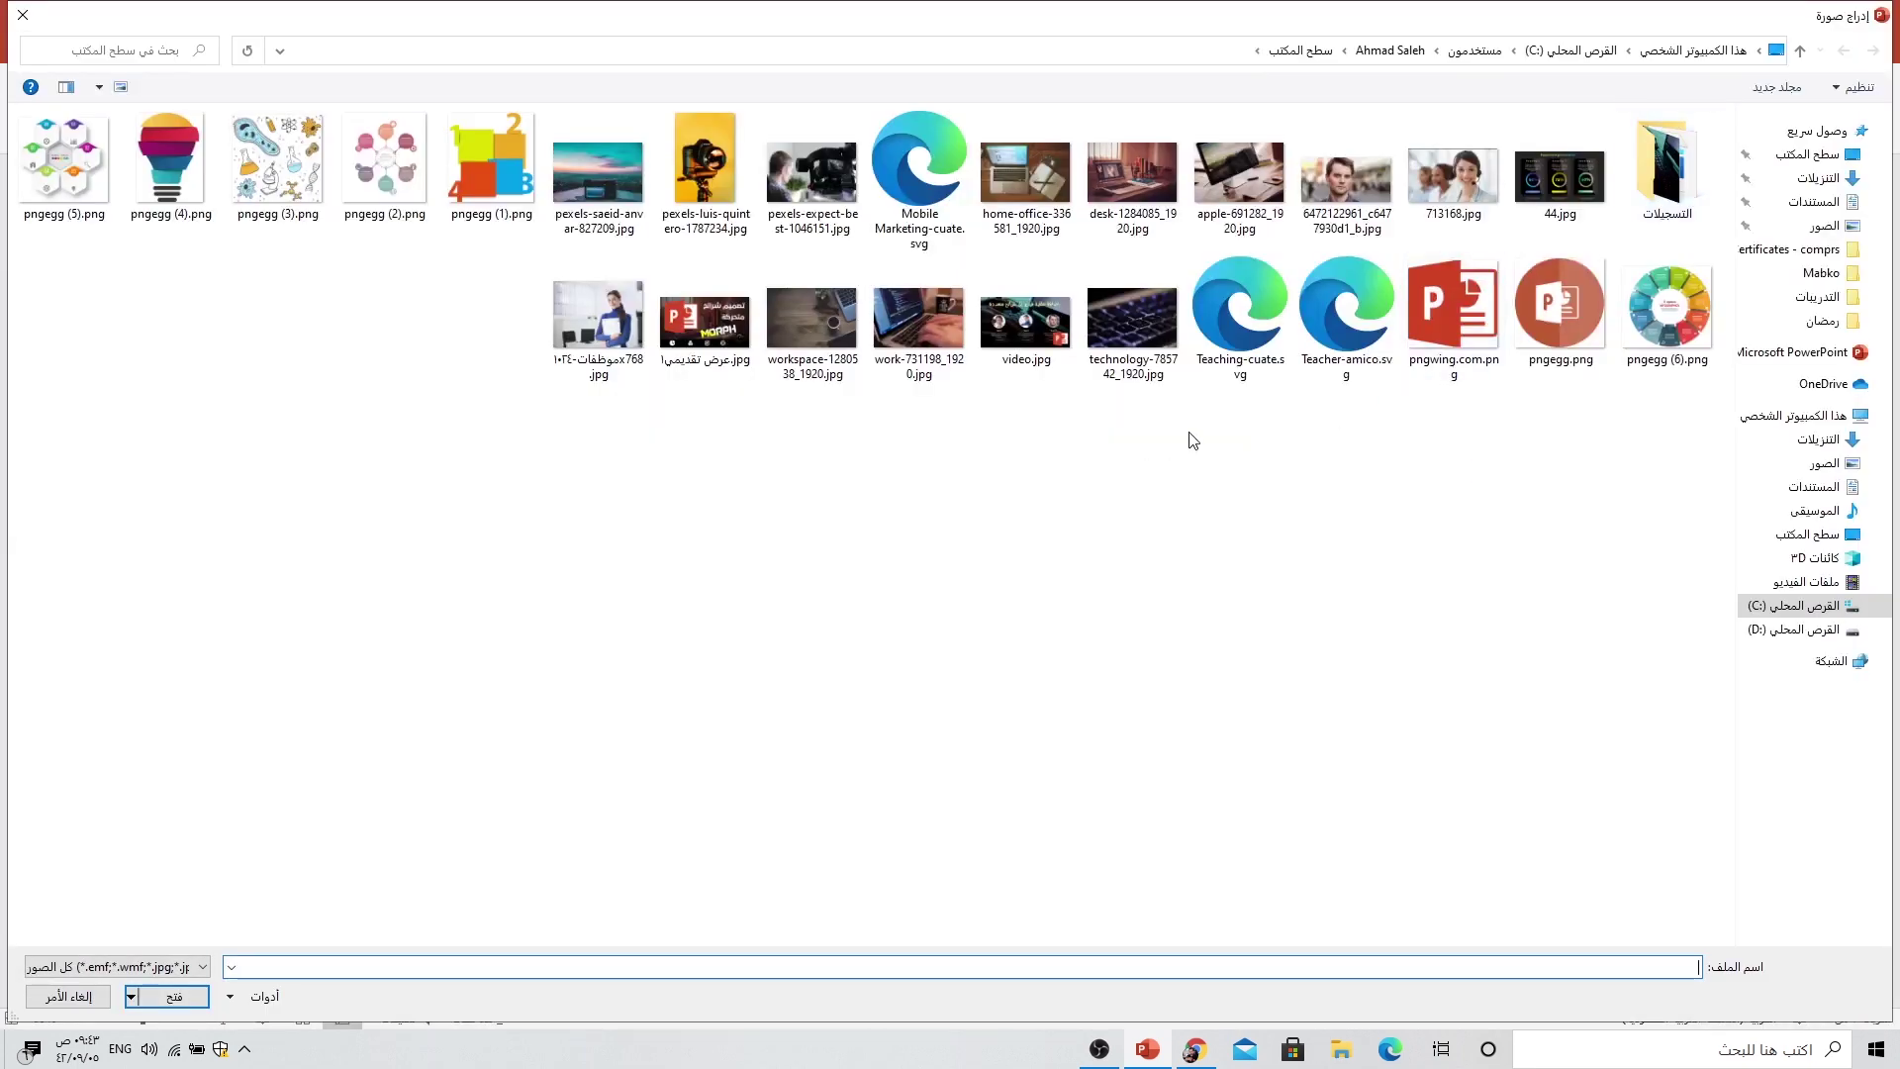
left_click(919, 174)
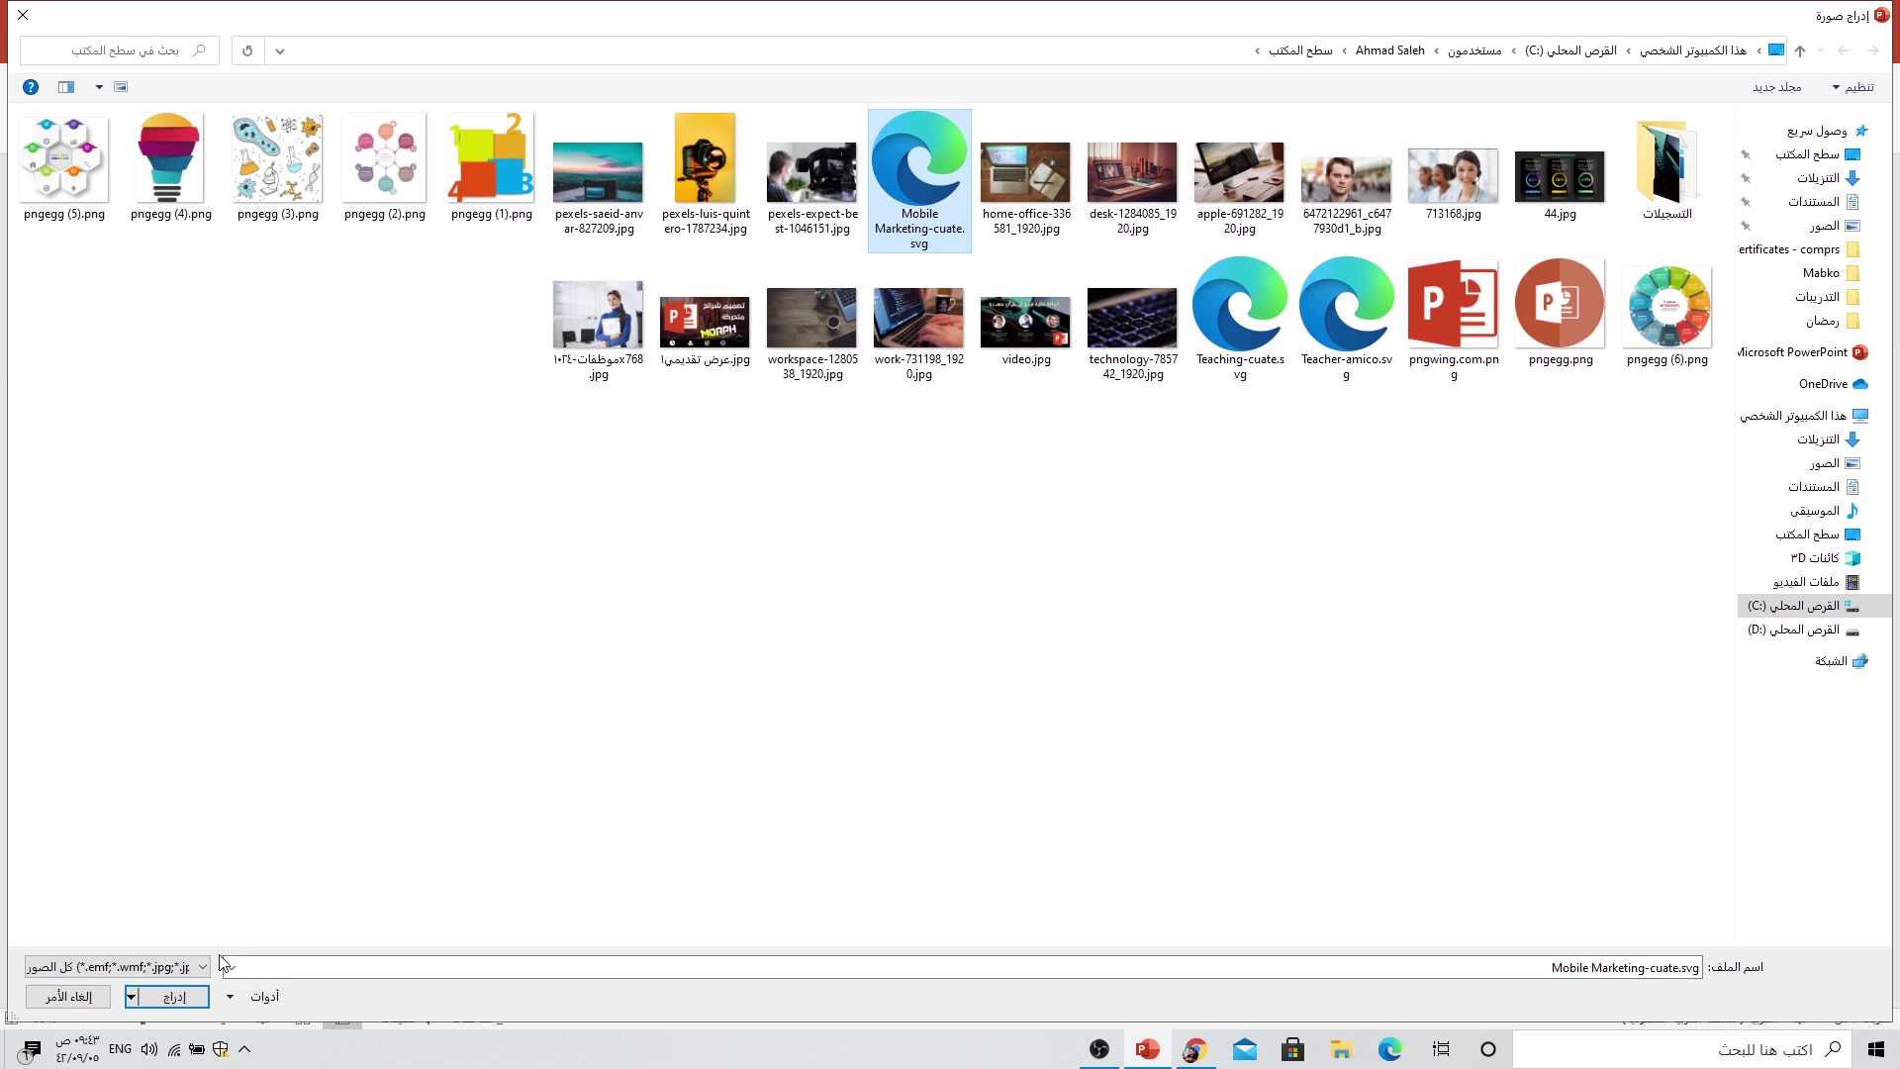
left_click(171, 999)
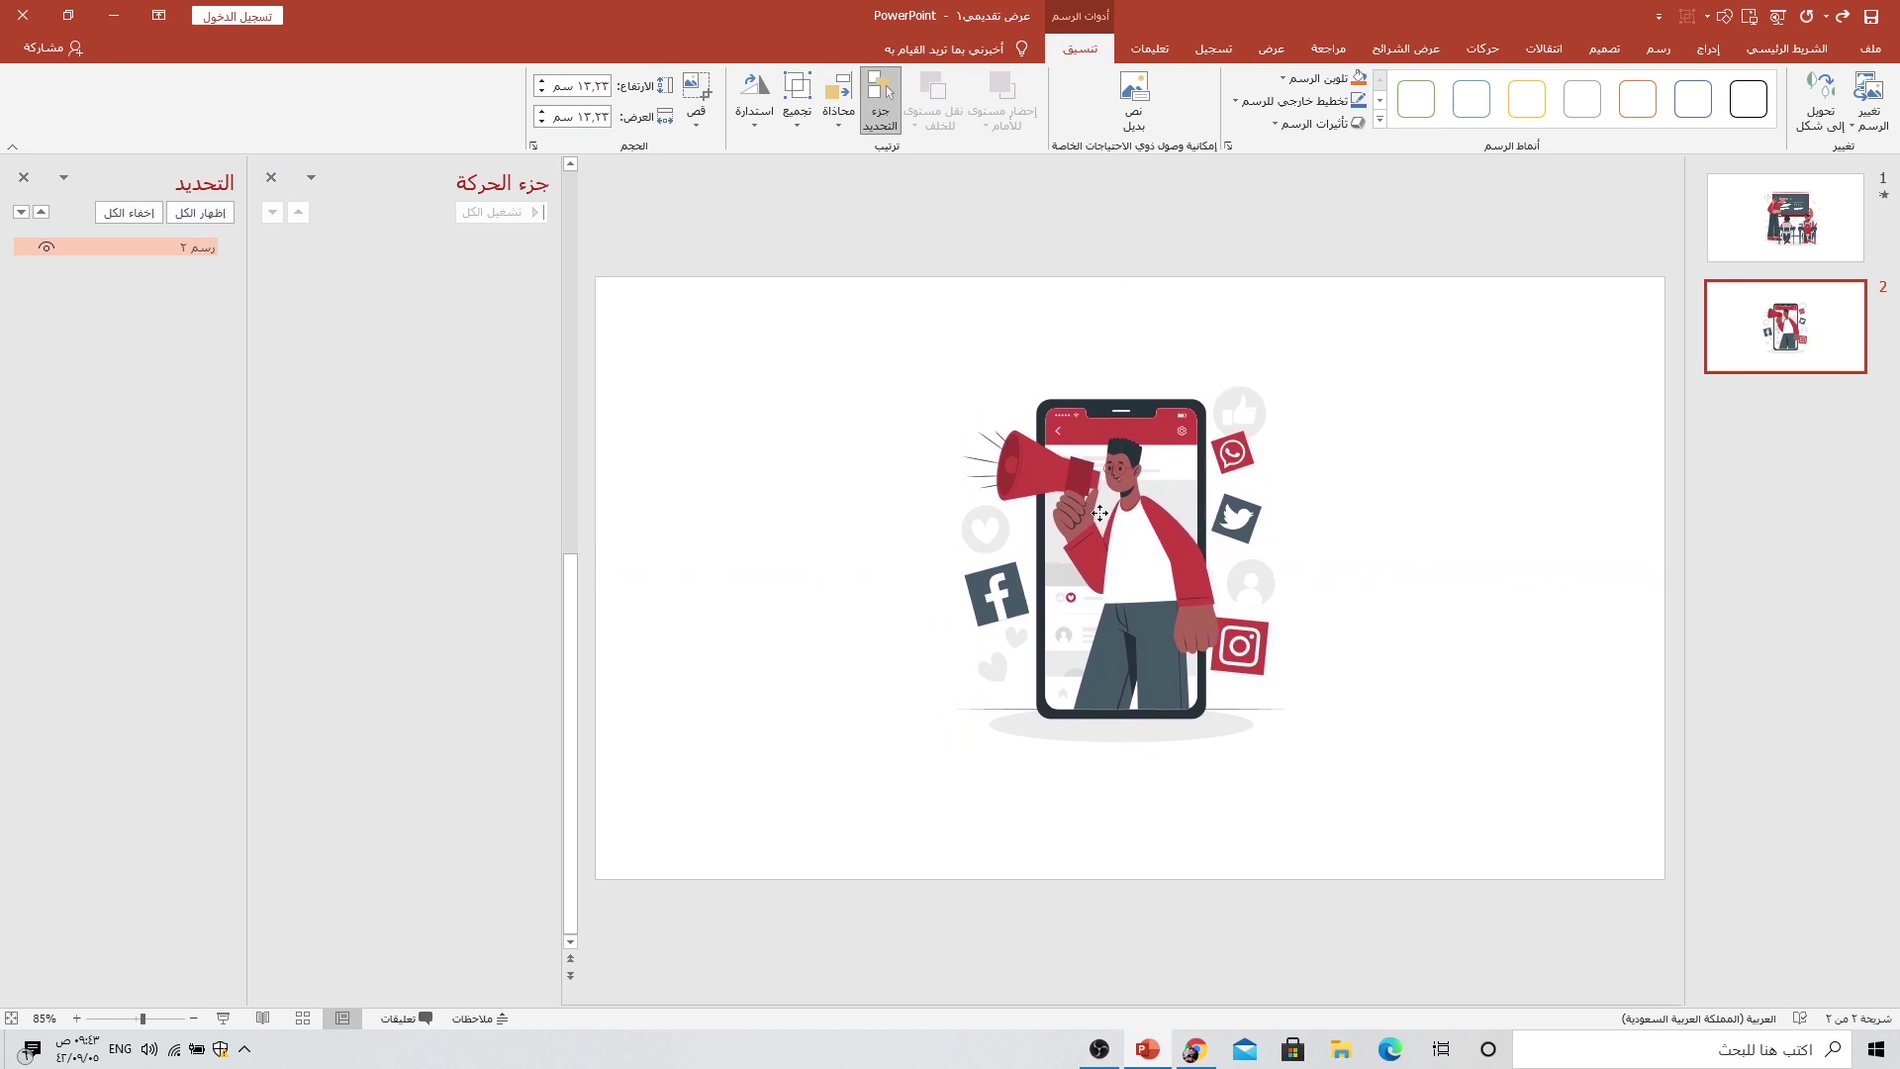
left_click_drag(1047, 547, 1047, 532)
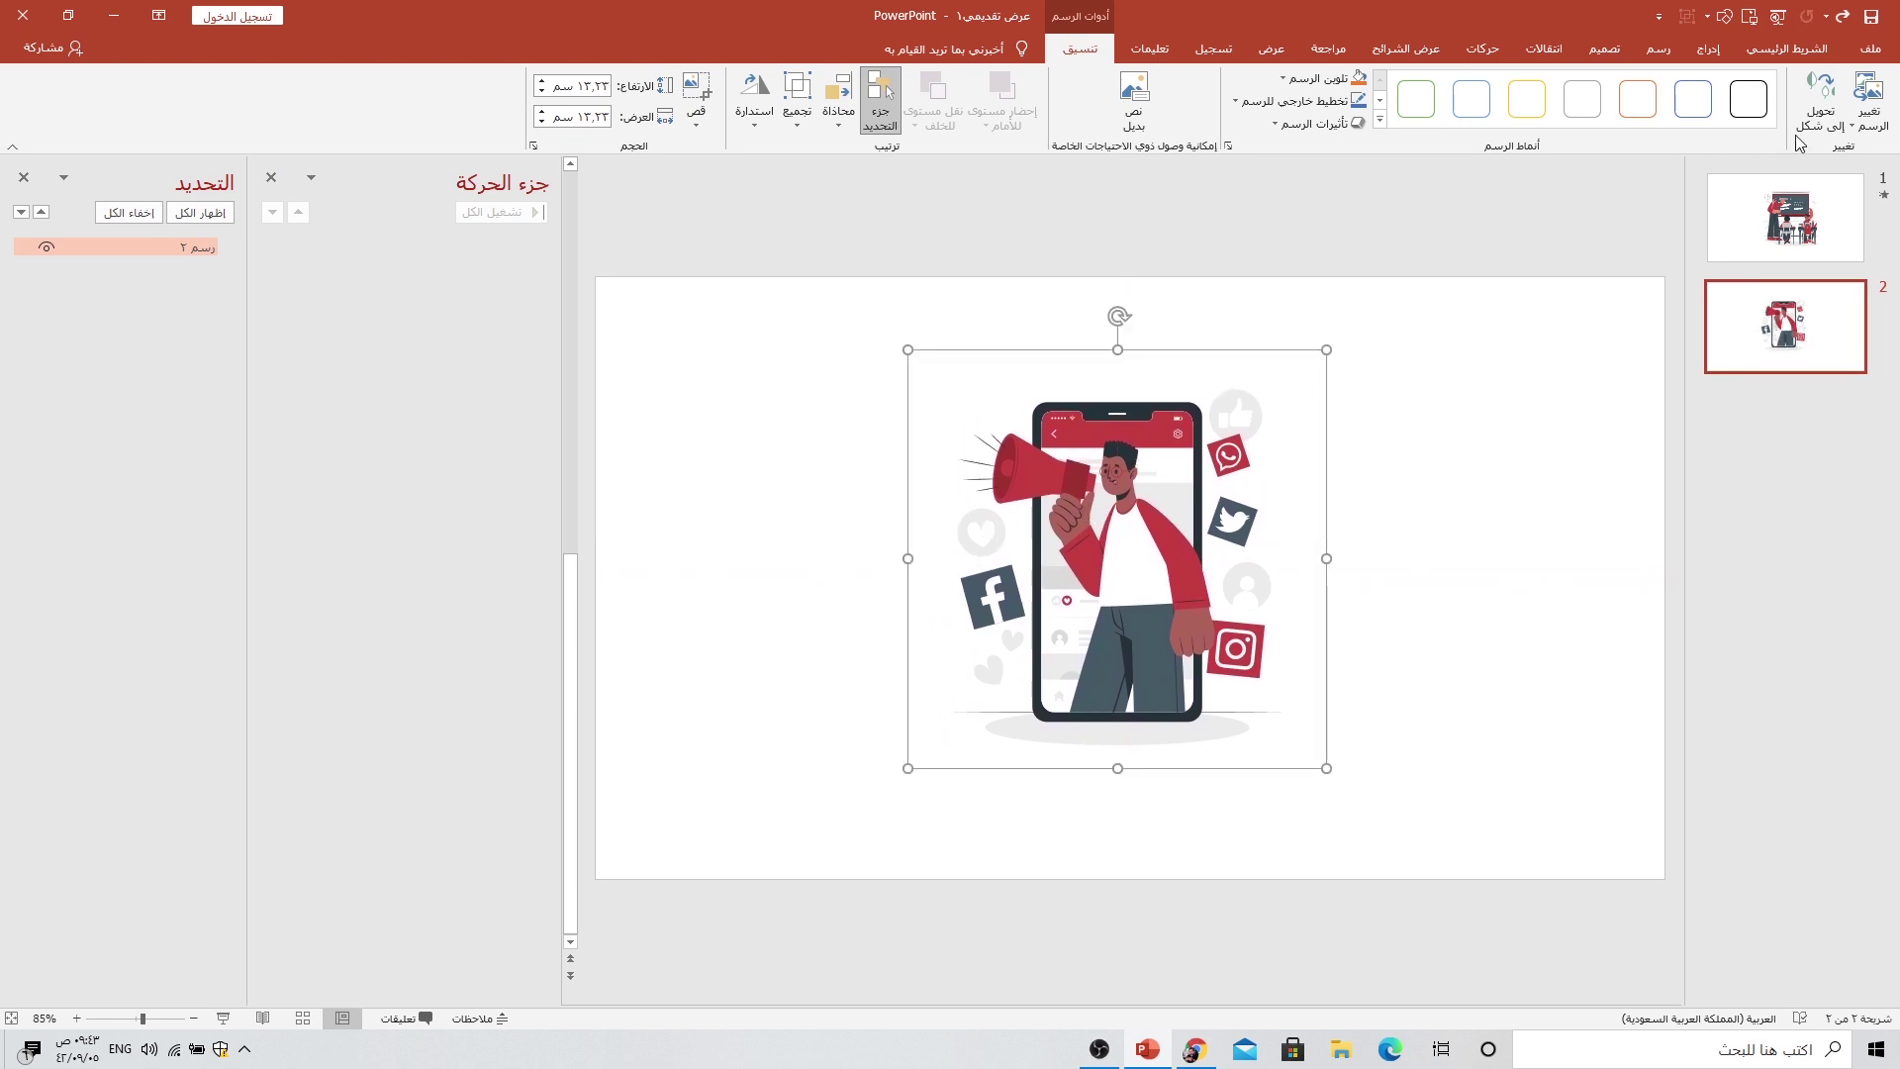
Step: Convert the illustration to shapes and ungroup it, undoing the trial moves
left_click(1817, 114)
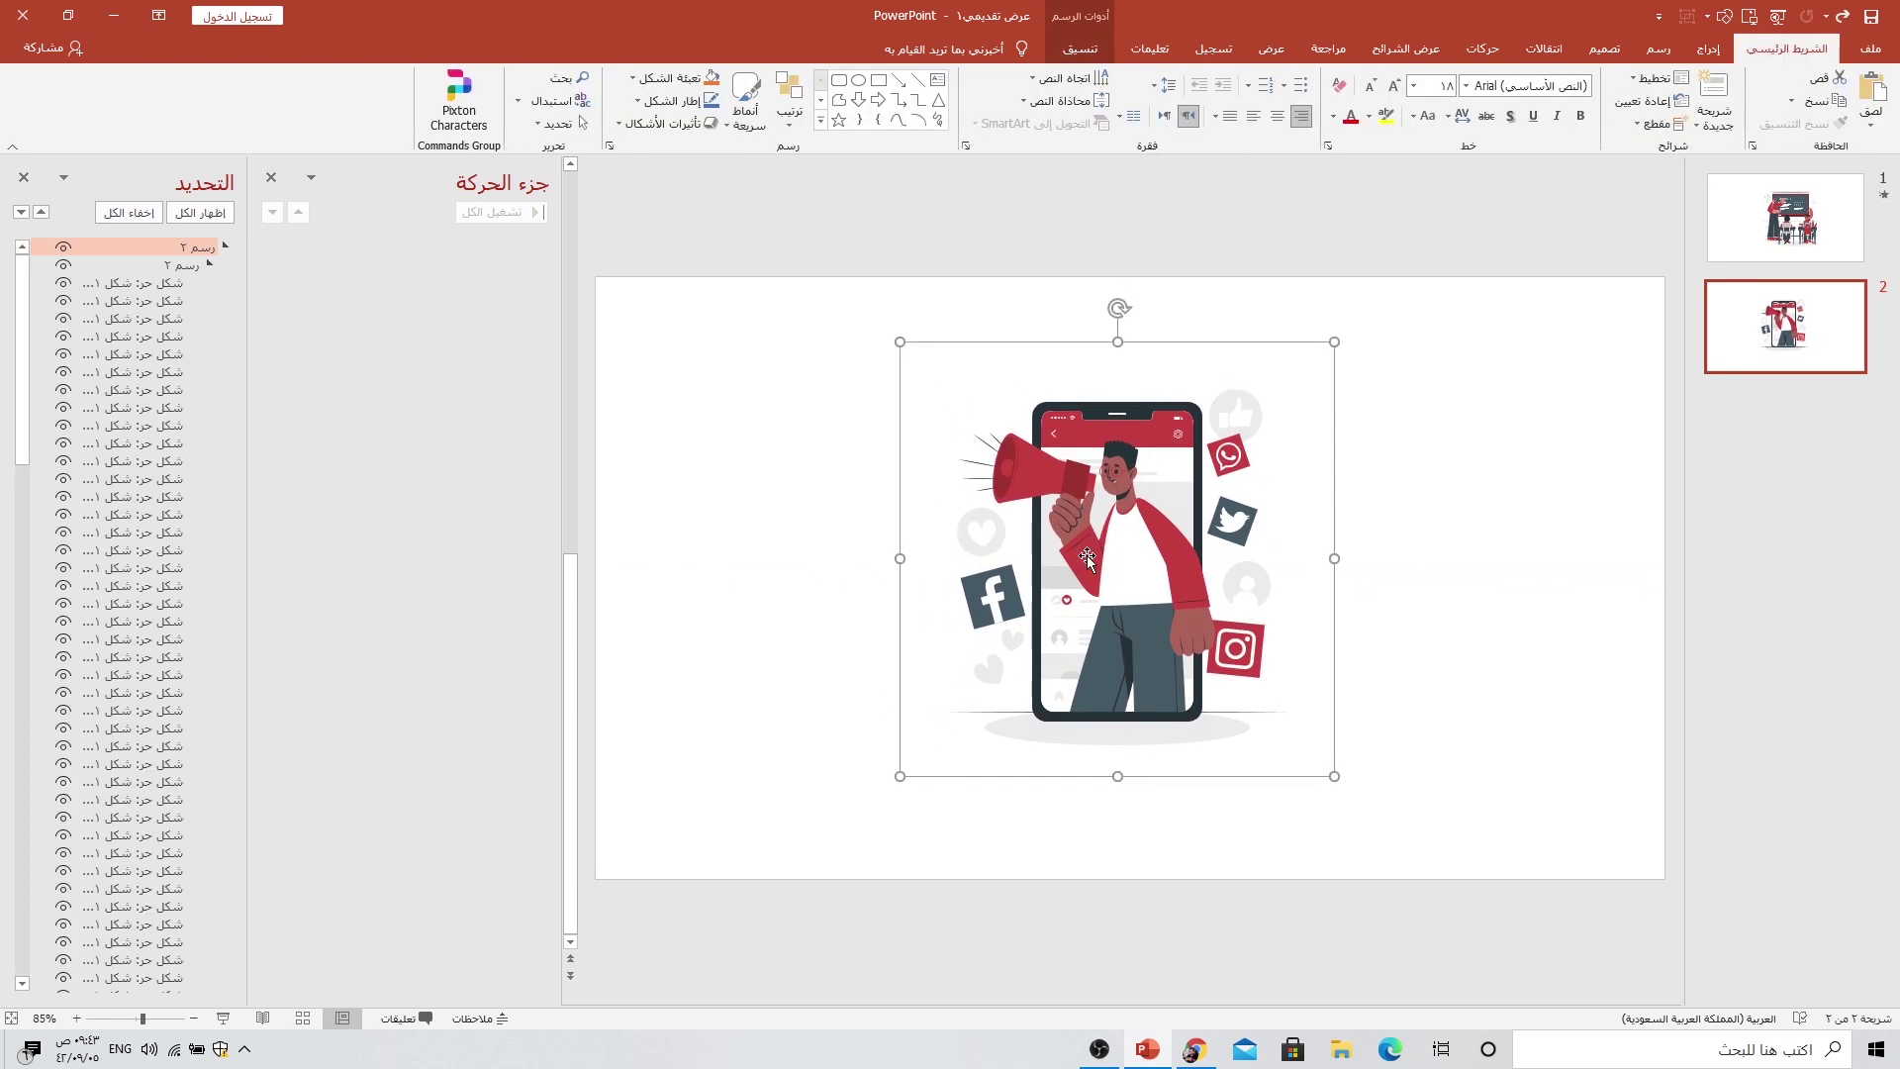
right_click(1130, 507)
mouse_move(1051, 617)
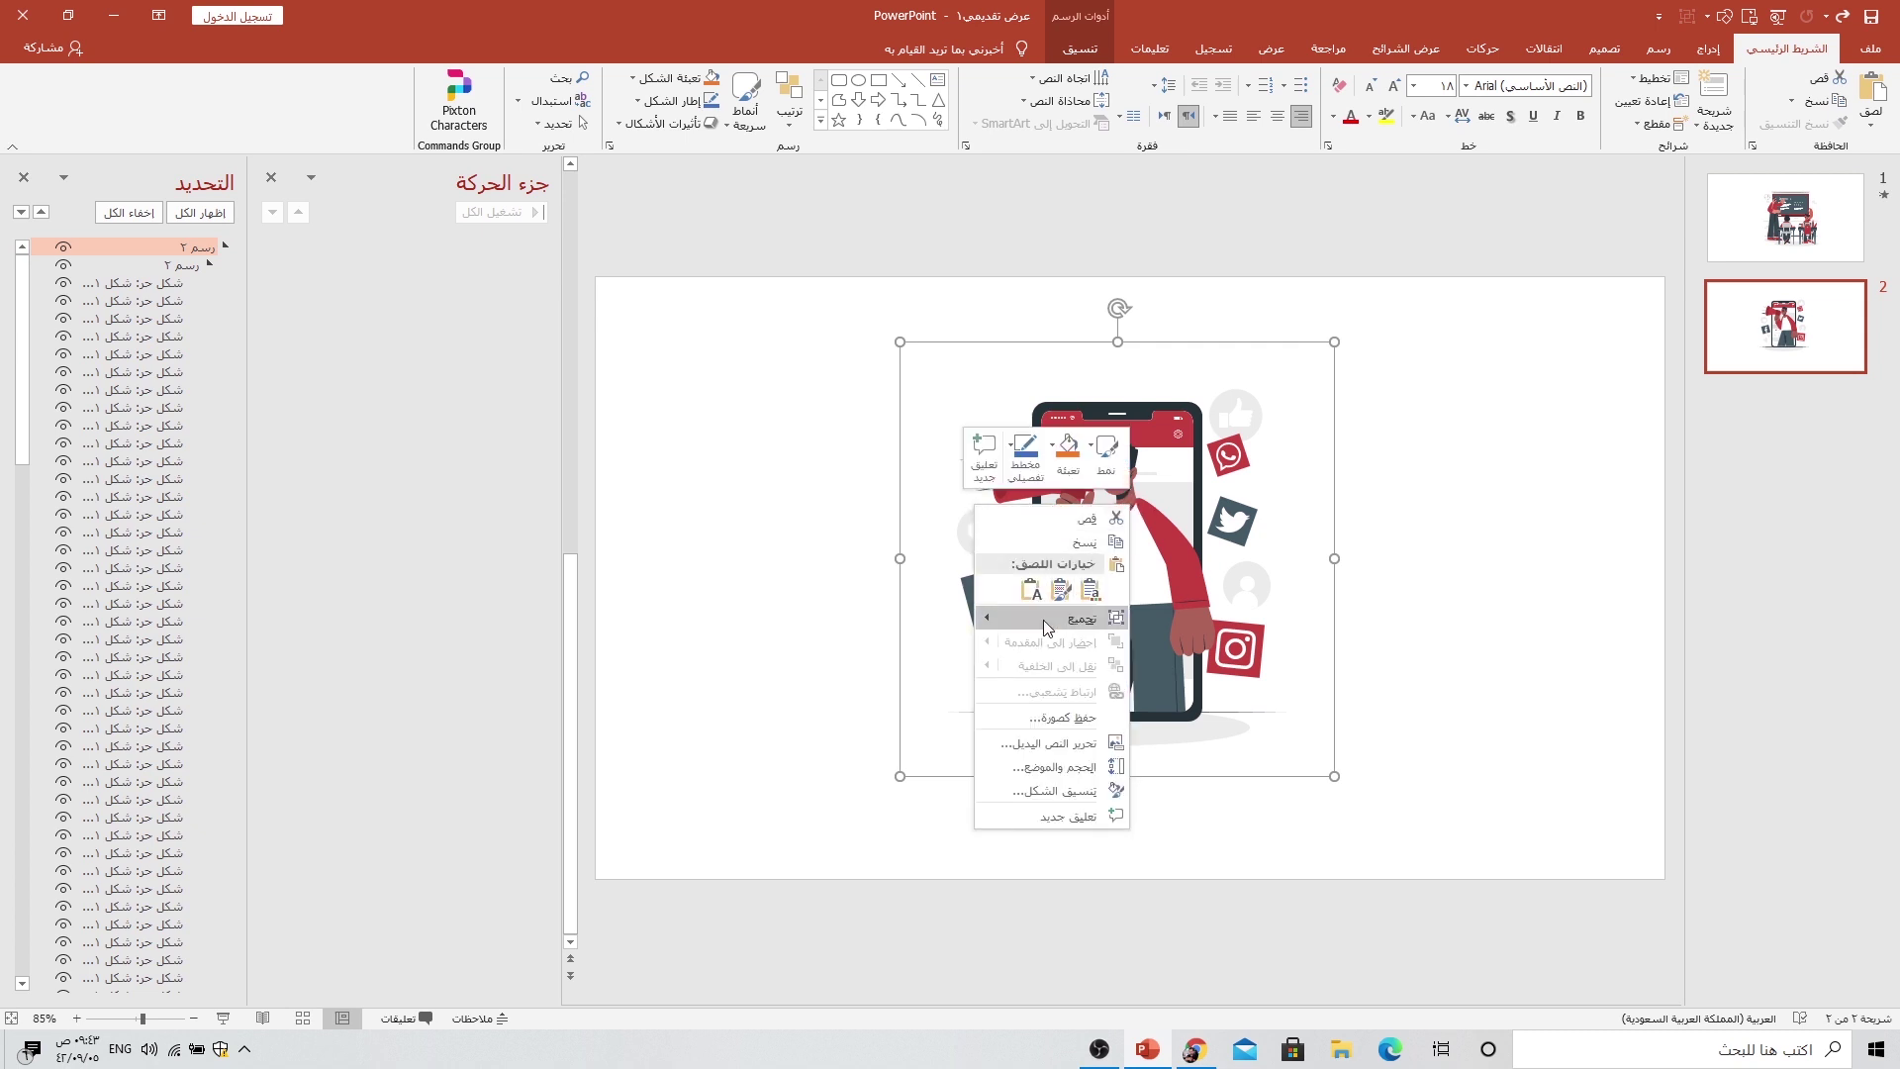
left_click(914, 673)
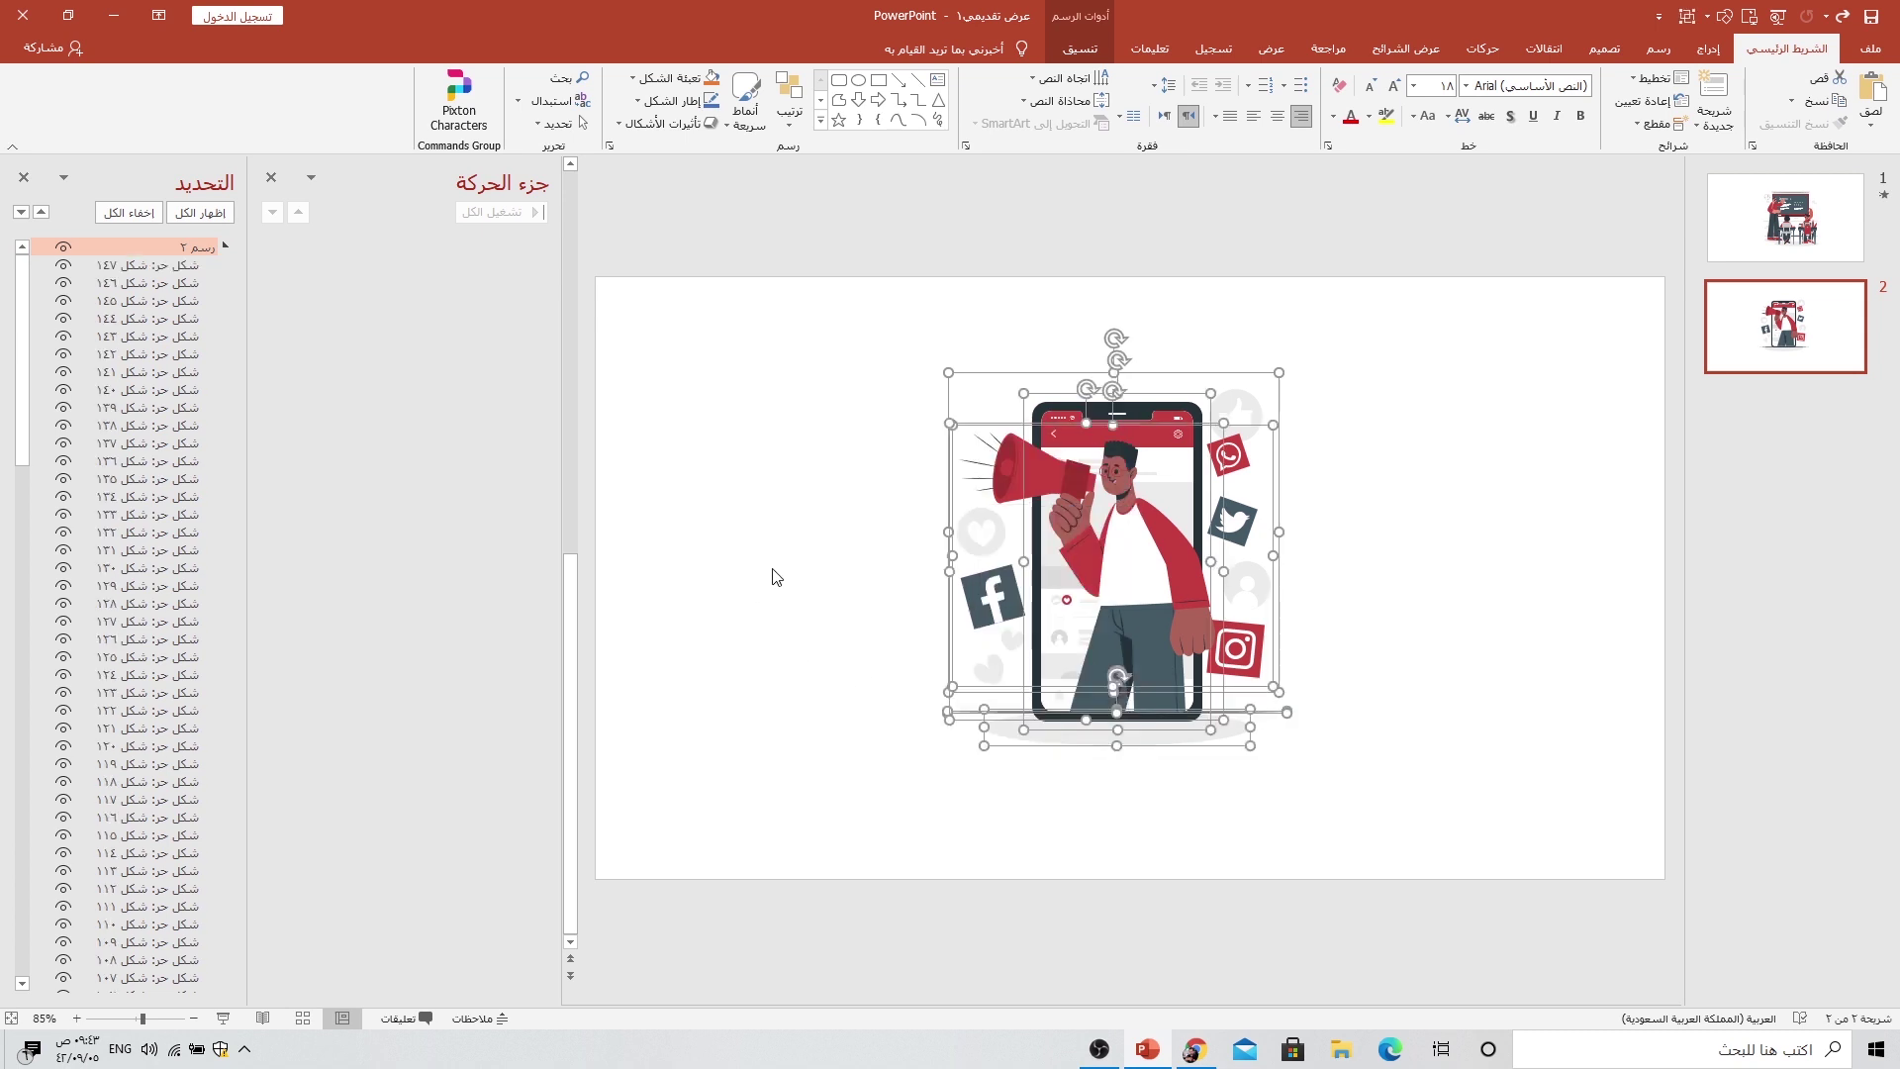
left_click(925, 556)
left_click_drag(1112, 520, 1339, 490)
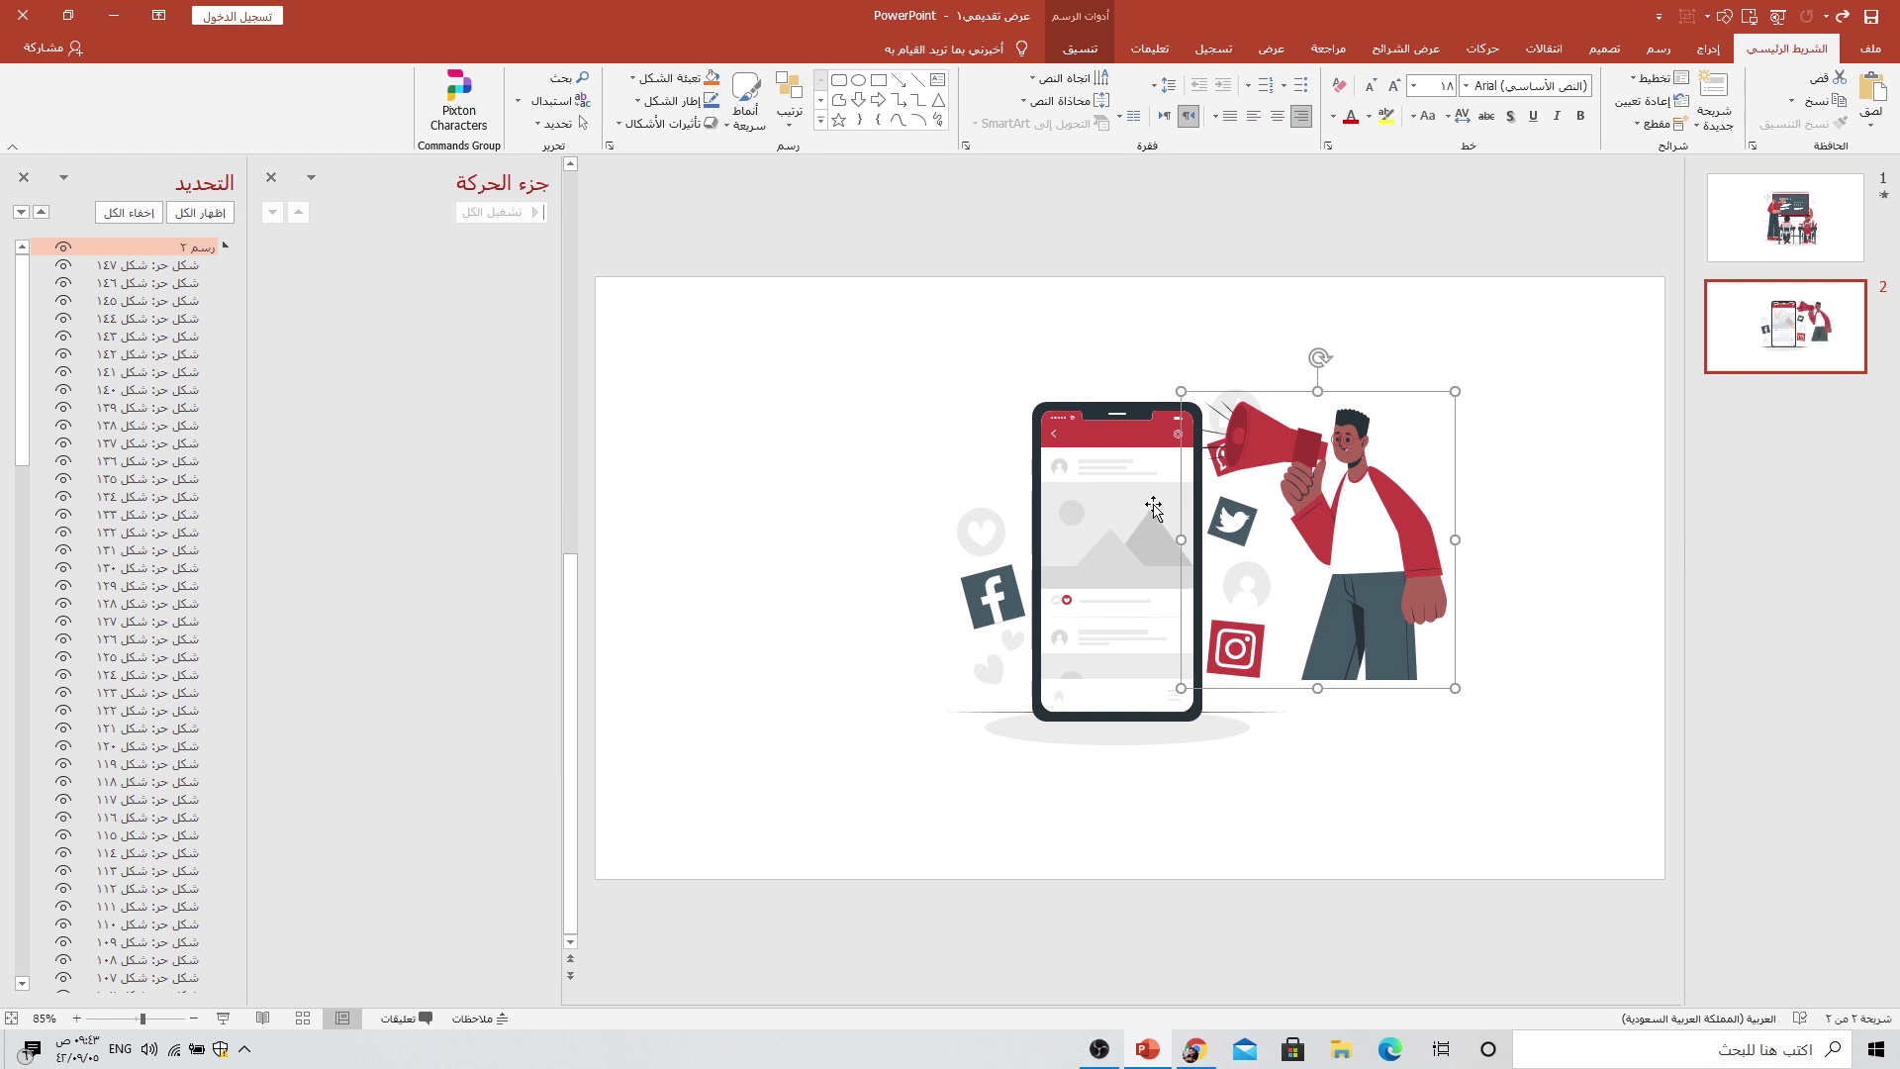
left_click_drag(1154, 509, 965, 452)
key("ctrl+z")
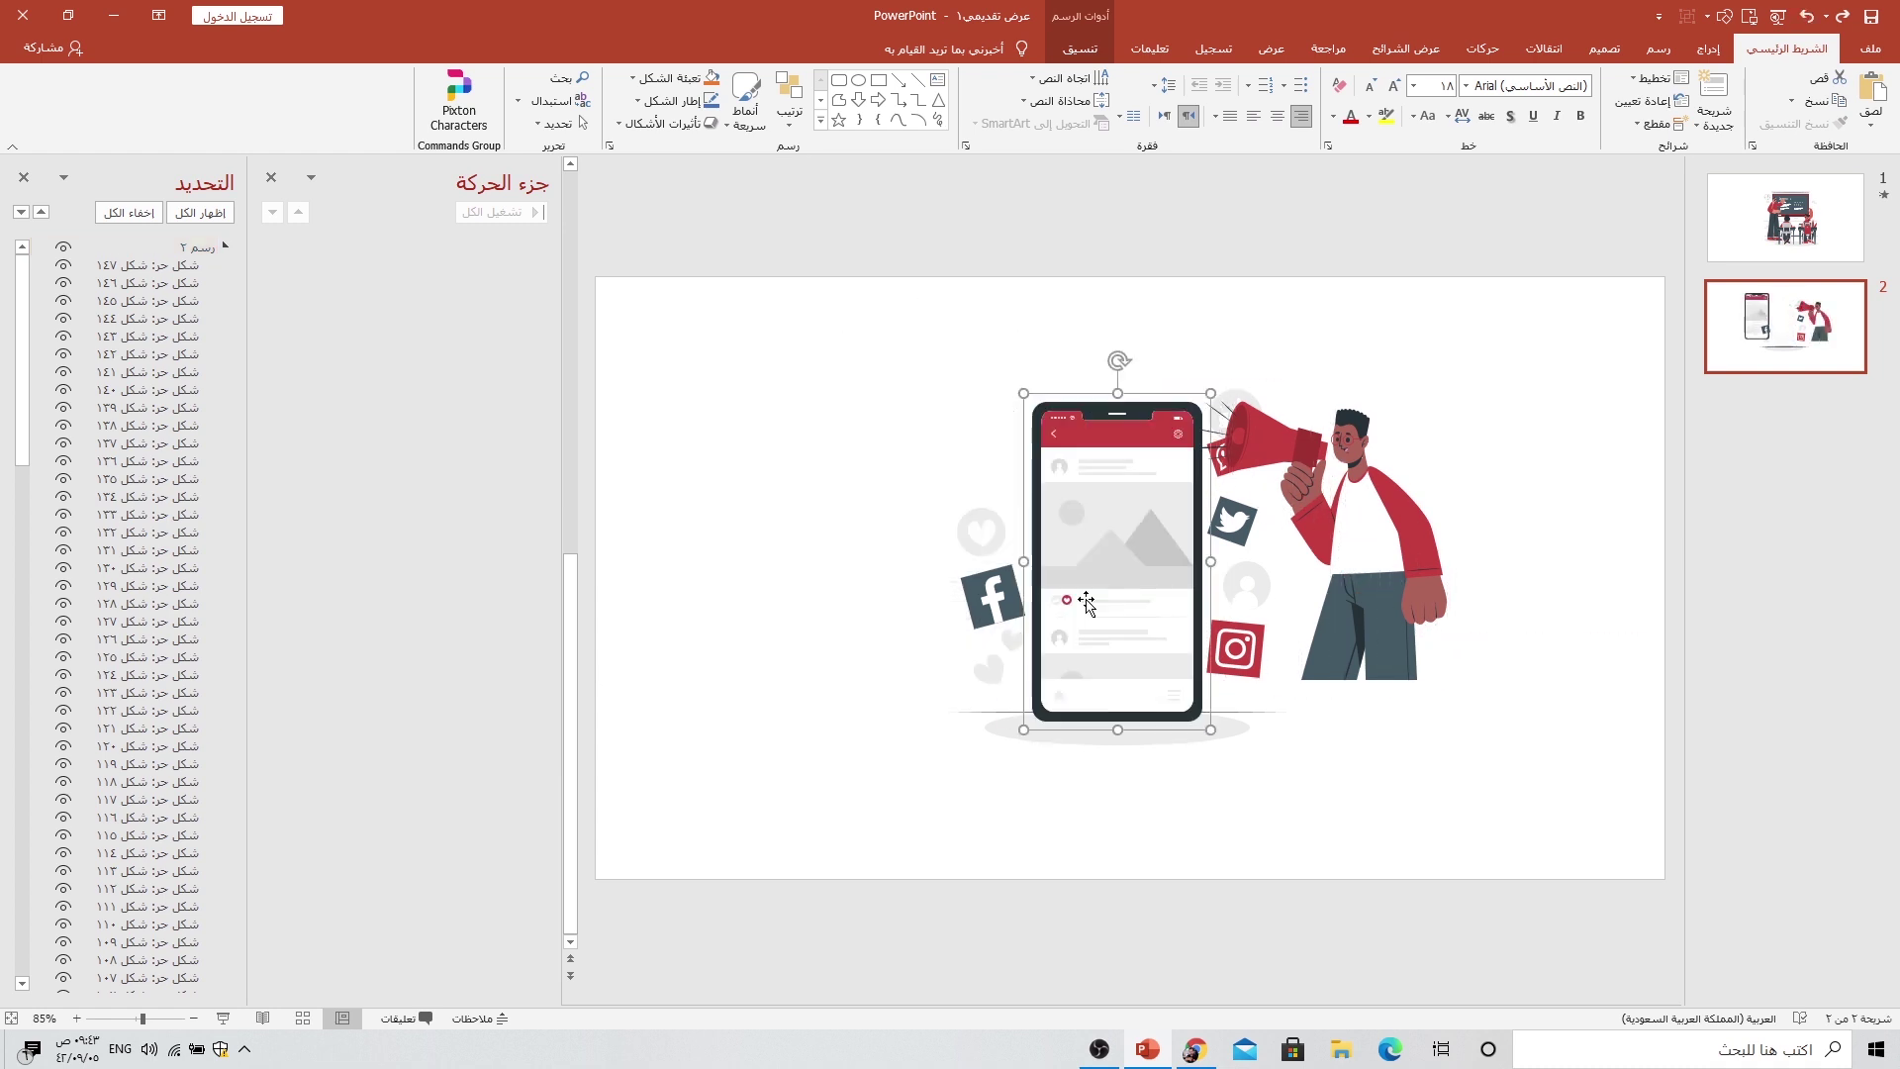
key("ctrl+z")
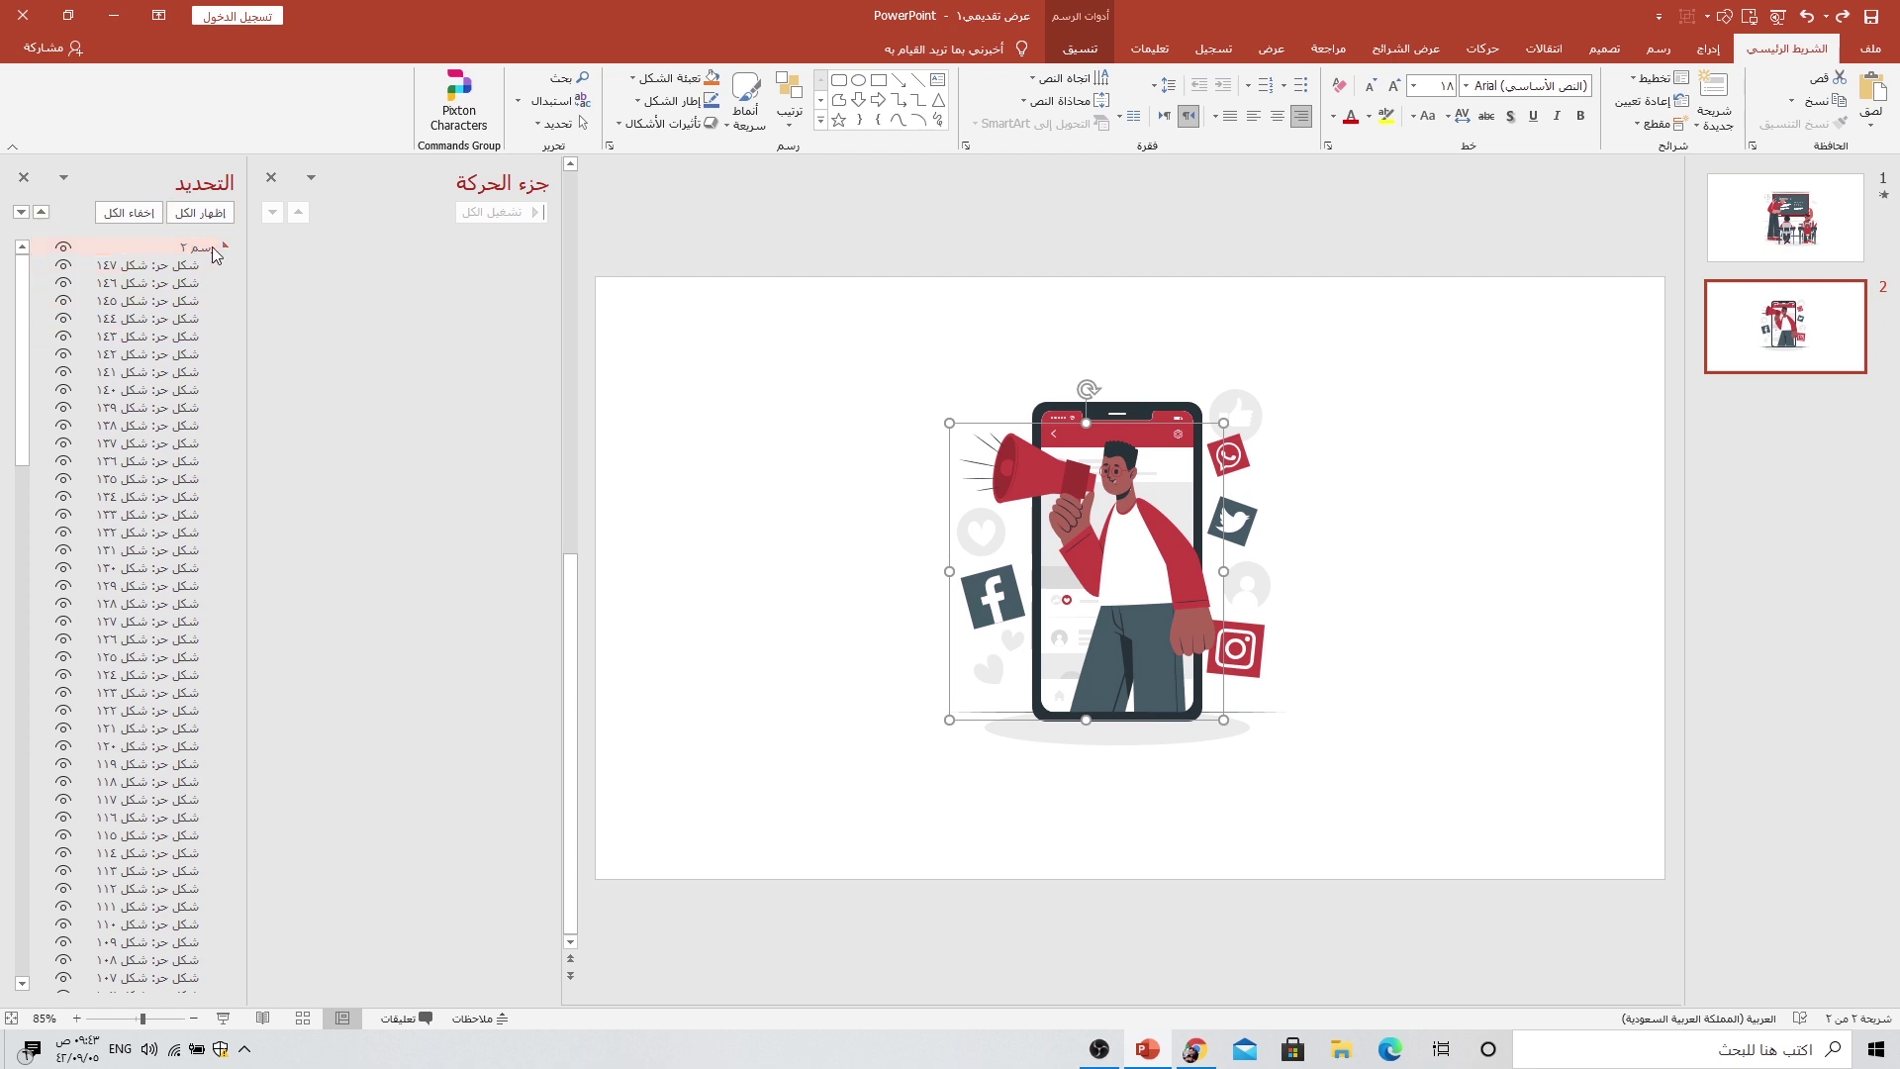
Step: Collapse the four drawing groups in the Selection Pane and hide every layer on slide 2
left_click(225, 248)
left_click(225, 265)
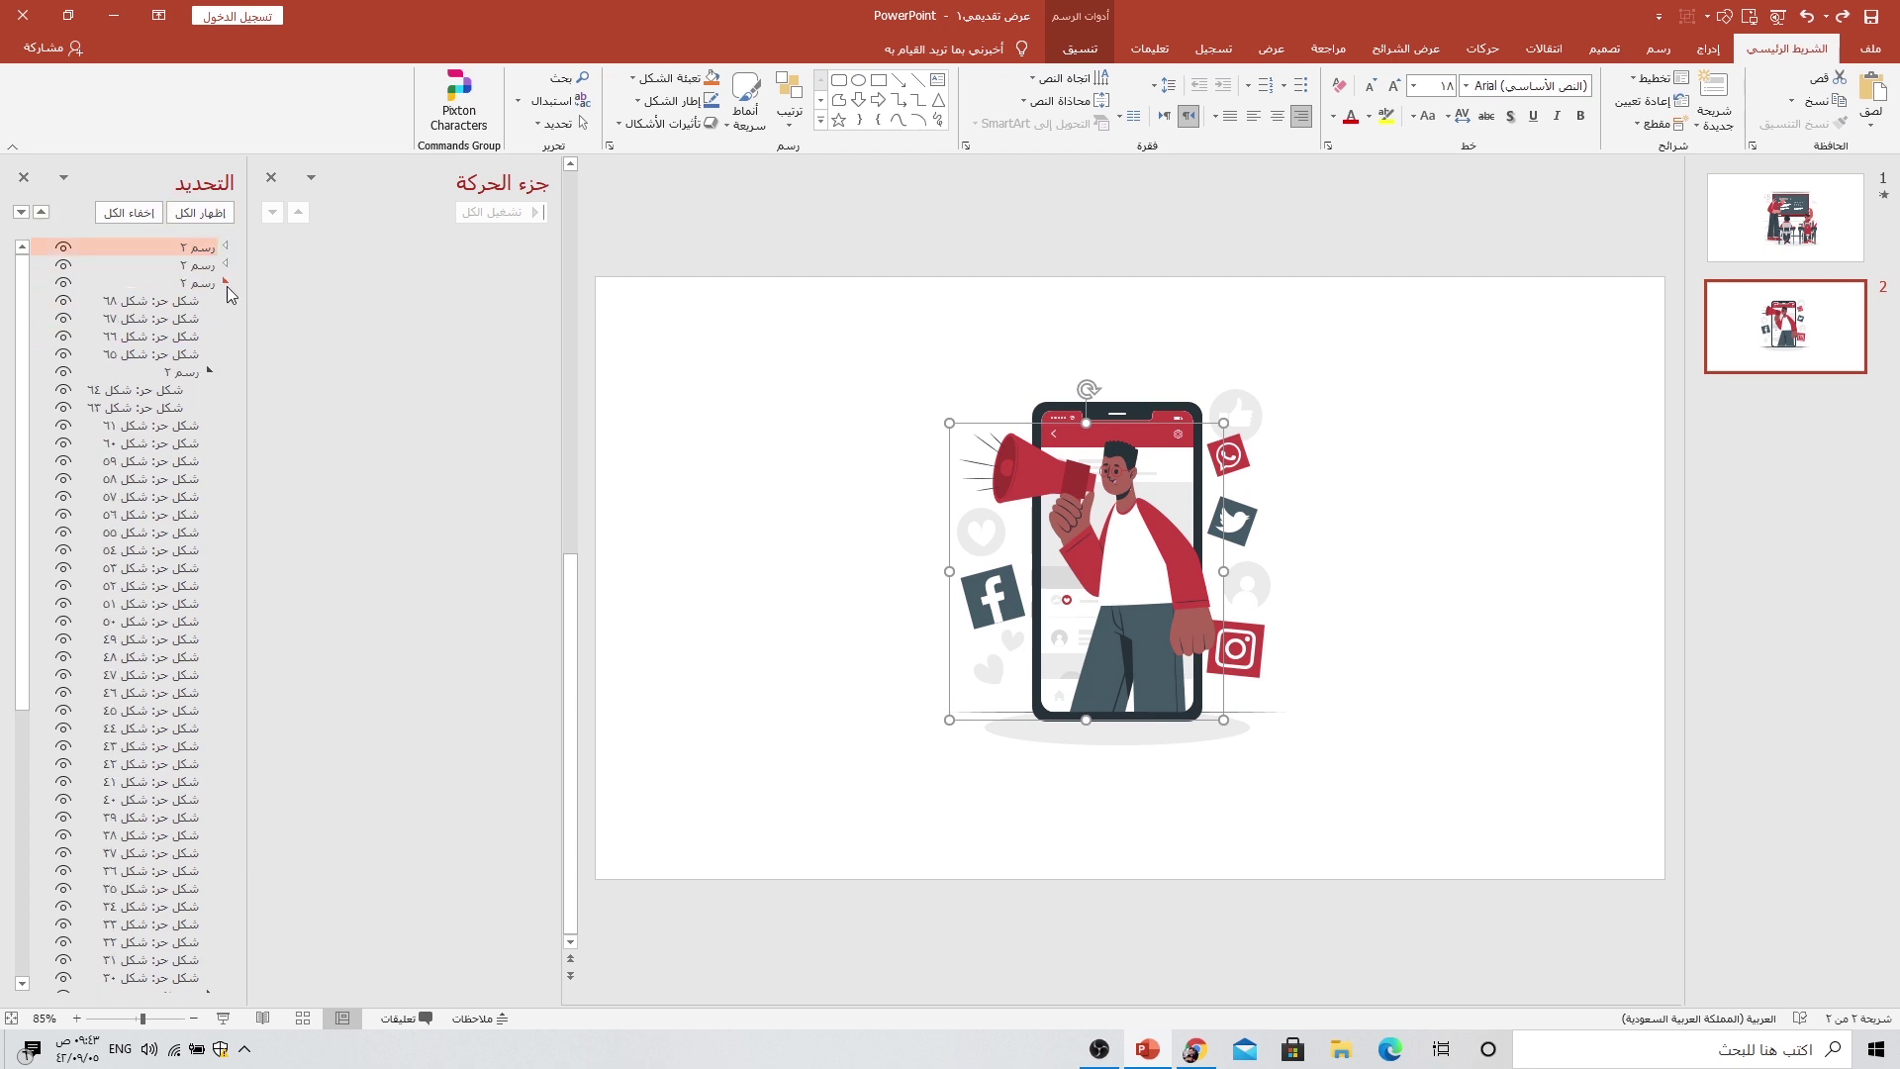
left_click(226, 284)
left_click(226, 338)
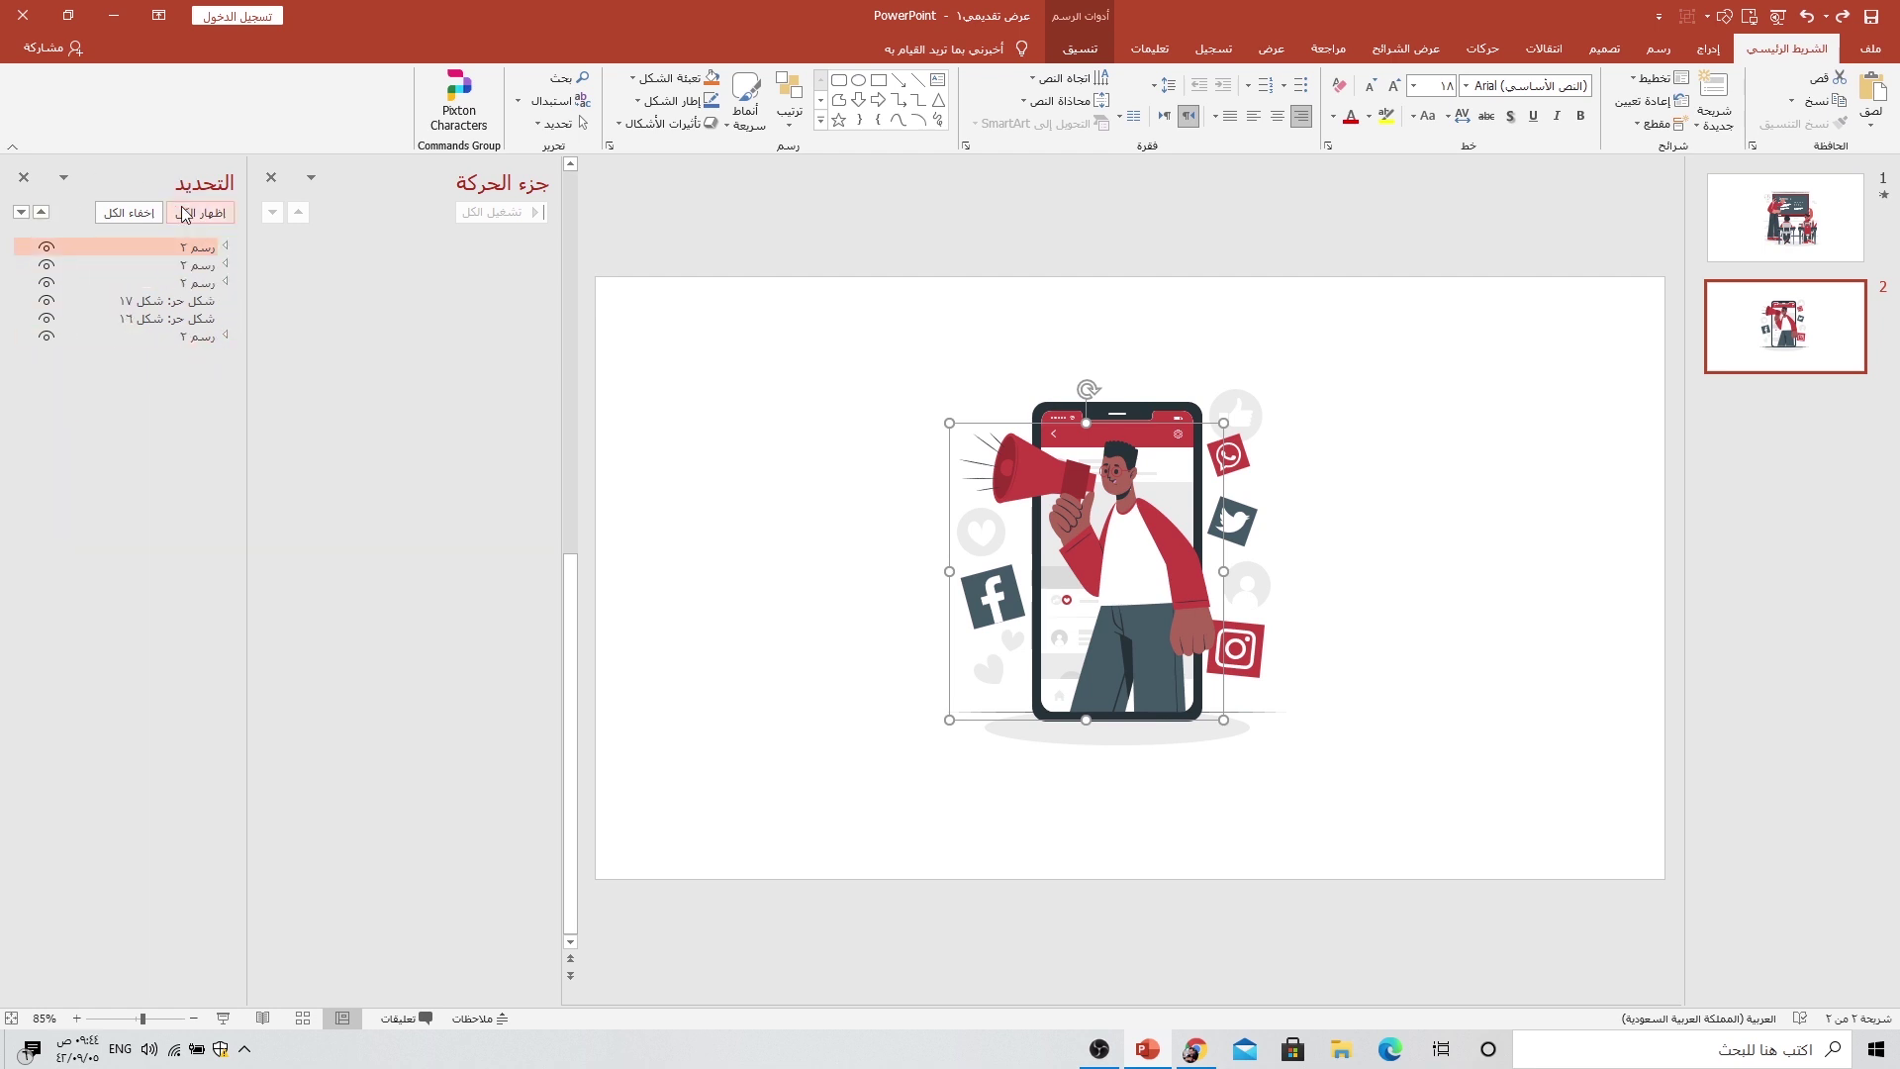
left_click(45, 337)
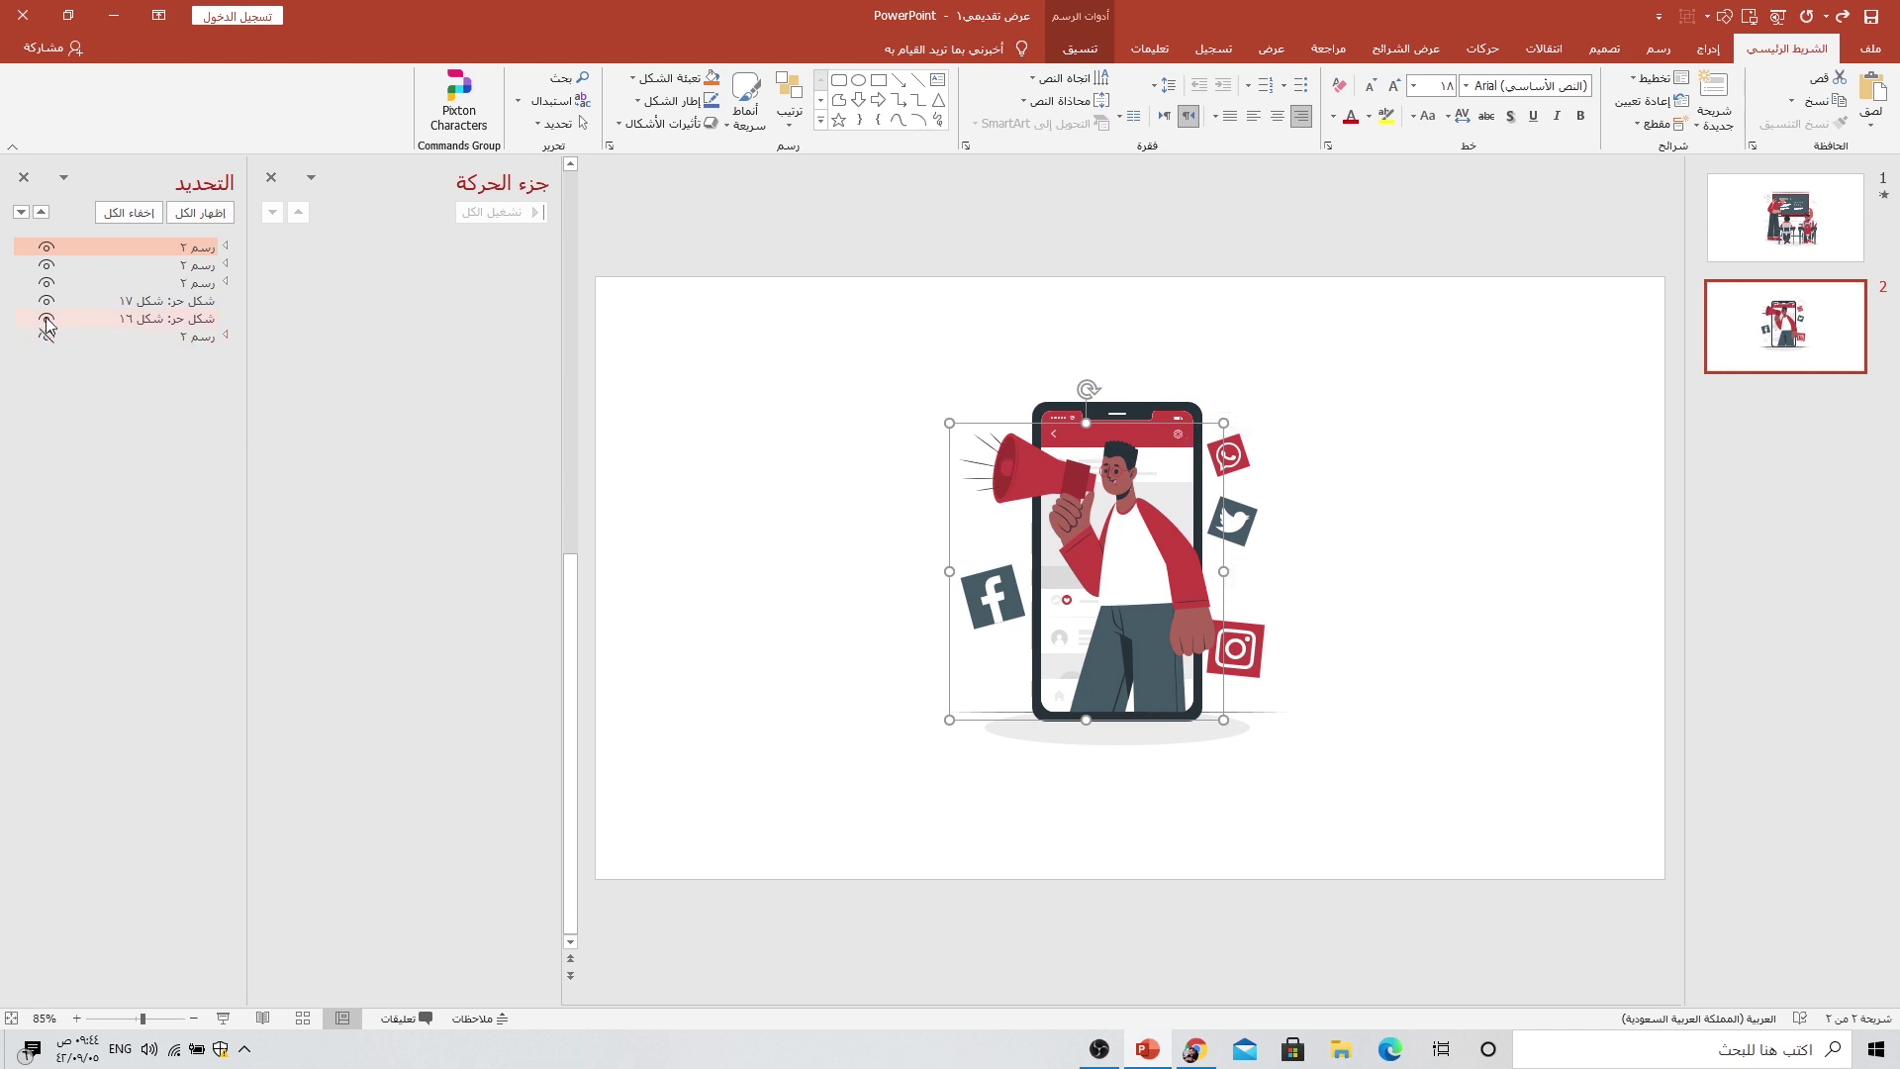
left_click(46, 318)
left_click(45, 300)
left_click(46, 283)
left_click(45, 266)
left_click(45, 247)
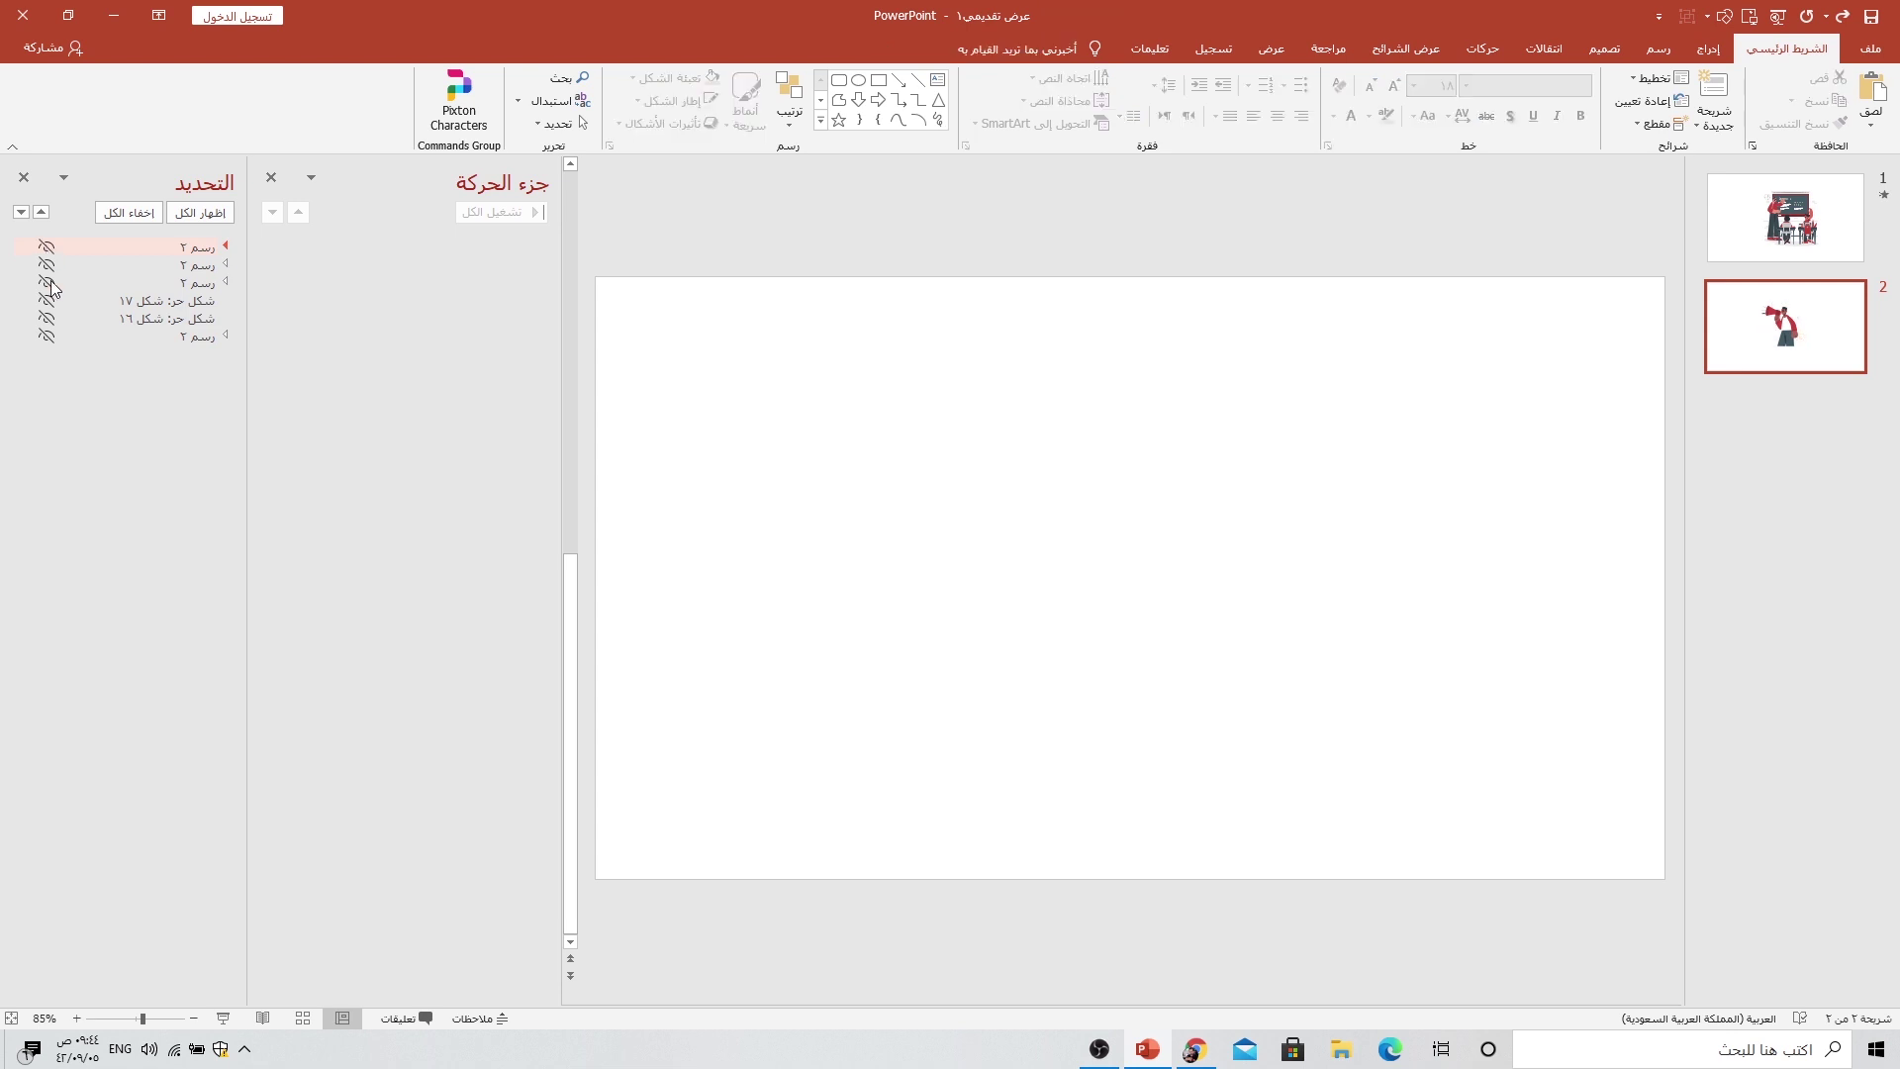
Step: Show only the grey background icons, shadow ellipse and line, then group them with Ctrl+G
left_click(46, 336)
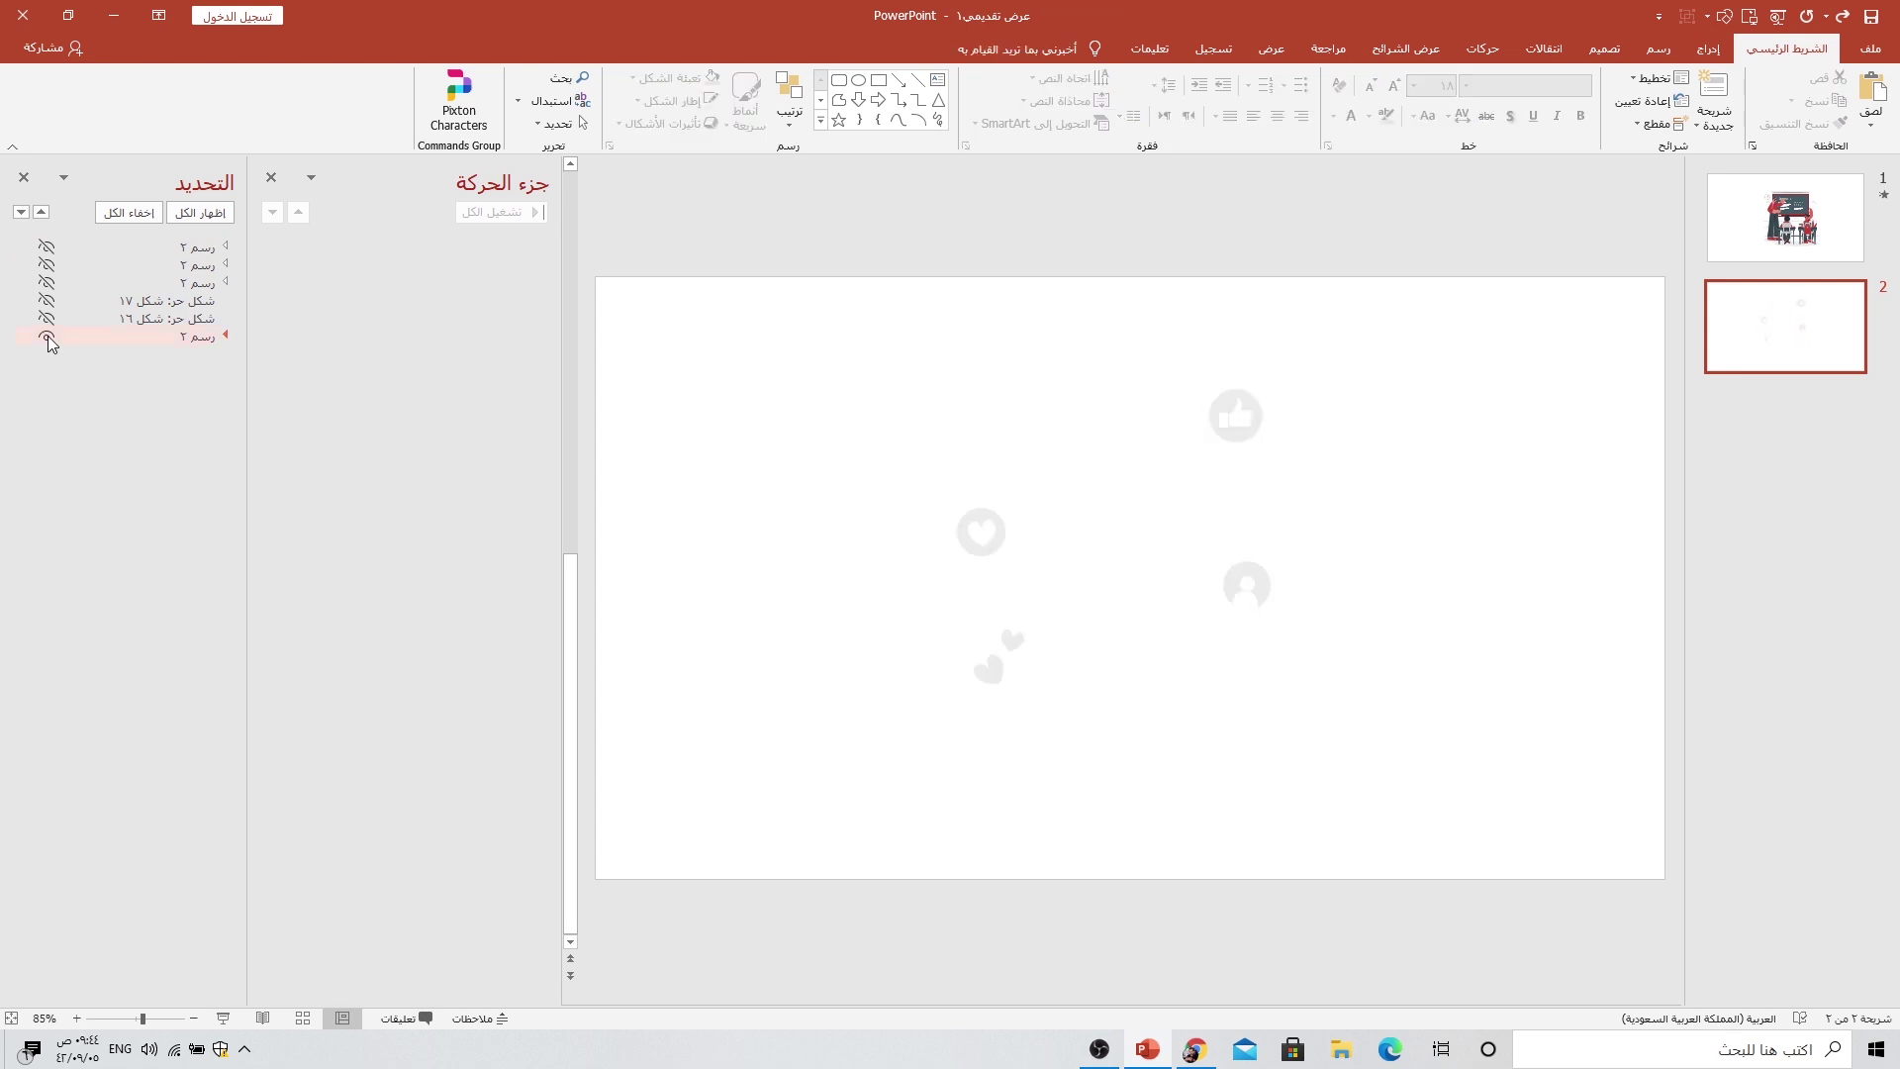
left_click(47, 318)
left_click(47, 303)
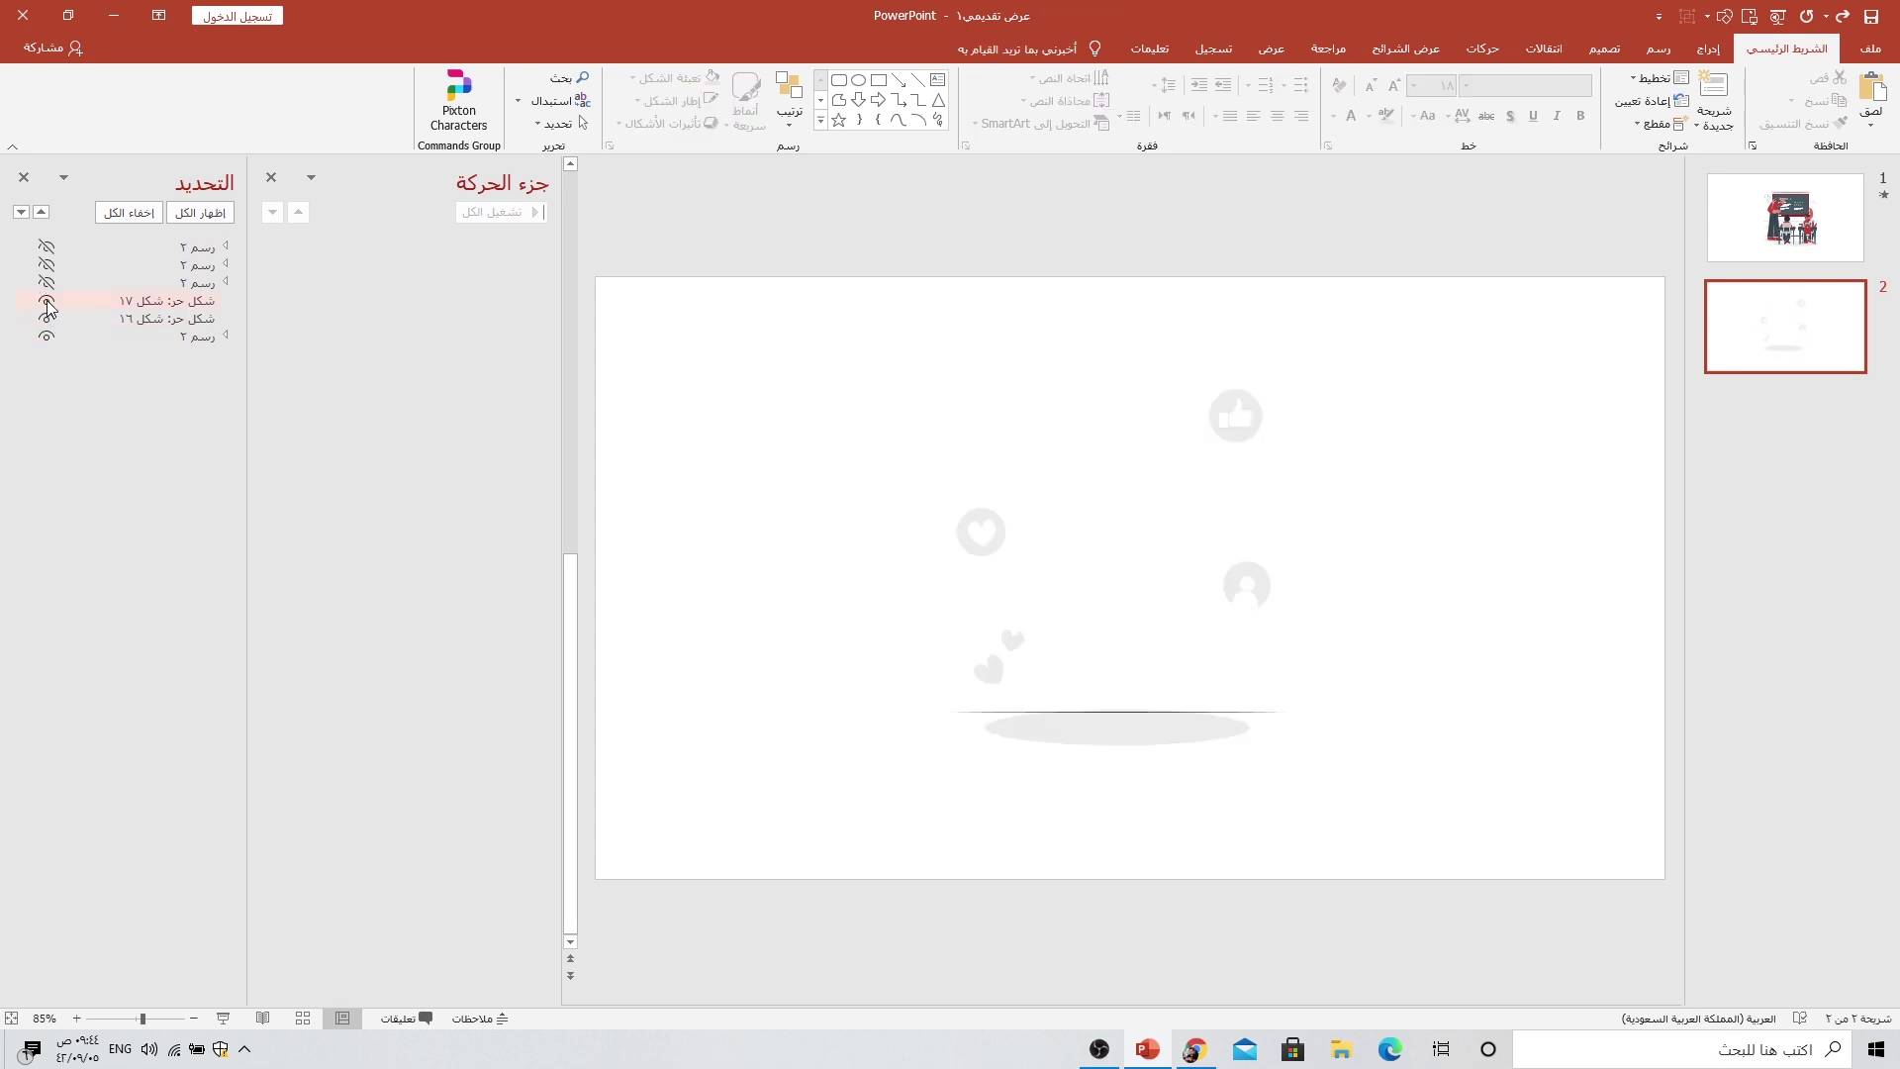
left_click(45, 284)
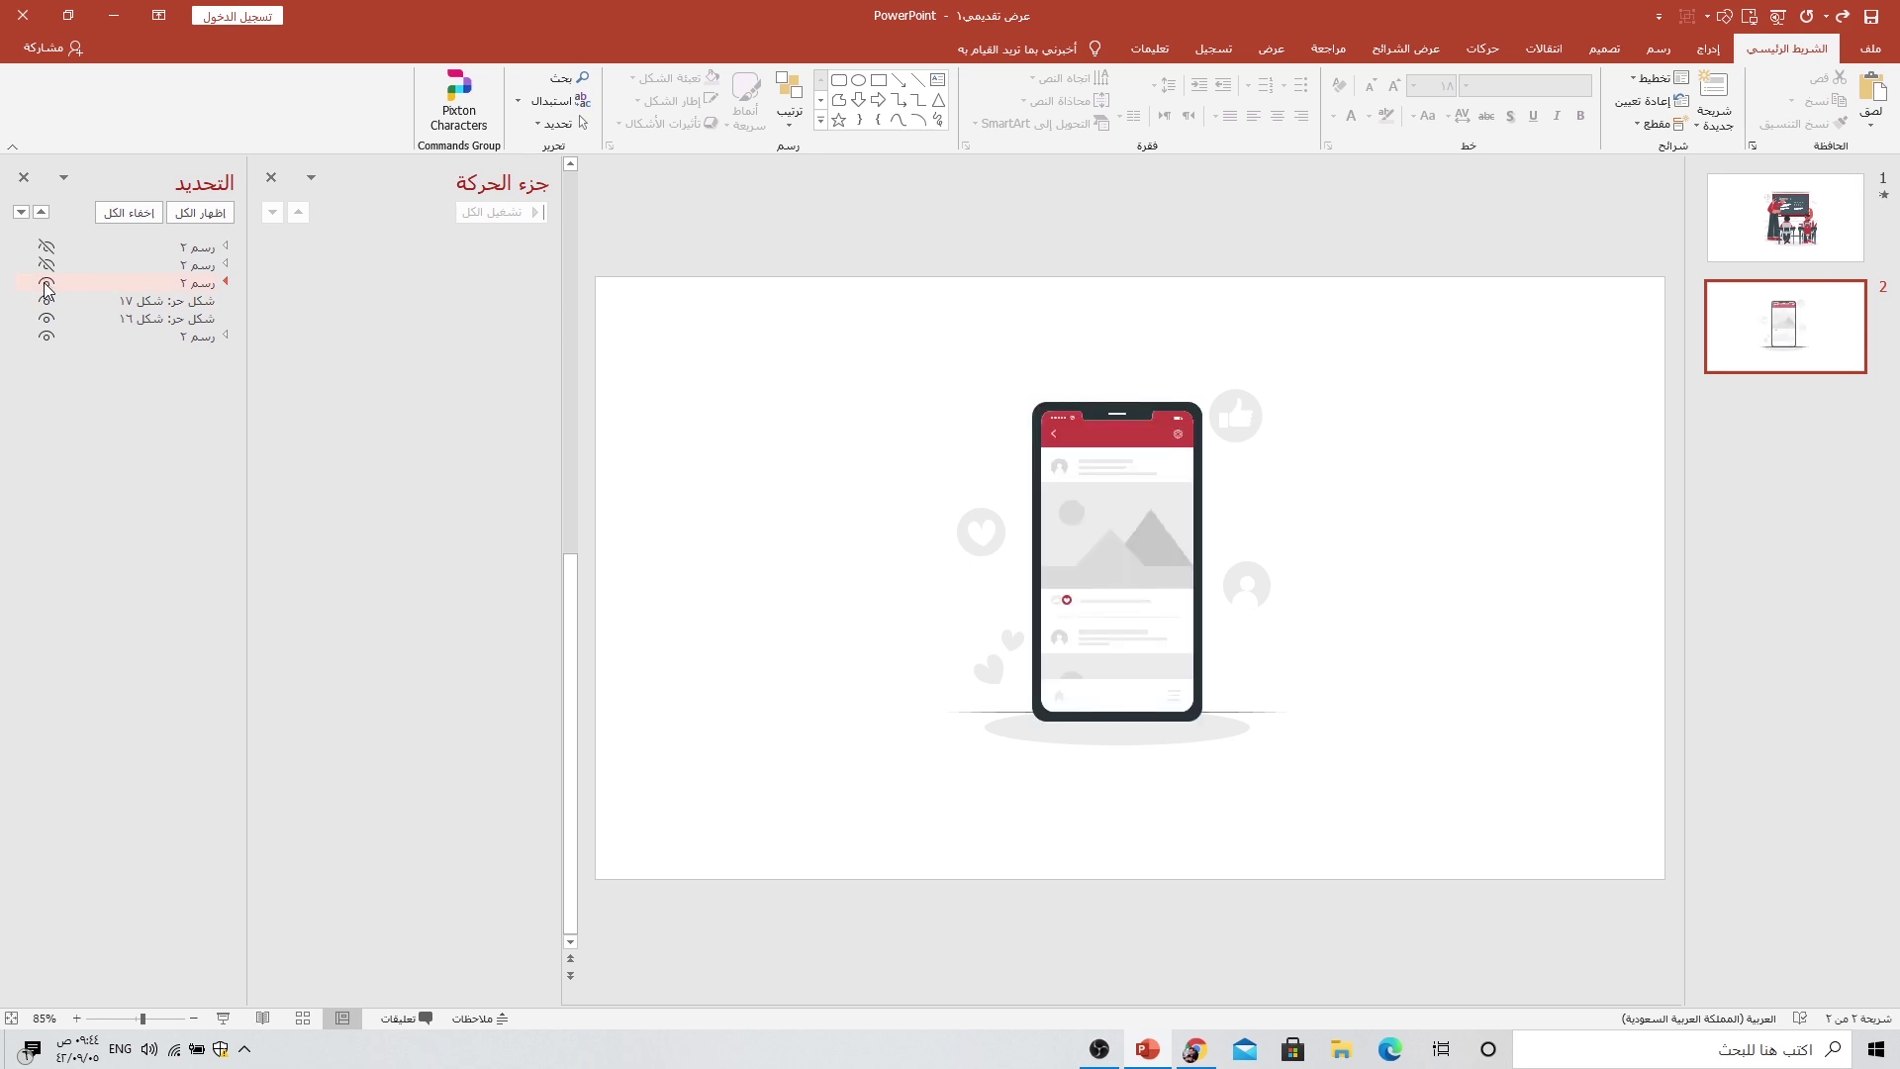
left_click(46, 284)
left_click(47, 265)
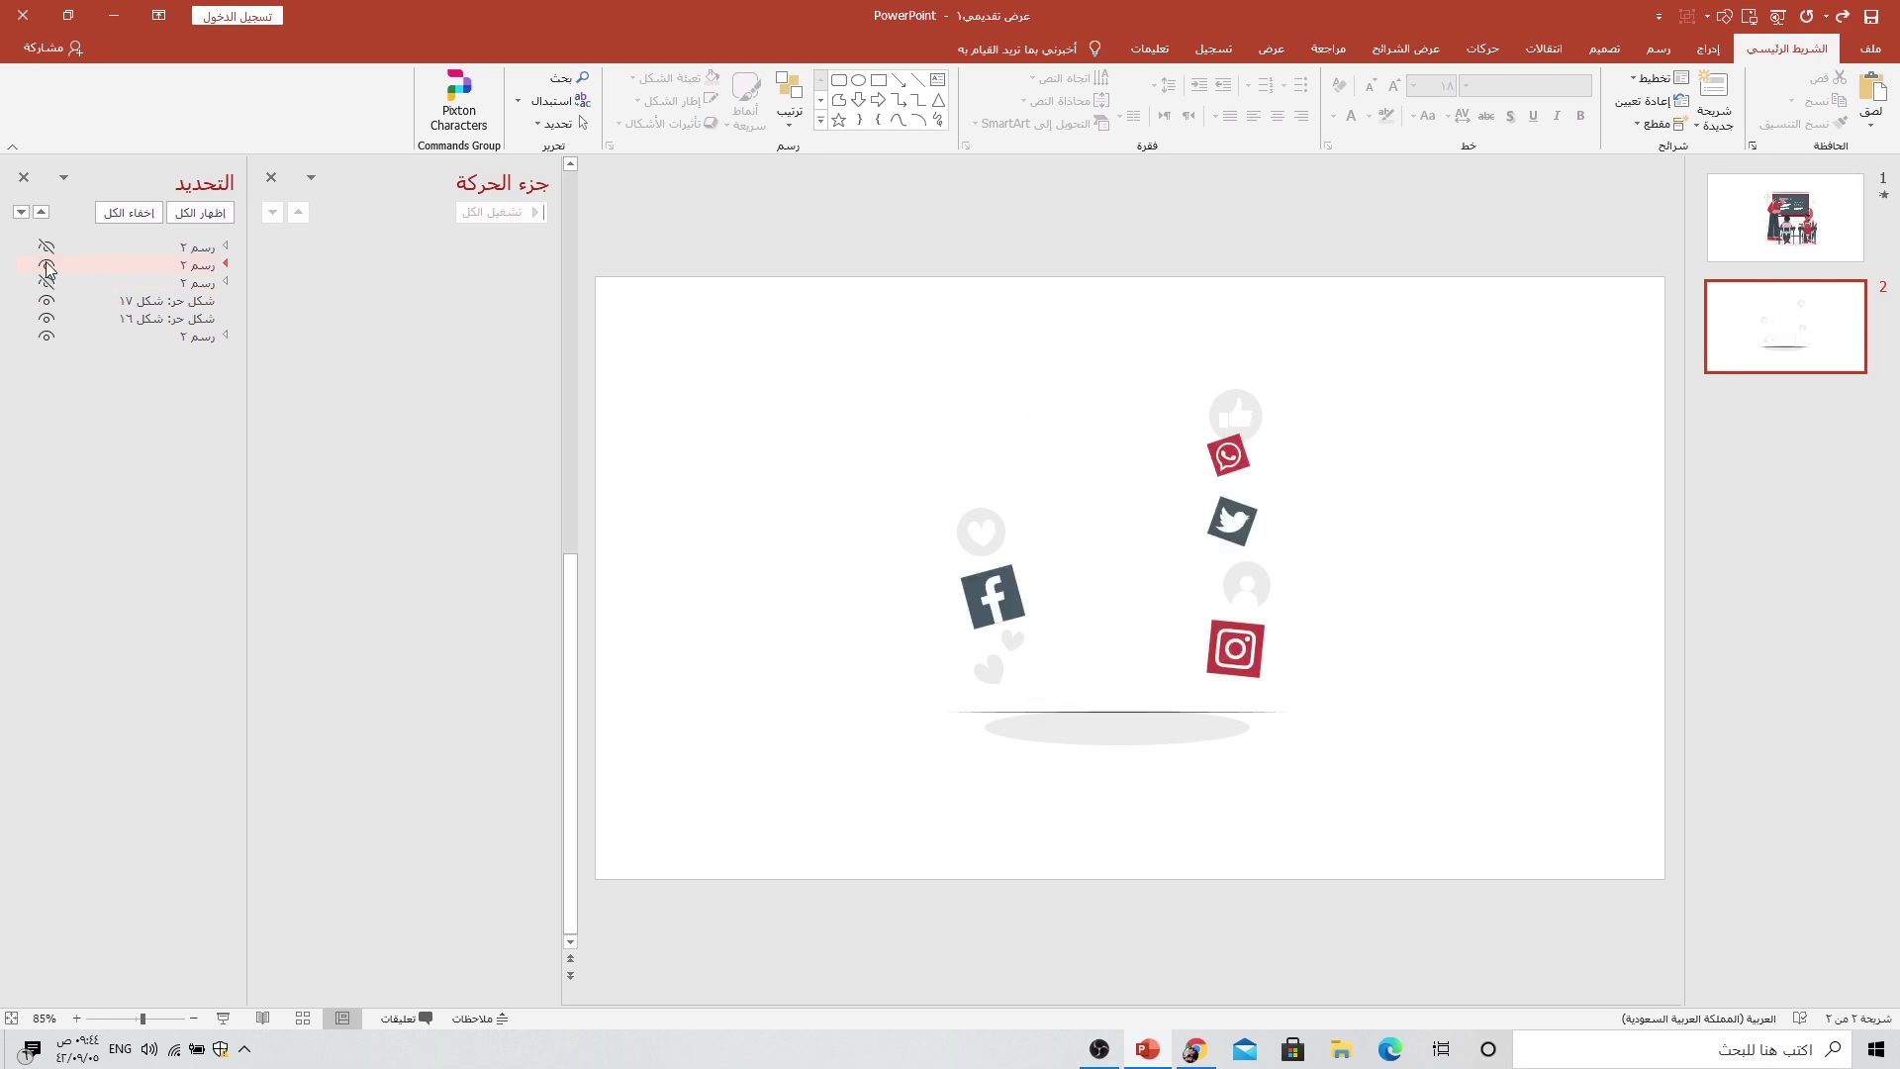
left_click(46, 265)
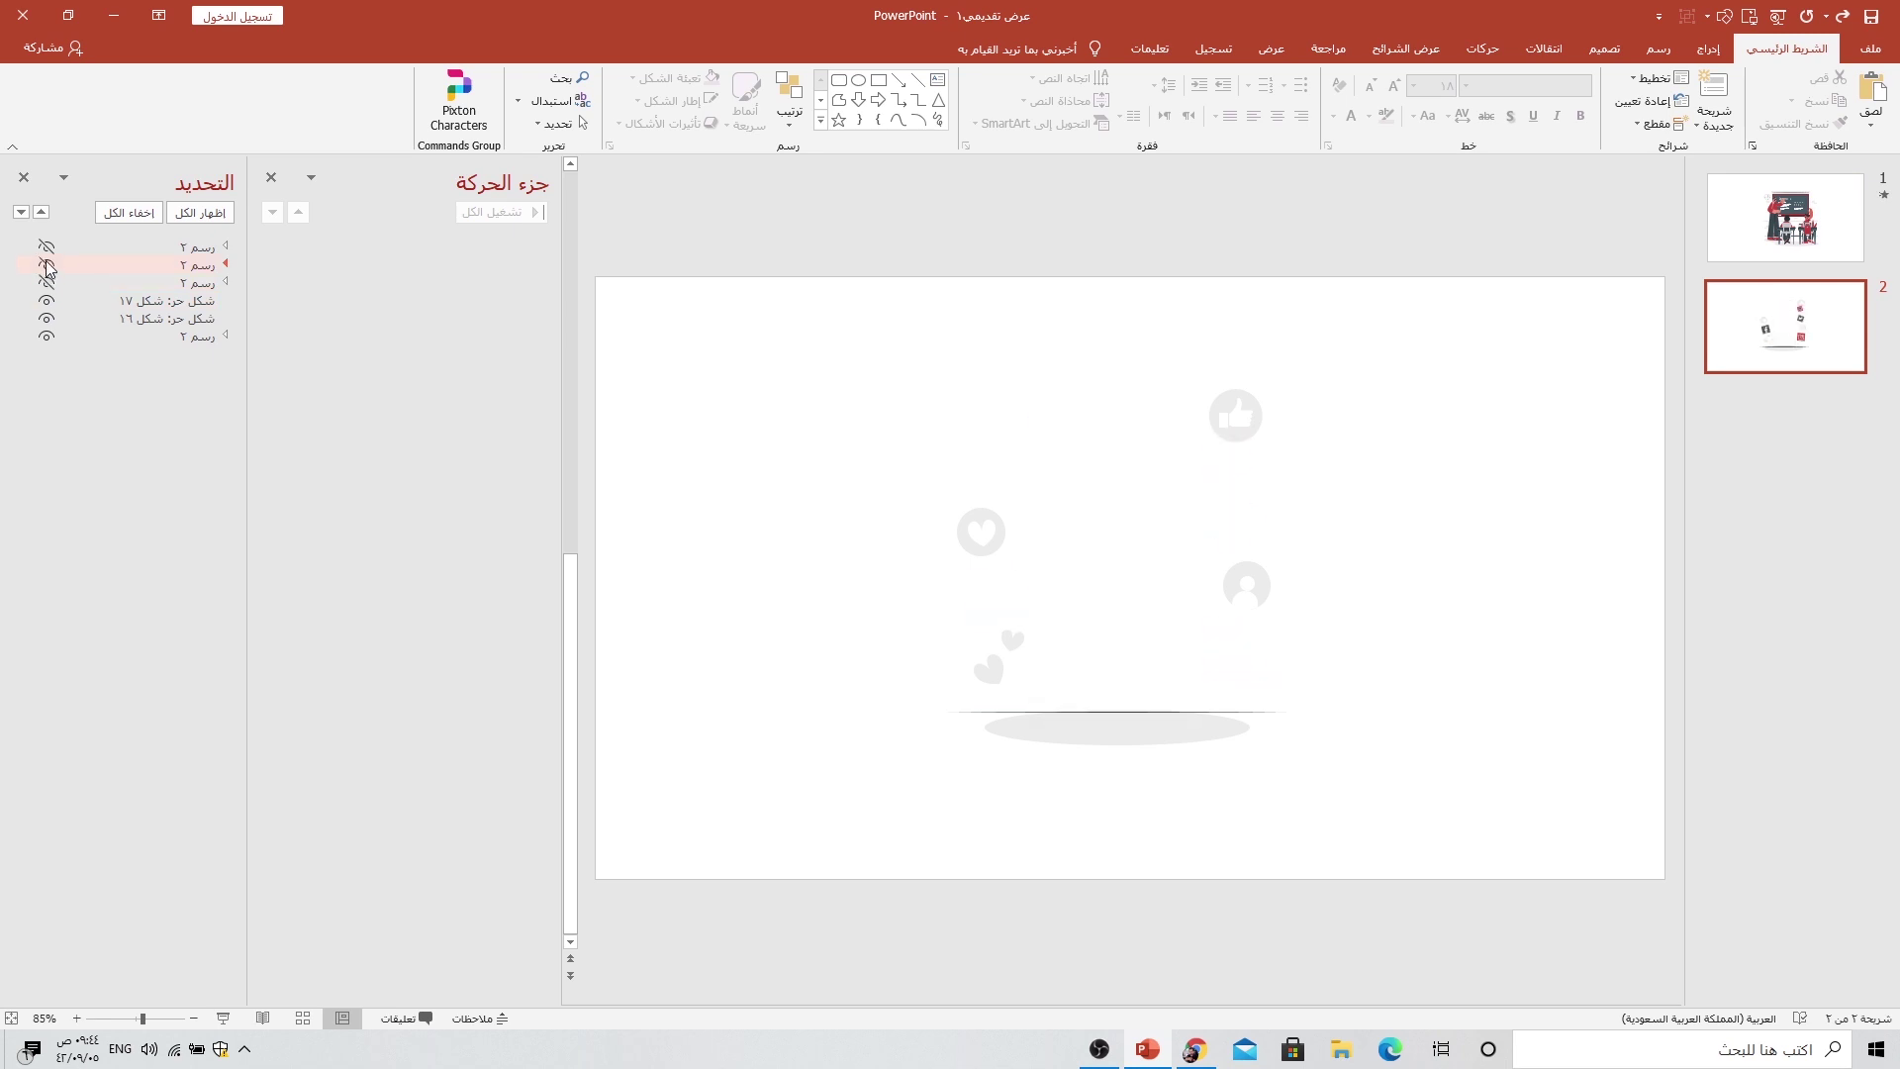
left_click(46, 248)
left_click(47, 247)
left_click_drag(779, 253, 1560, 880)
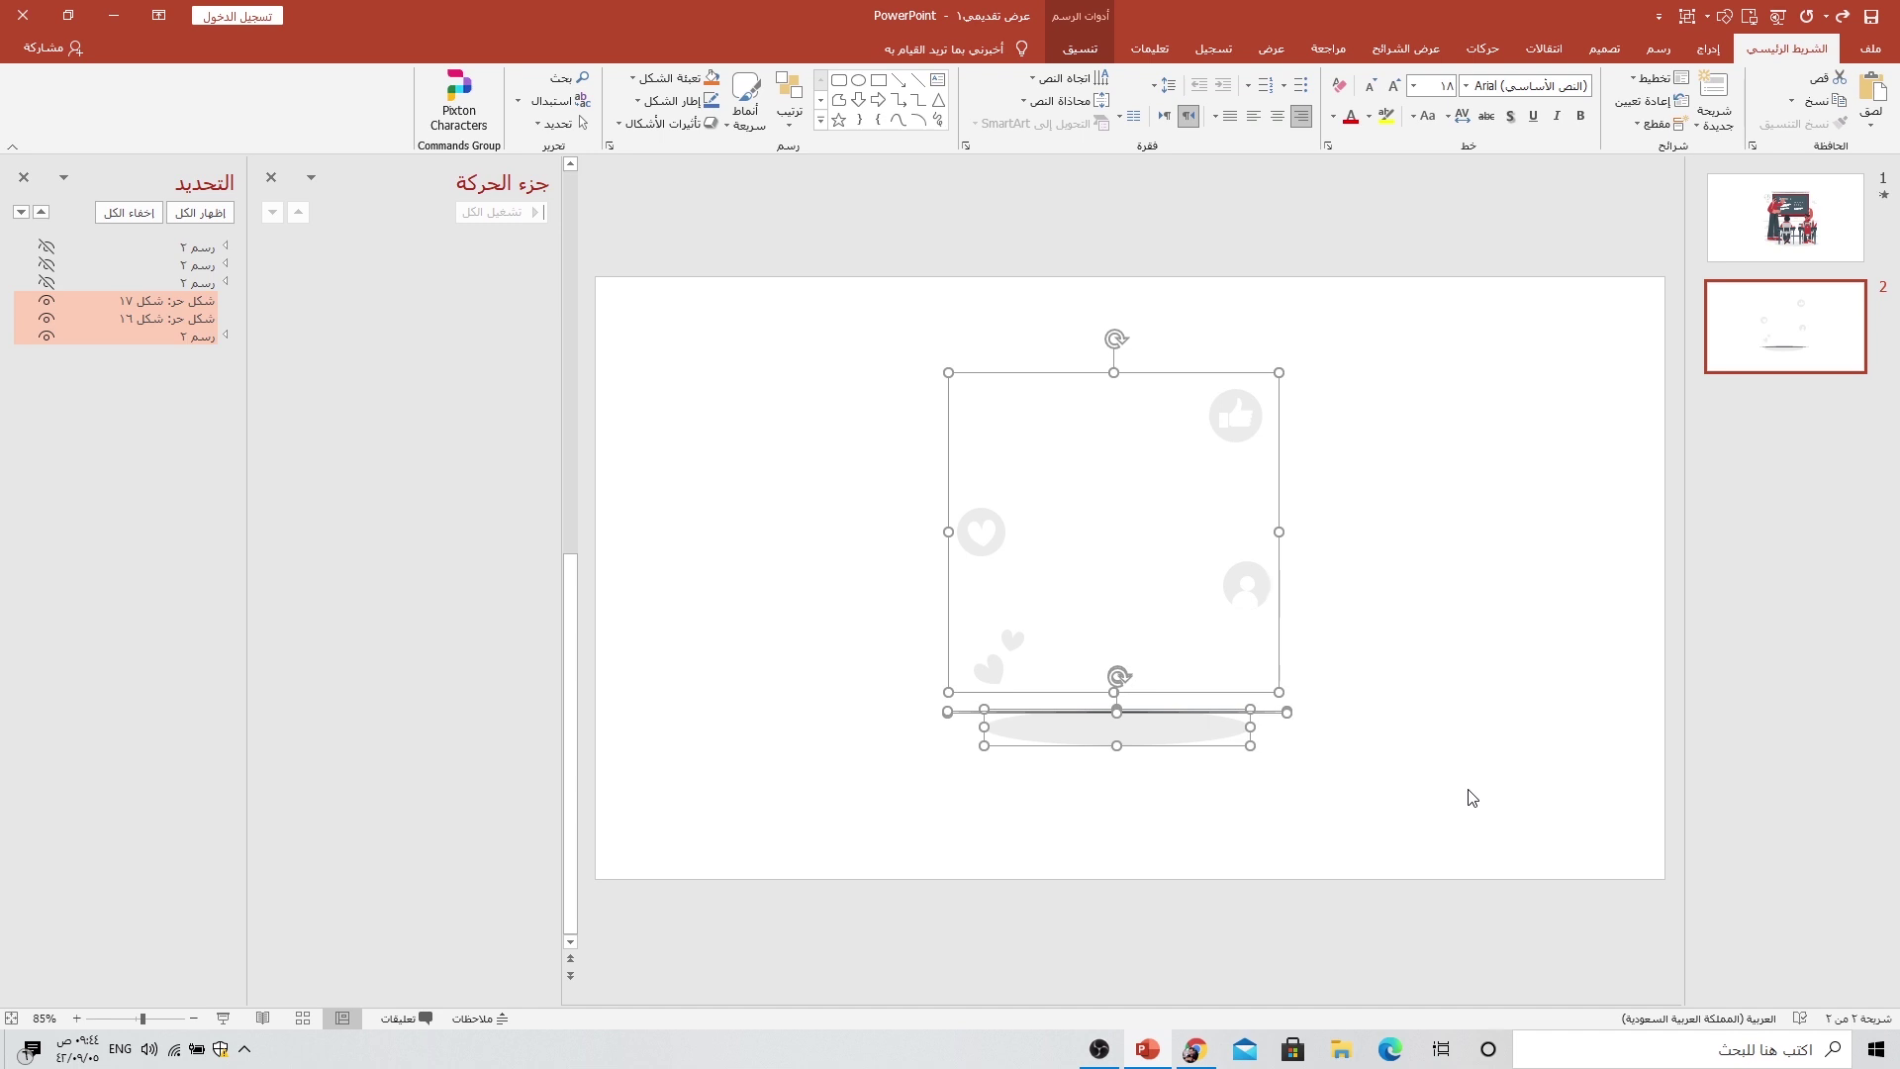
key("ctrl+g")
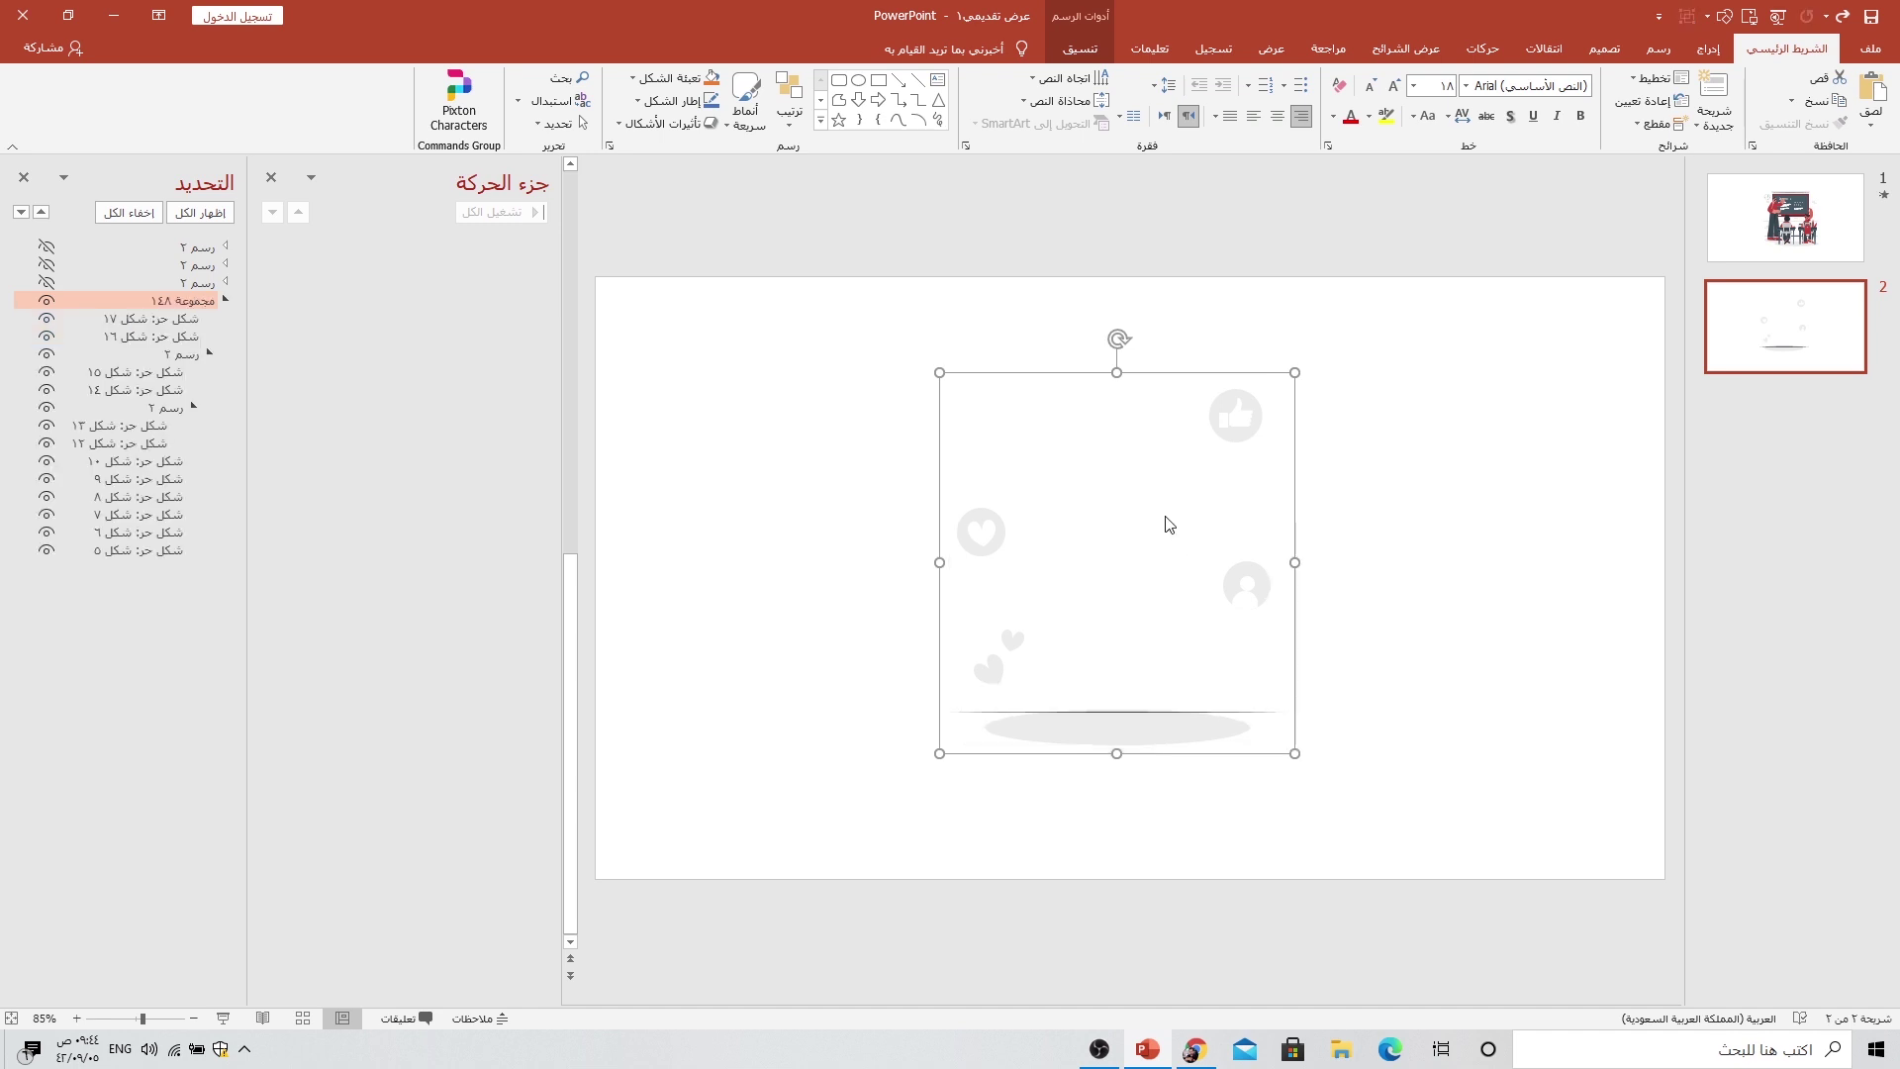
Step: Apply a Float In entrance with the Float Down direction to the background icon group
left_click(1489, 57)
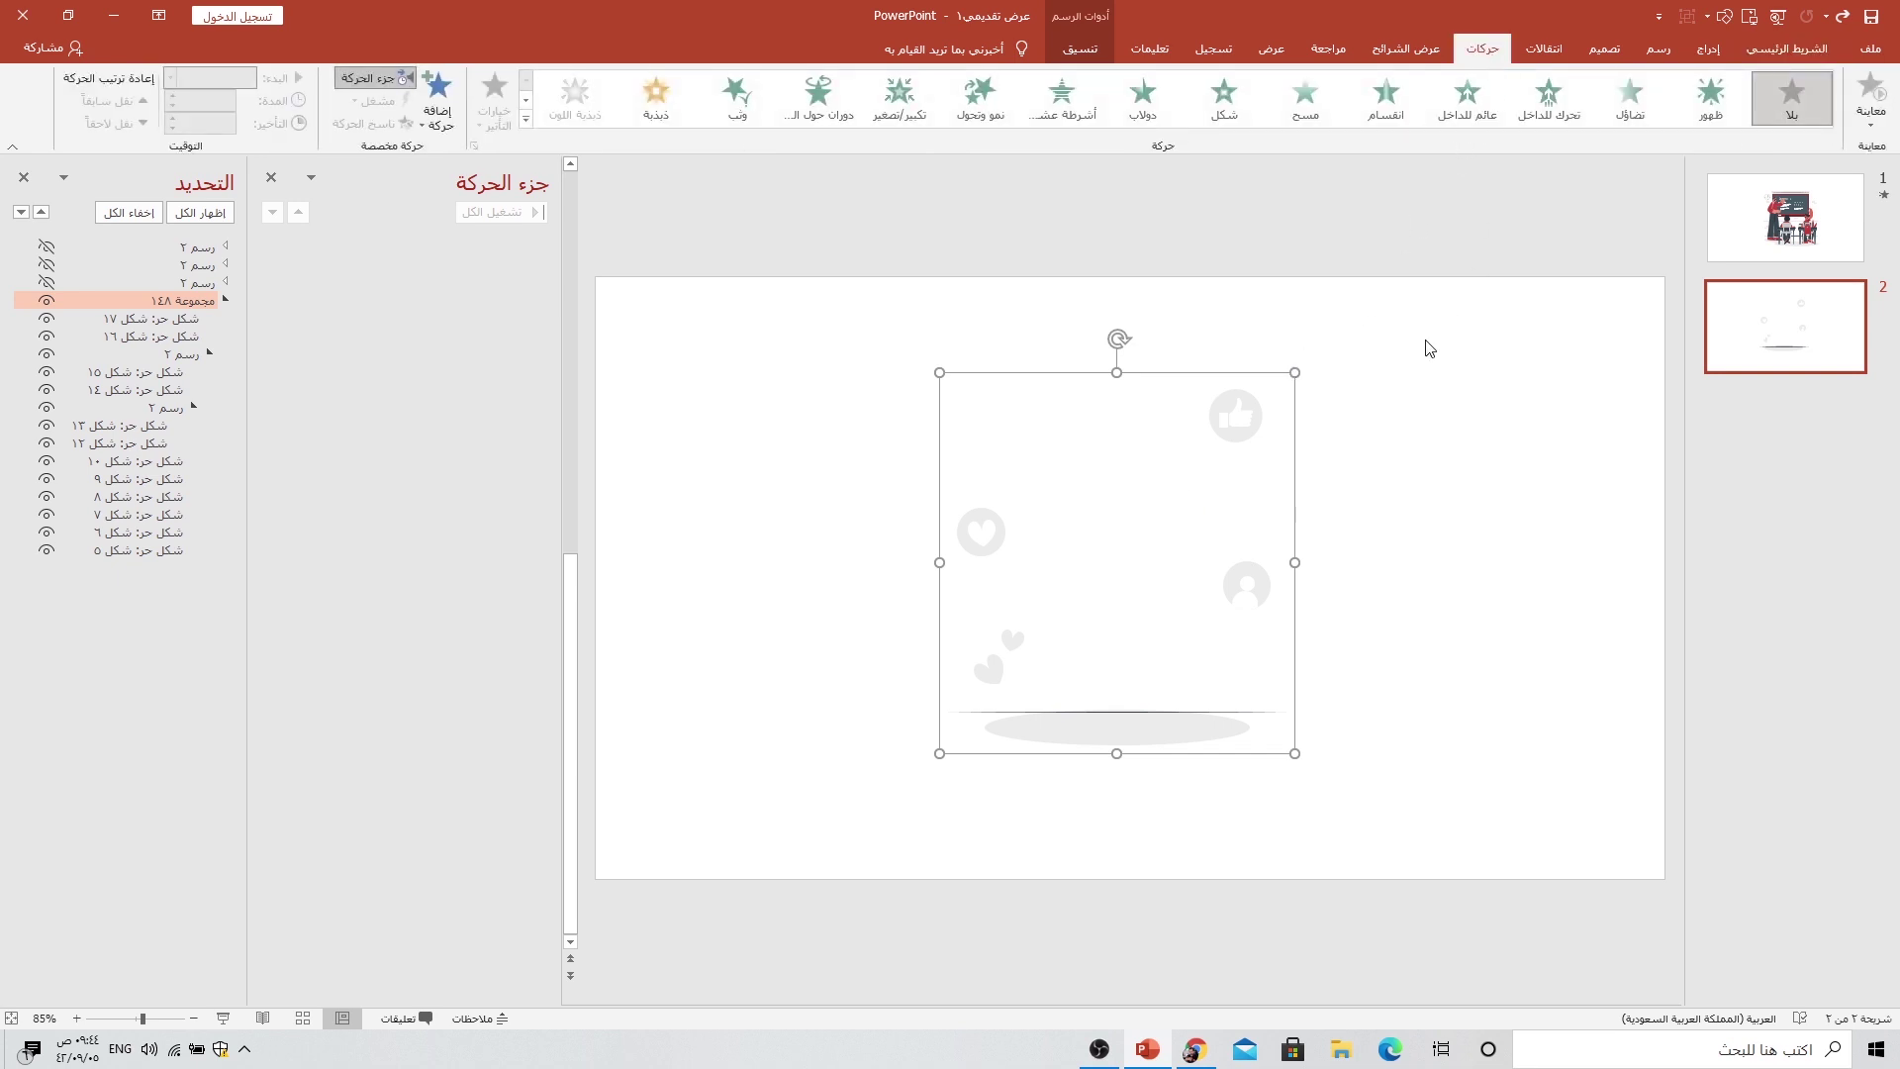
left_click(1467, 99)
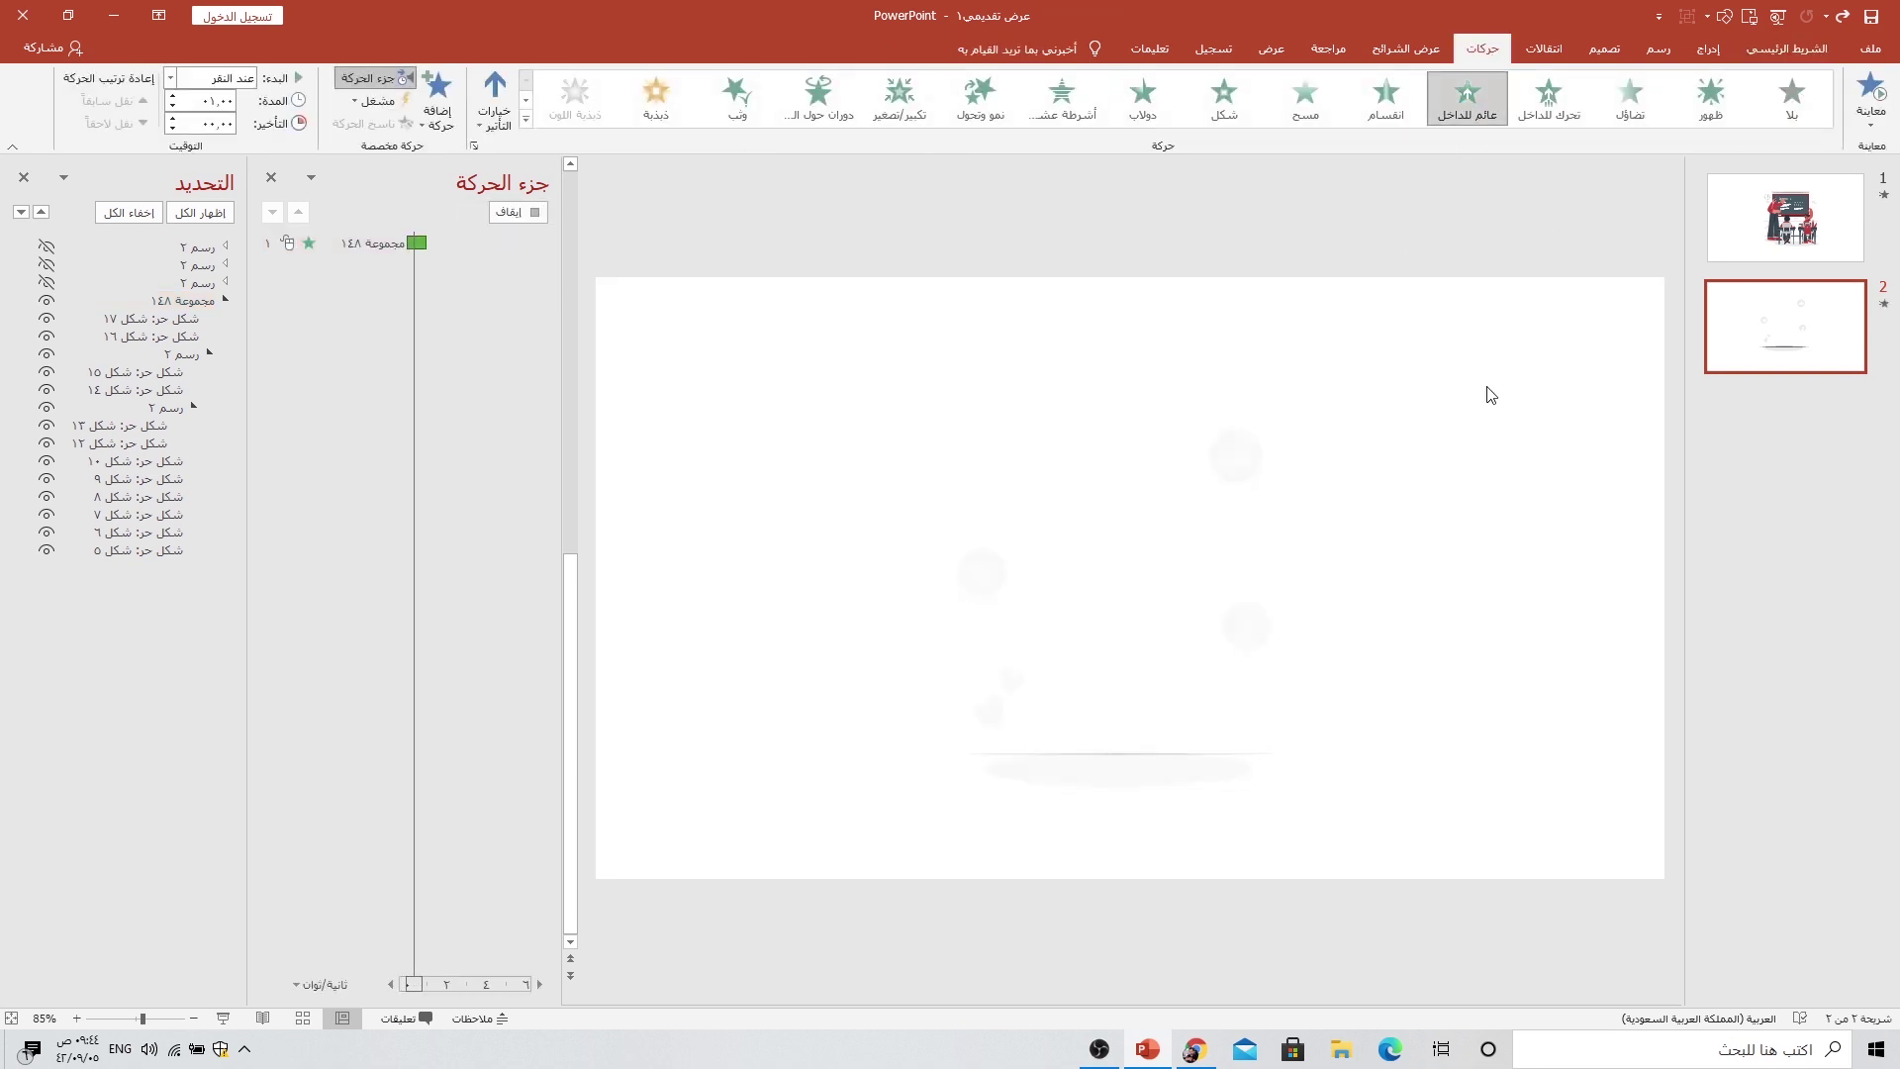
left_click(485, 127)
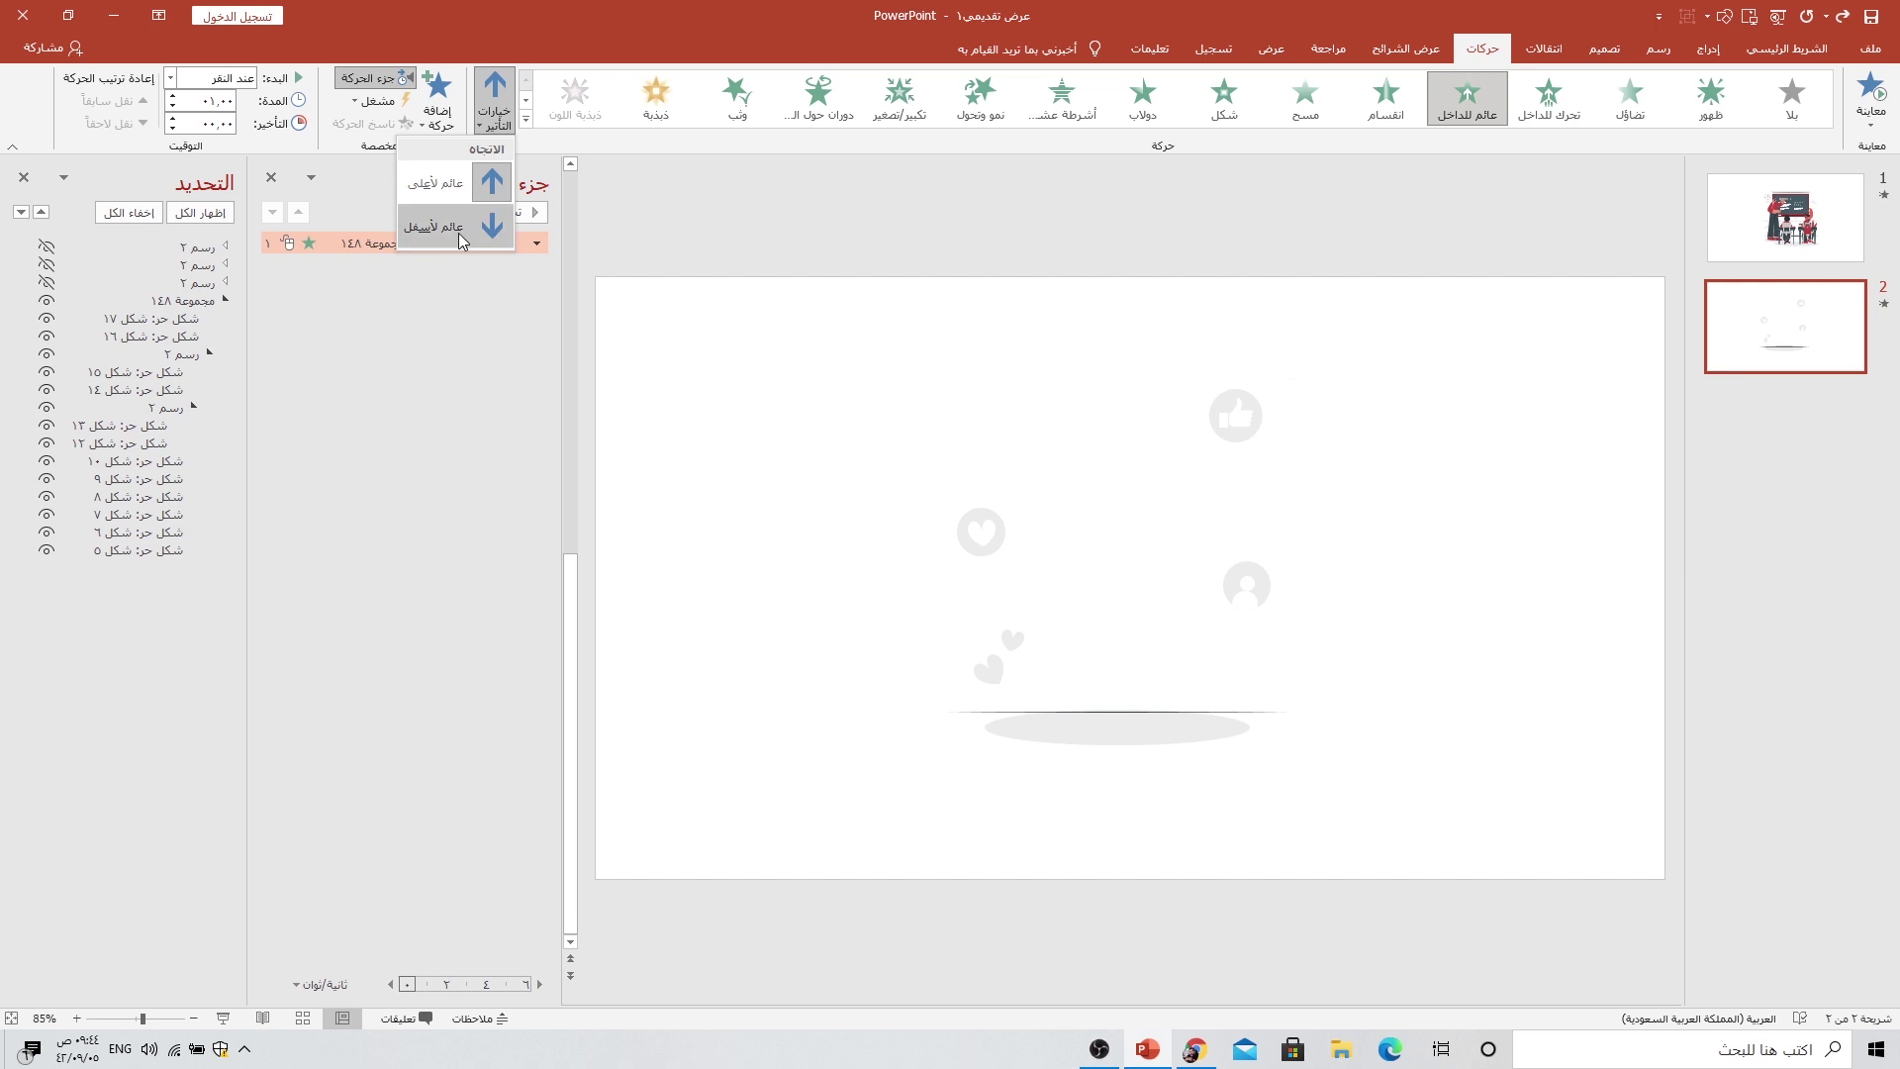
left_click(460, 228)
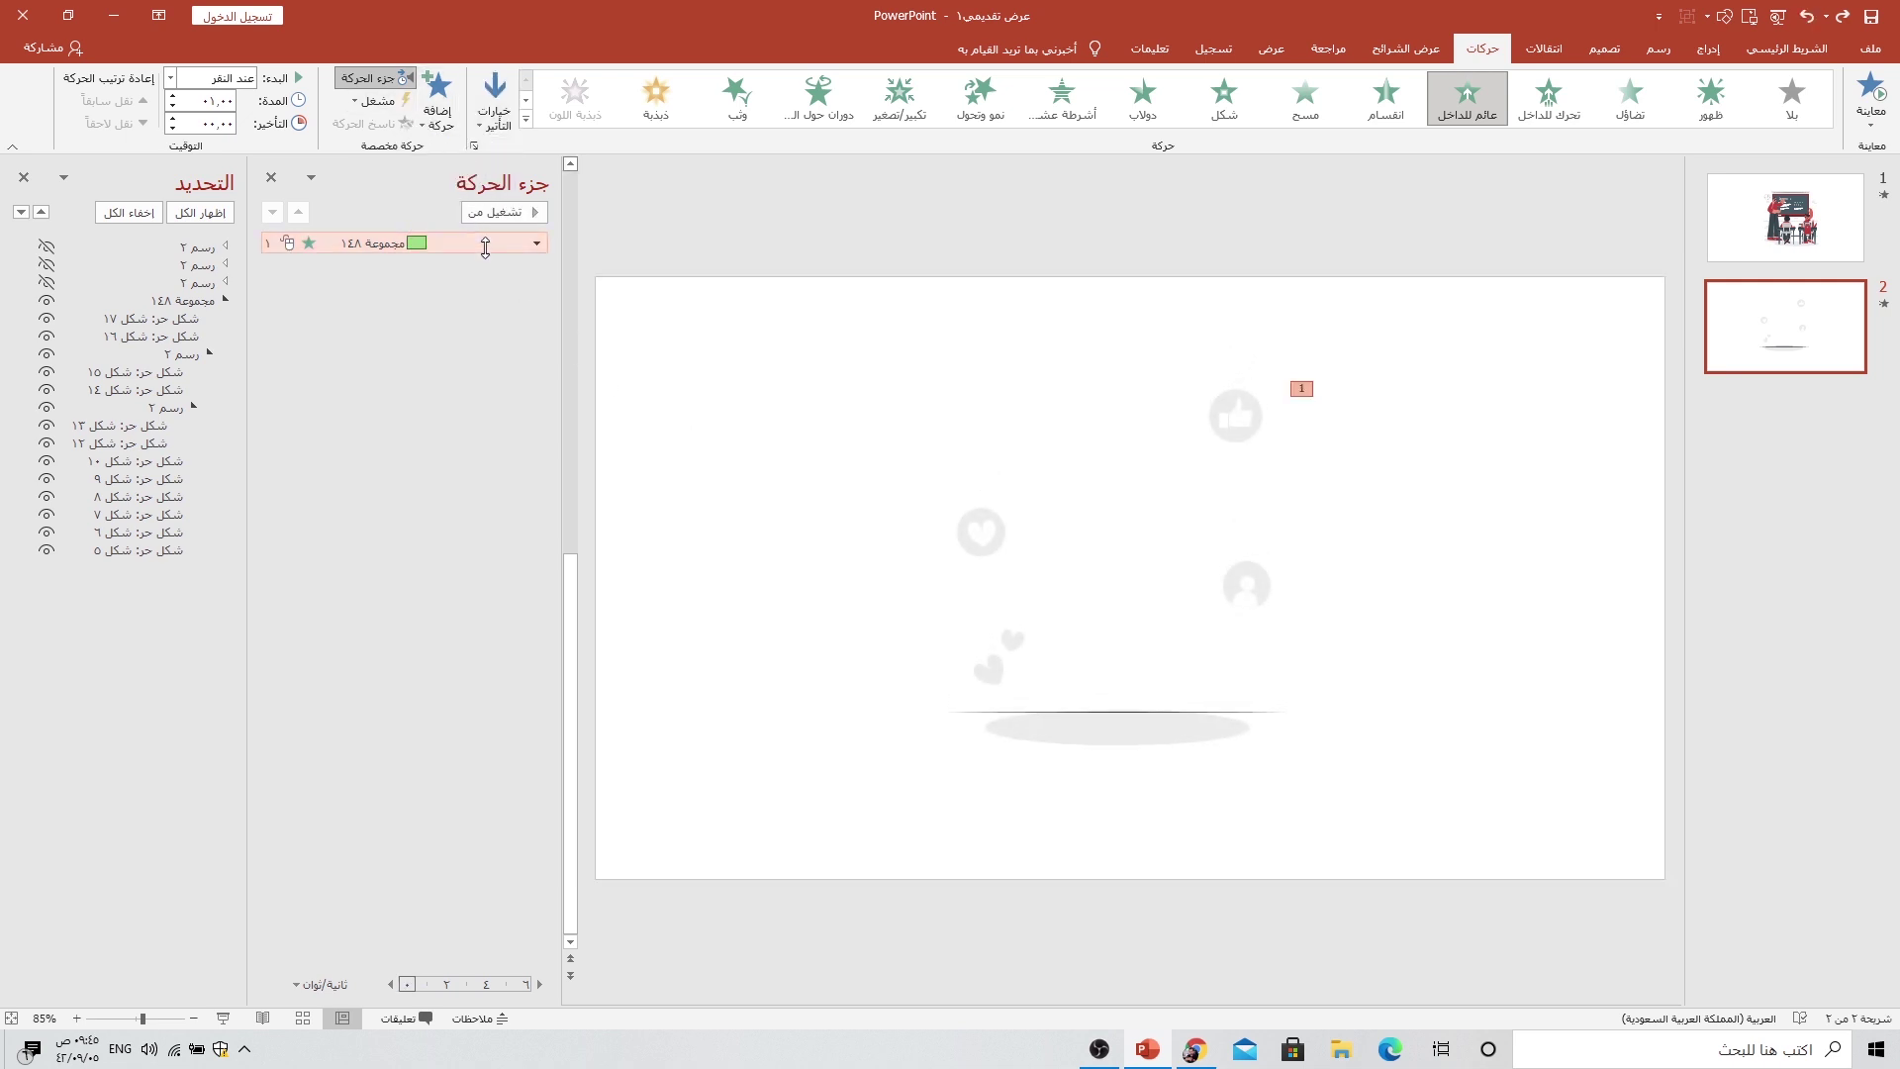
Step: Set the Float Down timing to a 1-second duration starting With Previous
double_click(484, 245)
left_click(774, 394)
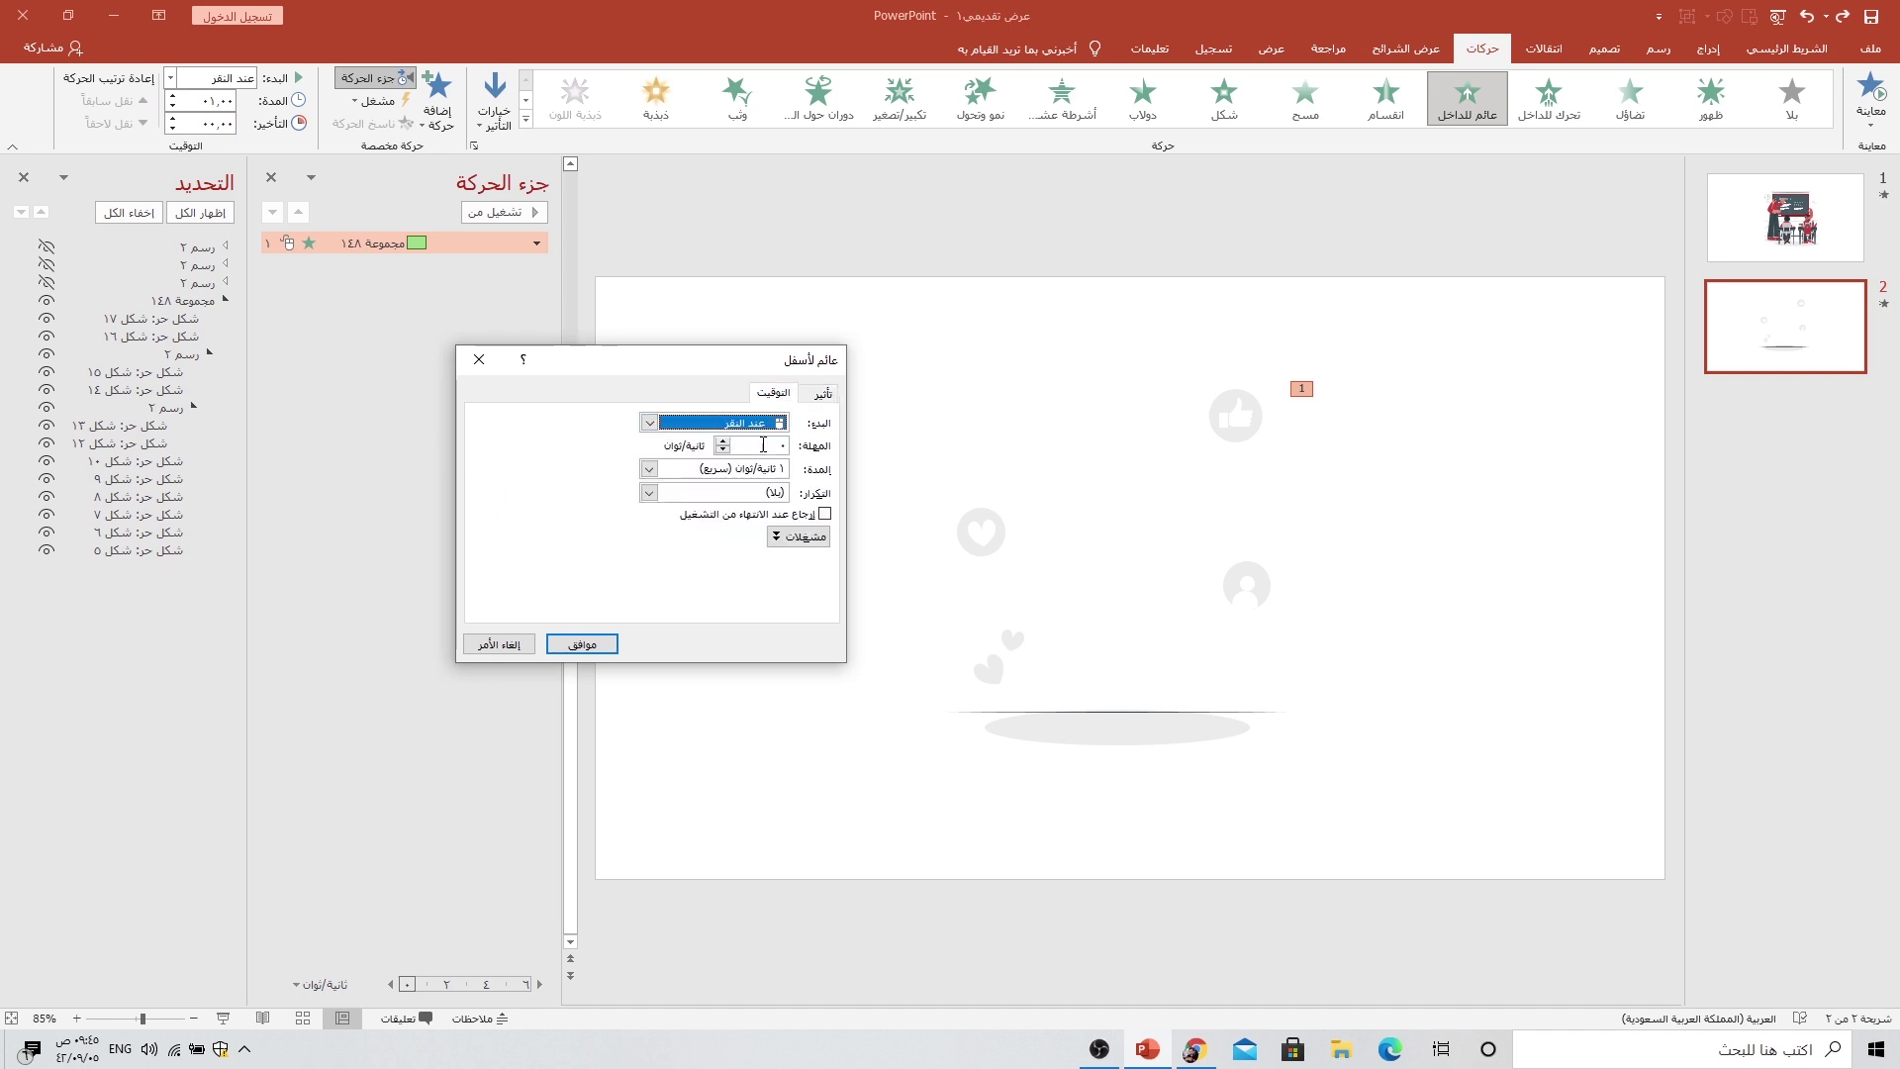
left_click(650, 473)
left_click(690, 564)
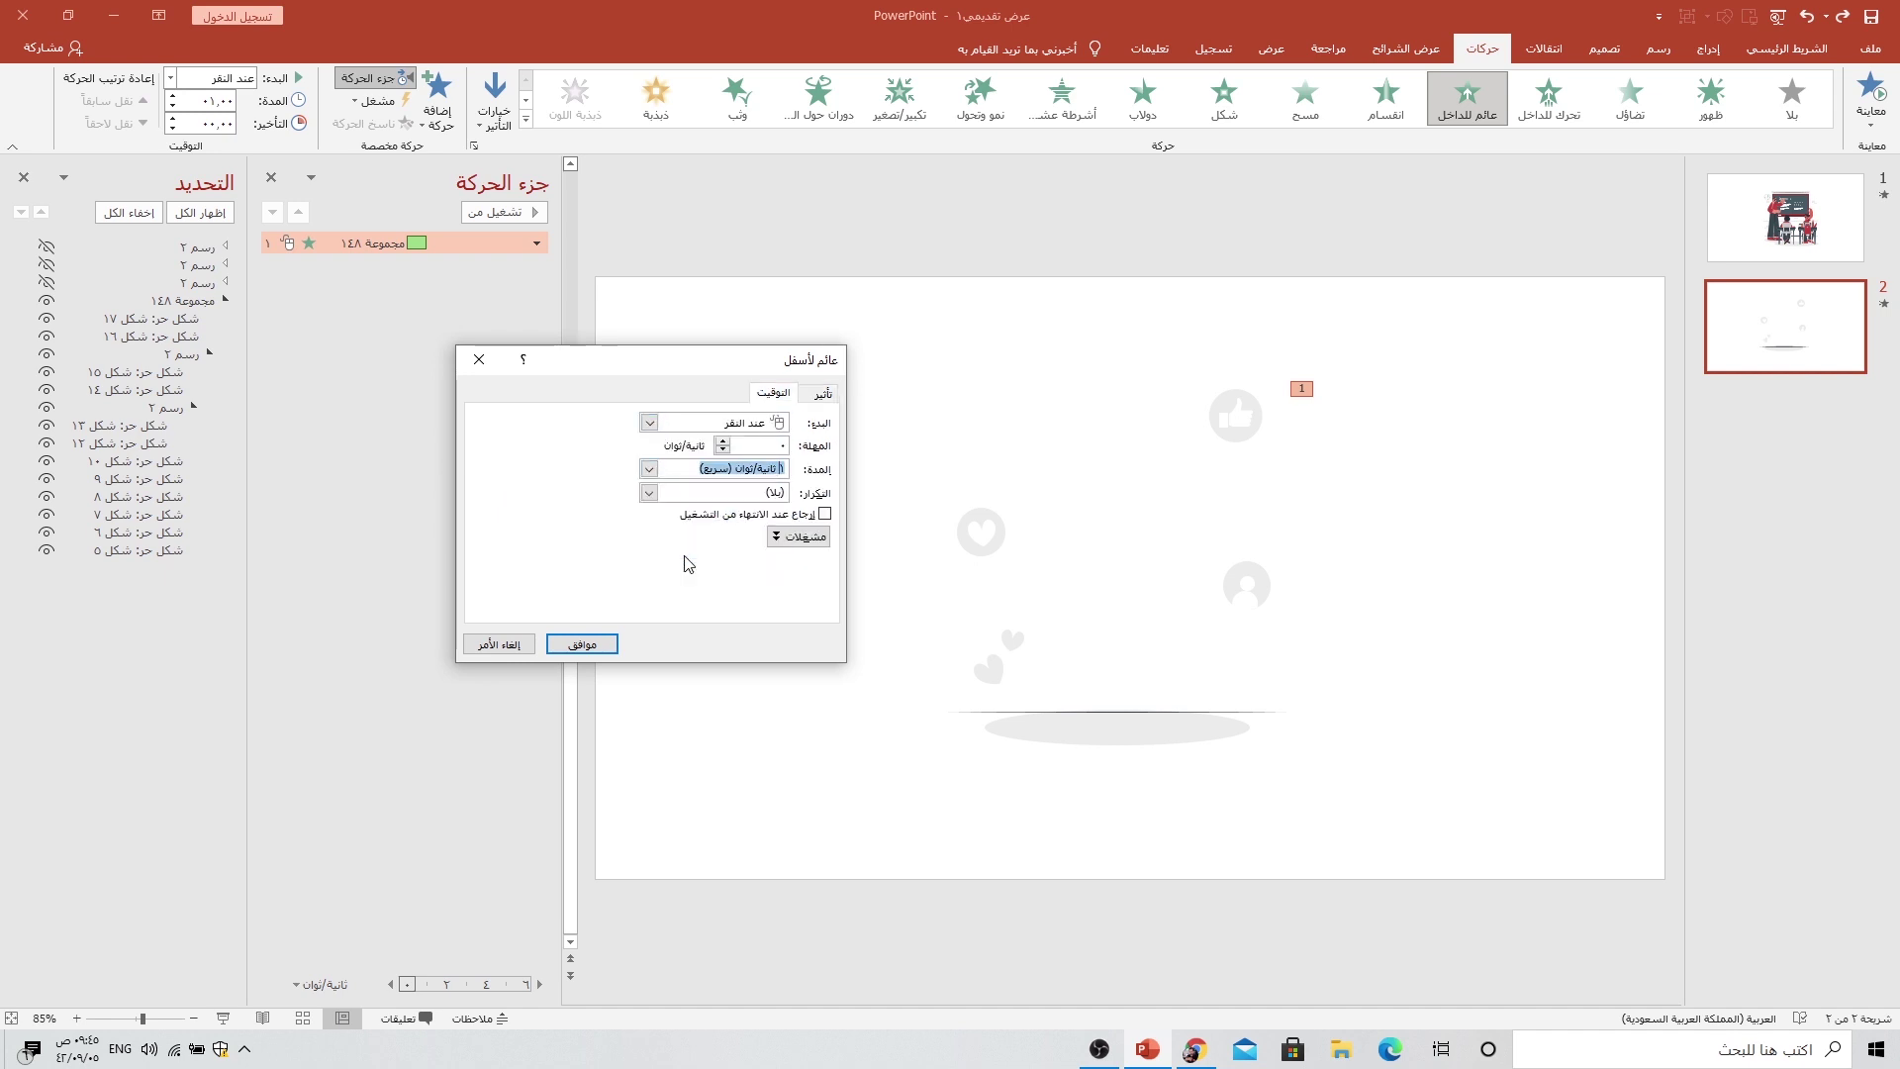
left_click(649, 492)
left_click(649, 493)
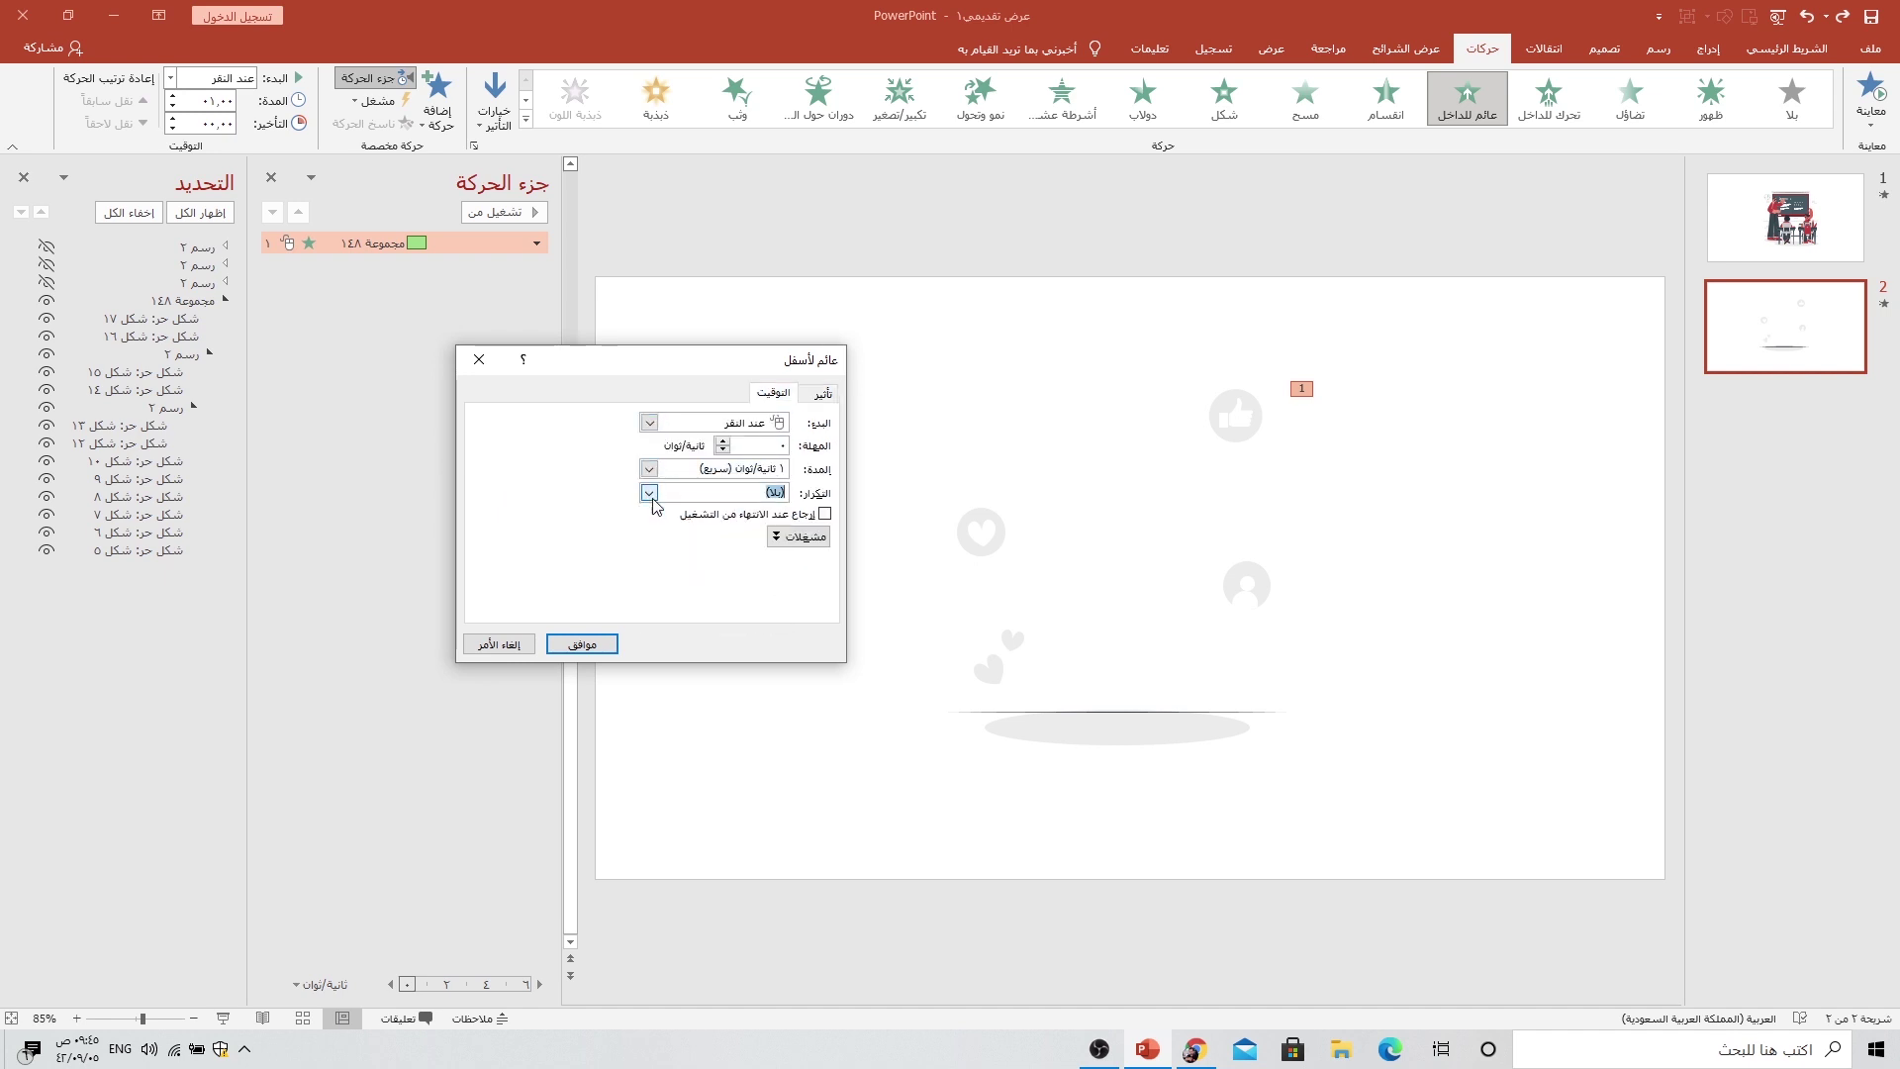
left_click(650, 423)
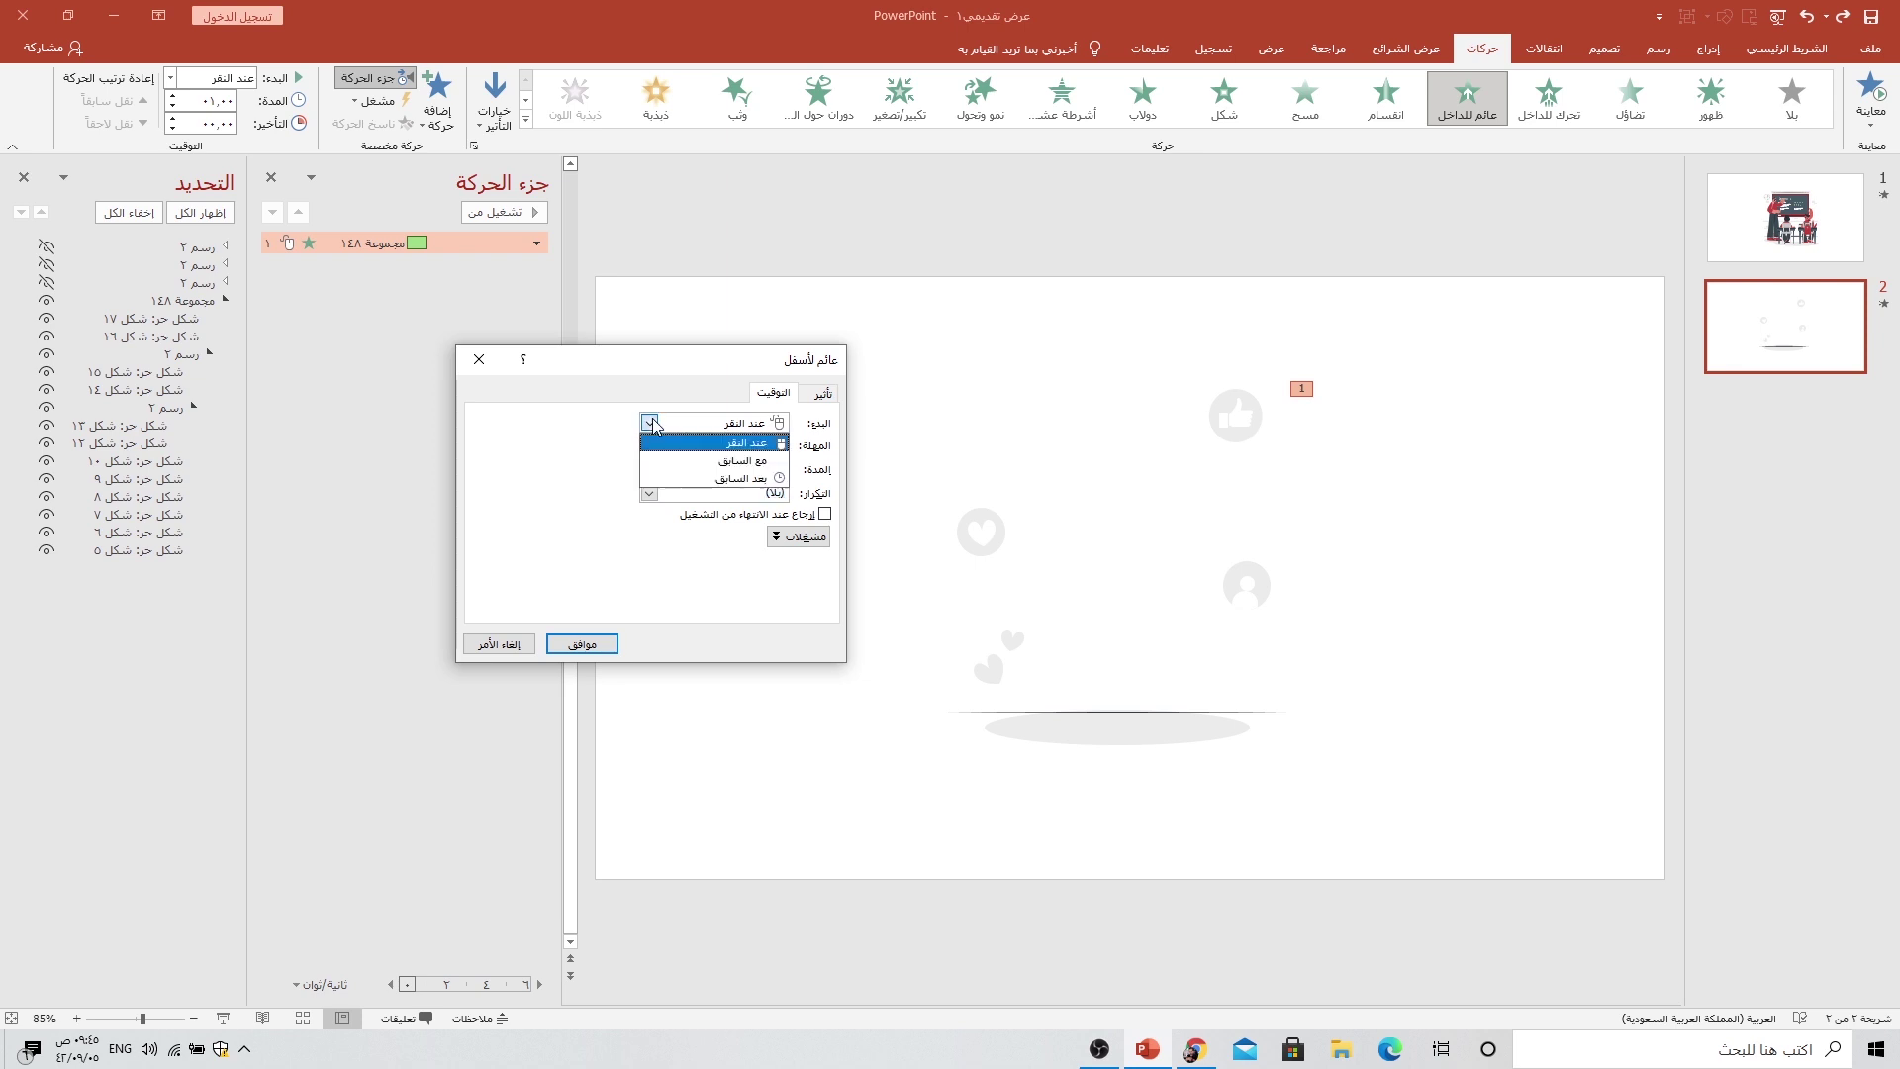
left_click(717, 462)
left_click(582, 644)
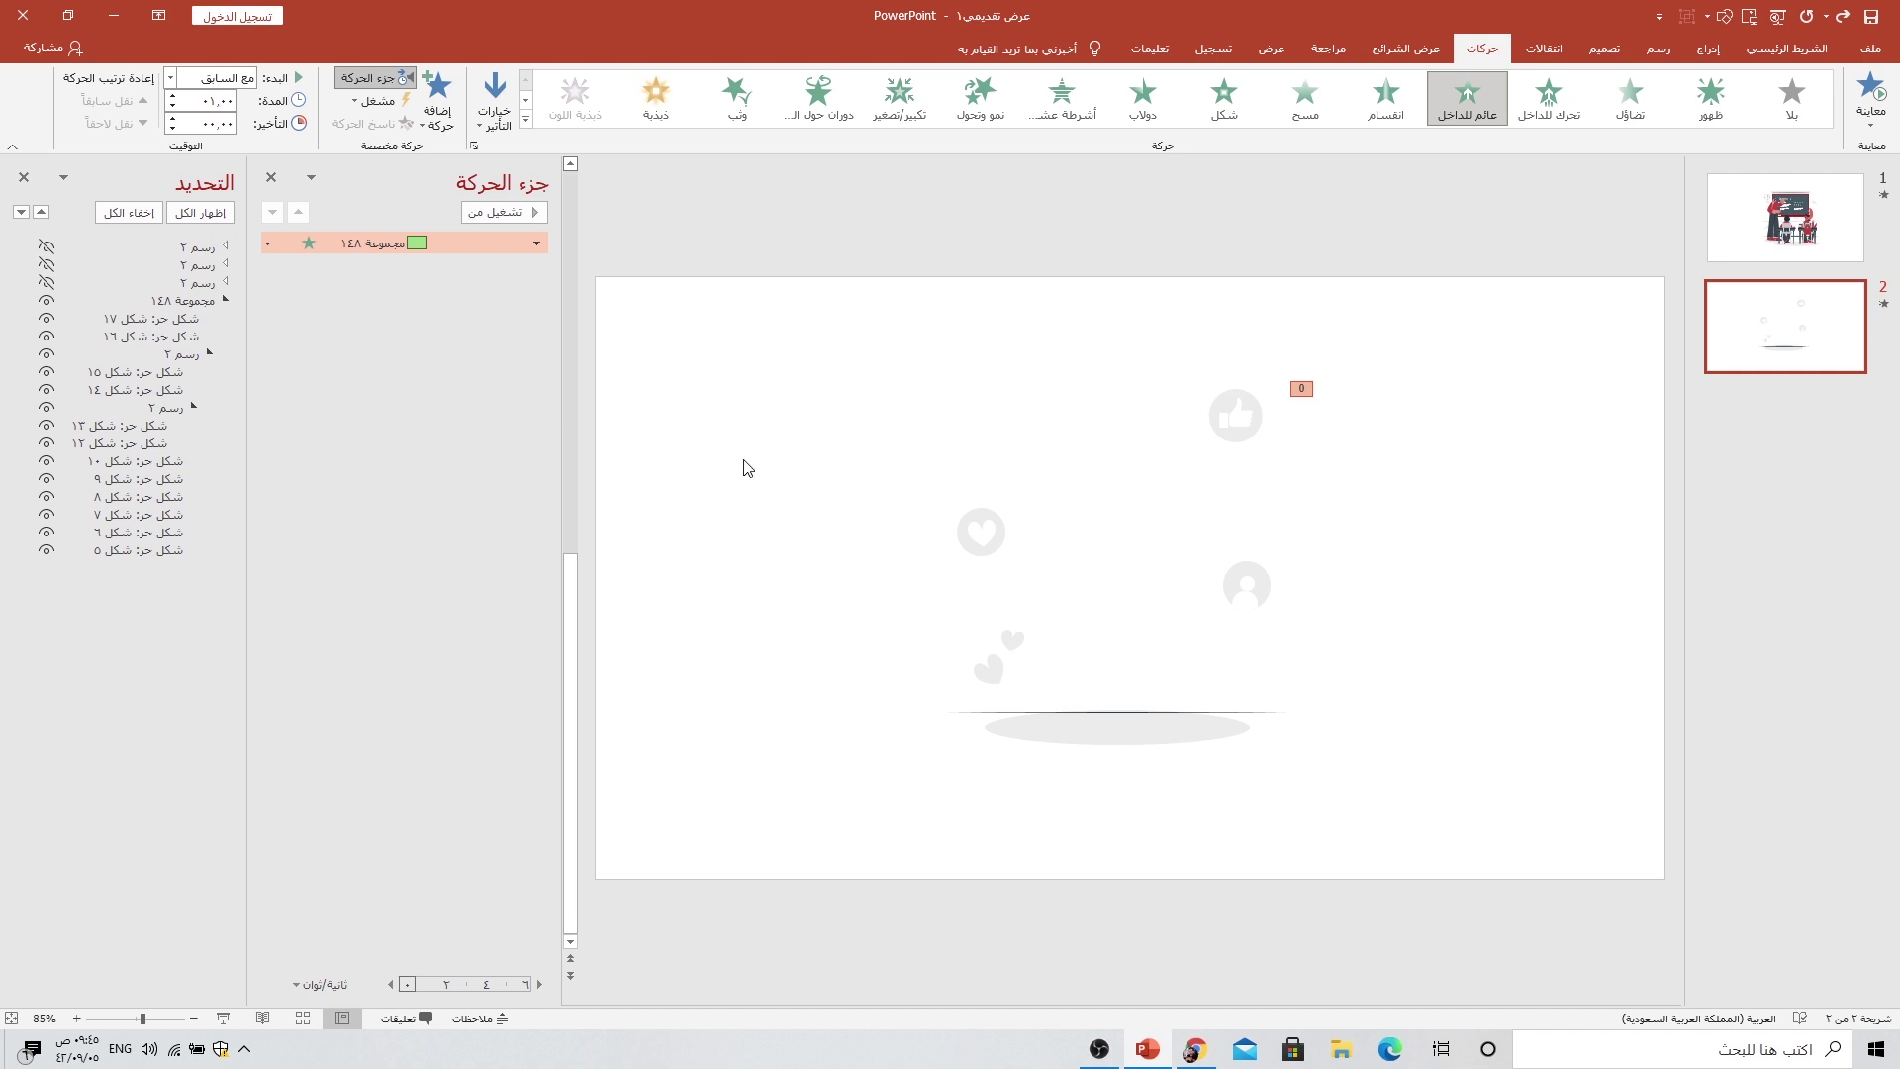
left_click(476, 495)
Step: Unhide the phone drawing and give it a Zoom entrance centred on the object
left_click(228, 300)
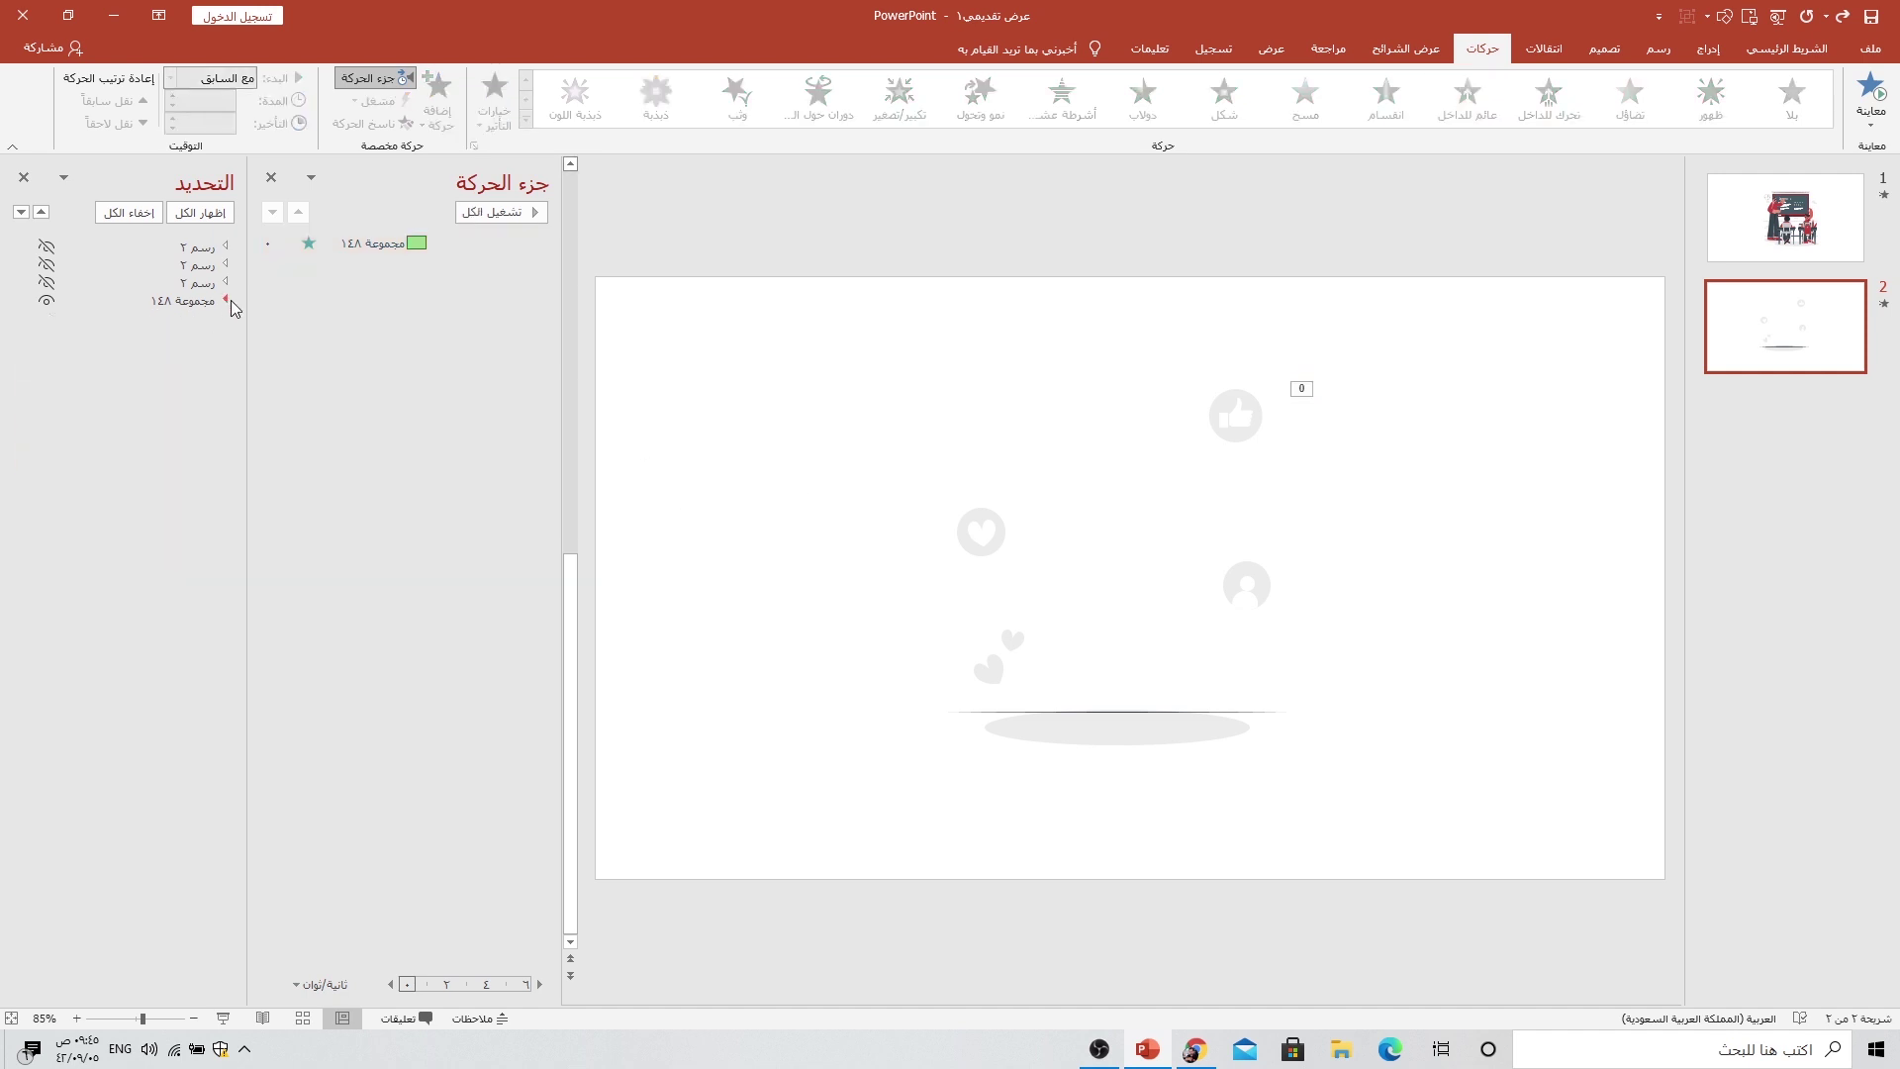
left_click(47, 285)
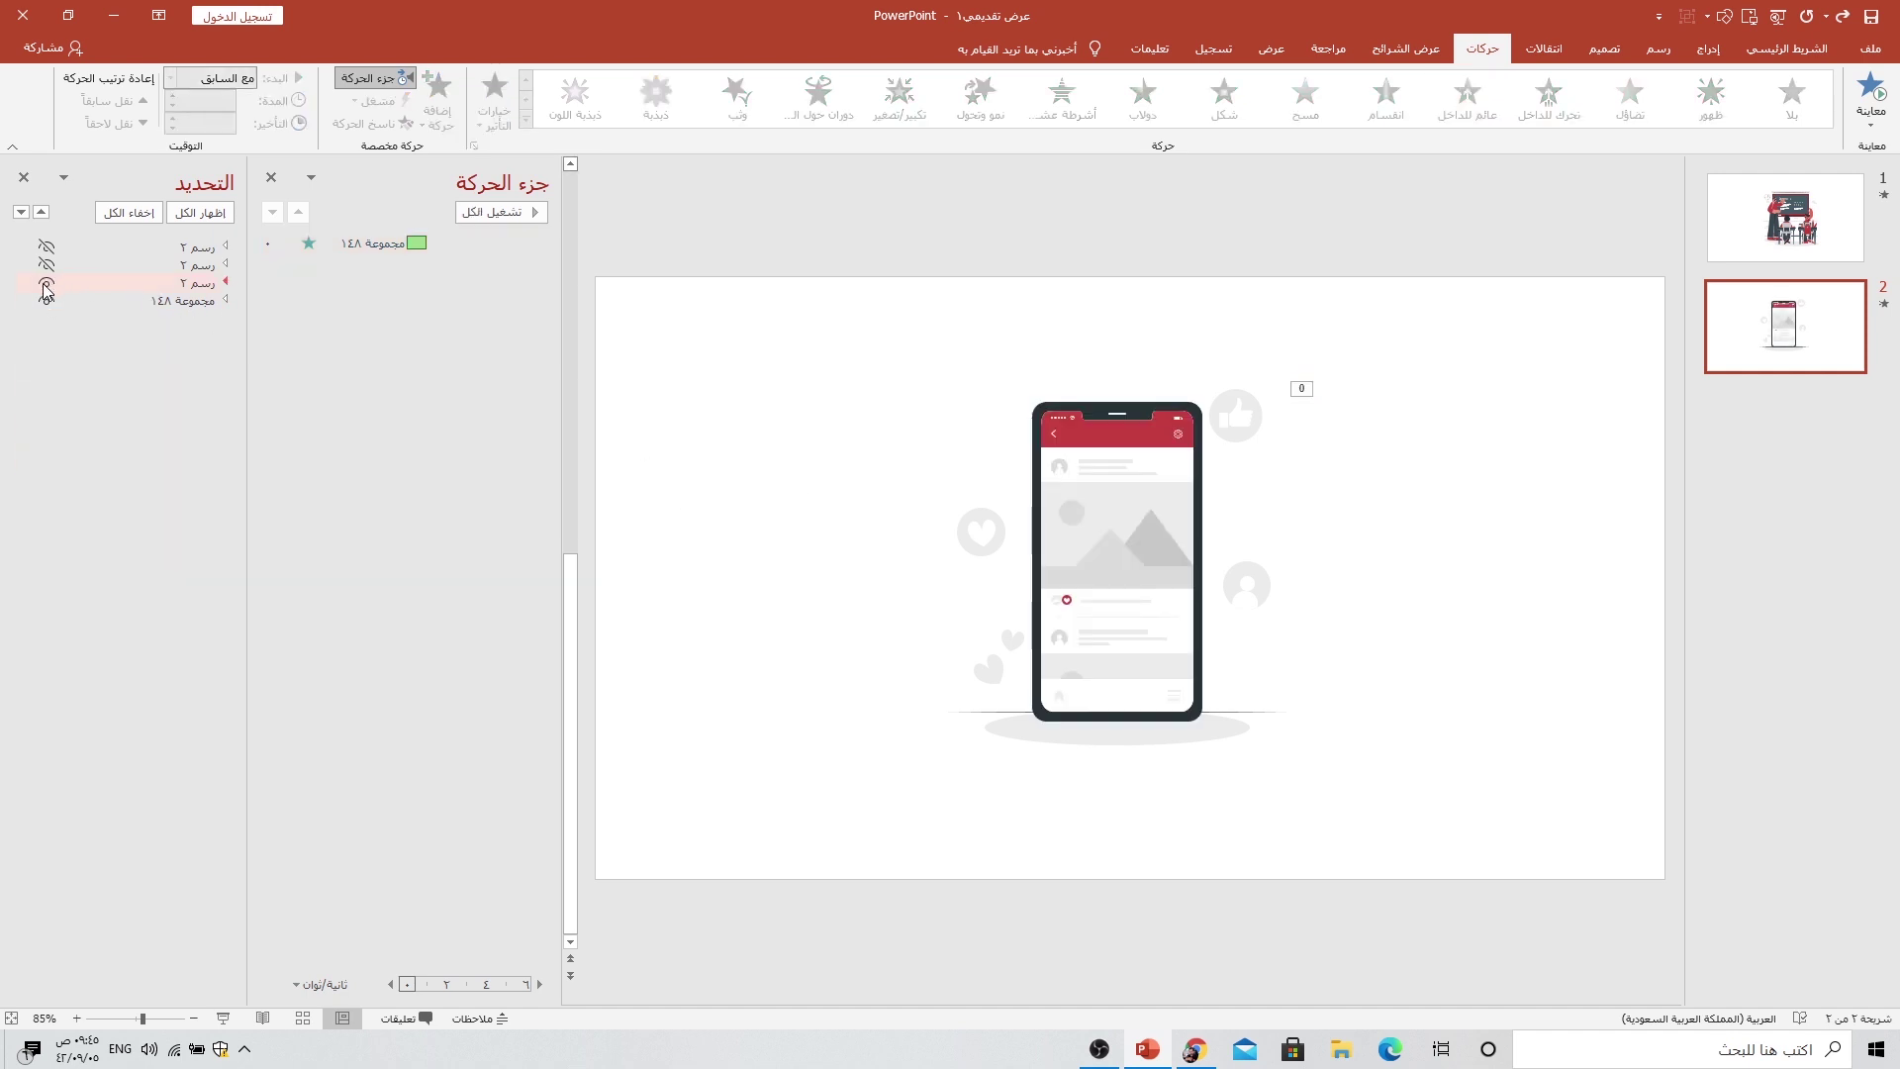
left_click(1101, 461)
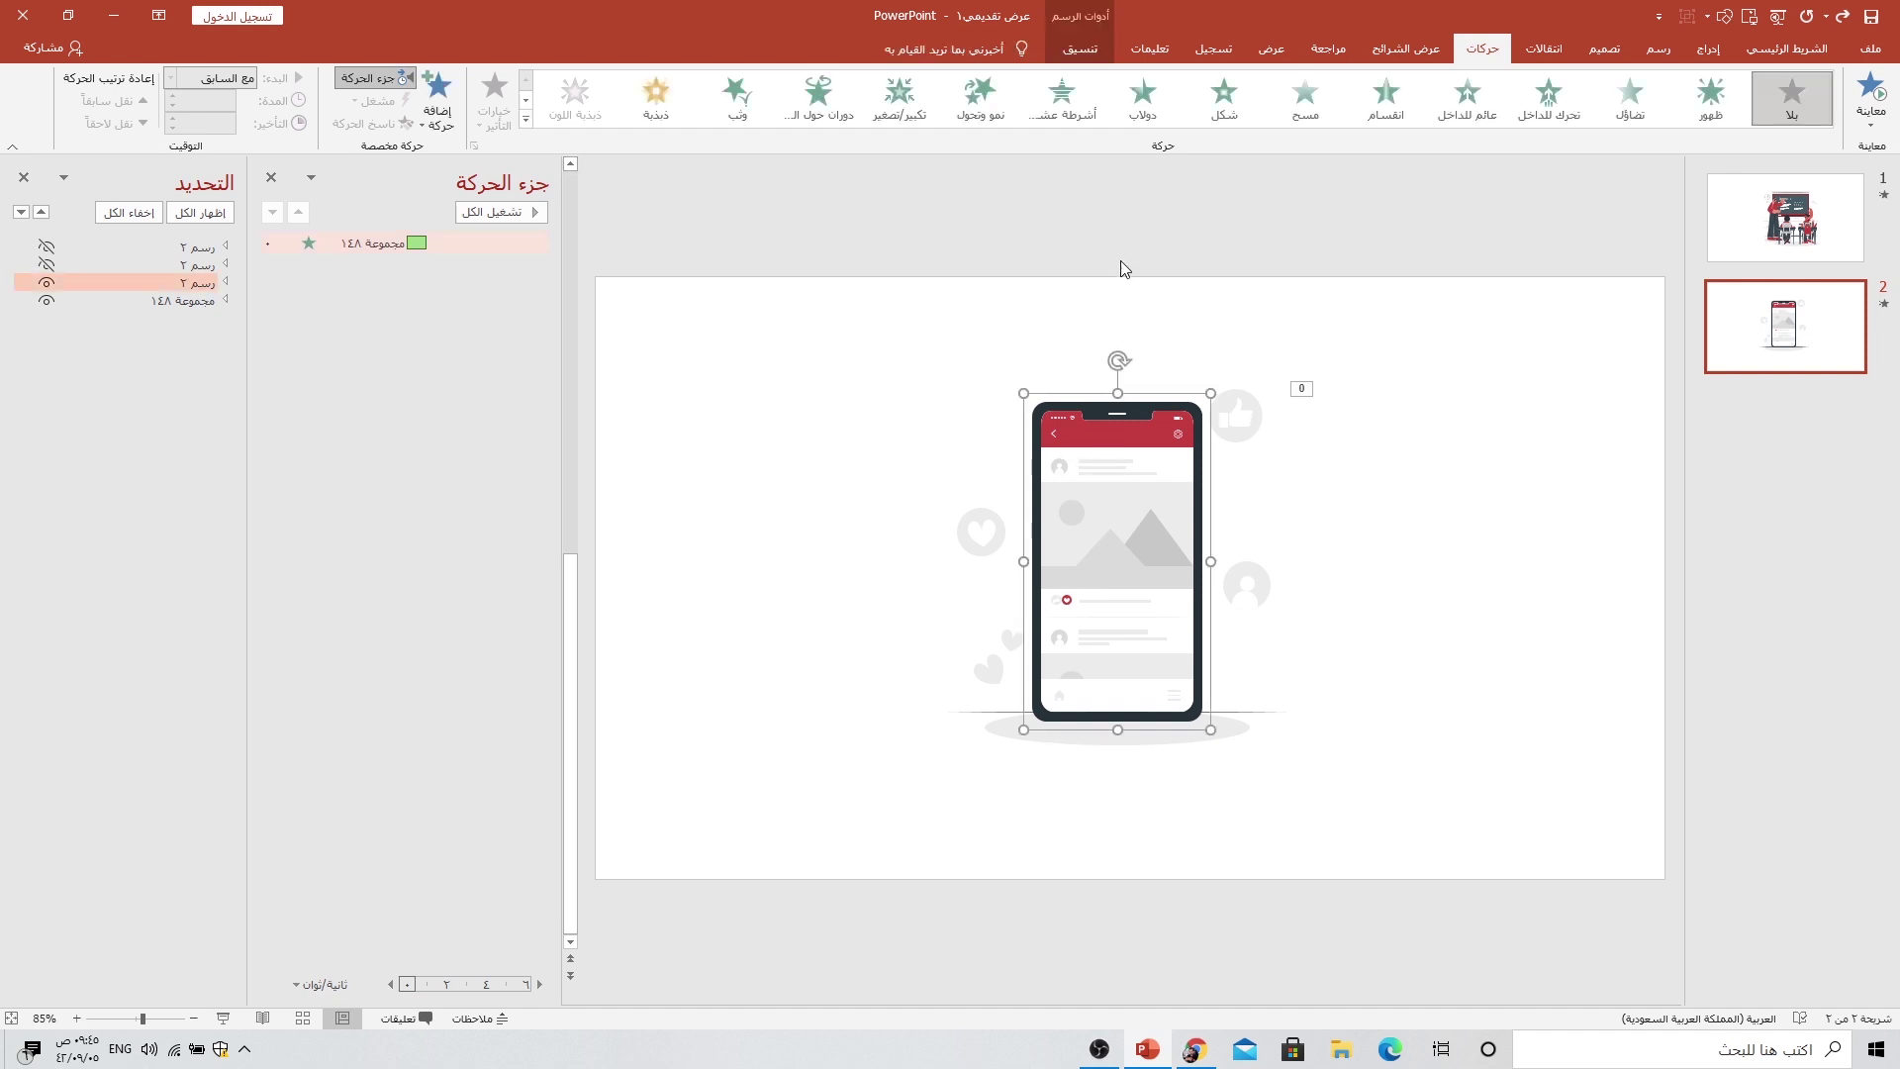
left_click(525, 120)
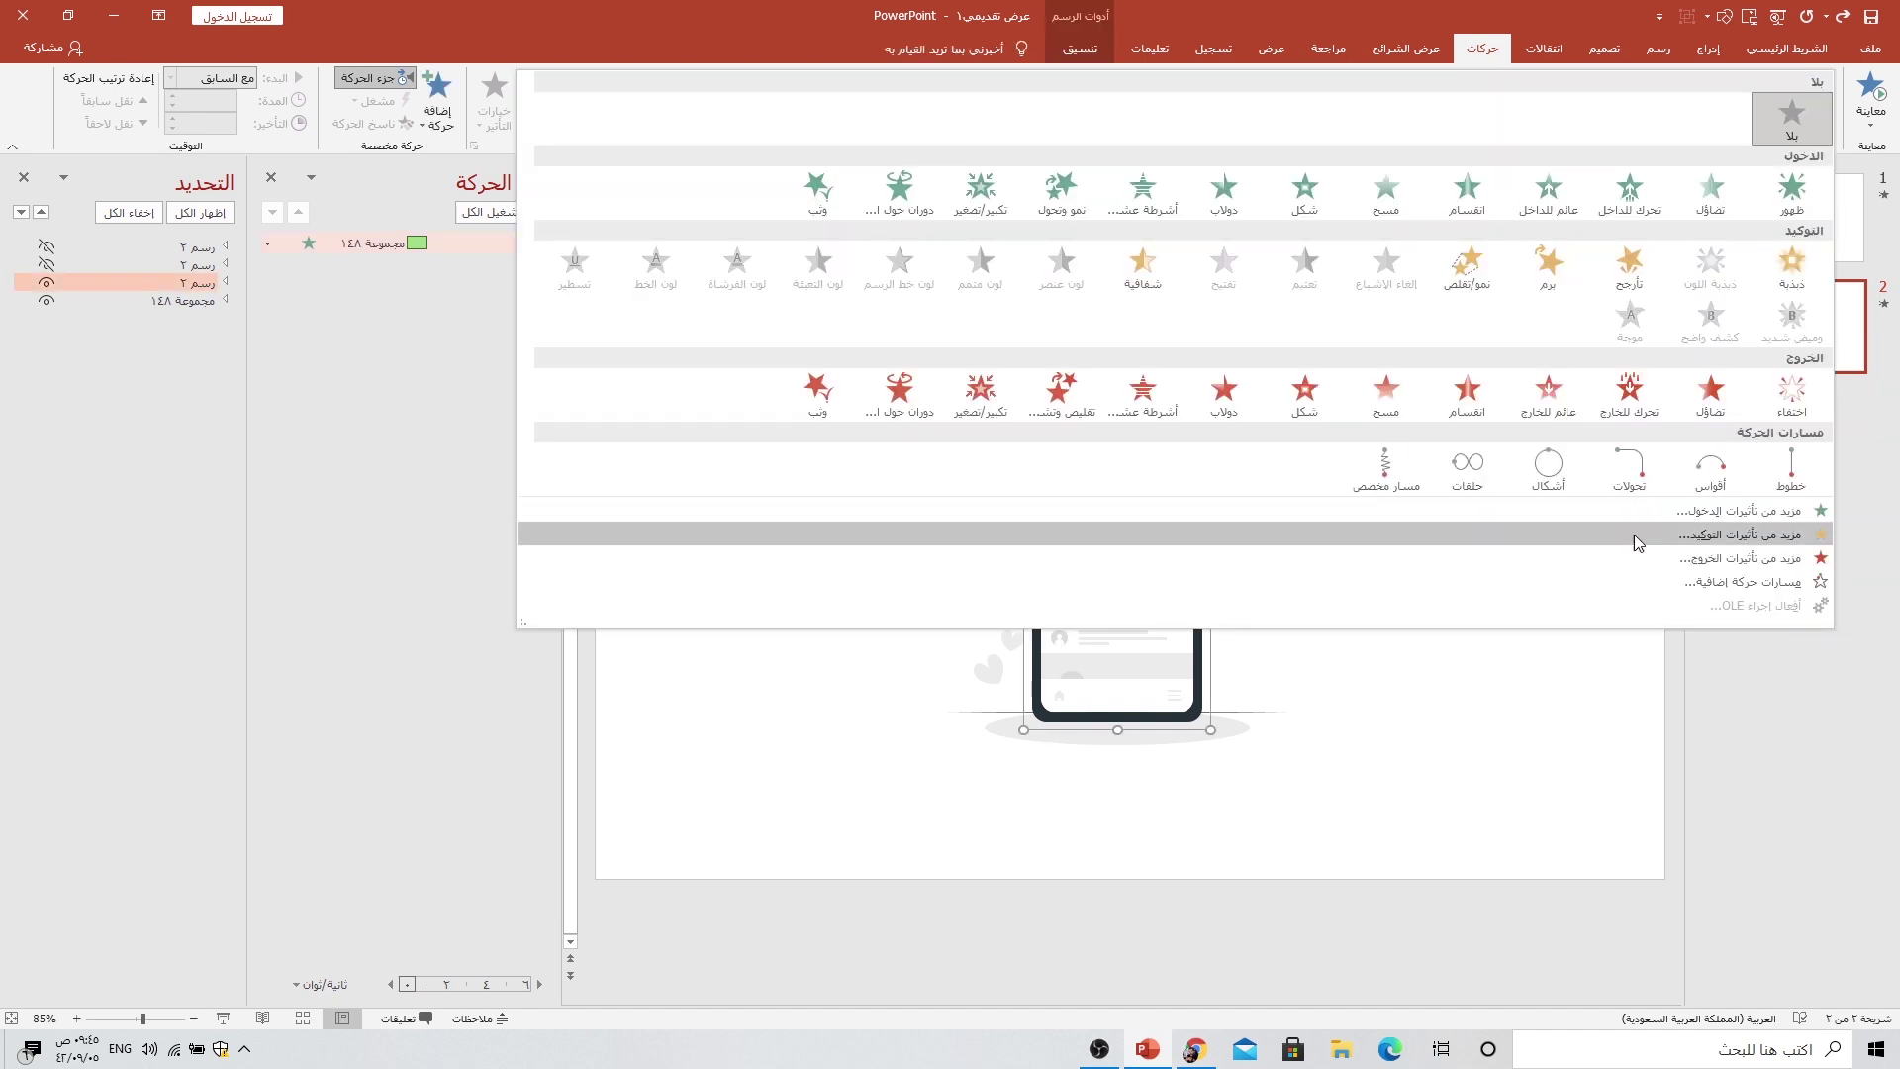
left_click(1702, 510)
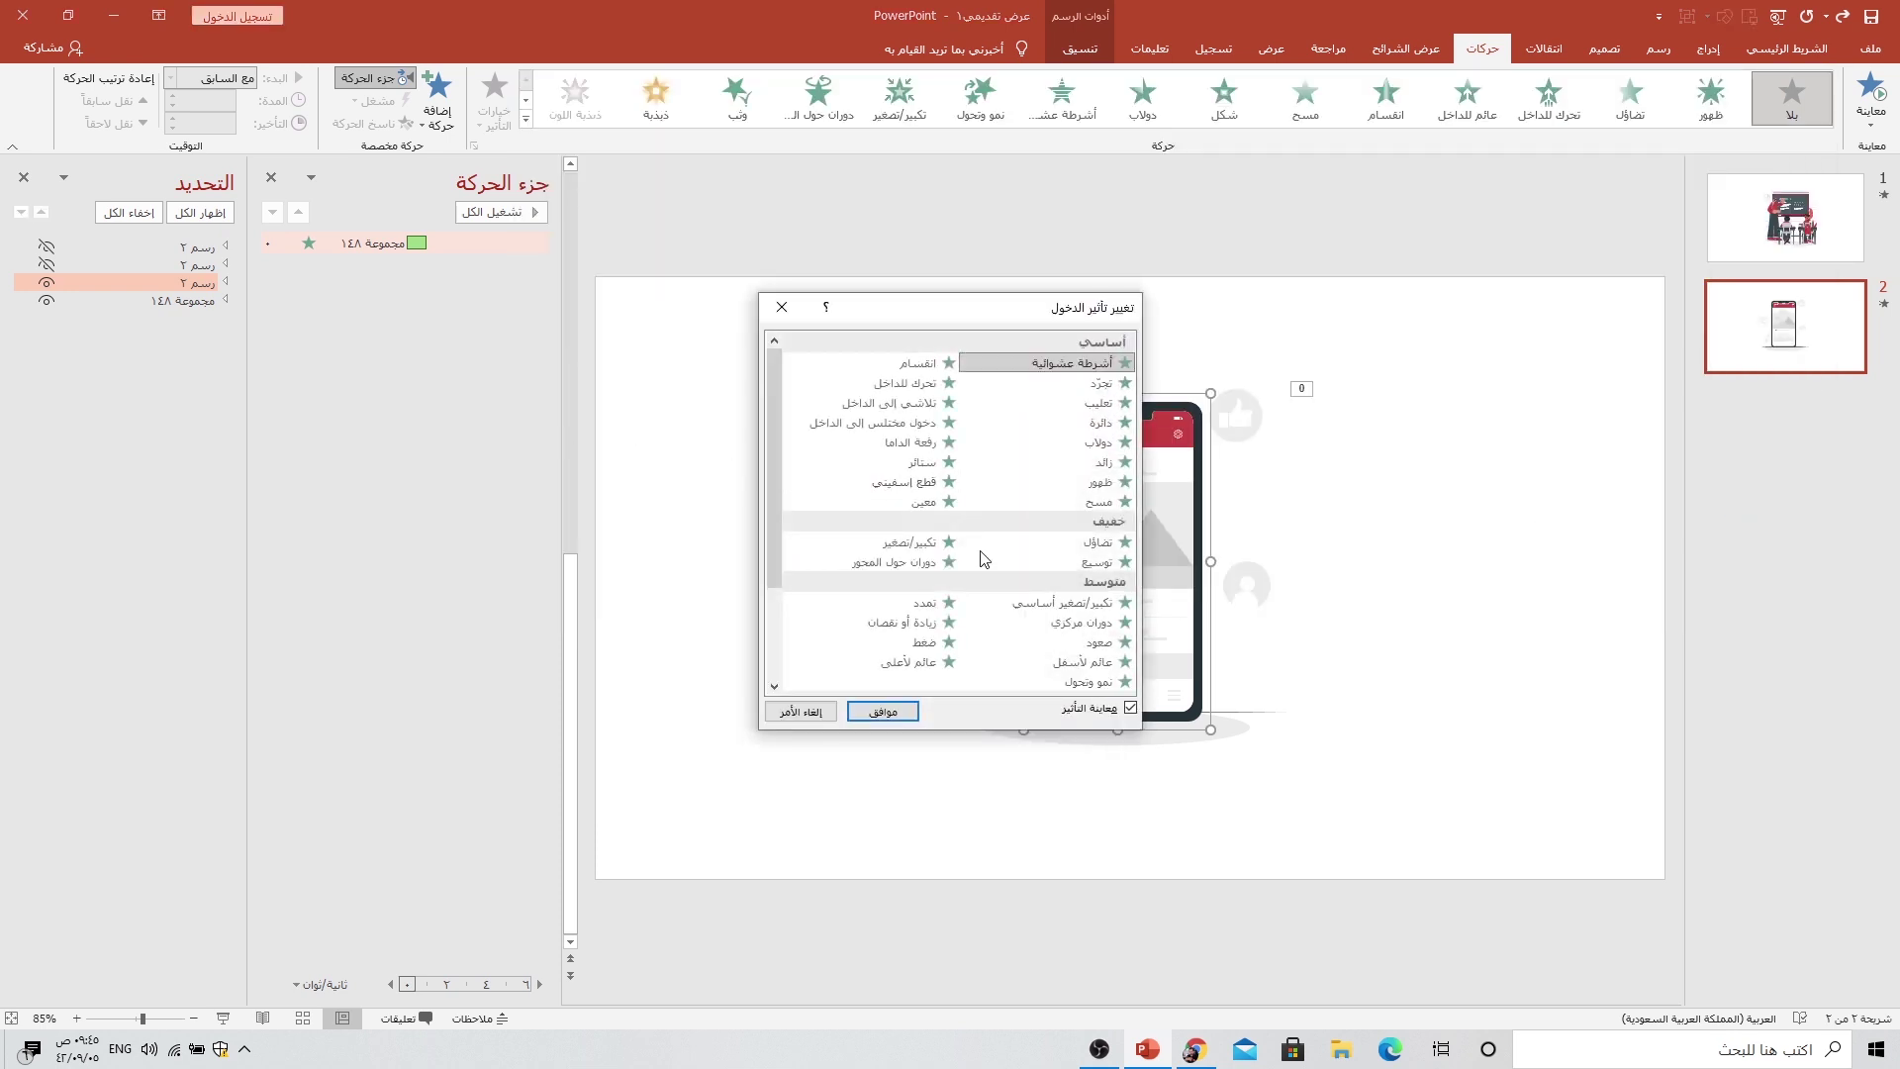
left_click(898, 544)
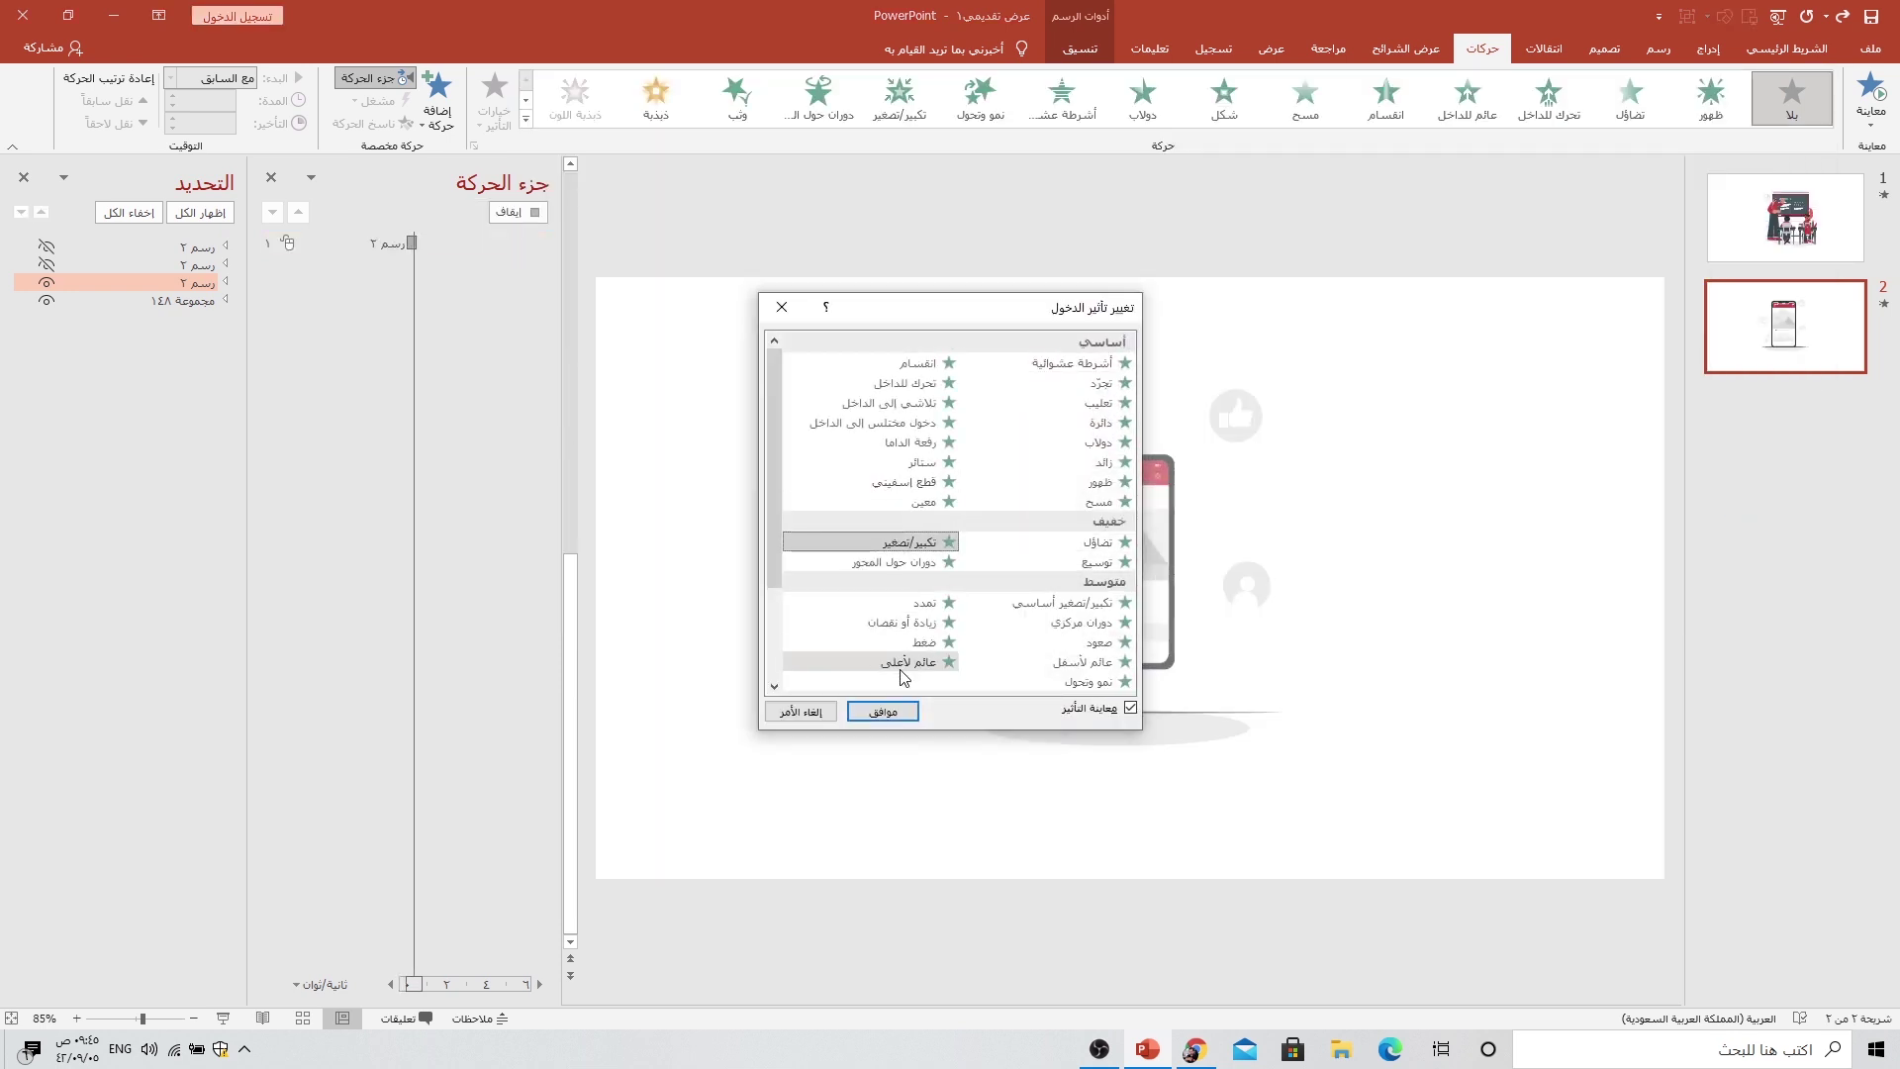
left_click(882, 712)
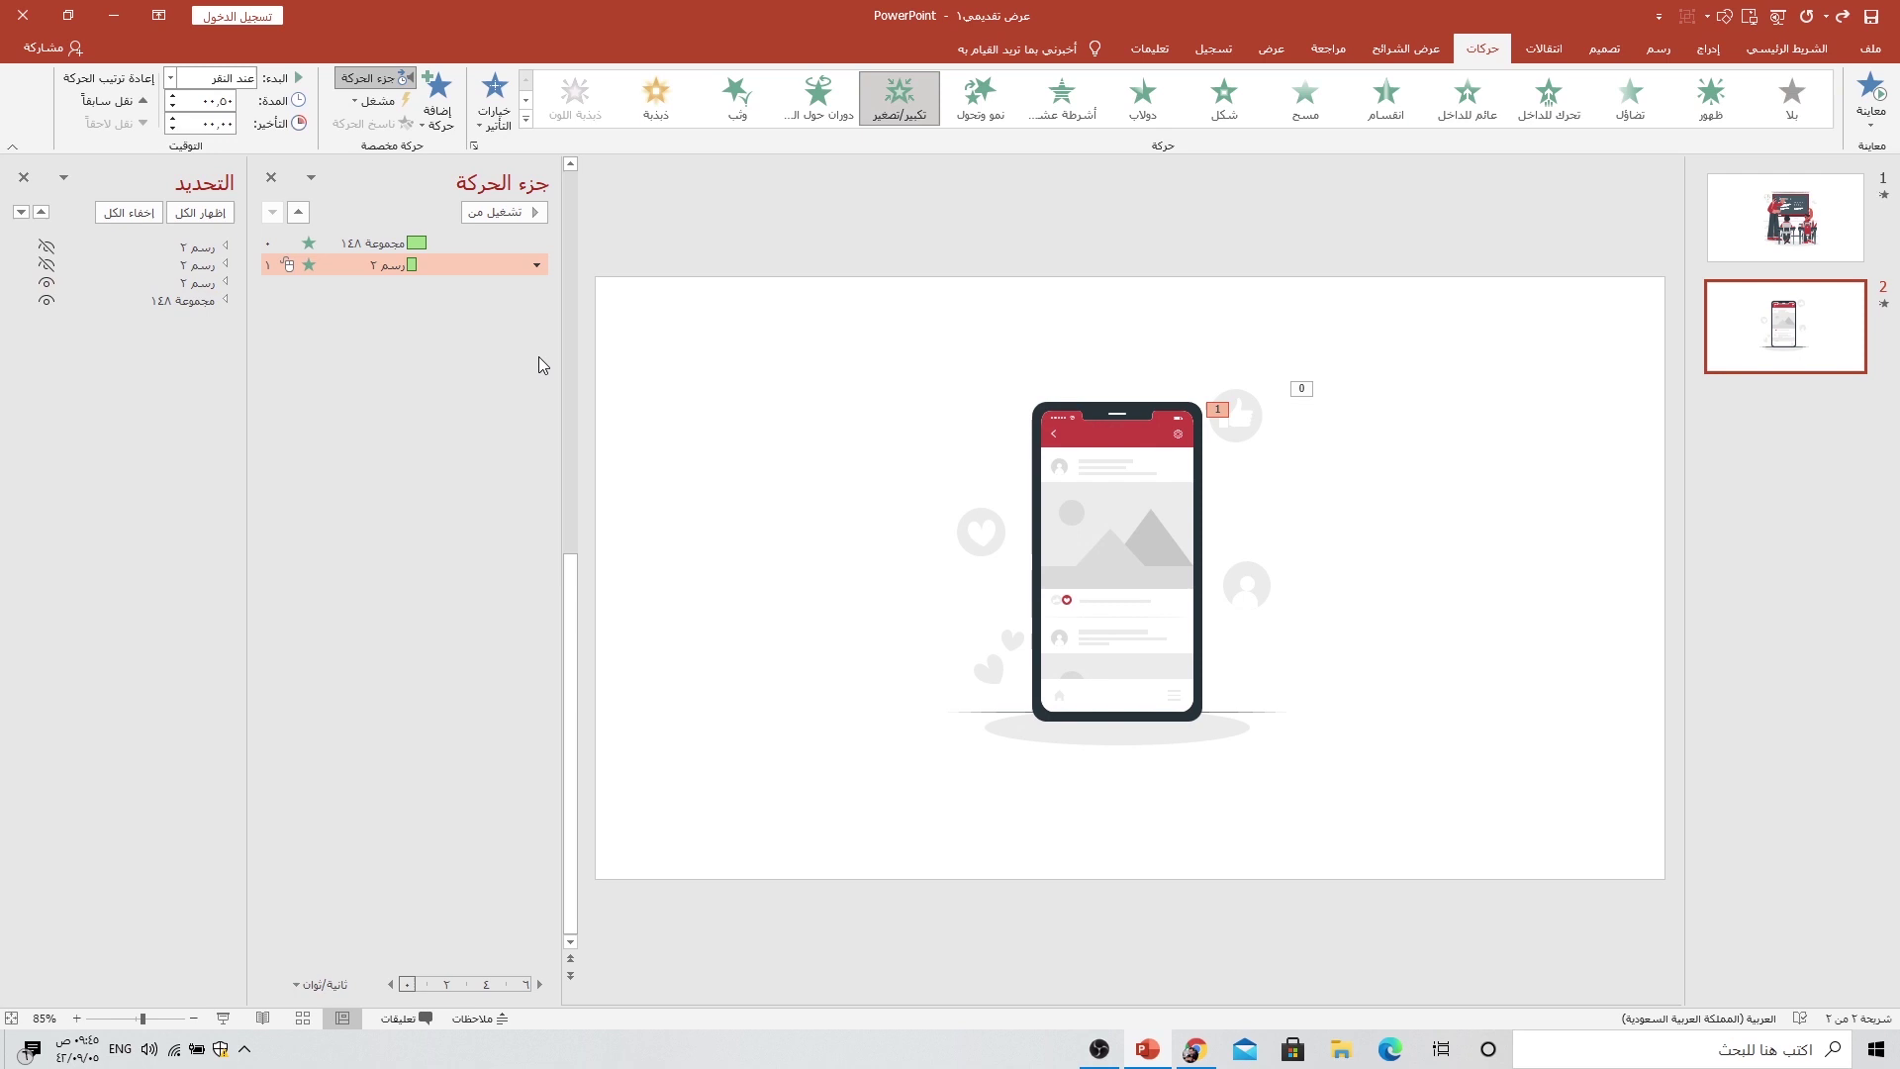
left_click(494, 99)
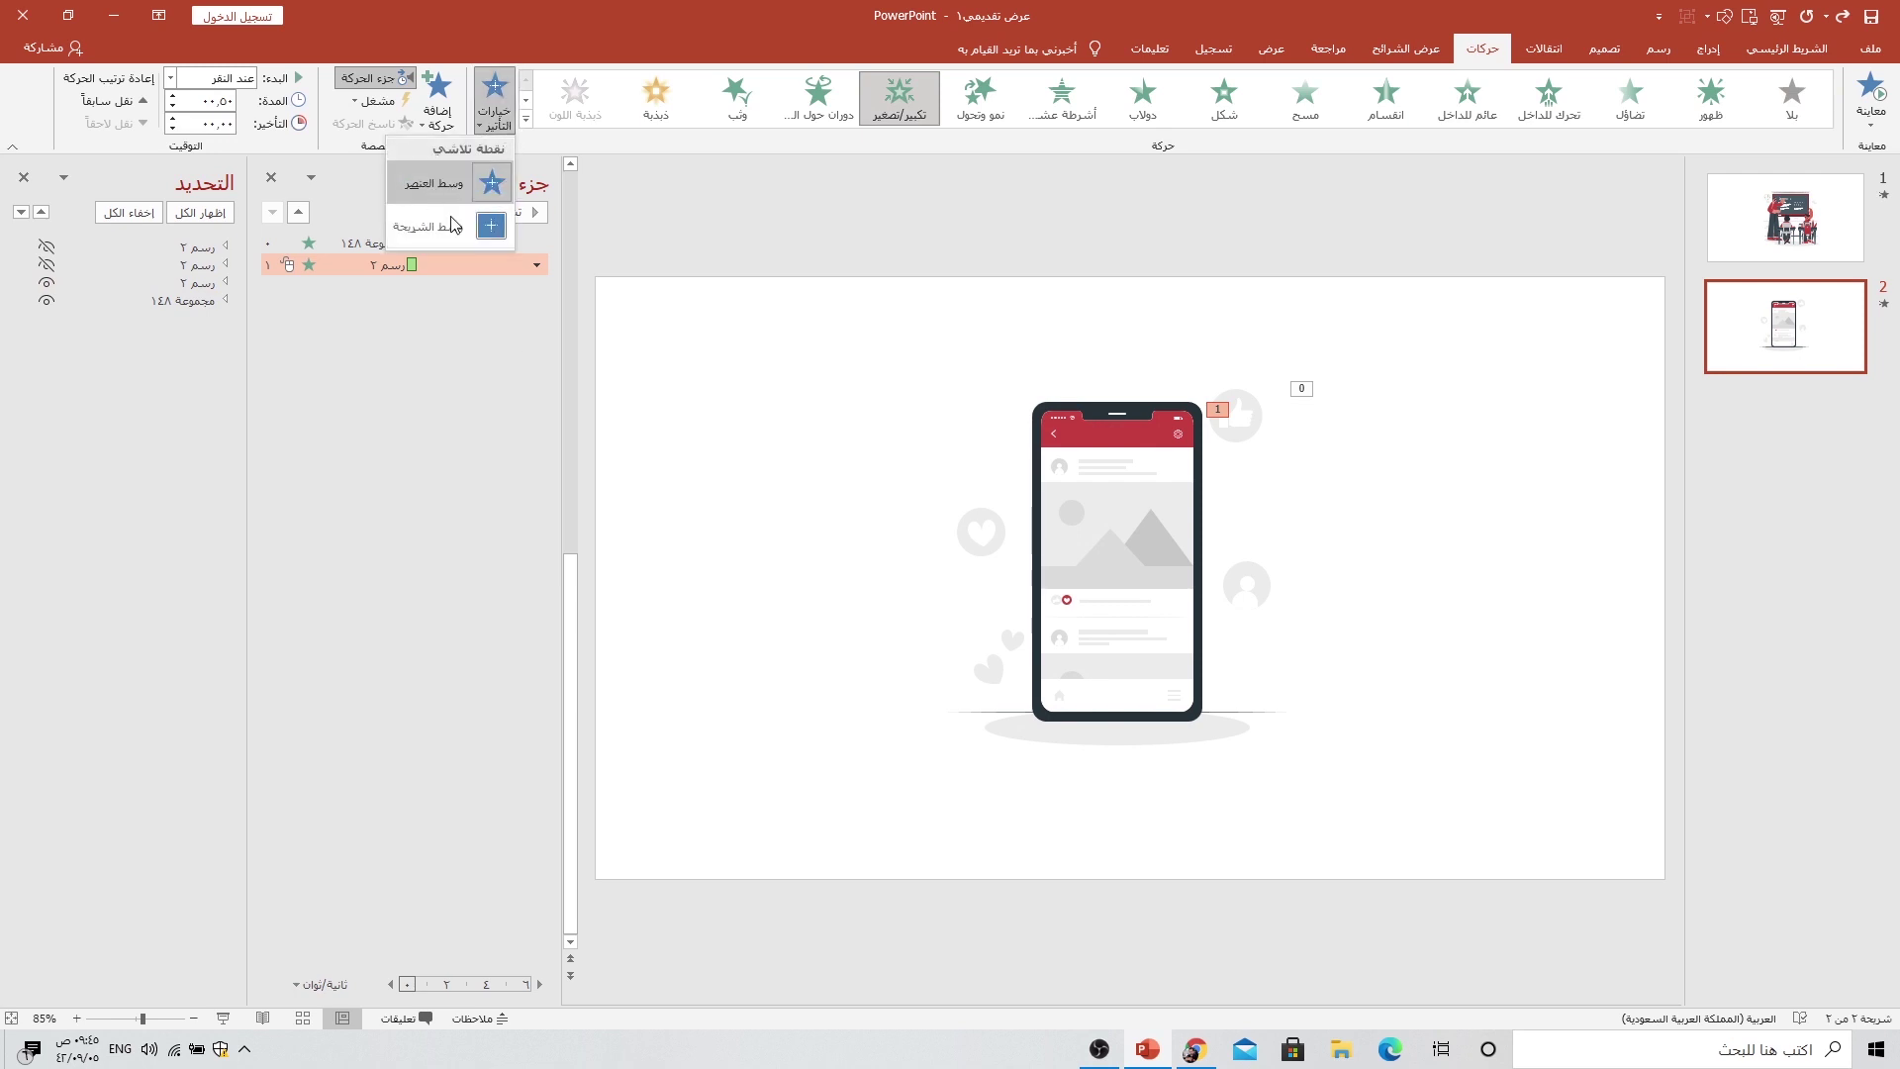
left_click(1106, 500)
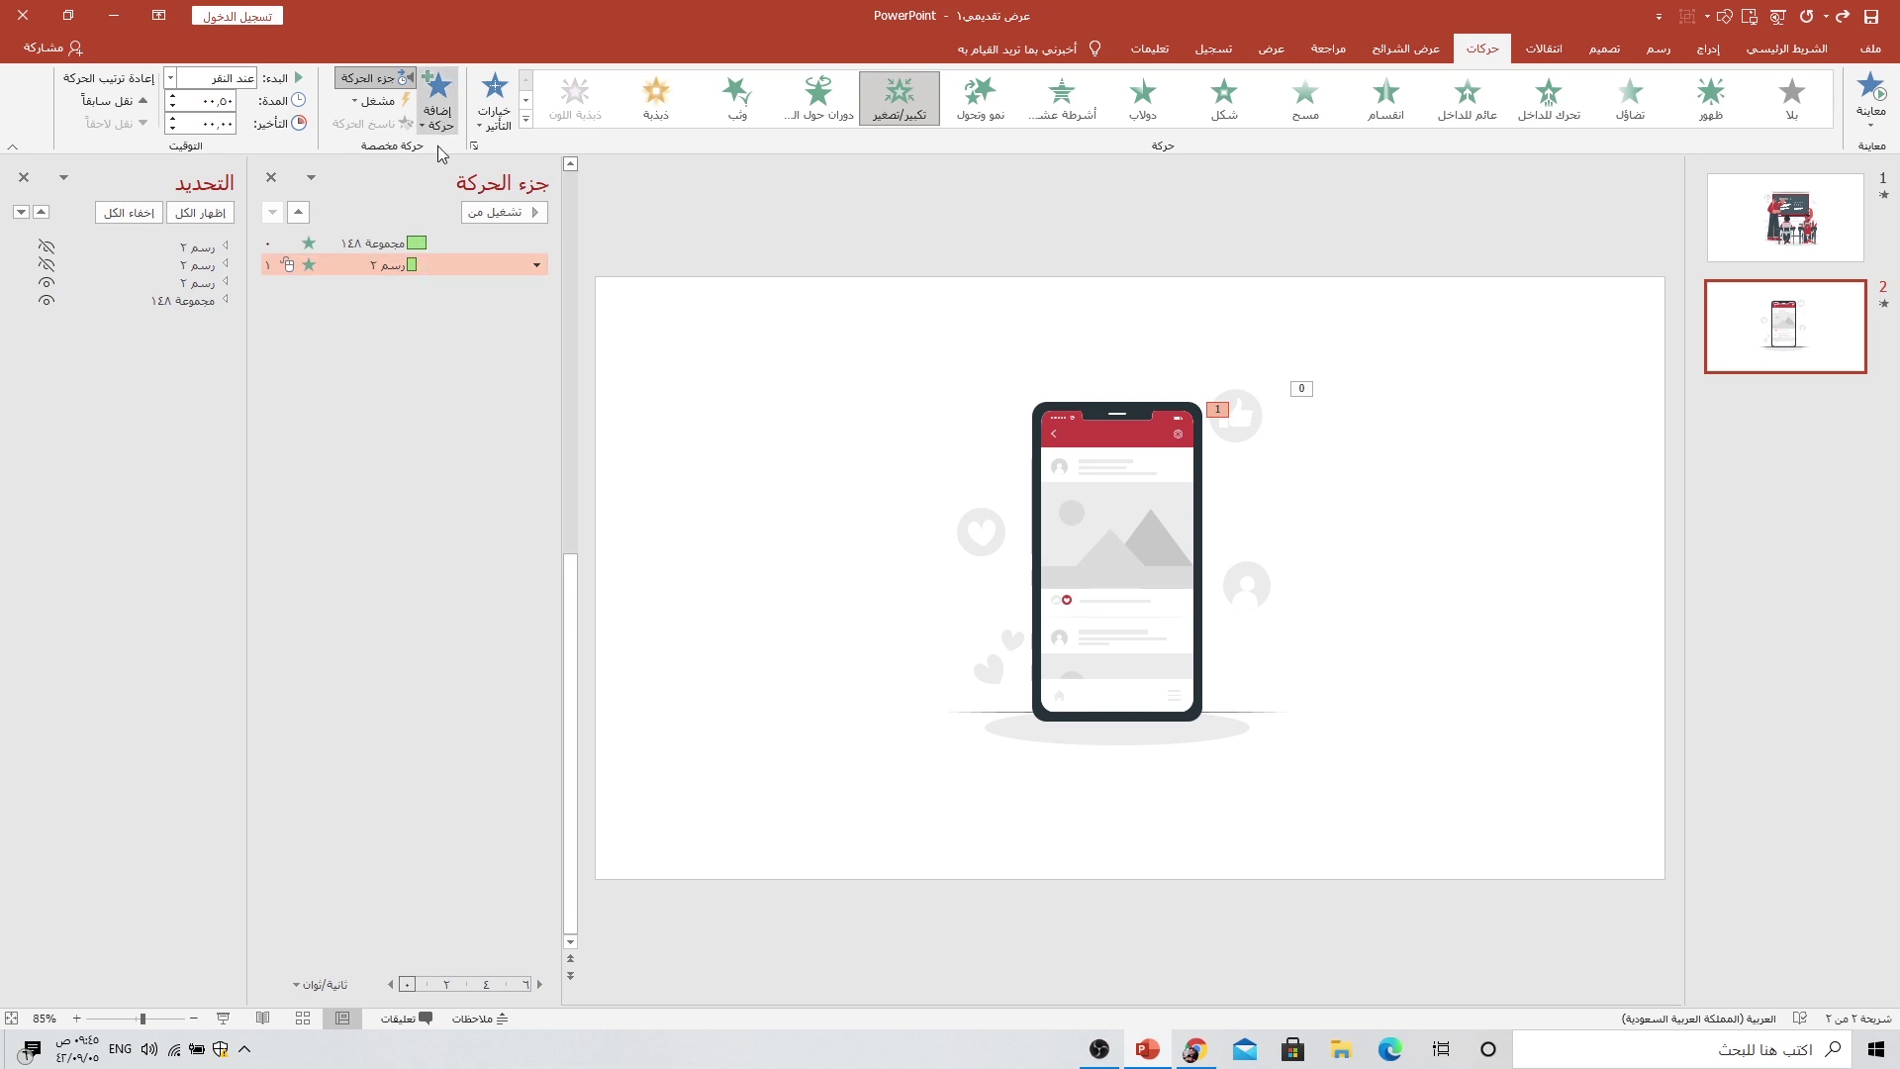
Step: Set the phone's Zoom to 1 second, With Previous, delayed to start at 0.5 s
double_click(461, 264)
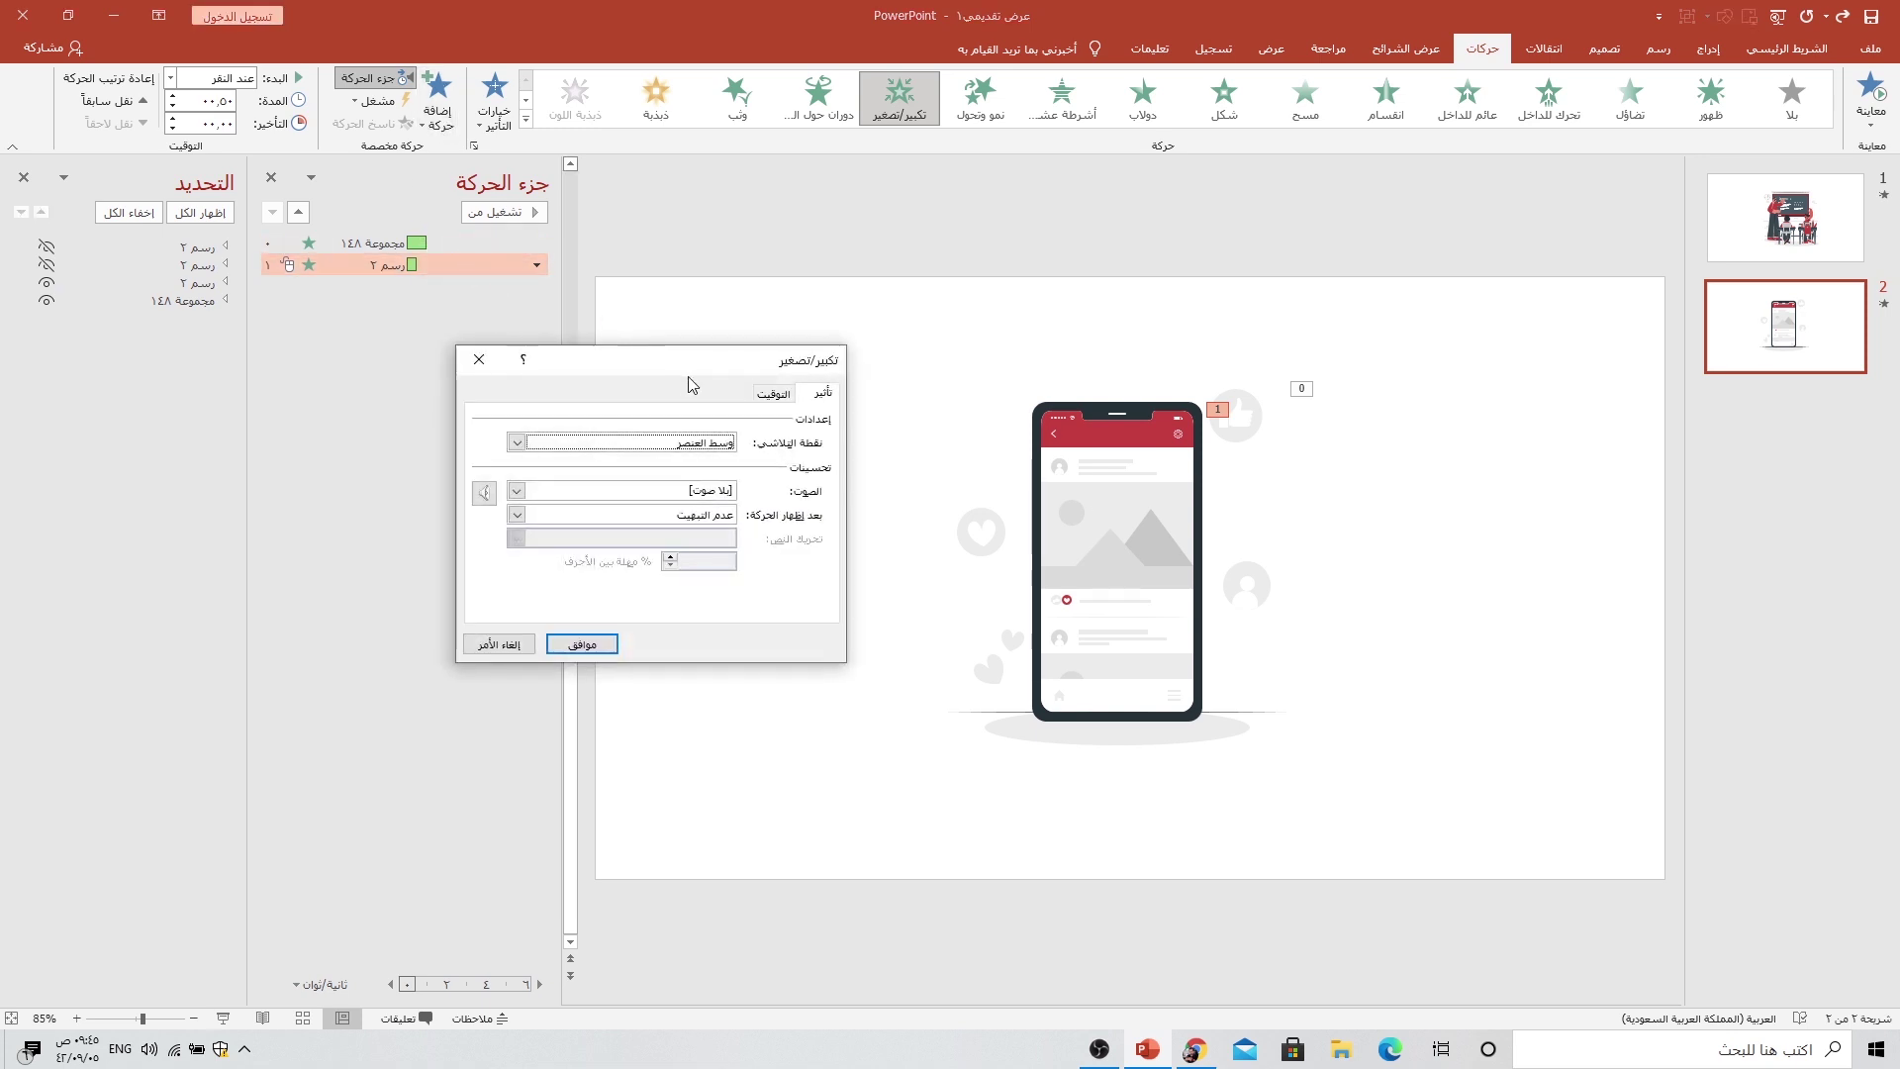
left_click(769, 359)
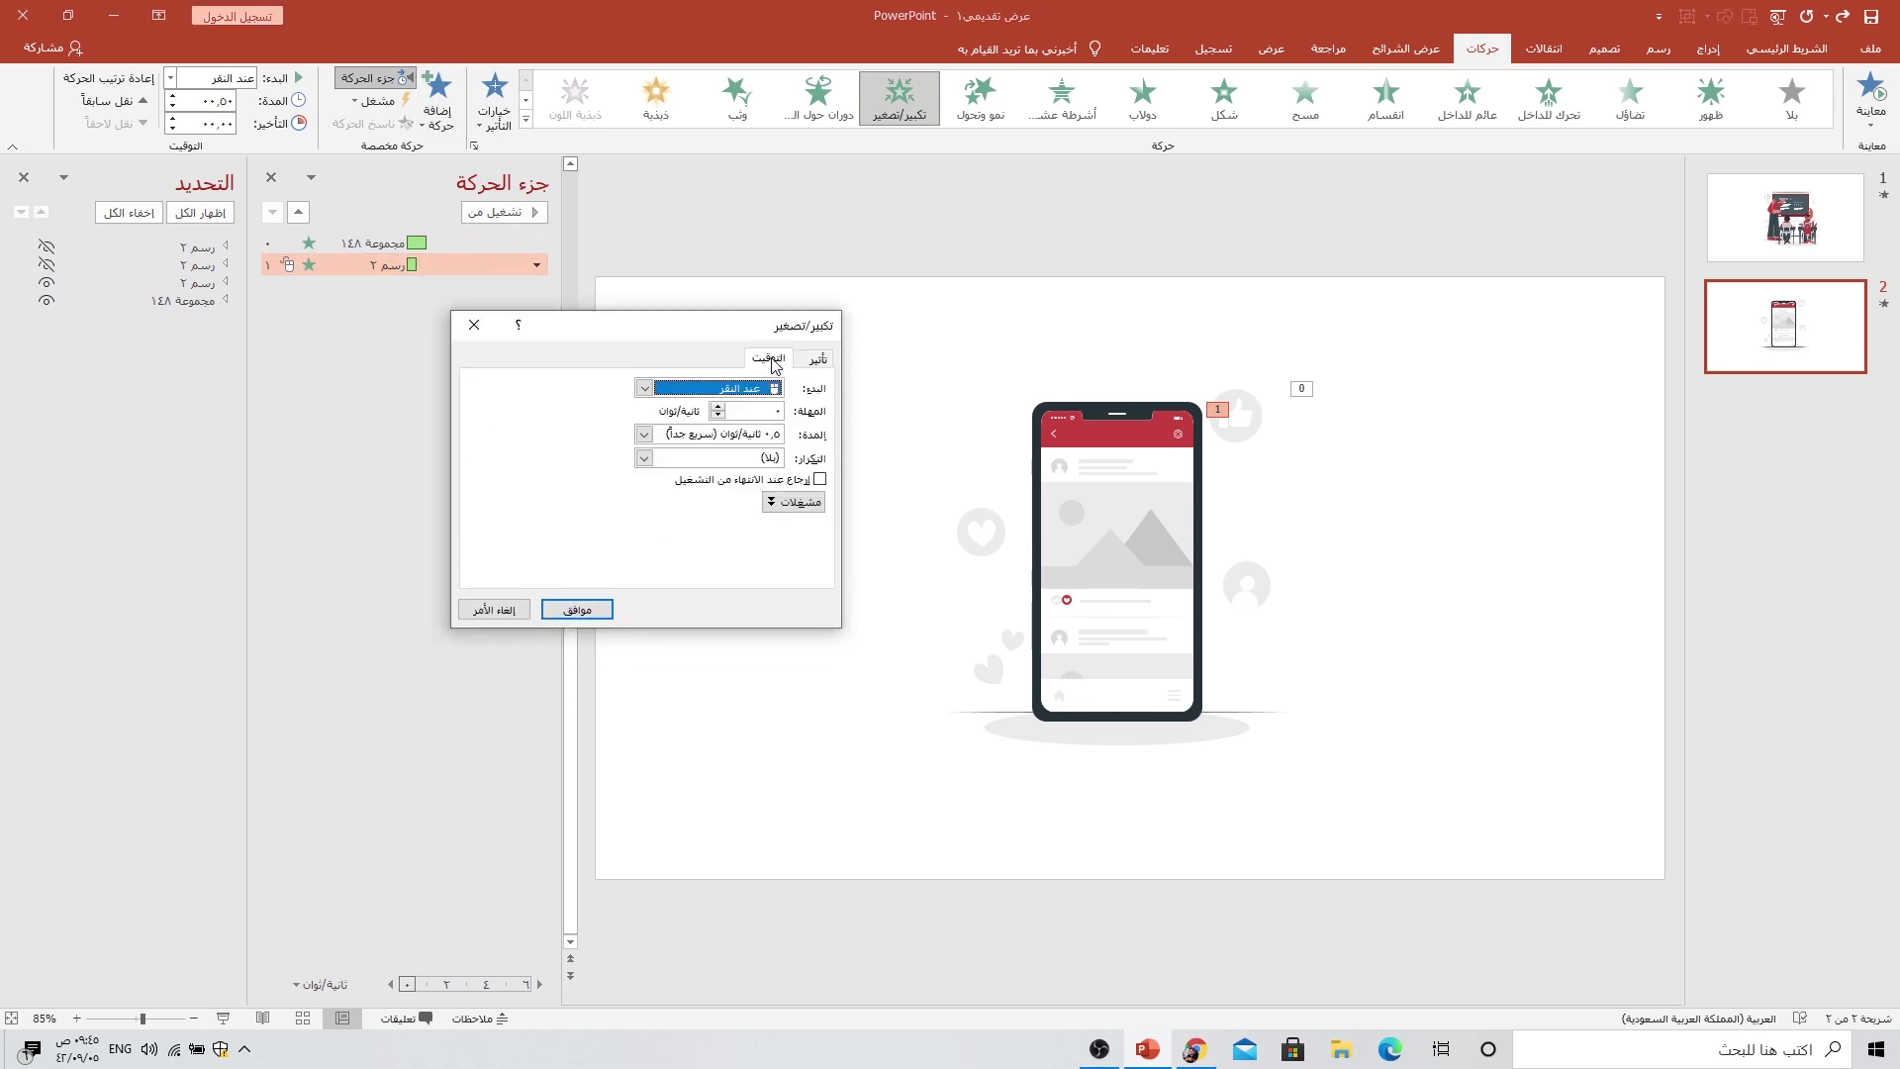
left_click(638, 441)
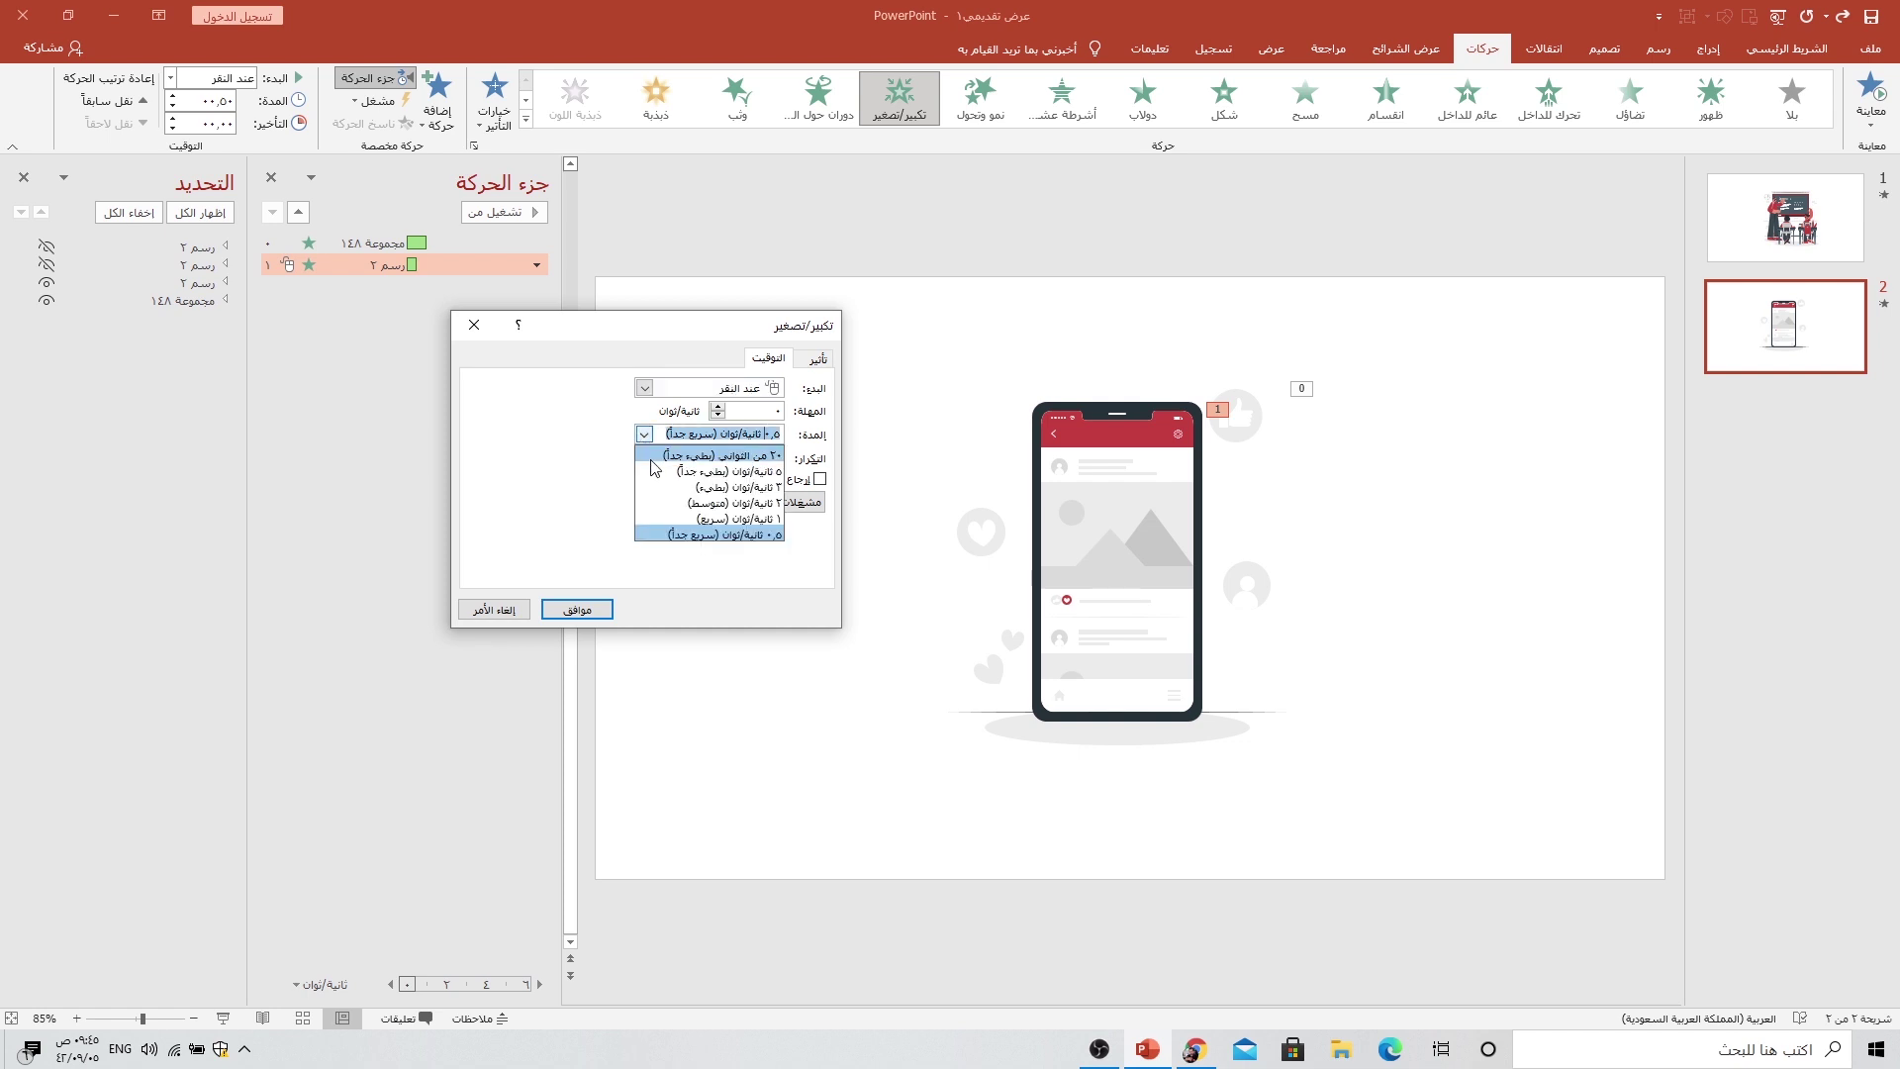
left_click(693, 513)
left_click(644, 387)
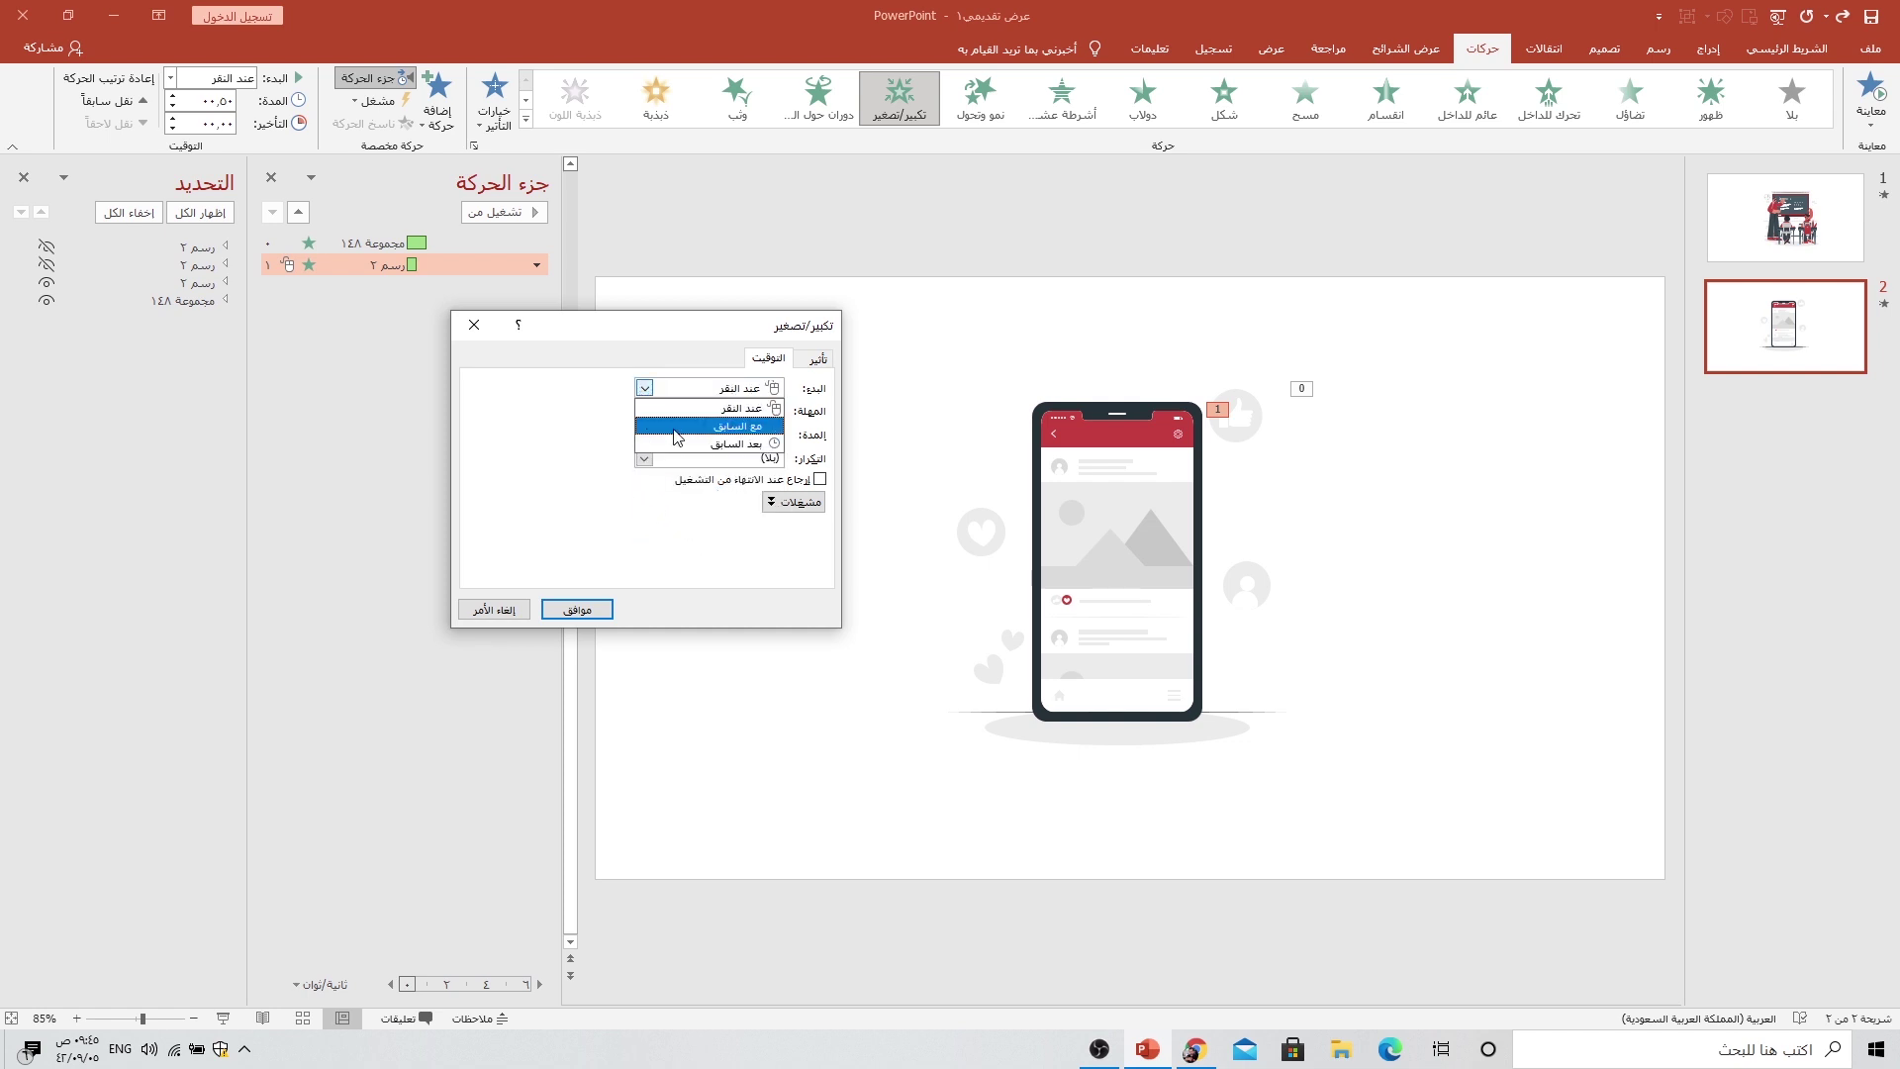
left_click(708, 420)
left_click(600, 612)
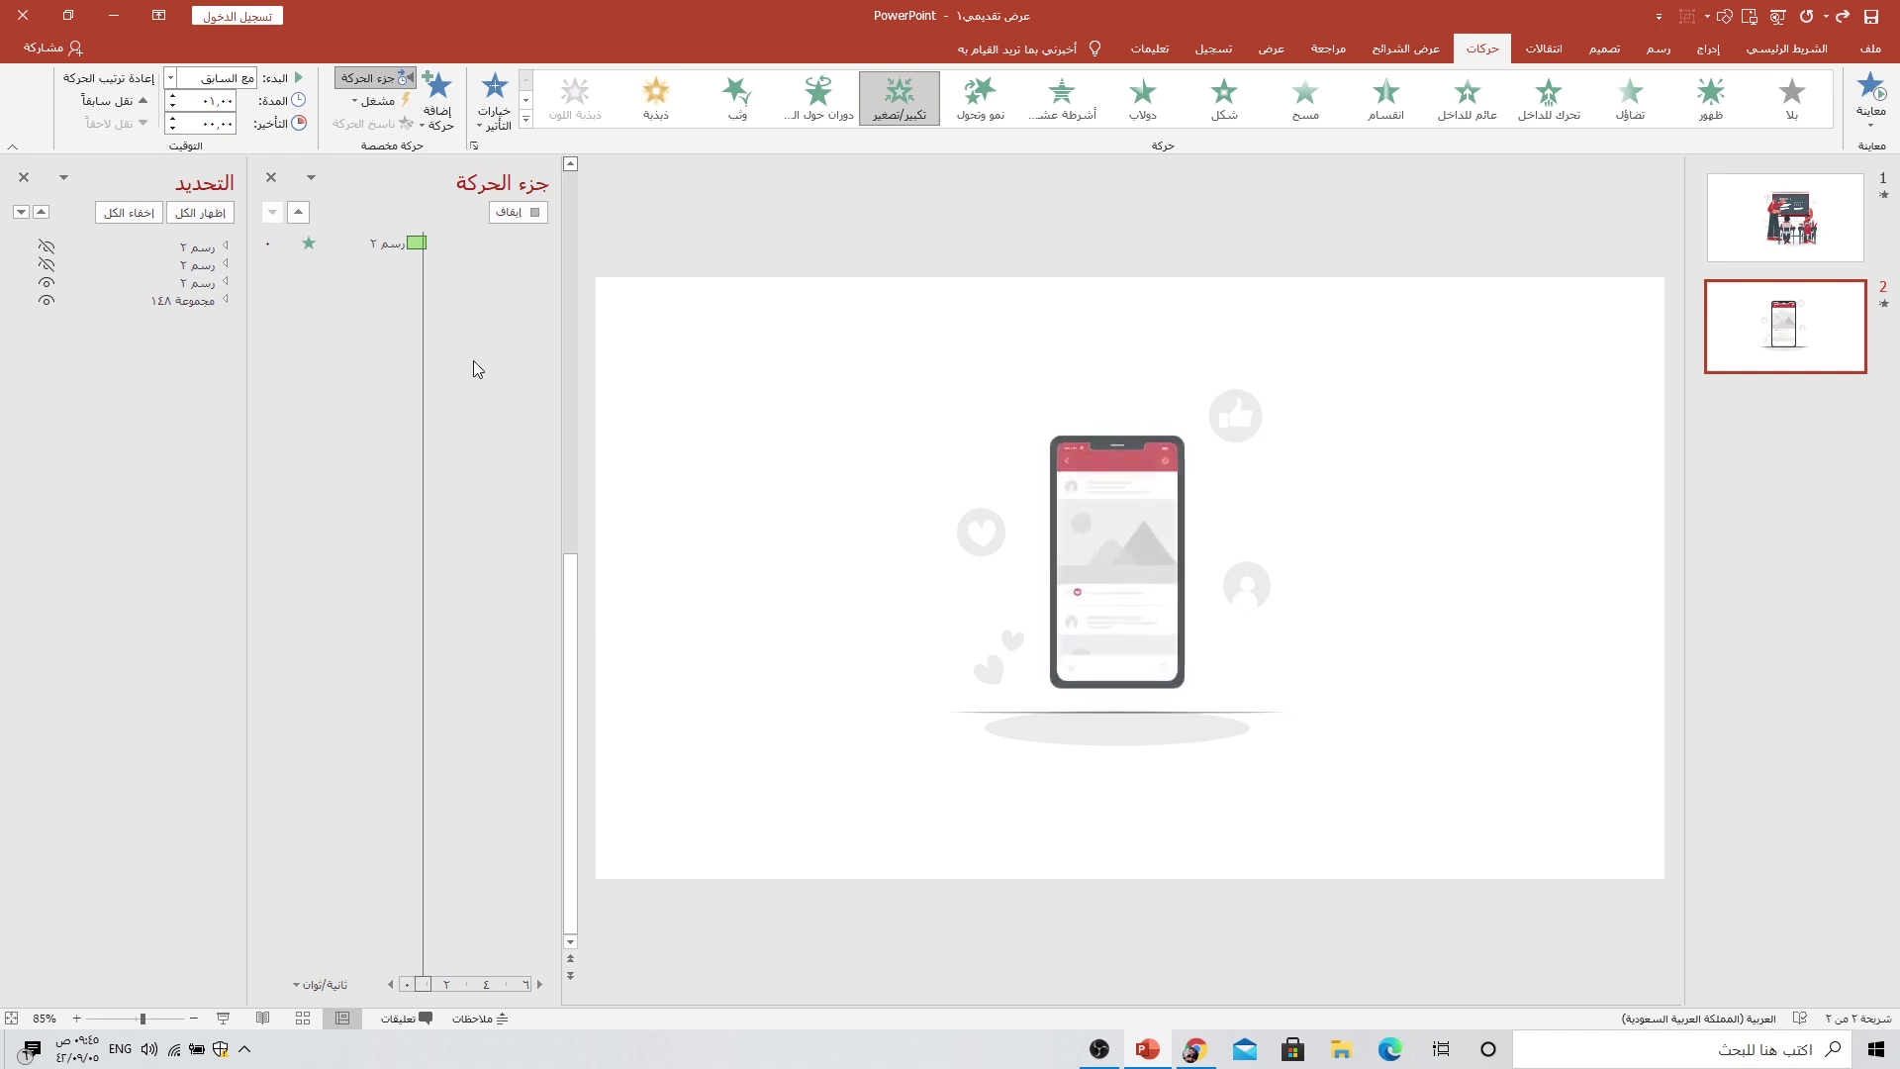
left_click_drag(417, 264, 425, 264)
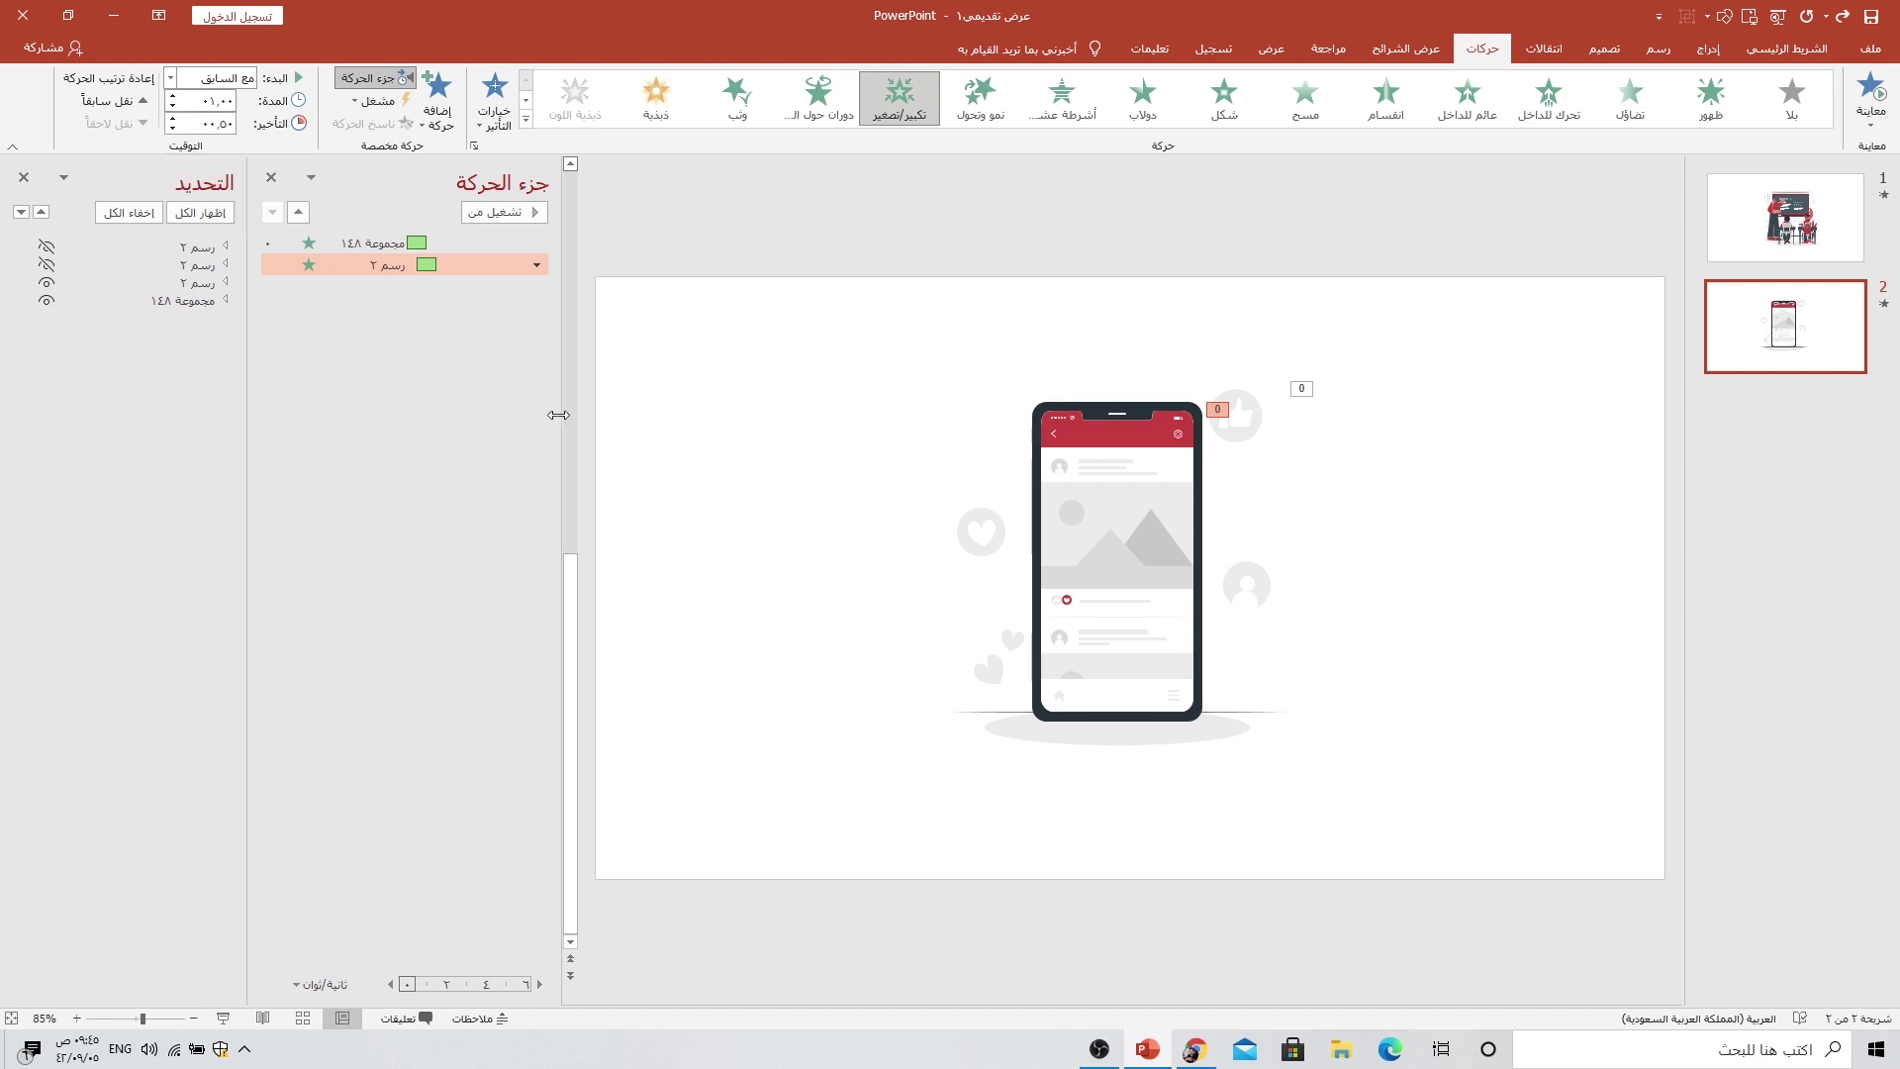
Step: Play the slide show to check the animations, then unhide the social-media icons layer
left_click(1140, 552)
left_click(967, 594)
left_click(219, 1018)
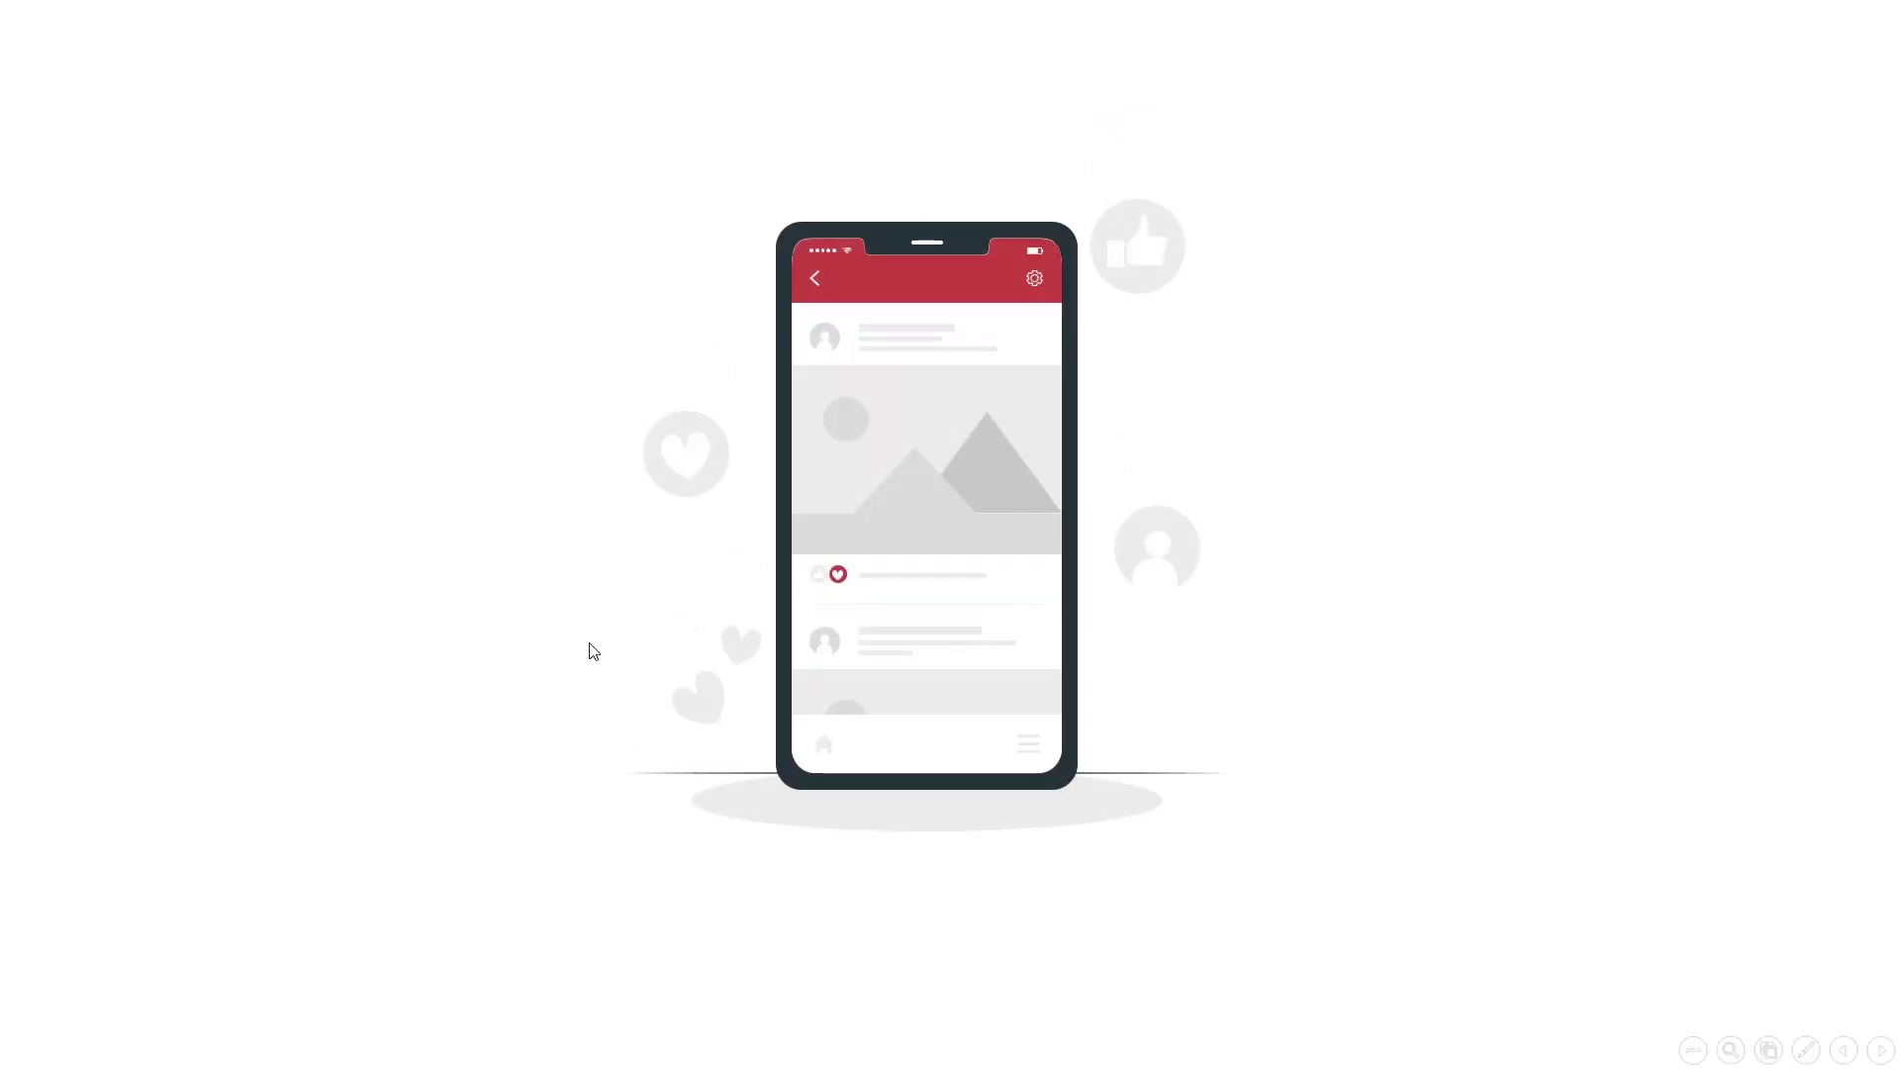
key("Escape")
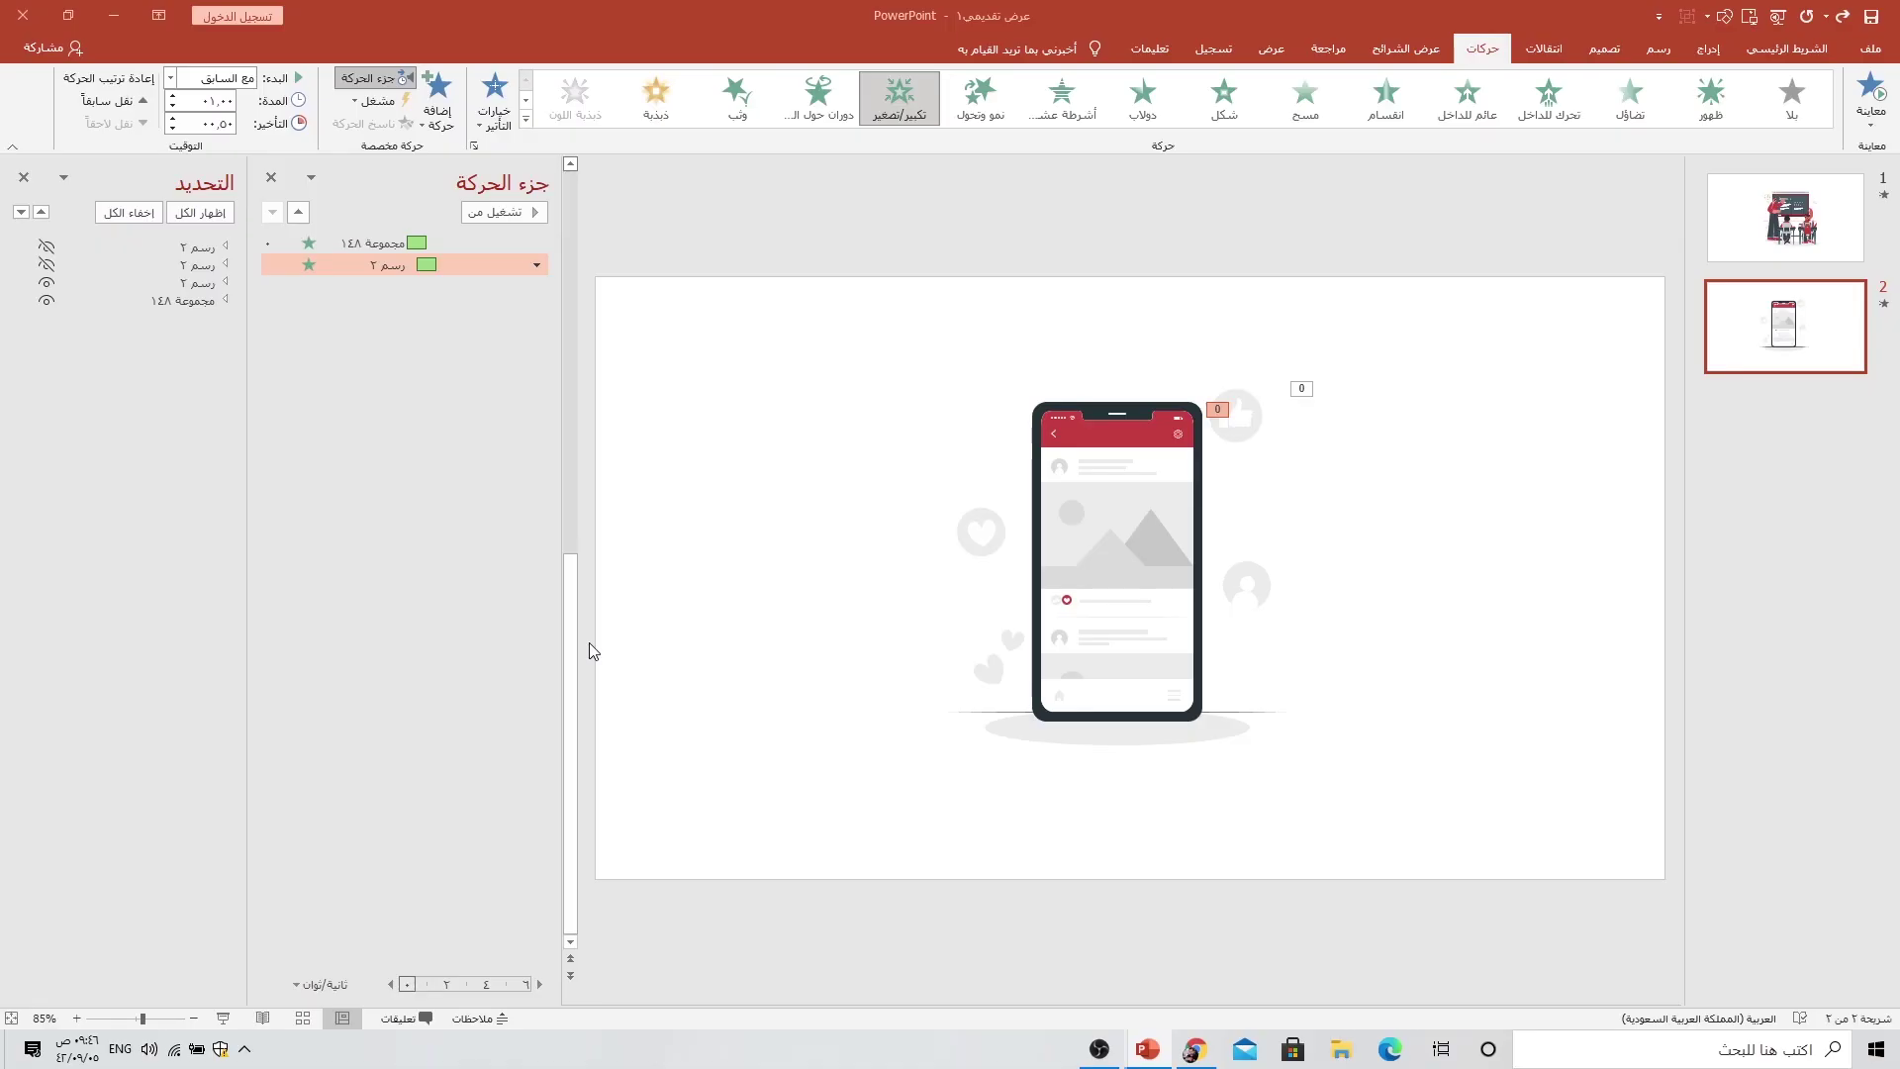
left_click(46, 265)
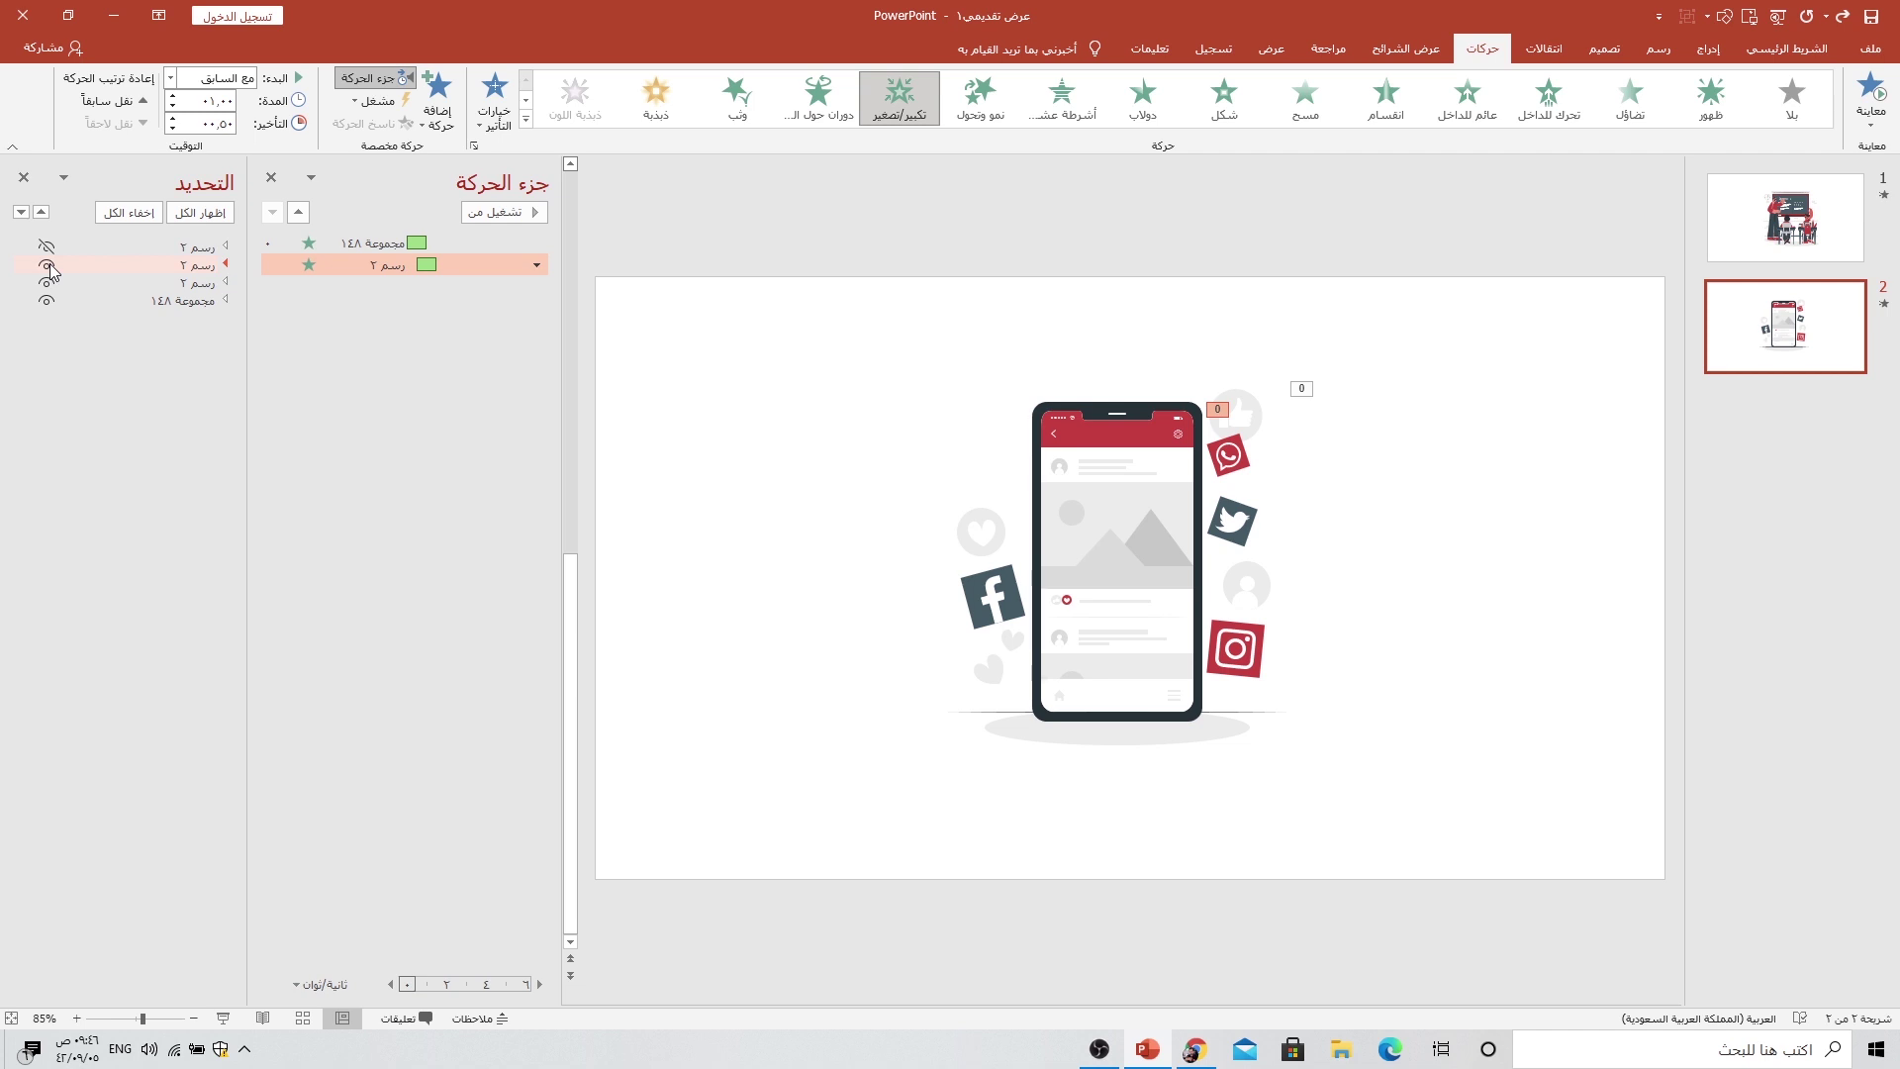
Step: Reveal the megaphone man drawing and apply a Zoom entrance to it
left_click(47, 265)
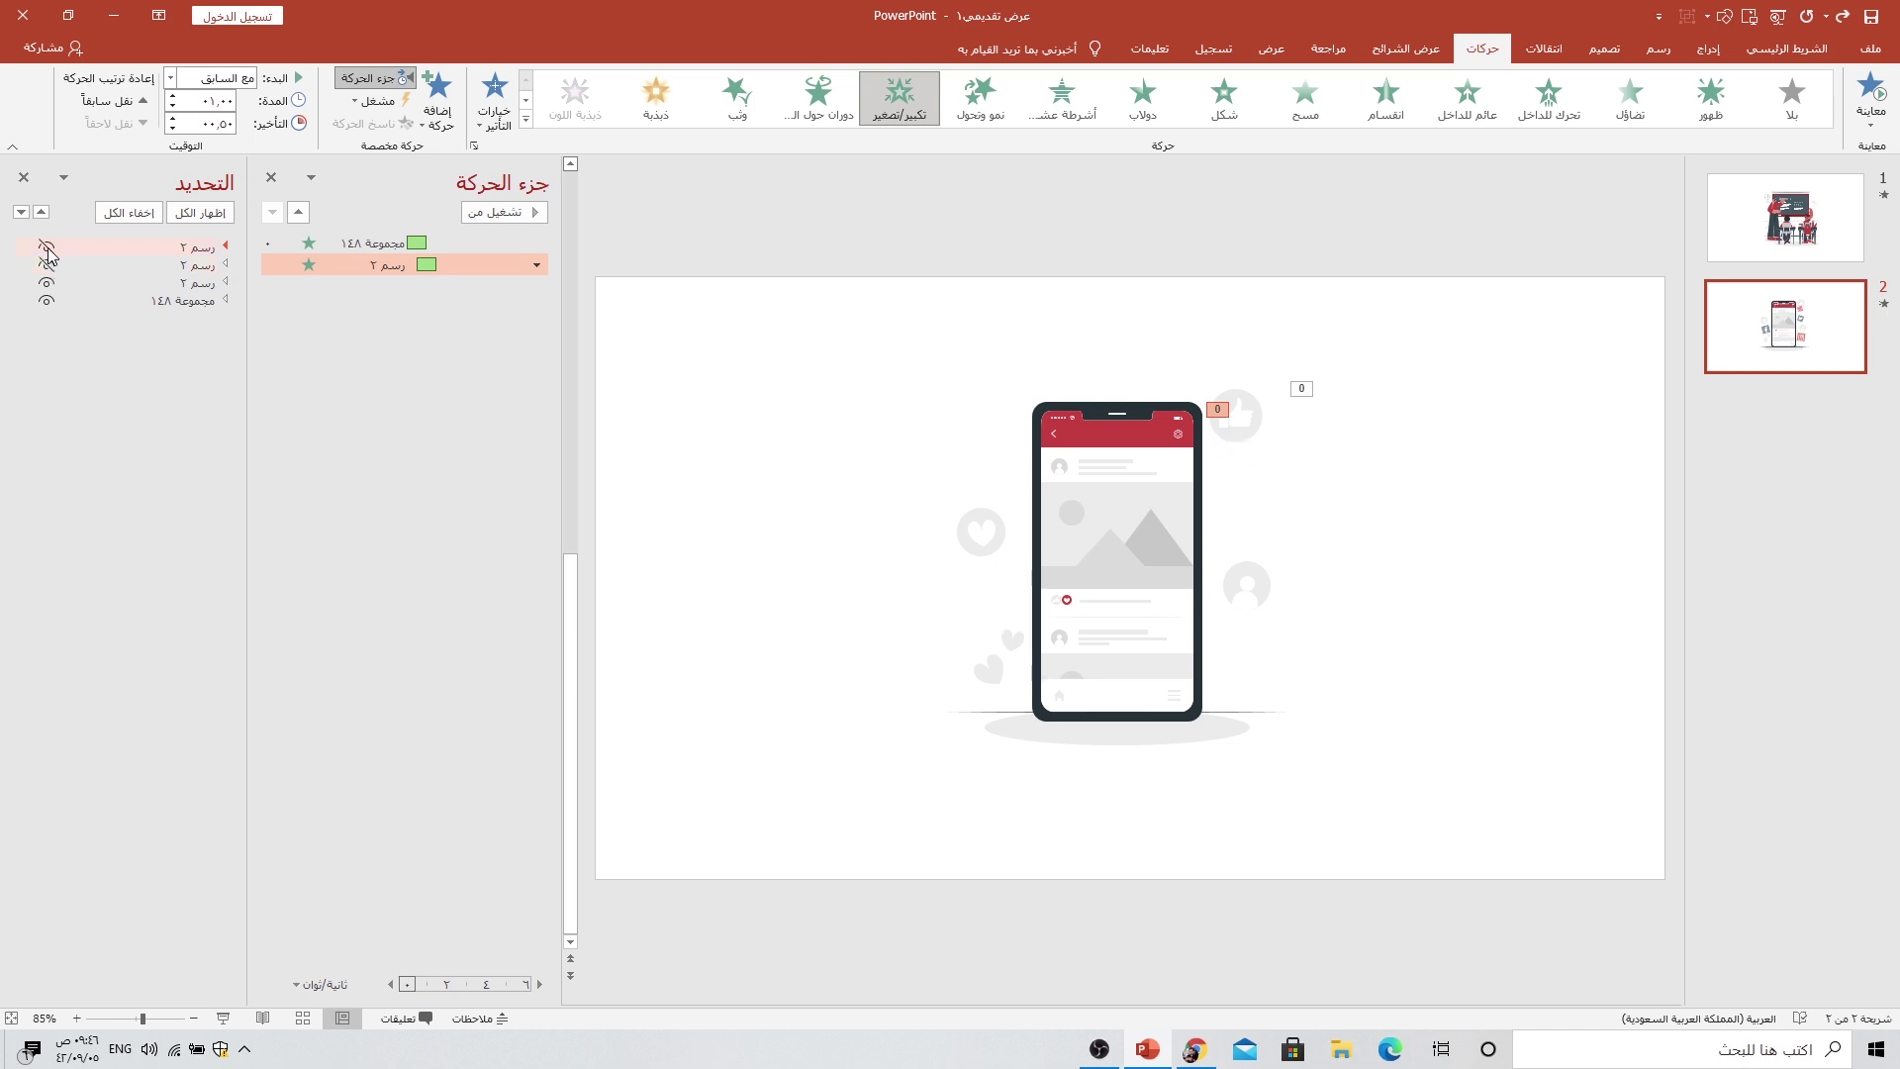
left_click(47, 246)
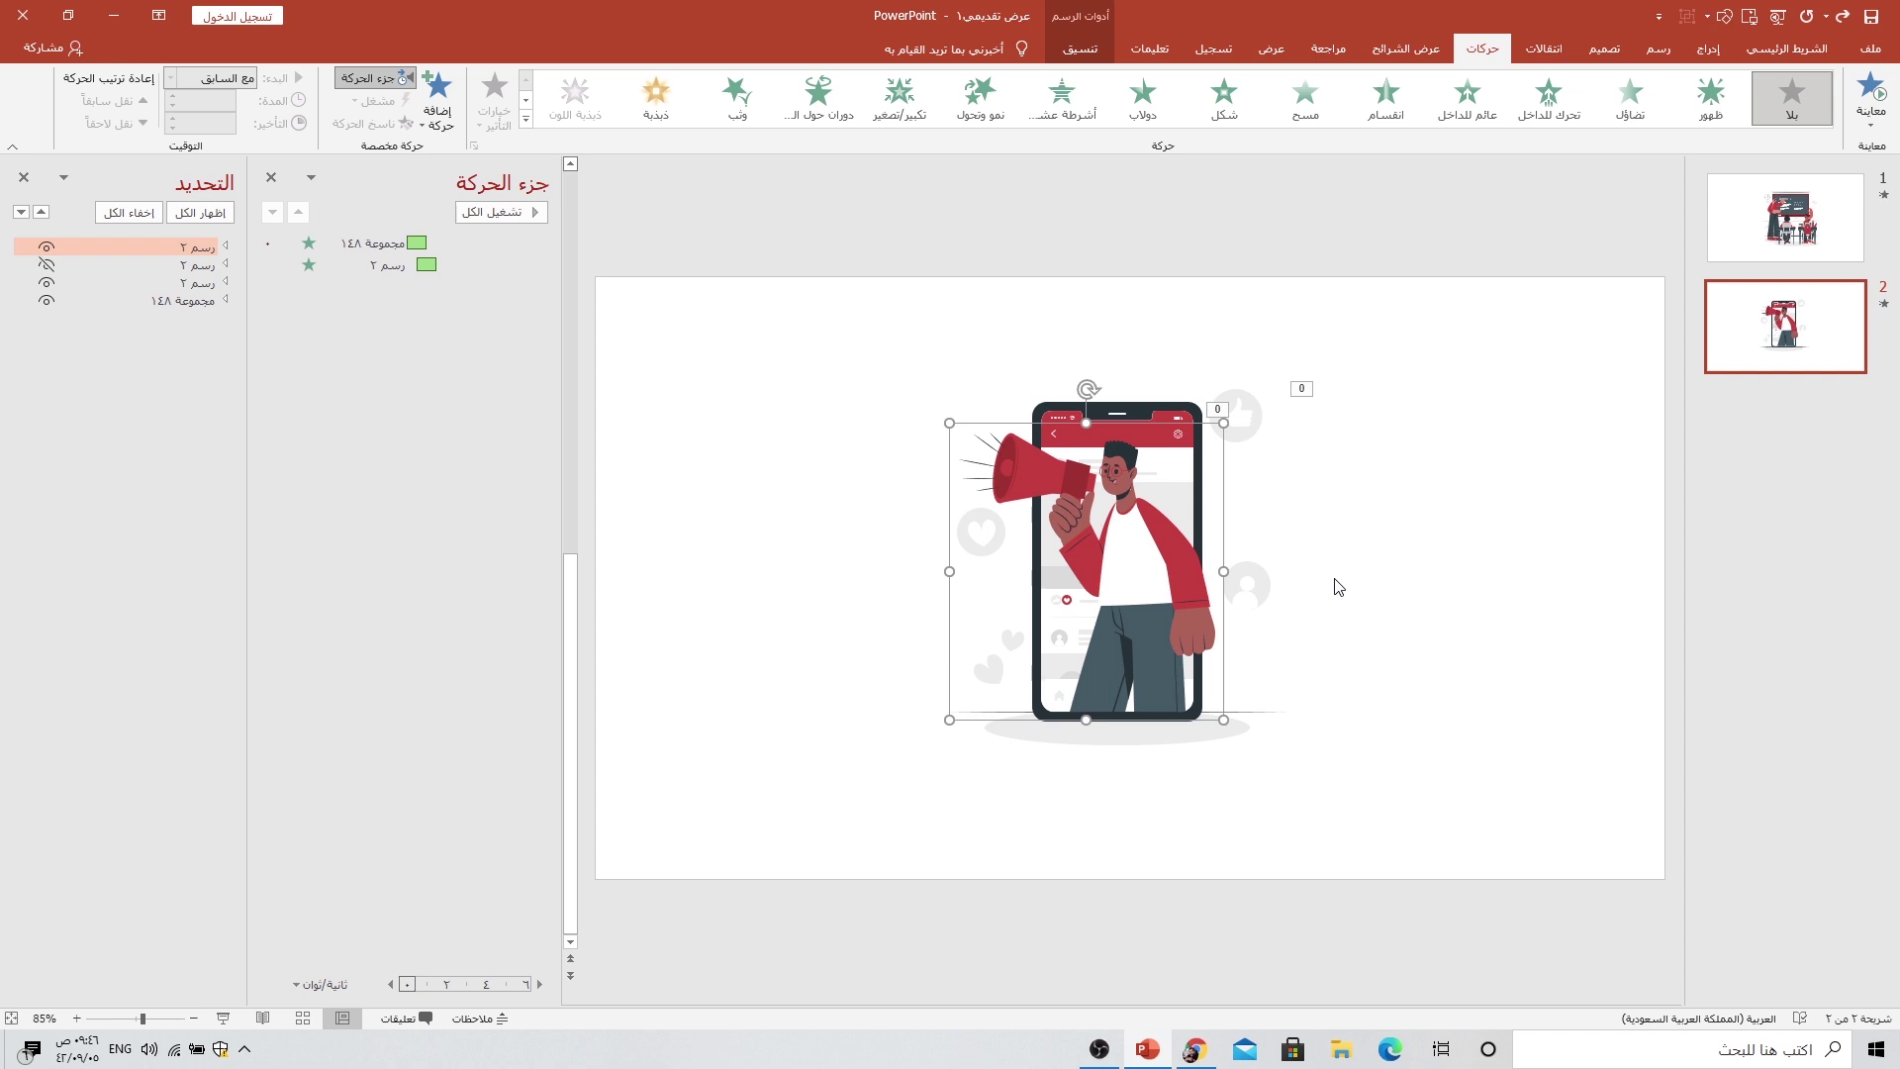
left_click(1089, 548)
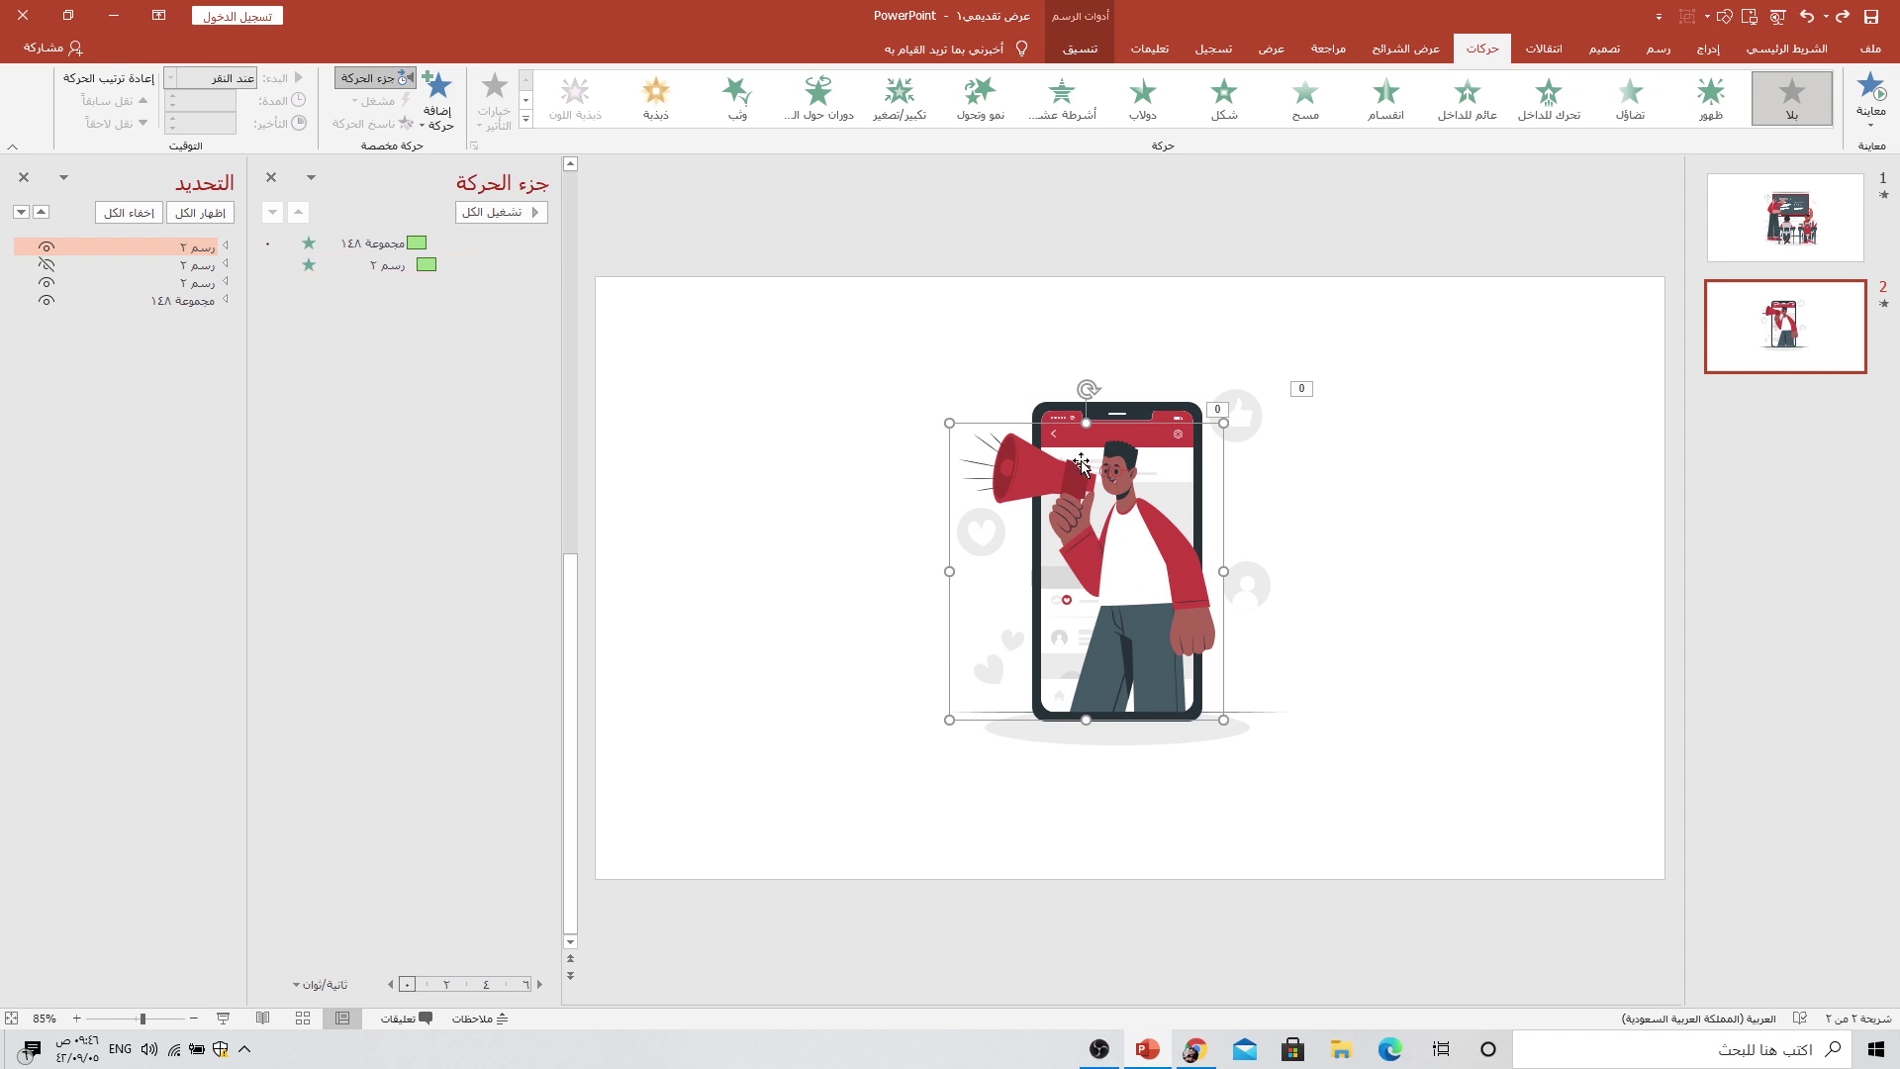
left_click(526, 120)
left_click(1573, 512)
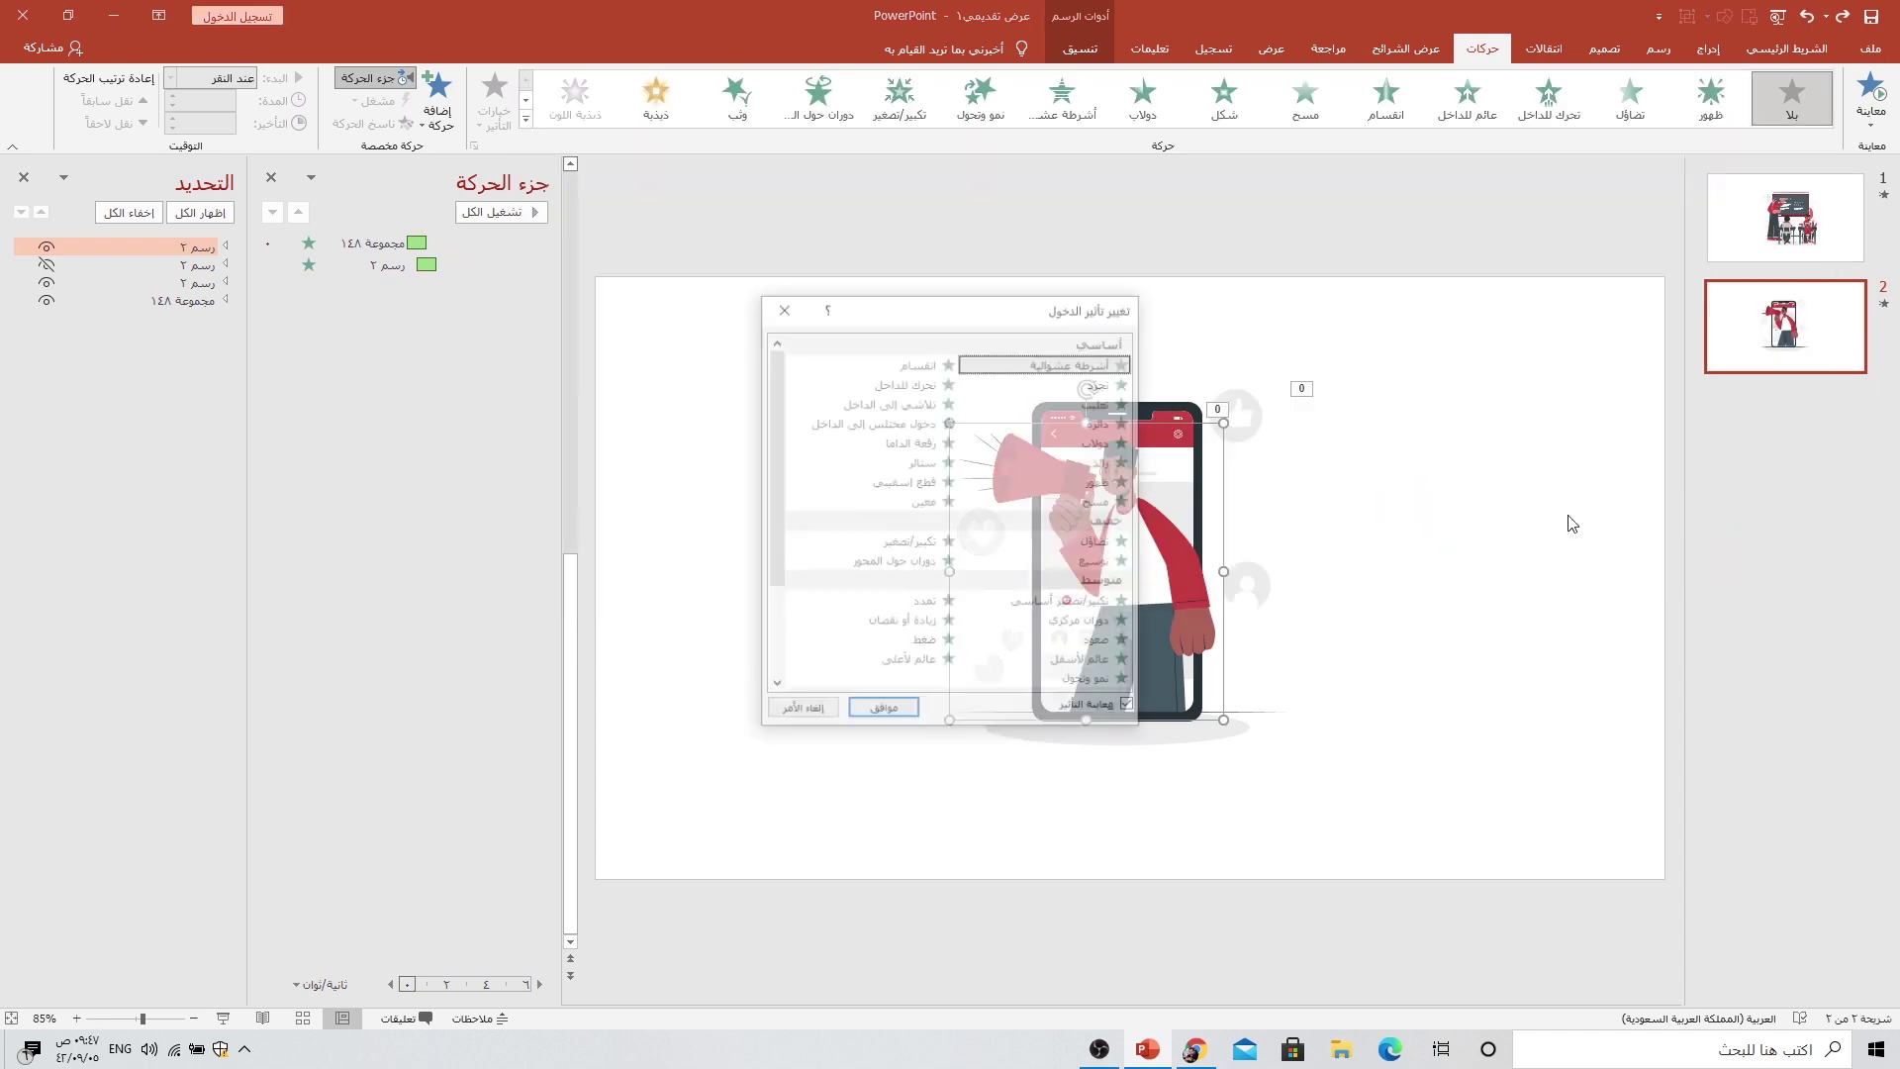
left_click(905, 542)
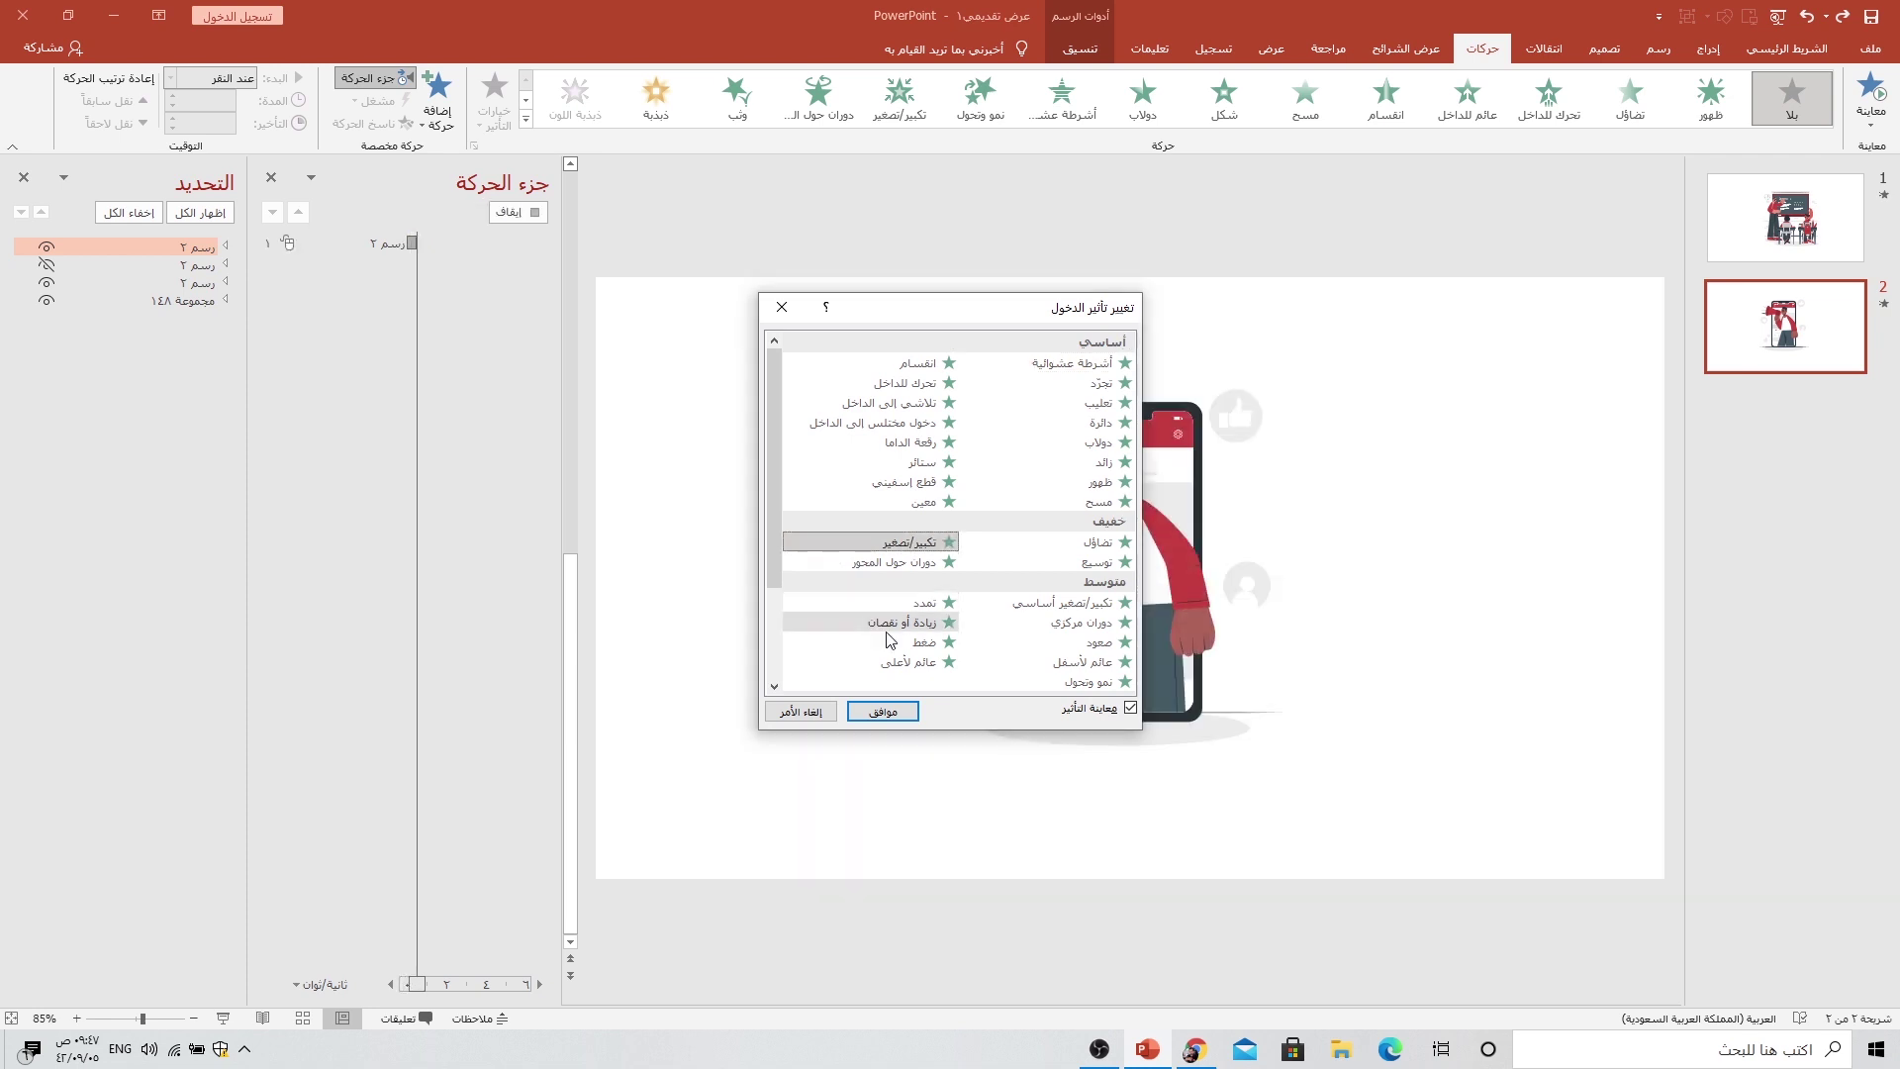
left_click(893, 710)
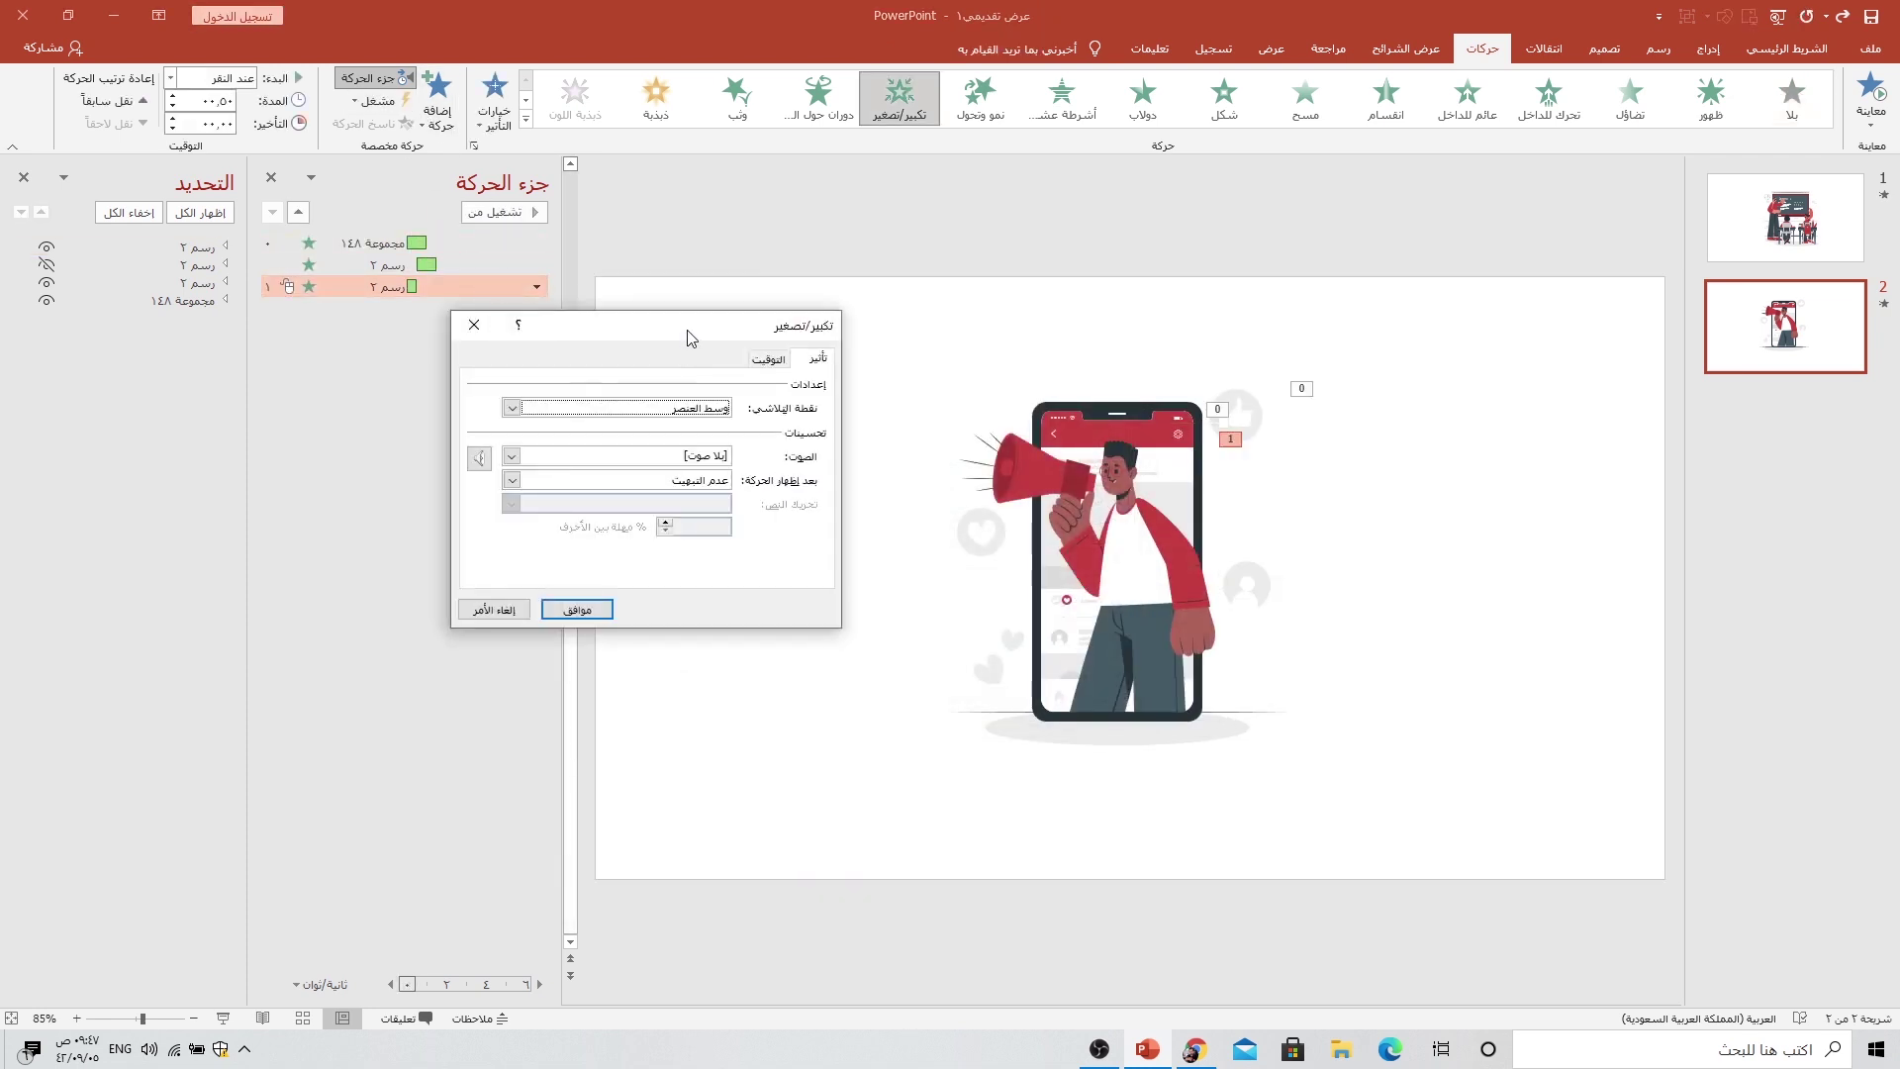
Step: Set the man's Zoom to With Previous, 1 second, 0.9 s delay, then unhide the social icons
left_click(807, 332)
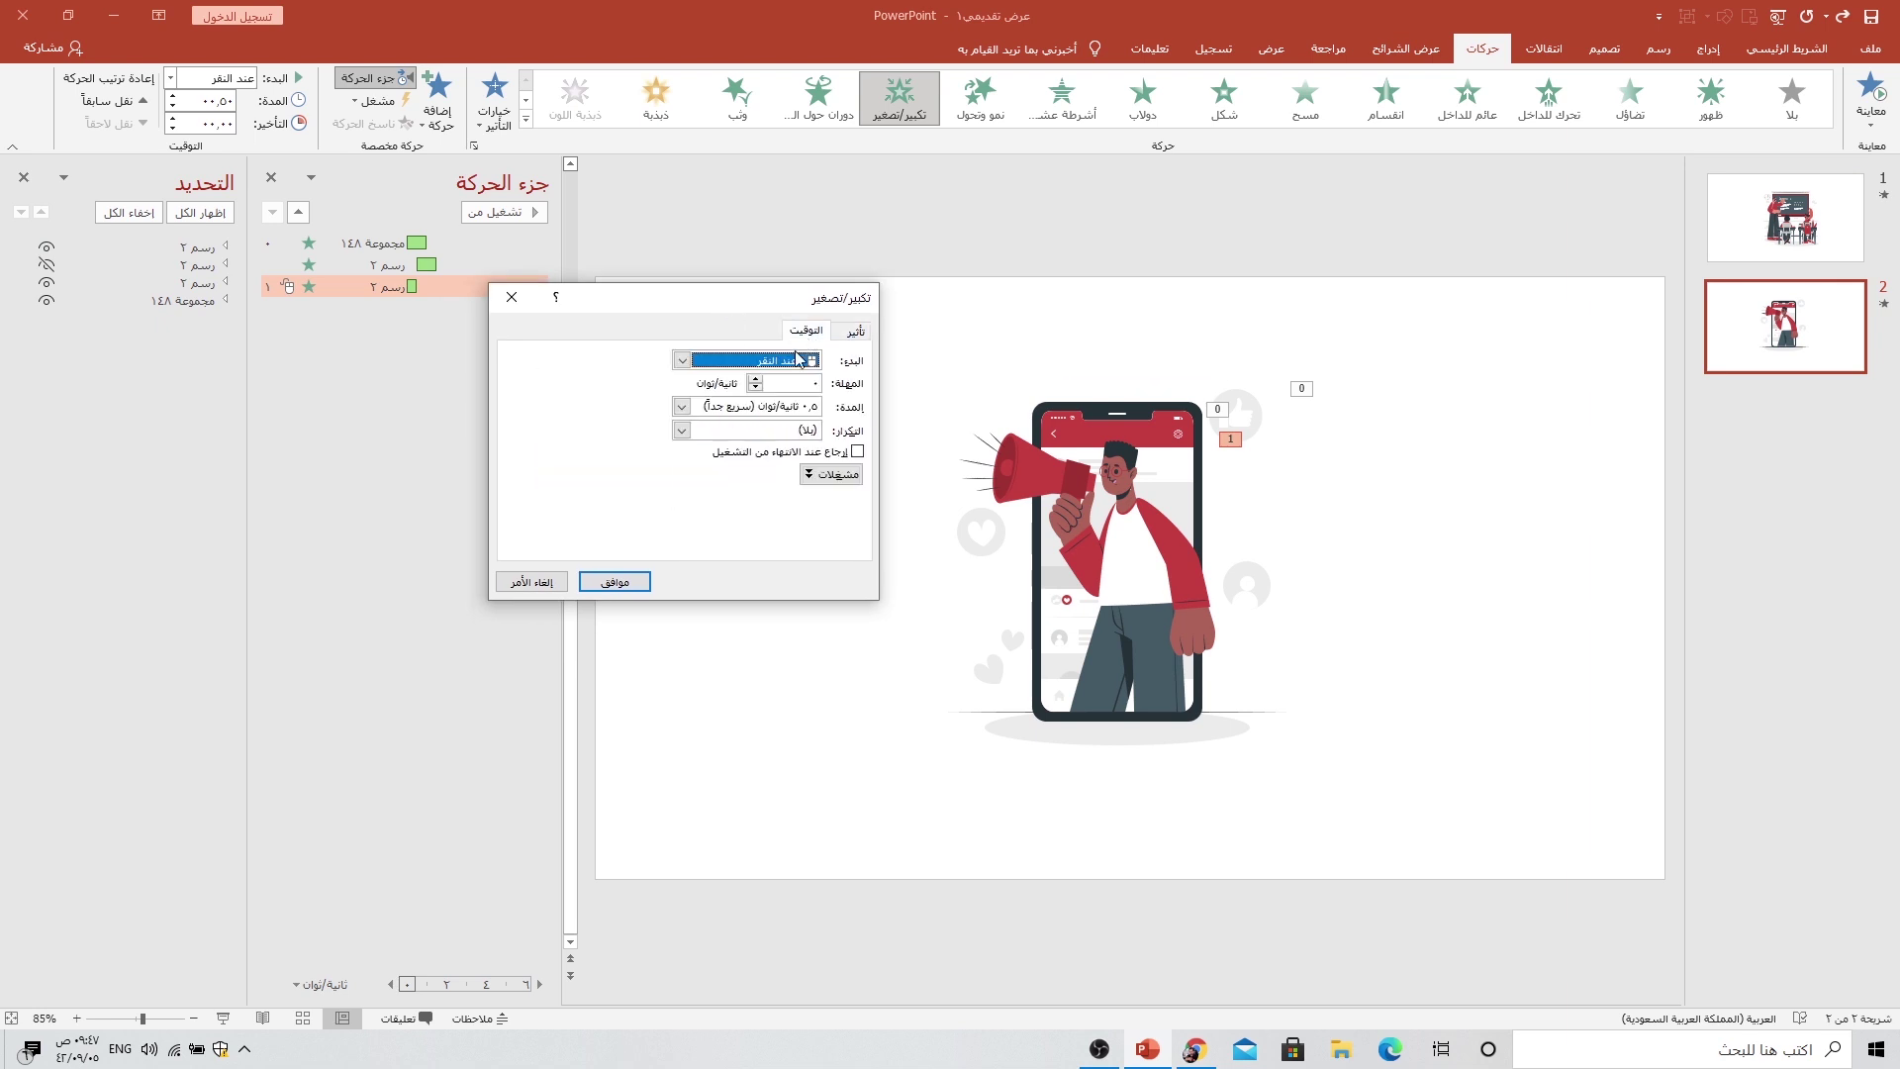
left_click(682, 406)
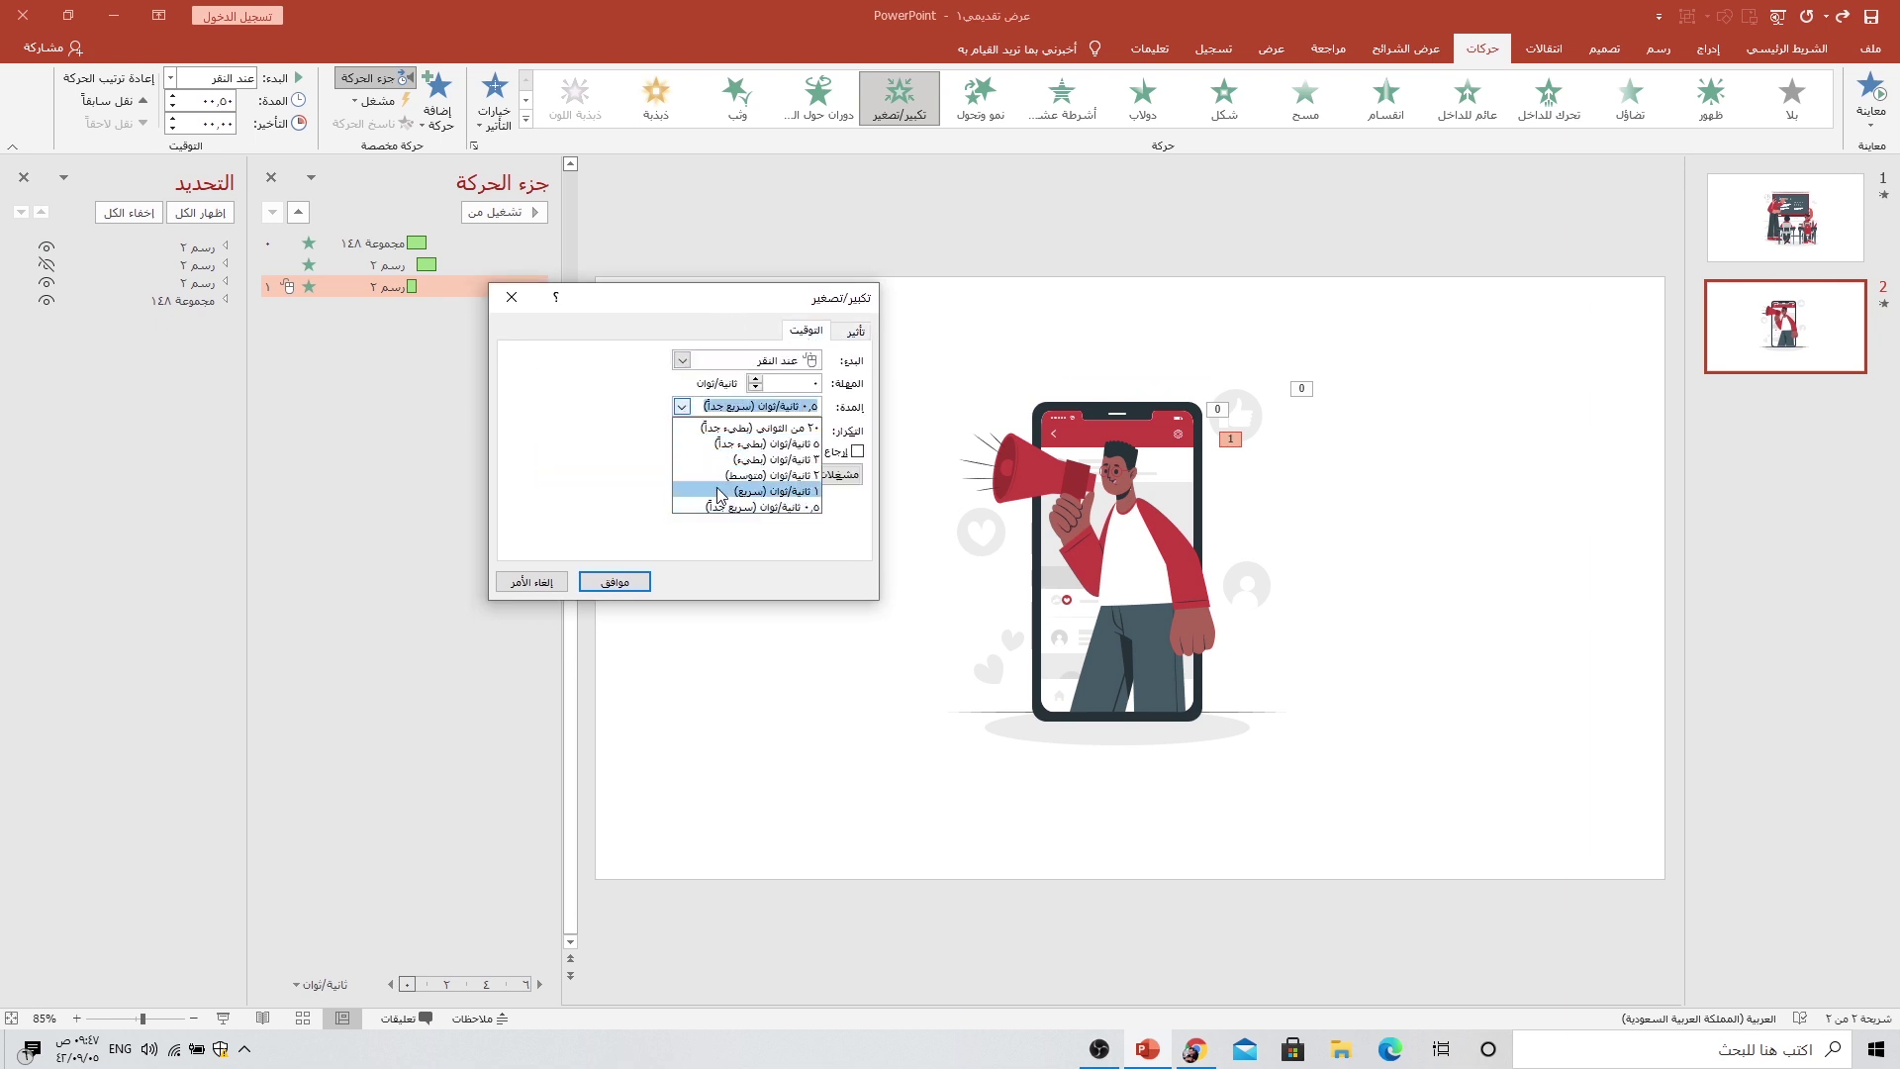
left_click(762, 491)
left_click(682, 360)
left_click(752, 395)
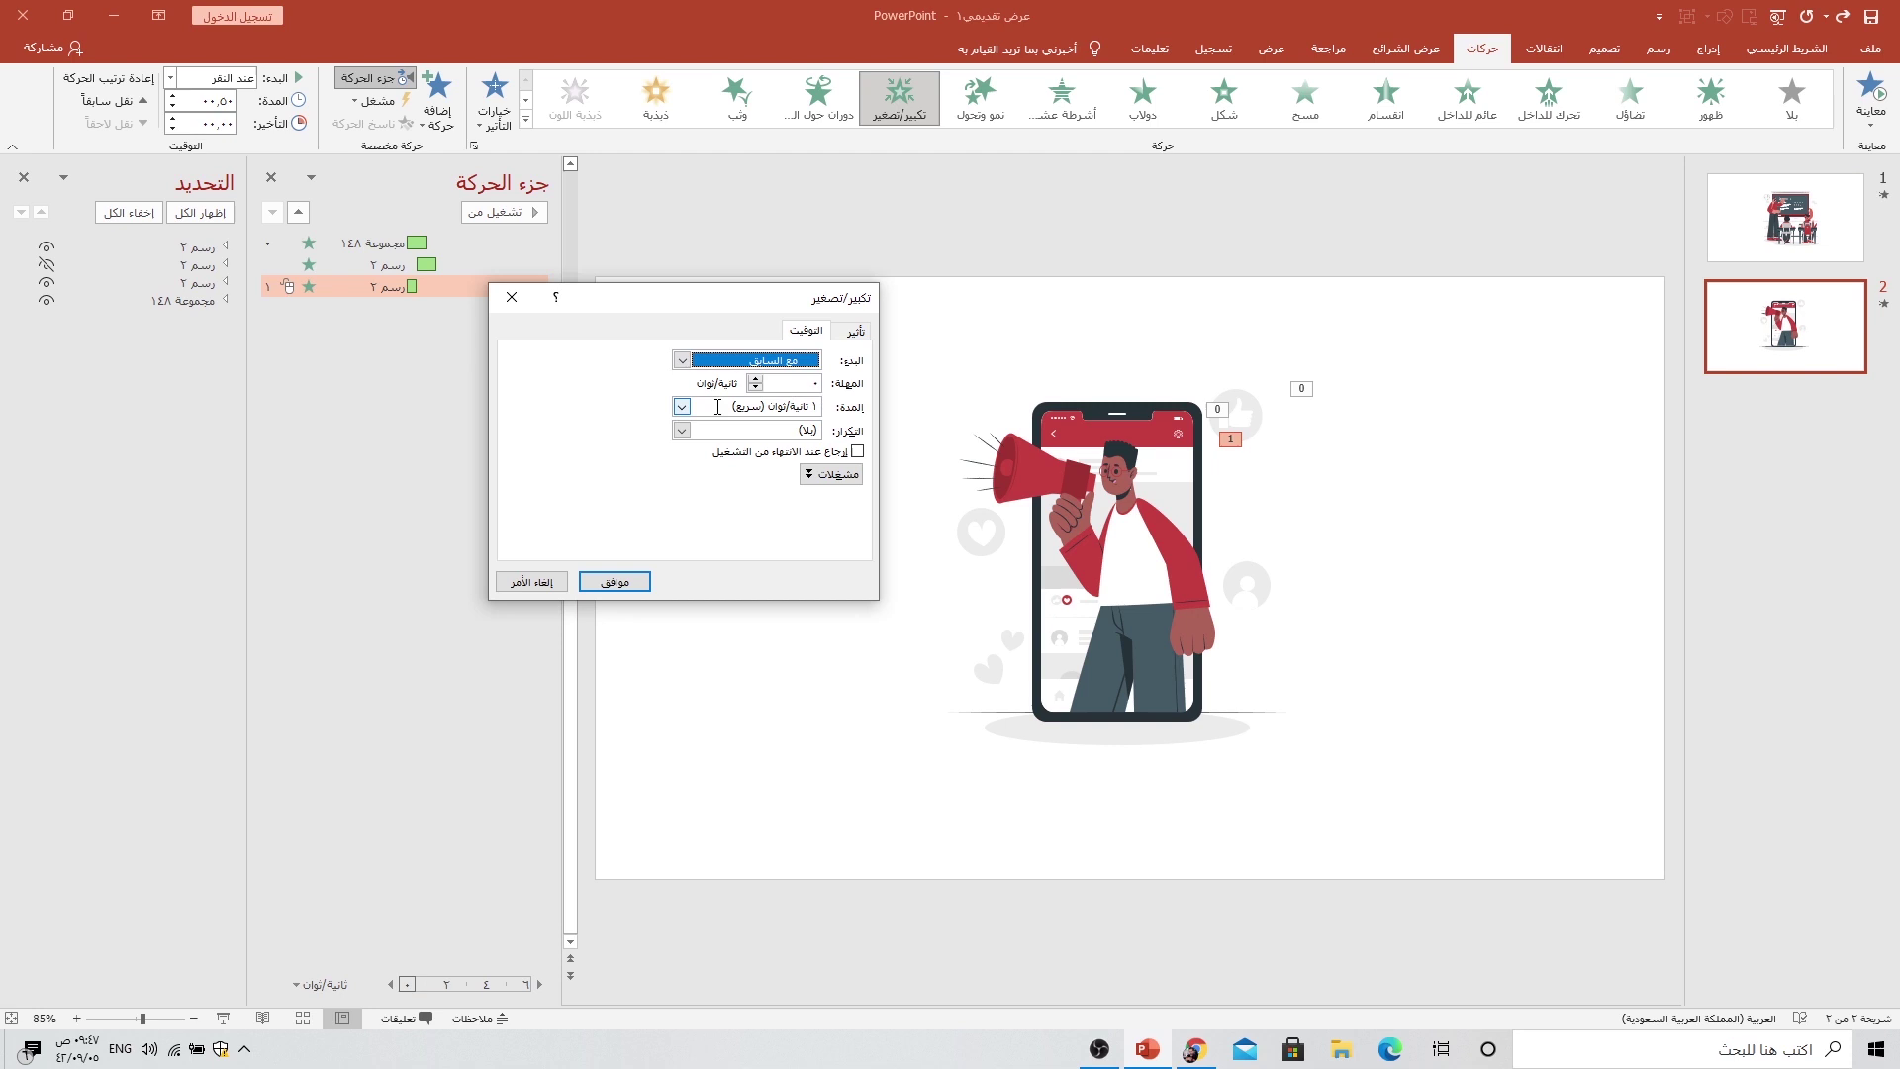
left_click(627, 583)
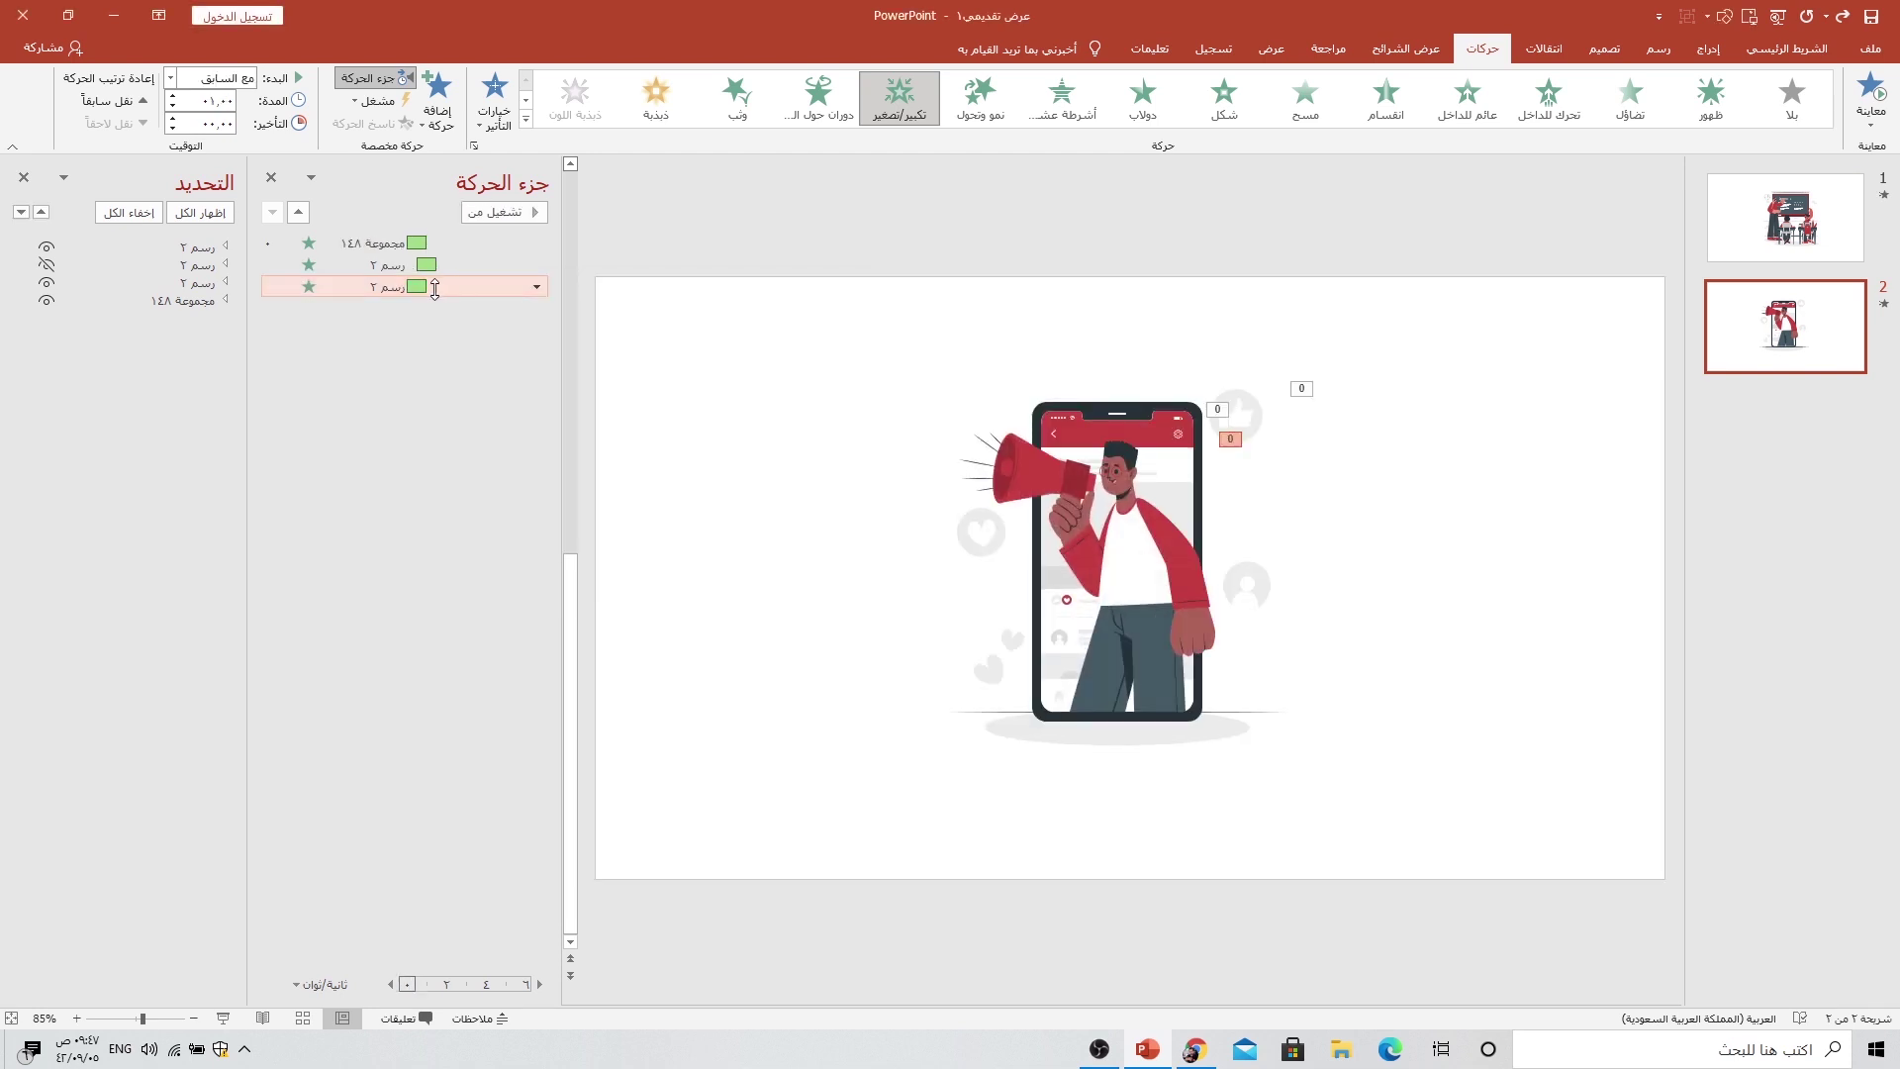
mouse_move(415, 287)
left_click_drag(416, 286, 432, 286)
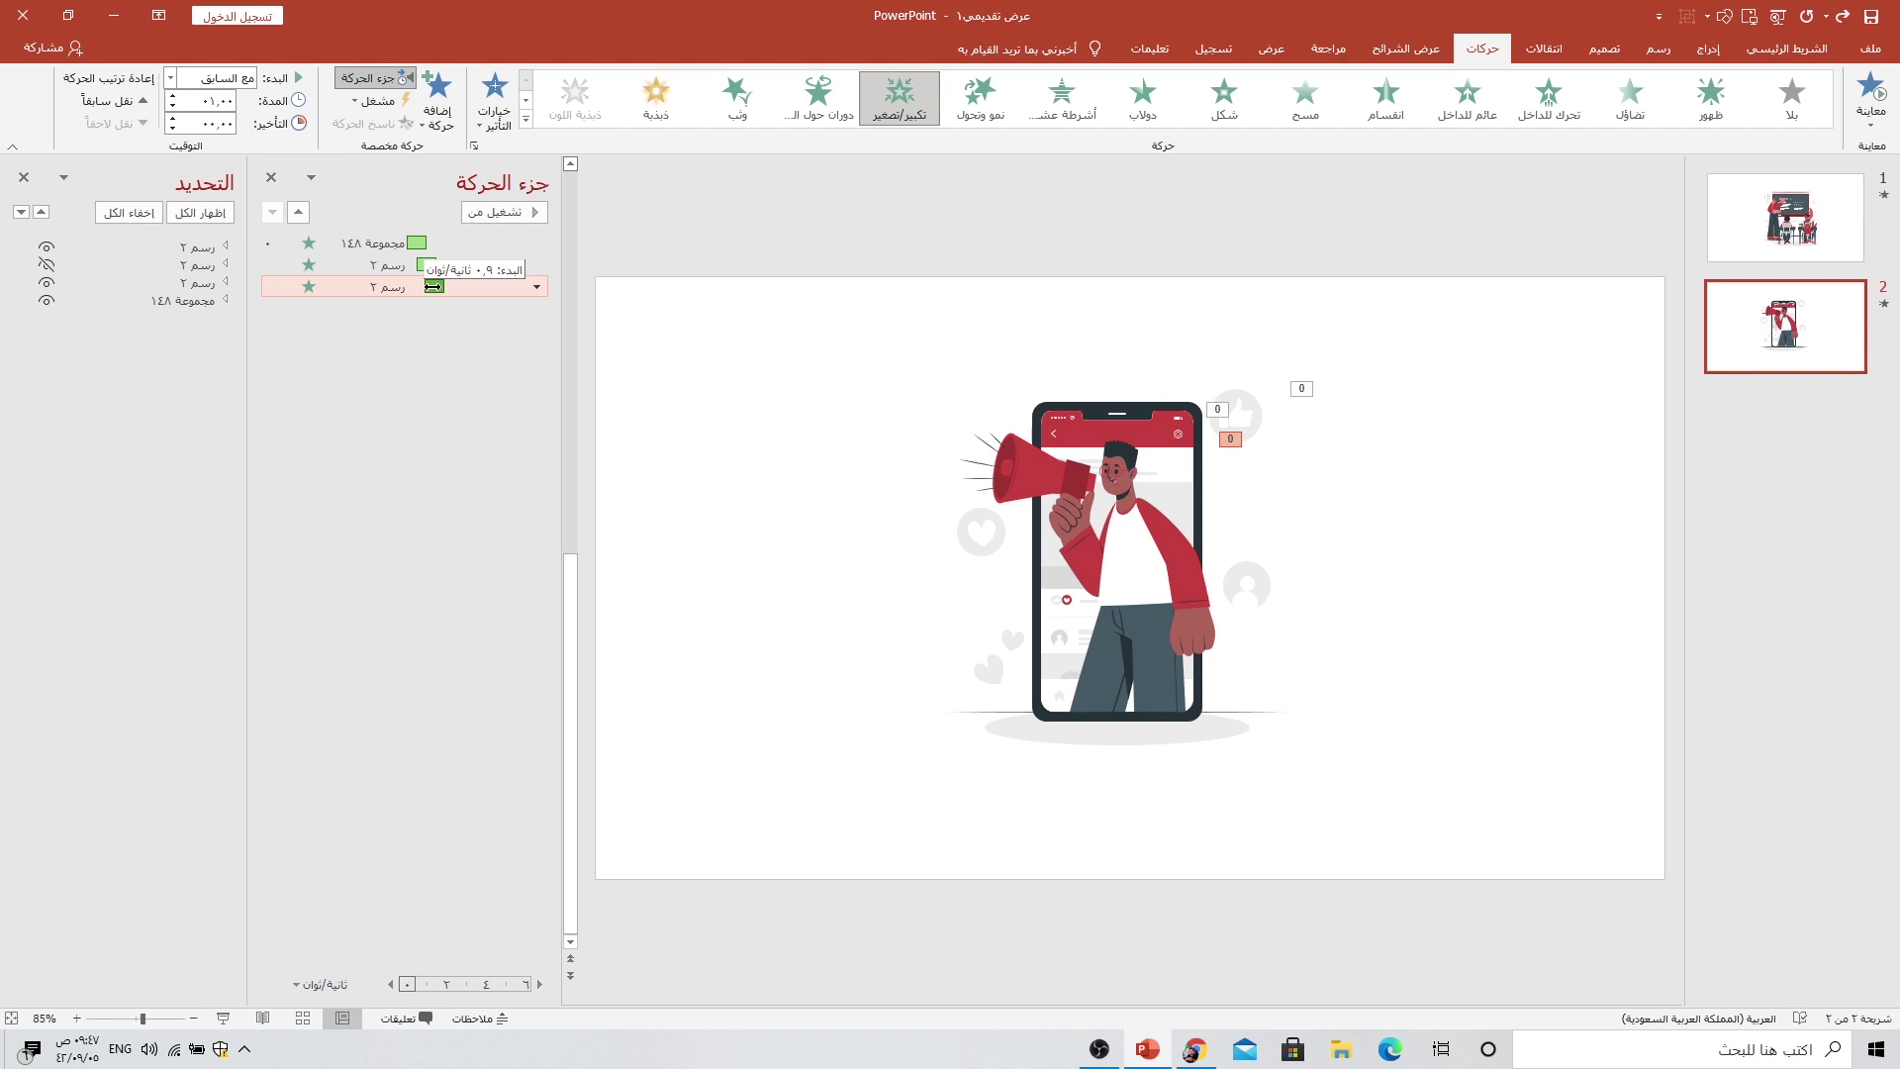
left_click(46, 265)
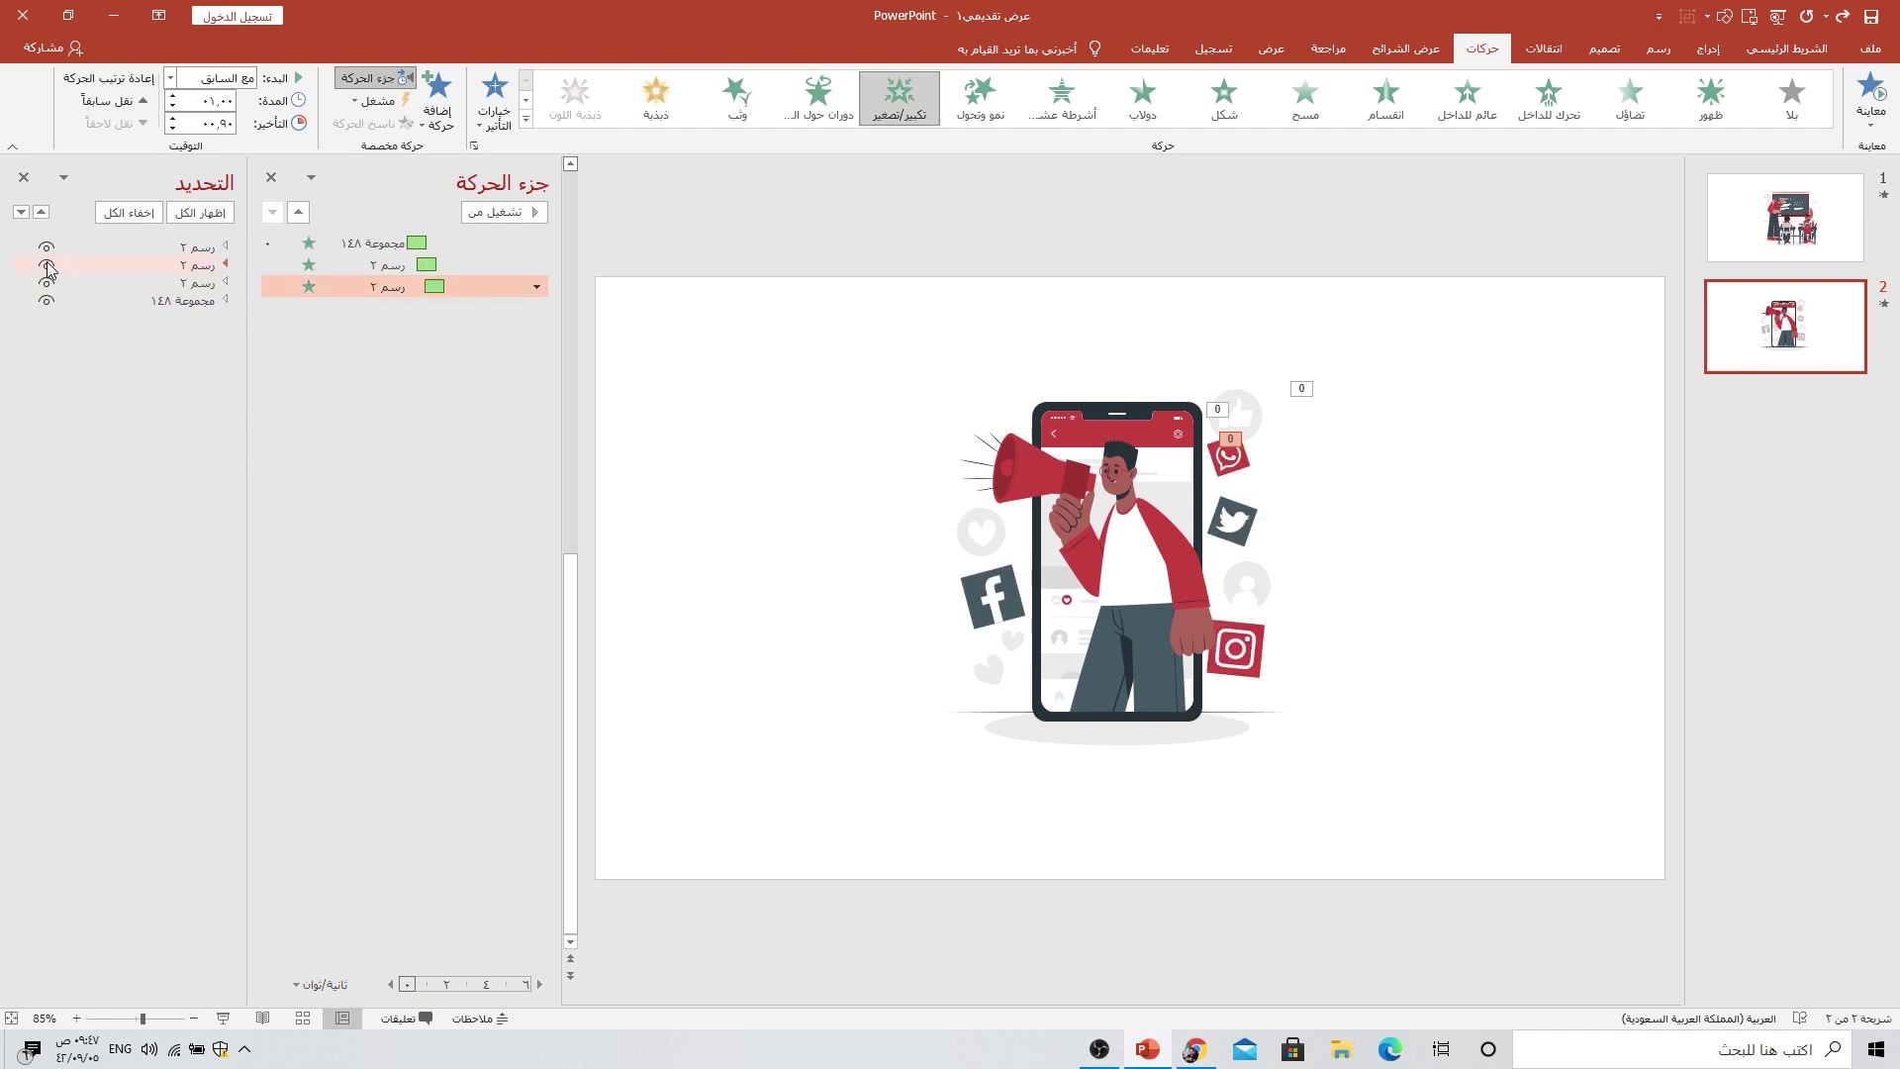
left_click(992, 592)
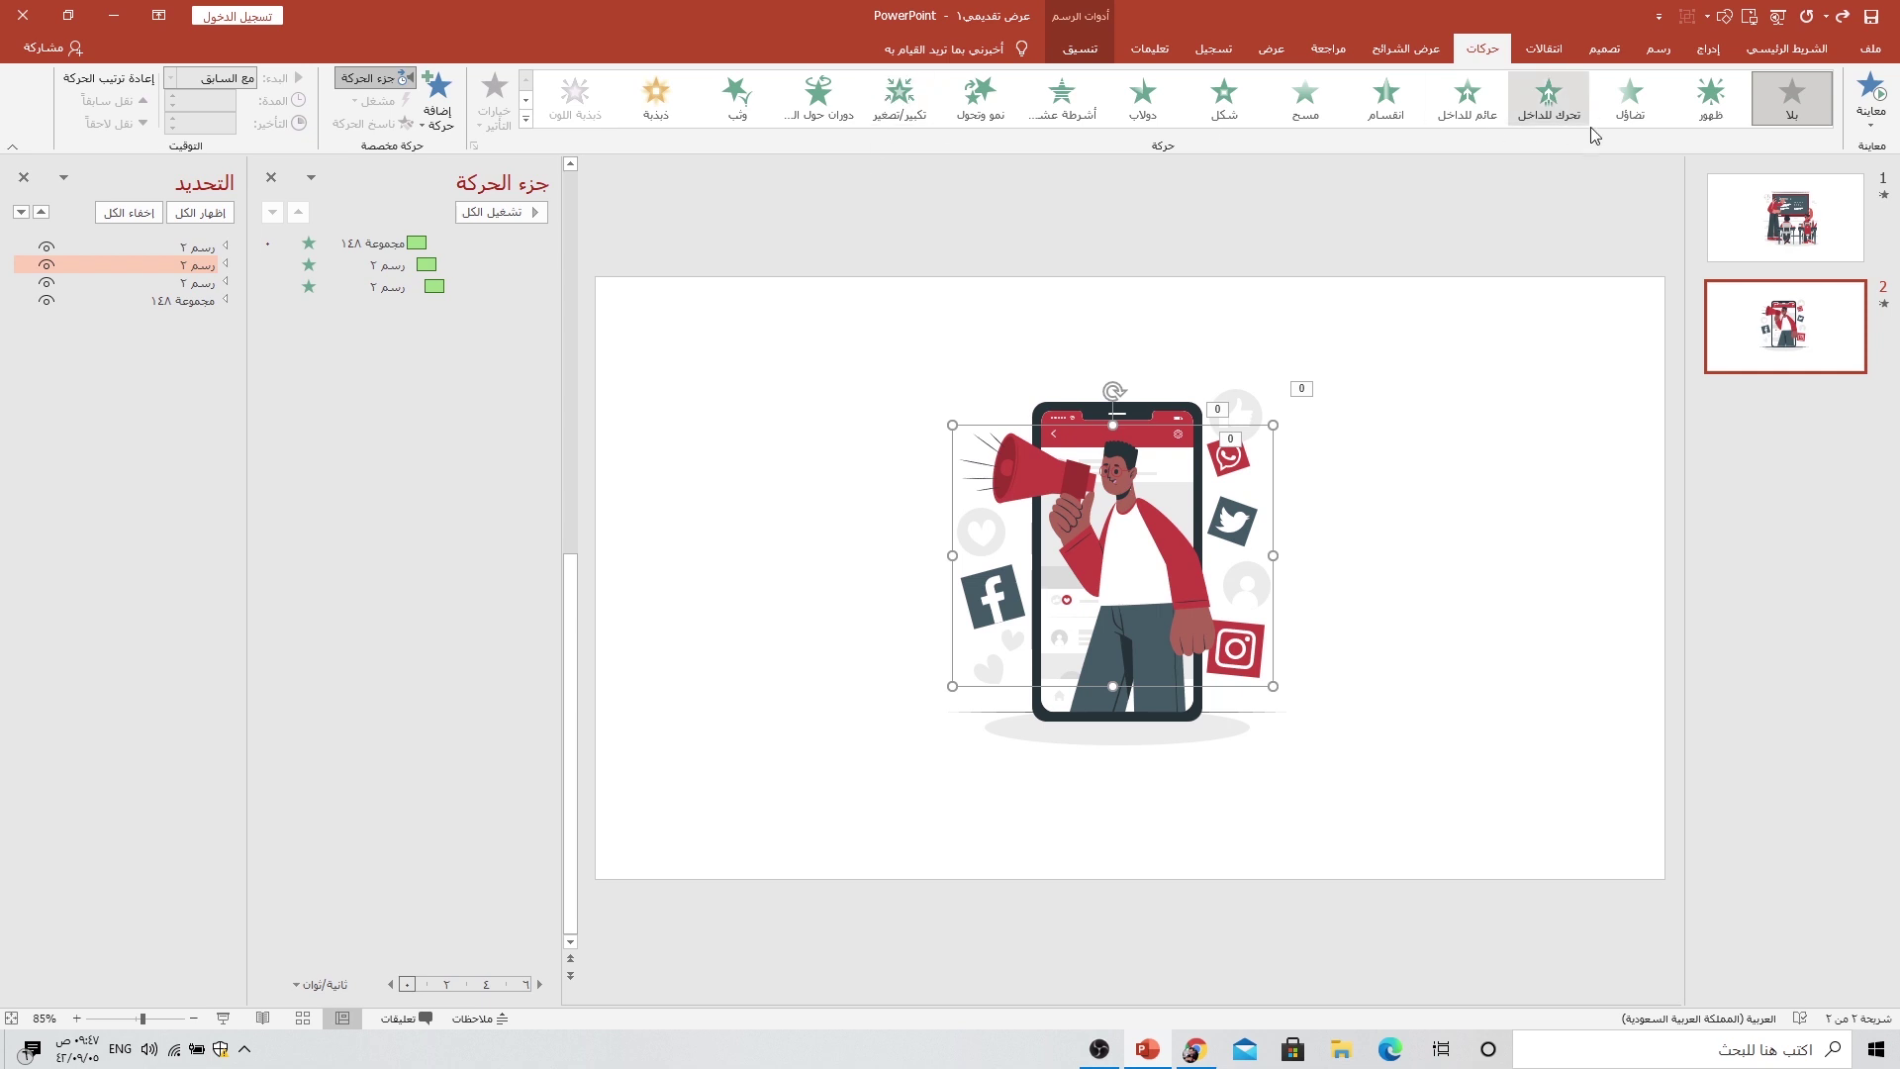
Step: Make the social icons Fly In from the top left with a 0.24 s bounce end
left_click(1549, 95)
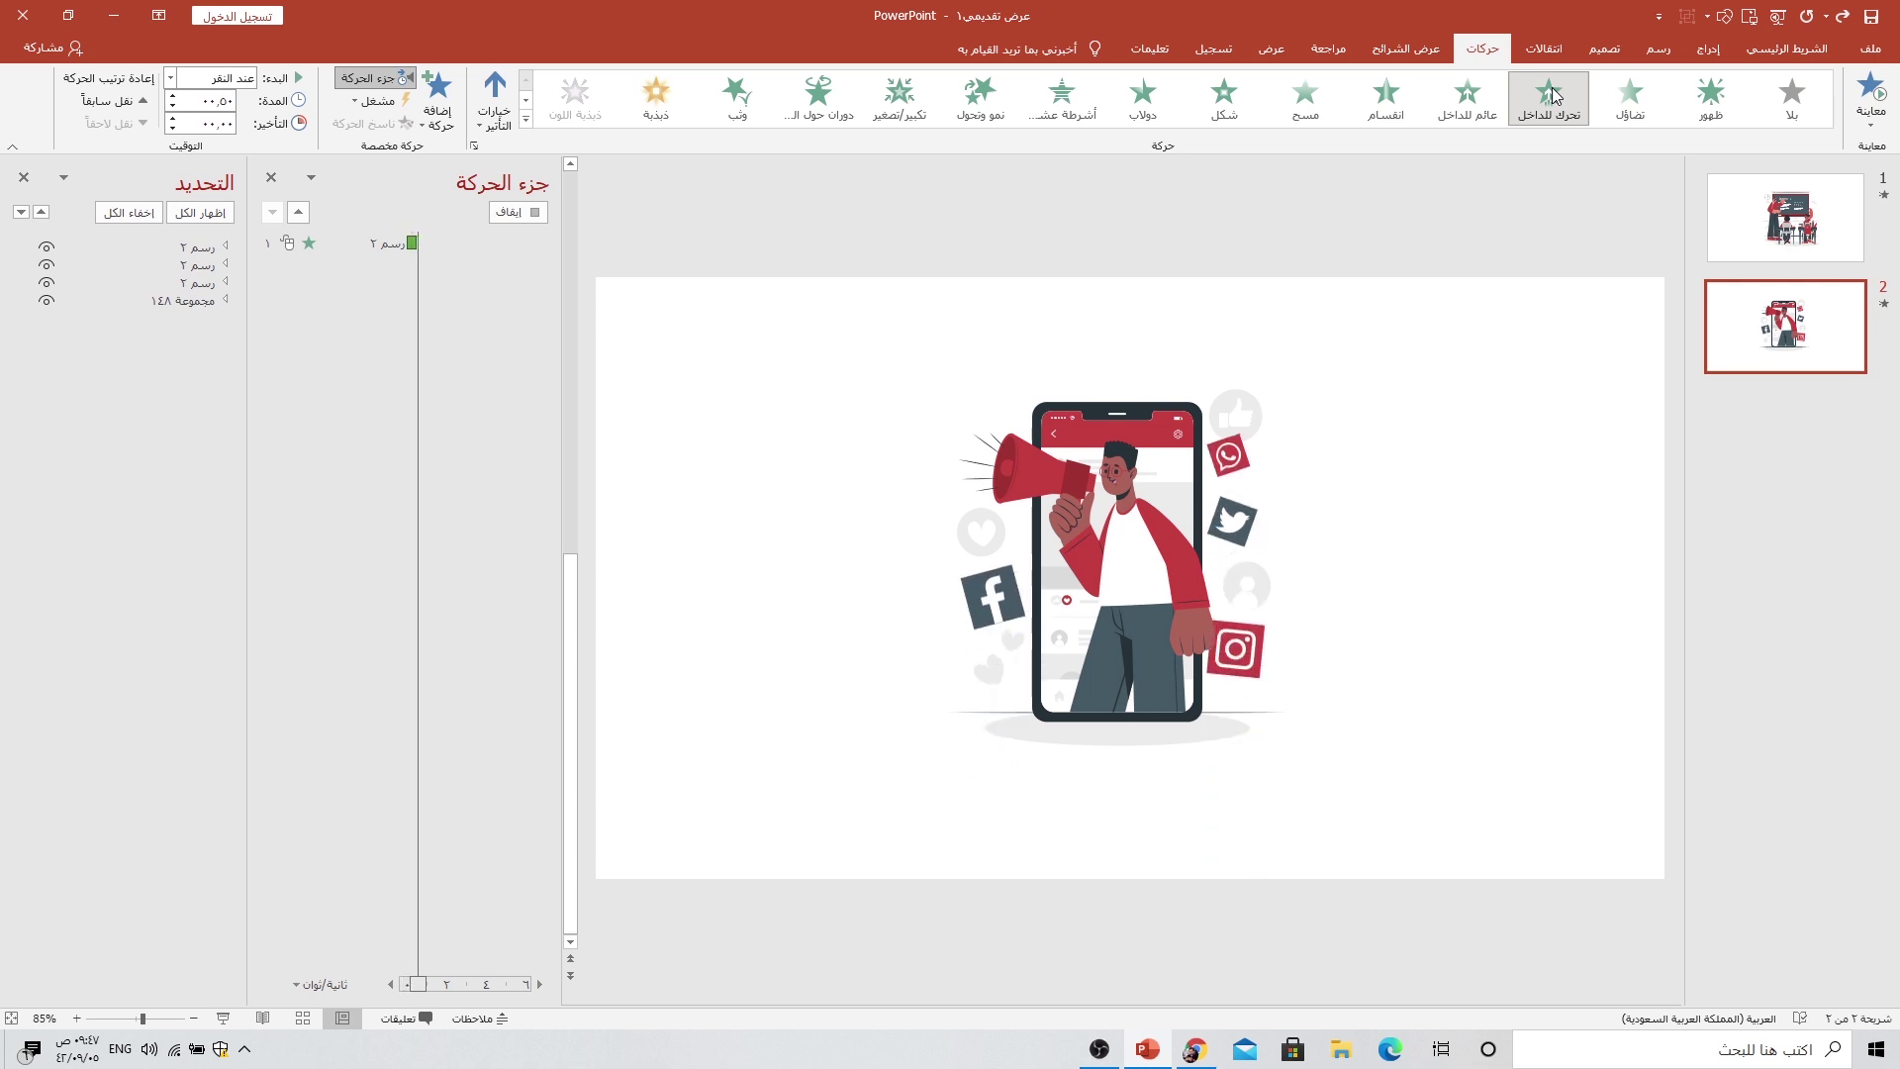
left_click(494, 111)
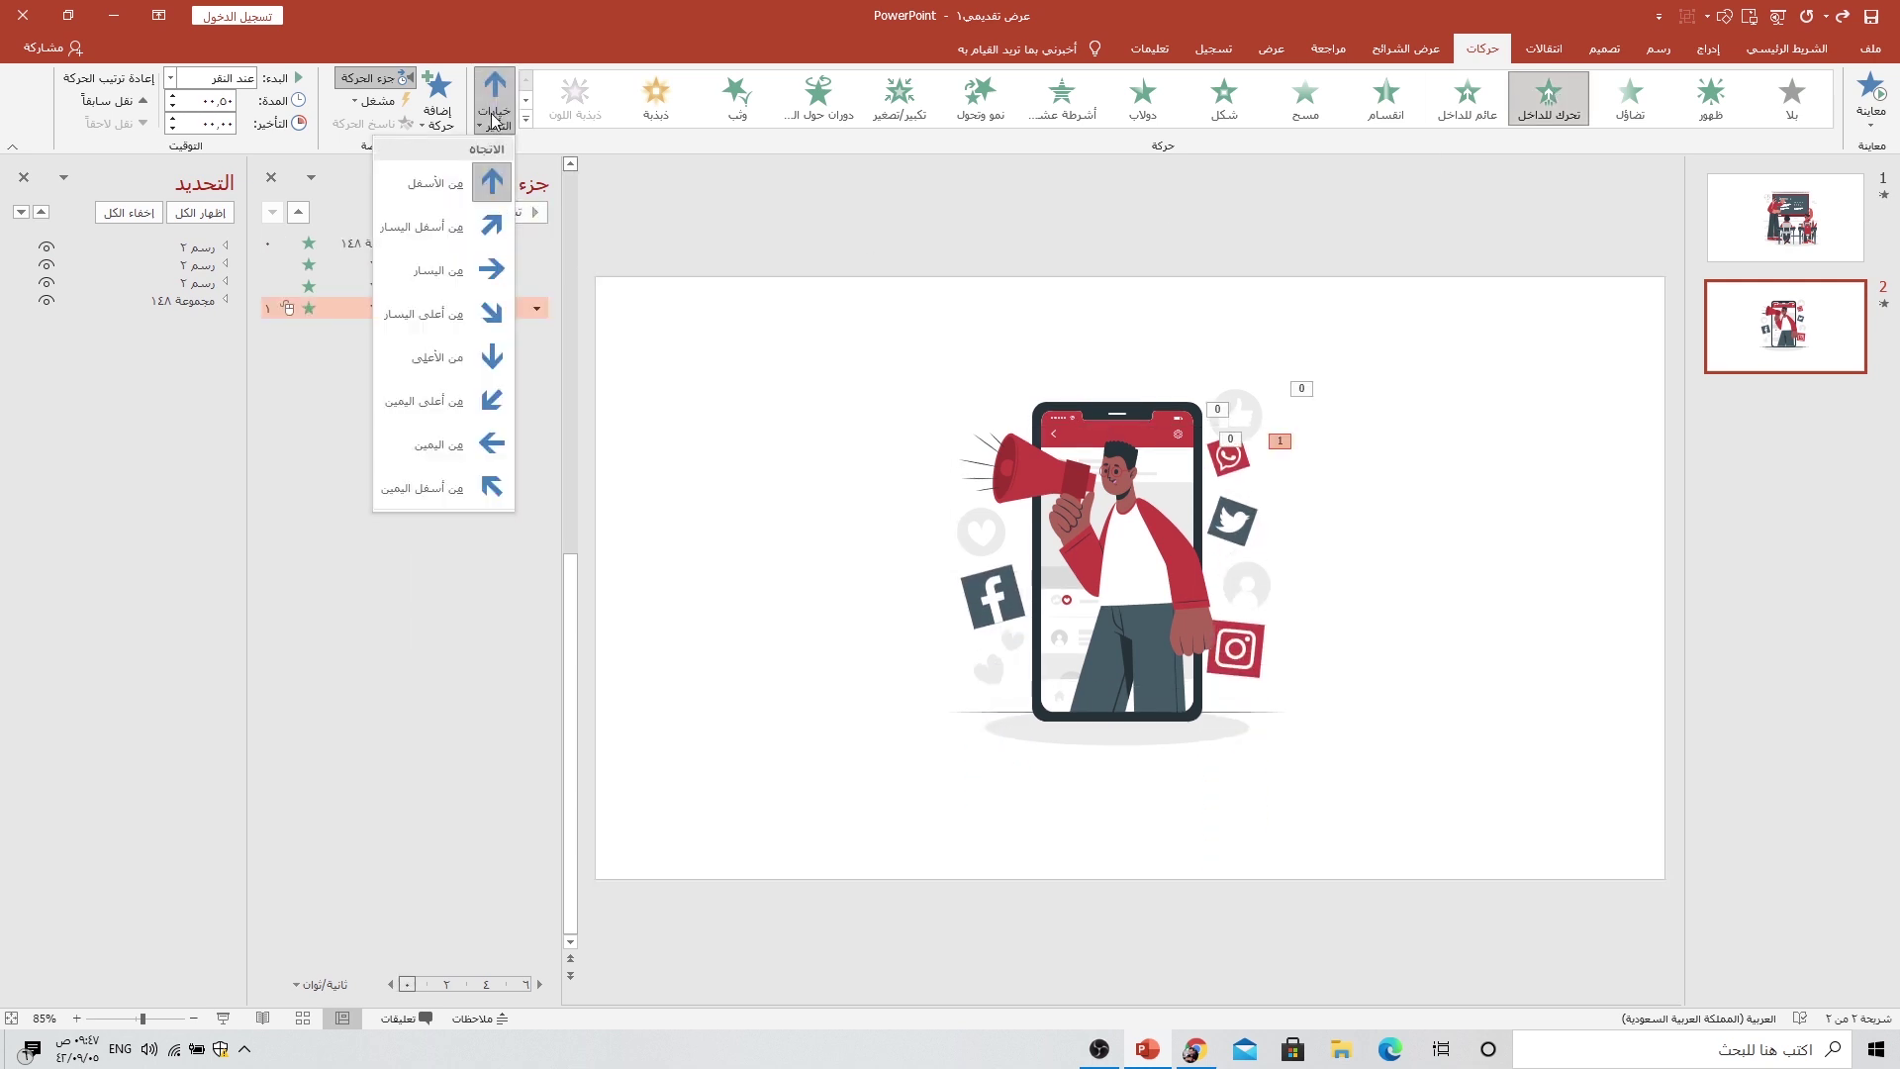
left_click(432, 314)
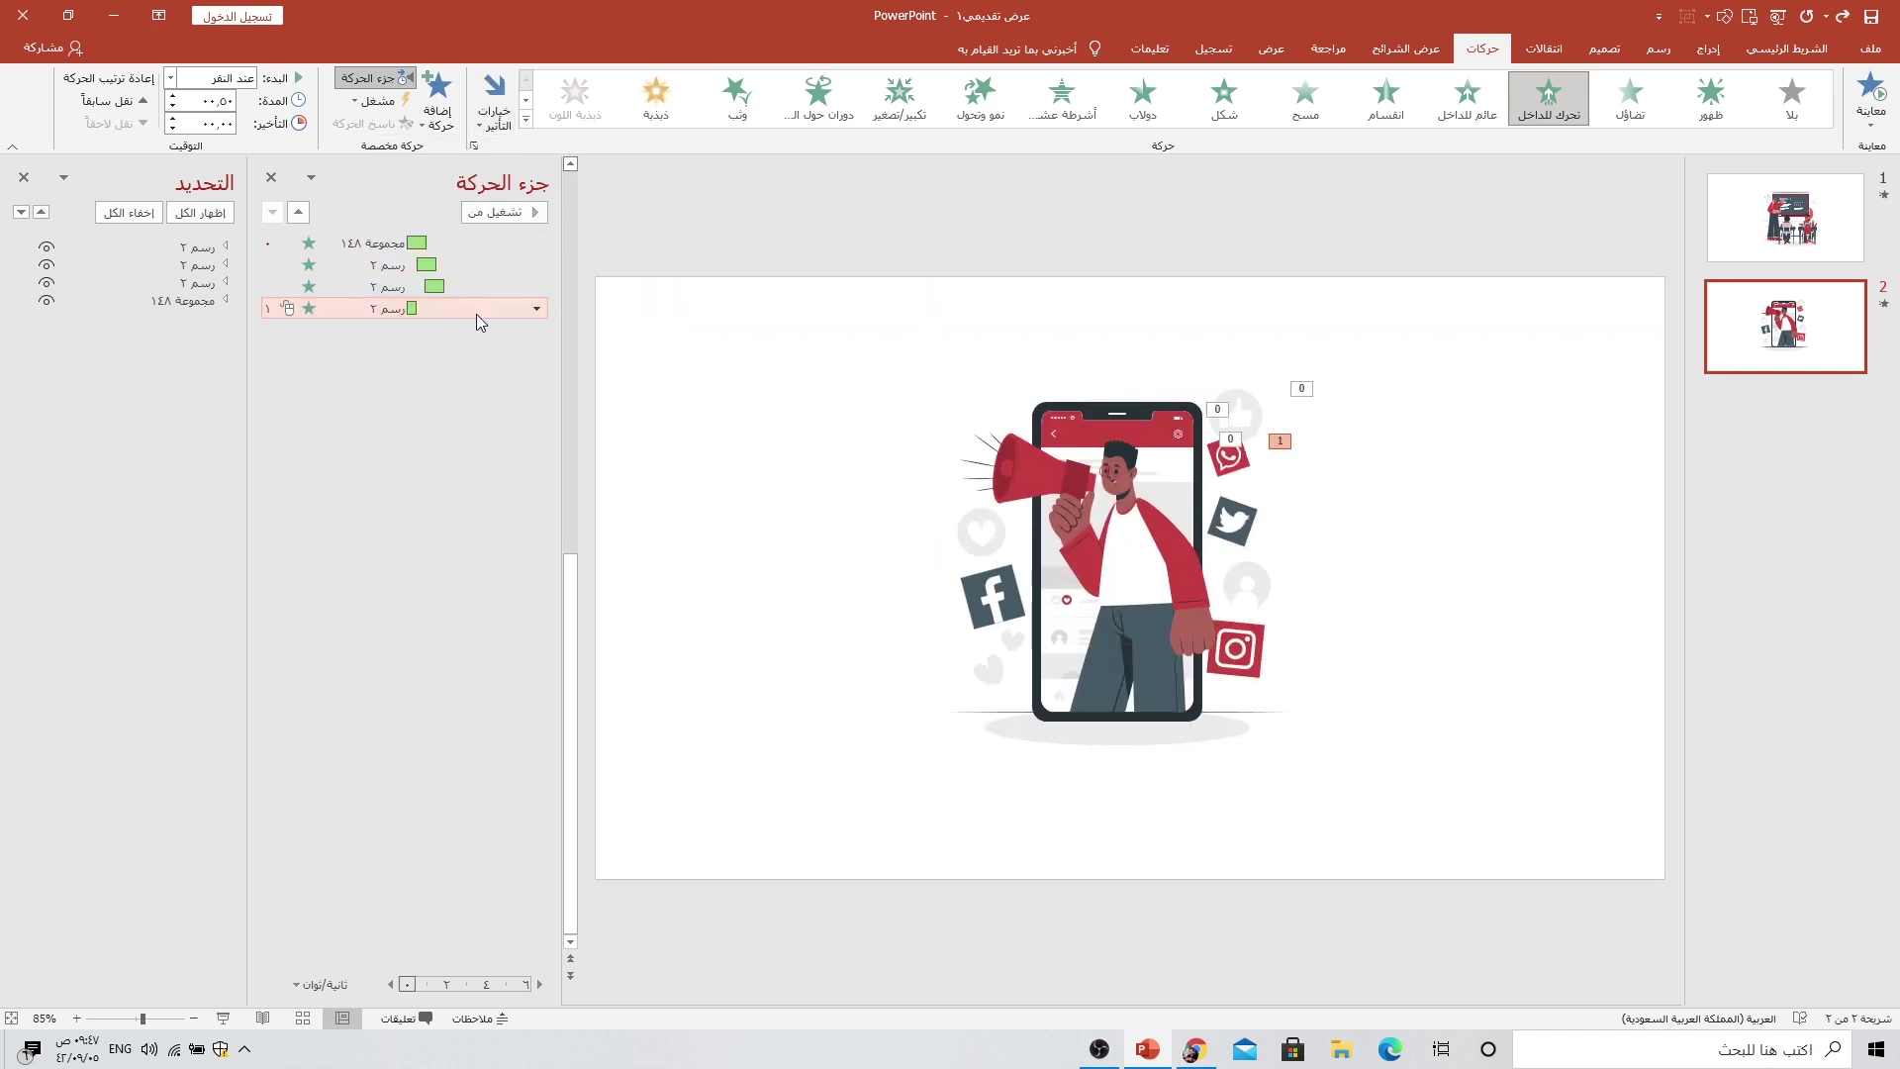
double_click(477, 321)
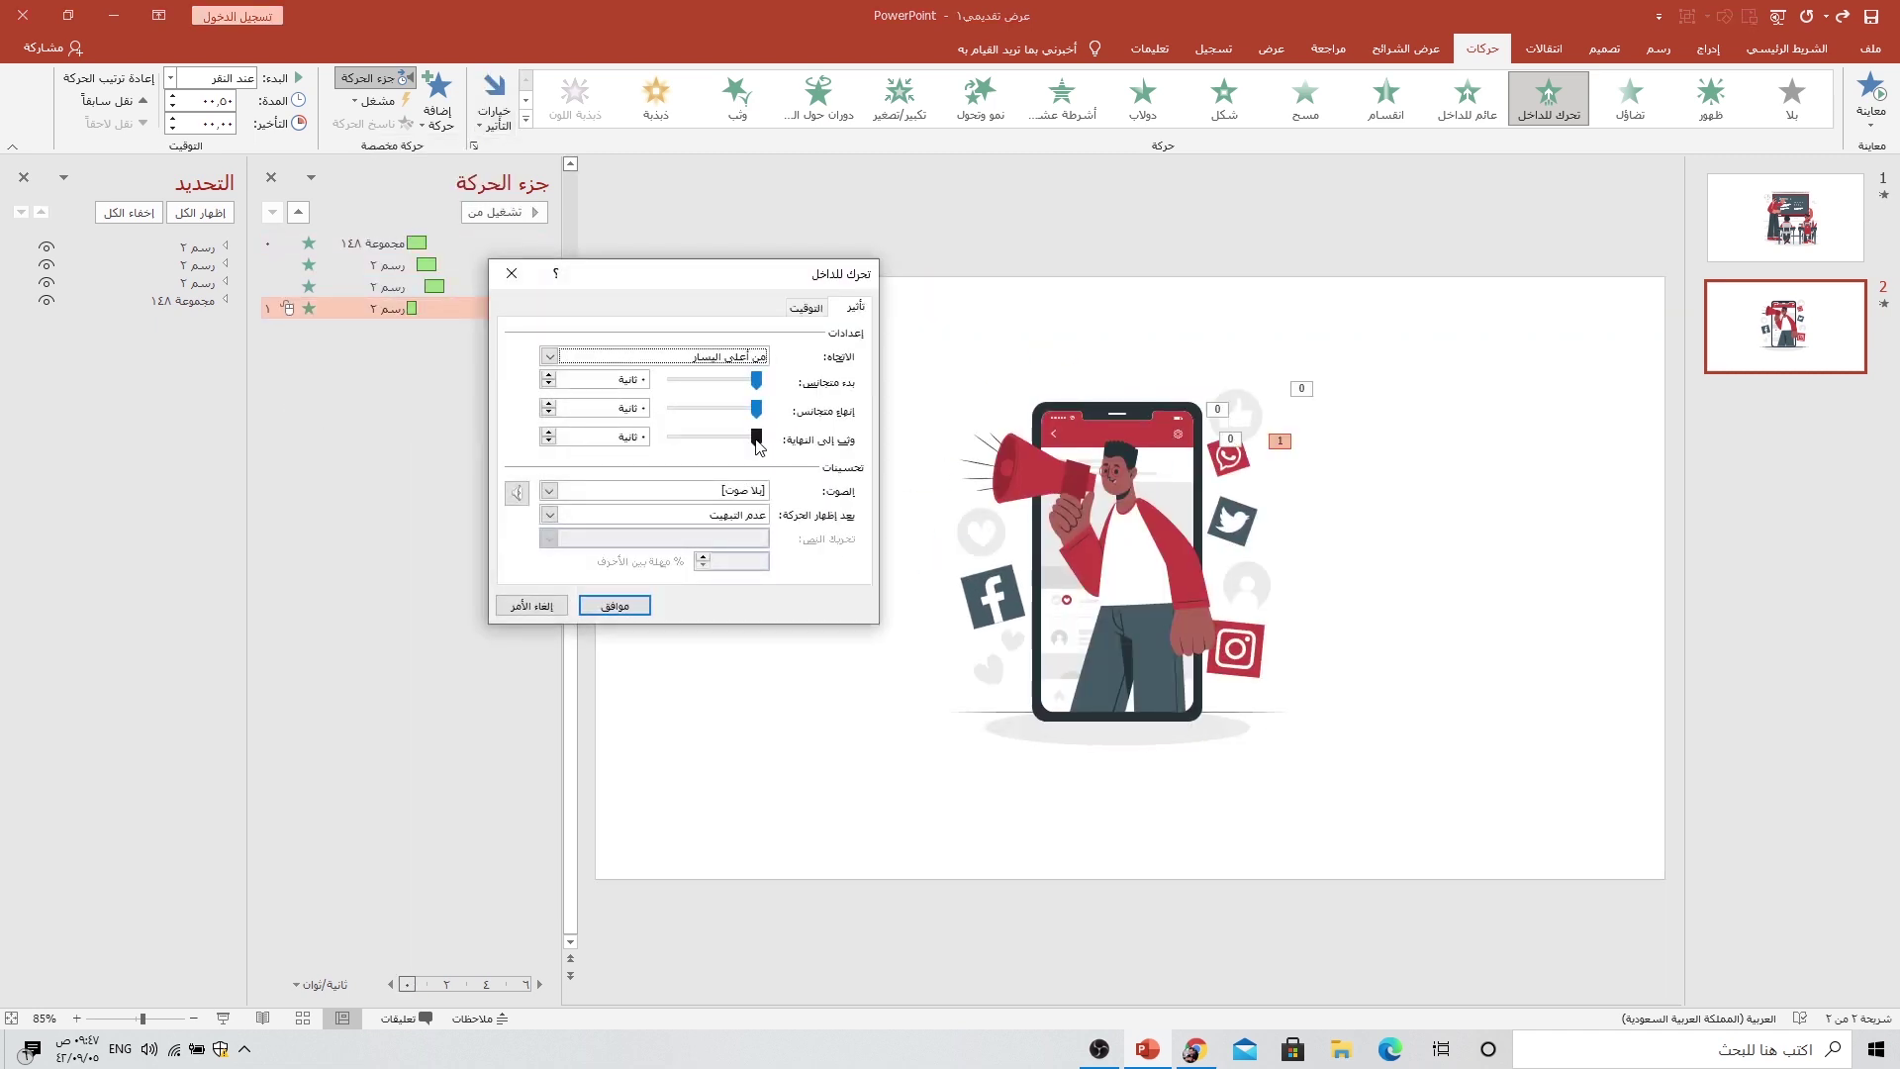
left_click_drag(758, 440, 716, 441)
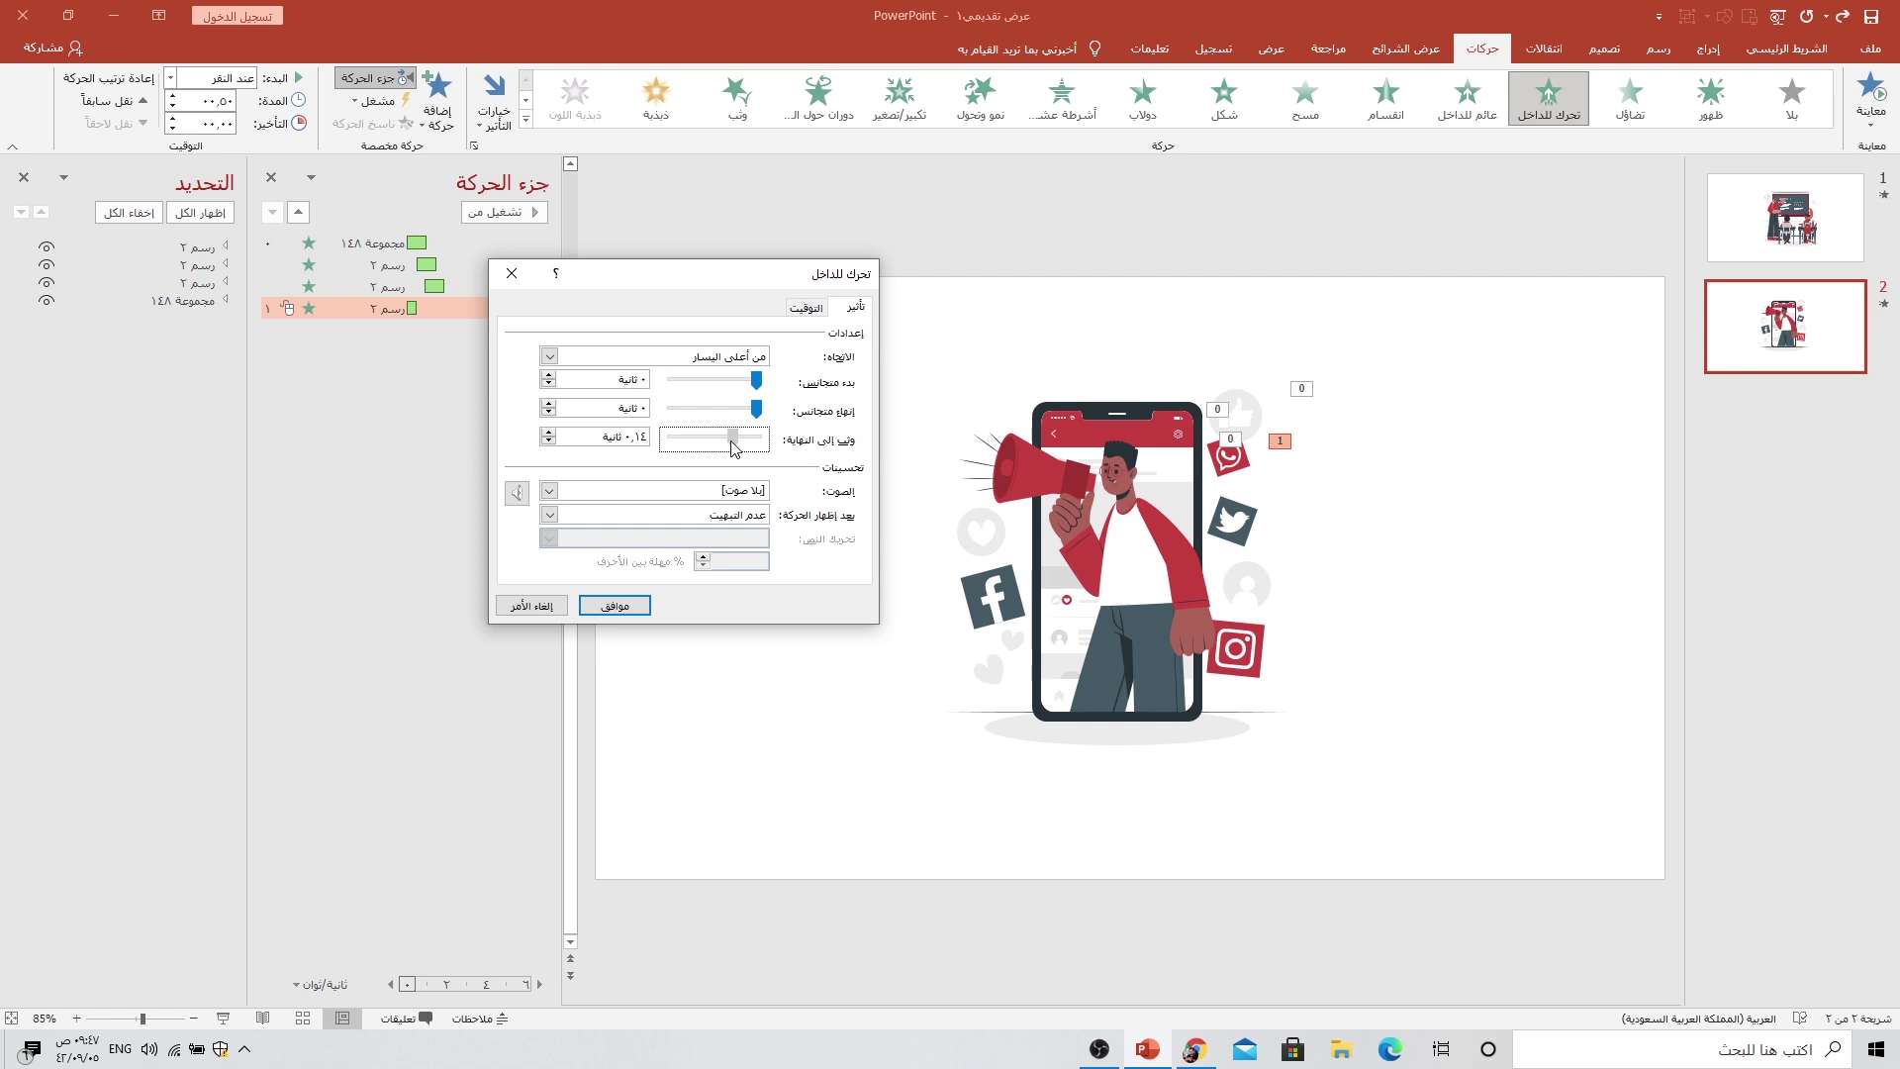
Step: Set the fly-in to start With Previous with a 1-second duration
left_click(806, 308)
left_click(682, 383)
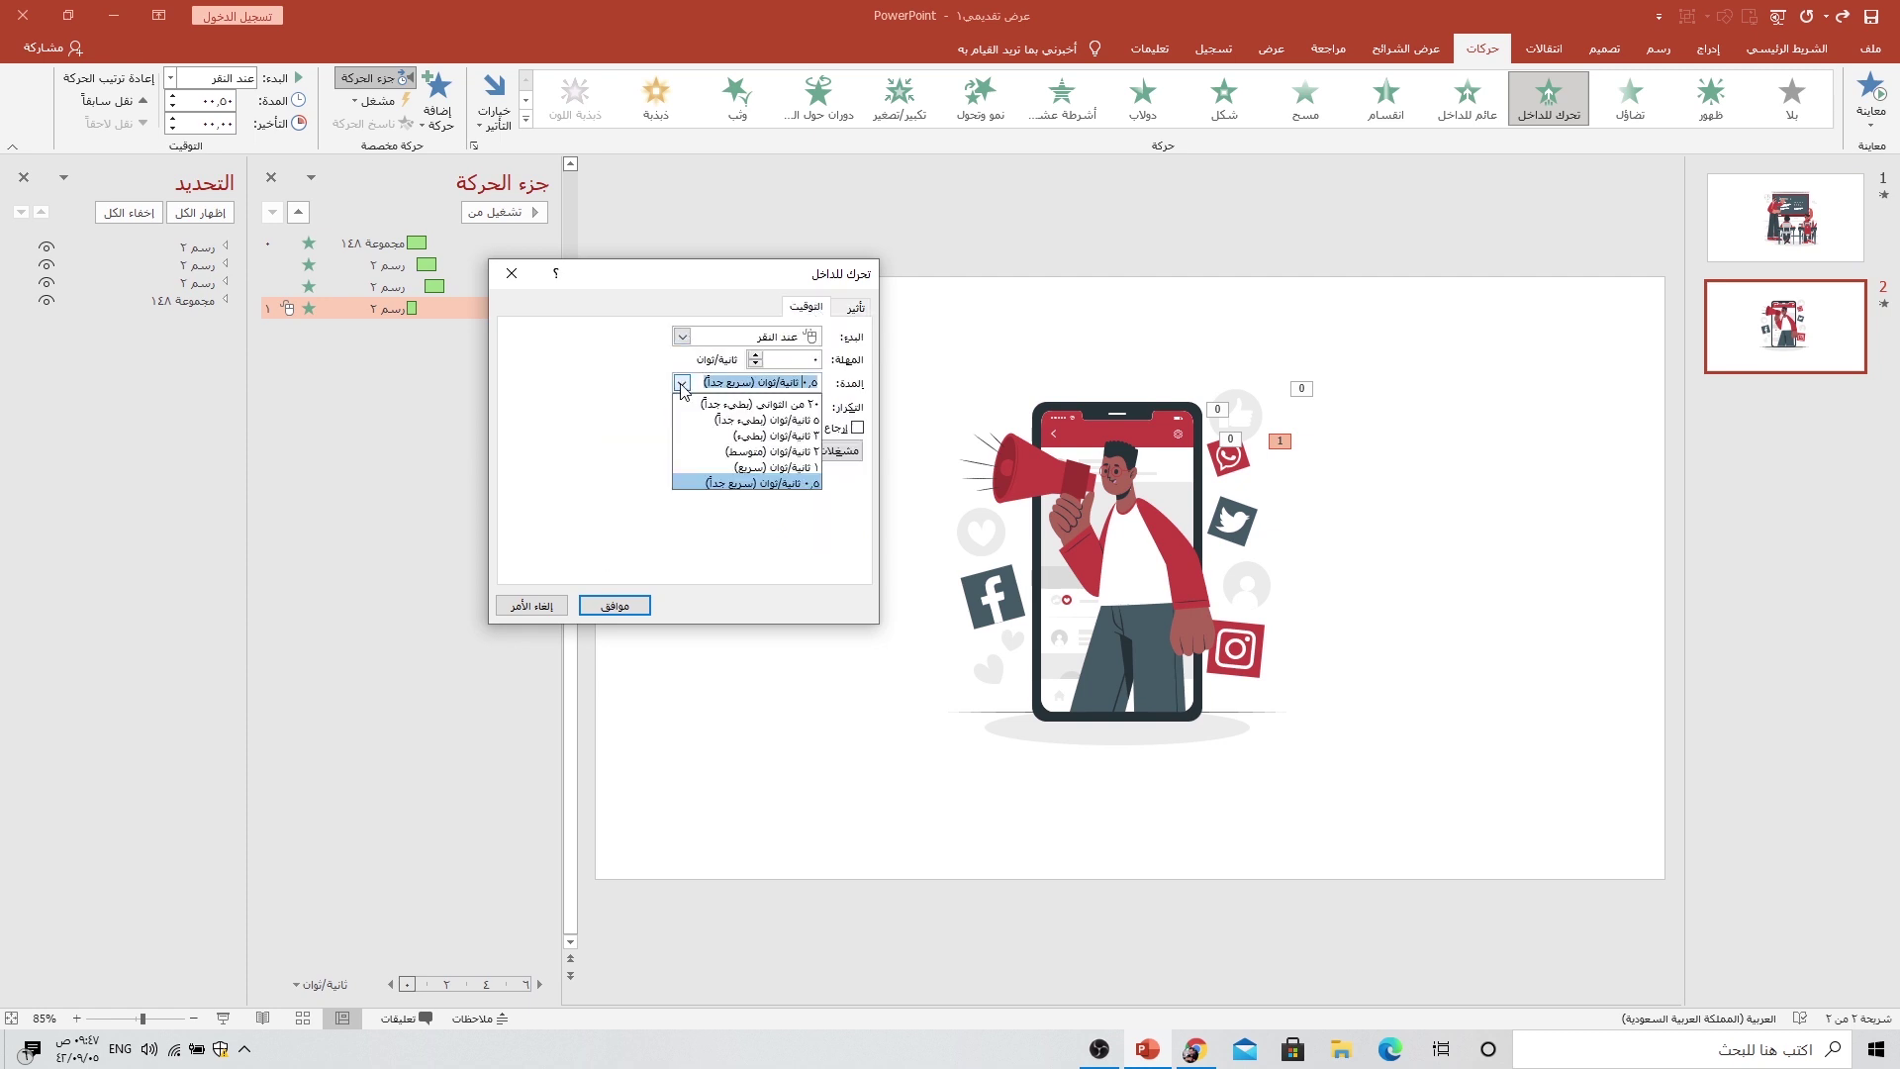
left_click(712, 467)
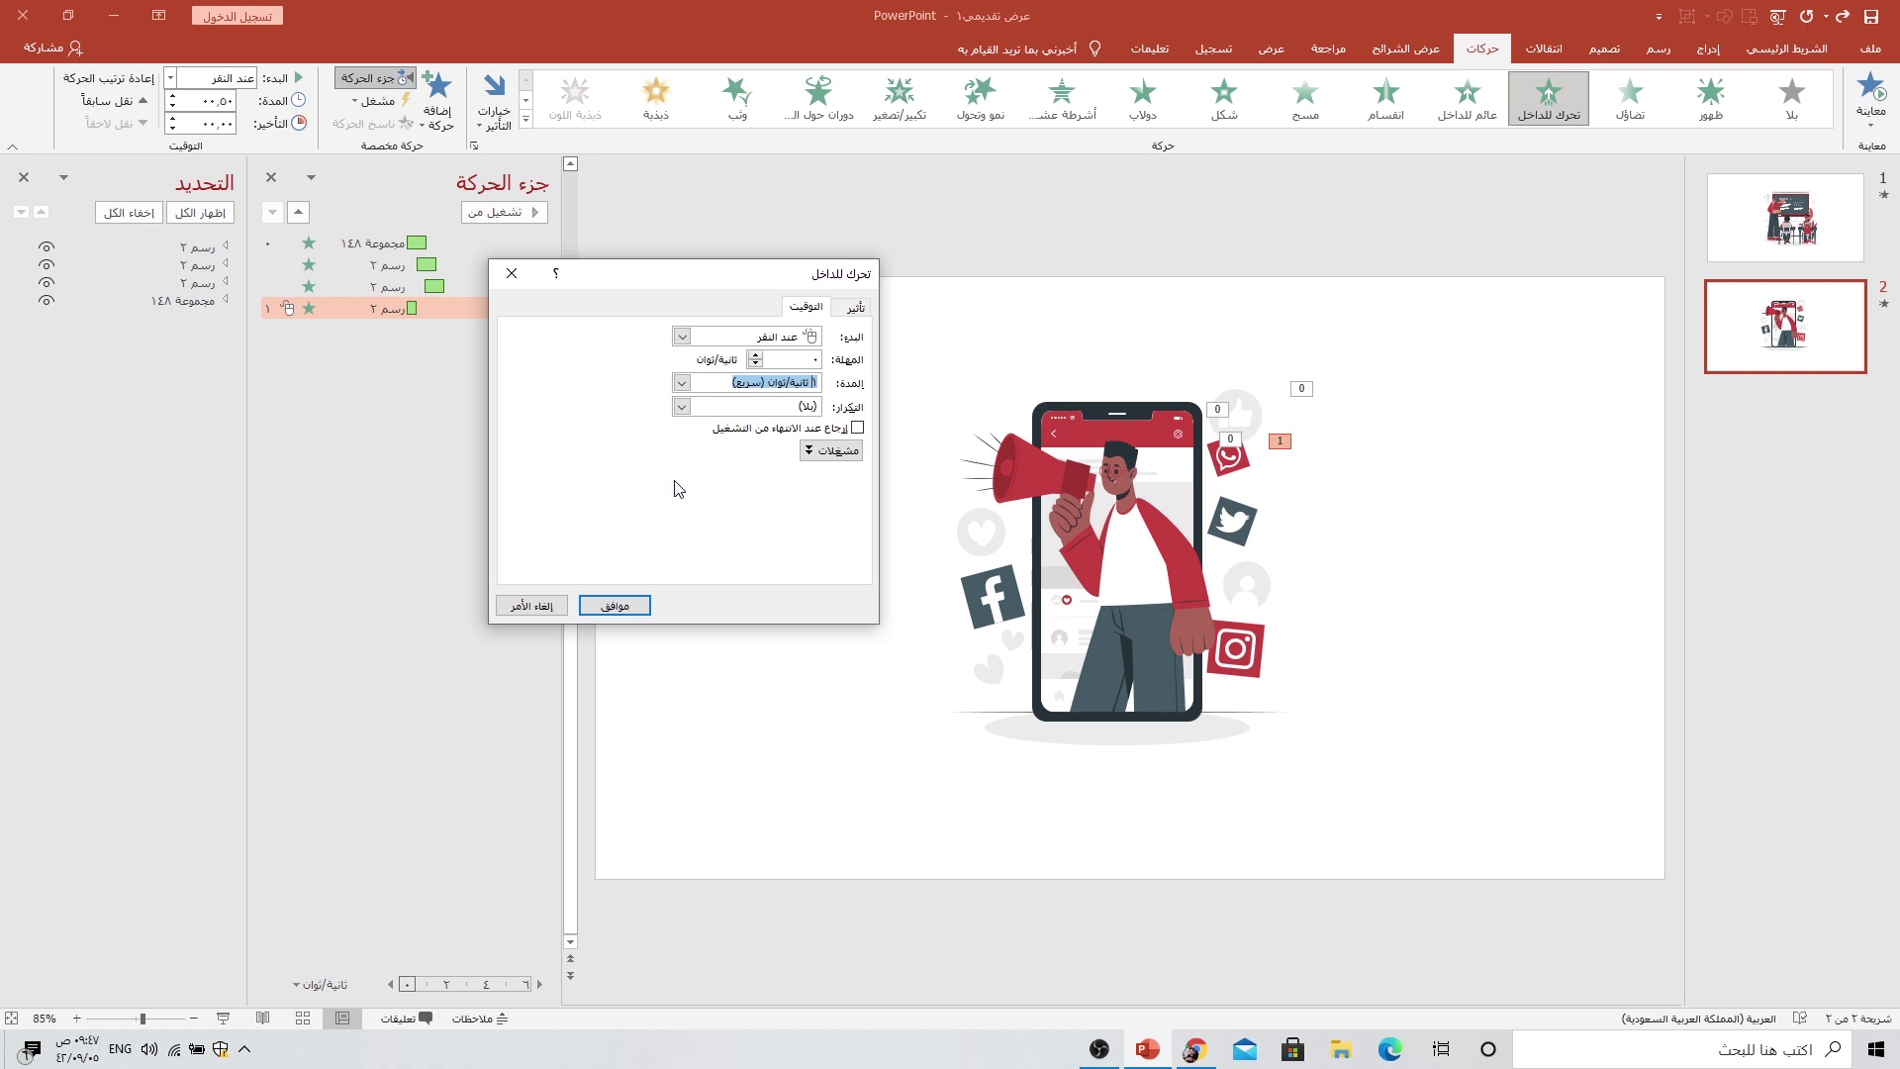
left_click(682, 336)
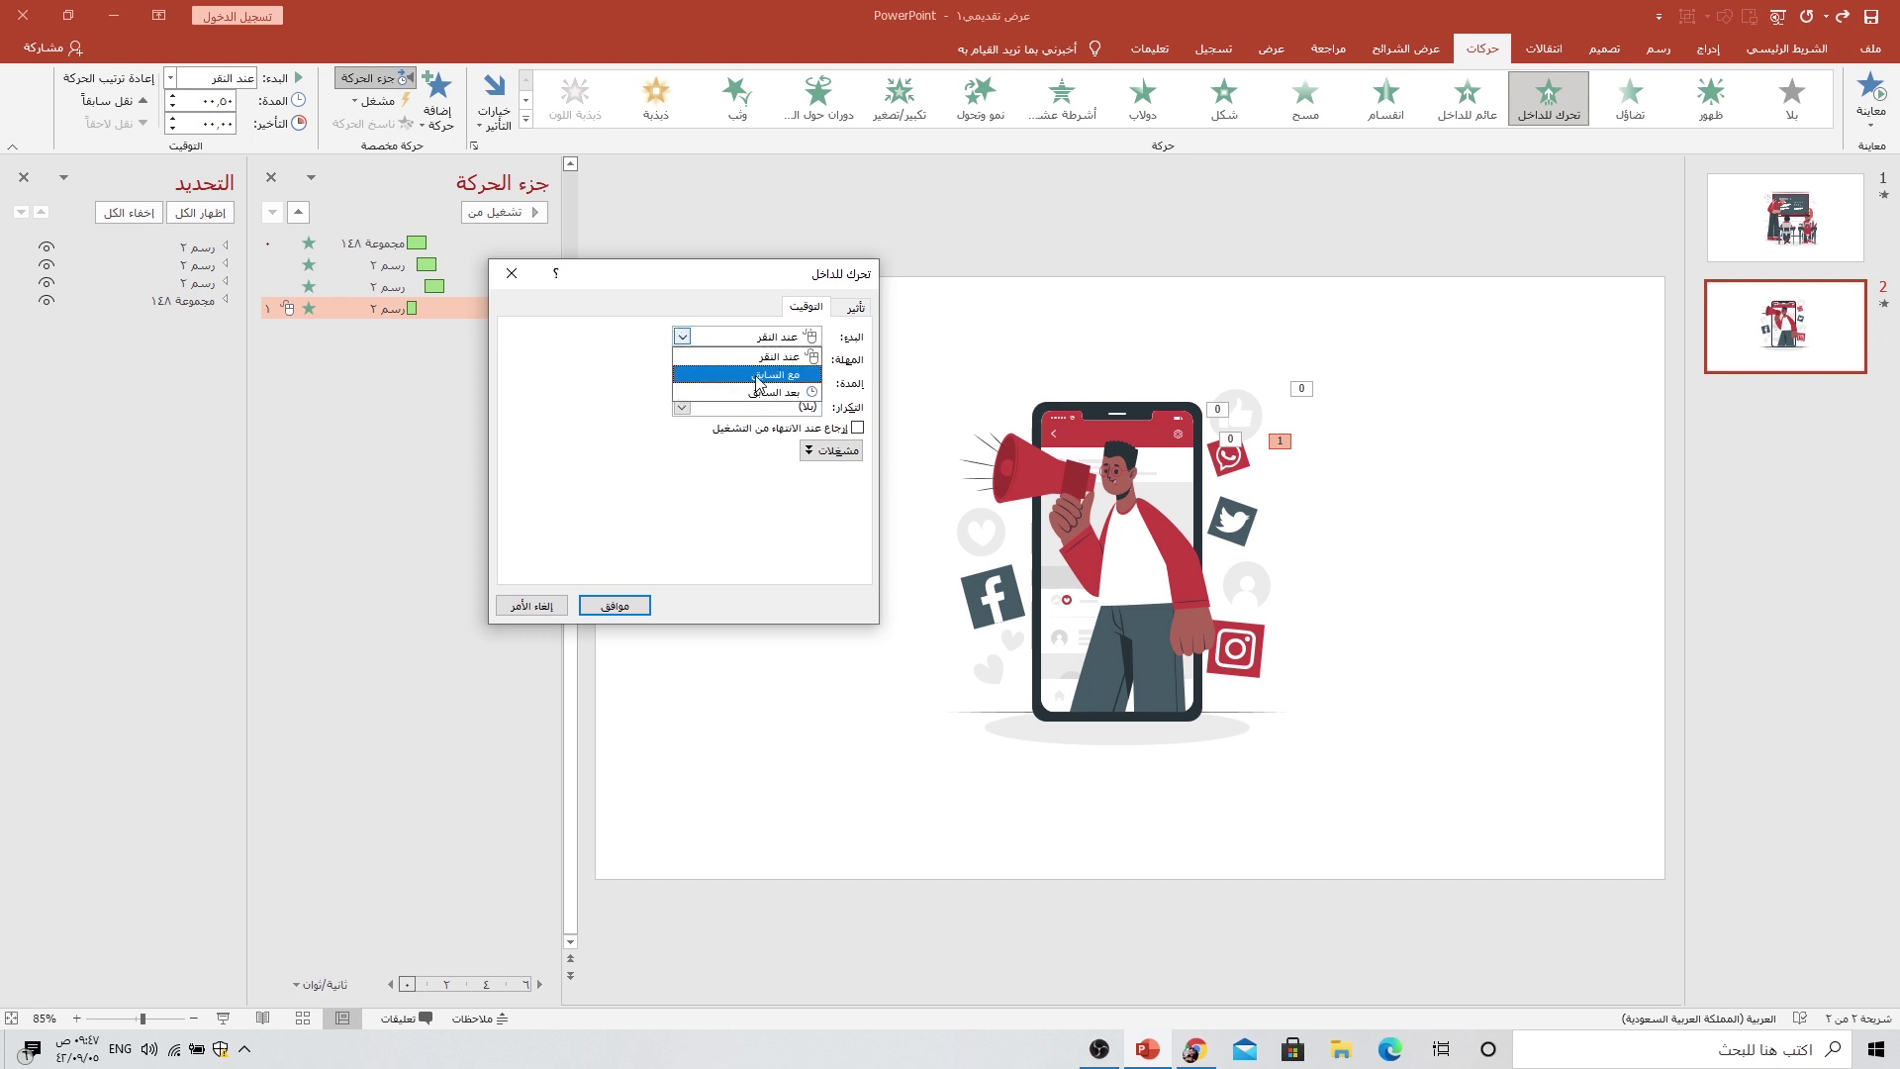
left_click(758, 376)
left_click(614, 604)
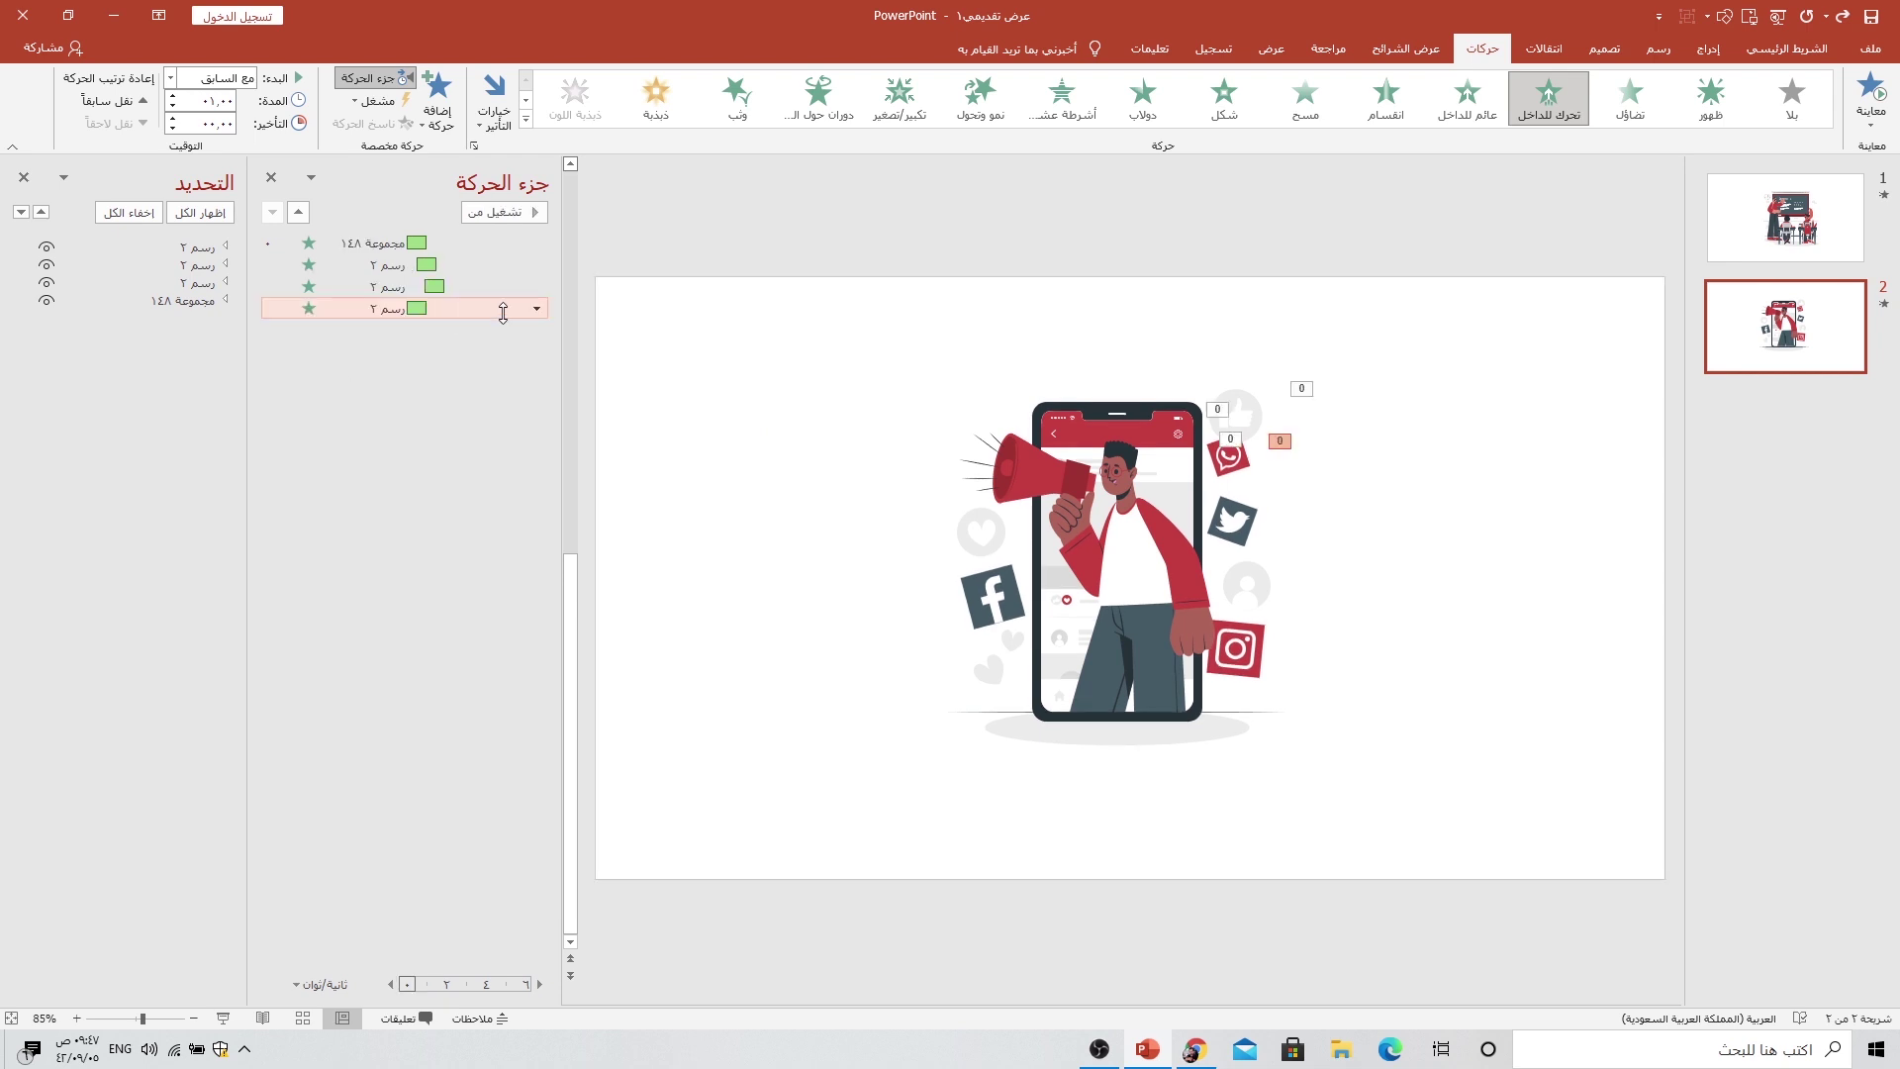
Step: Lengthen the fly-in to 2 seconds and delay its start to 1.4 seconds
double_click(479, 310)
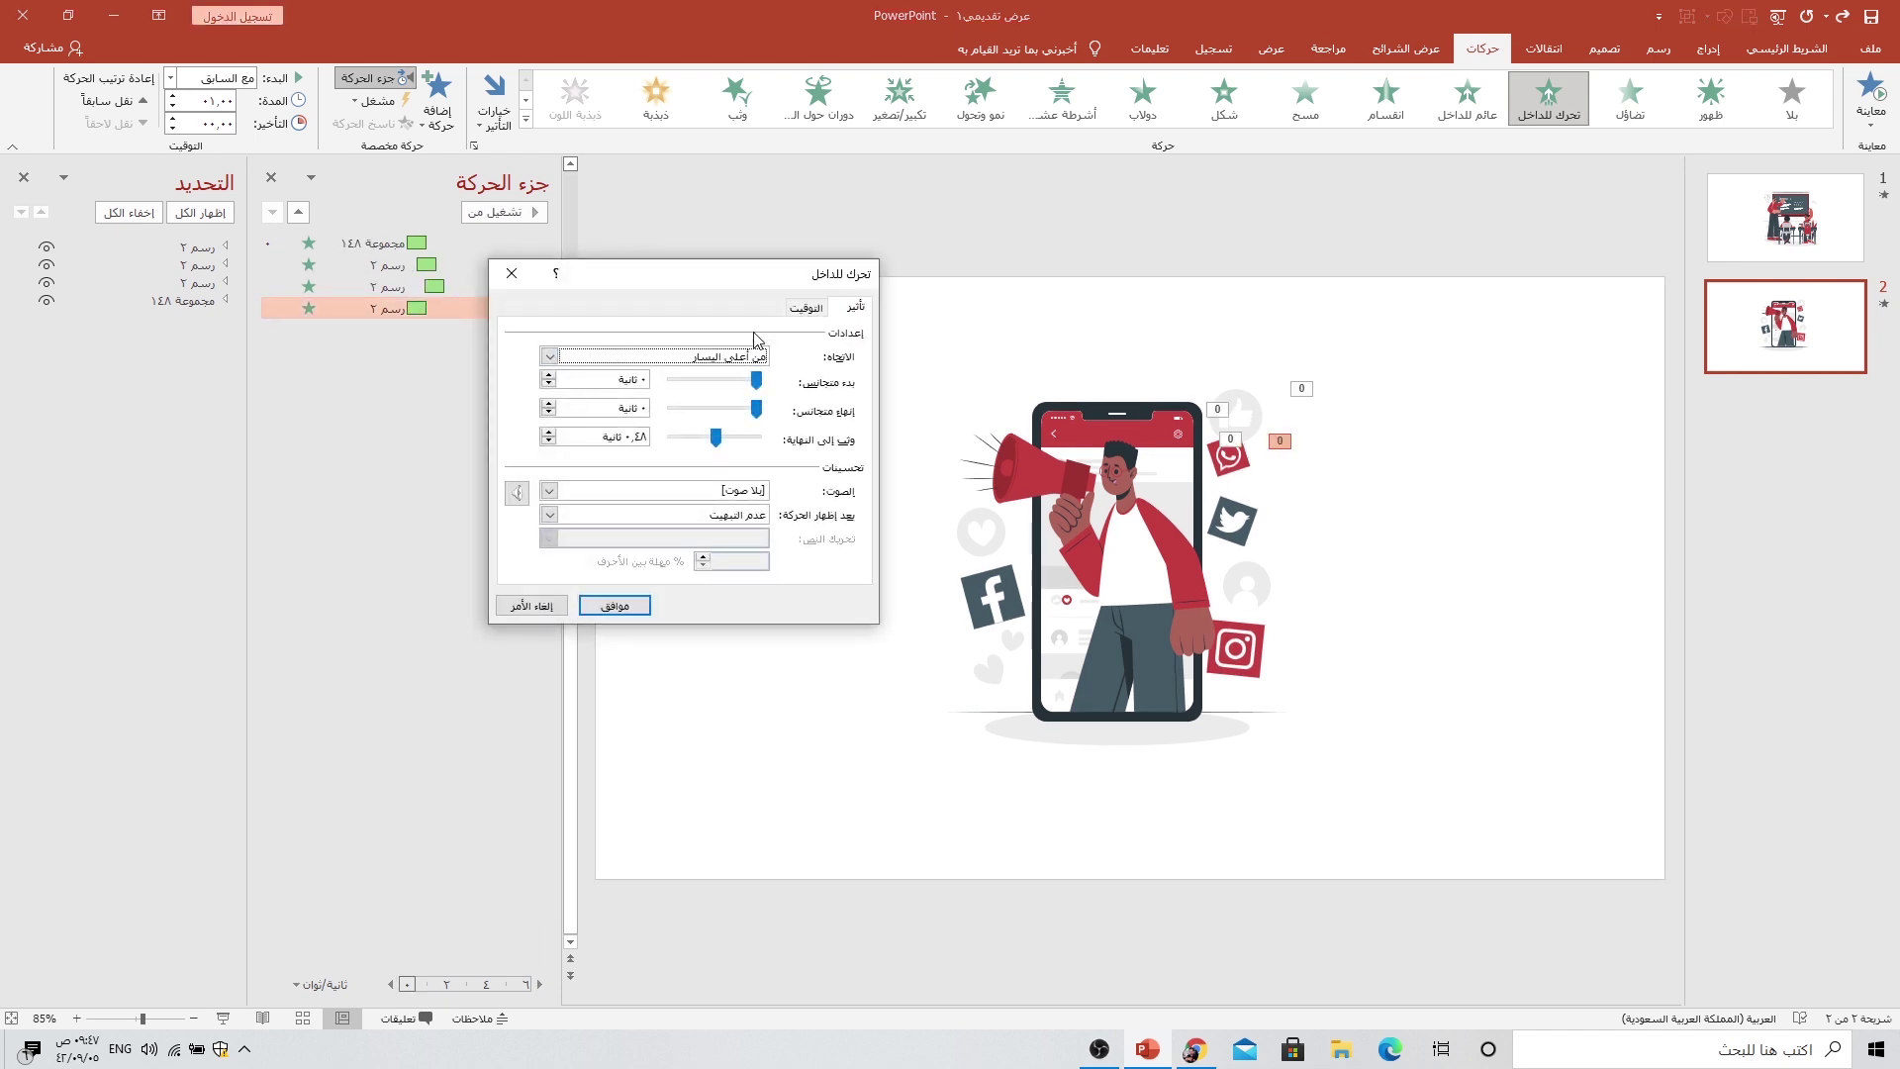
left_click(805, 307)
left_click(681, 382)
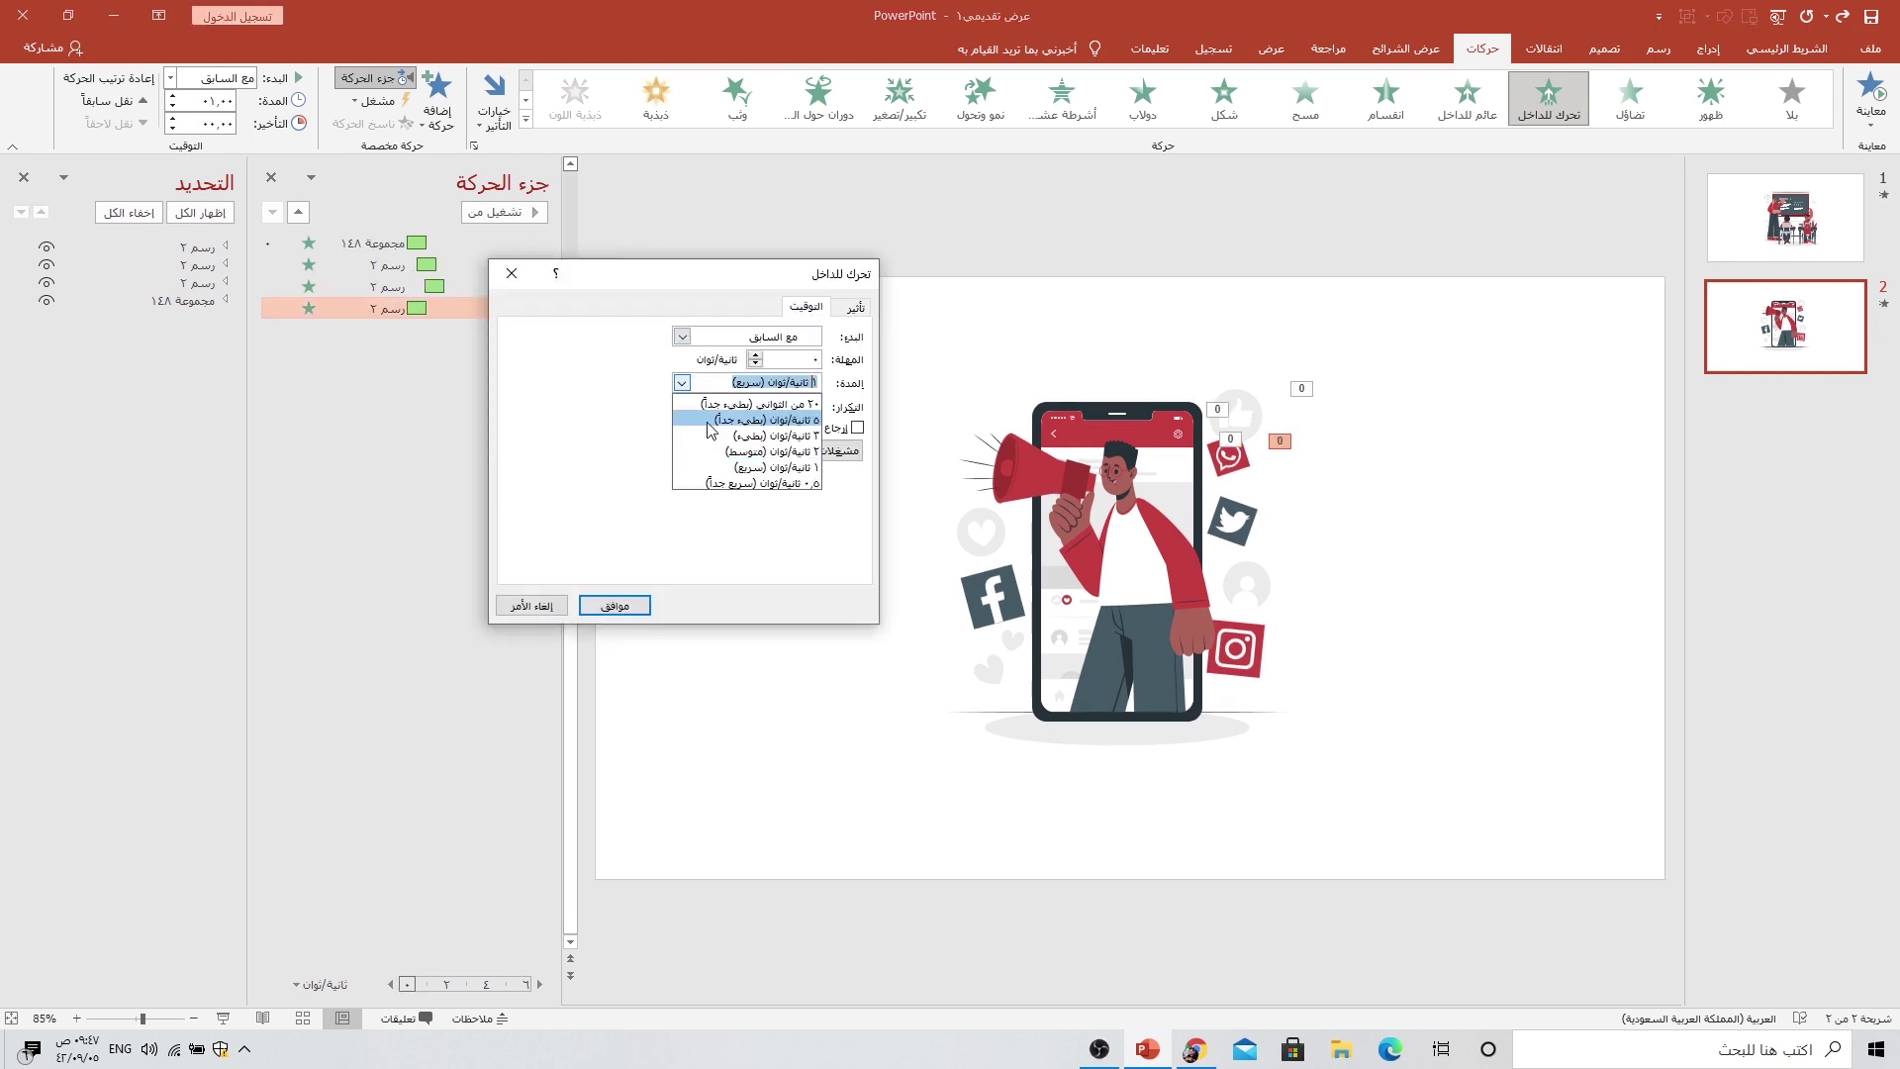
left_click(698, 436)
left_click(634, 602)
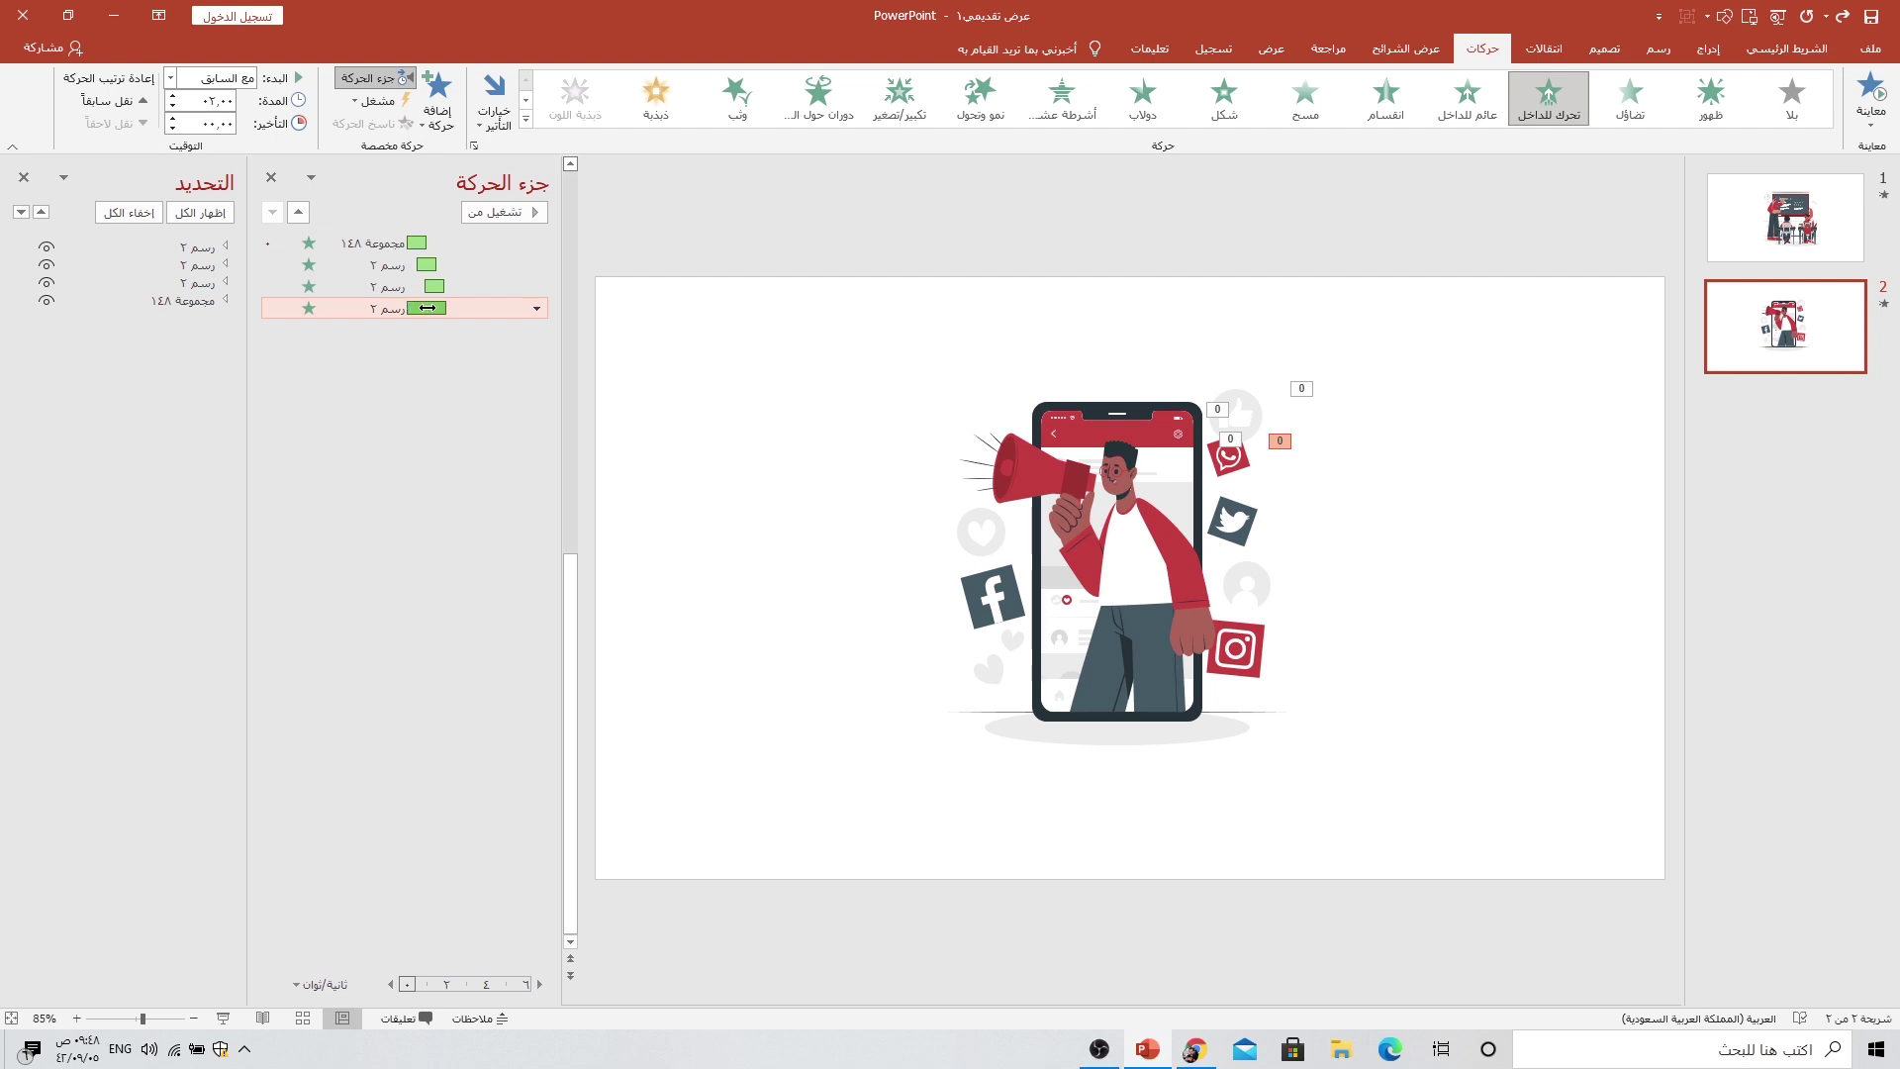
left_click_drag(427, 308, 458, 308)
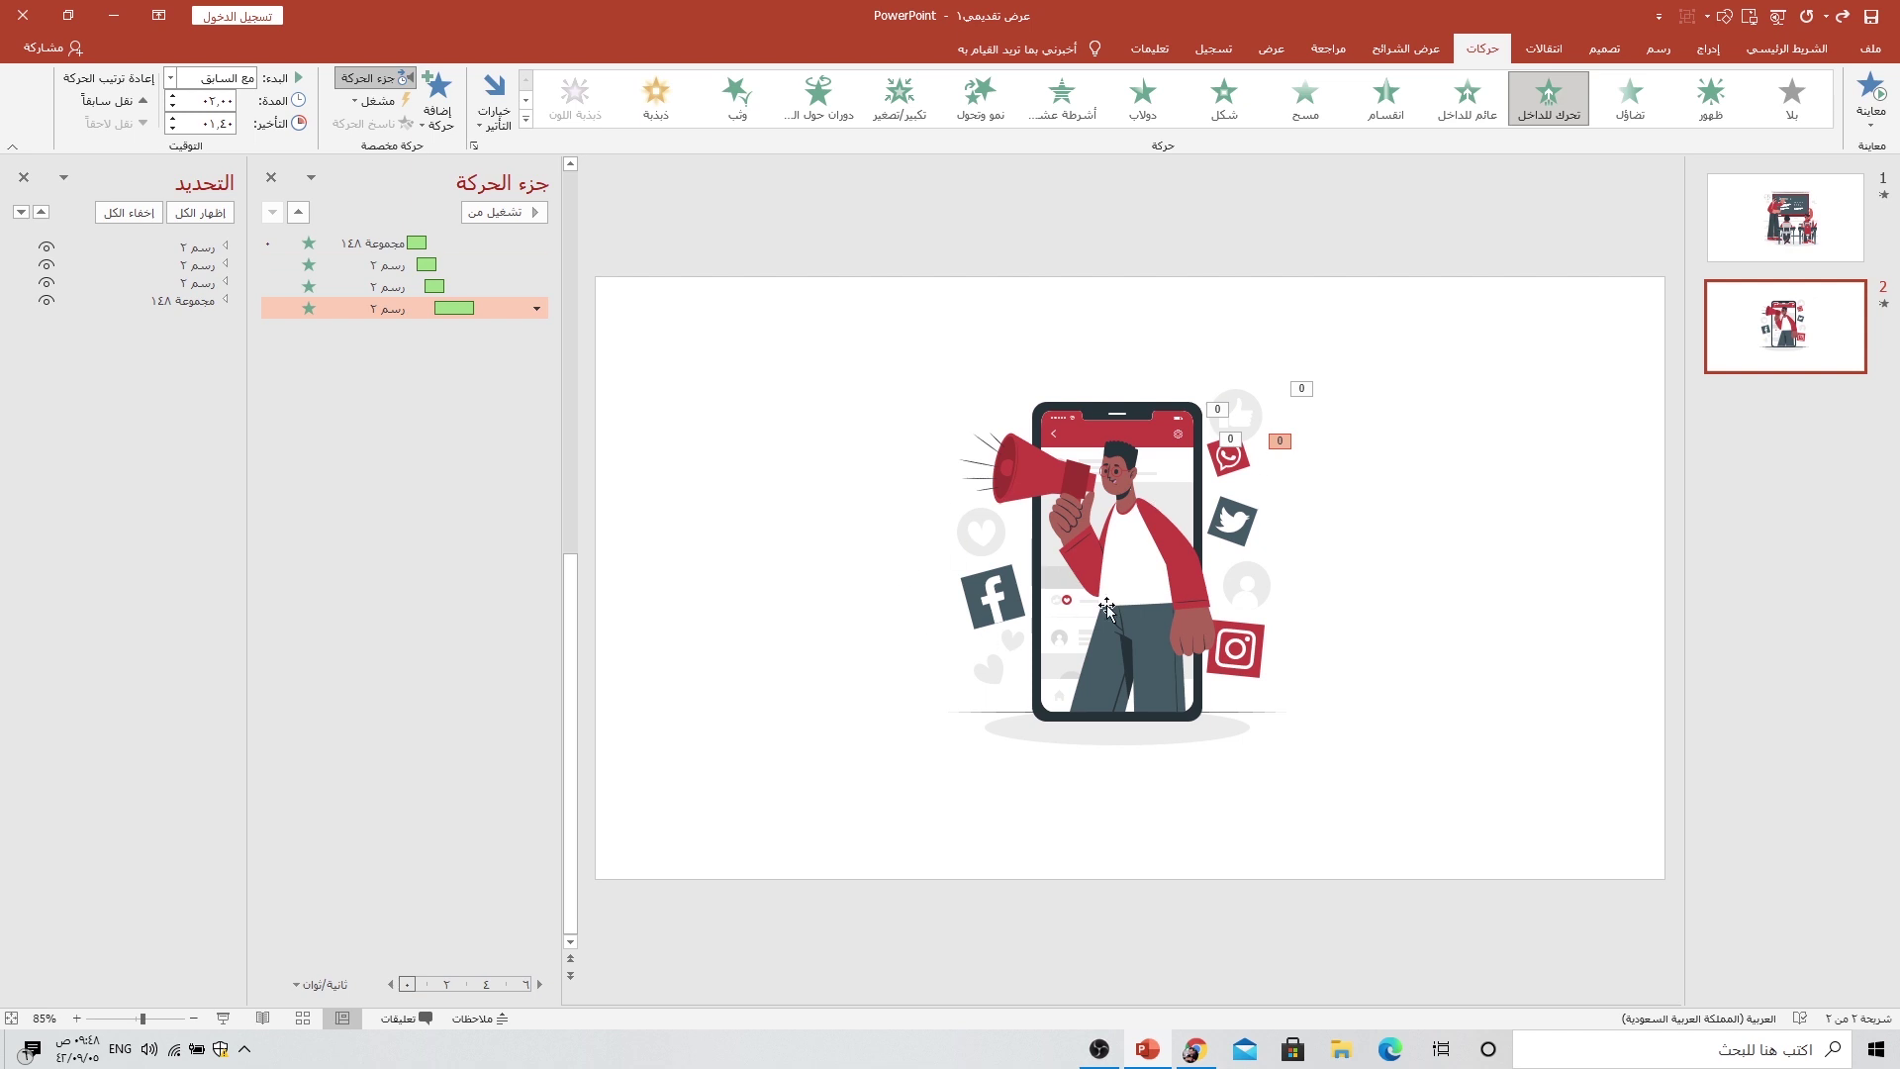
left_click(998, 598)
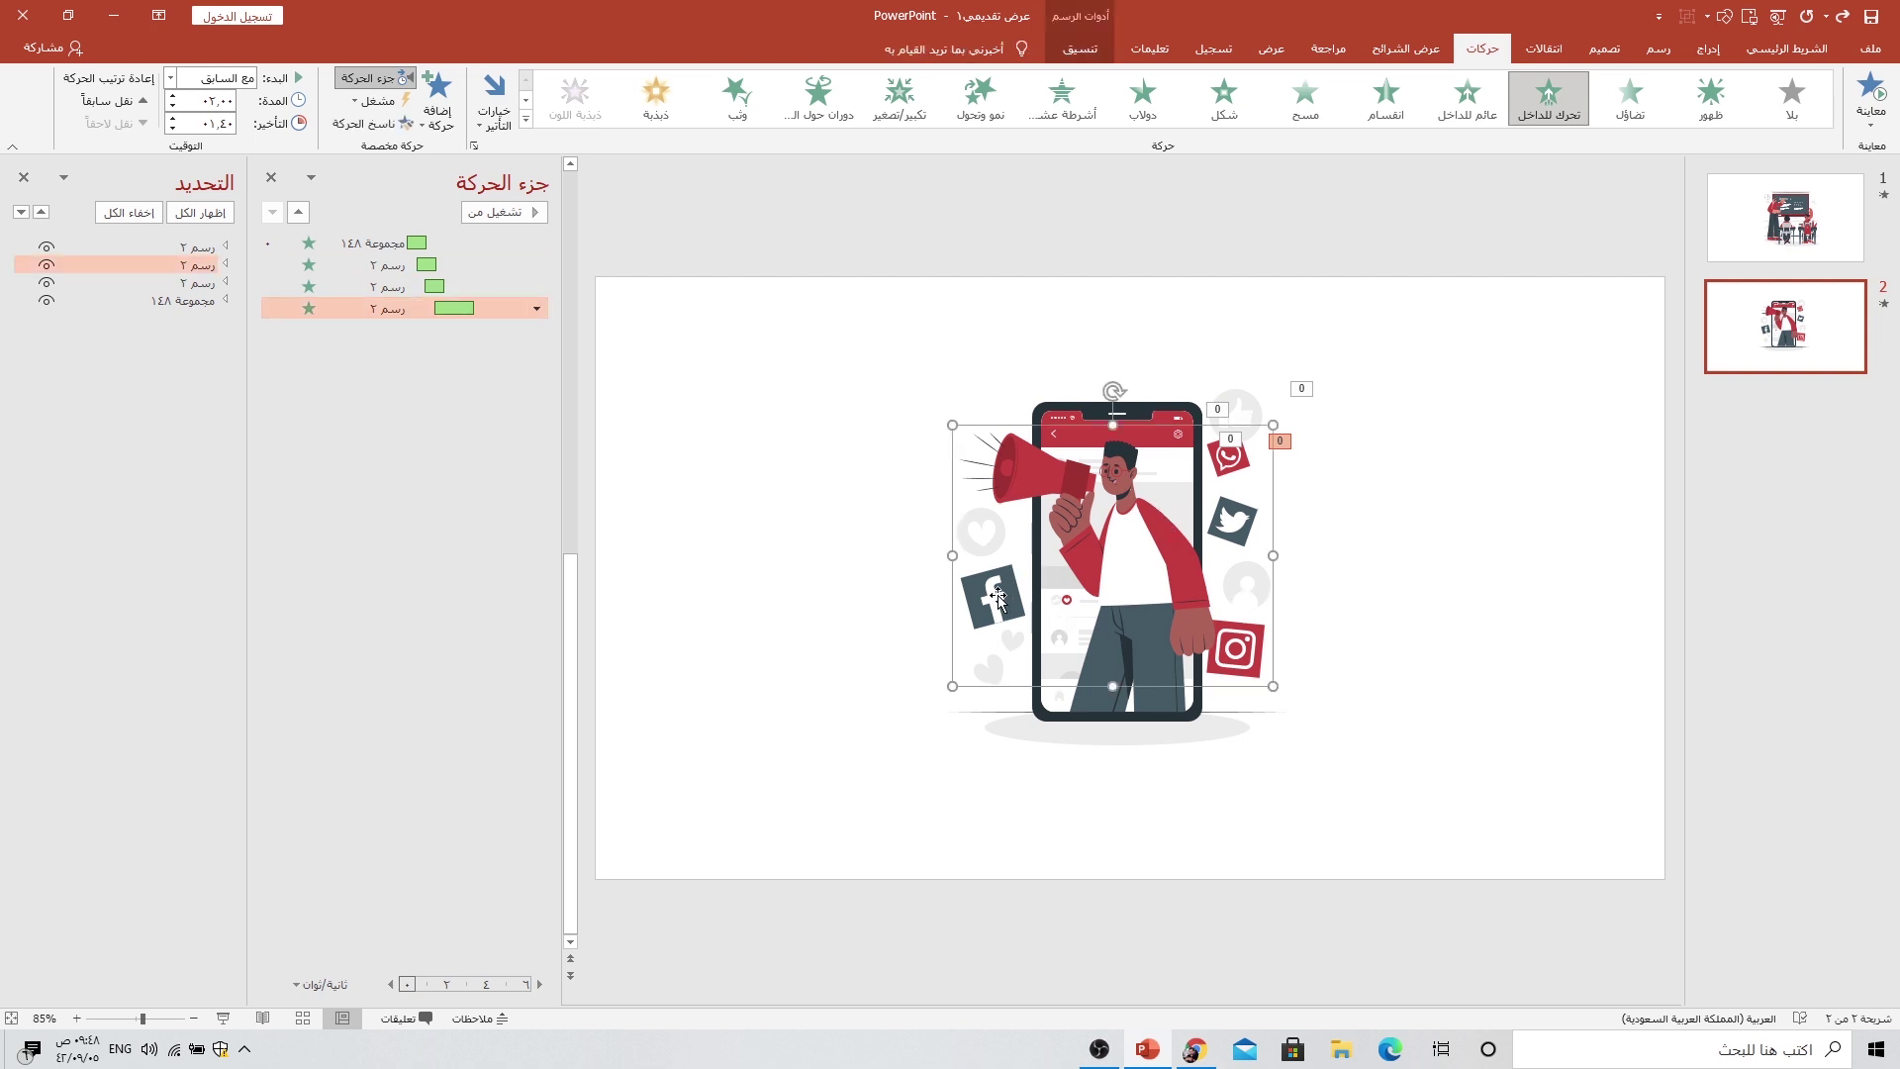
Step: Add a Teeter emphasis: With Previous, 3 seconds, repeating until end of slide; then play the show
left_click(440, 117)
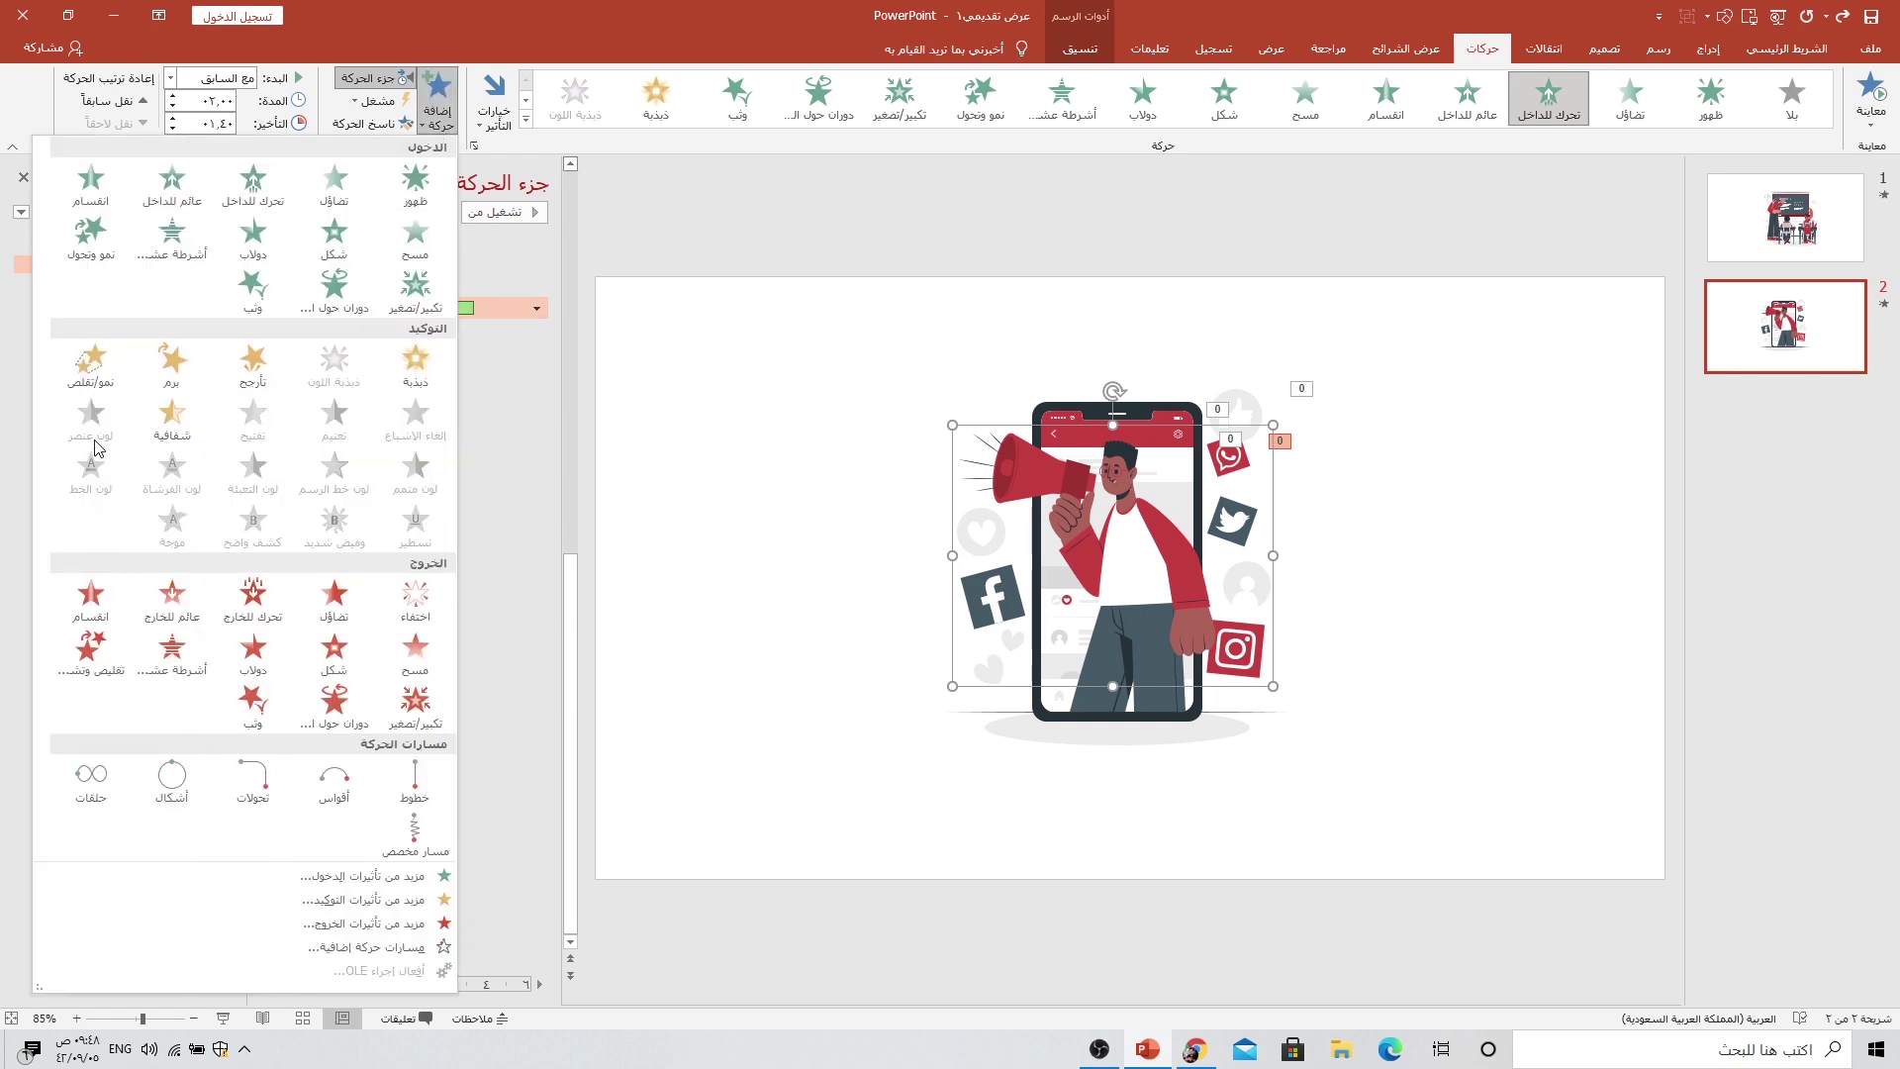
left_click(253, 366)
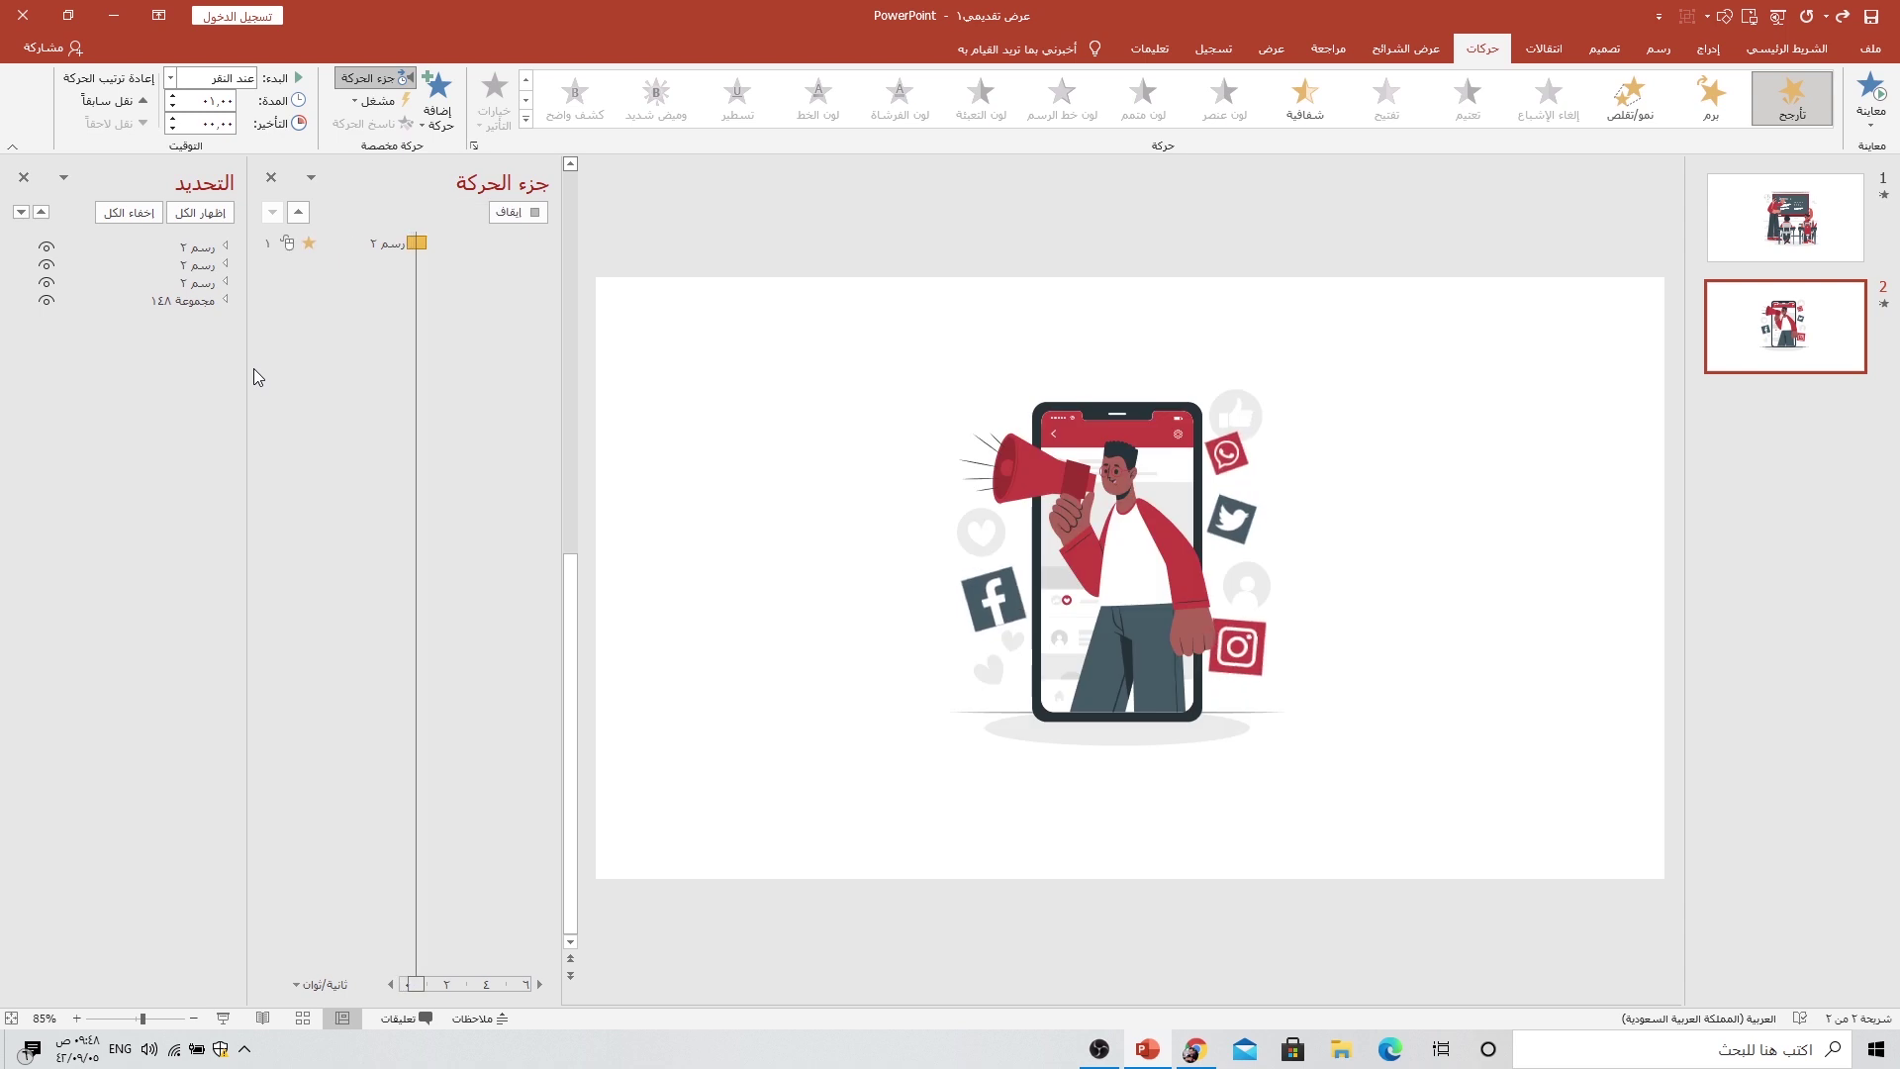
double_click(483, 332)
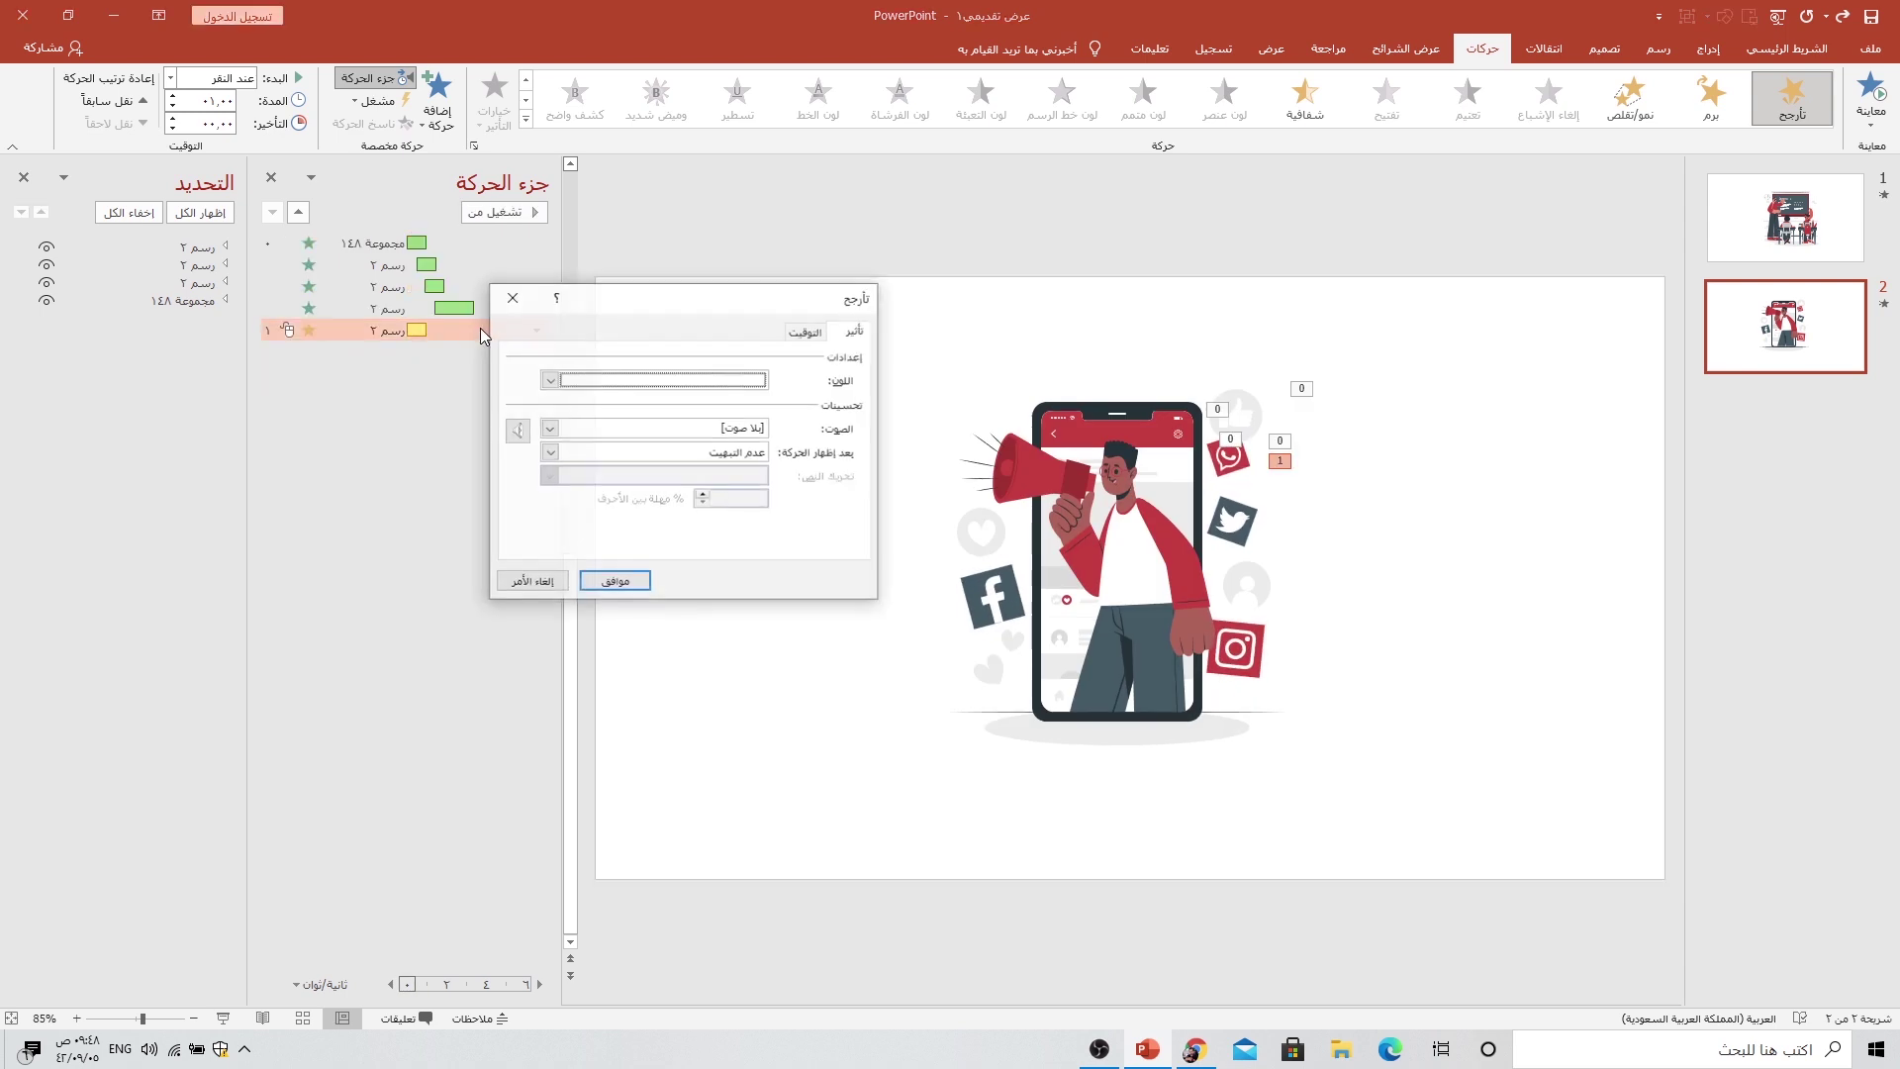
left_click(806, 331)
left_click(733, 360)
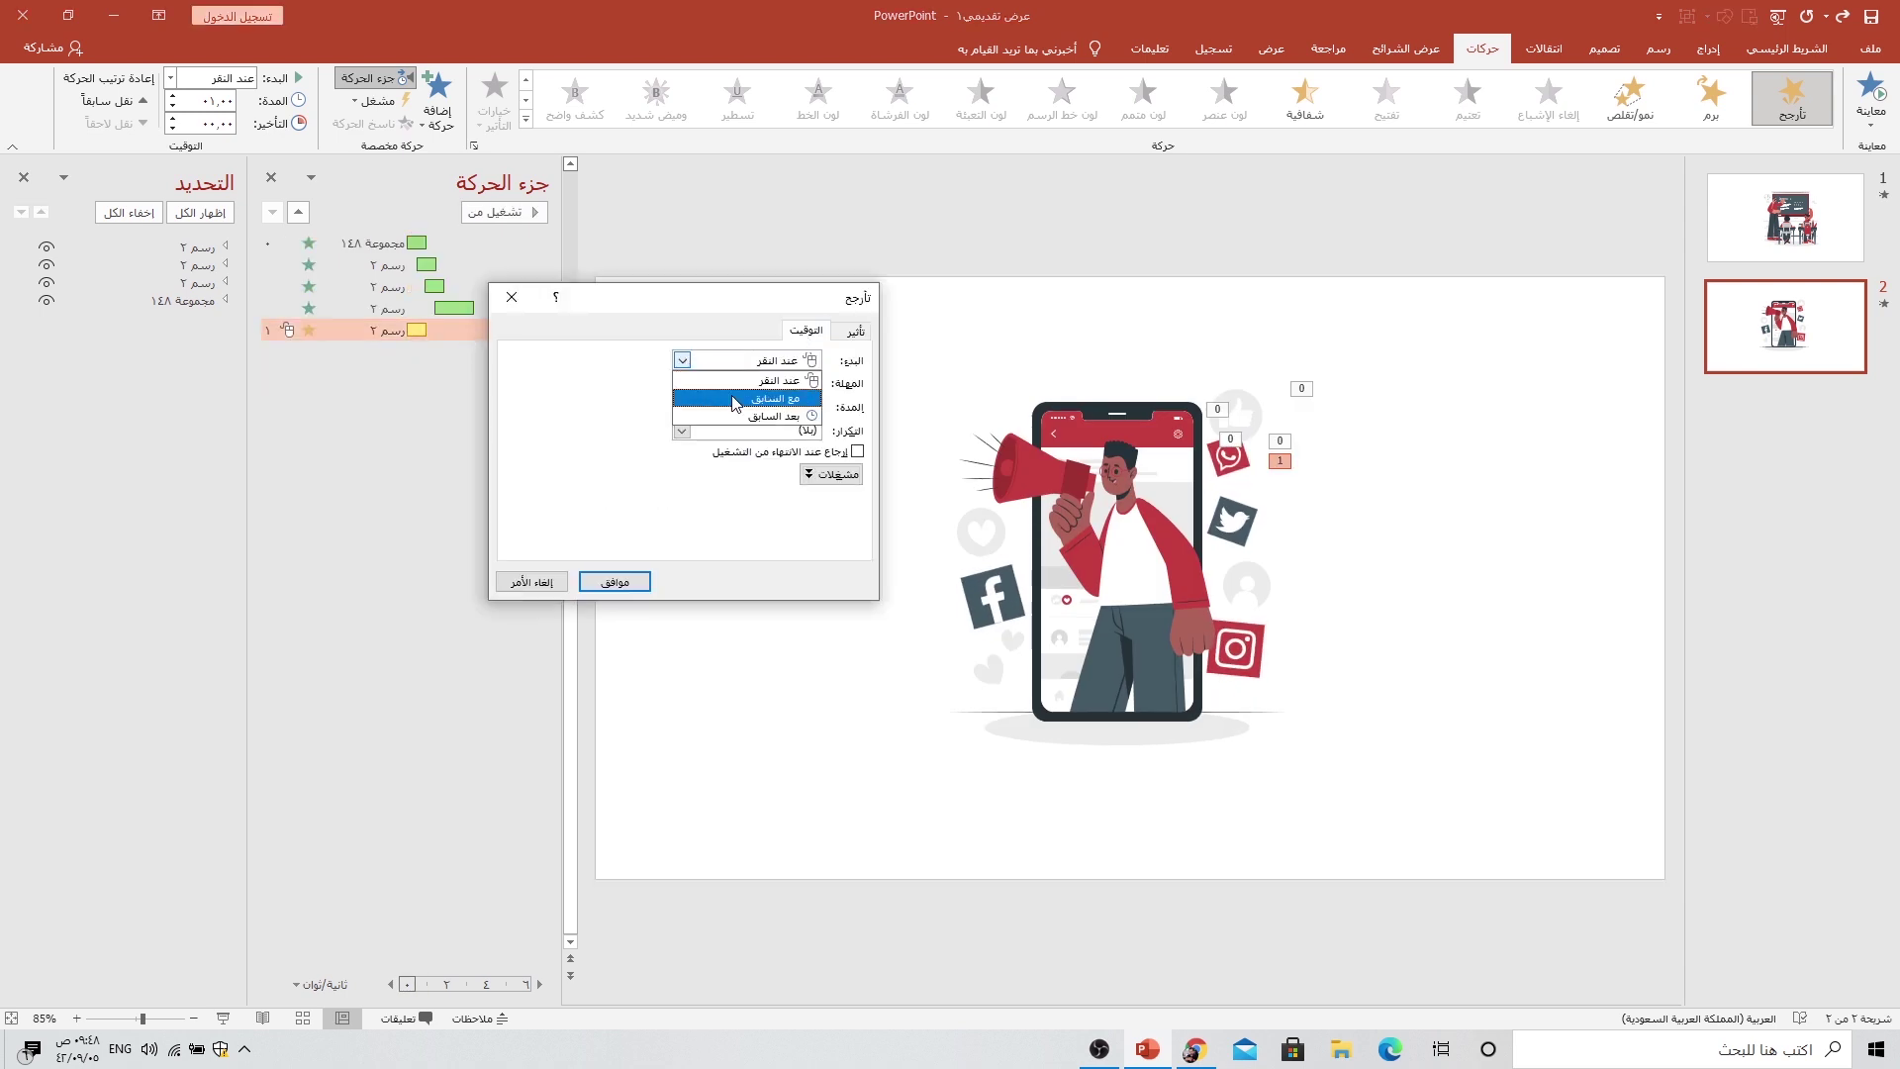
left_click(720, 401)
left_click(688, 412)
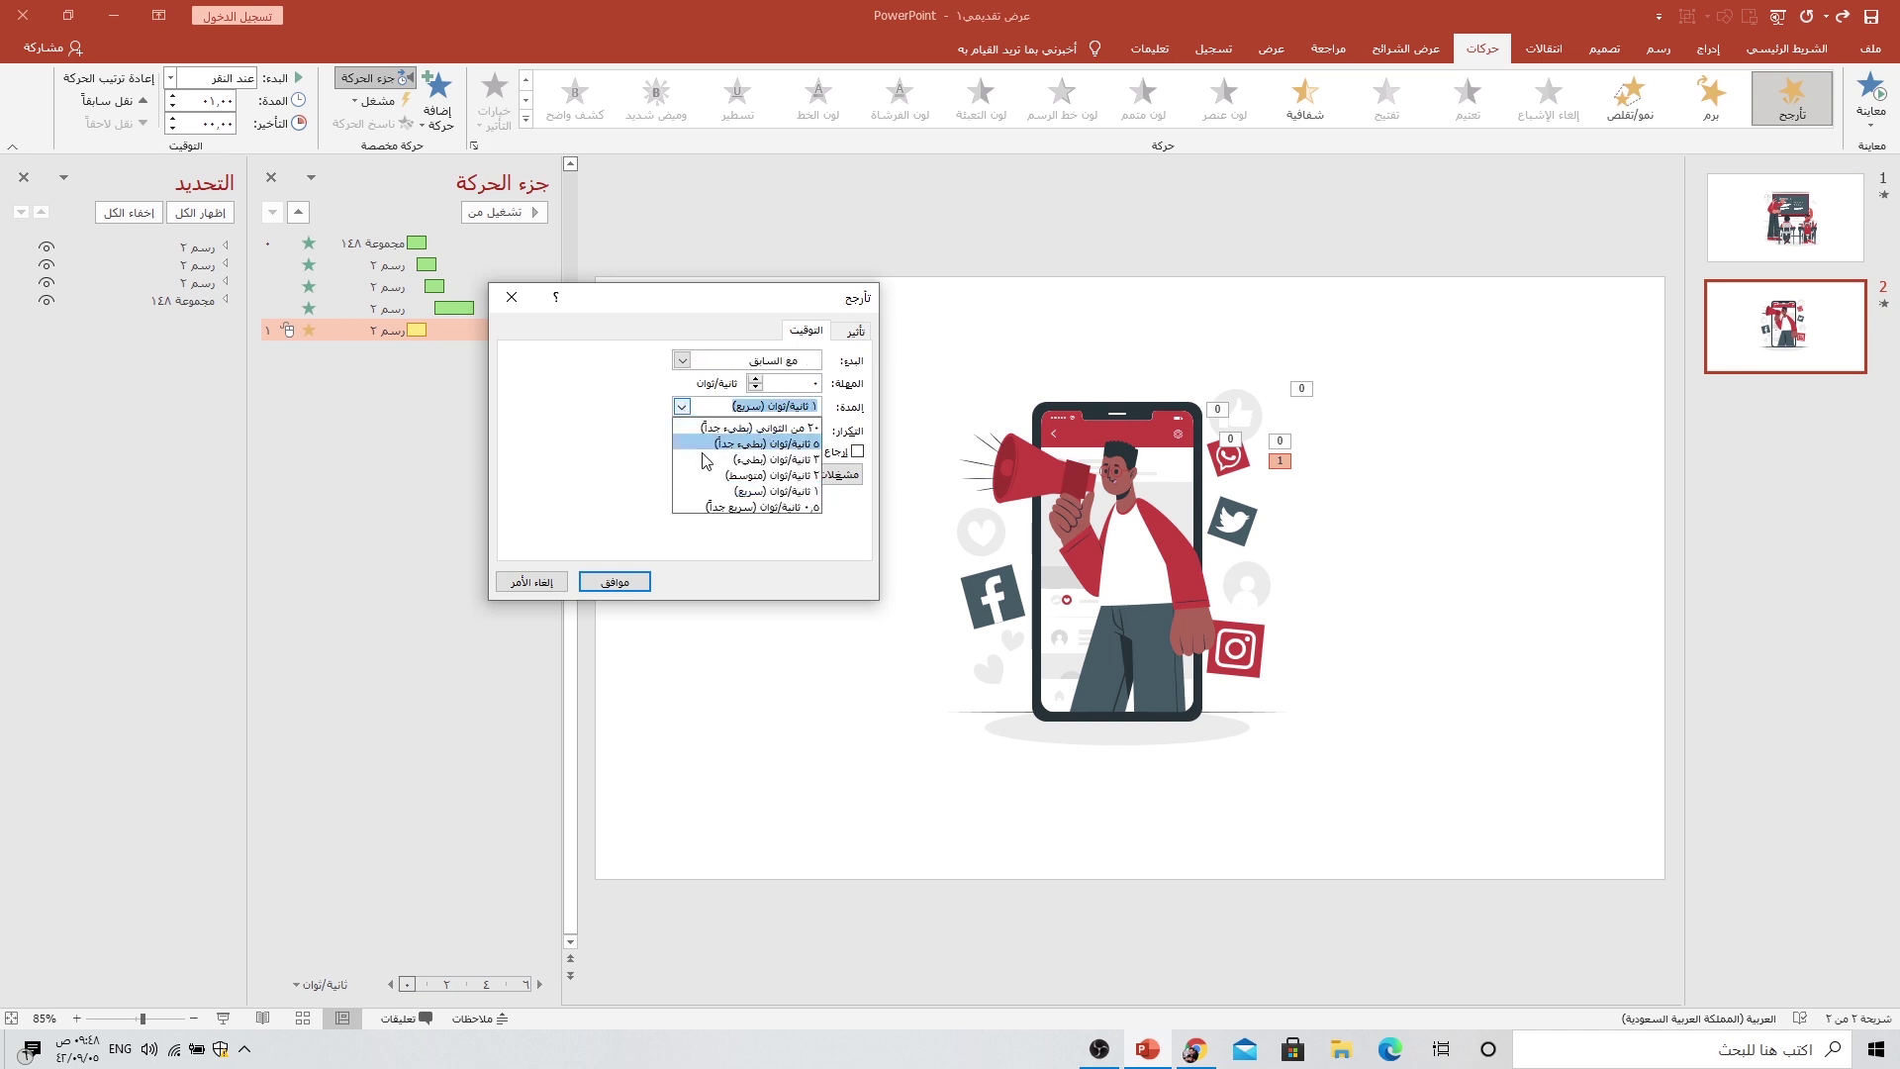
left_click(706, 461)
left_click(682, 429)
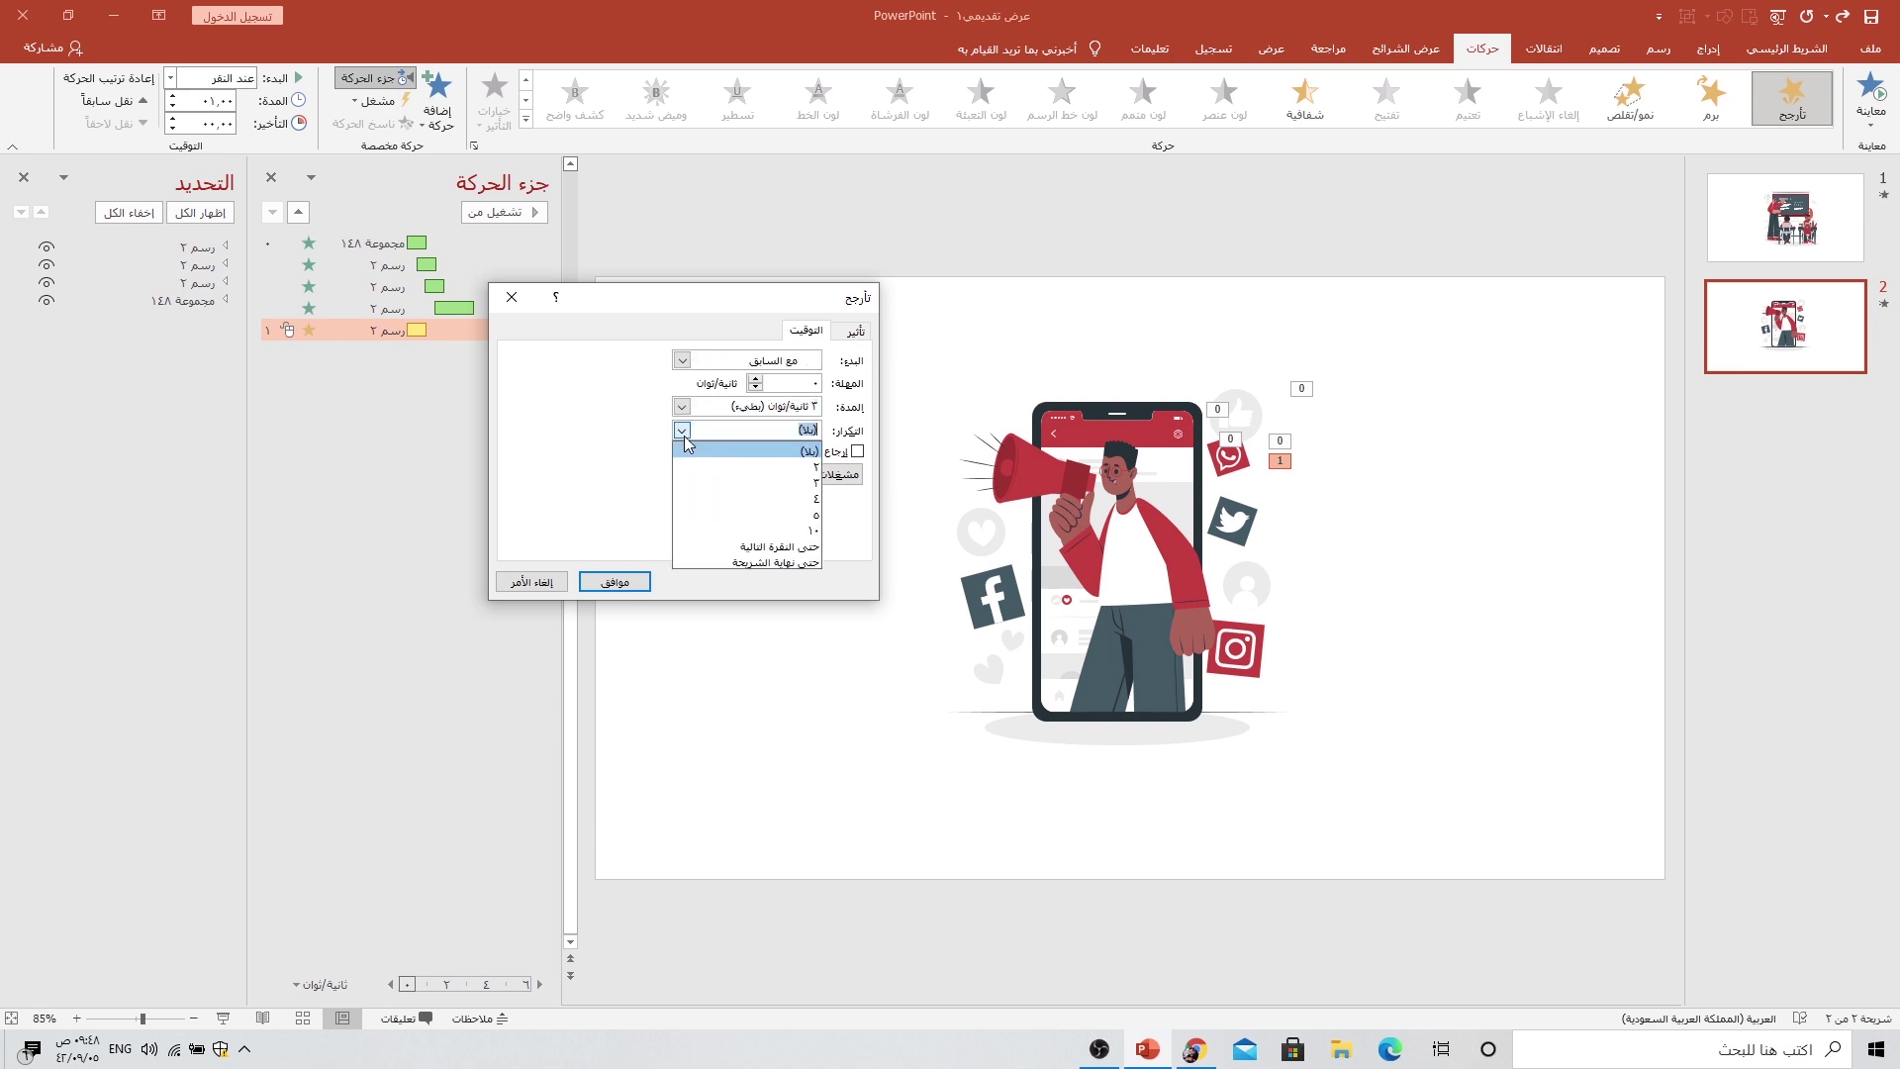
left_click(721, 552)
left_click(614, 581)
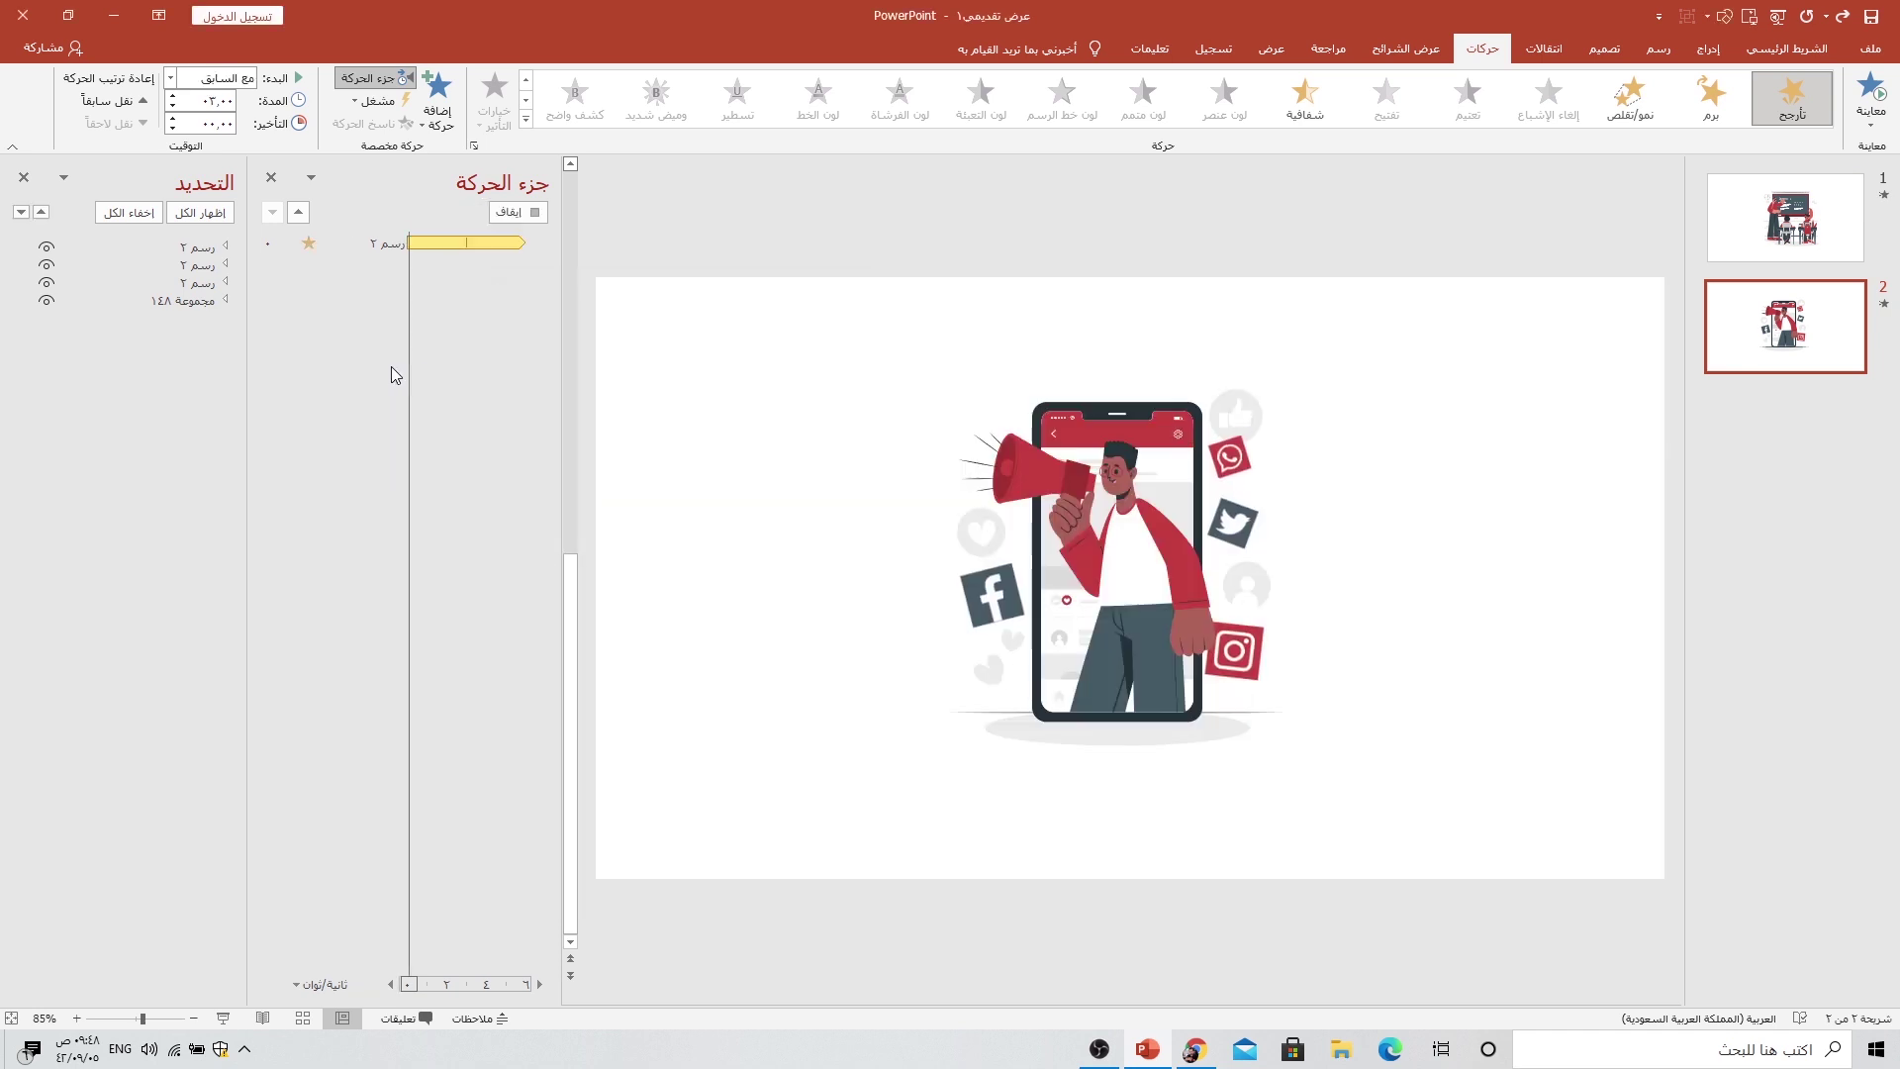
left_click(226, 1016)
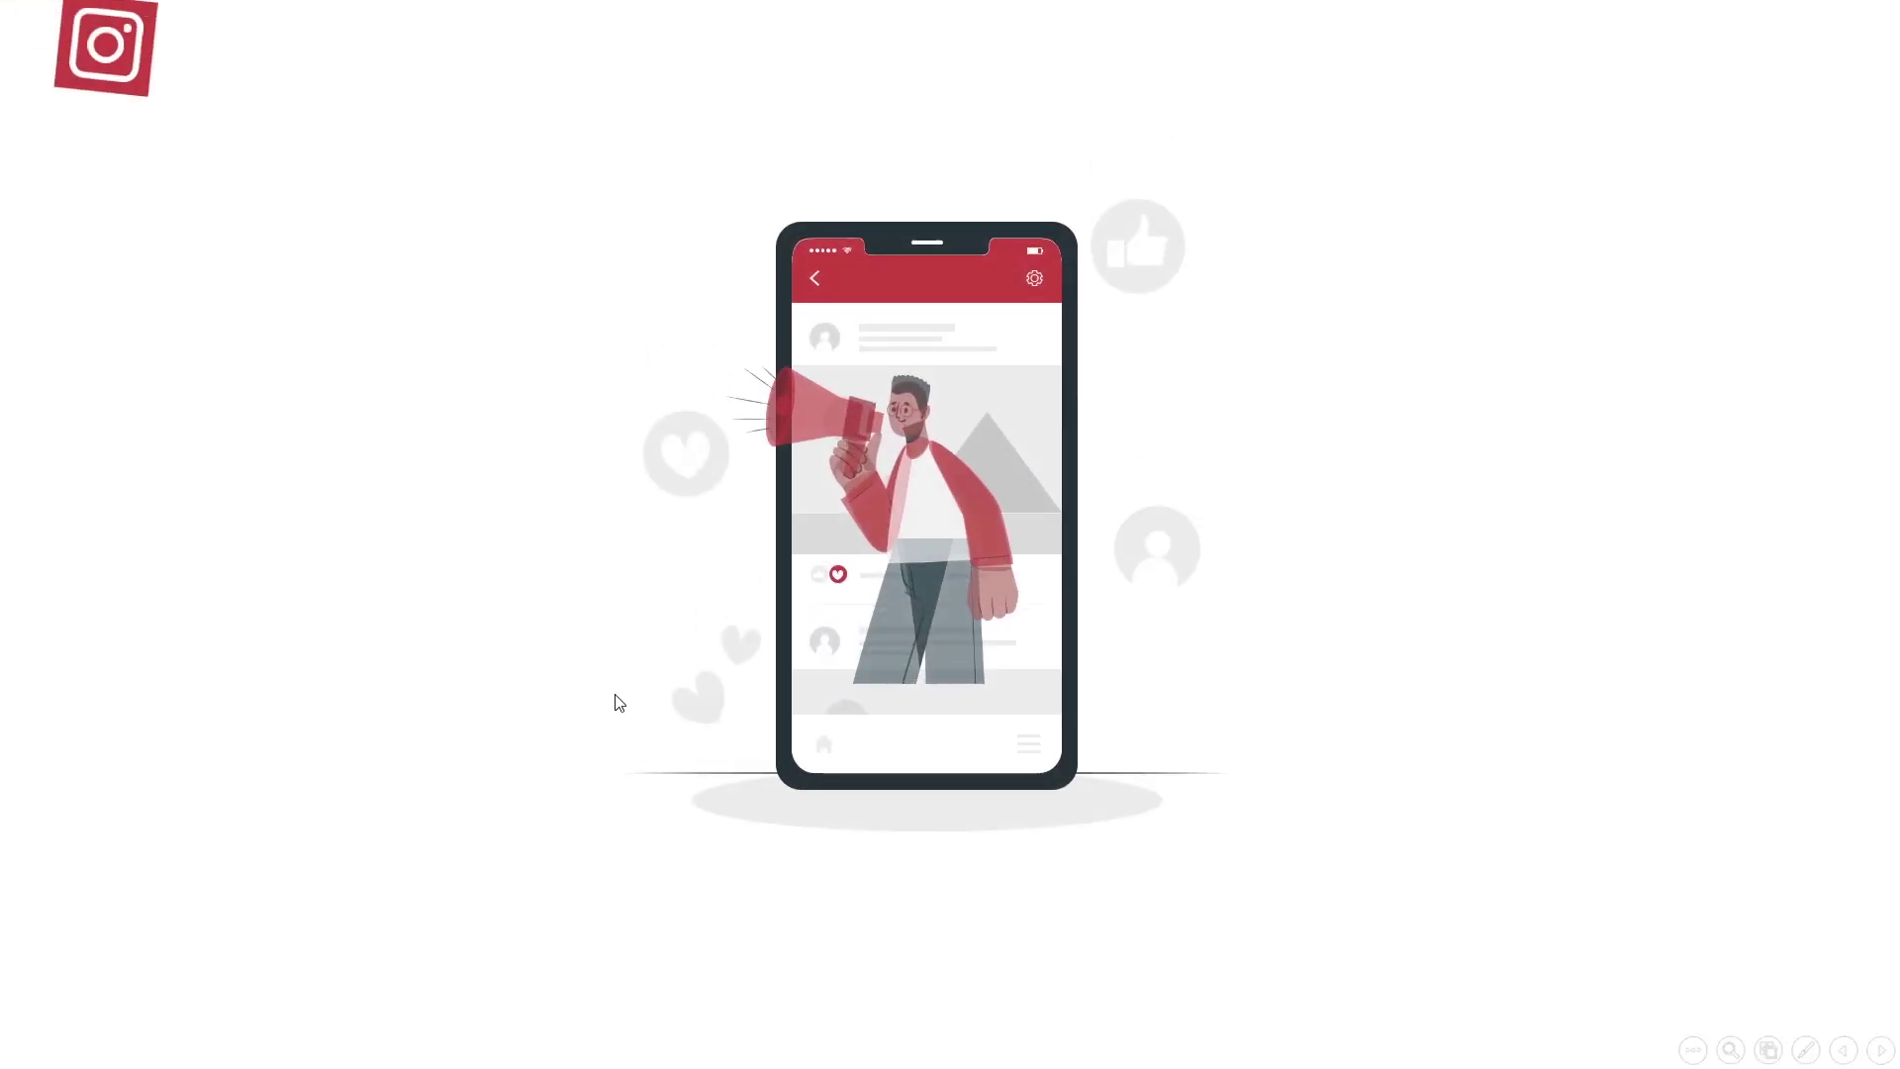